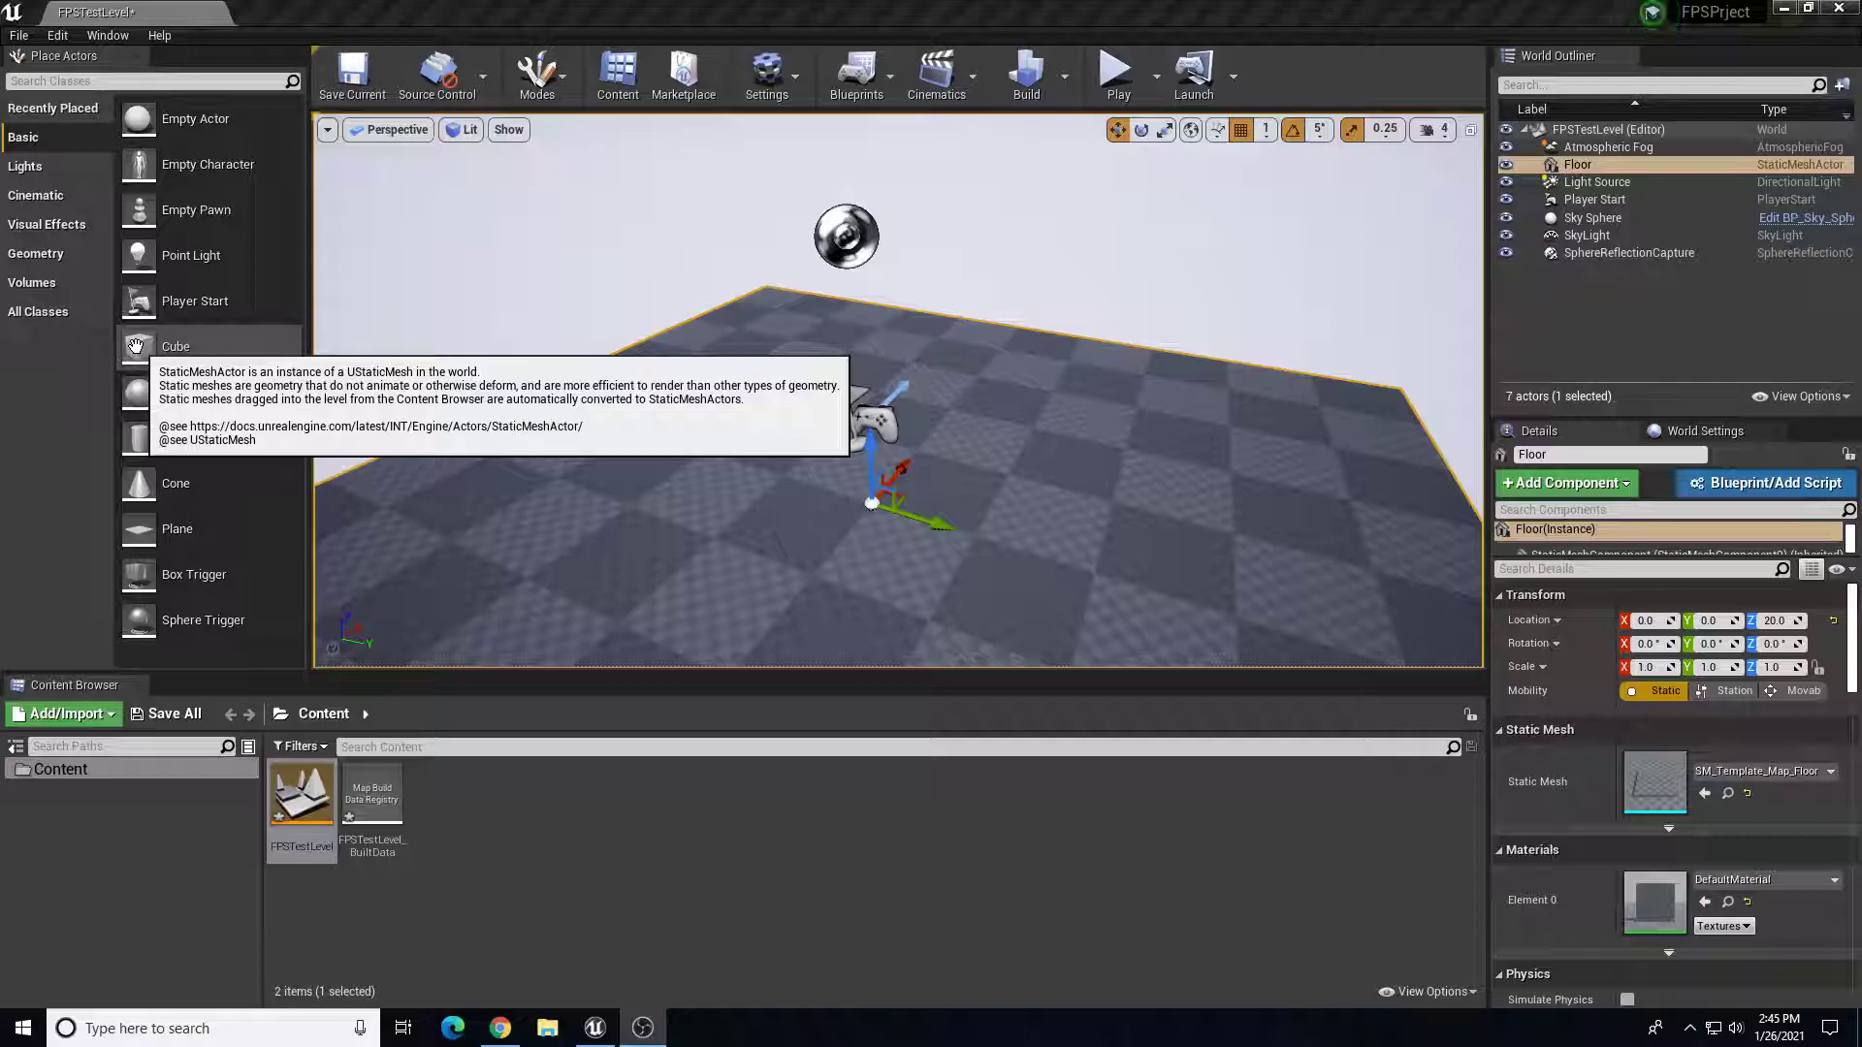
- Add a cube above the floor at about X 268, Y -34, Z 116 and scale it to 0.5 on all axes
left_click_drag(135, 346, 936, 276)
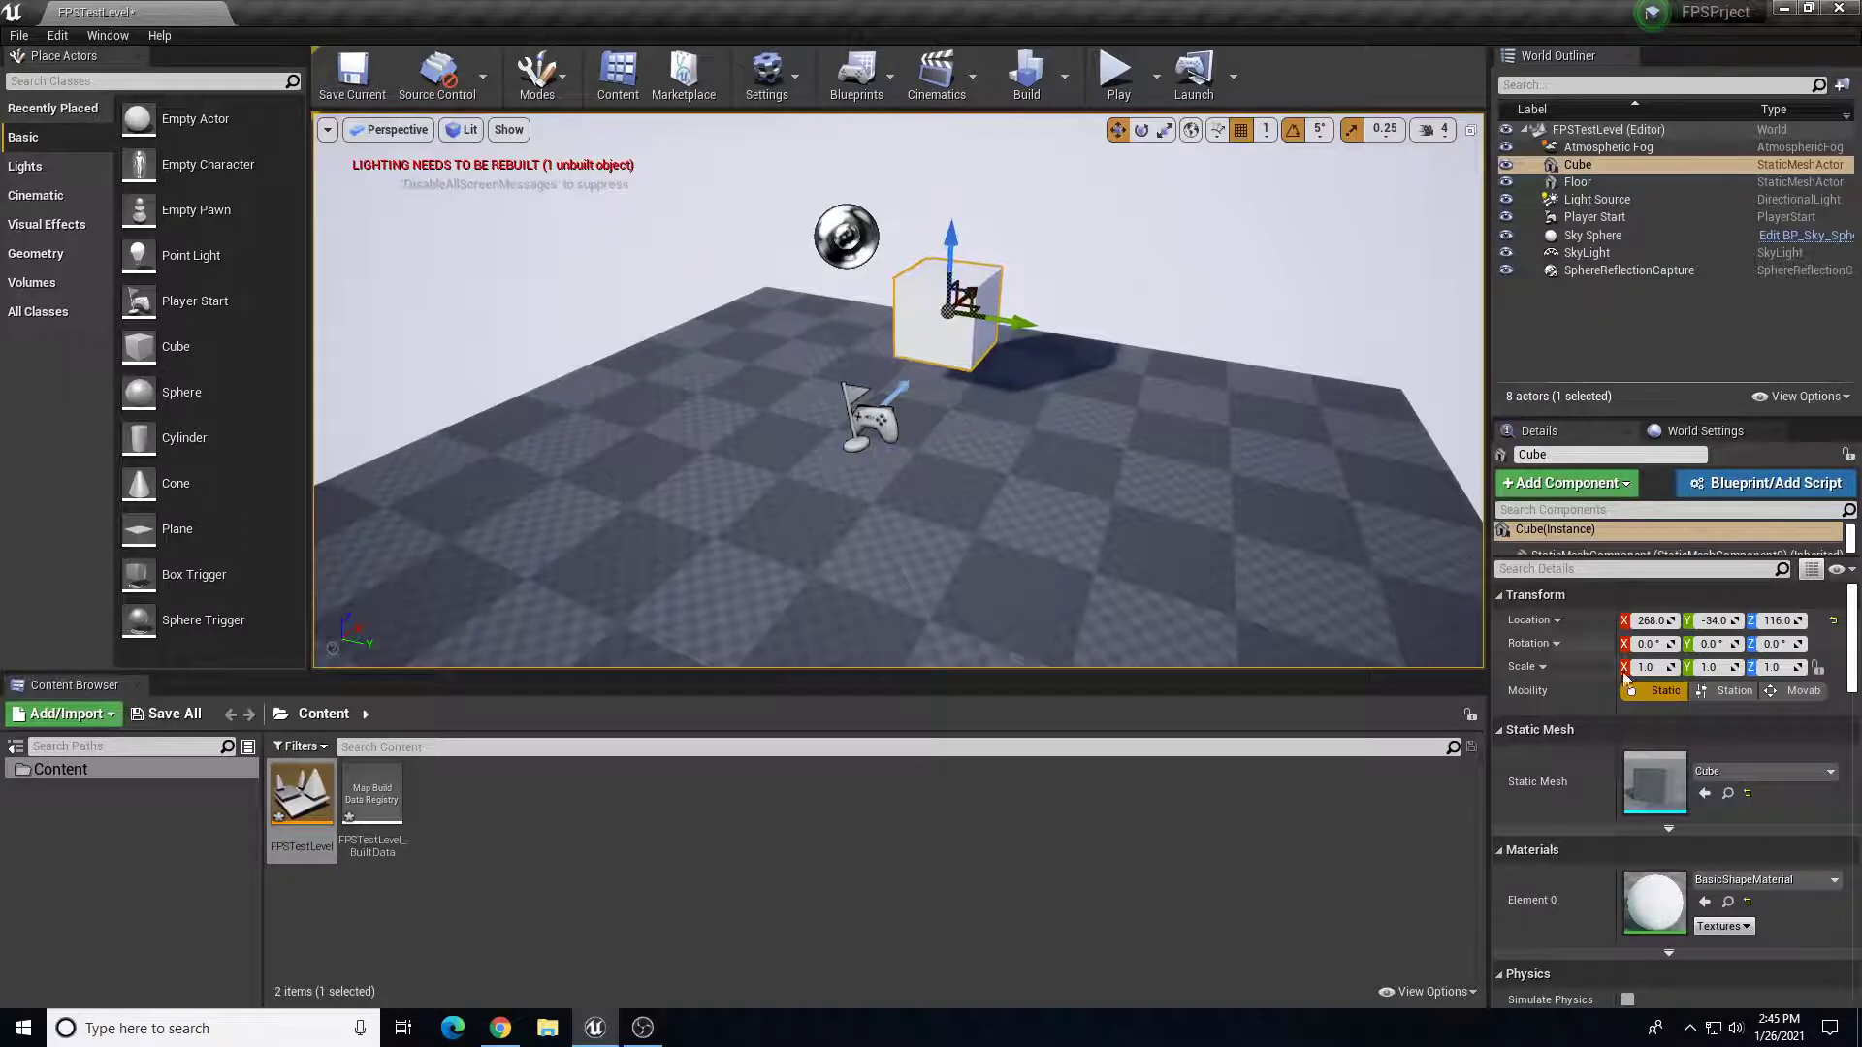
left_click(1666, 669)
type("0.5")
key("Tab")
type("0.5")
key("Tab")
type("0.5")
key("Return")
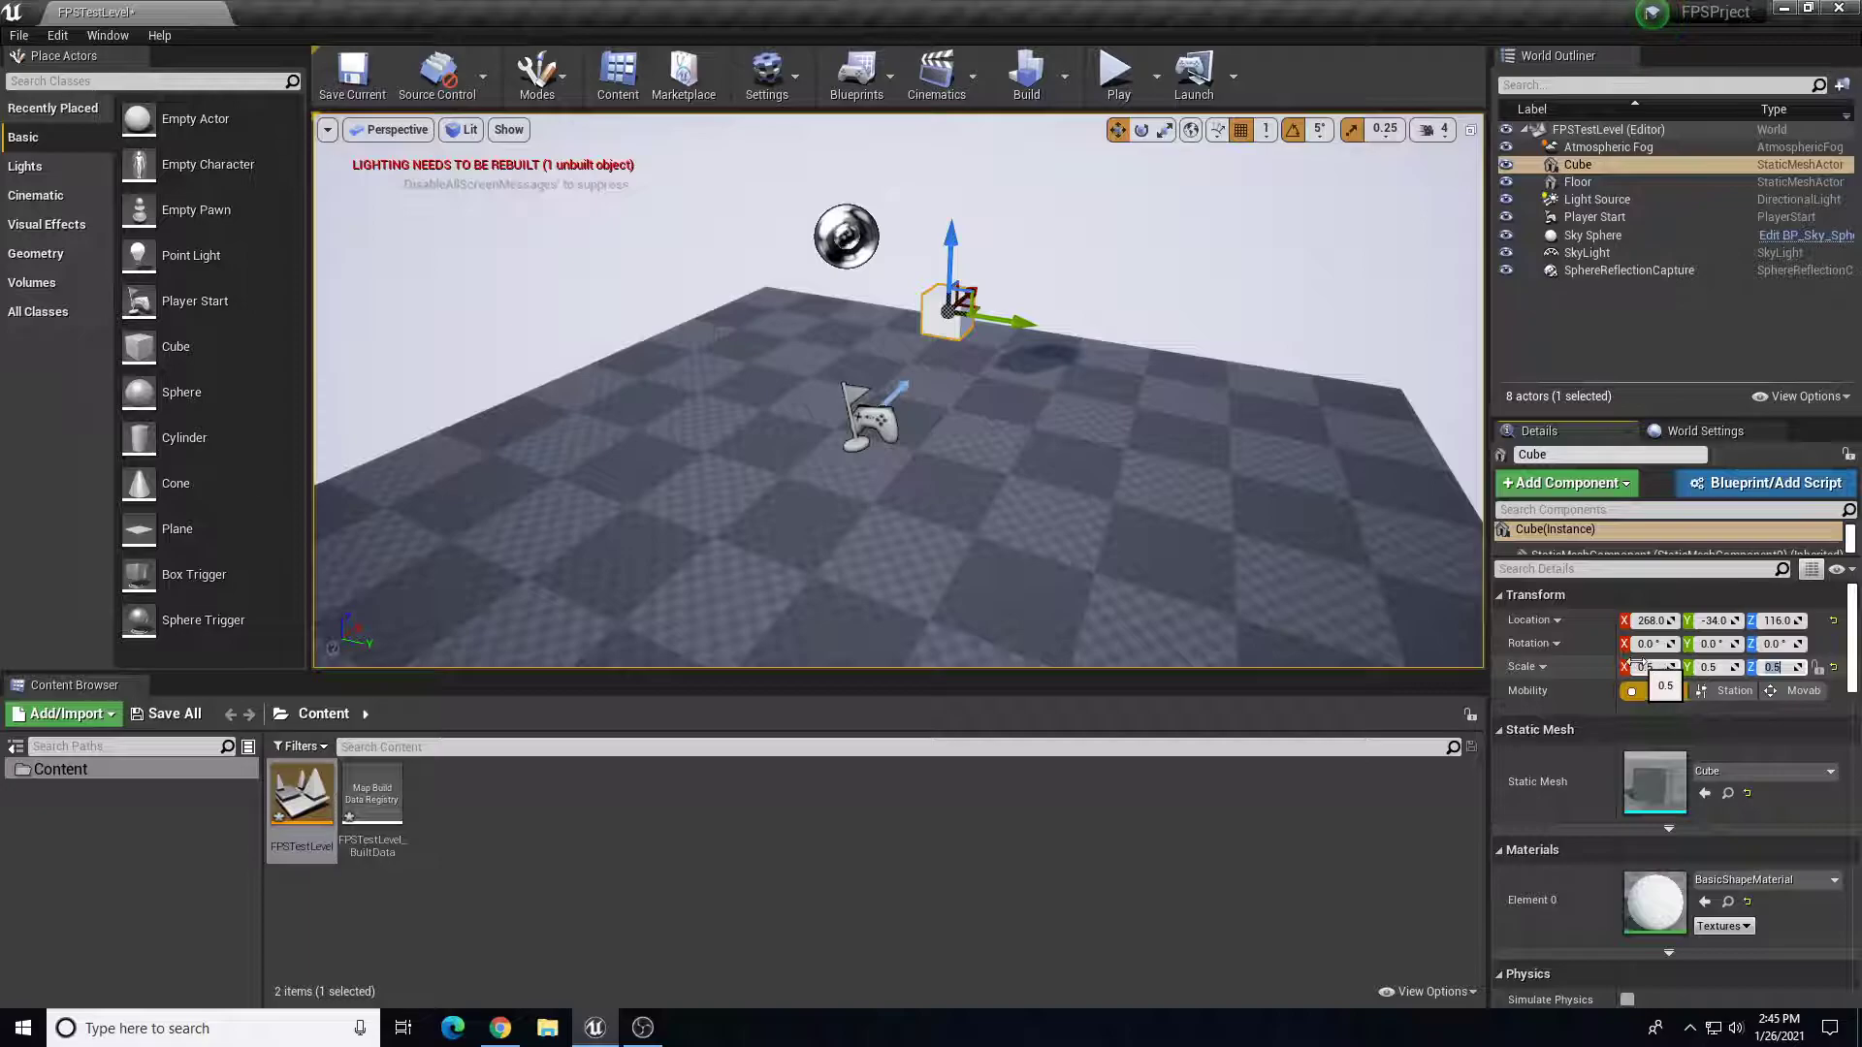
- Shift the cube along the Y axis to about -142
mouse_move(1156, 375)
right_mouse_down()
mouse_move(1101, 332)
mouse_move(1154, 386)
mouse_move(1169, 357)
mouse_move(1212, 393)
mouse_move(1207, 378)
mouse_move(1353, 386)
mouse_move(1158, 376)
right_mouse_up()
key("w")
key("s")
key("a")
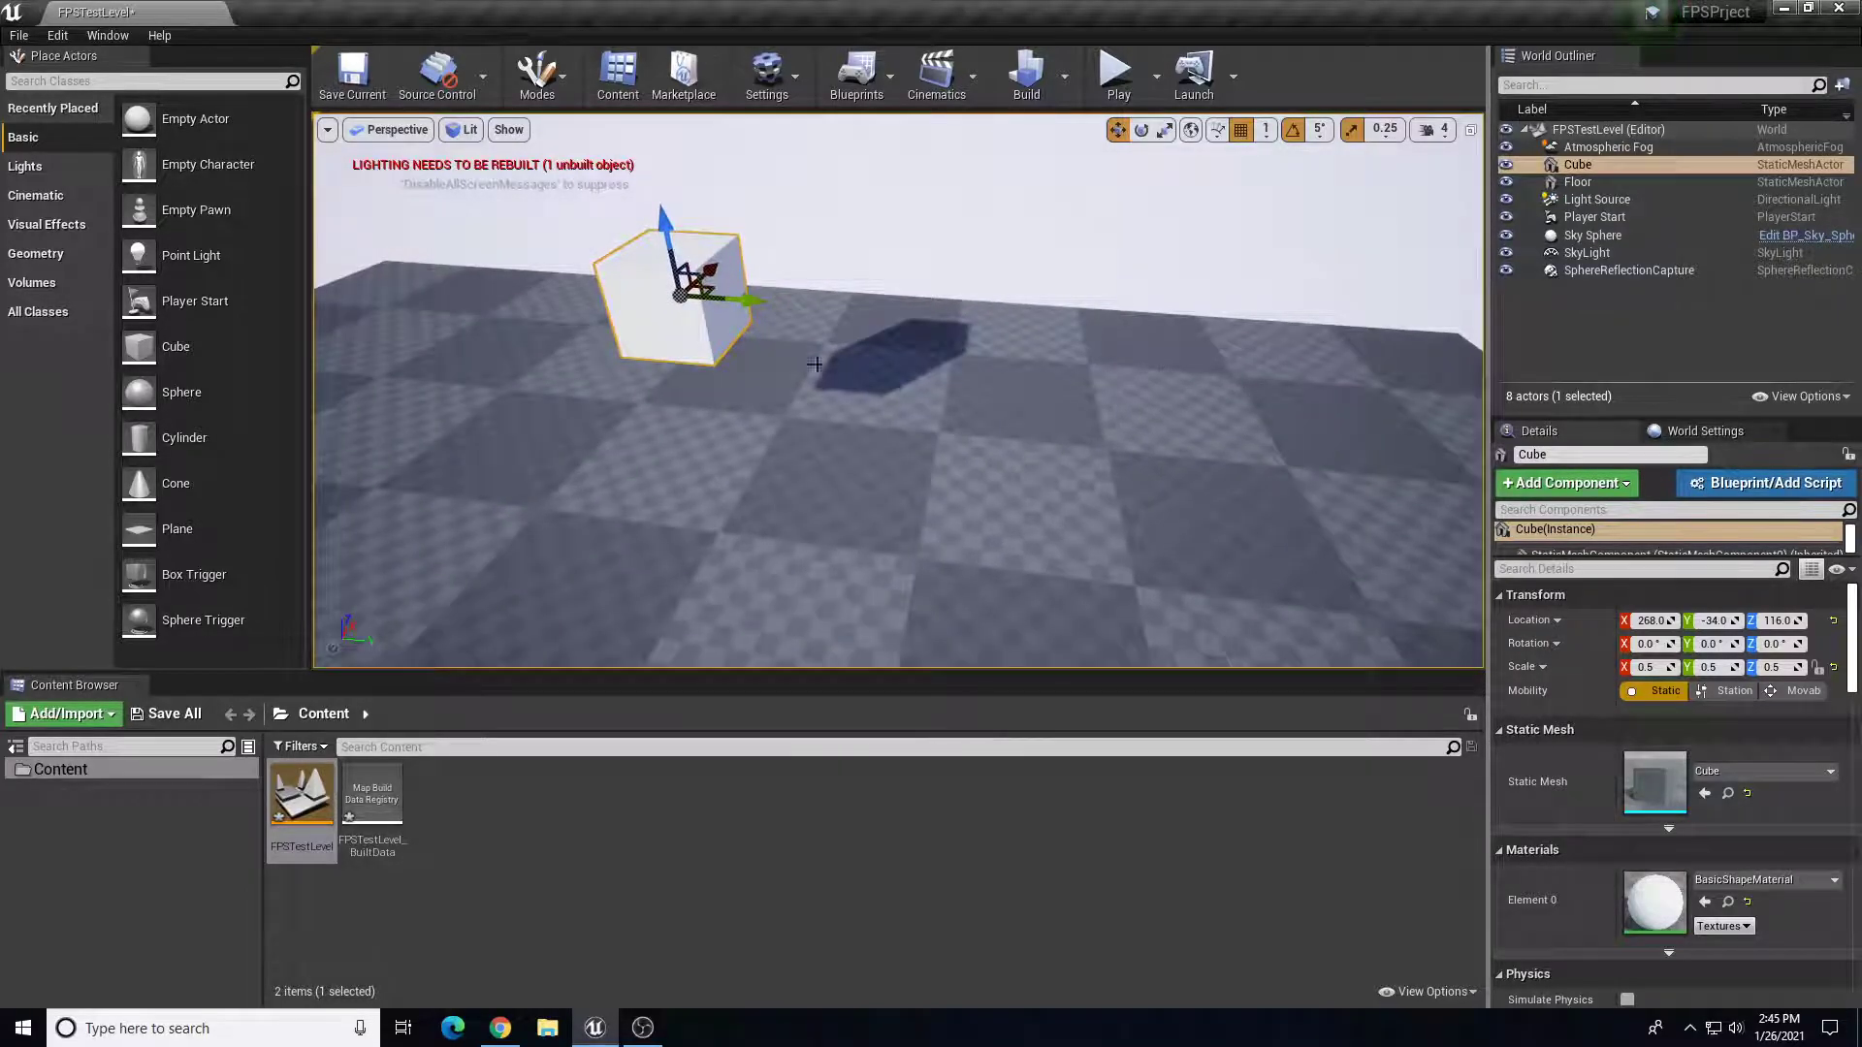
left_click_drag(743, 300, 554, 298)
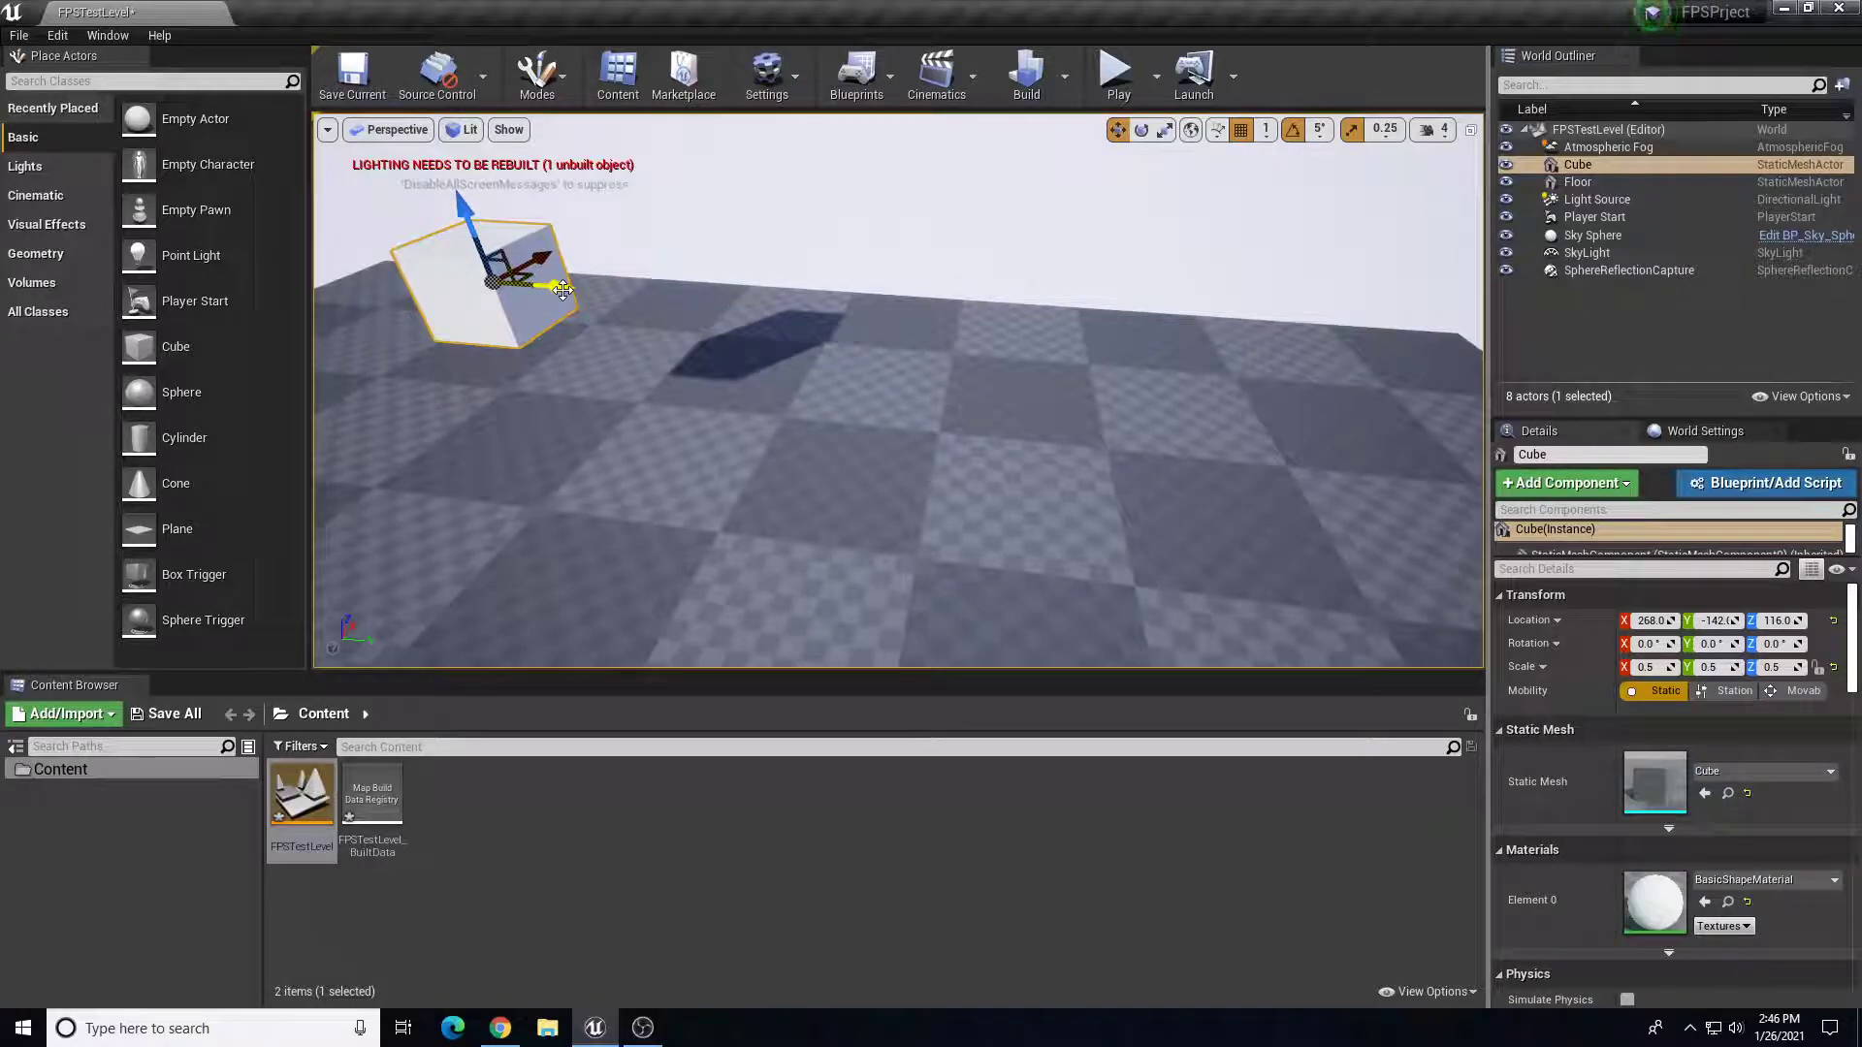
- Duplicate the cube three times along the Y axis about 70 units apart, forming a row of four, and select the first cube
left_click_drag(562, 288, 683, 282, "alt")
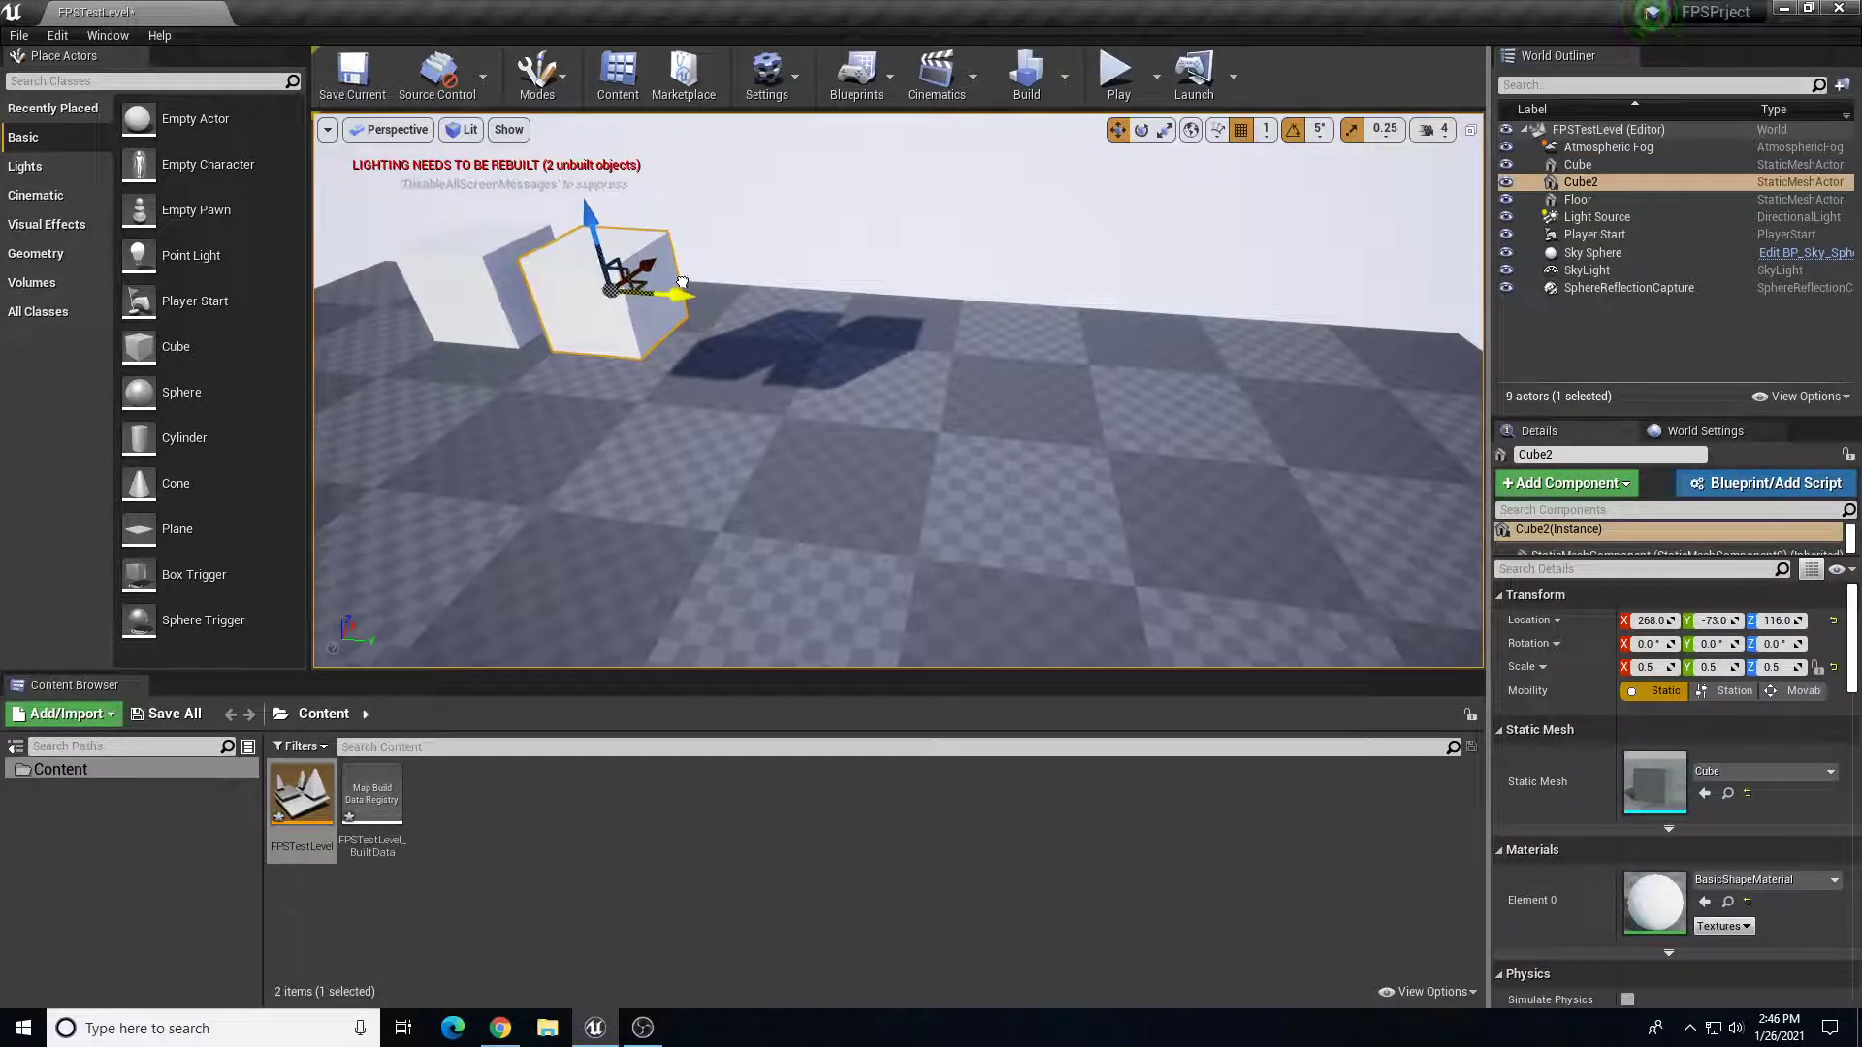
left_click_drag(676, 294, 964, 277, "alt")
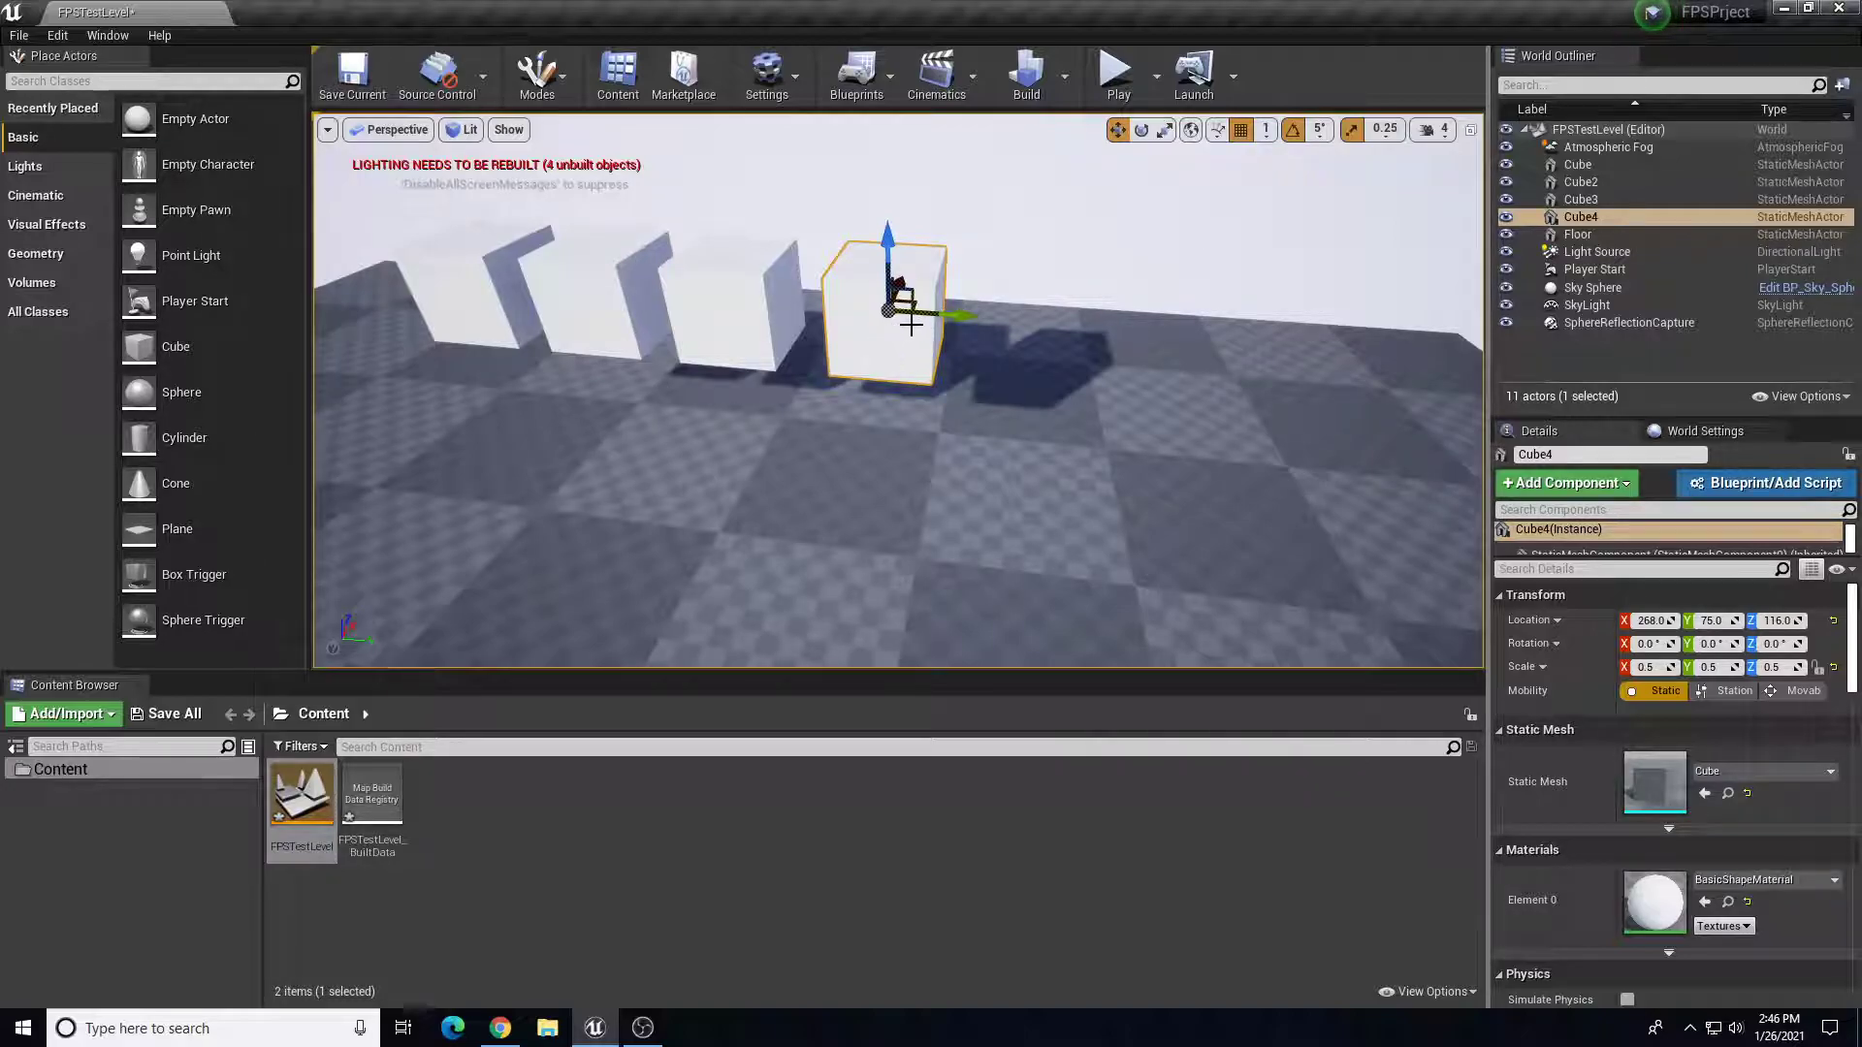
left_click_drag(931, 308, 919, 308)
right_click_drag(840, 354, 744, 356)
left_click(705, 340)
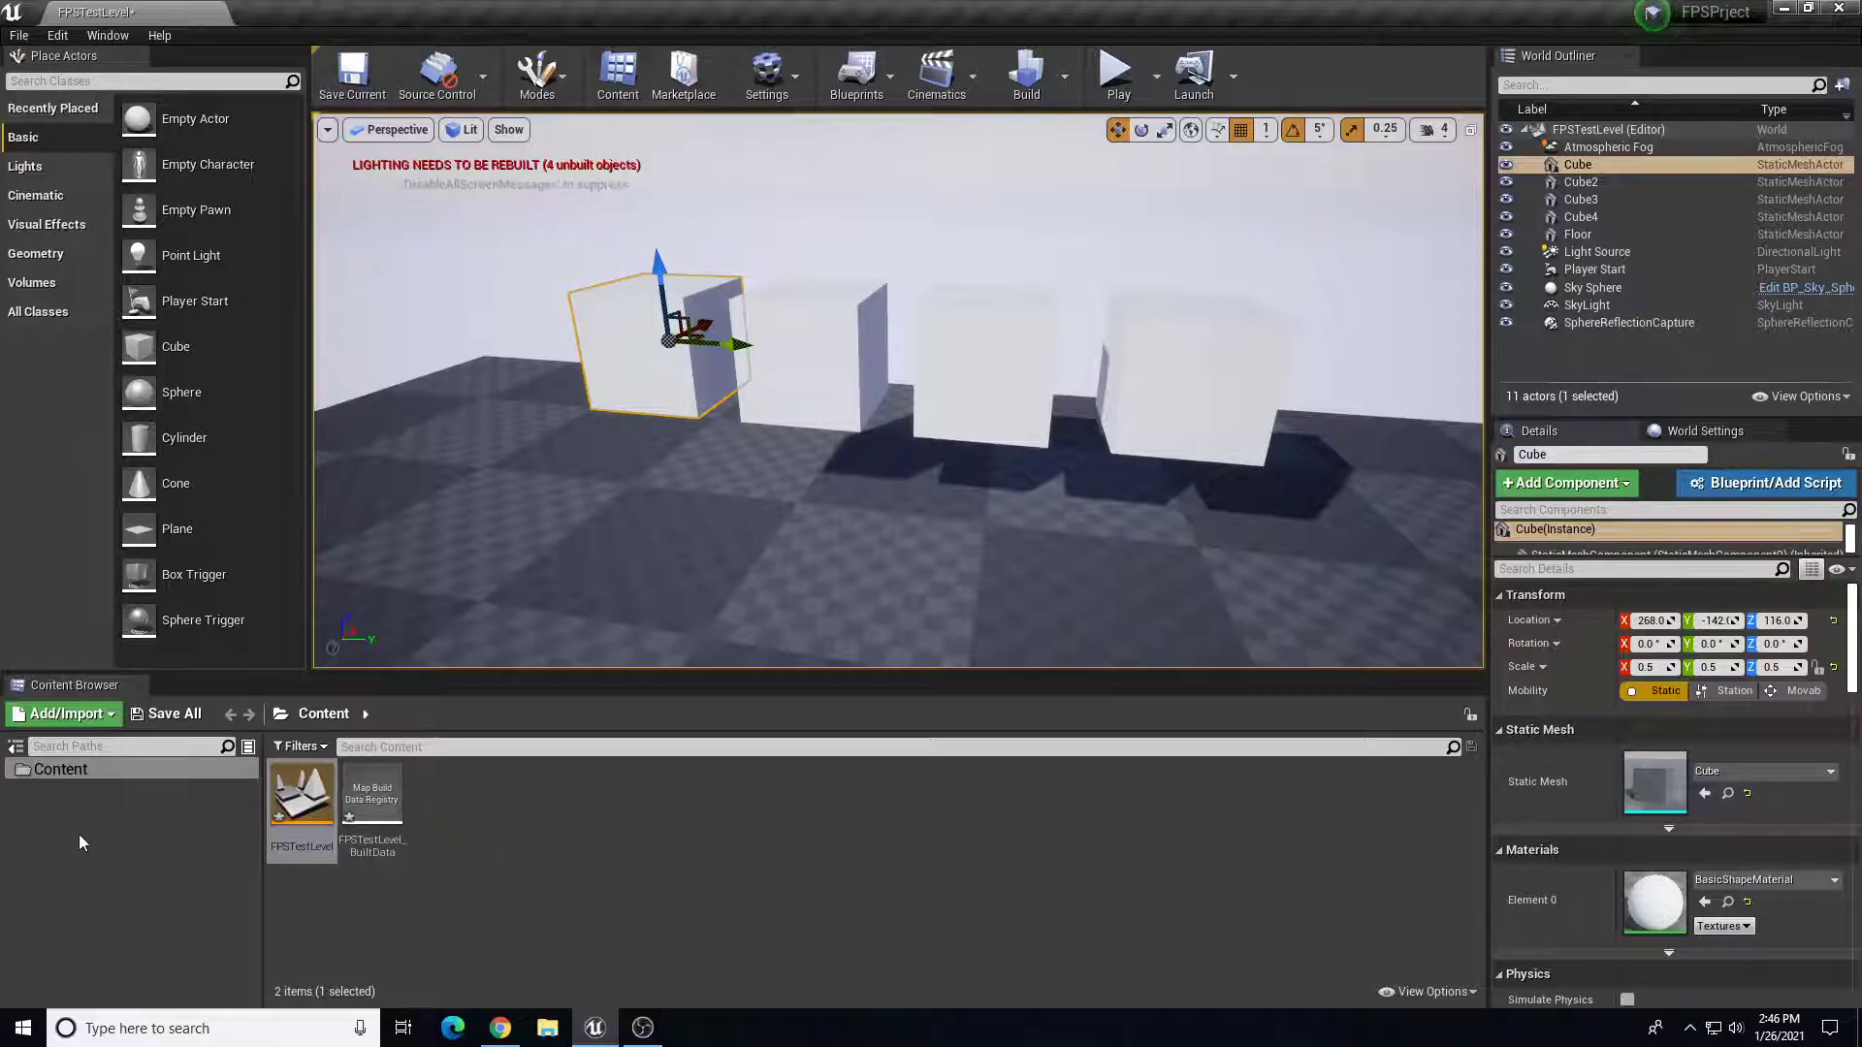
- Create a folder named Materials inside the Content folder
left_click(15, 747)
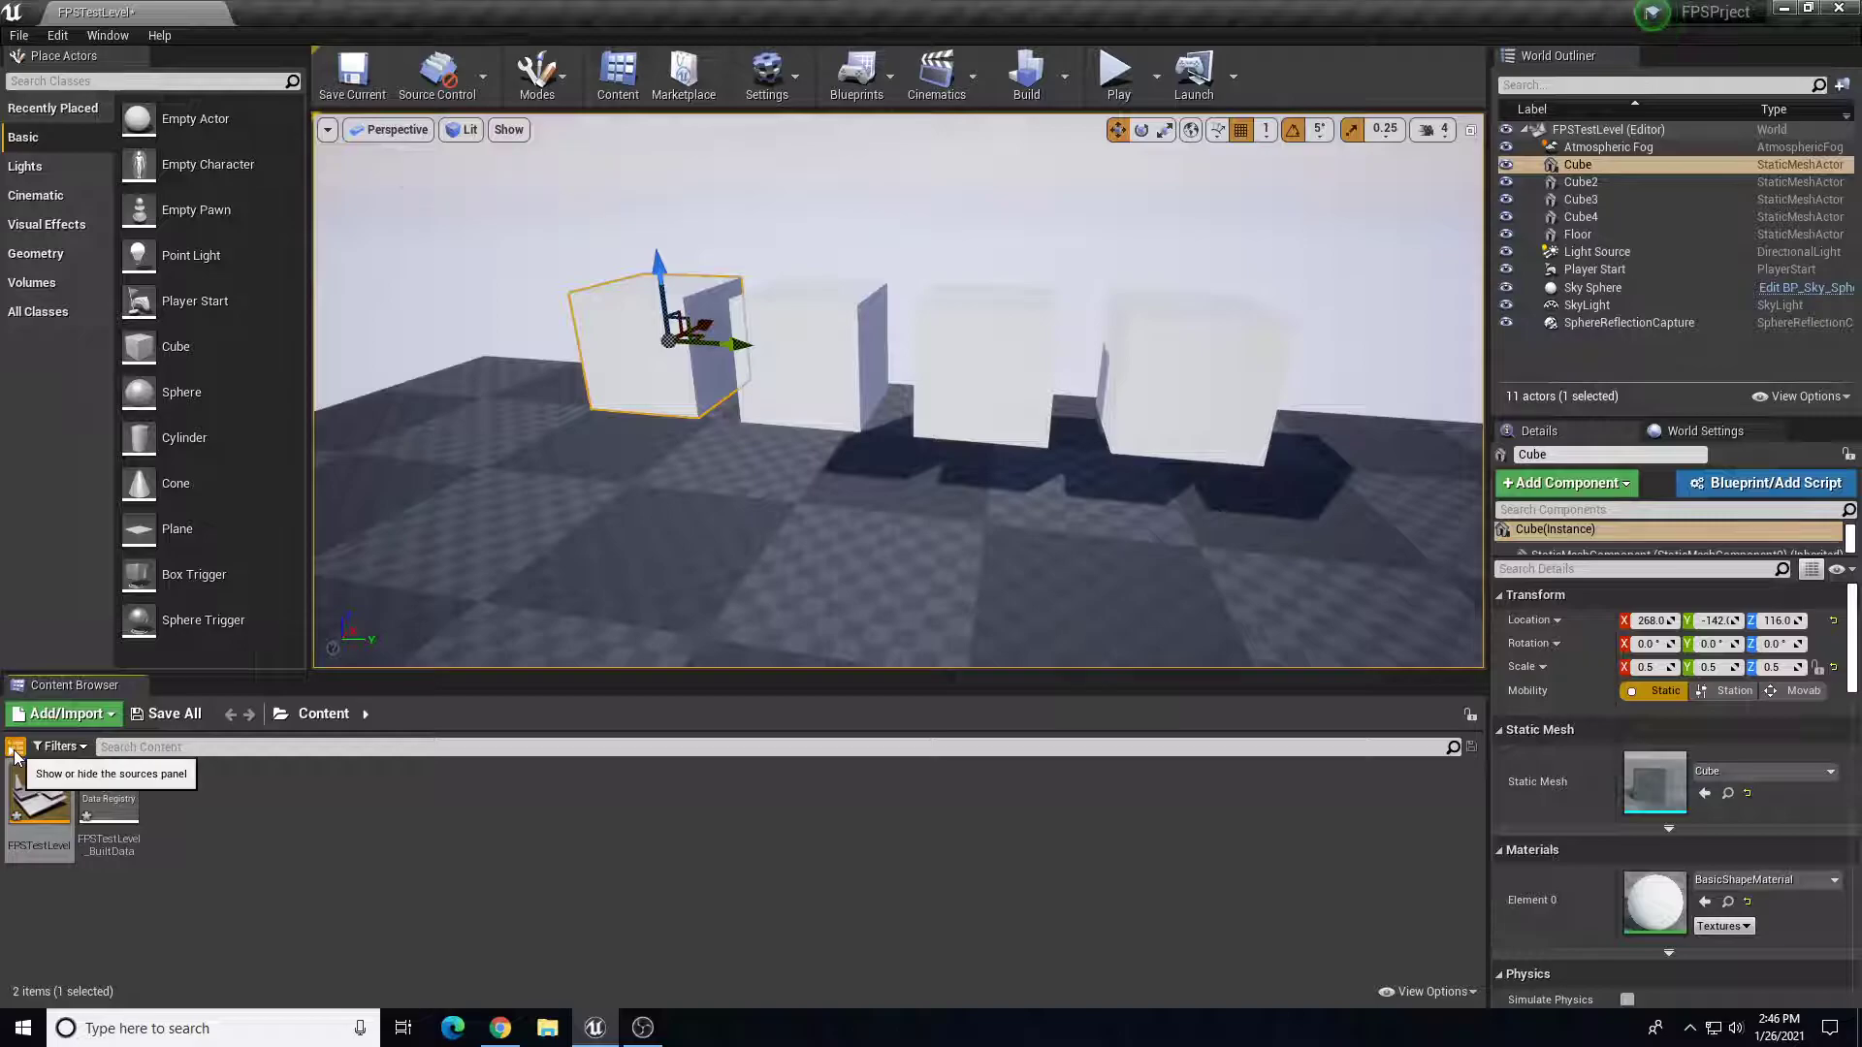
left_click(16, 749)
left_click(66, 823)
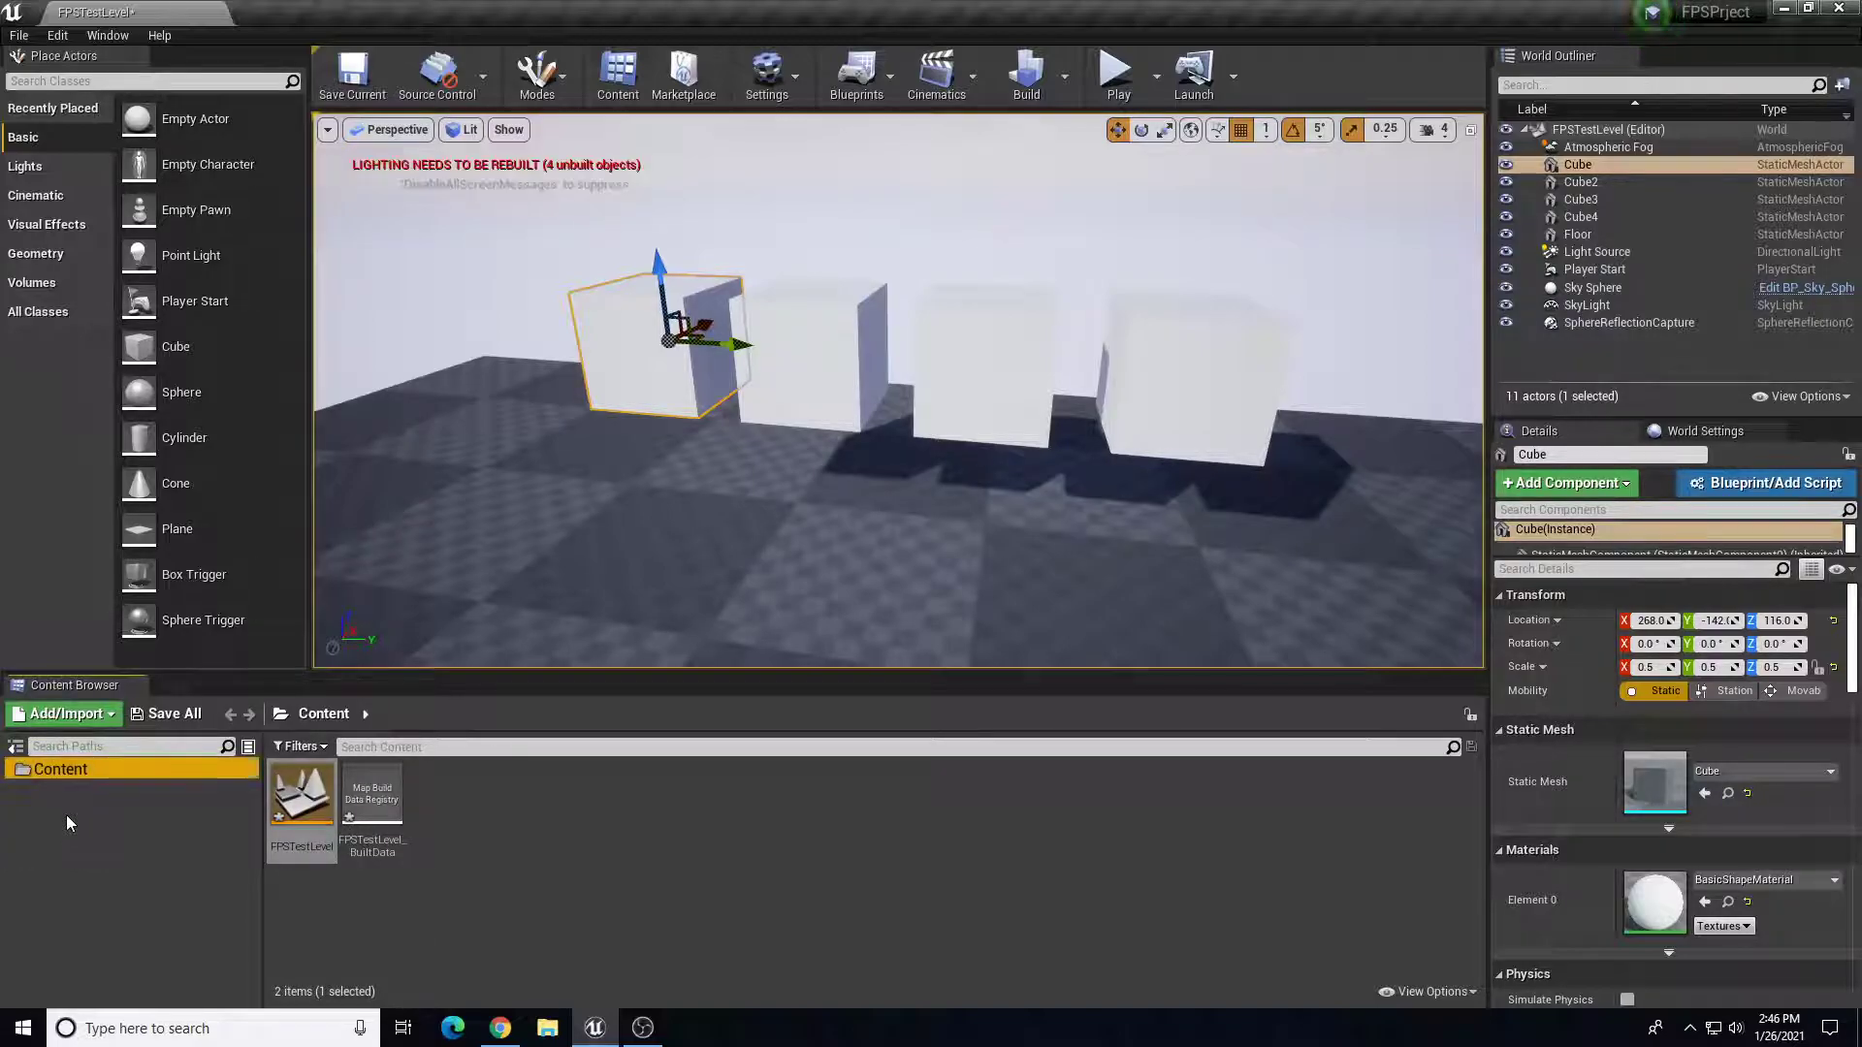
right_click(114, 830)
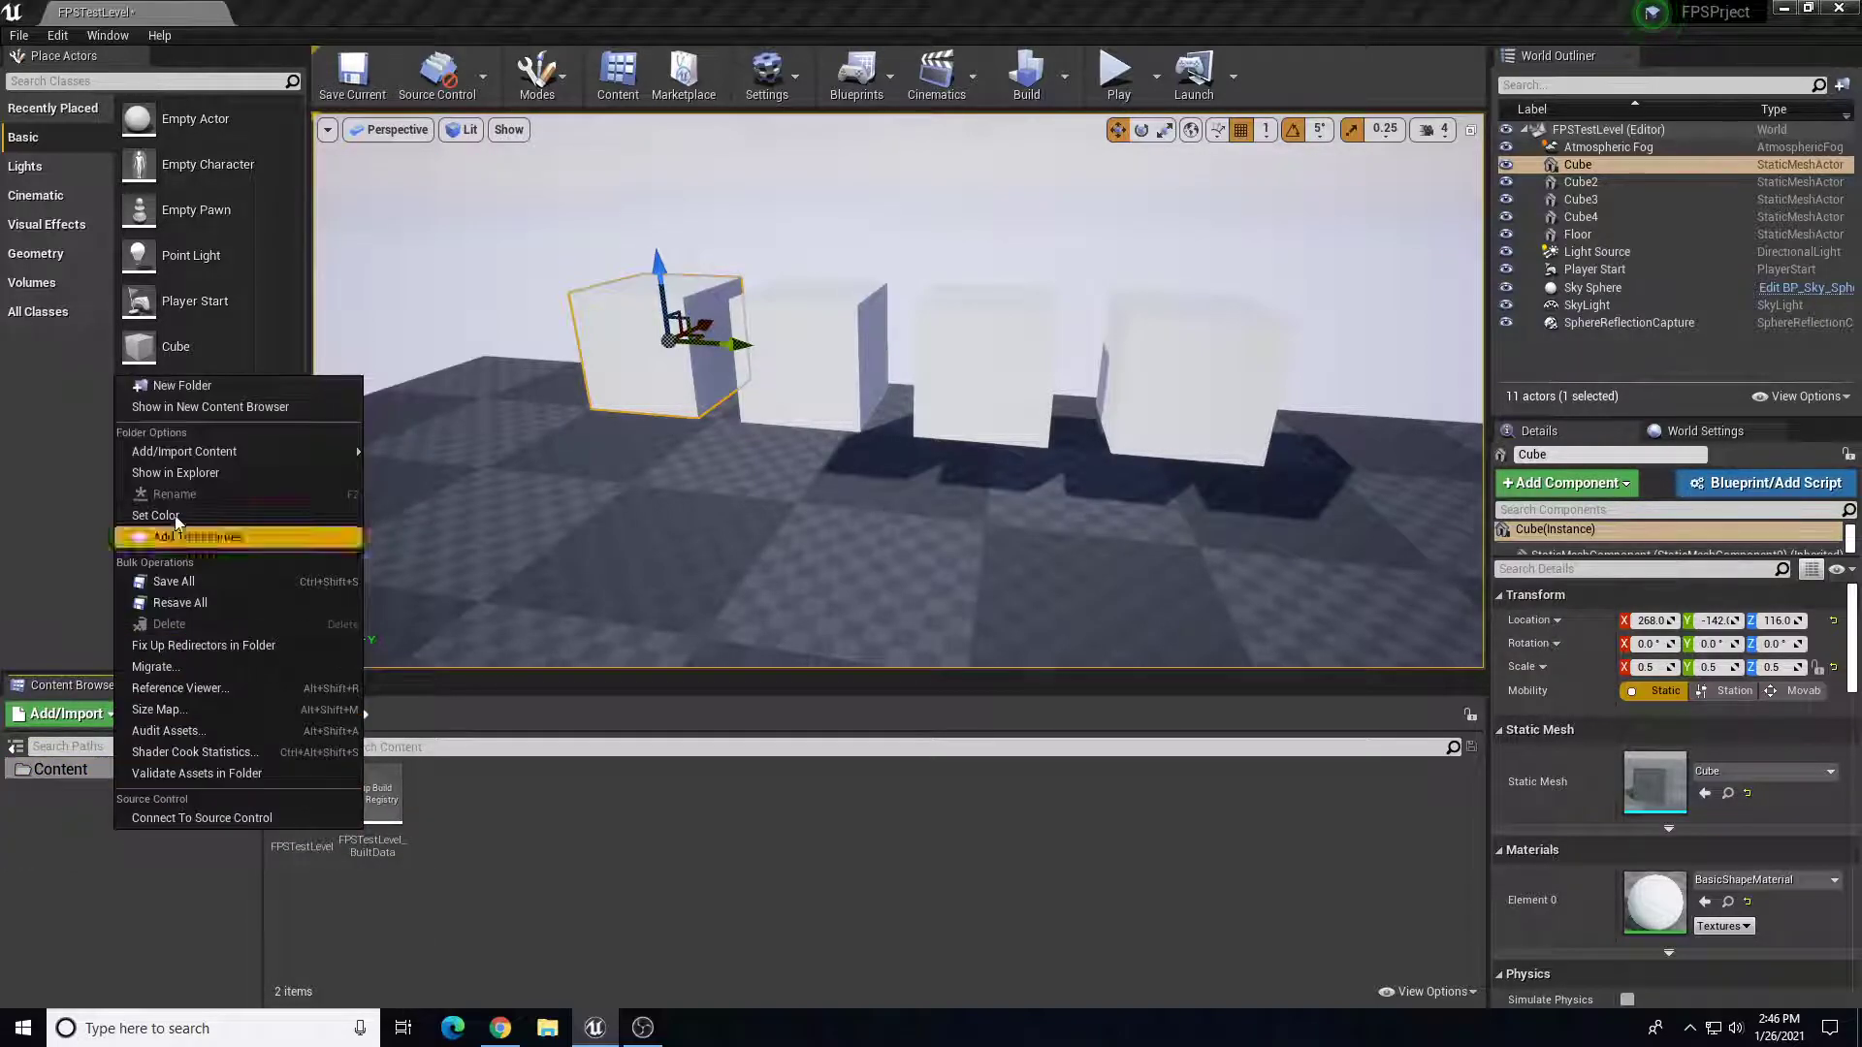
left_click(189, 386)
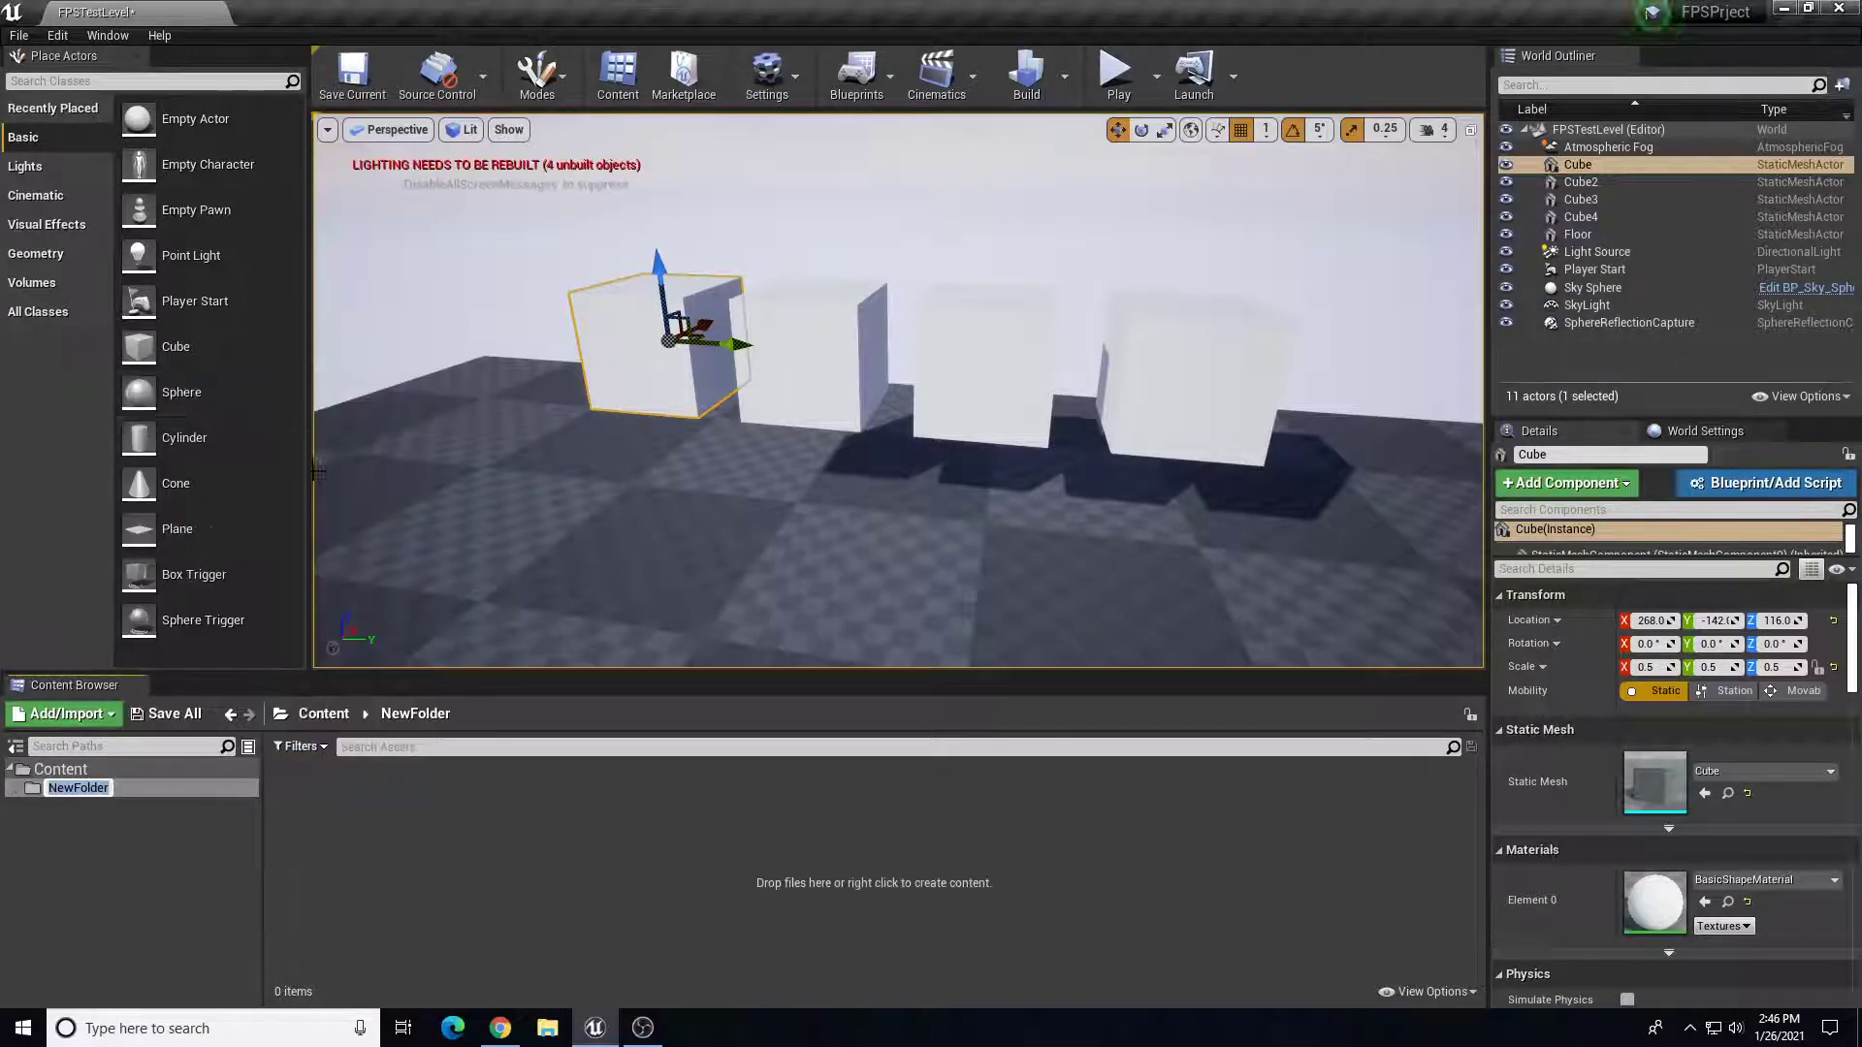
type("Materials")
key("Return")
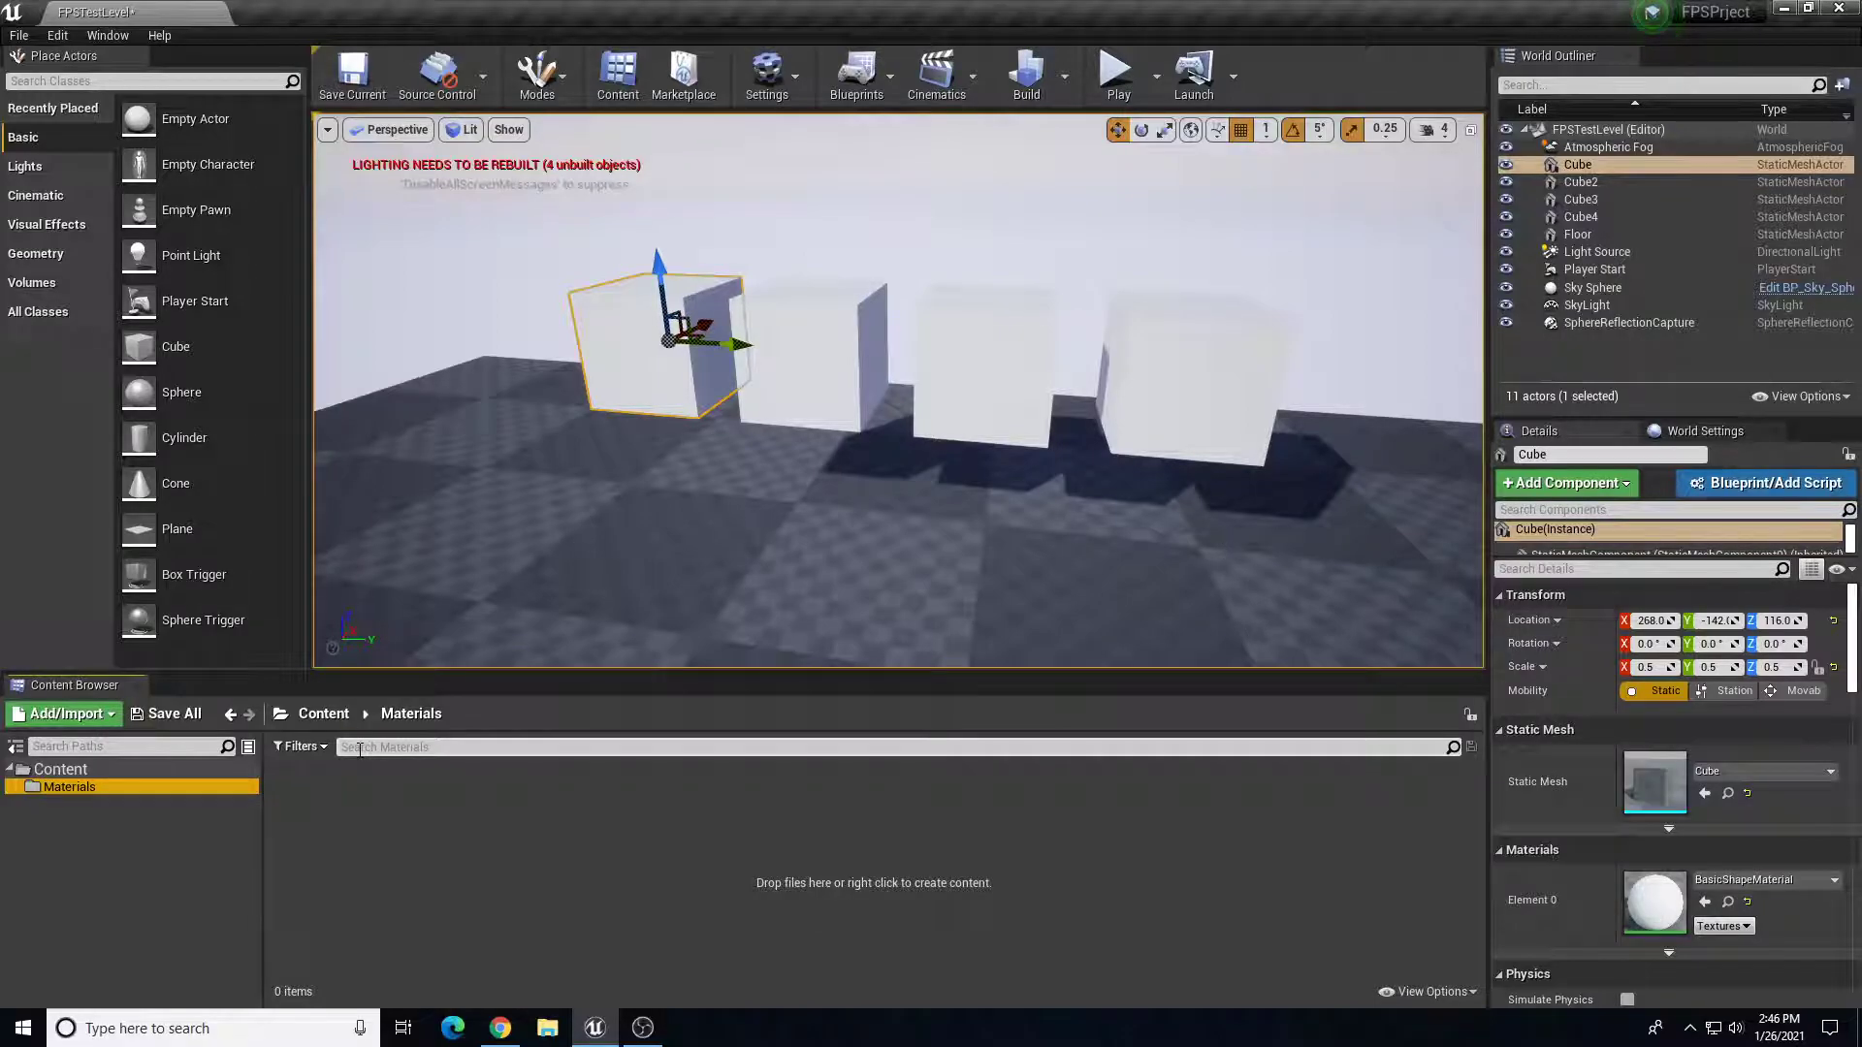
left_click(392, 805)
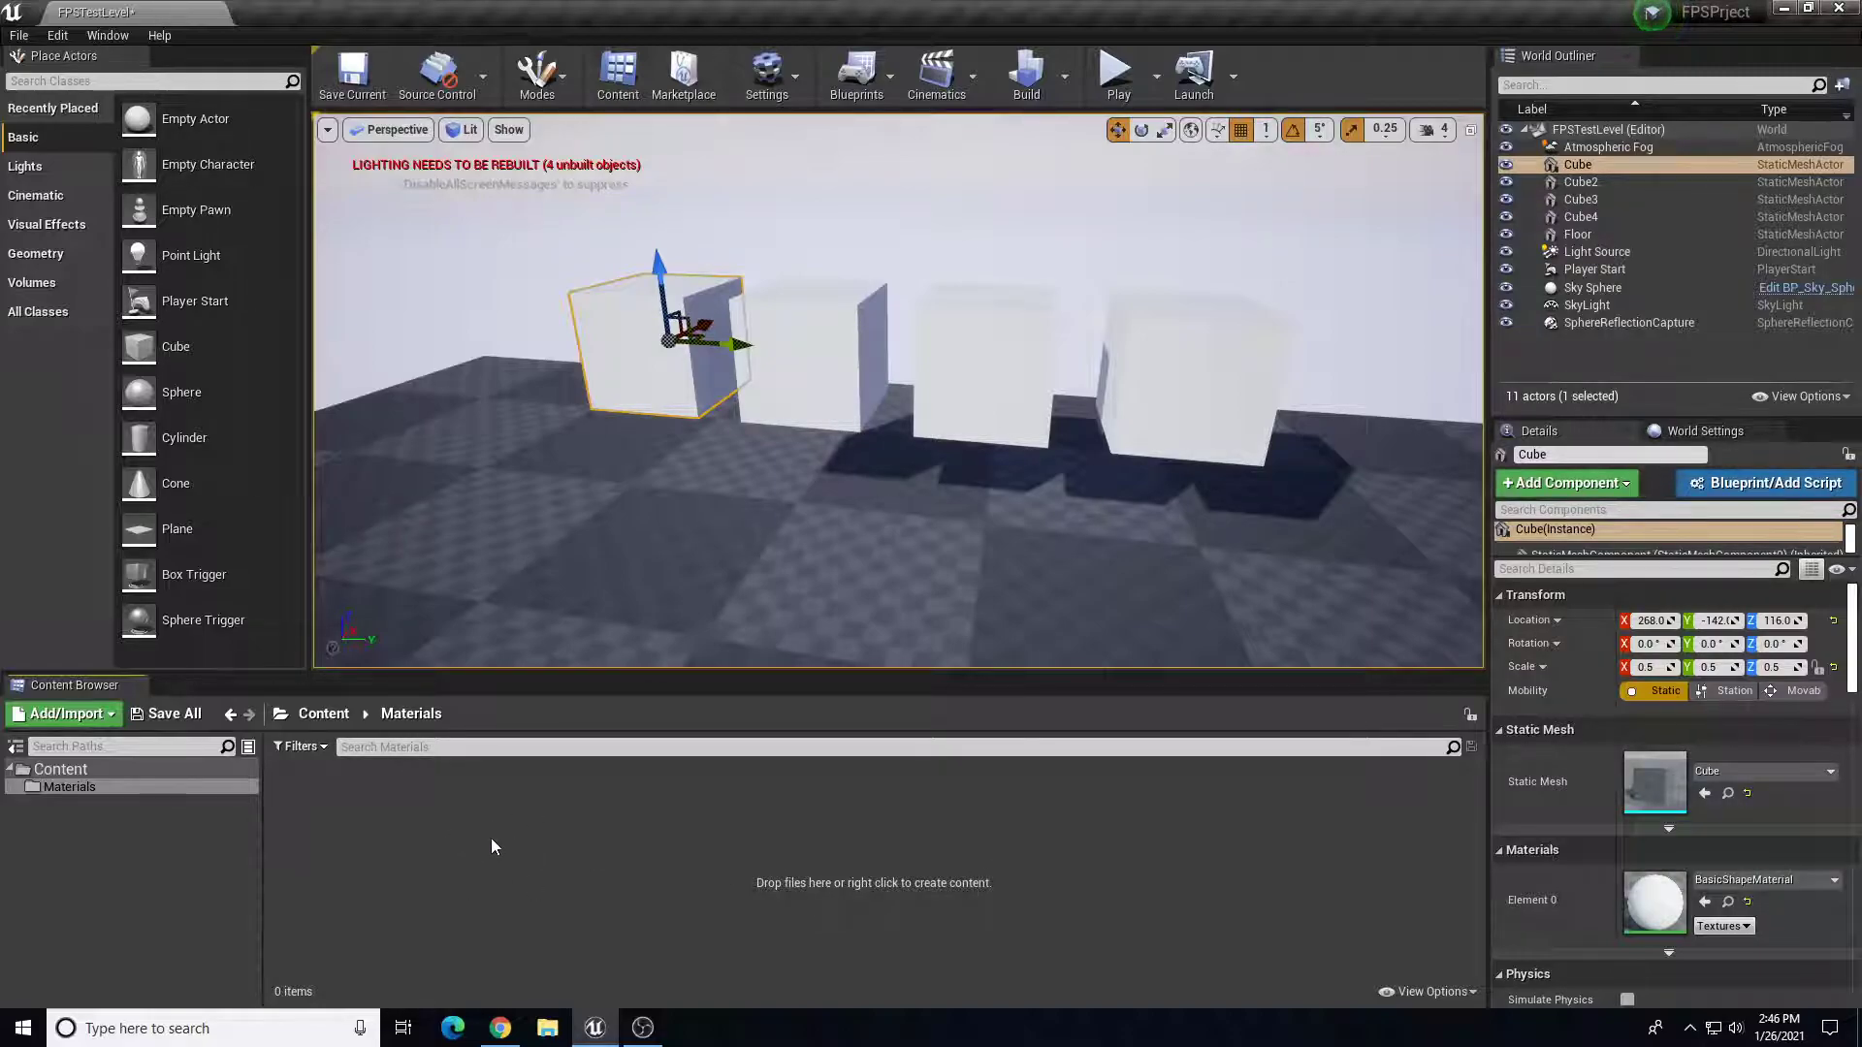
left_click(189, 787)
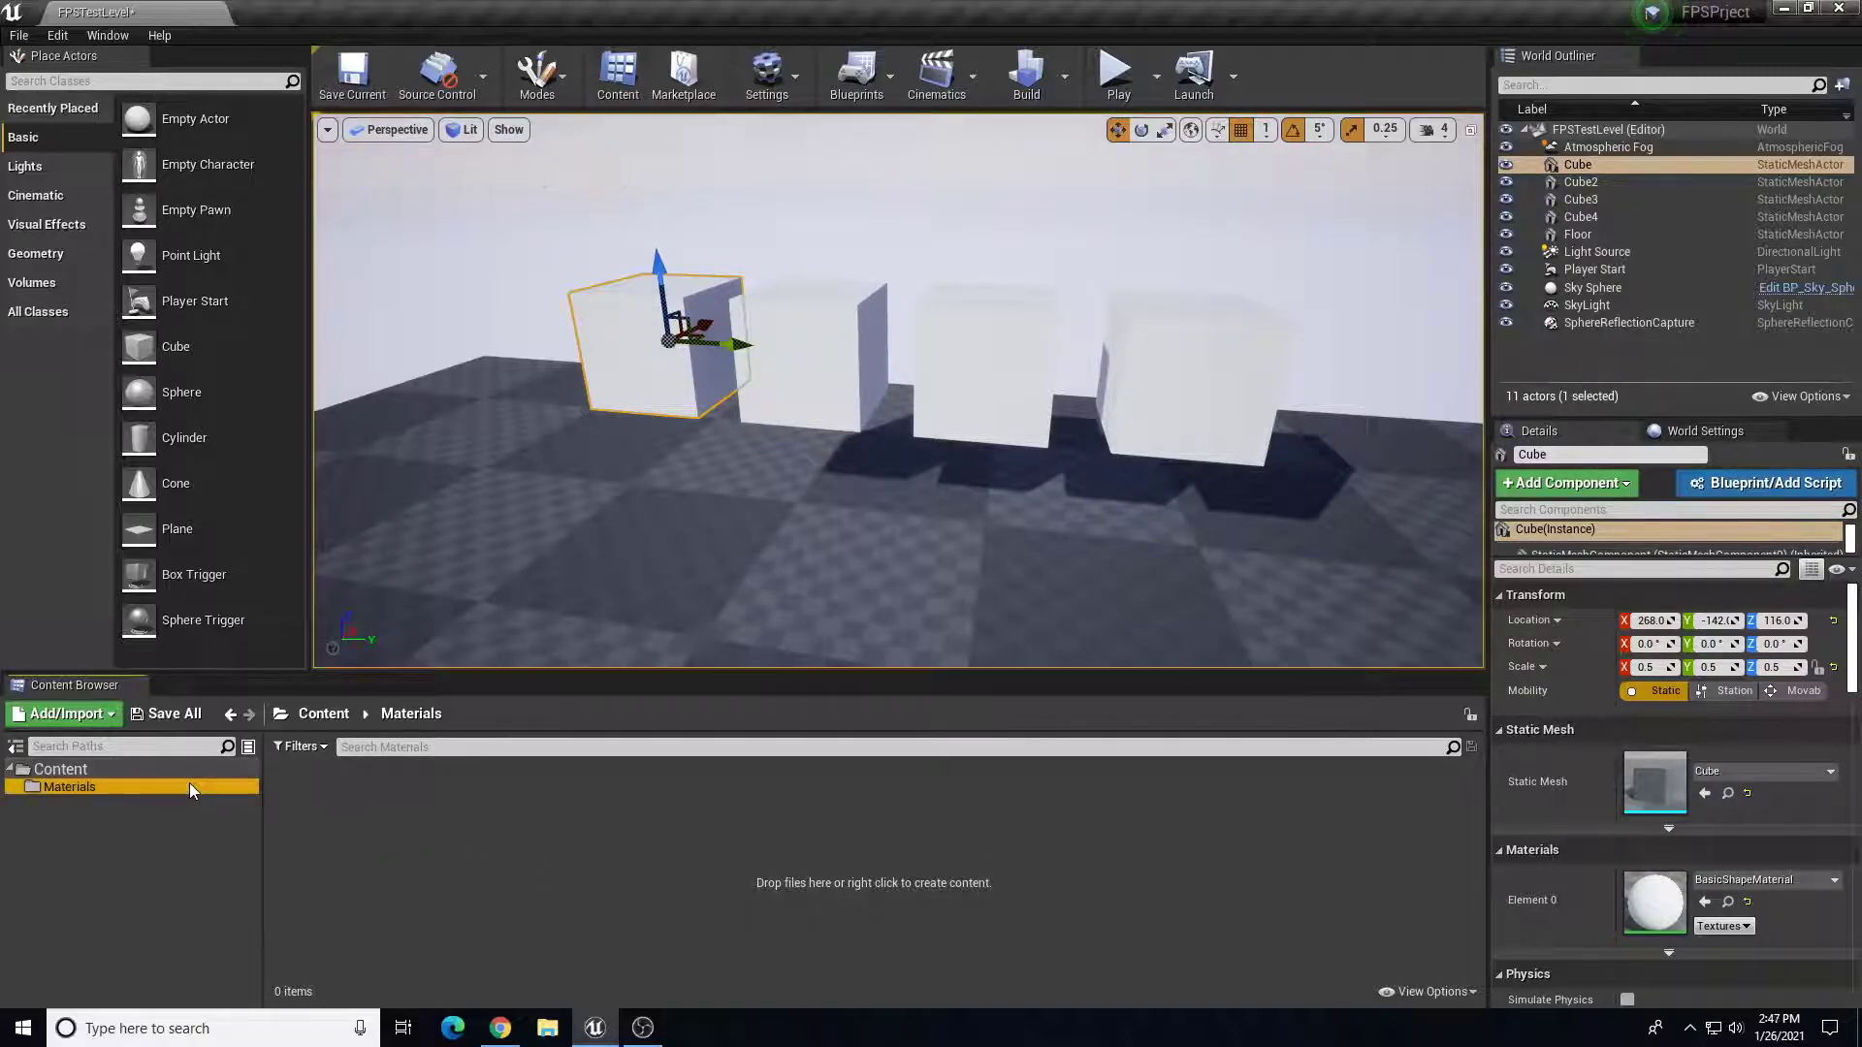
right_click(424, 802)
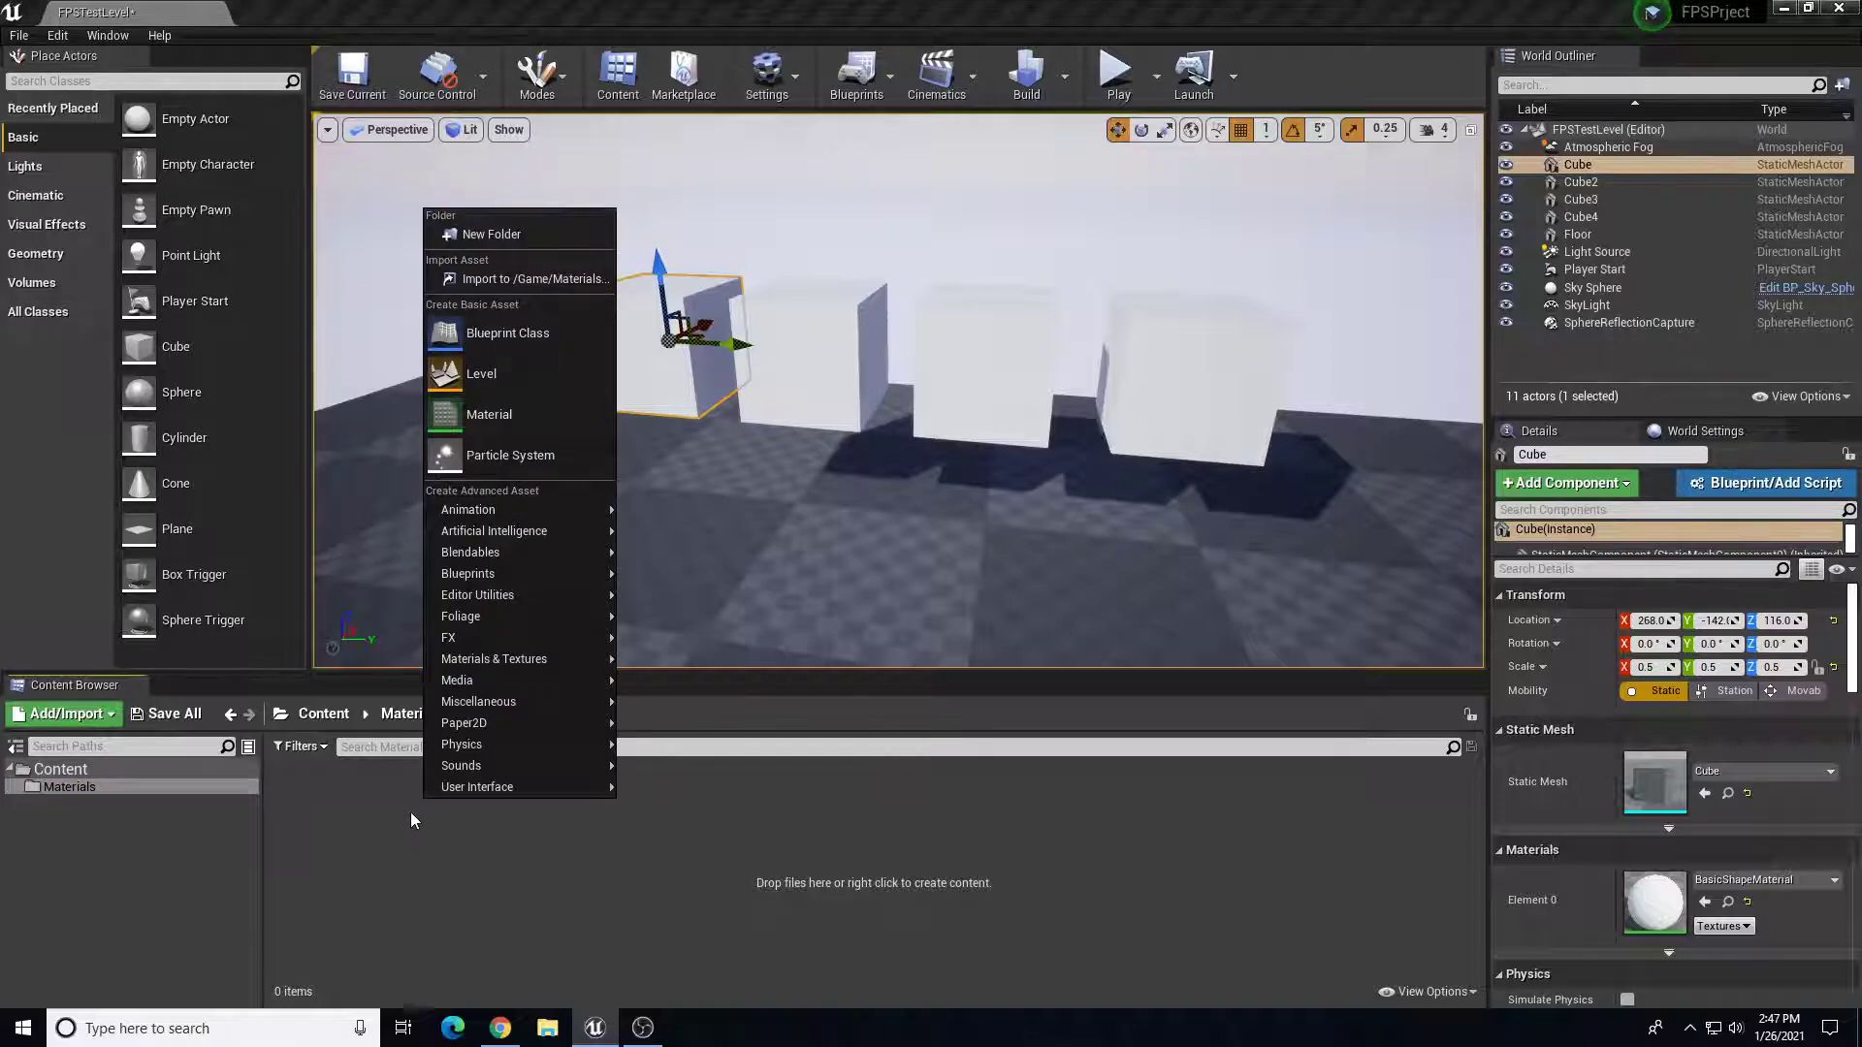
left_click(364, 815)
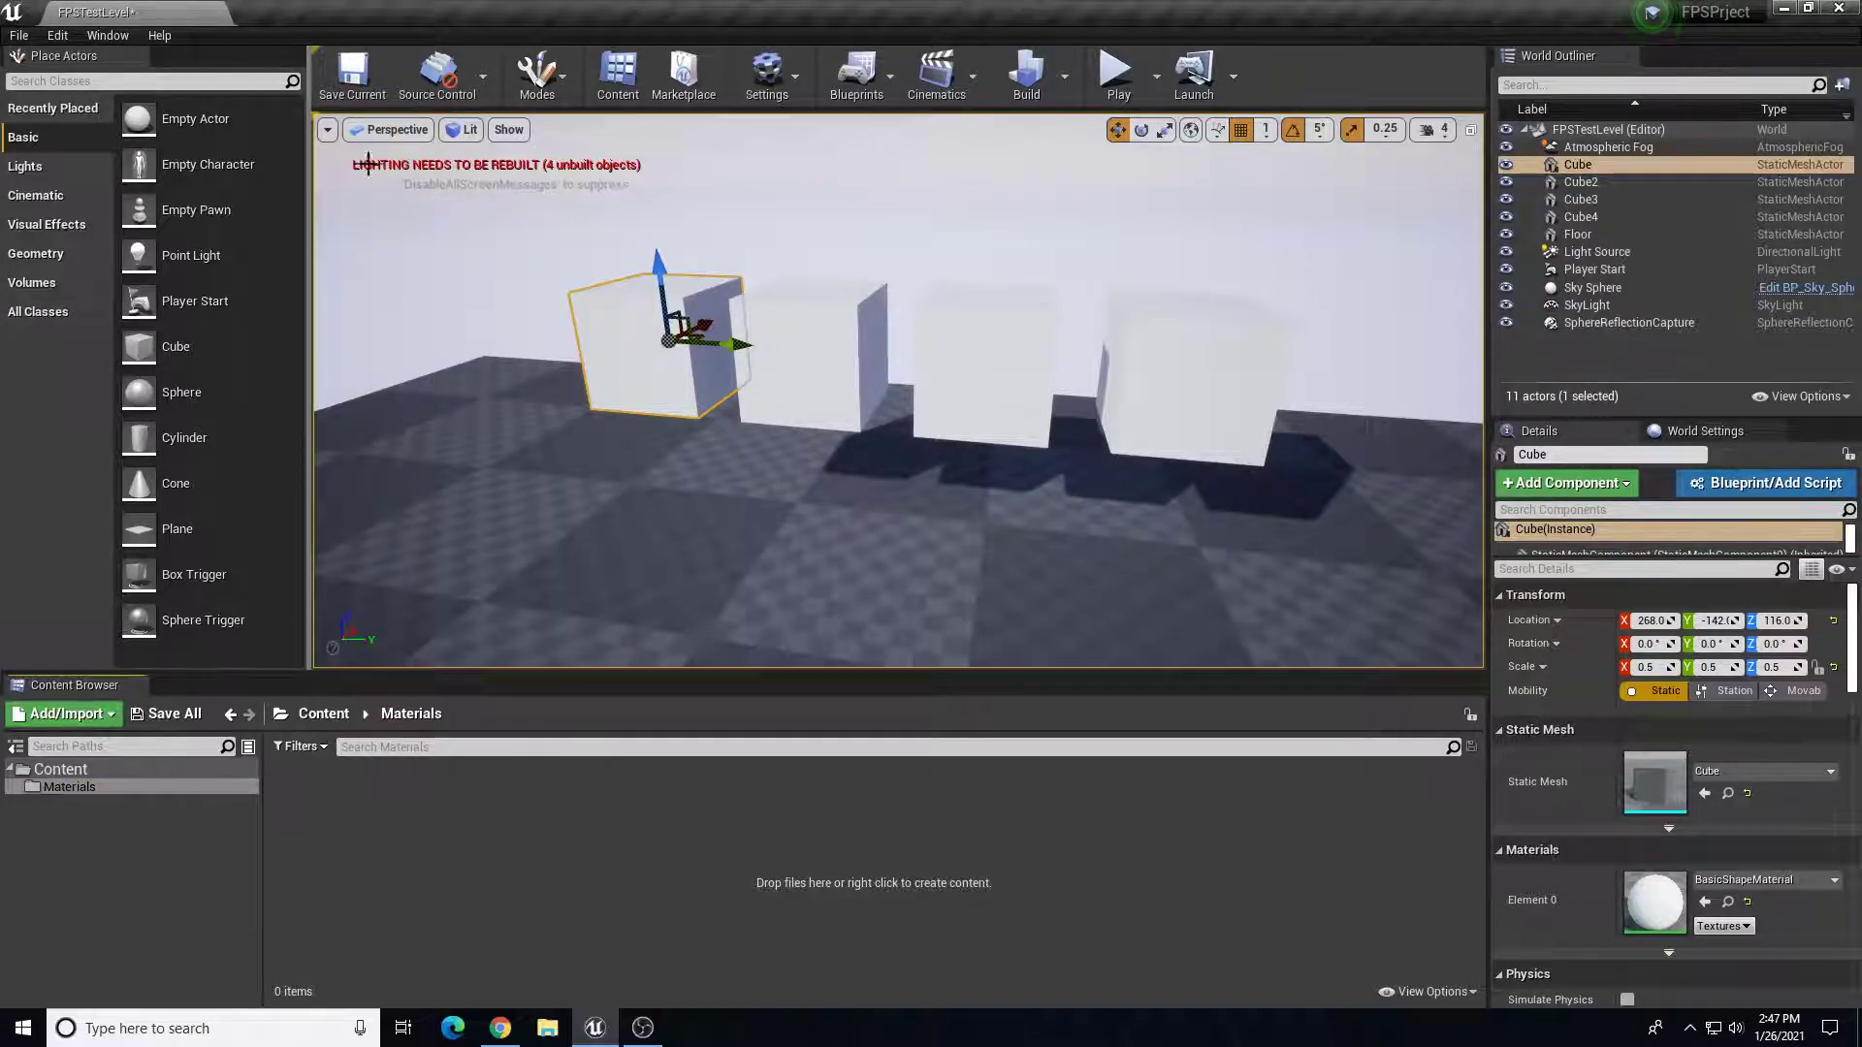
- Build the level's lighting and dismiss the map check log
key("d")
right_click_drag(842, 404, 761, 342)
key("s")
key("d")
key("a")
key("a")
key("s")
key("a")
key("w")
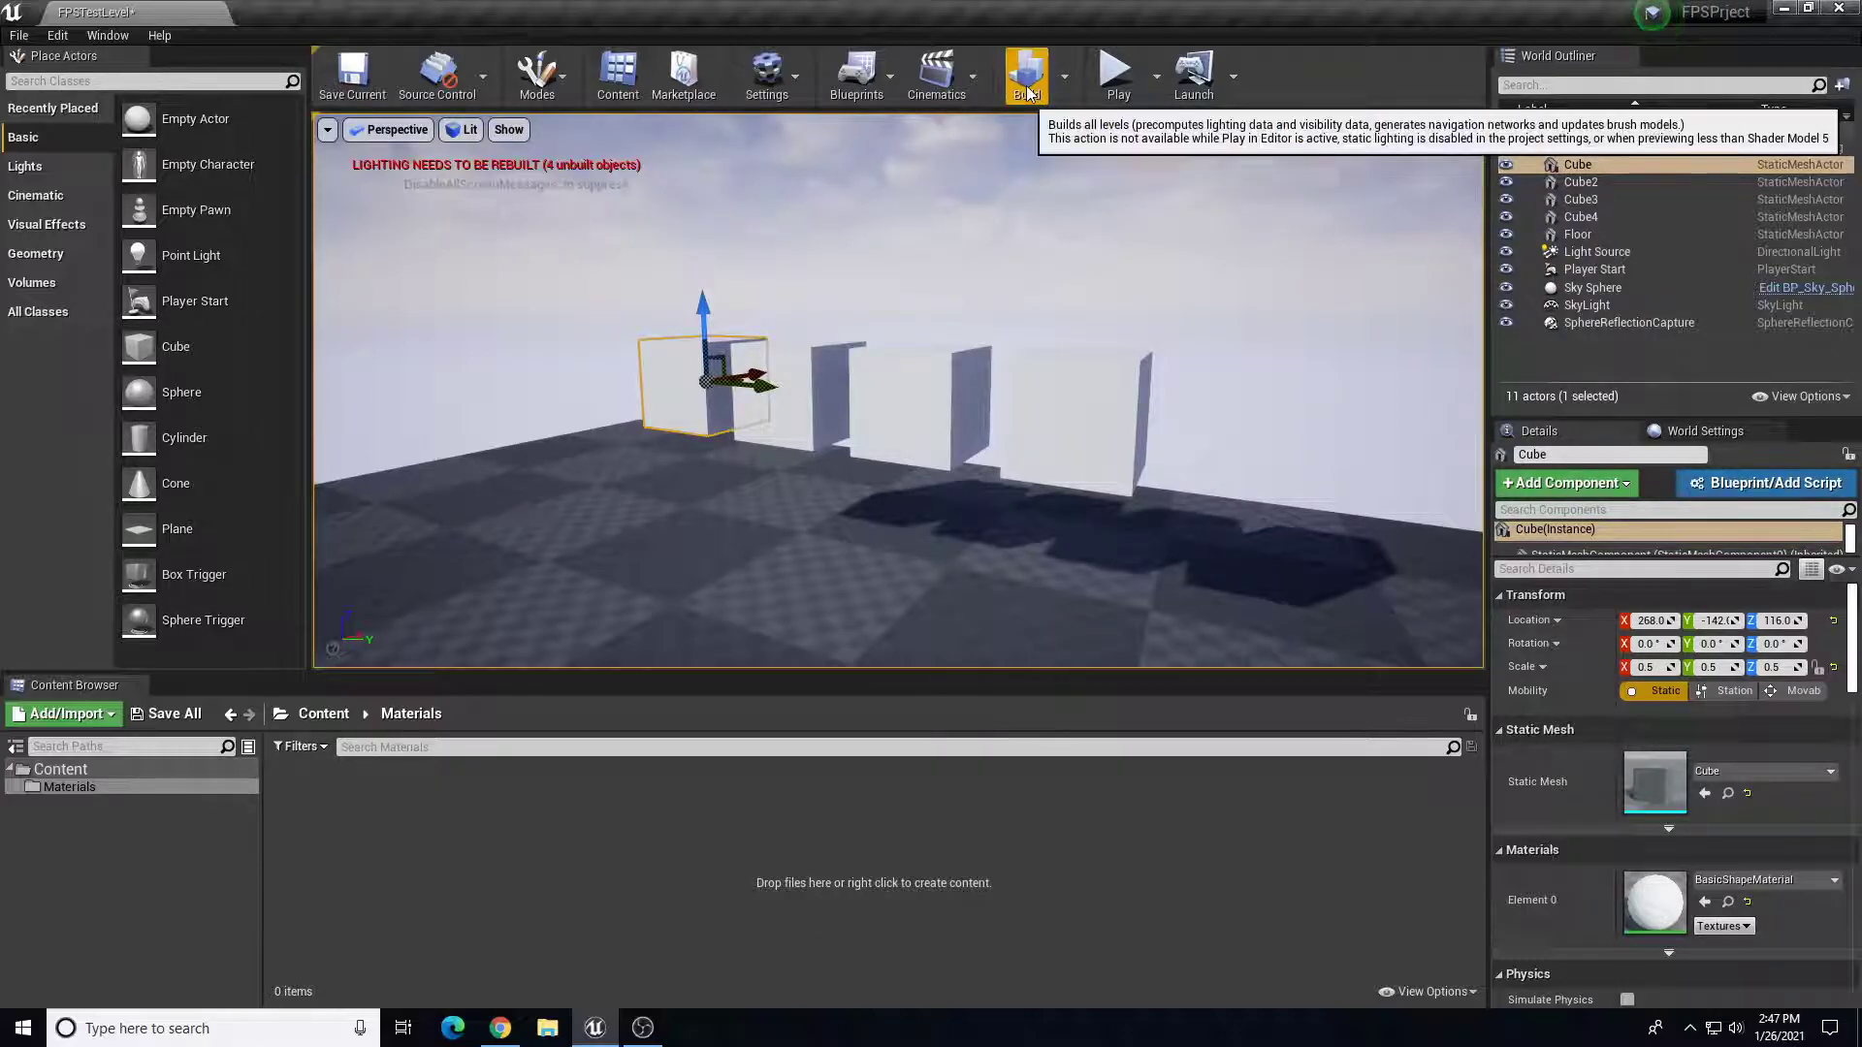
left_click(1030, 91)
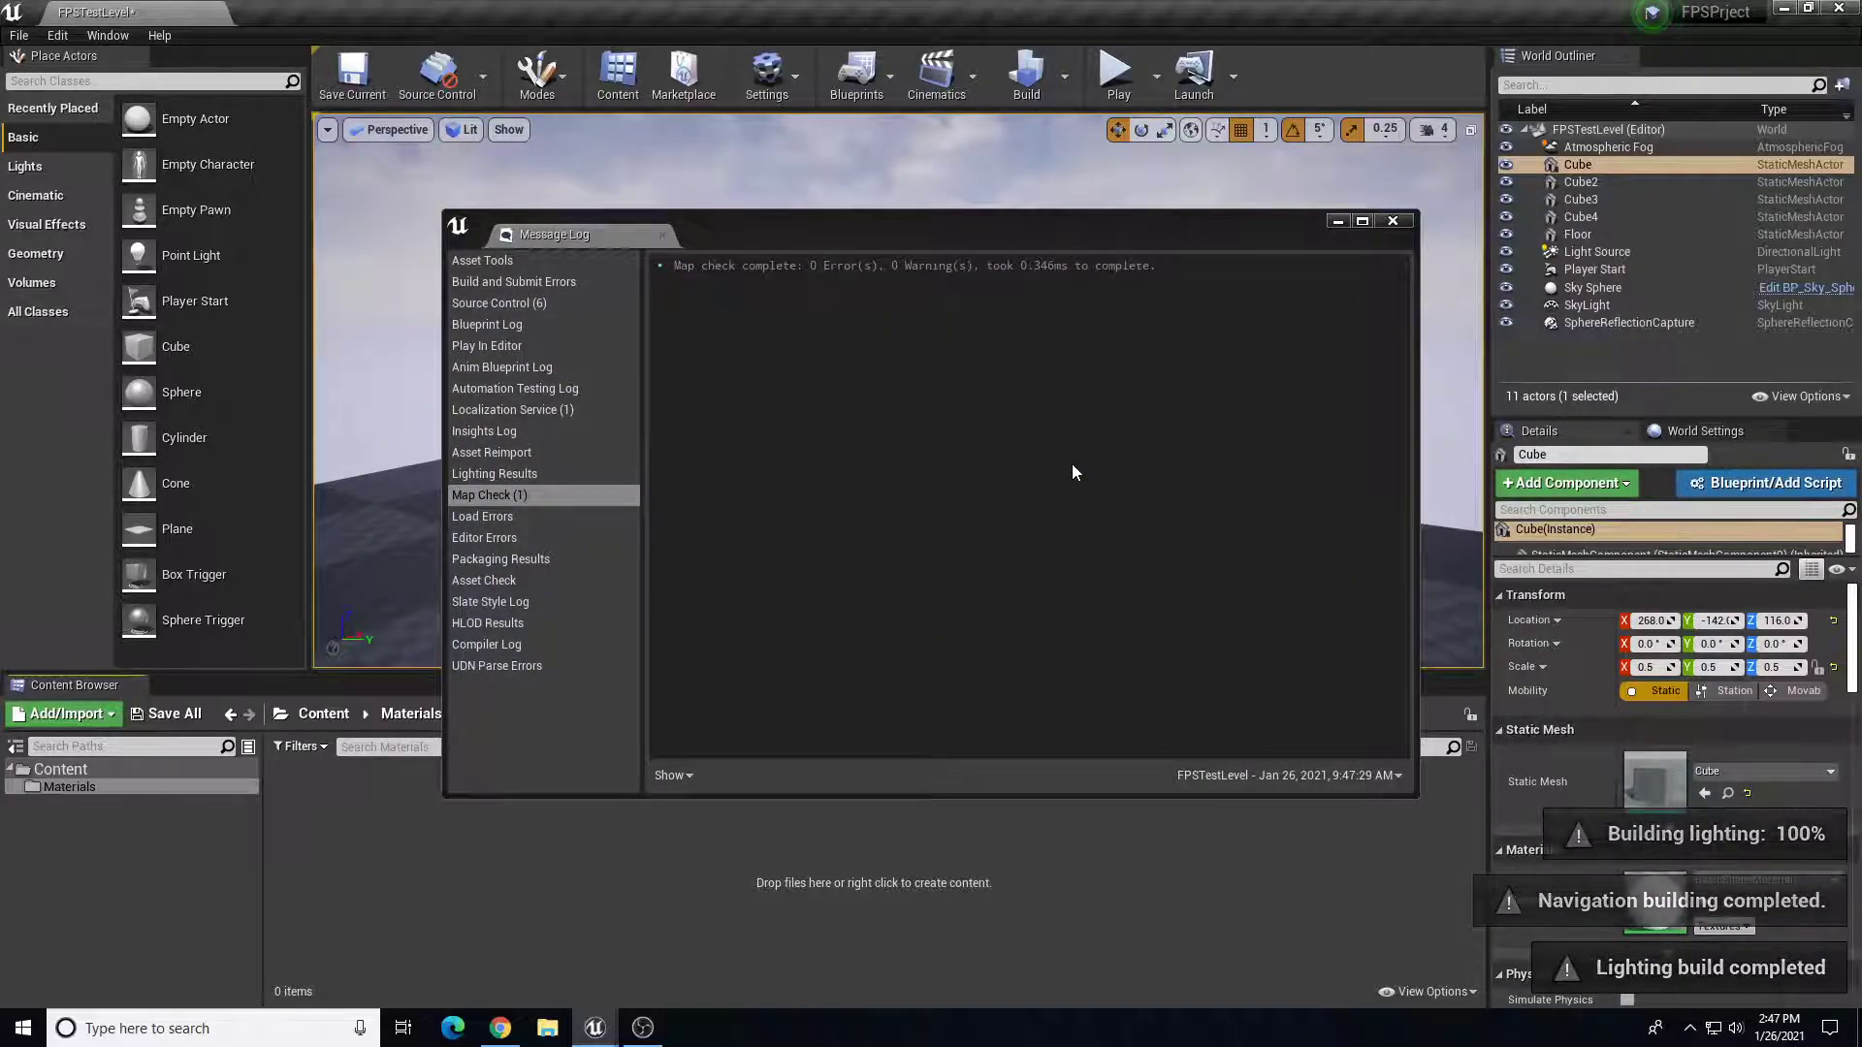
left_click(1399, 225)
left_click(1400, 225)
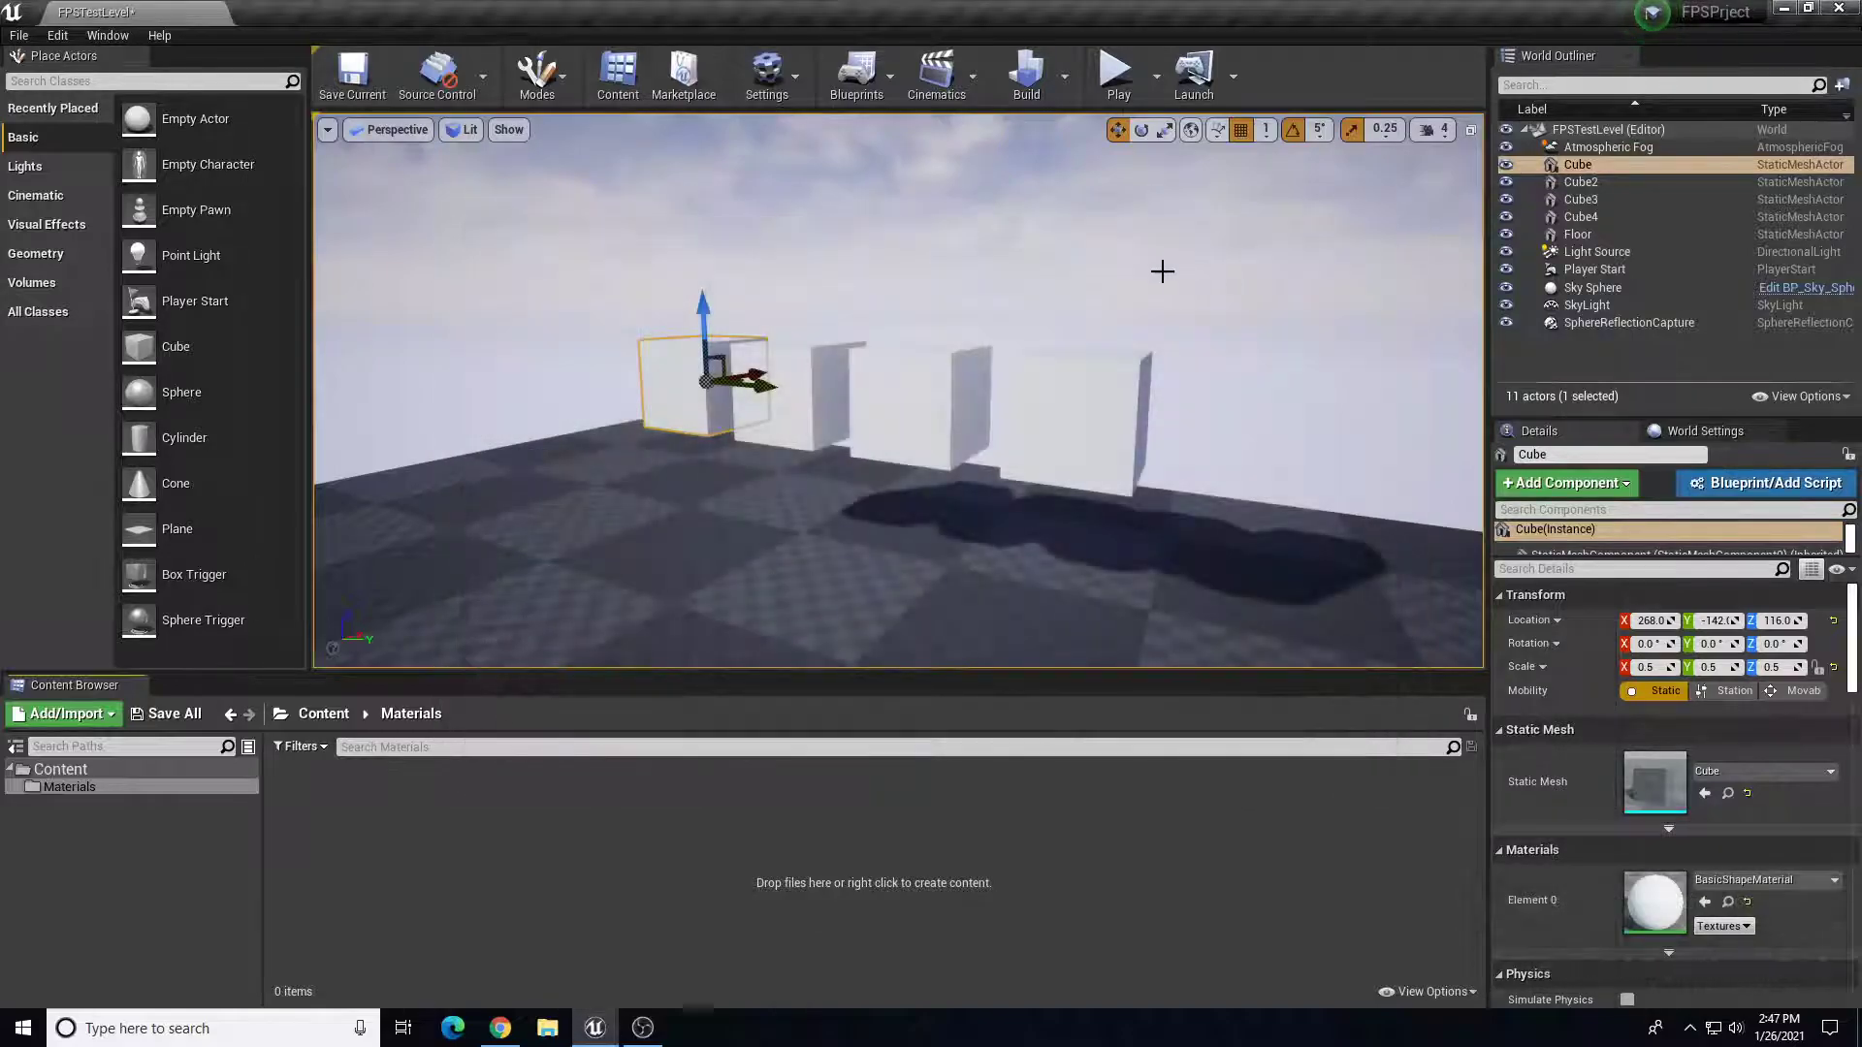
- Create a new material named M_Matte in the Materials folder
left_click_drag(657, 416, 737, 369)
mouse_move(737, 369)
right_mouse_down()
mouse_move(582, 372)
mouse_move(630, 371)
mouse_move(591, 390)
mouse_move(717, 384)
right_mouse_up()
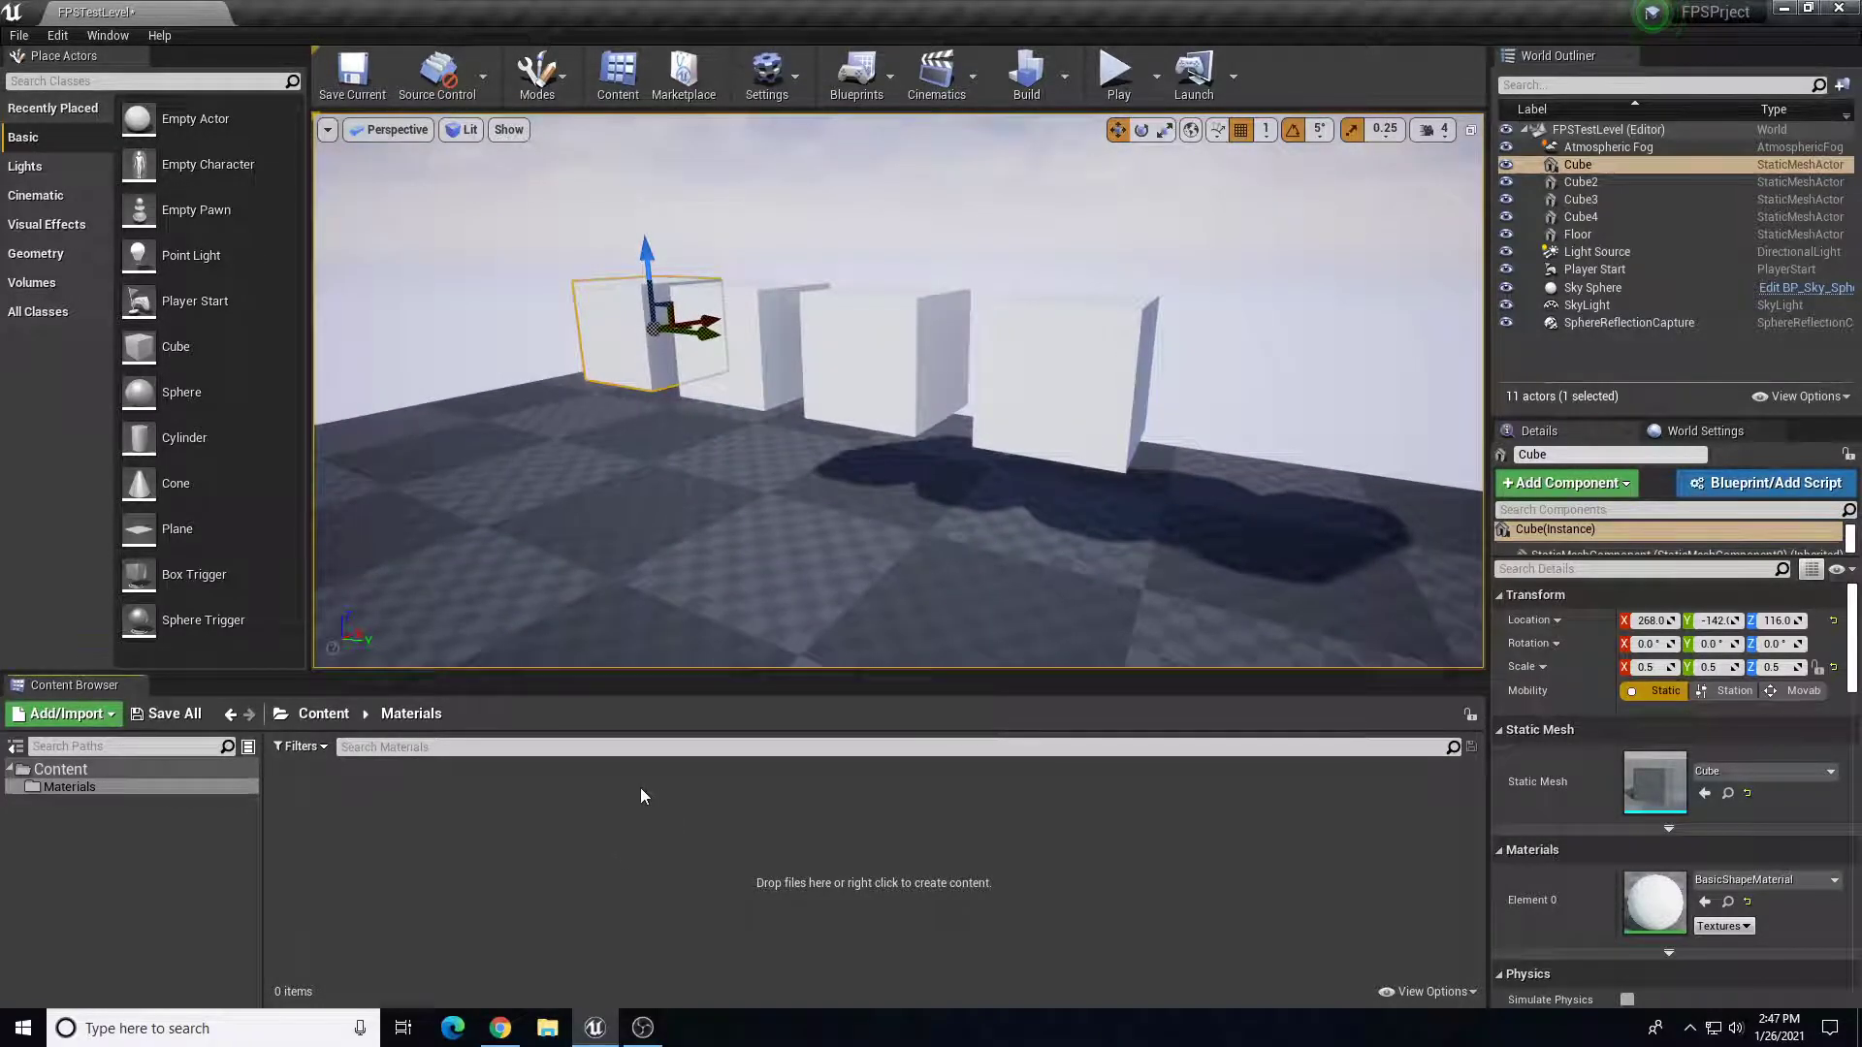
right_click(421, 828)
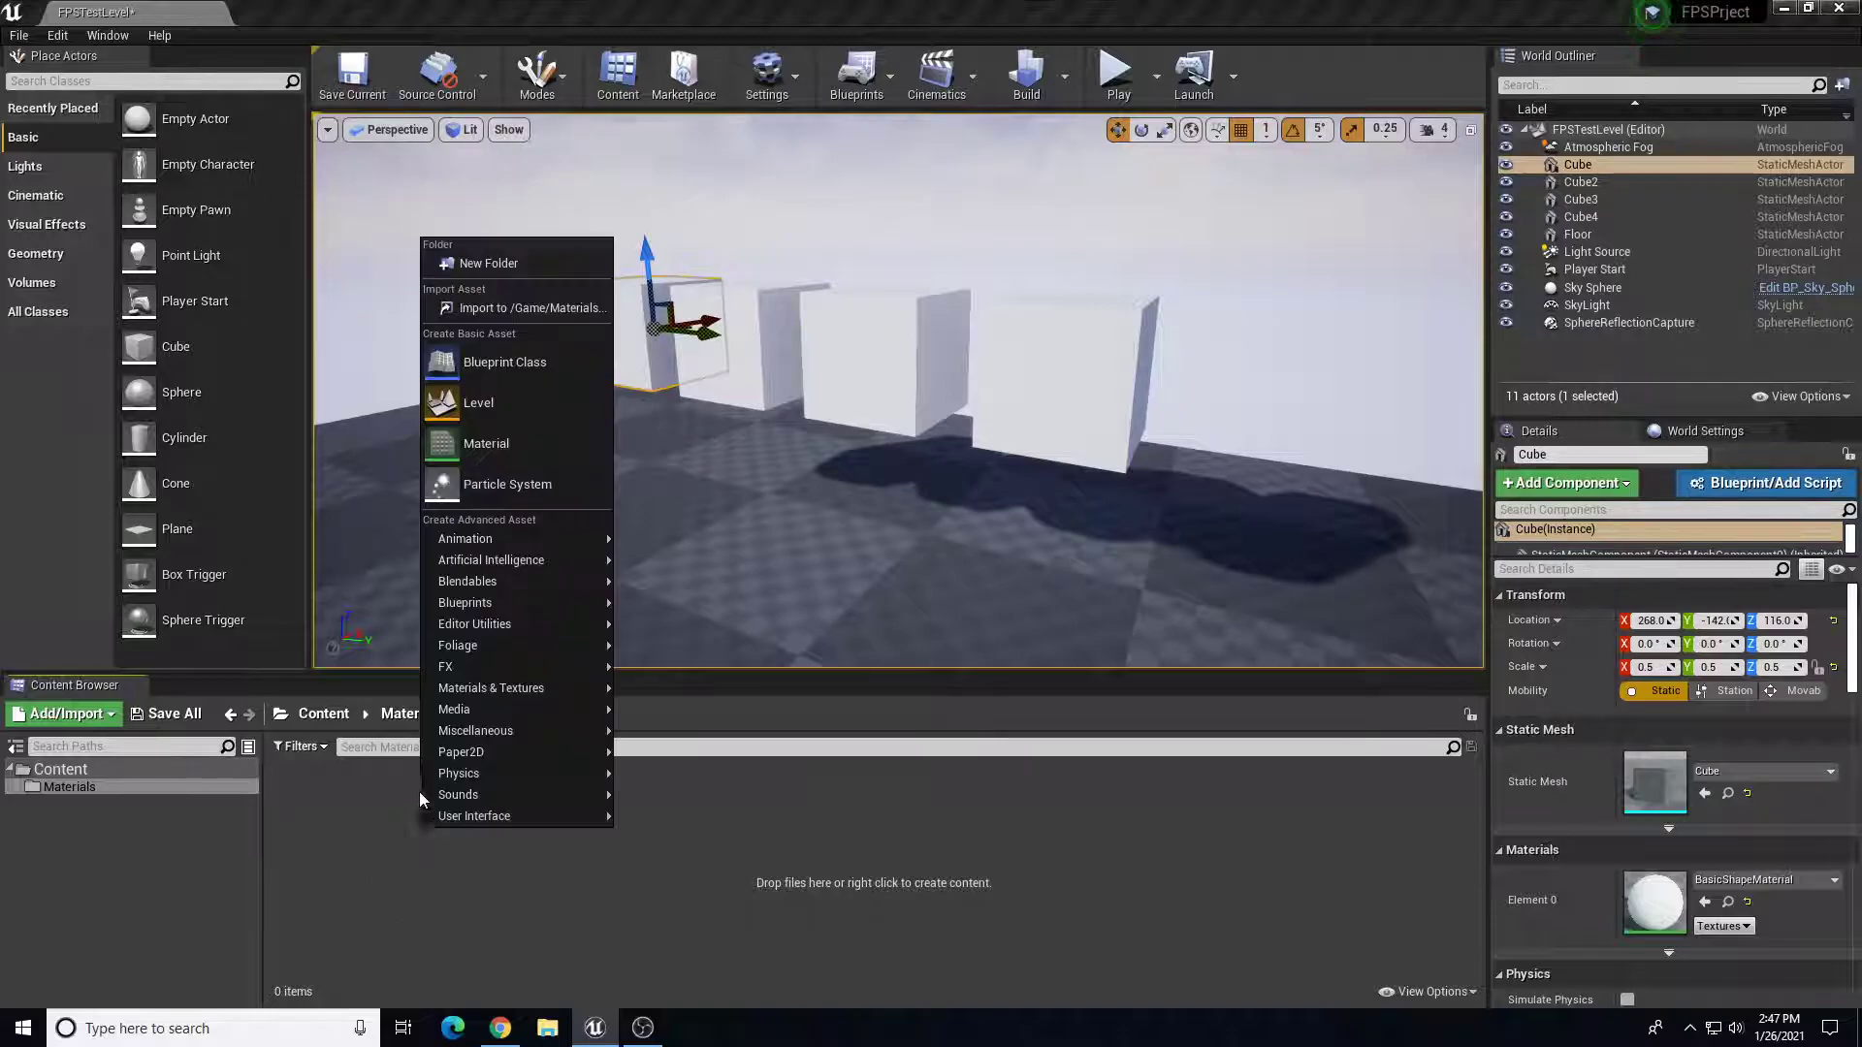
left_click(480, 442)
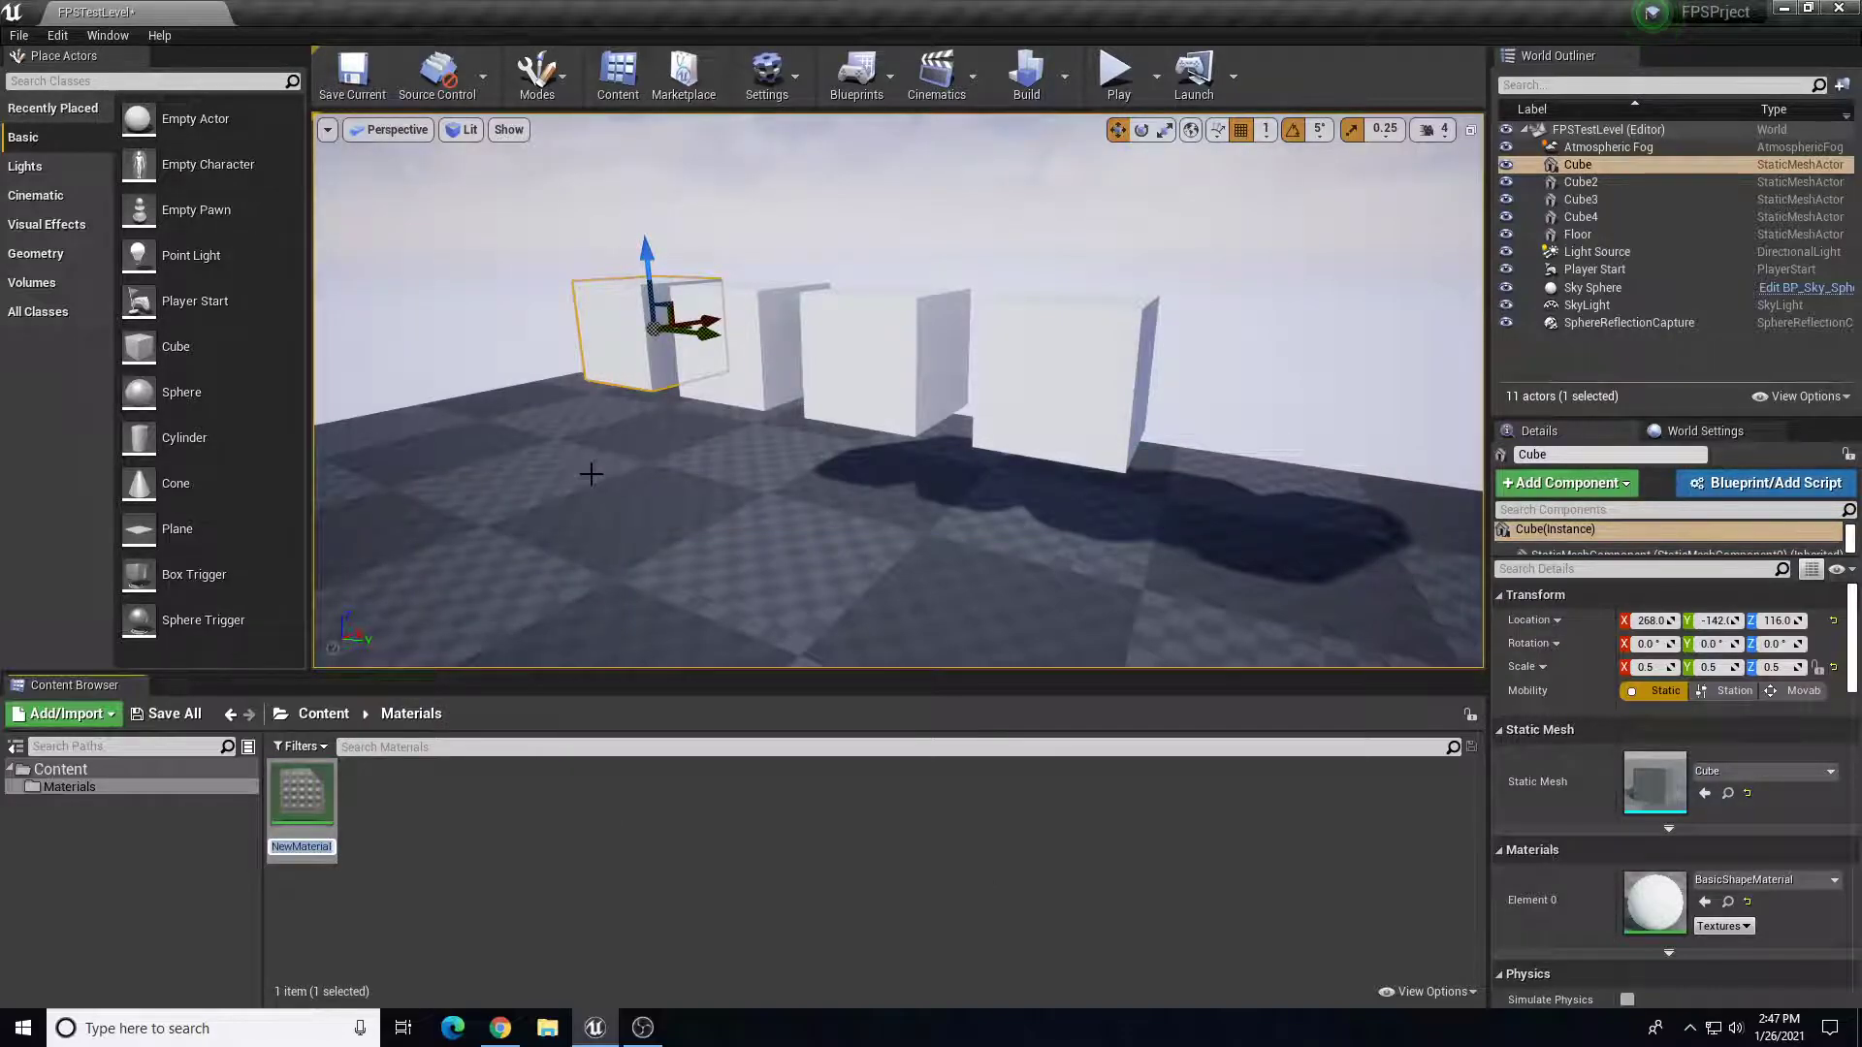
type("M_Matte")
key("Return")
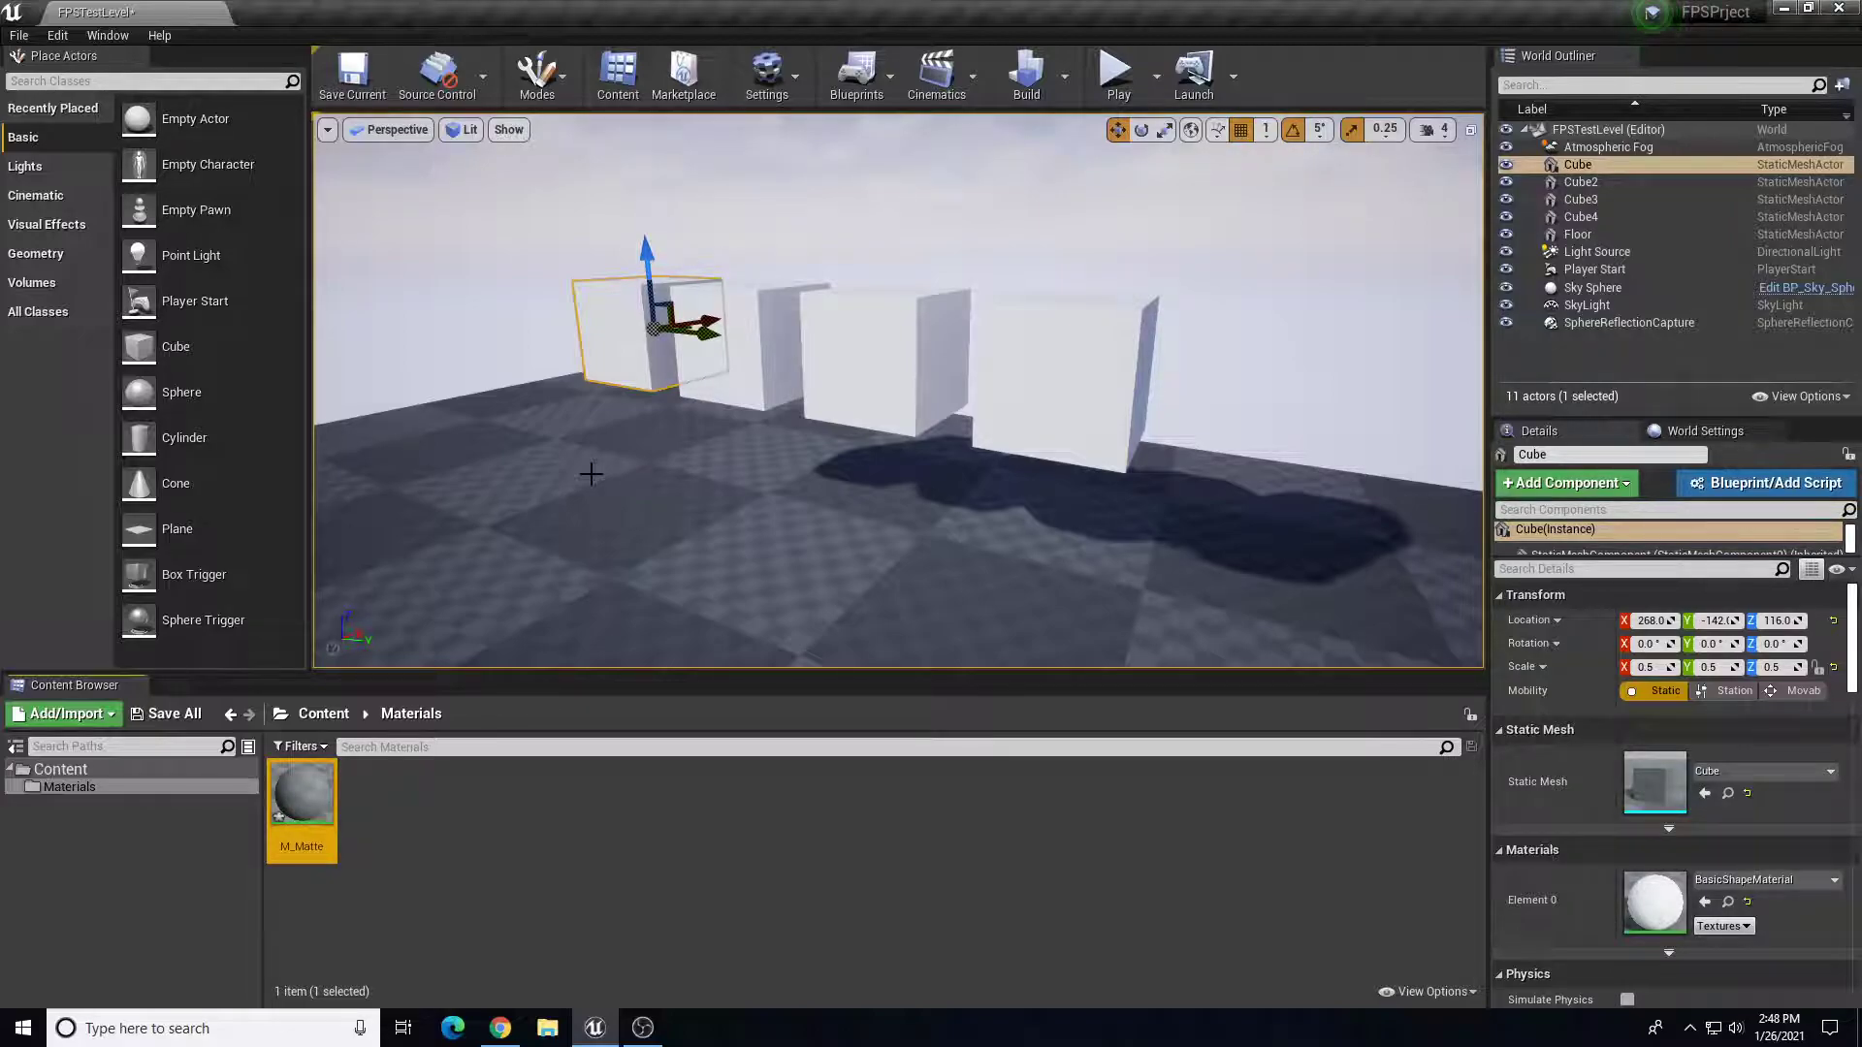
- Open M_Matte for editing and shift its main node aside to free graph space for input nodes
double_click(306, 789)
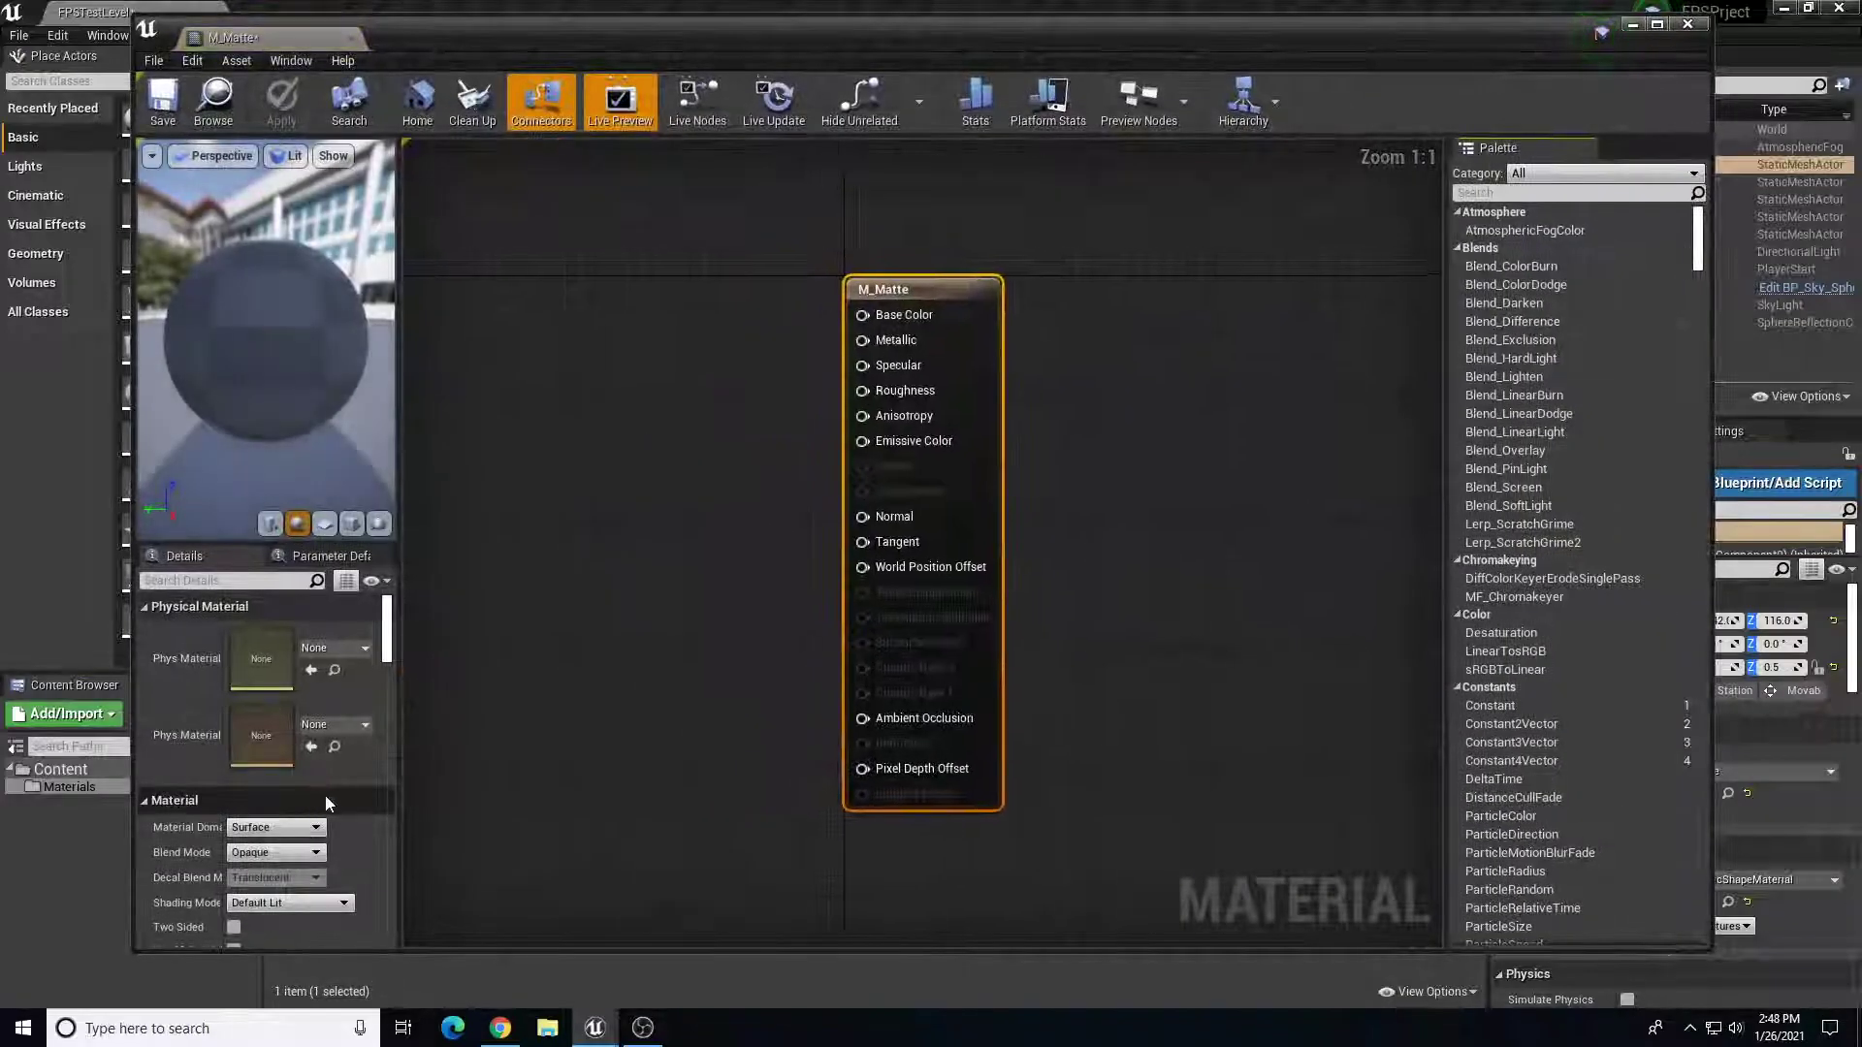
left_click_drag(857, 43, 926, 60)
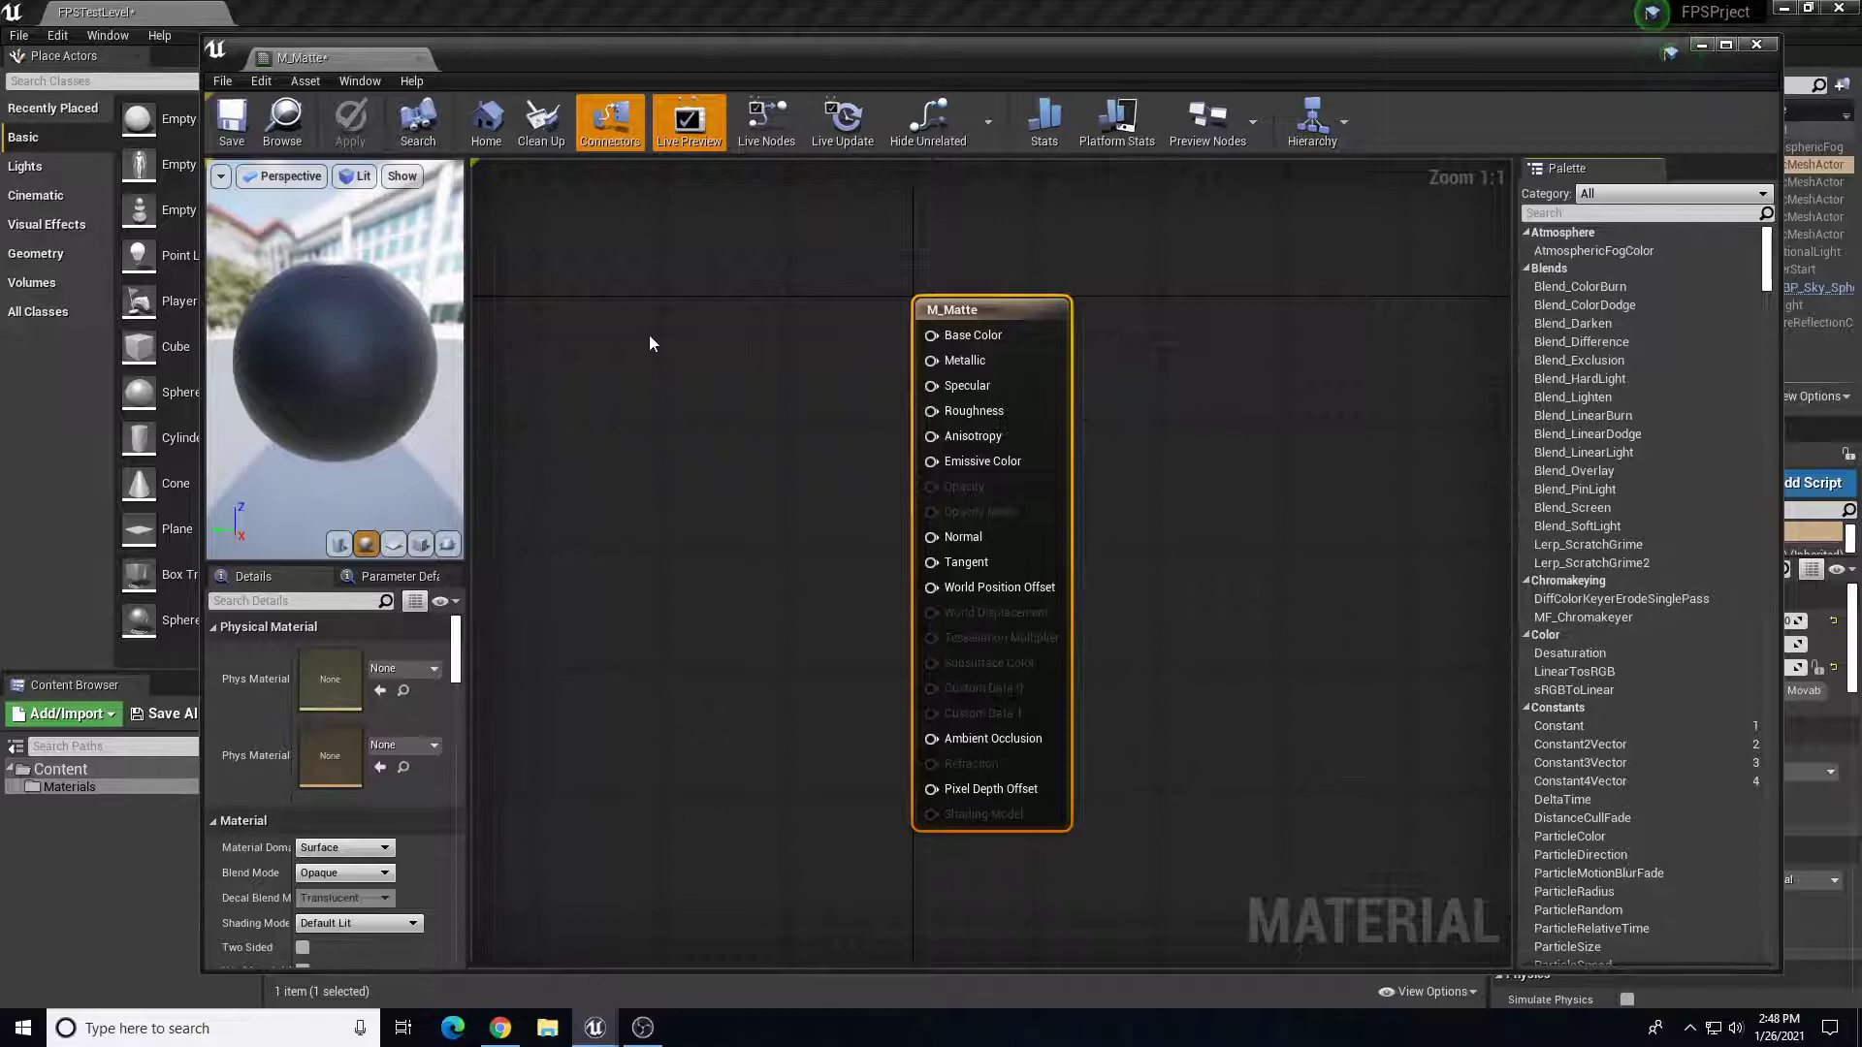
left_click_drag(1014, 322, 1154, 293)
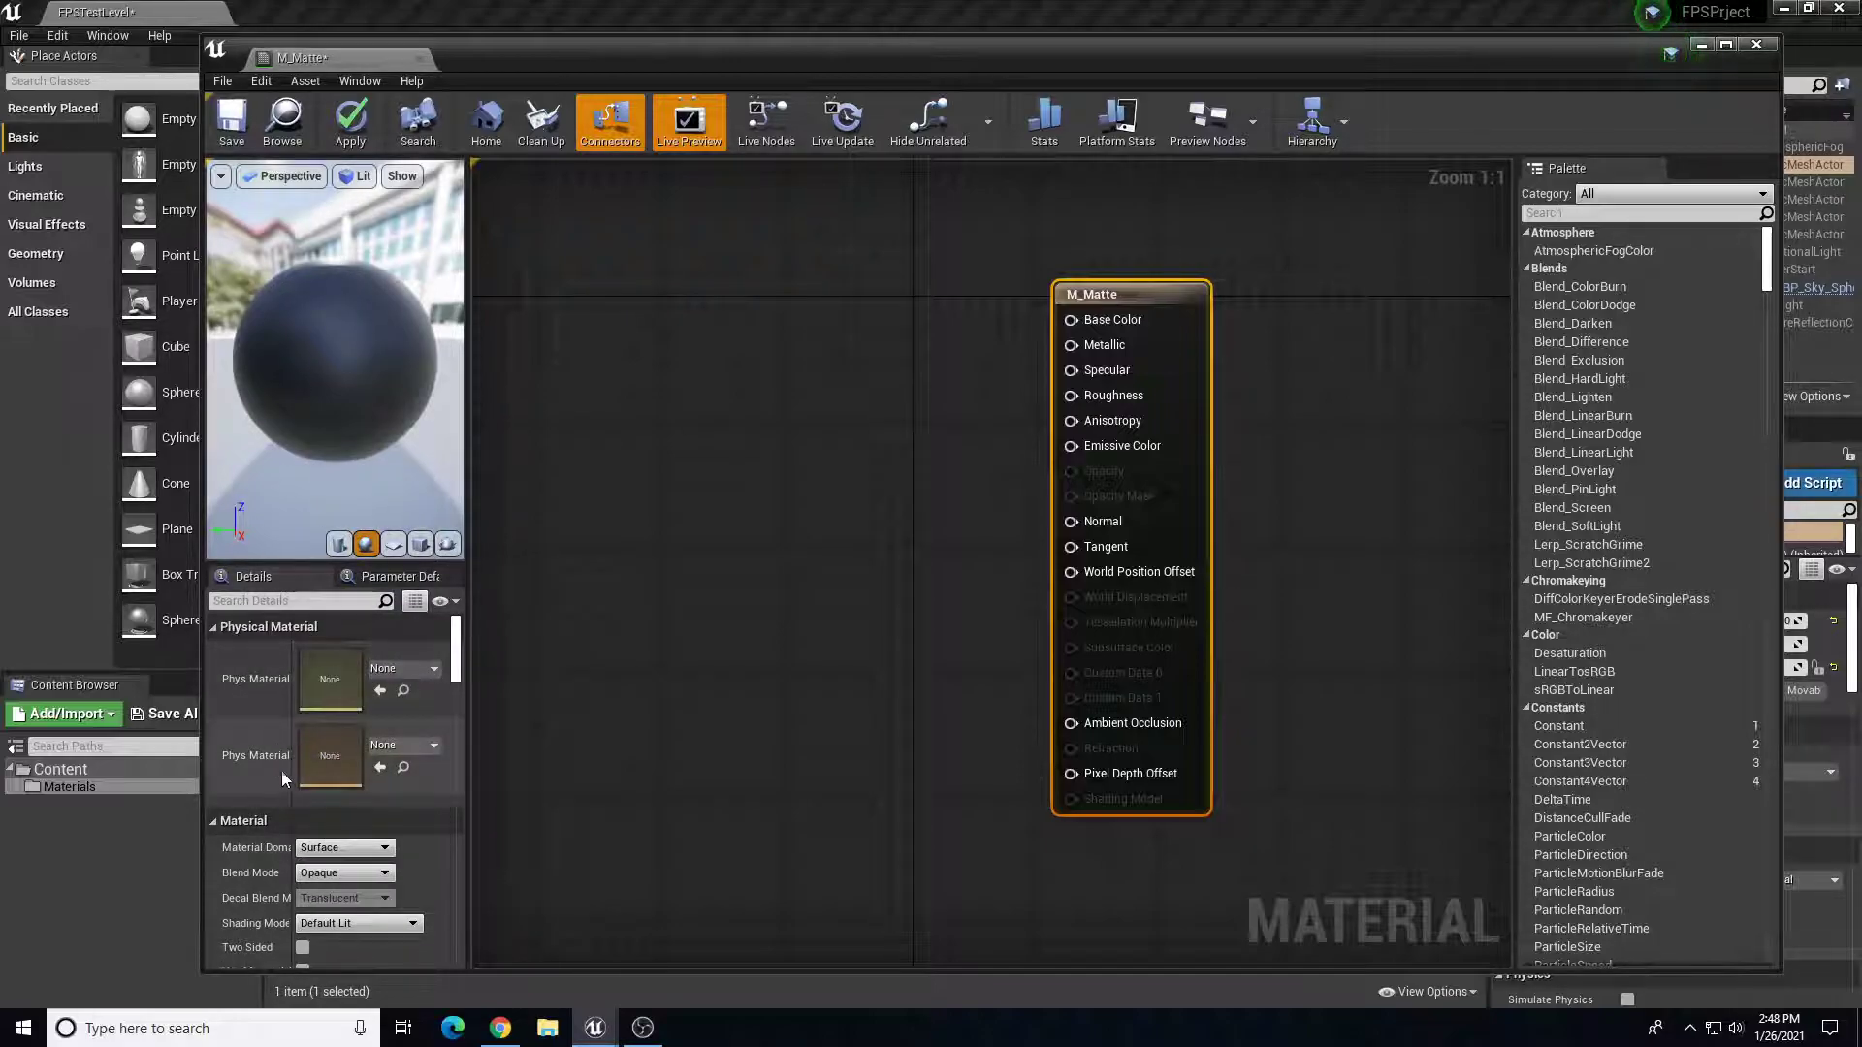
left_click(341, 873)
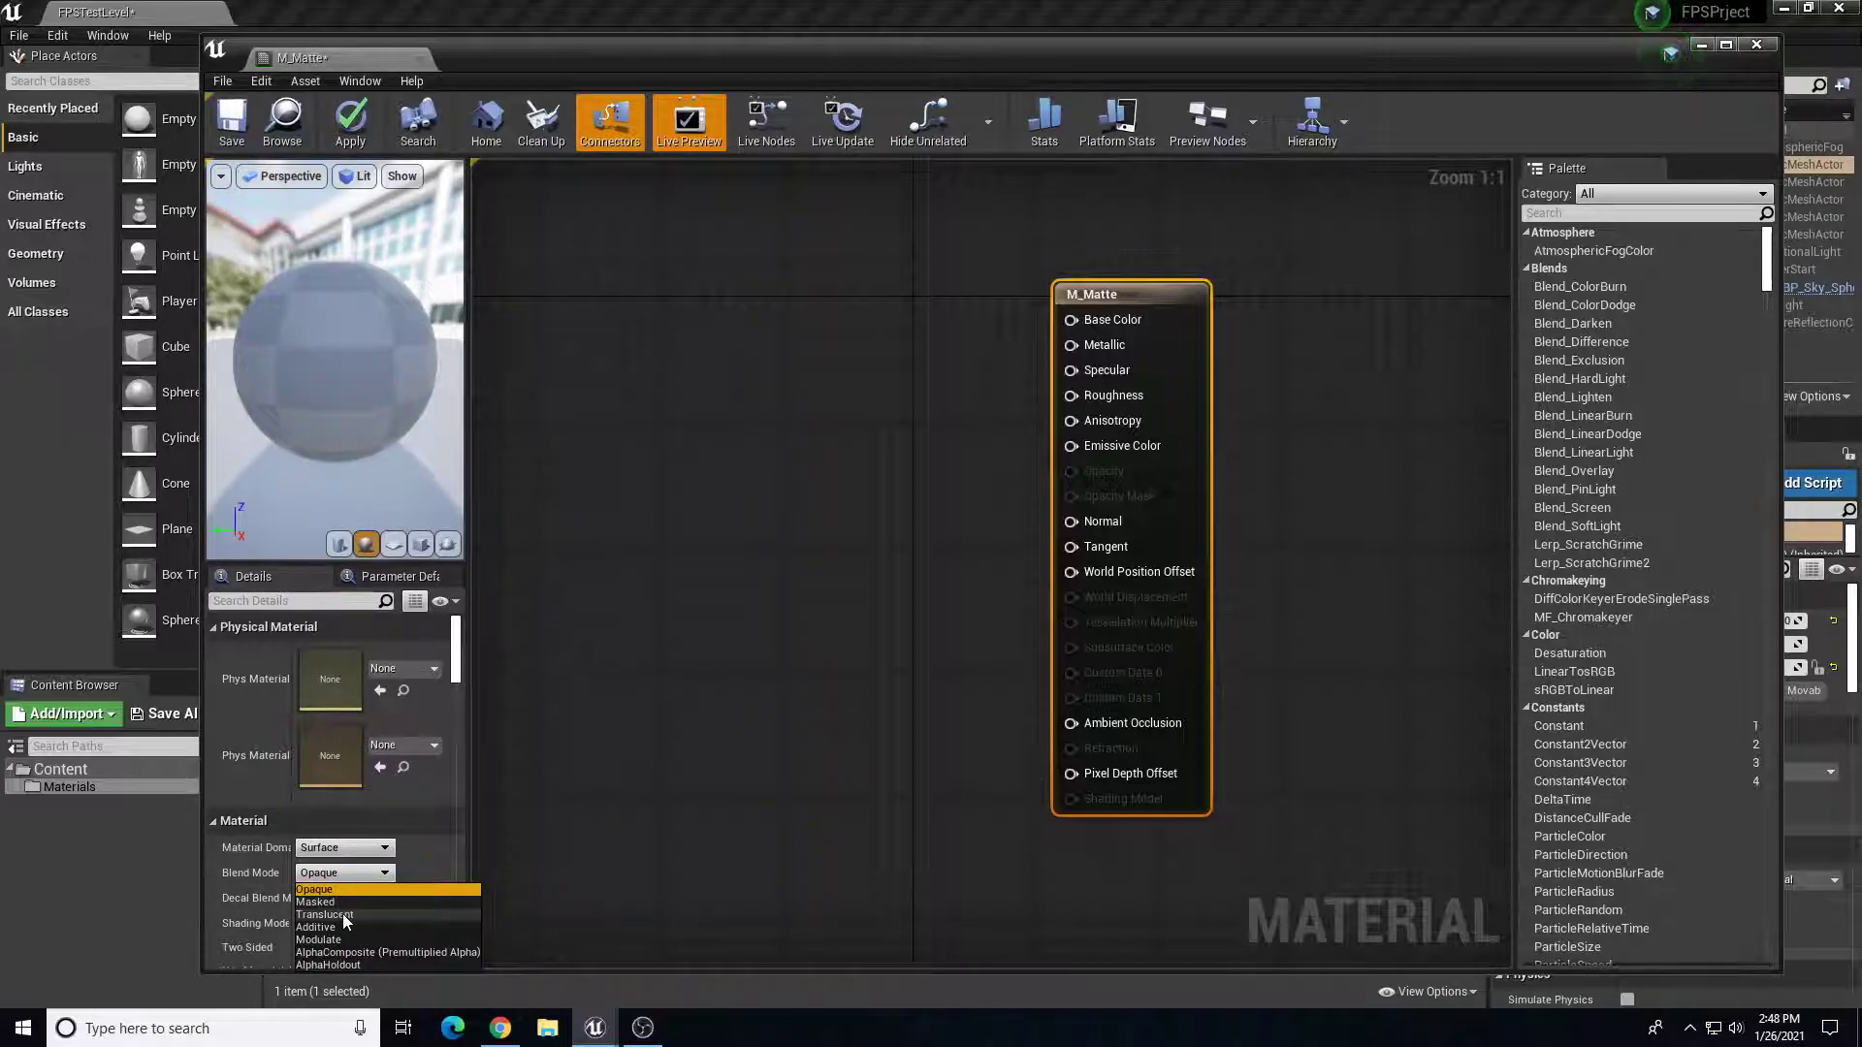
left_click(363, 874)
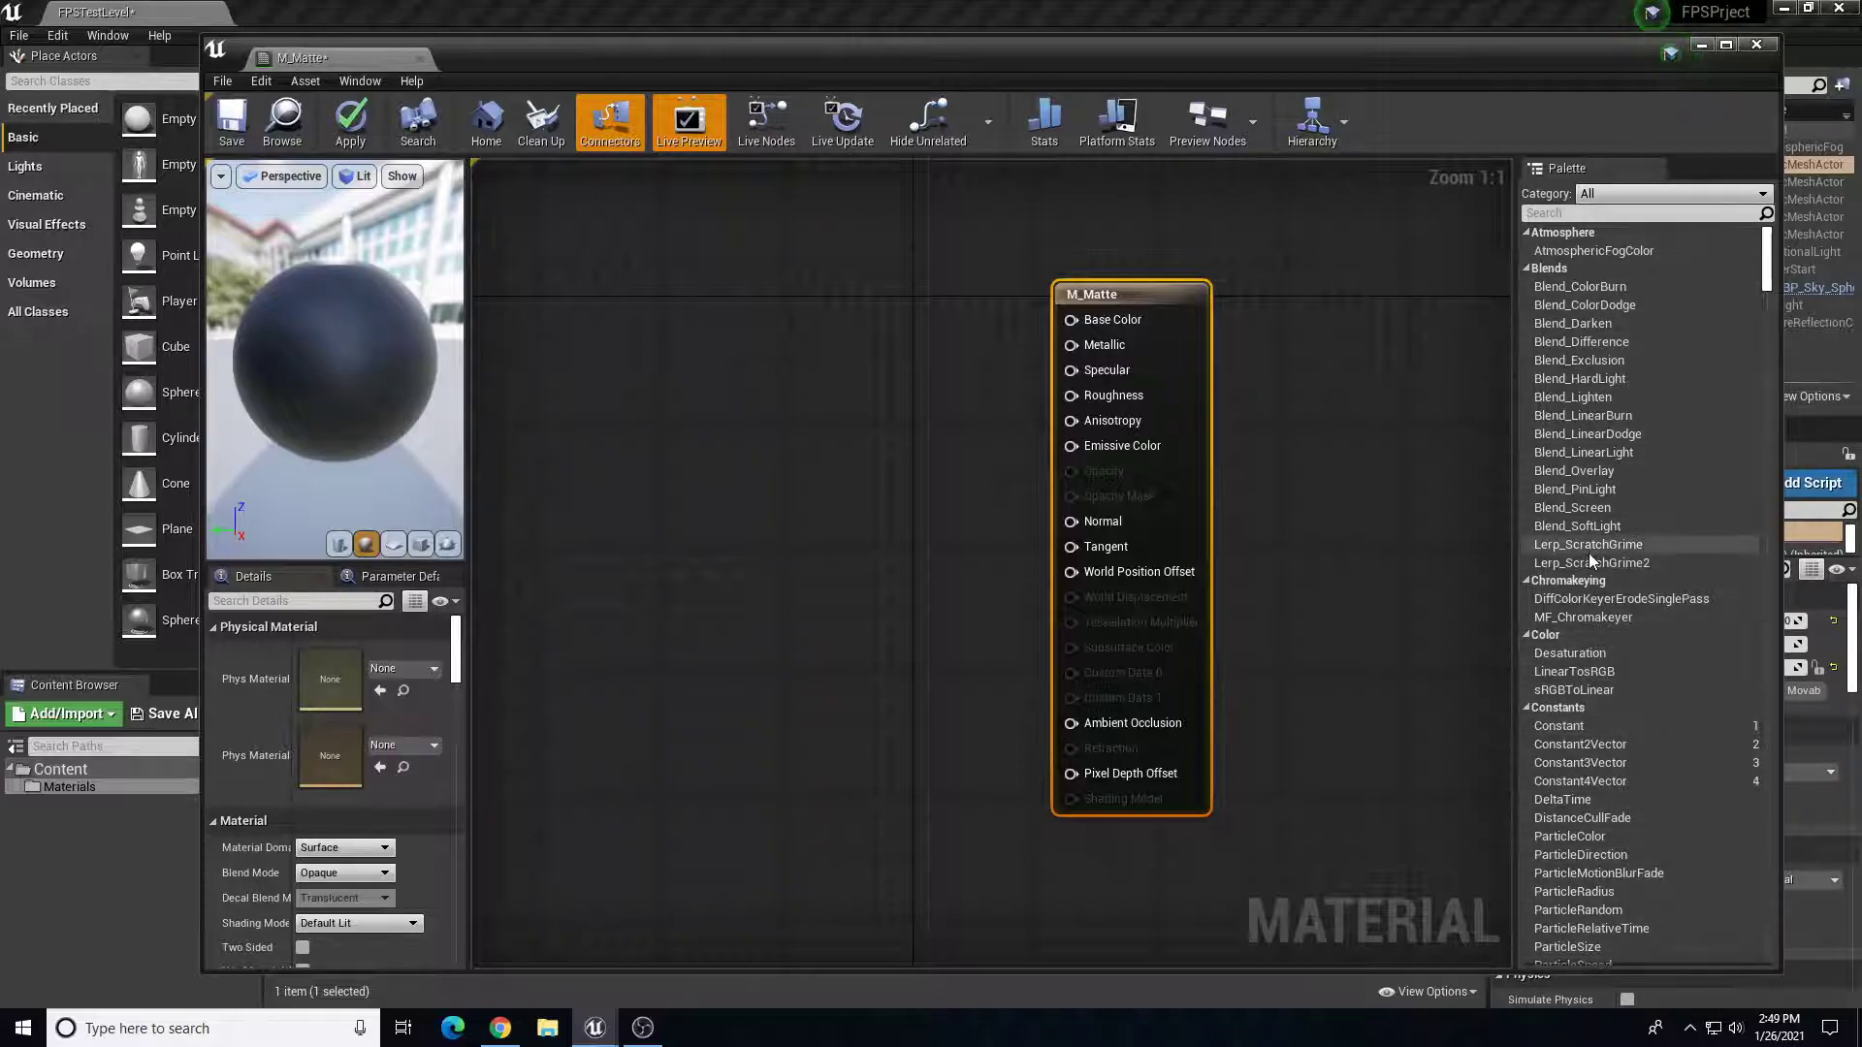
right_click(788, 373)
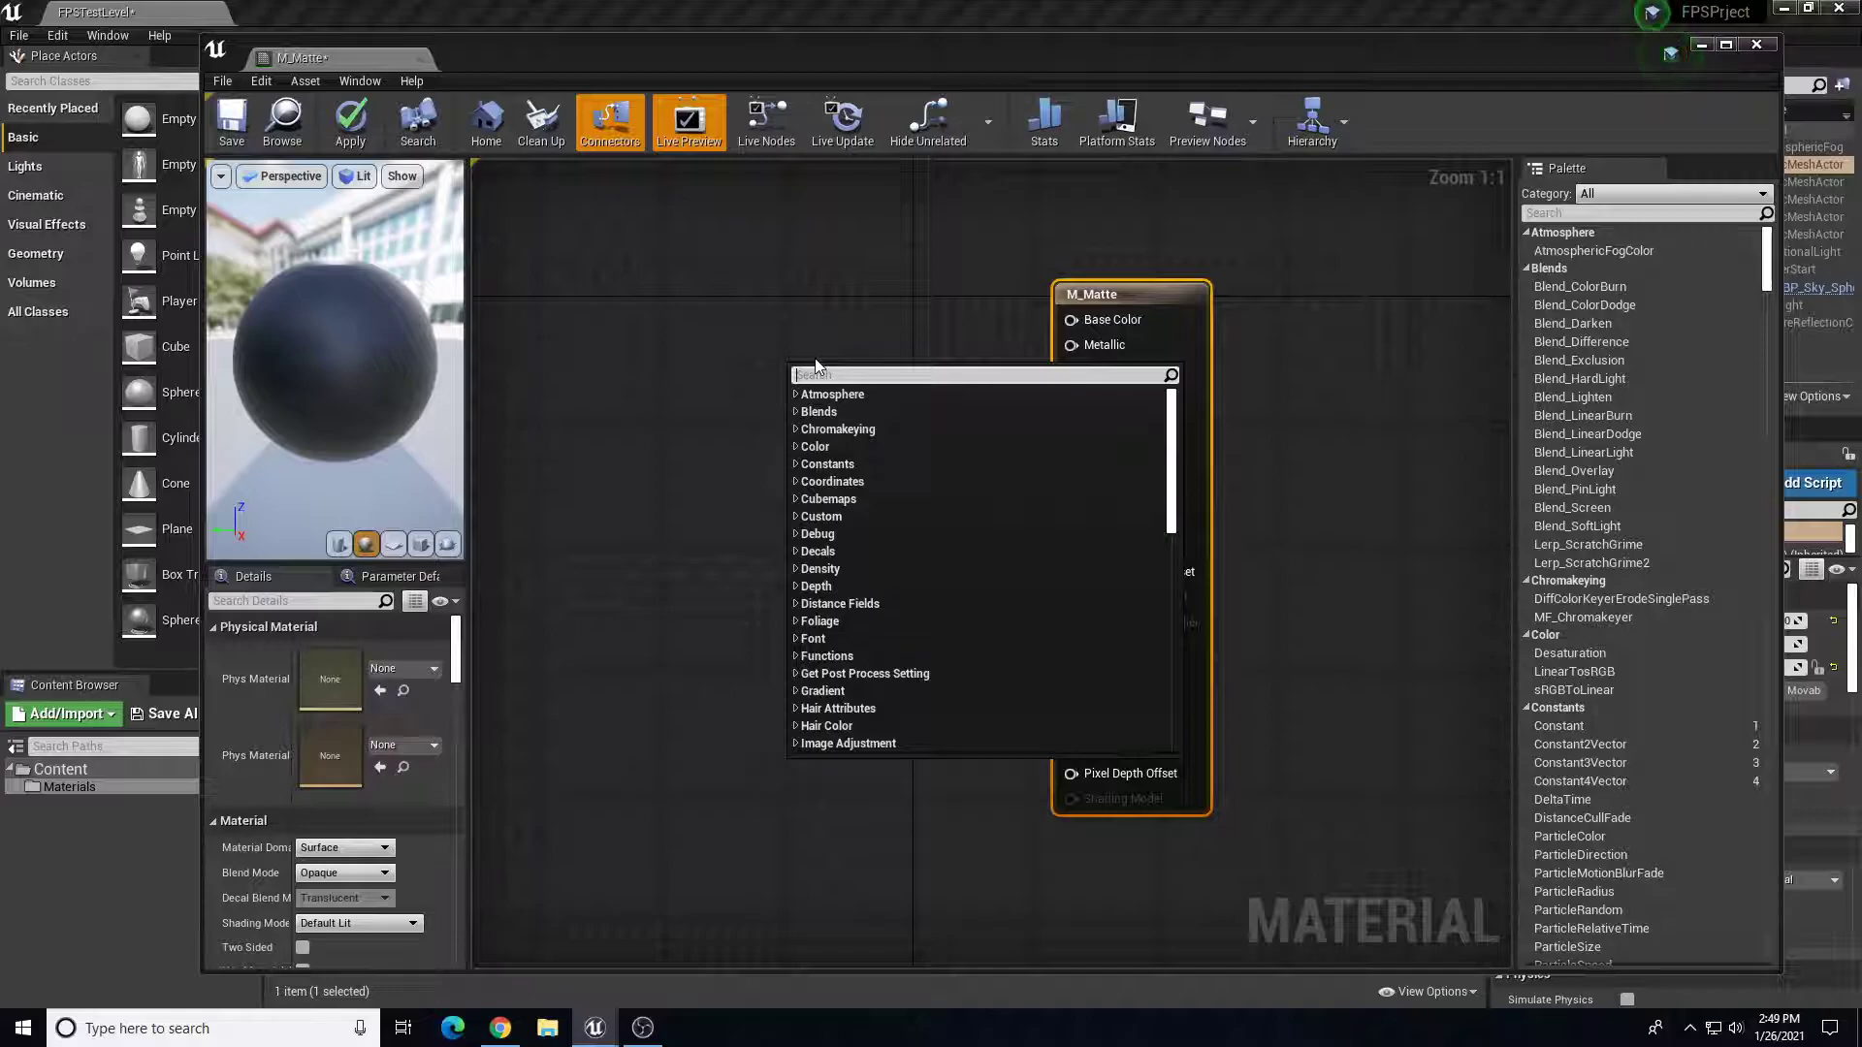
mouse_move(1766, 260)
left_mouse_down()
mouse_move(1762, 933)
mouse_move(1771, 233)
left_mouse_up()
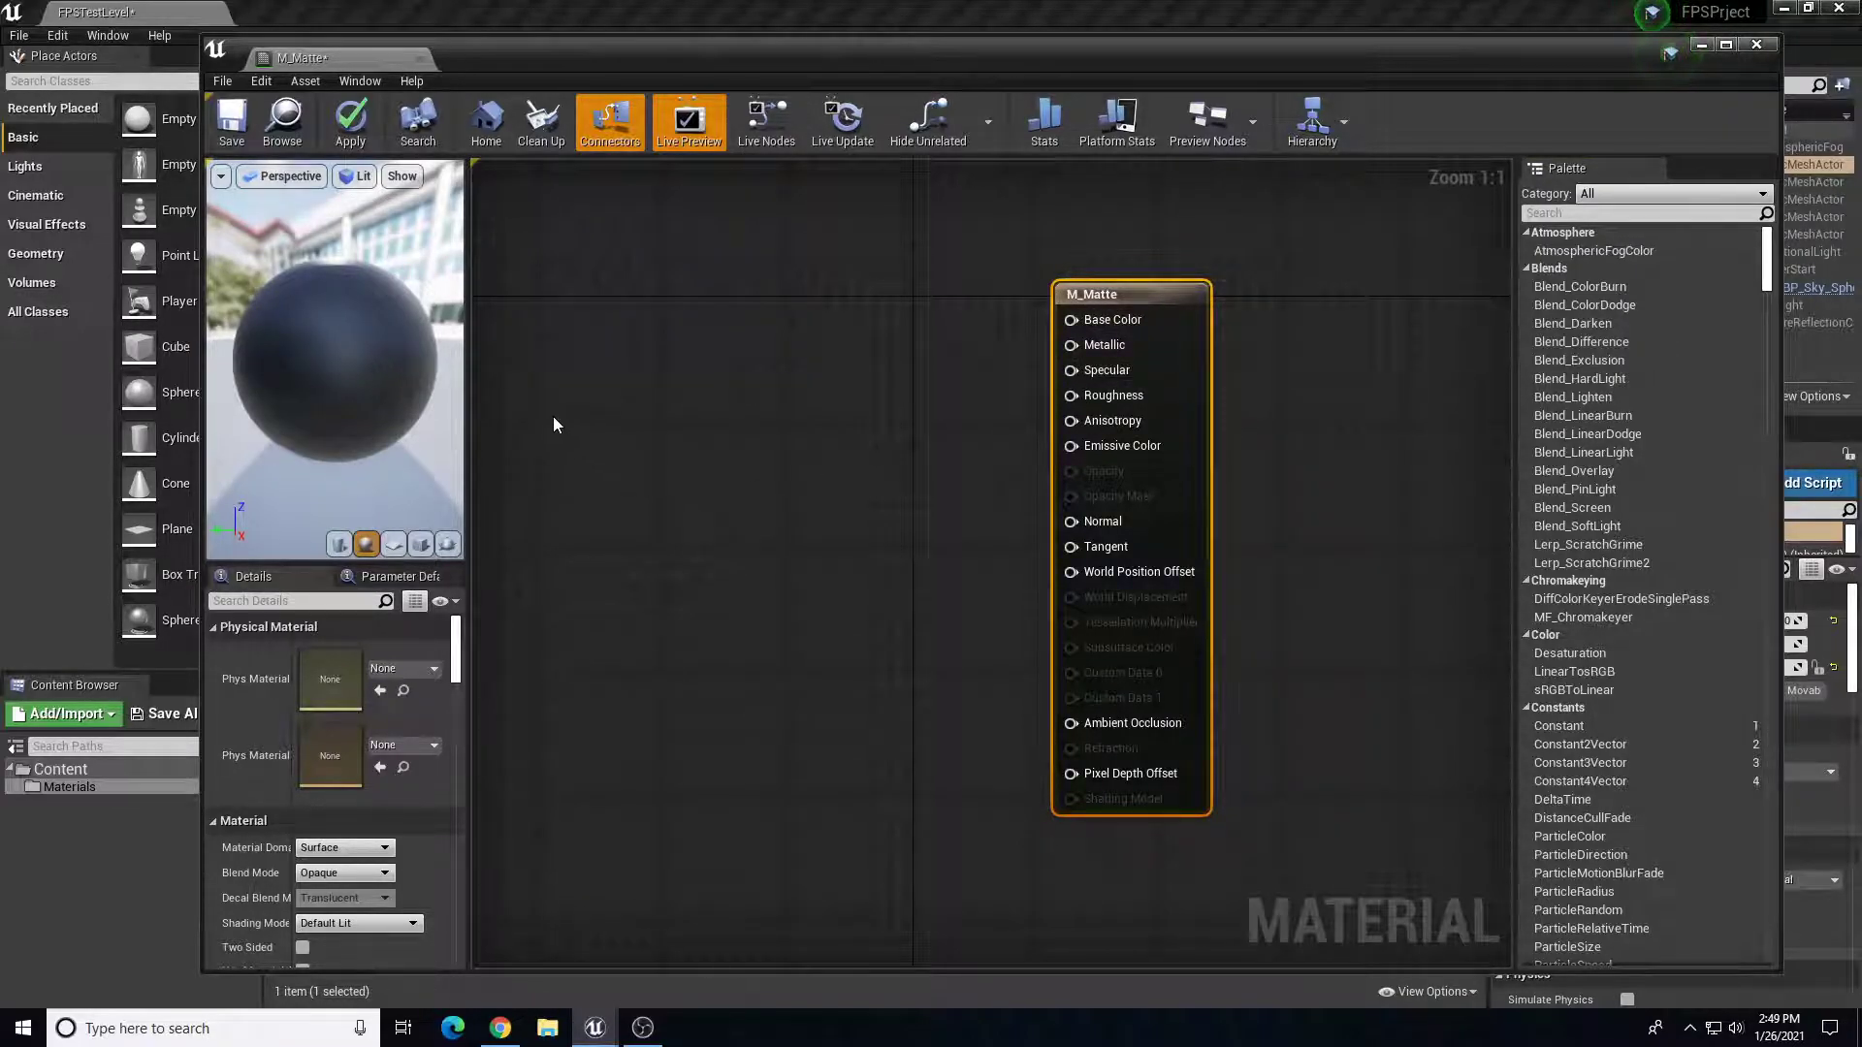
- Add a Constant3Vector node beside the M_Matte node and connect its output to Base Color
right_click(682, 355)
type("cont")
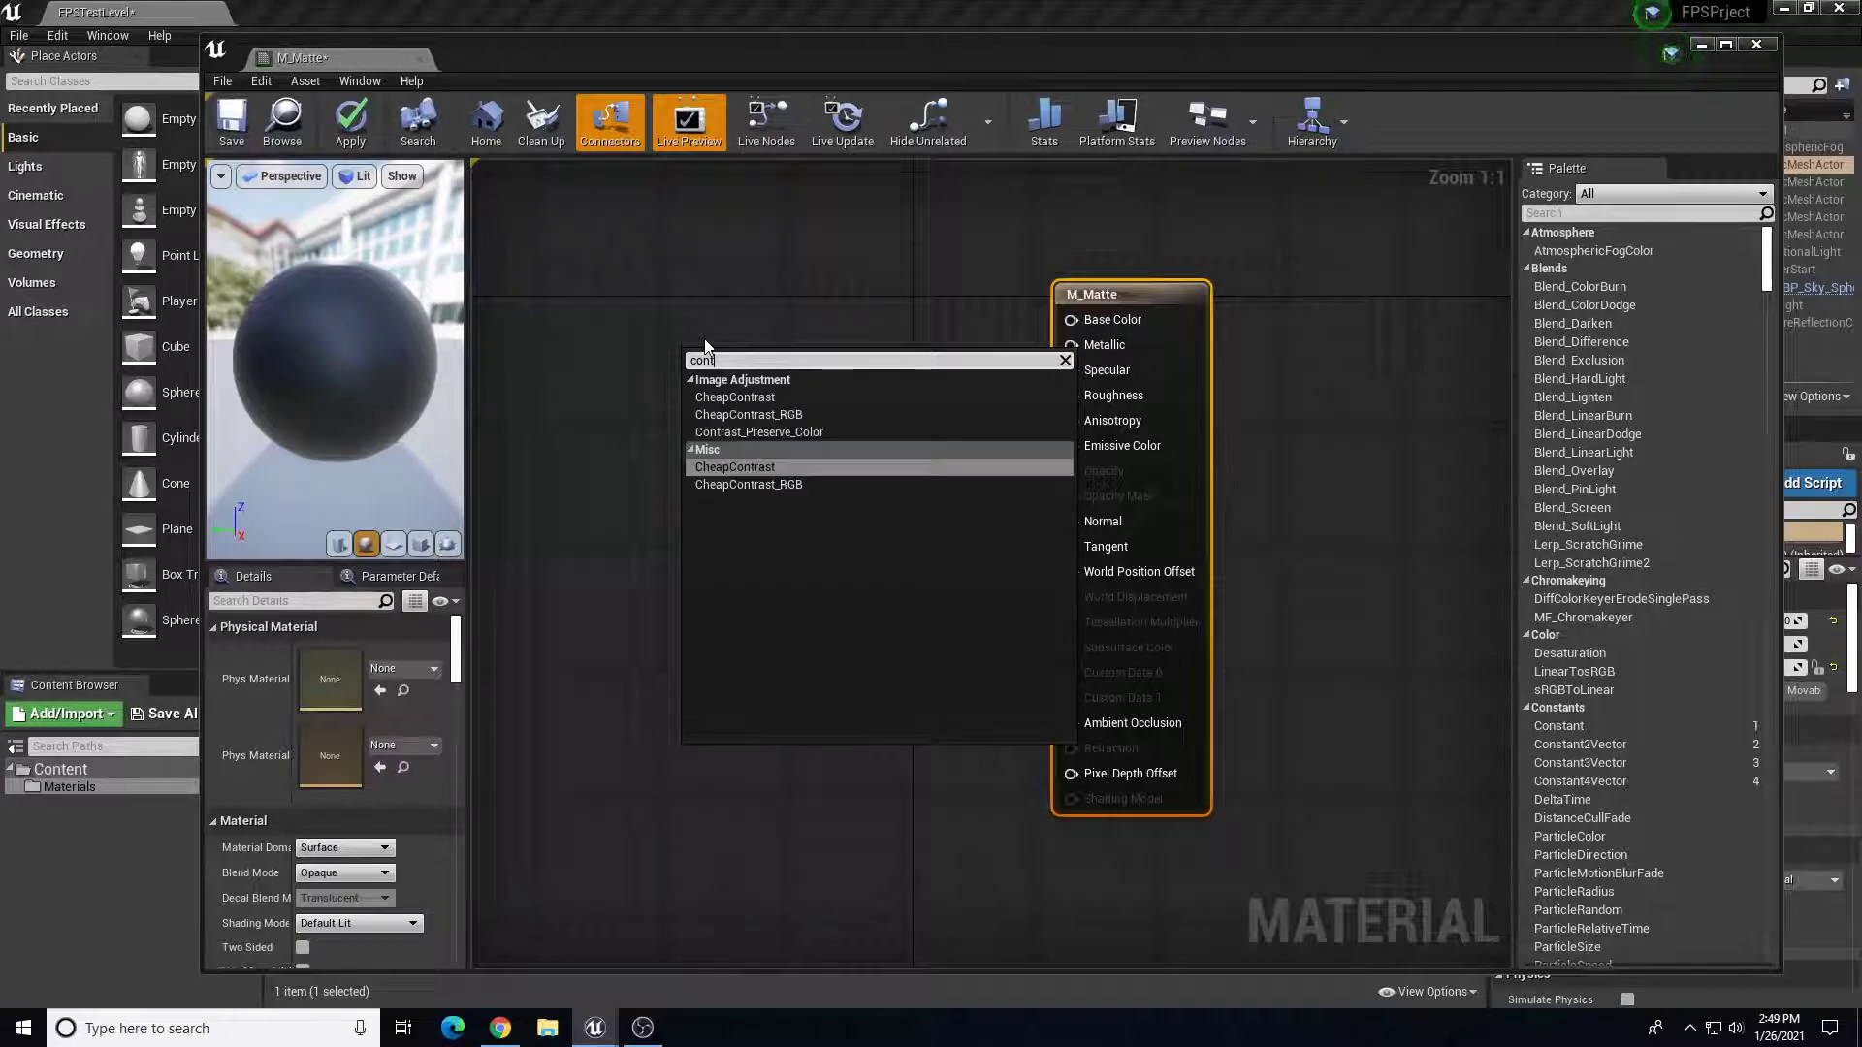
key("BackSpace")
type("stant")
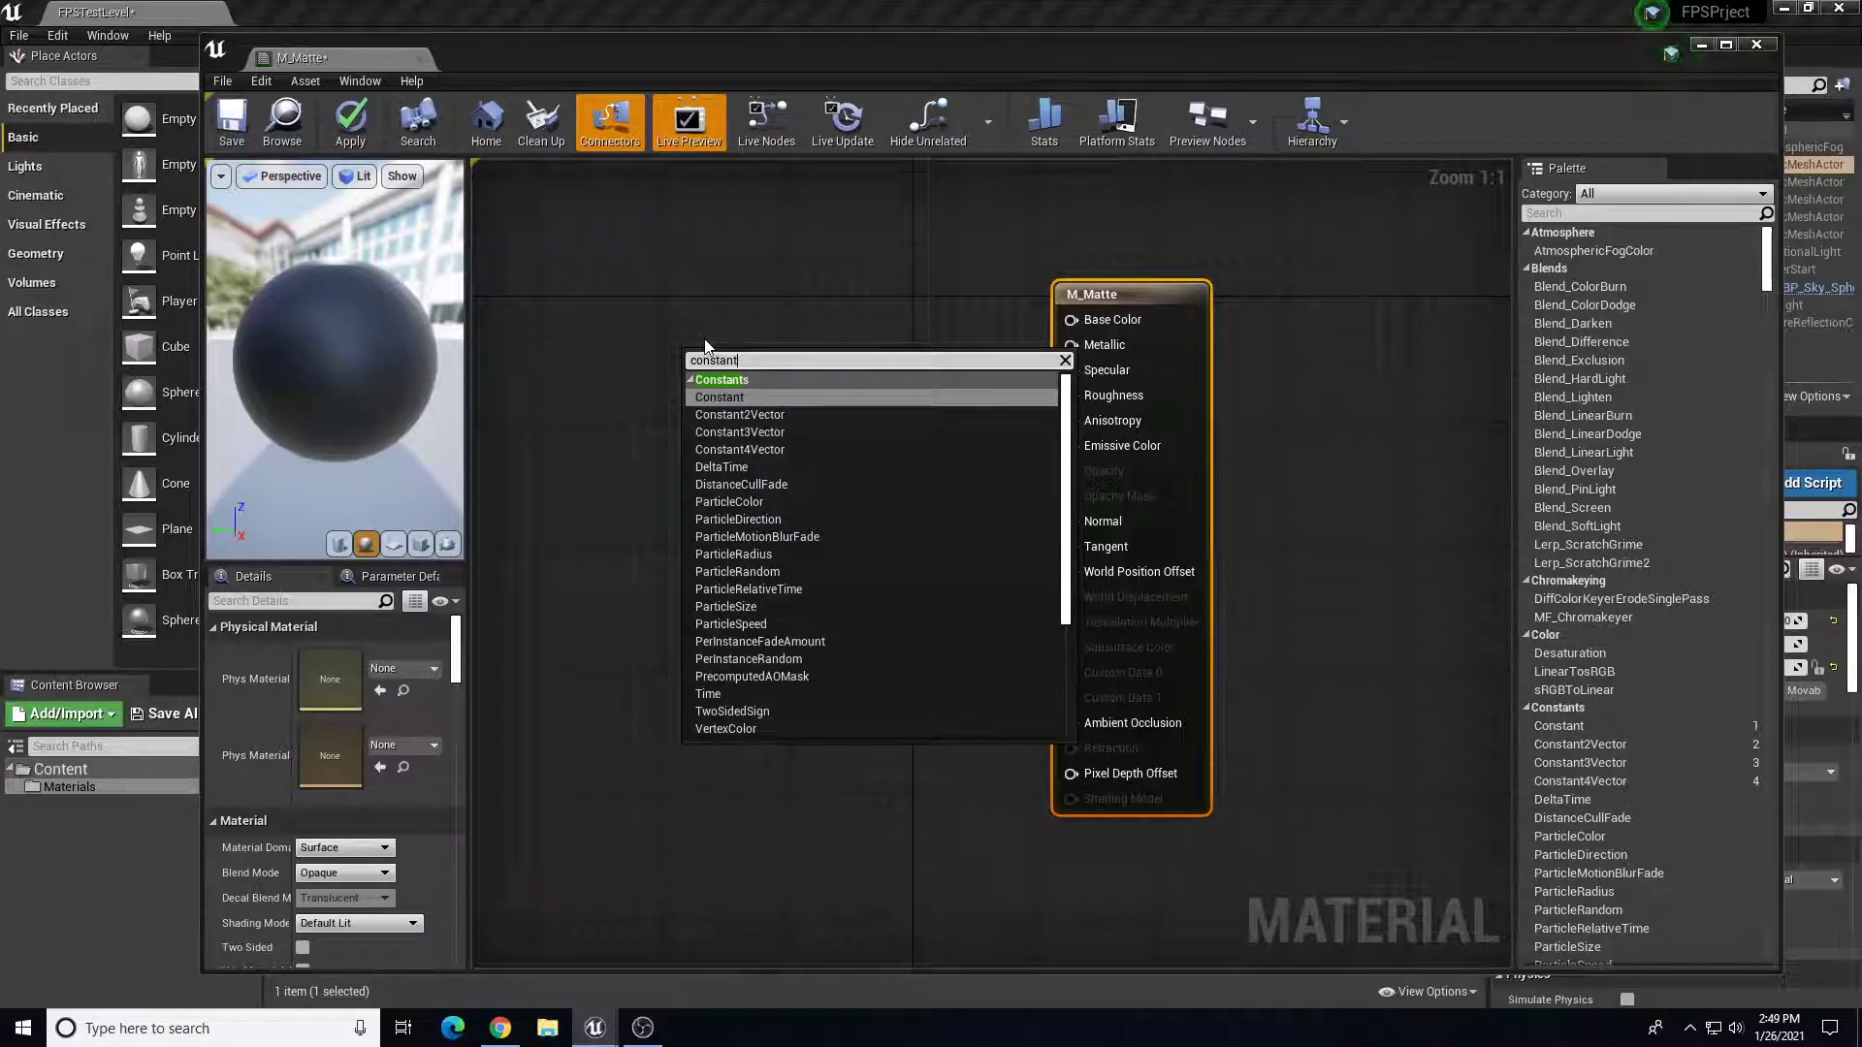
left_click(766, 432)
left_click_drag(762, 366, 710, 298)
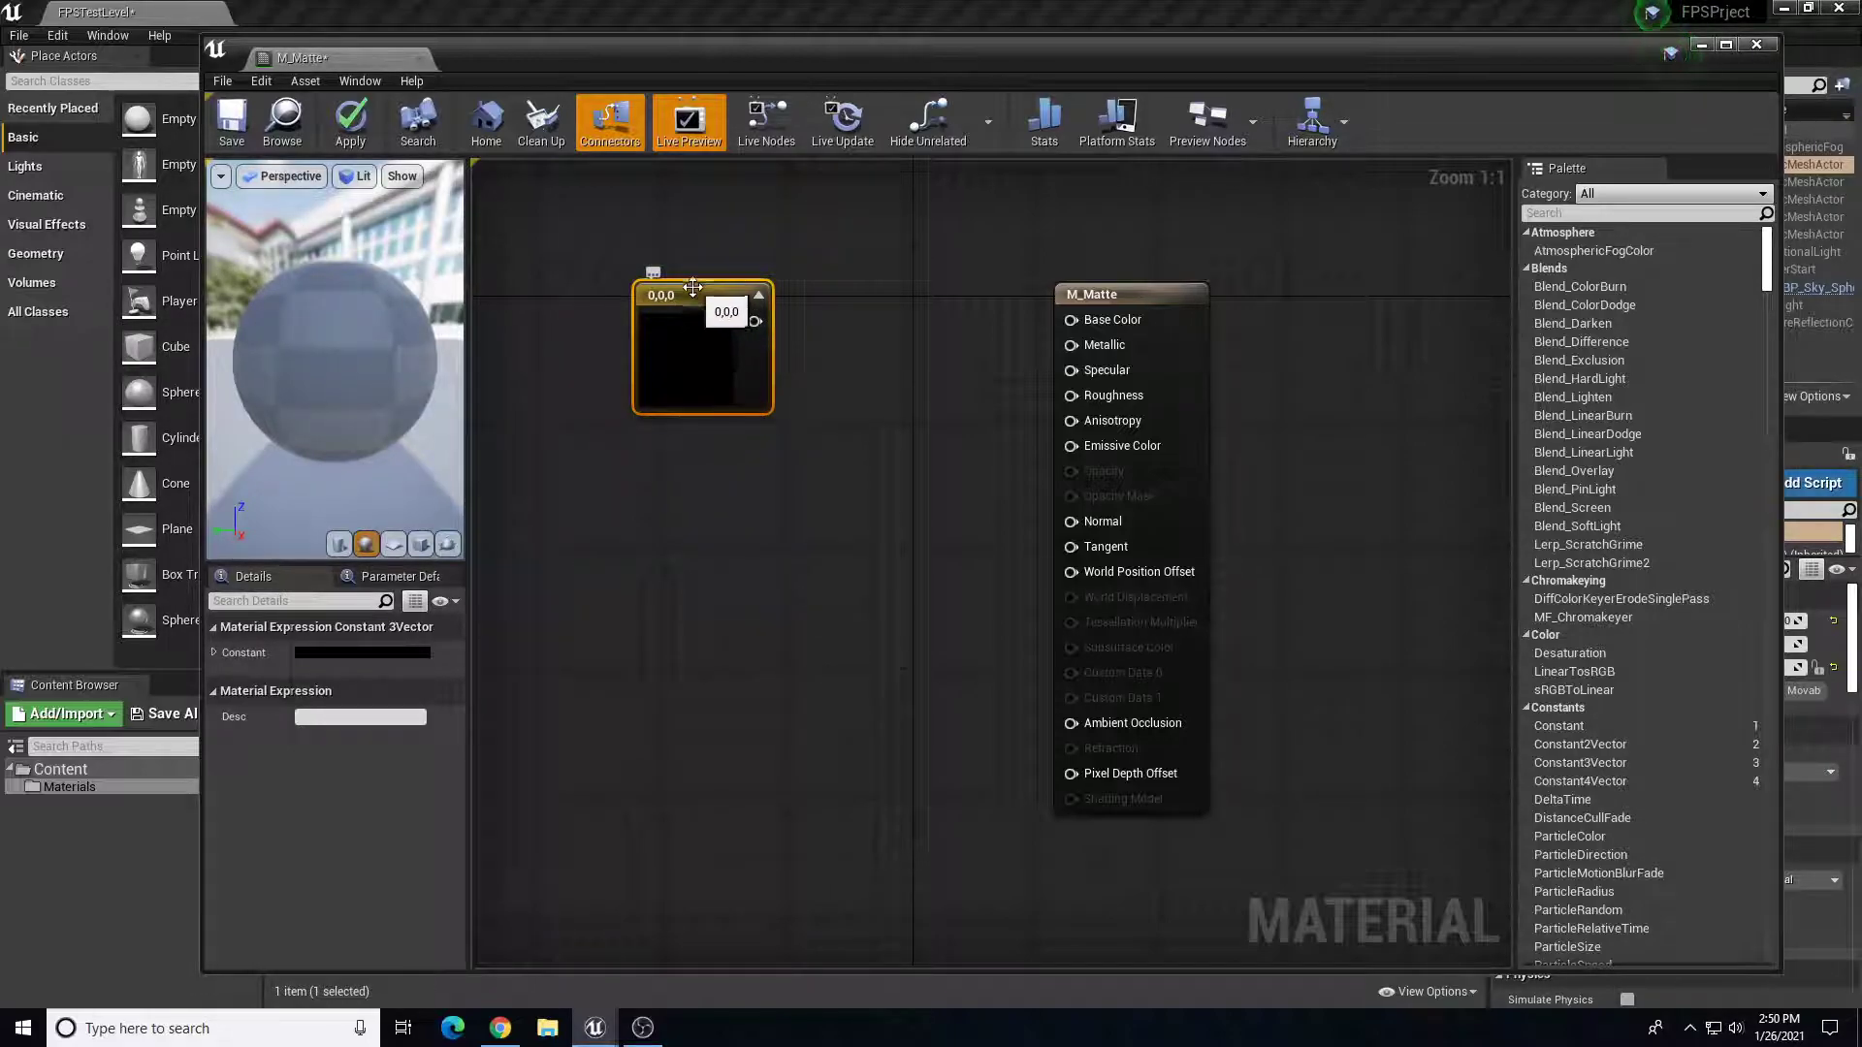
left_click_drag(682, 300, 739, 341)
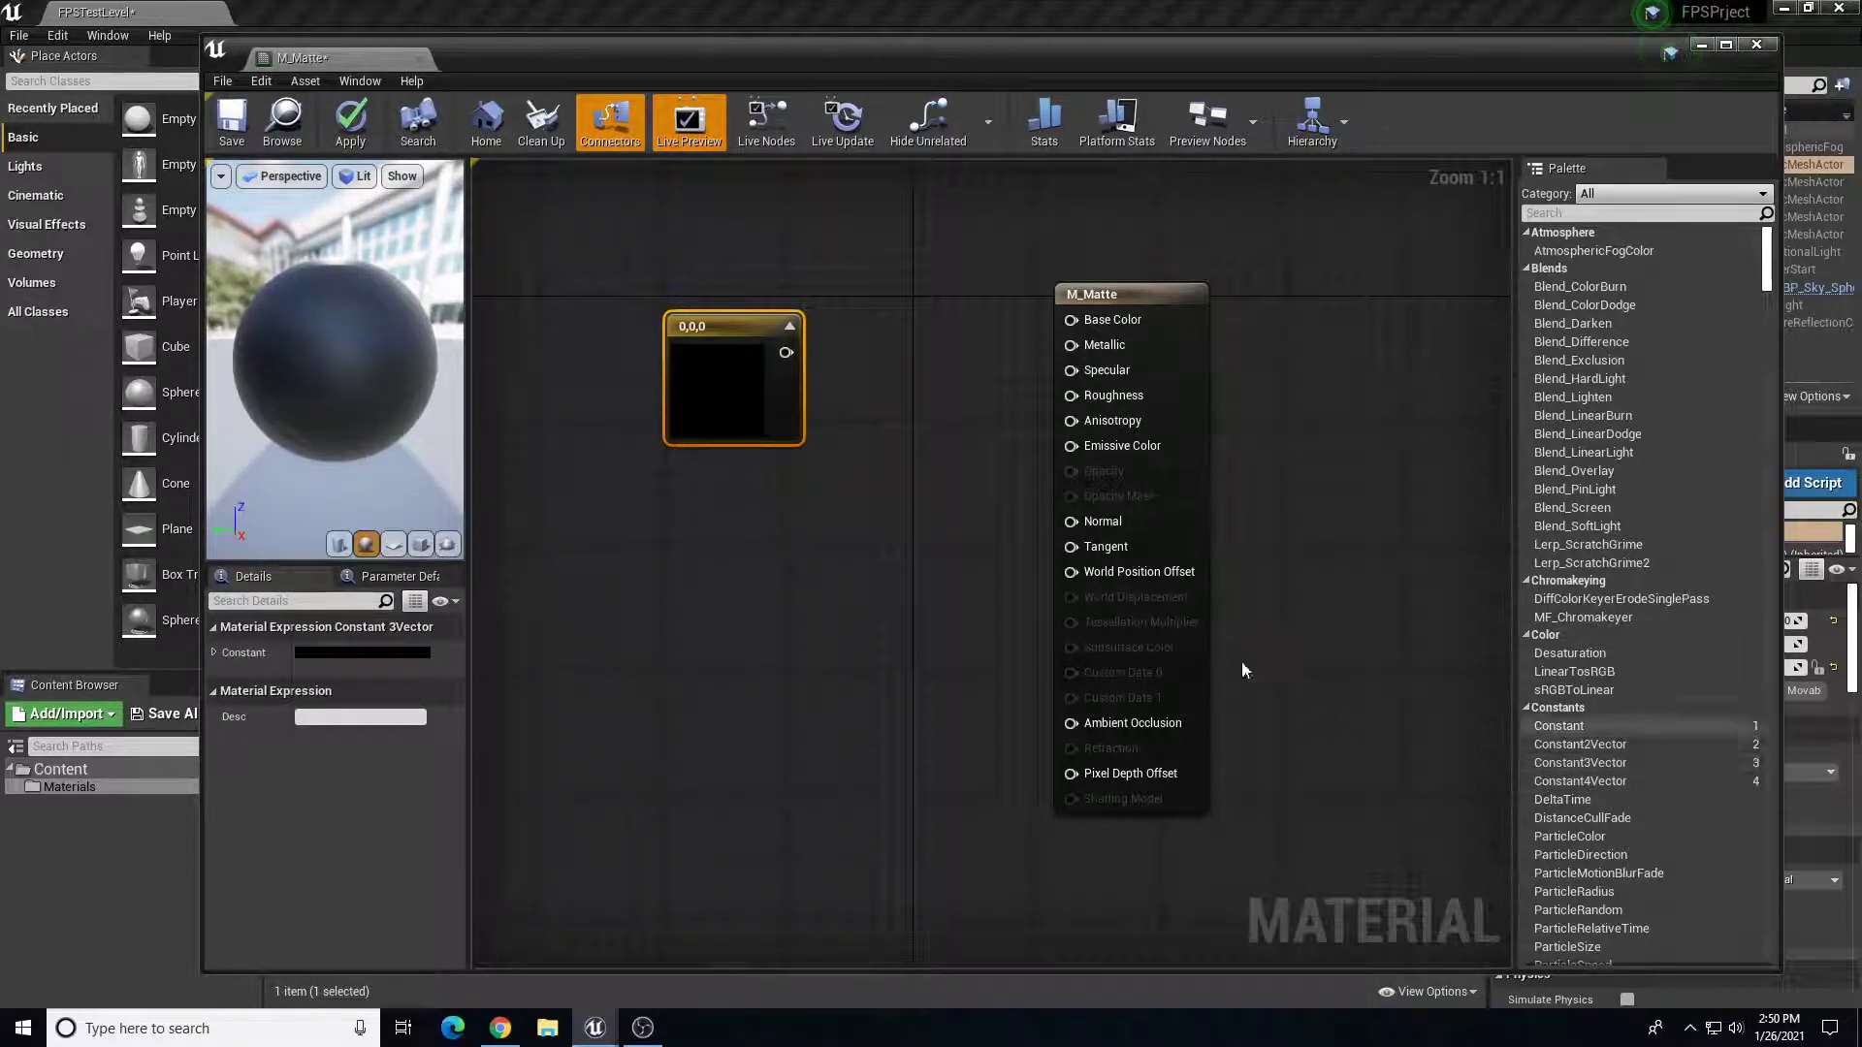
left_click_drag(786, 354, 1072, 325)
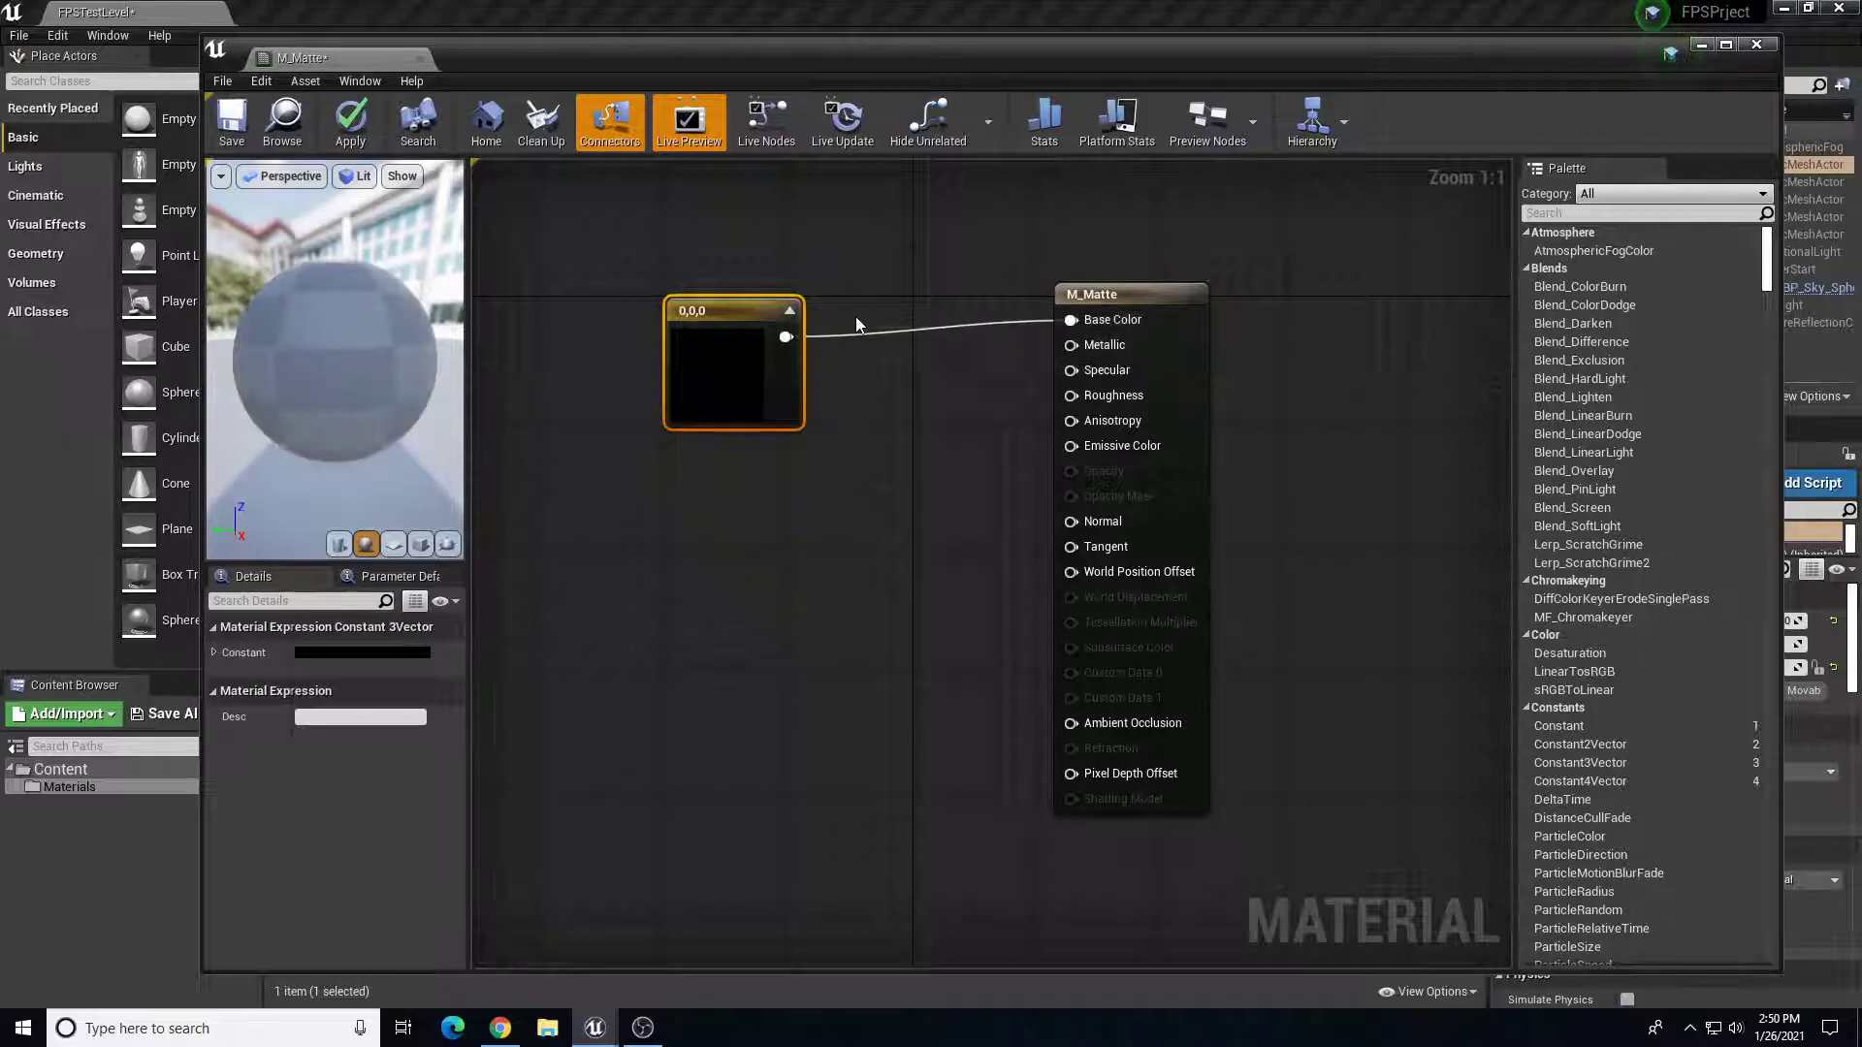
- Set the Constant3Vector color to a light blue of R 0.161, G 0.358, B 0.885 and apply the material changes
left_click_drag(733, 314, 733, 299)
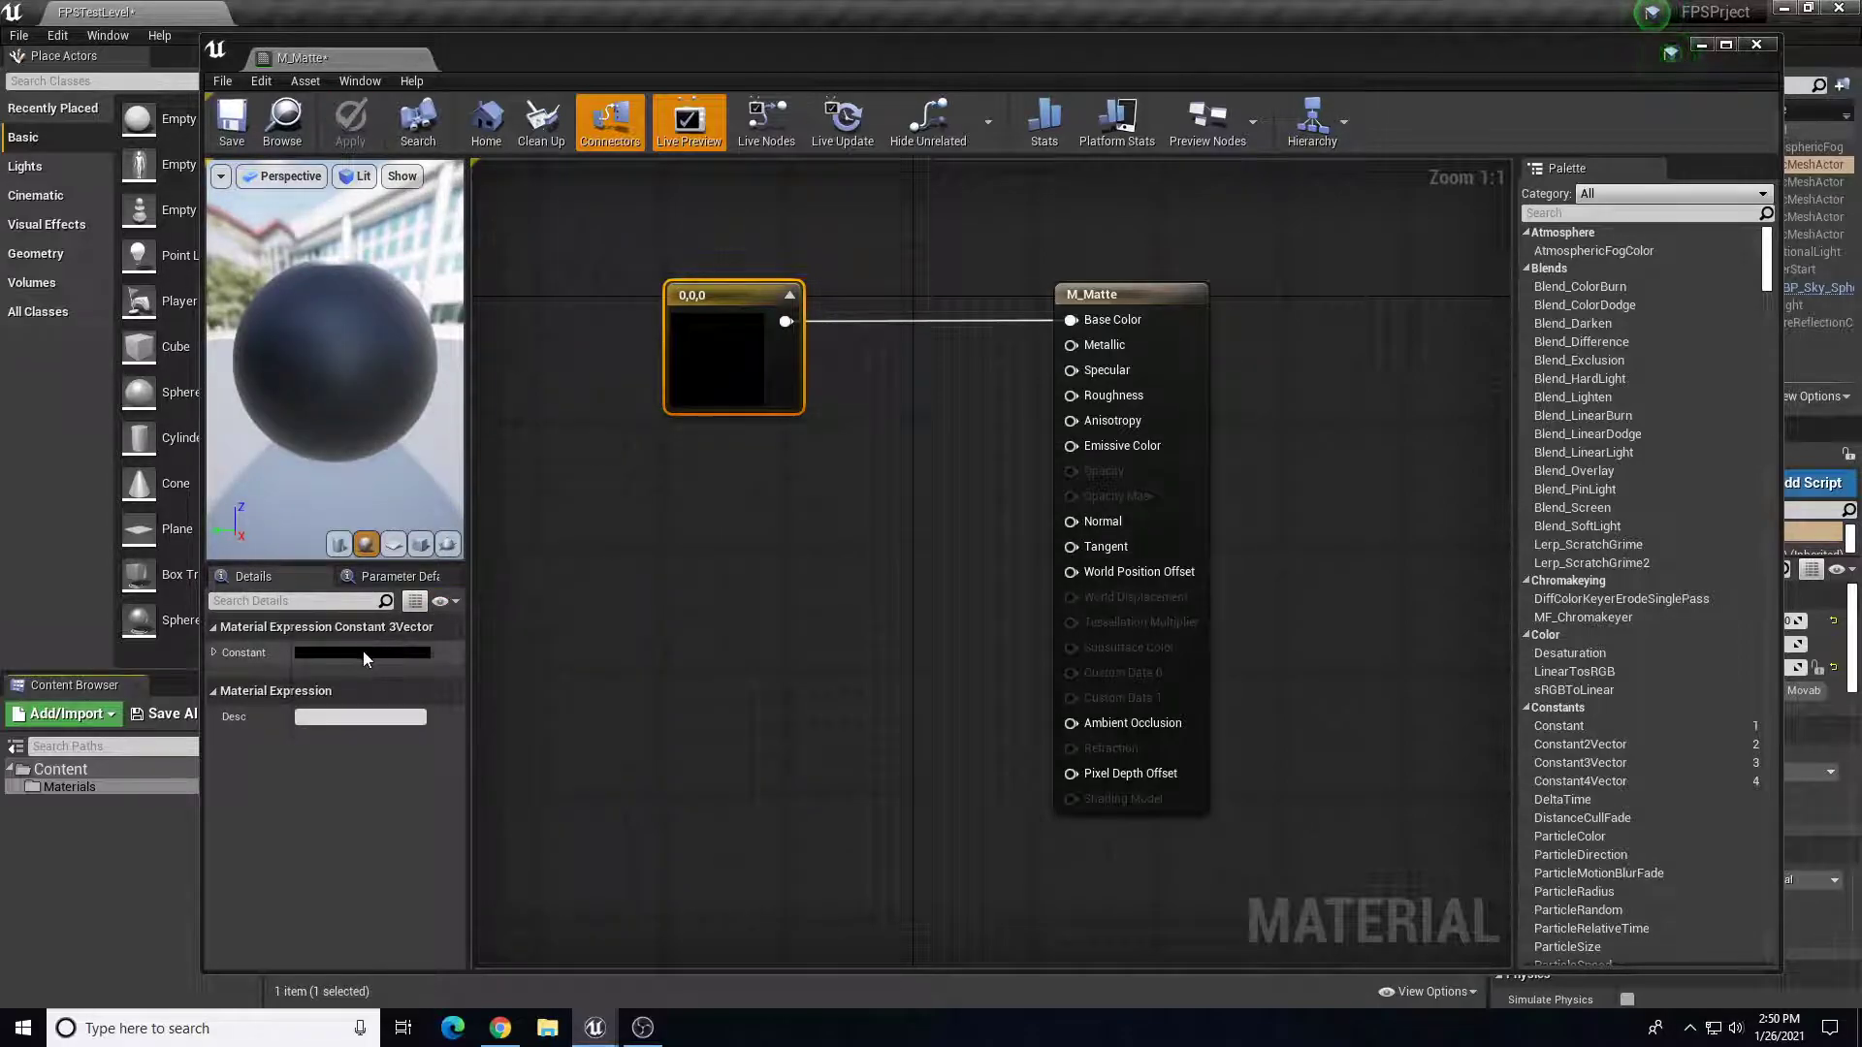
left_click(318, 649)
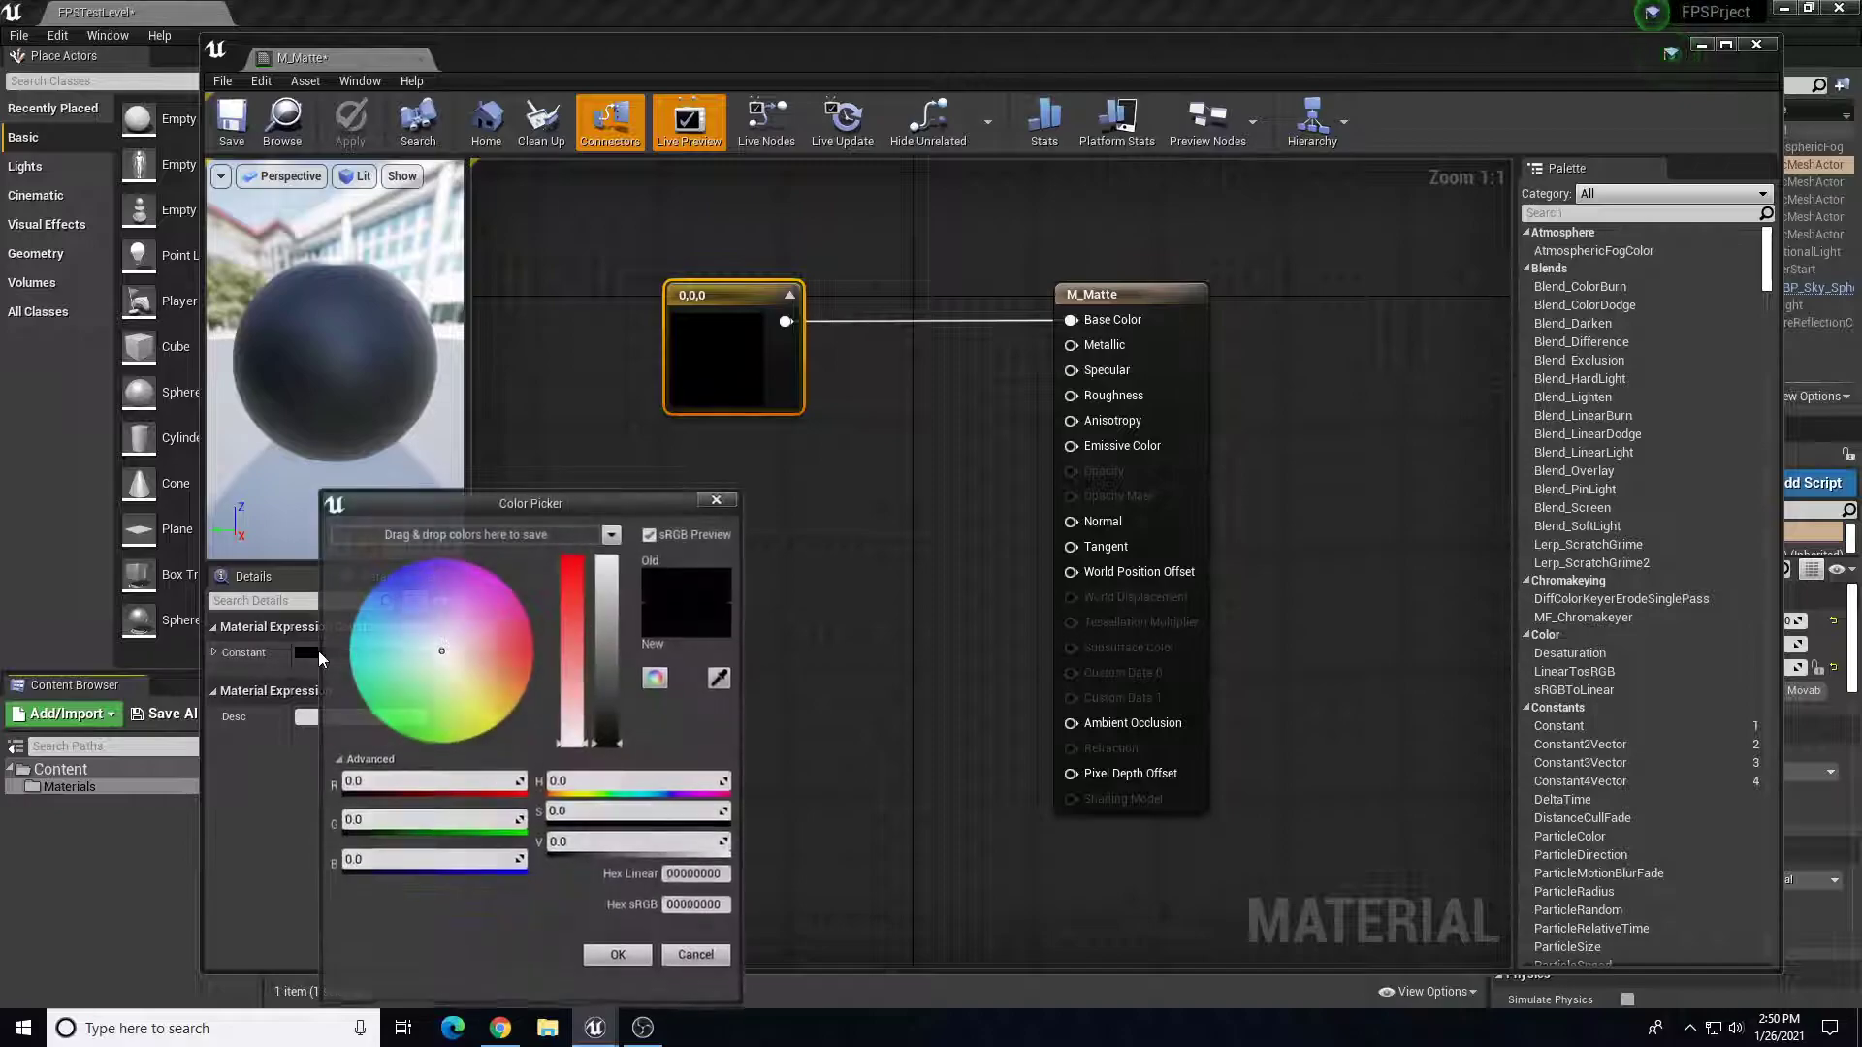
left_click(435, 625)
left_click_drag(439, 638, 485, 593)
left_click(609, 579)
left_click_drag(612, 583, 576, 553)
left_click_drag(433, 591, 377, 589)
mouse_move(614, 565)
left_mouse_down()
mouse_move(563, 609)
mouse_move(560, 592)
left_mouse_up()
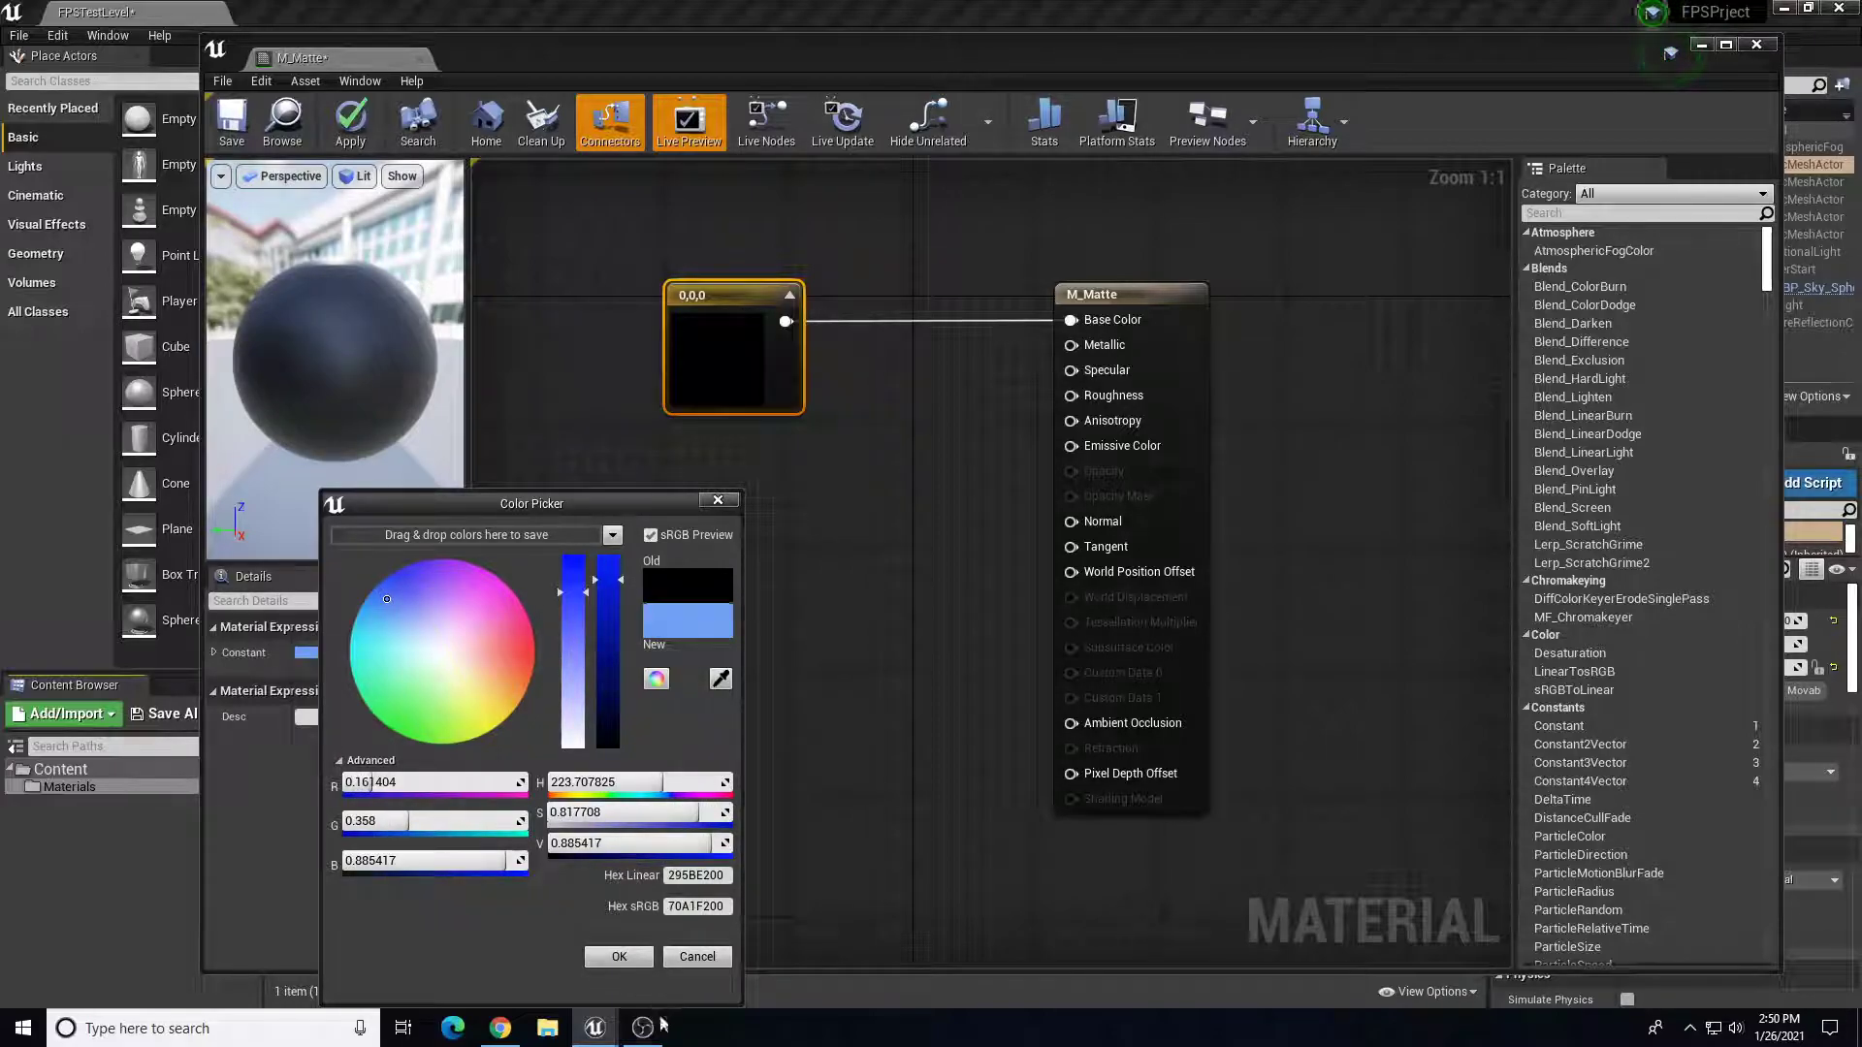
left_click(621, 958)
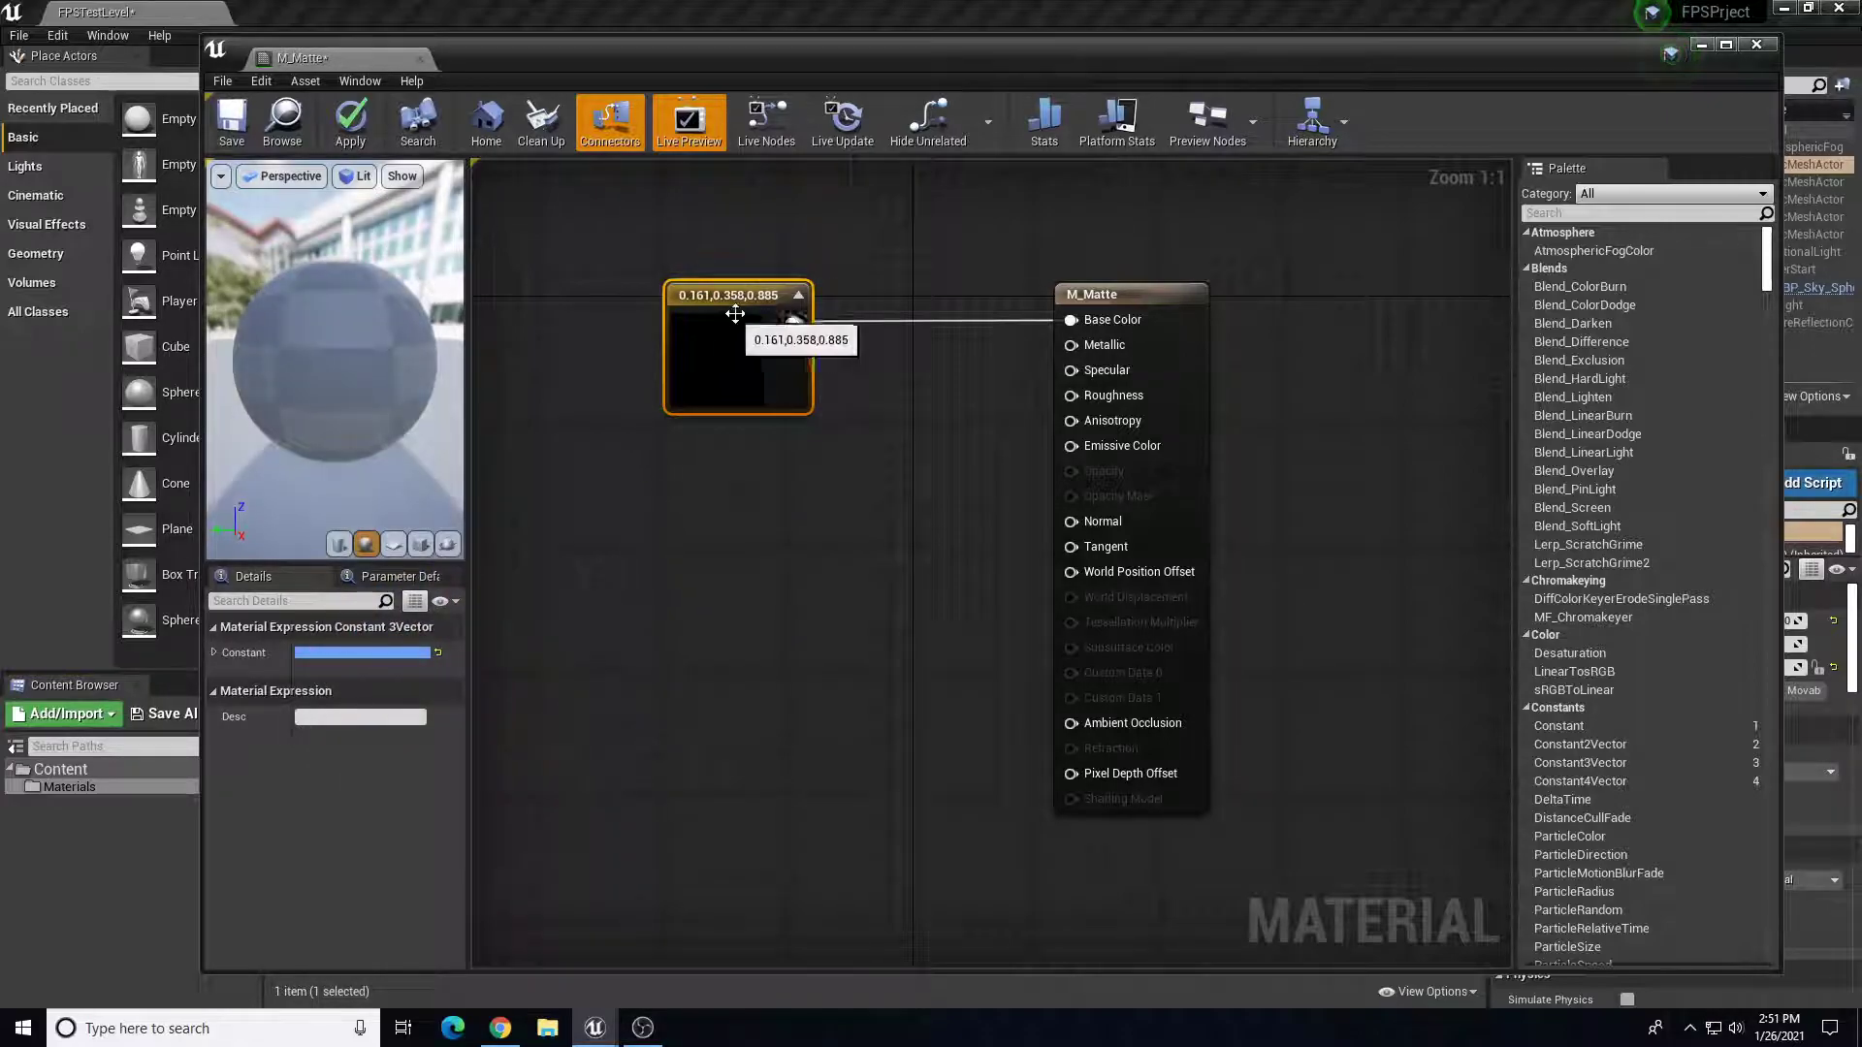
left_click(348, 118)
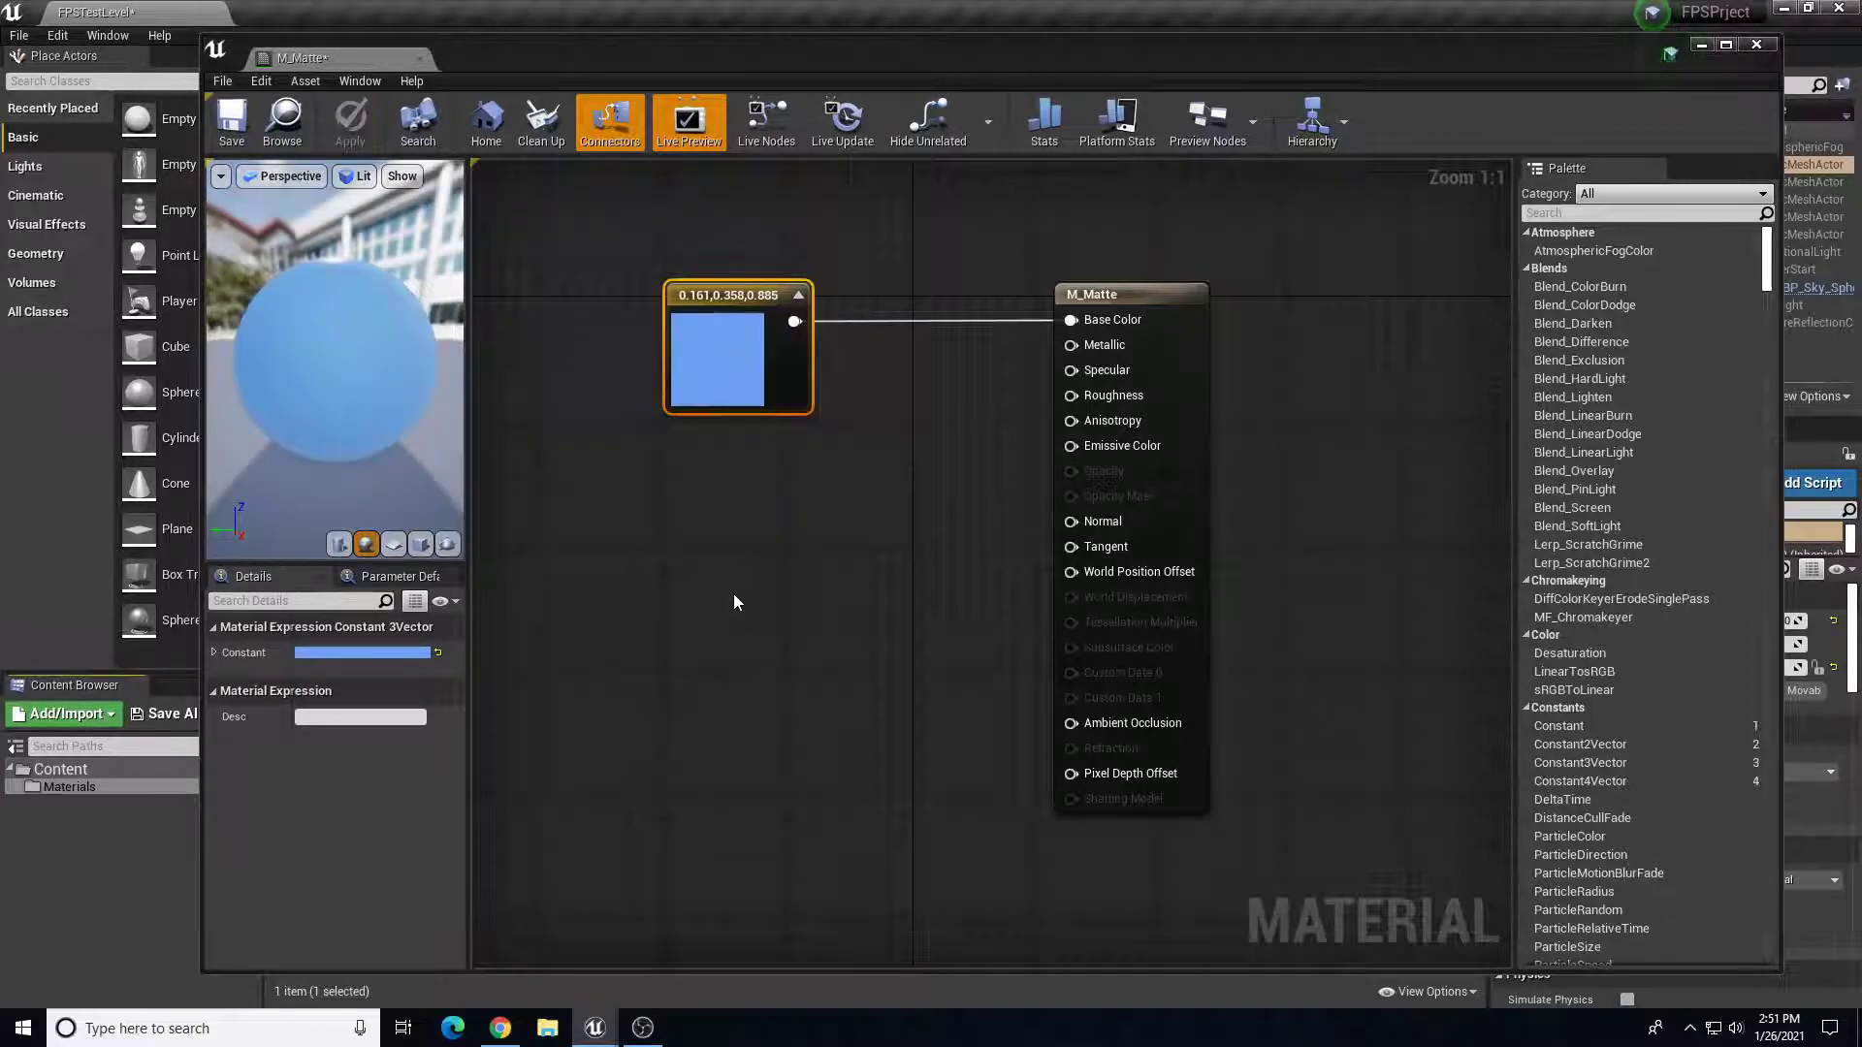
- Try the cylinder, sphere and custom preview meshes, keeping the cube, and angle the preview to show its sides
left_click(339, 546)
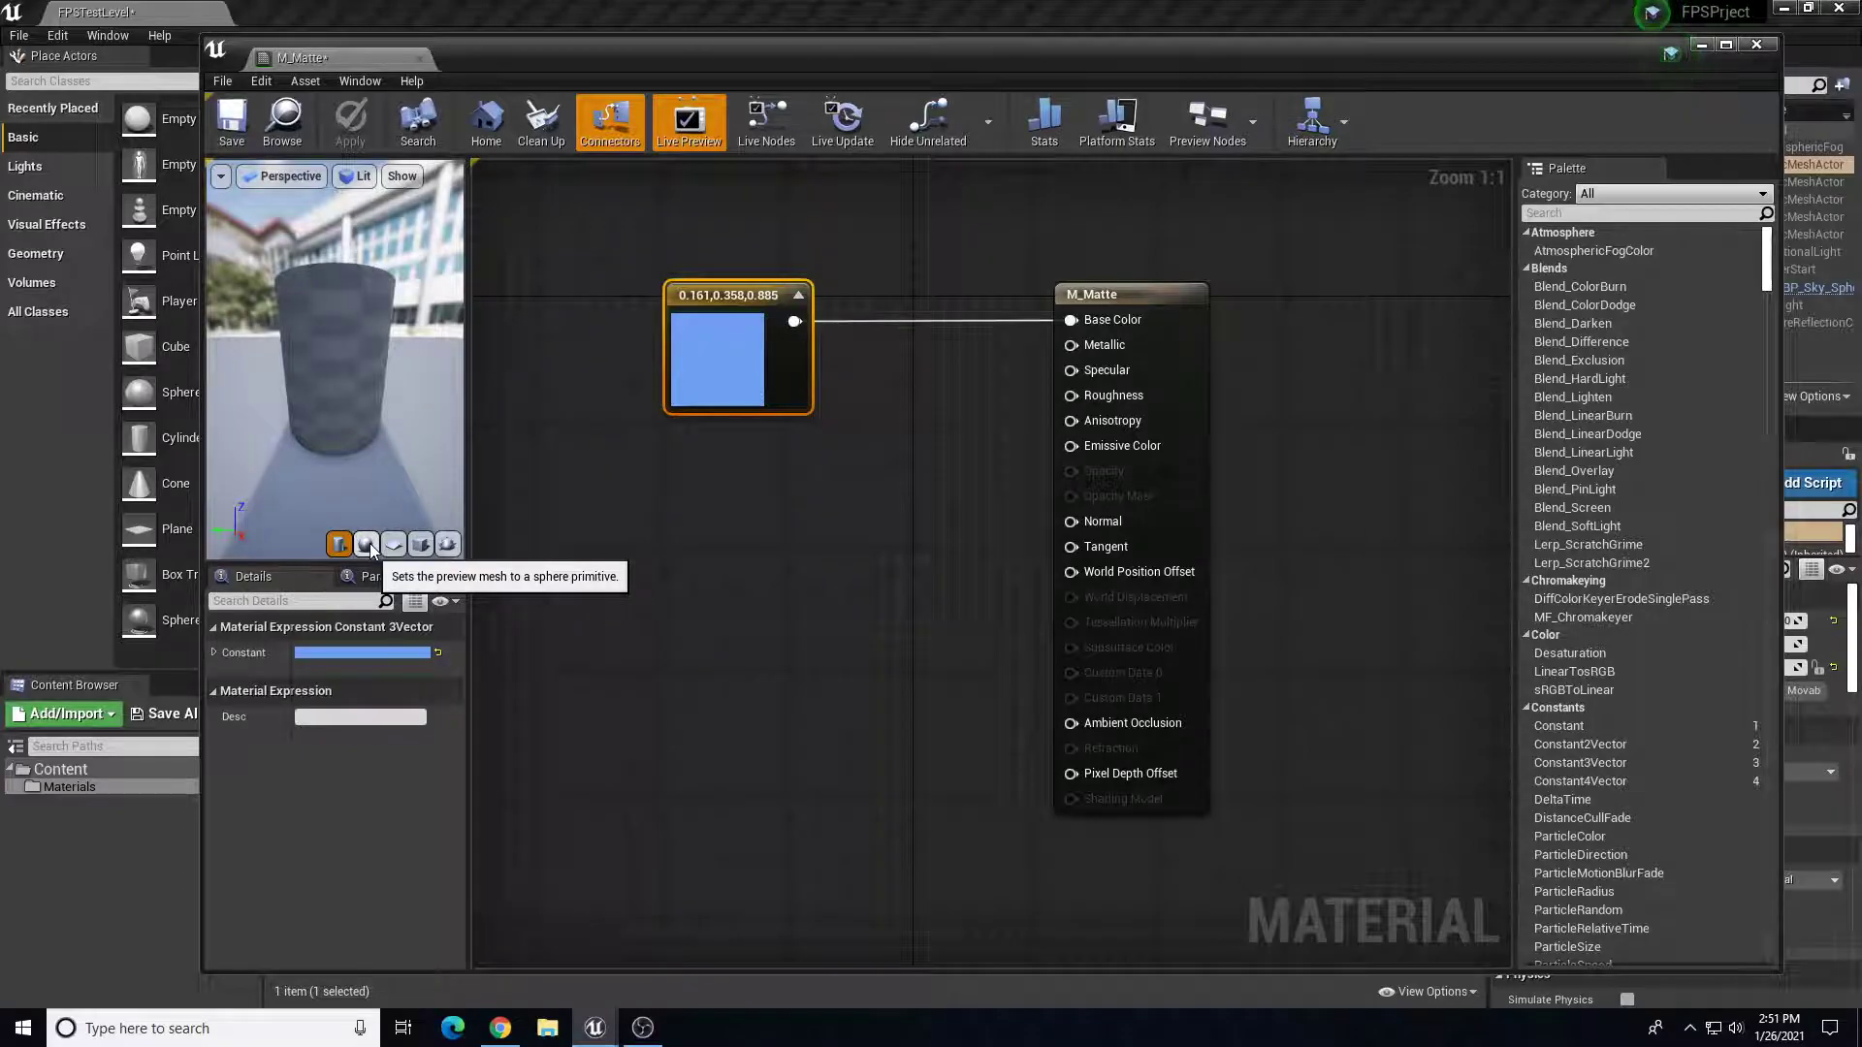
left_click(366, 545)
left_click(419, 545)
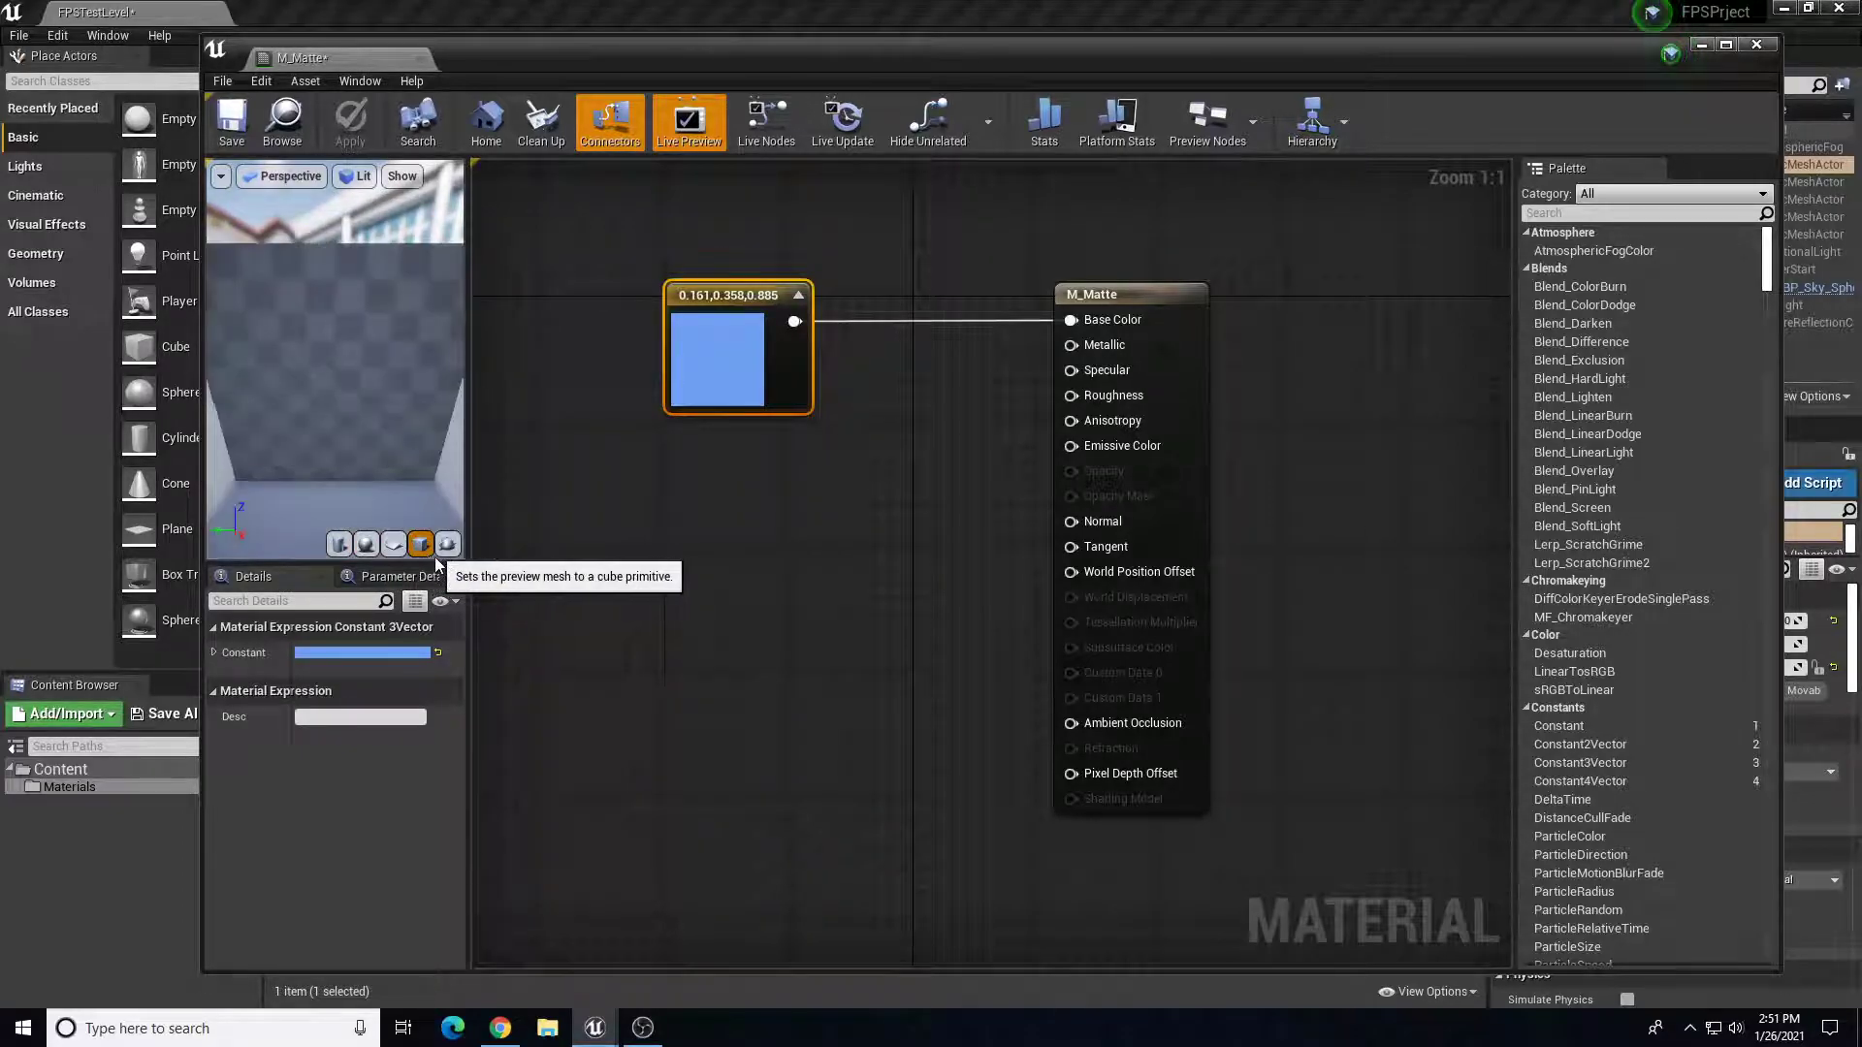
left_click(447, 544)
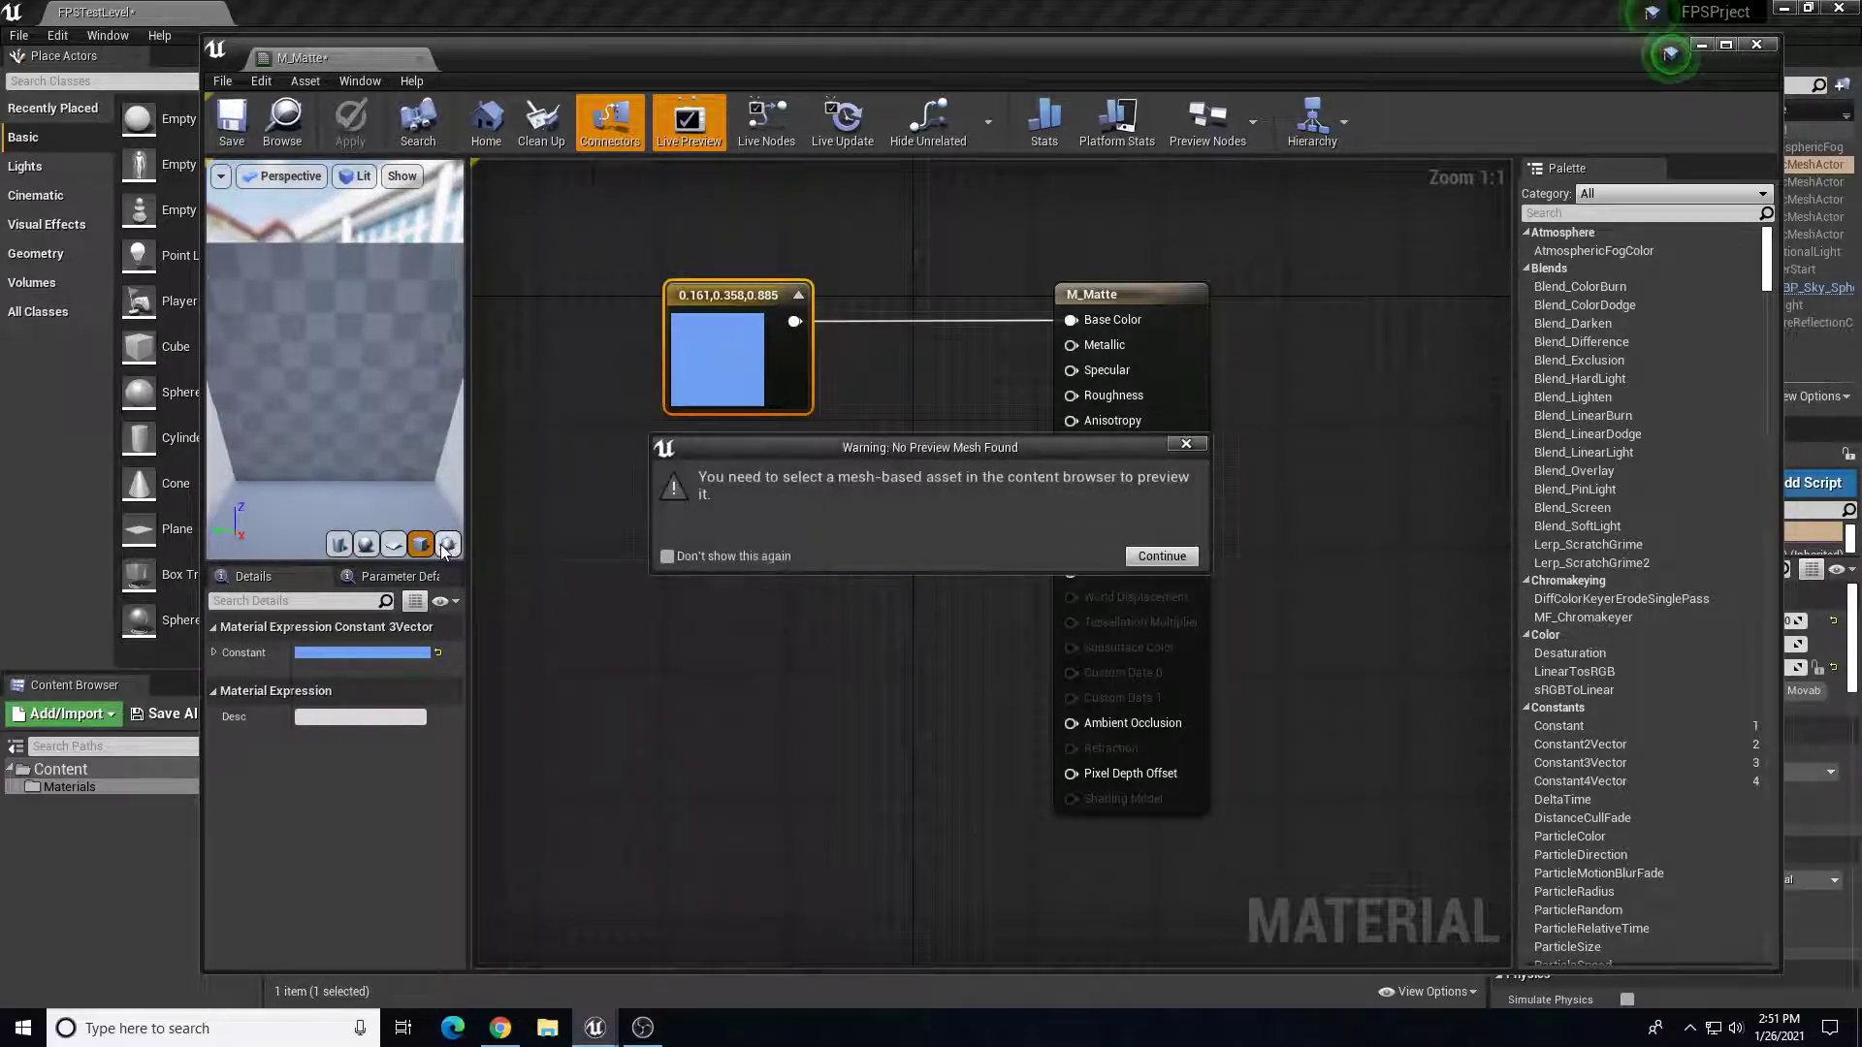
left_click(1161, 557)
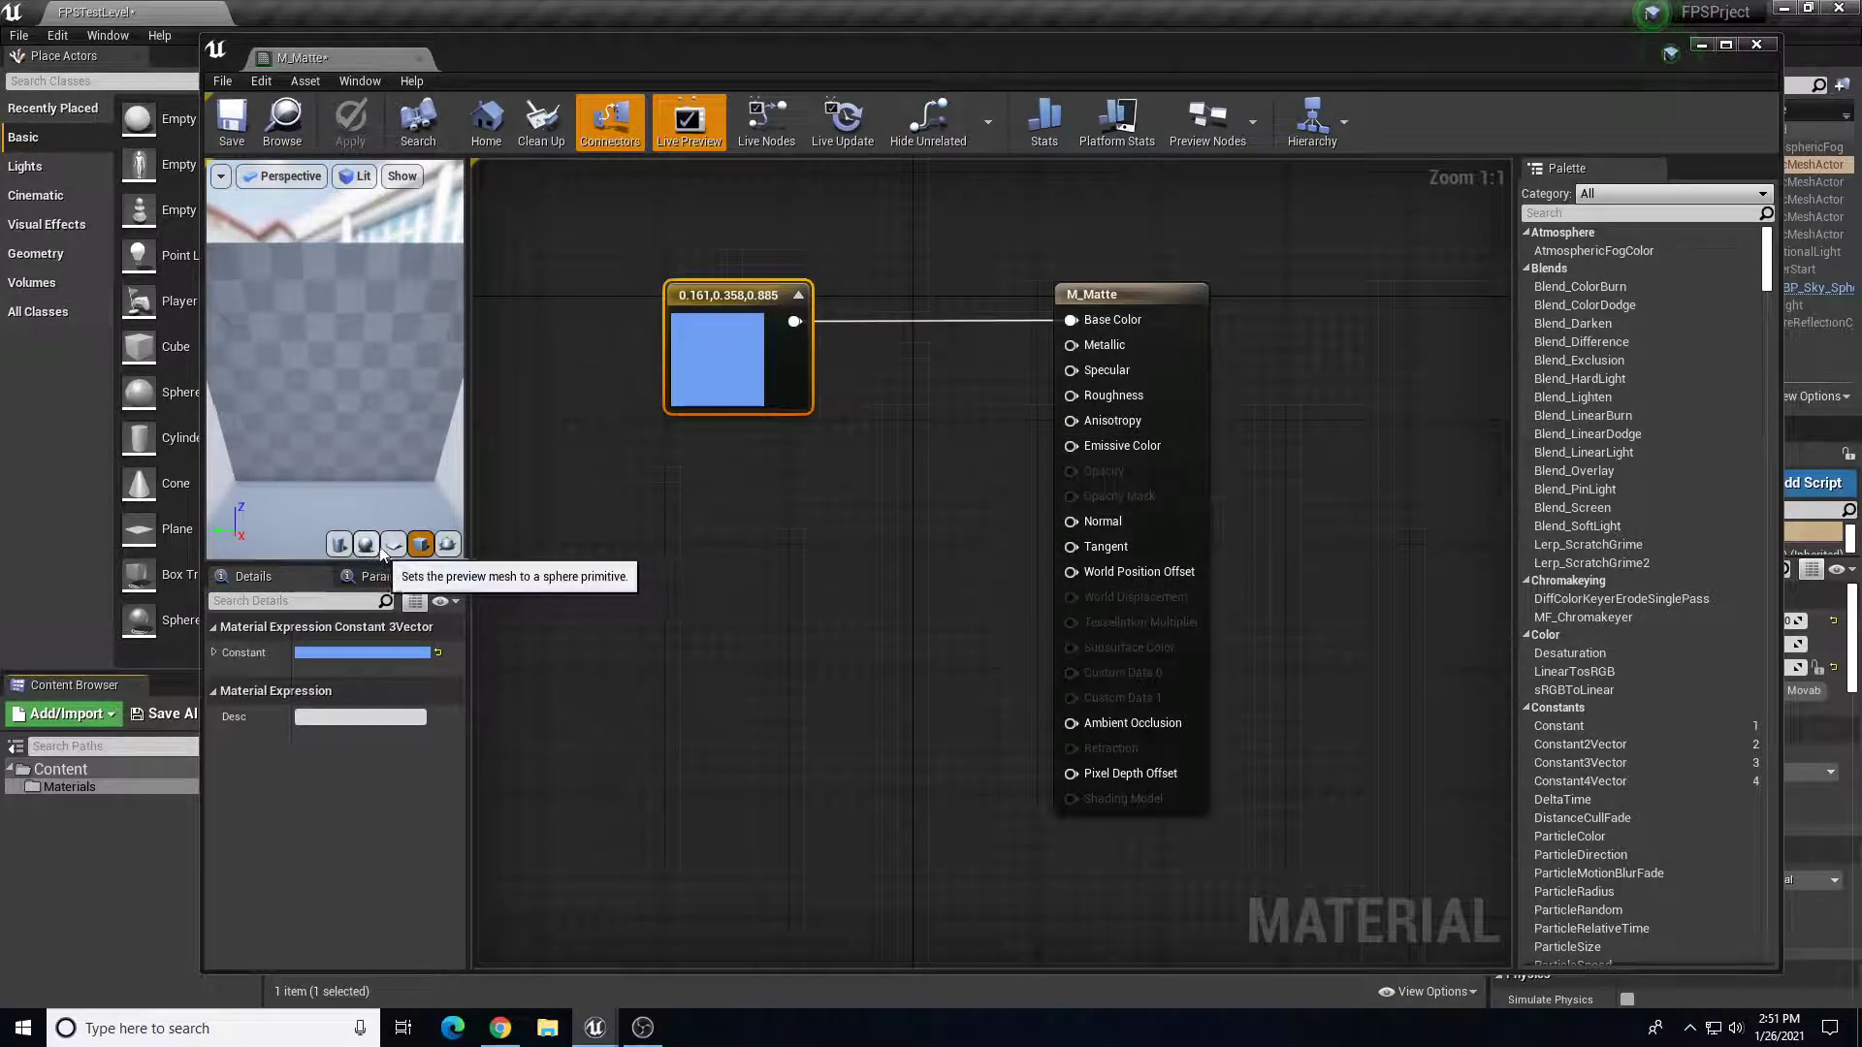
left_click_drag(361, 463, 304, 407)
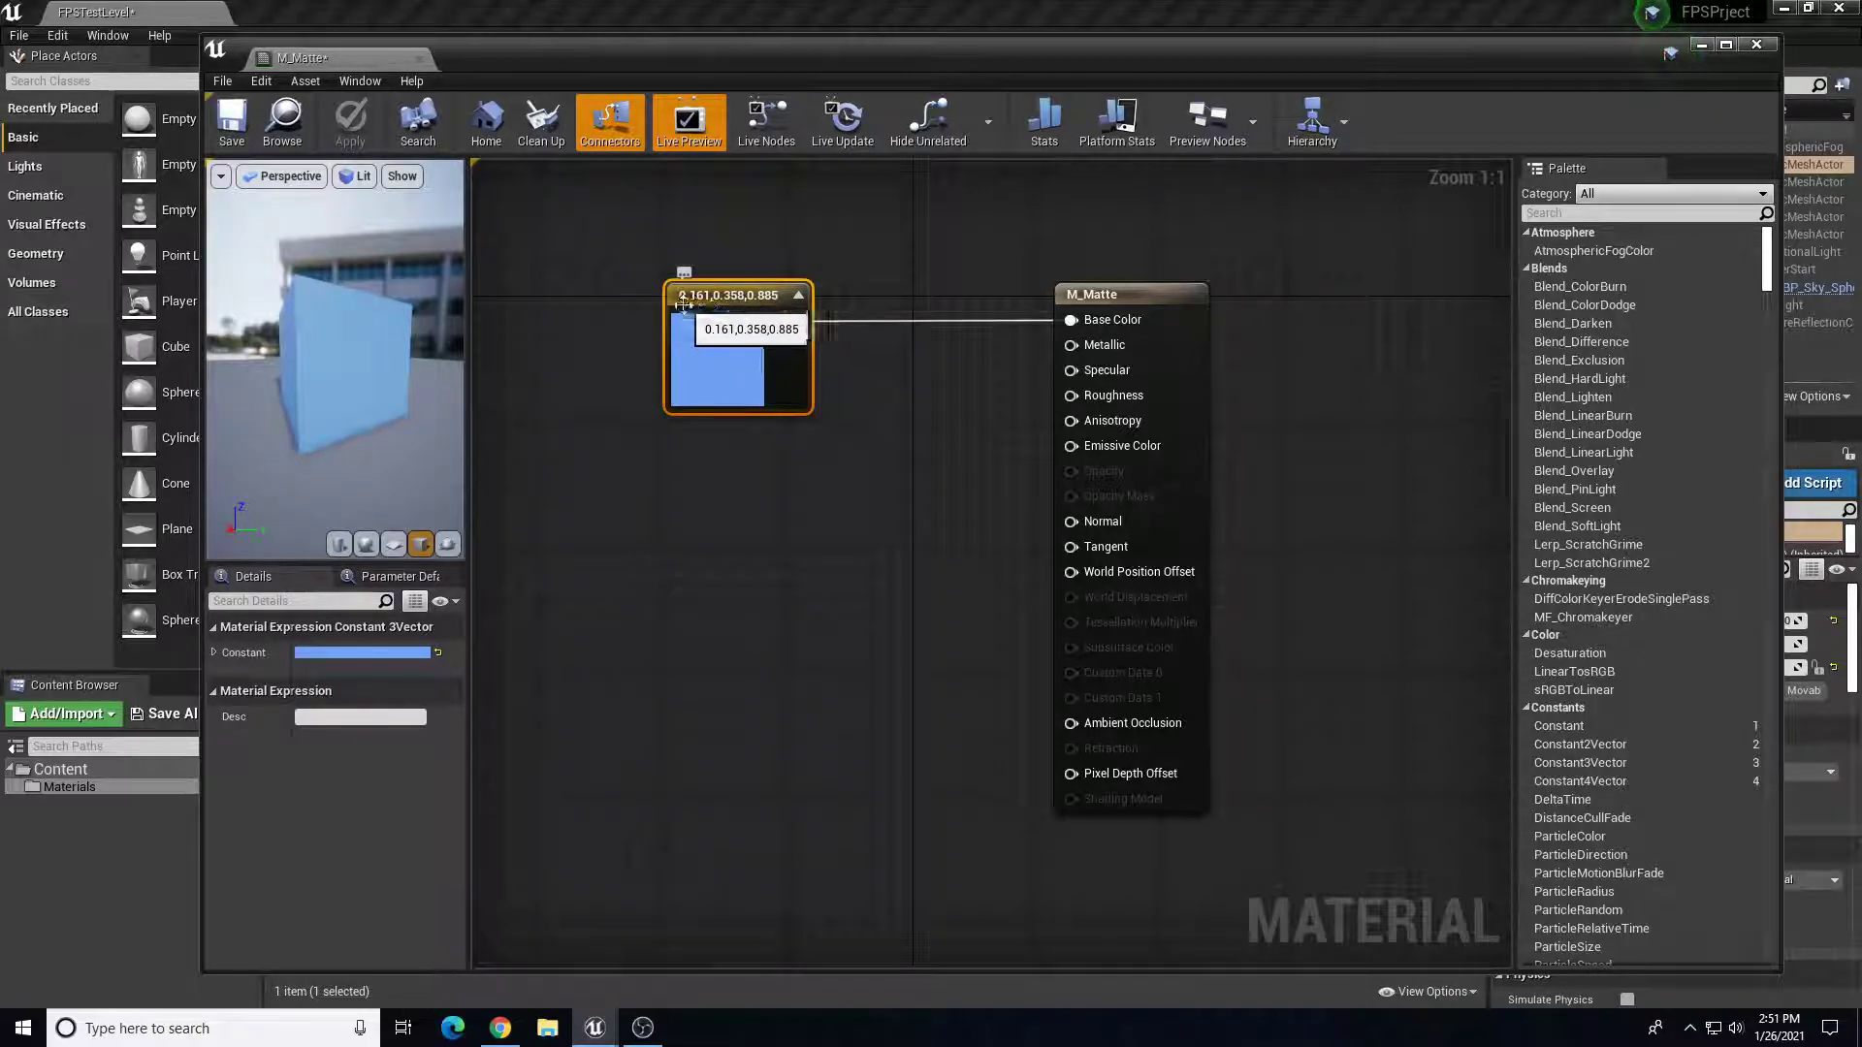
- Convert the blue constant to a parameter named Color, level its node with Base Color, and shift the M_Matte node slightly away
right_click(733, 294)
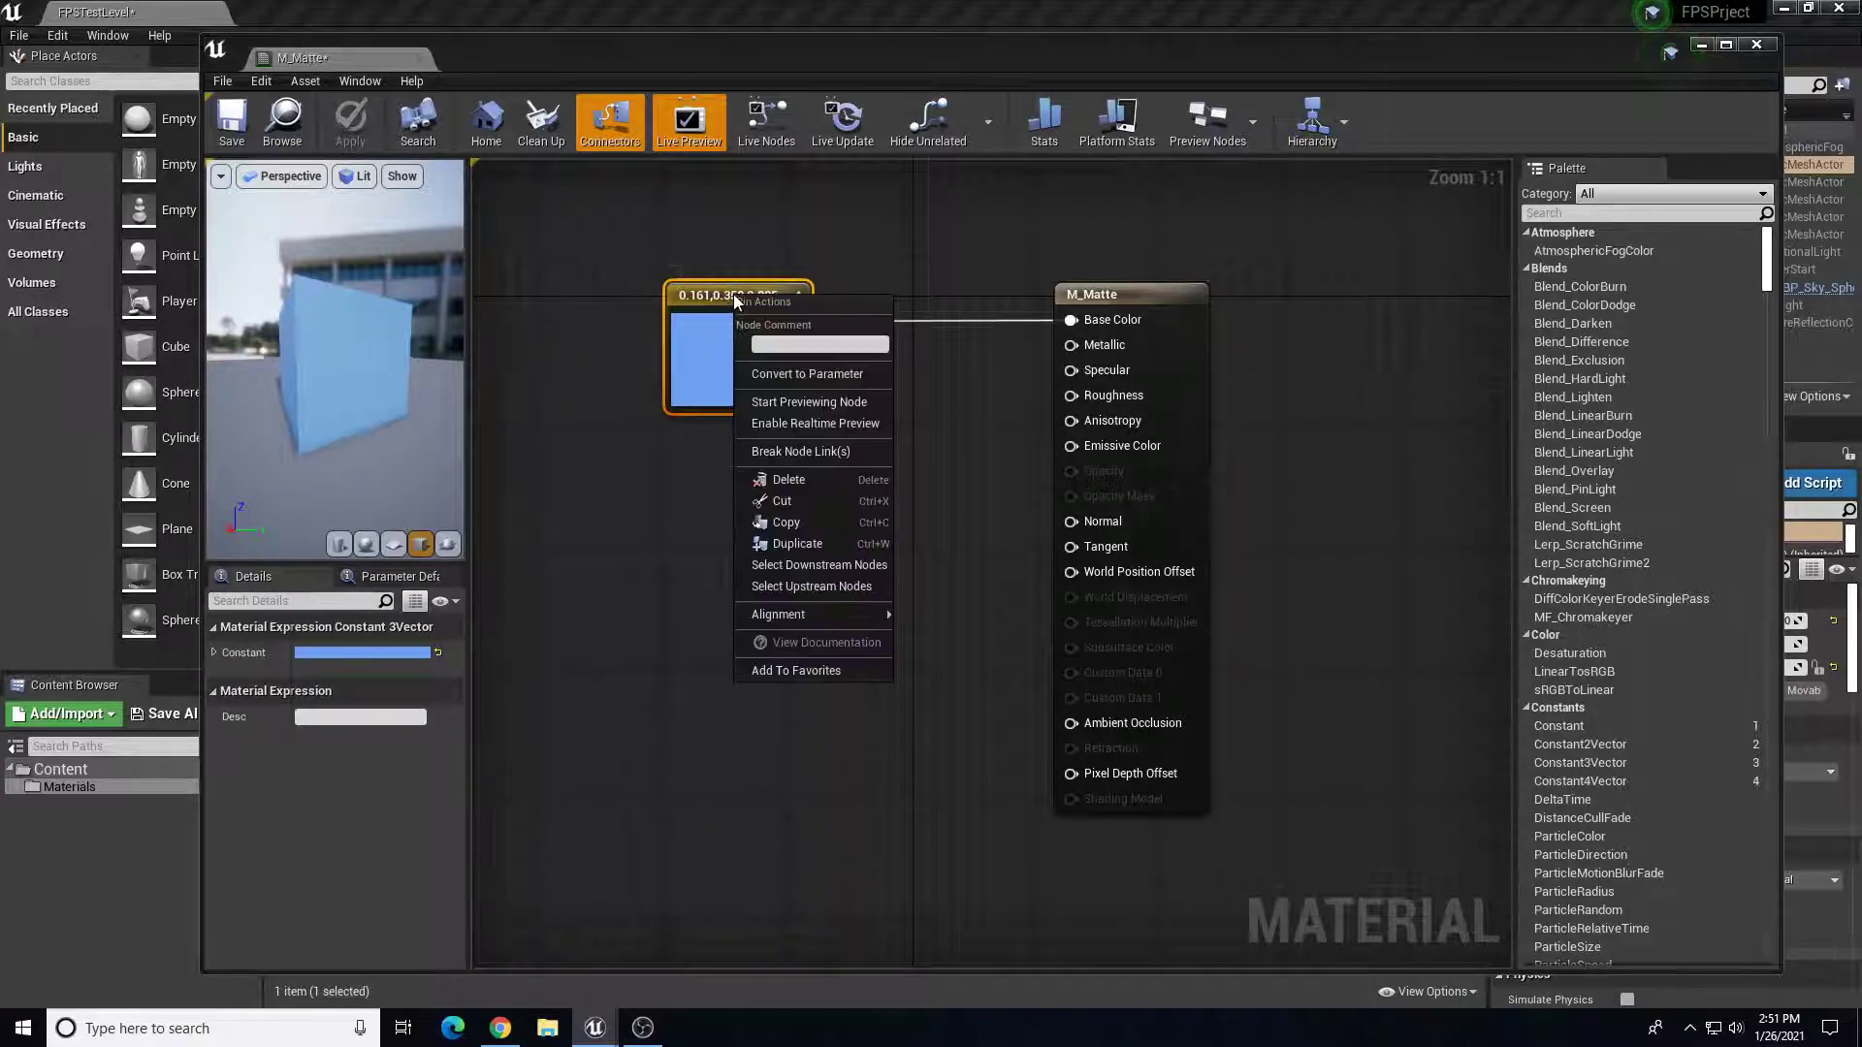
left_click(795, 374)
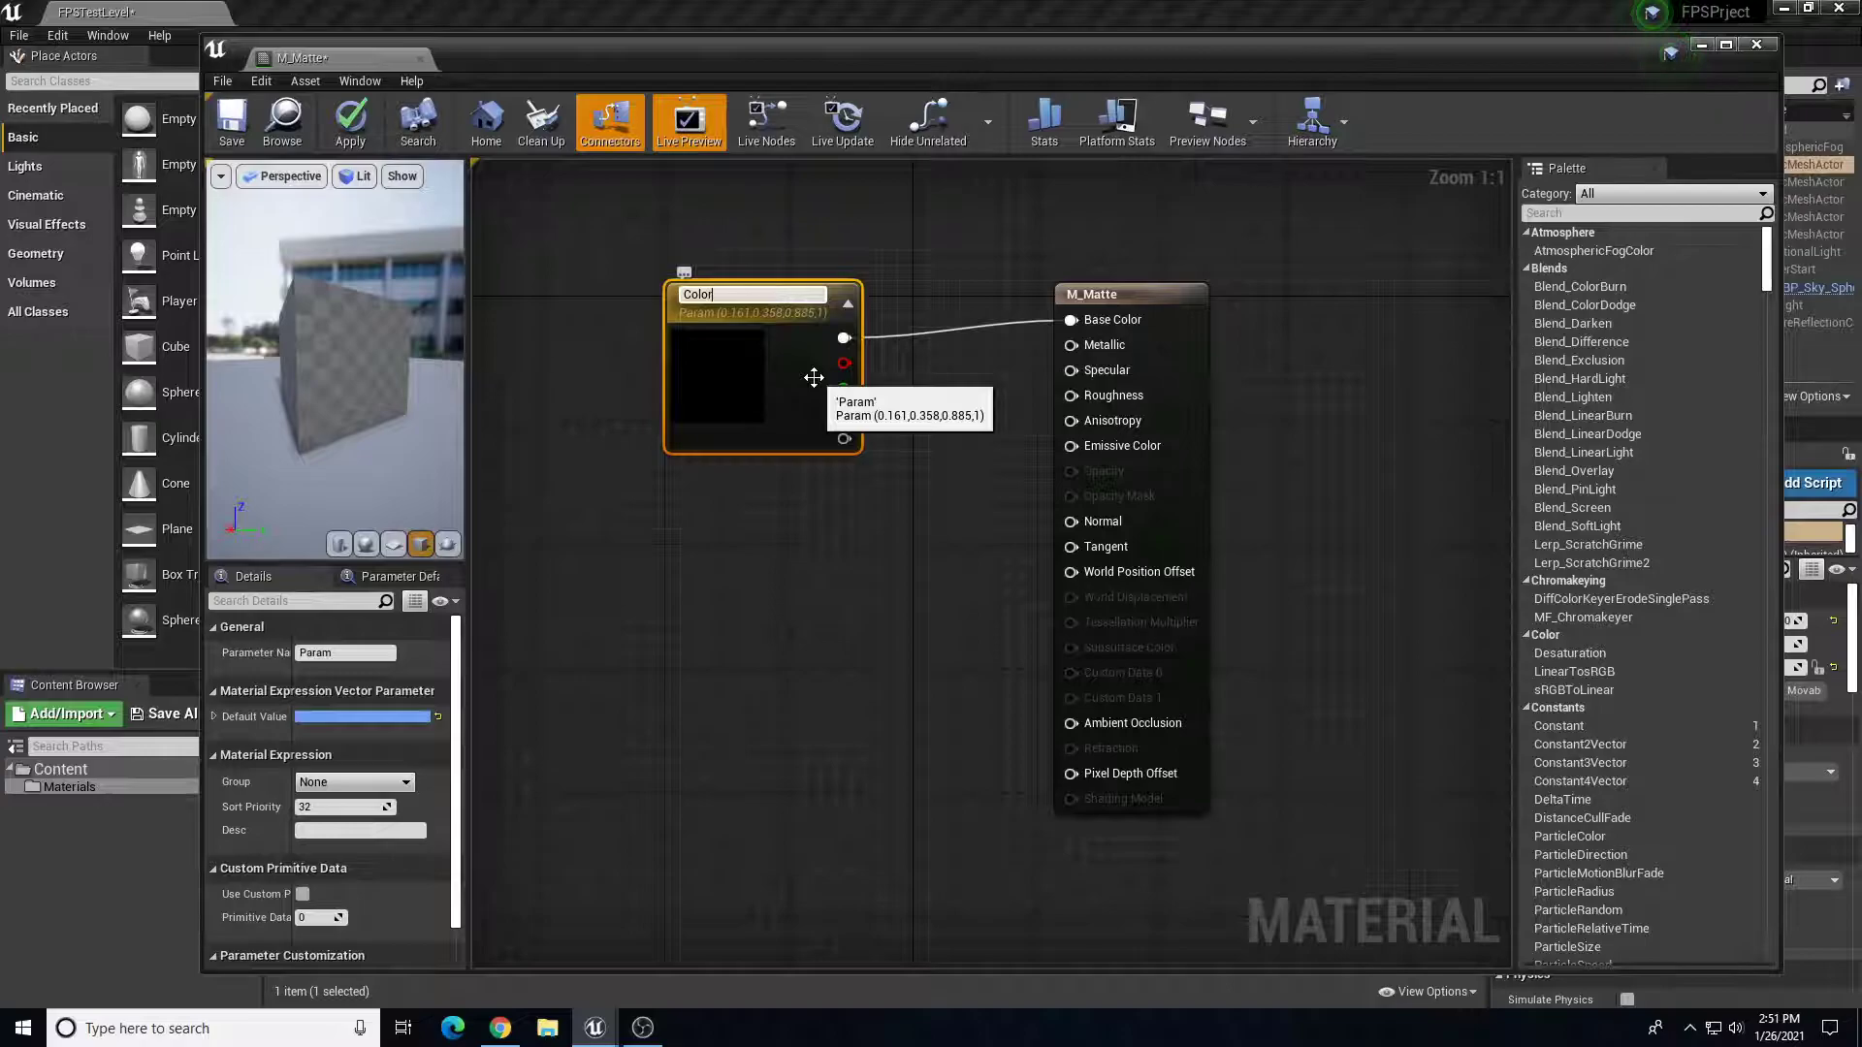
key("Return")
right_click(793, 308)
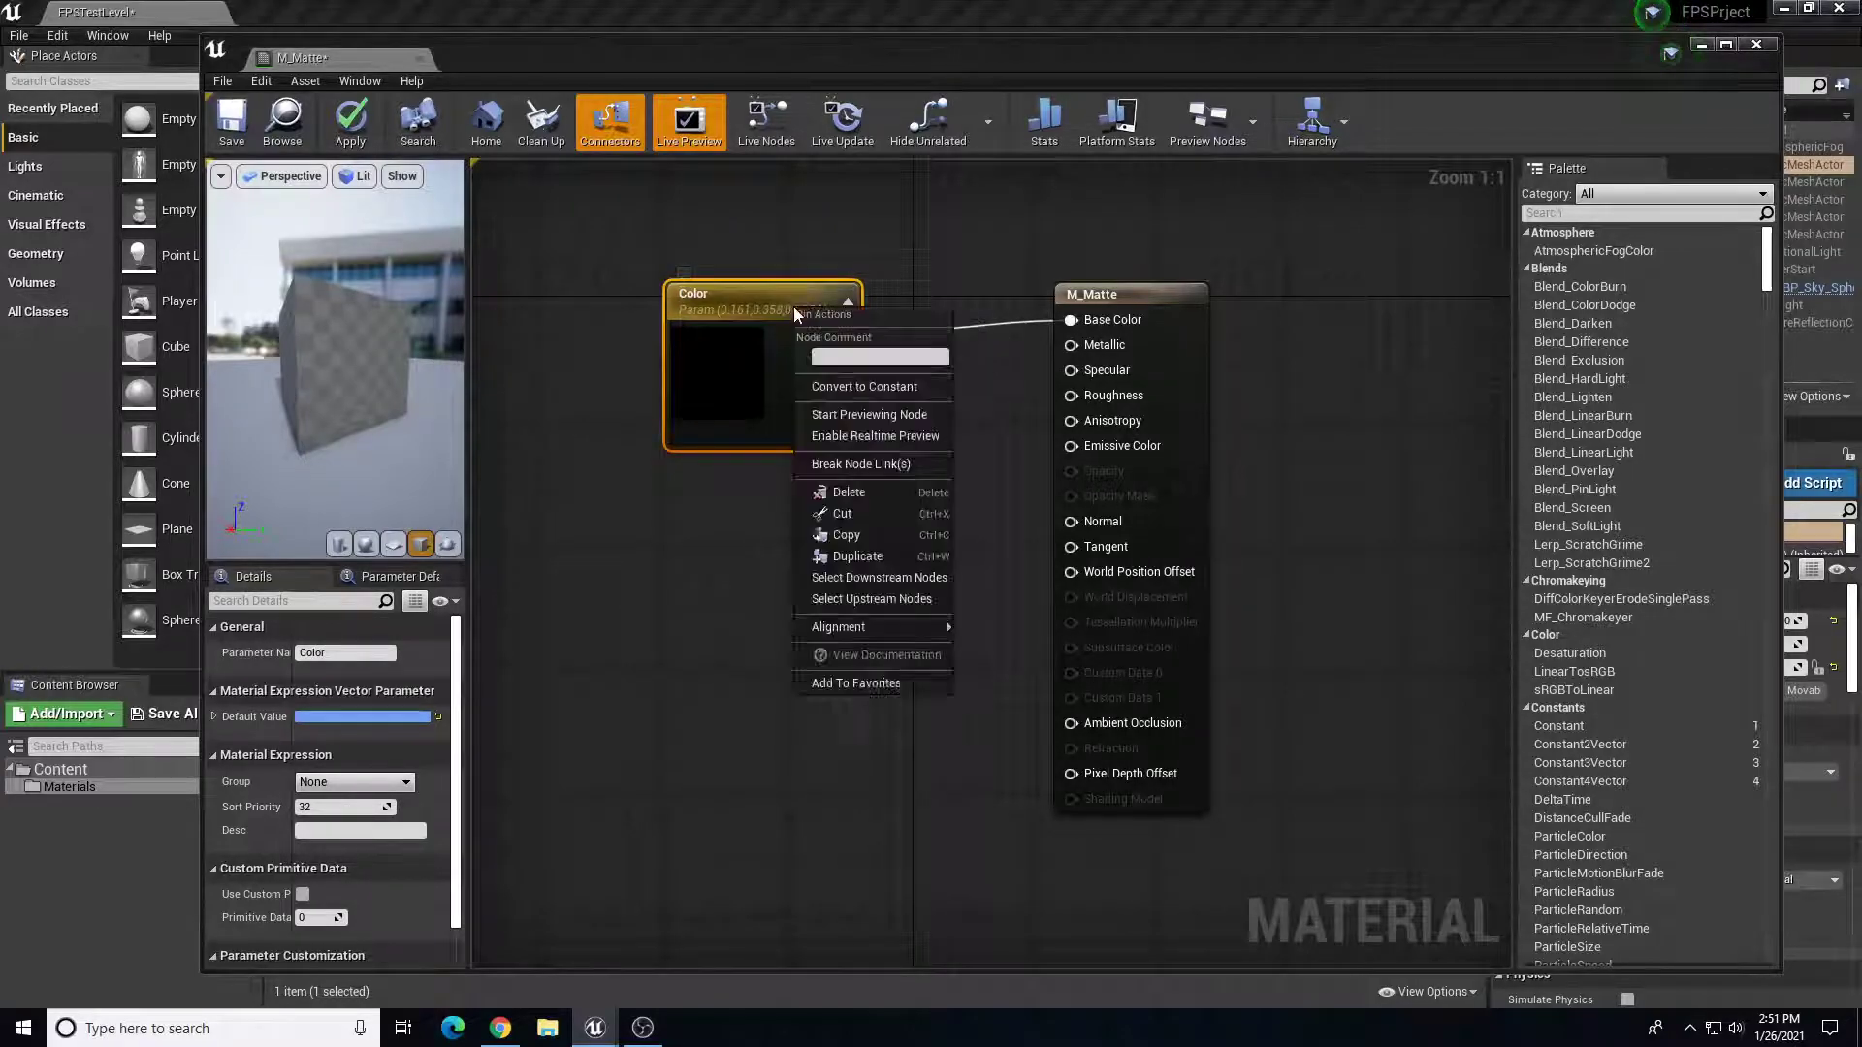
left_click(745, 297)
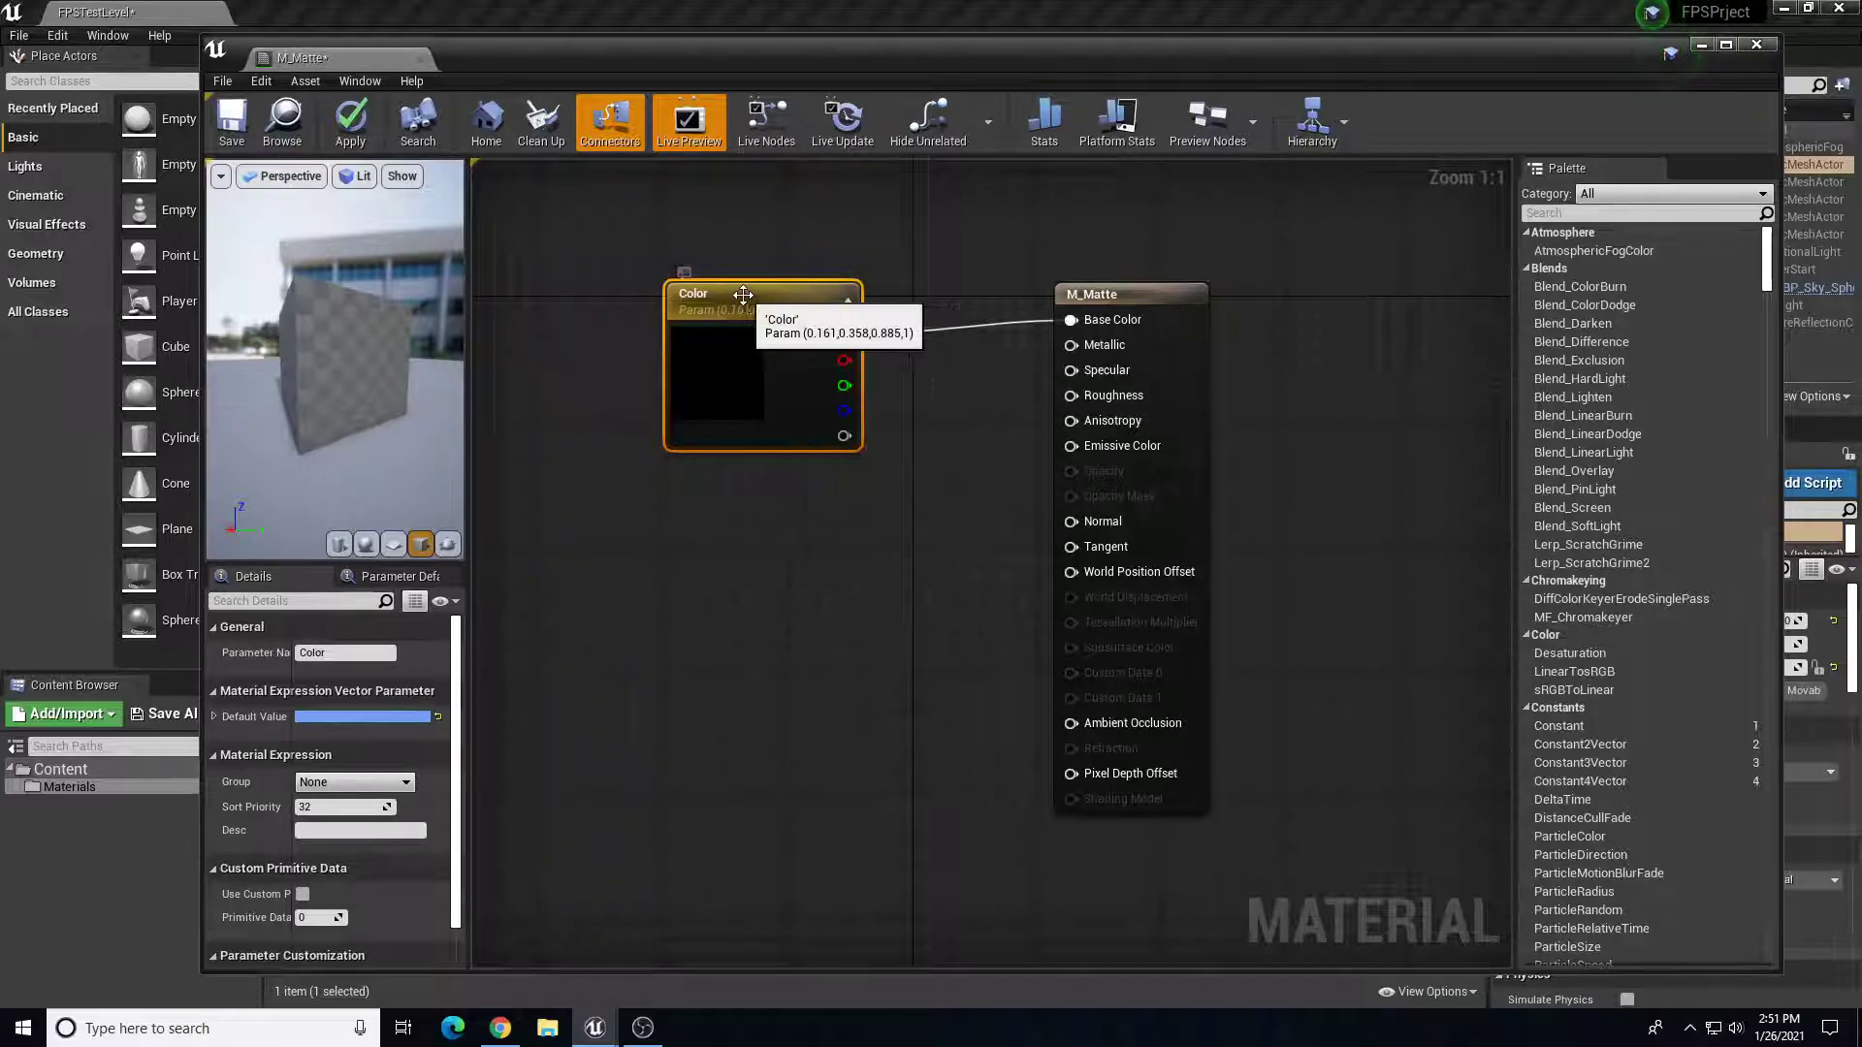
left_click_drag(742, 294, 743, 279)
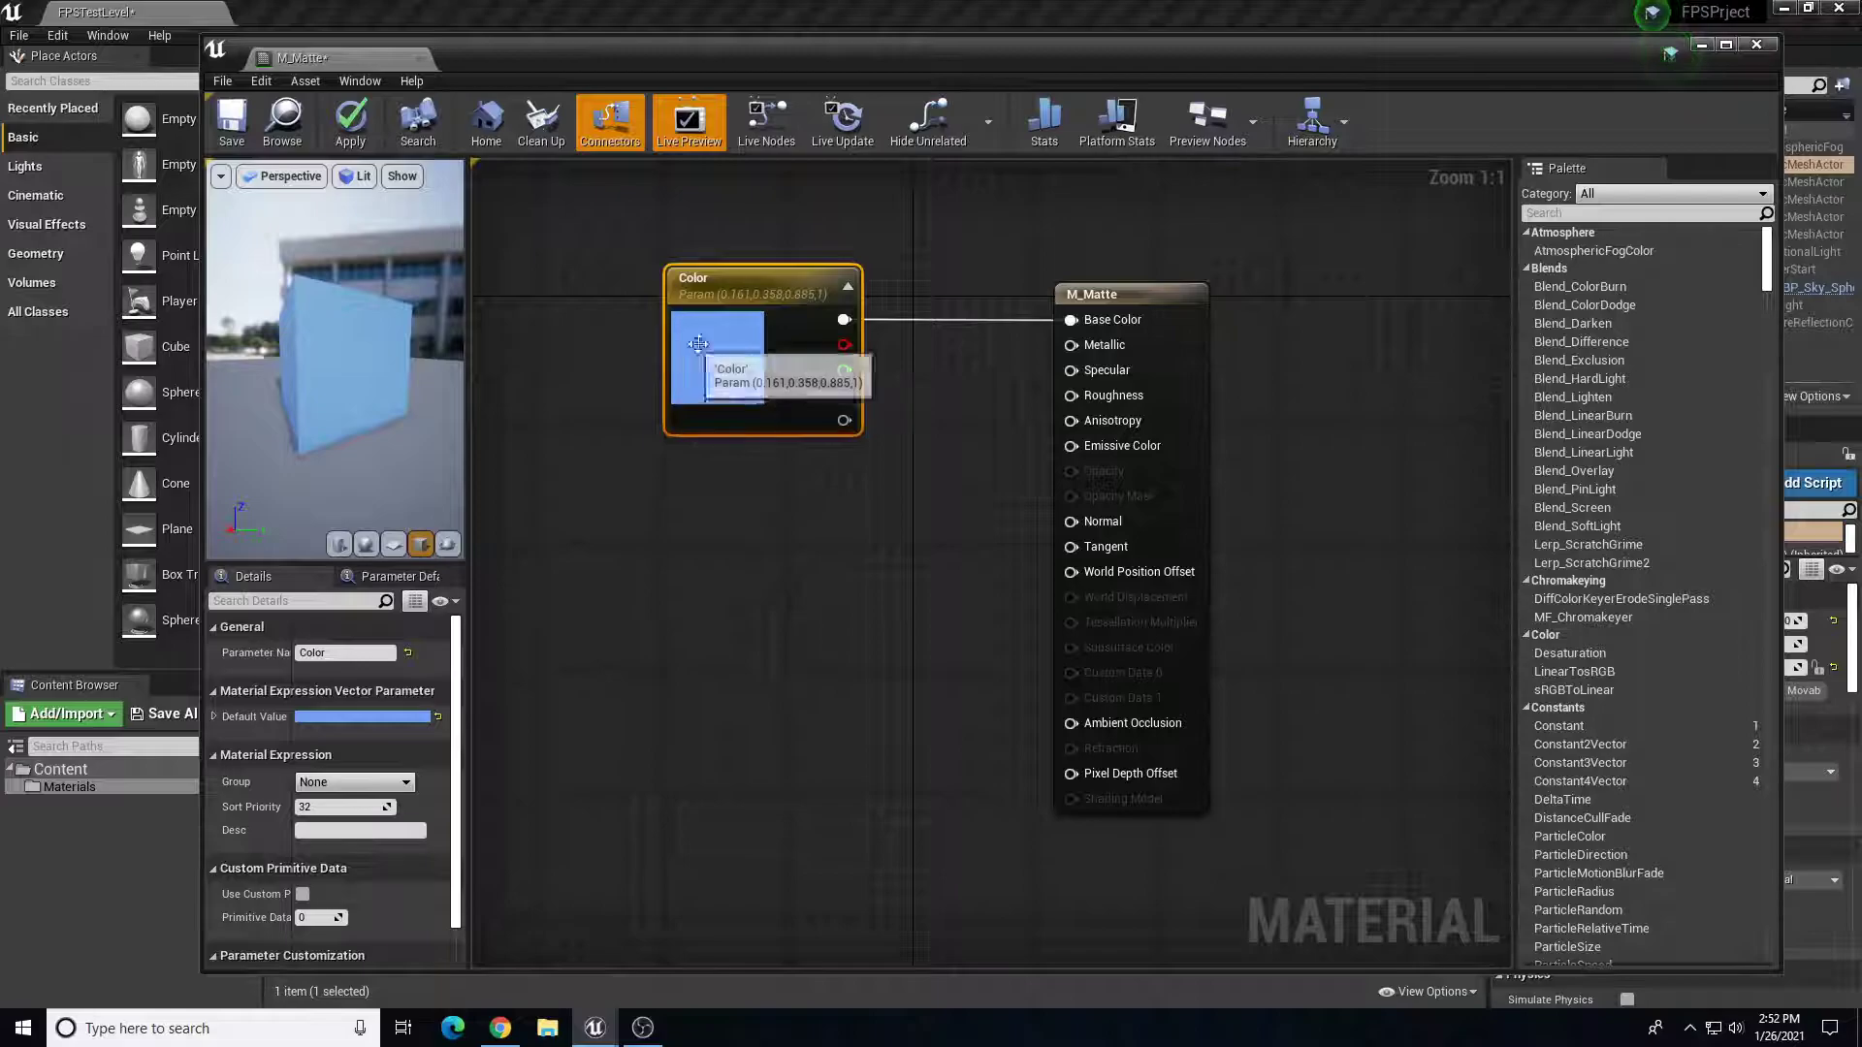
left_click_drag(1140, 293, 1187, 291)
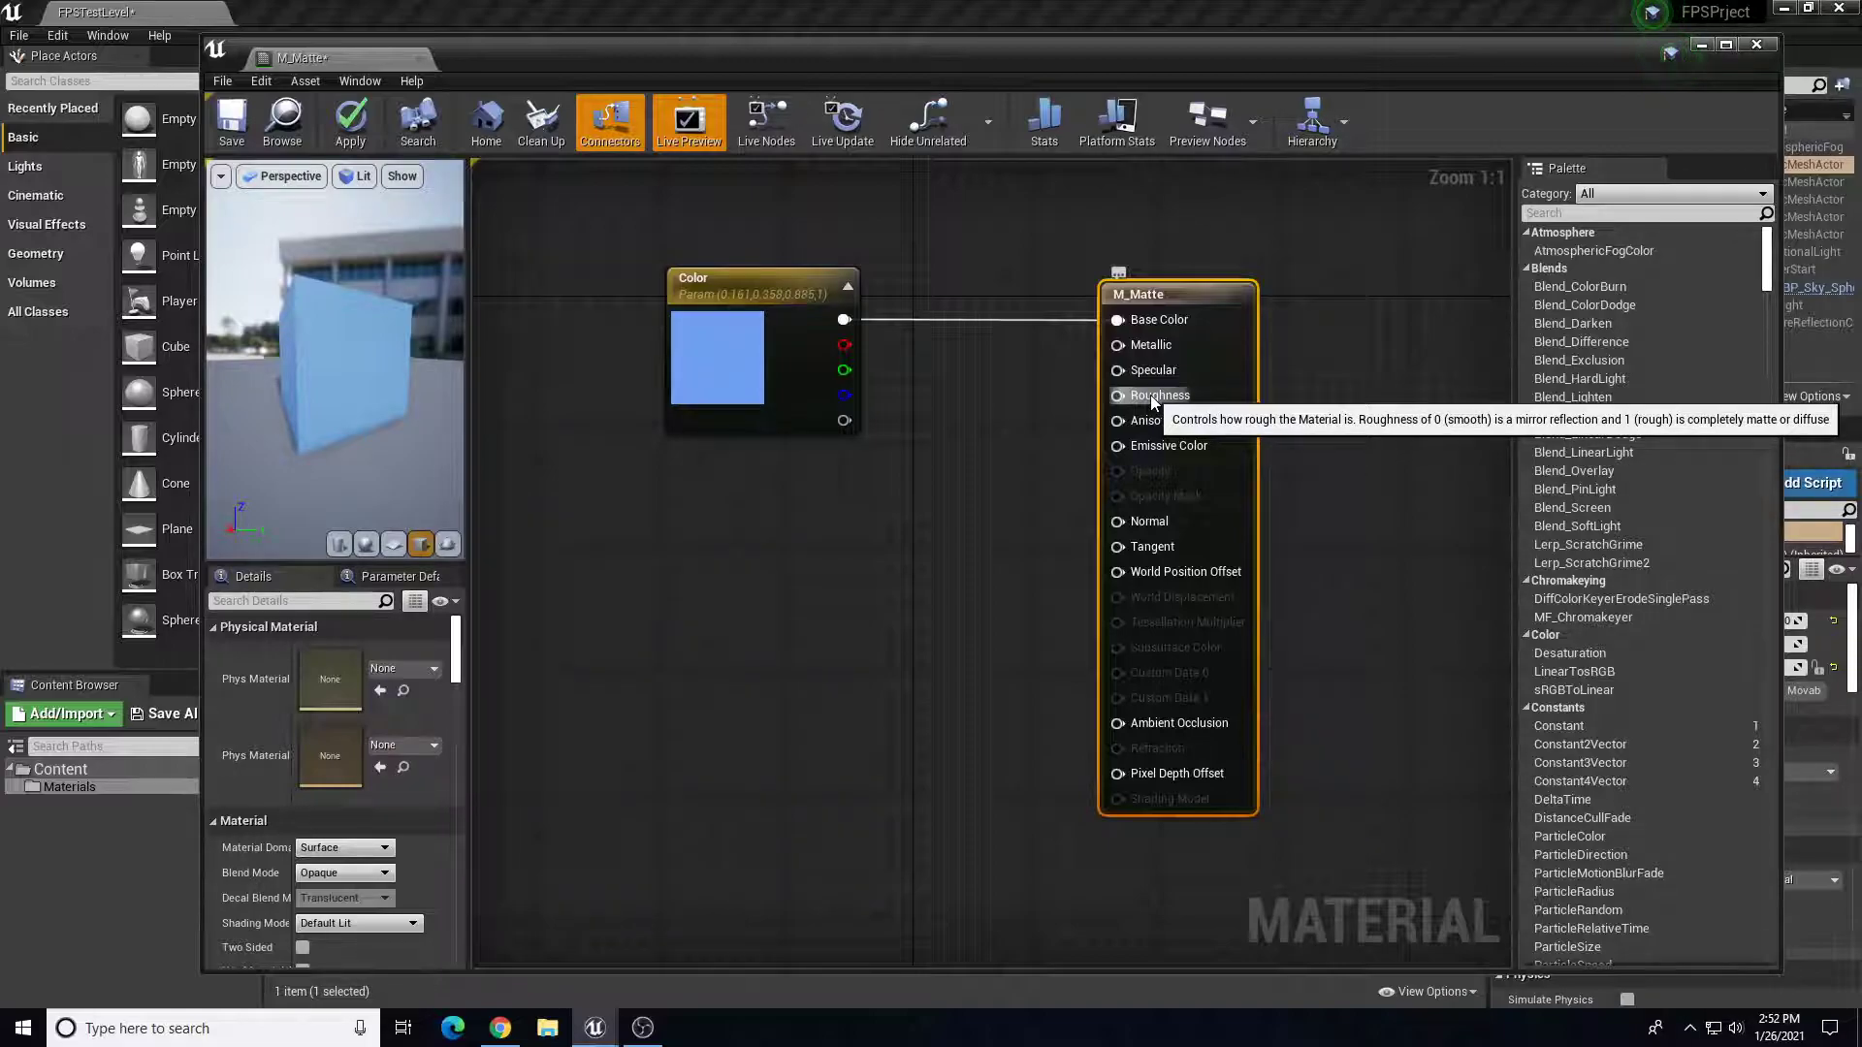
mouse_move(332, 318)
left_mouse_down()
mouse_move(364, 426)
mouse_move(318, 309)
left_mouse_up()
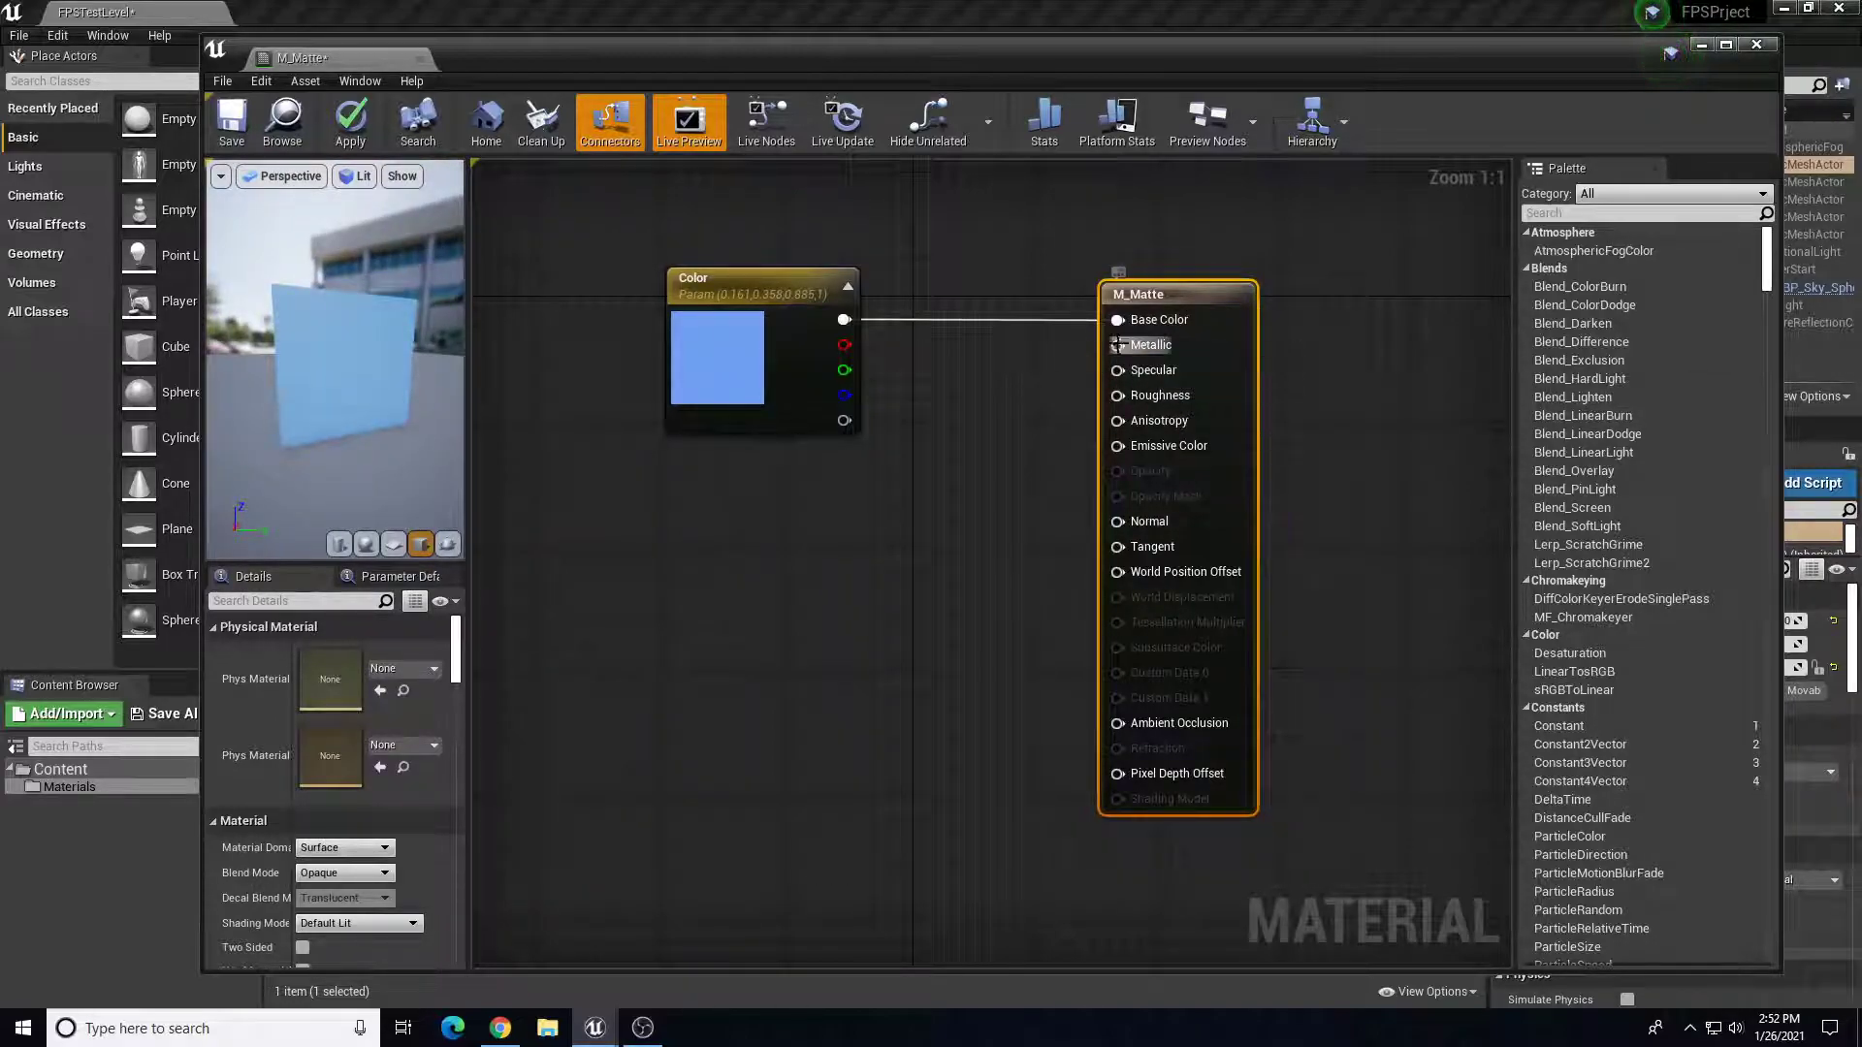
- Create a Constant node straight from the Metallic input, and delete it
left_click_drag(1117, 344, 964, 430)
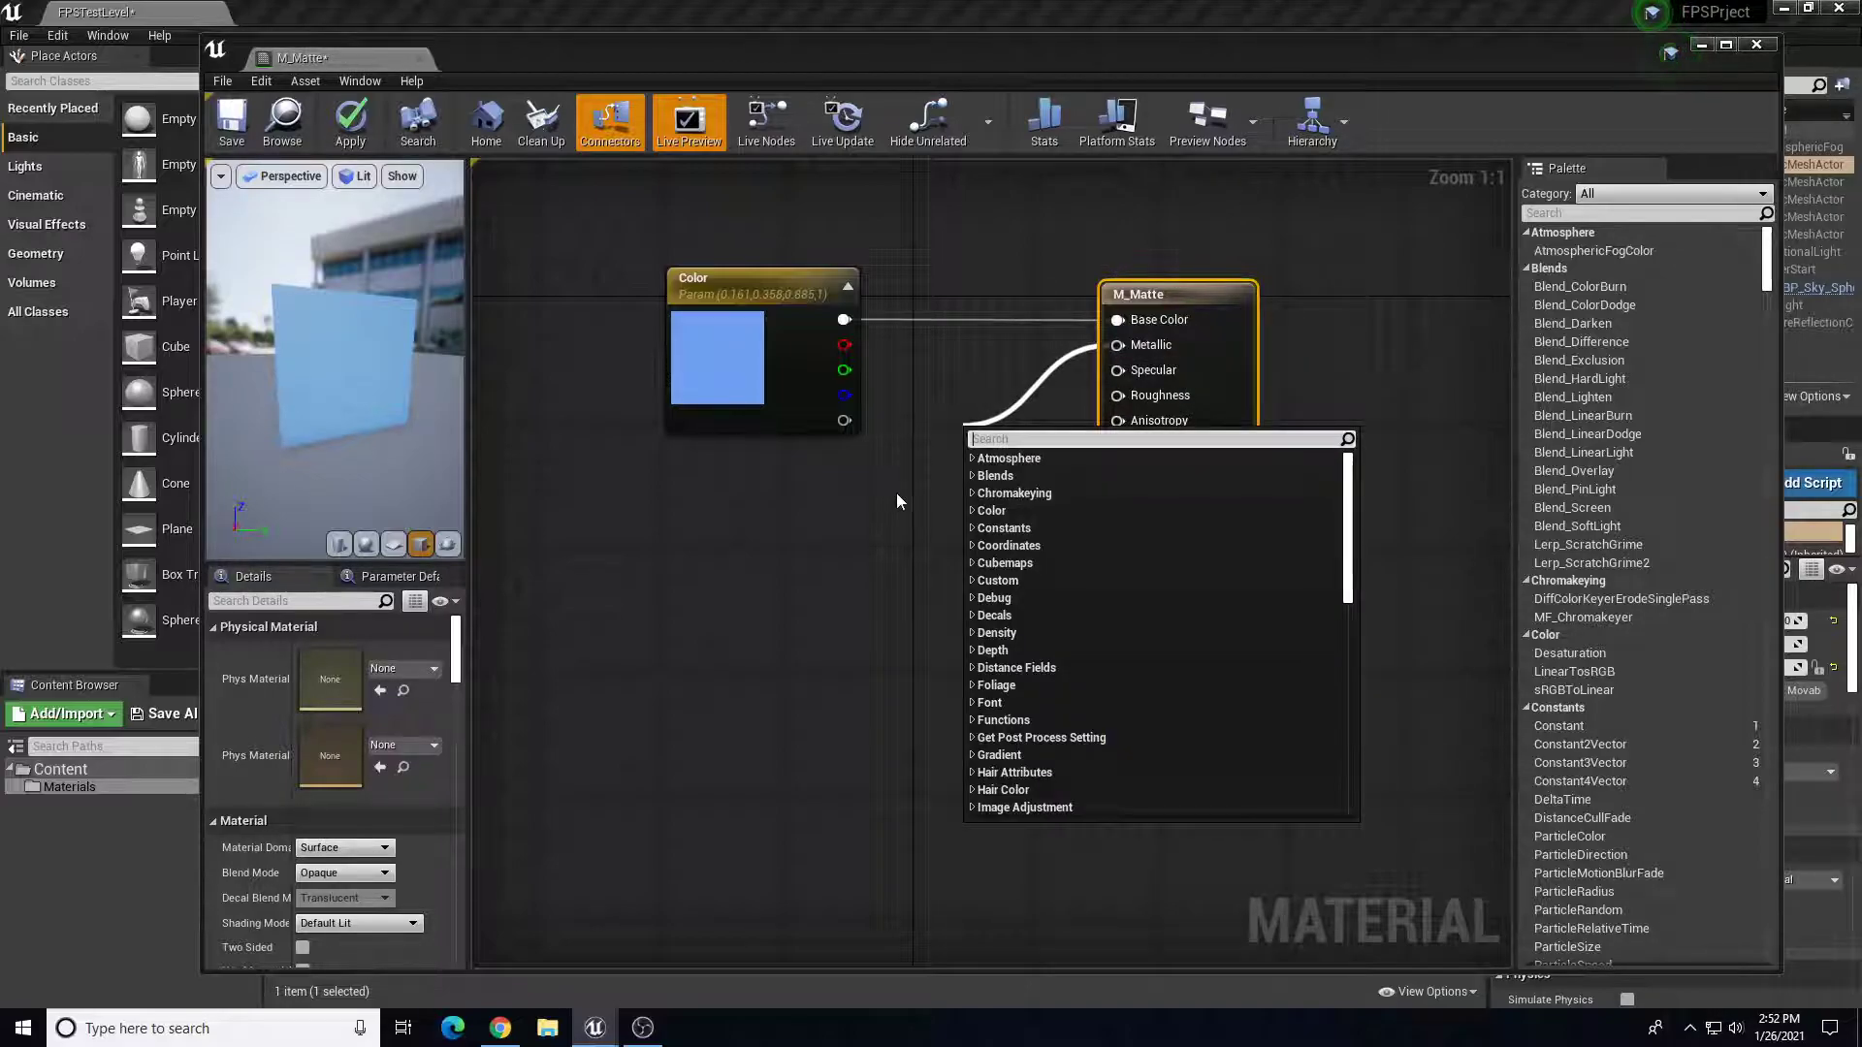
type("constant")
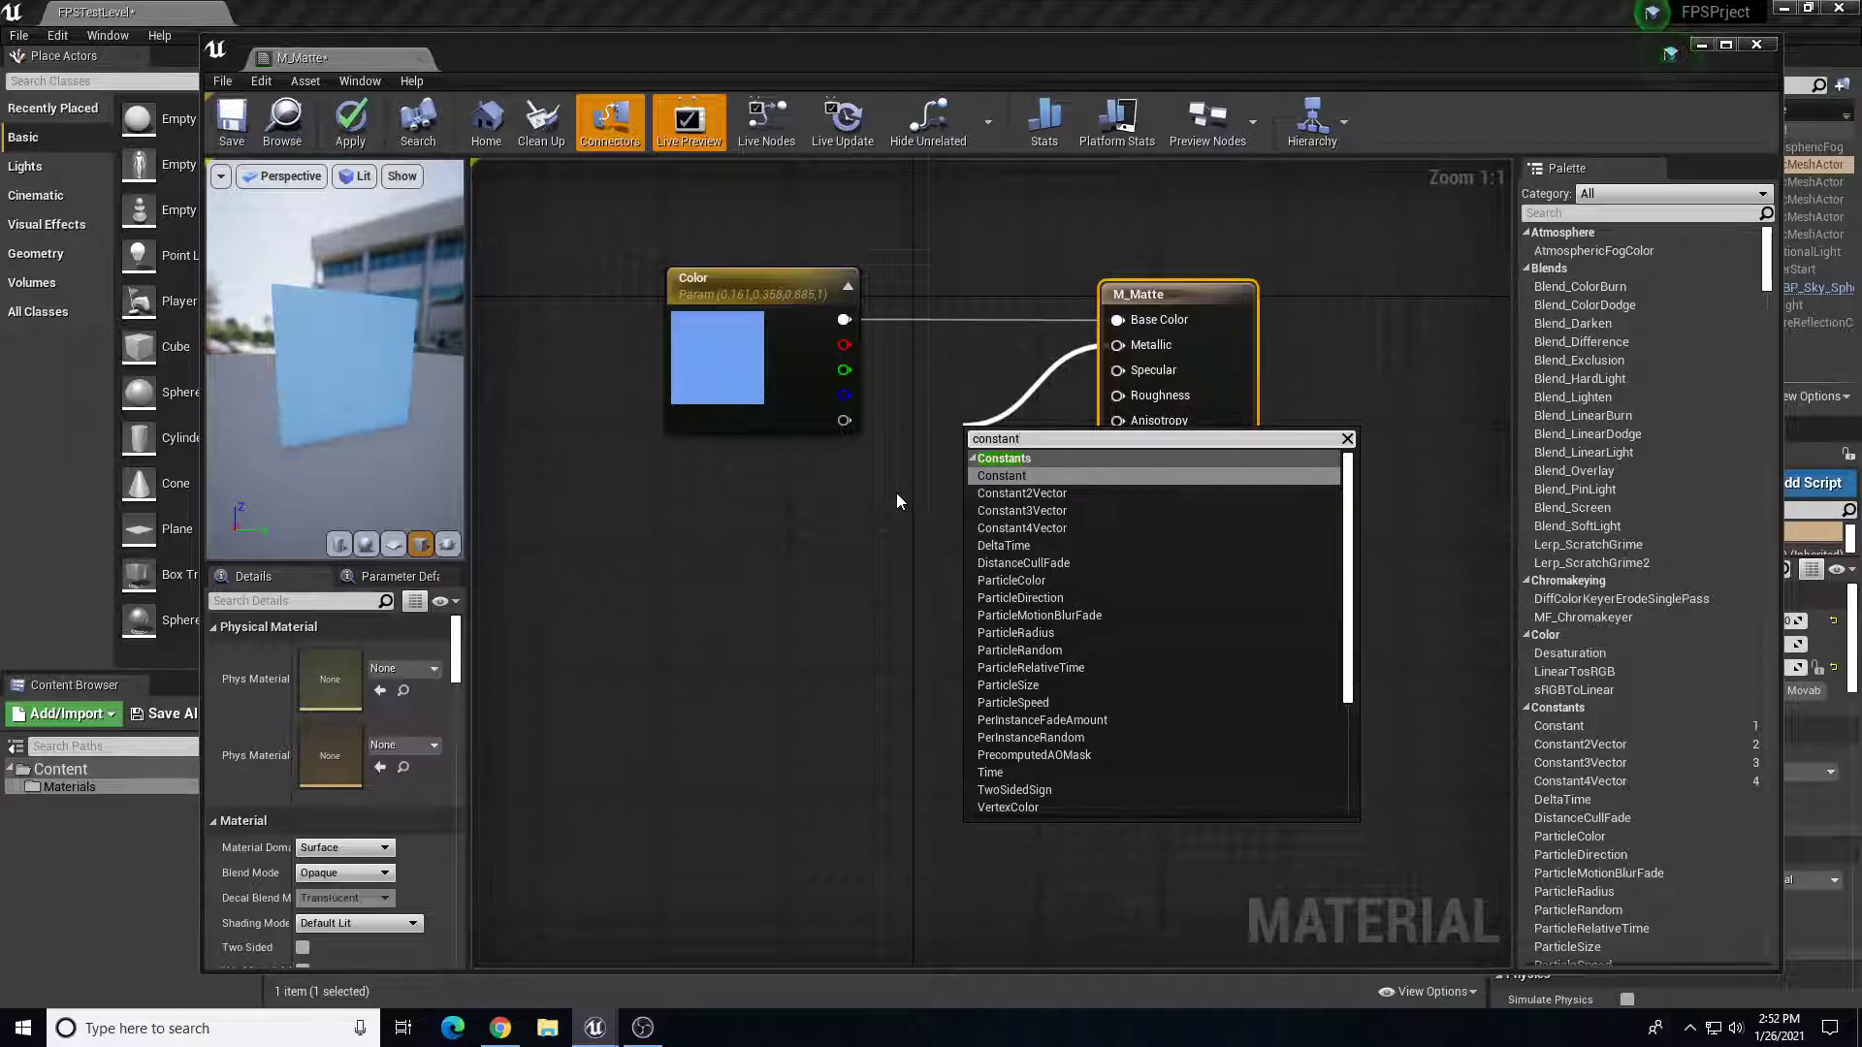
left_click(1018, 479)
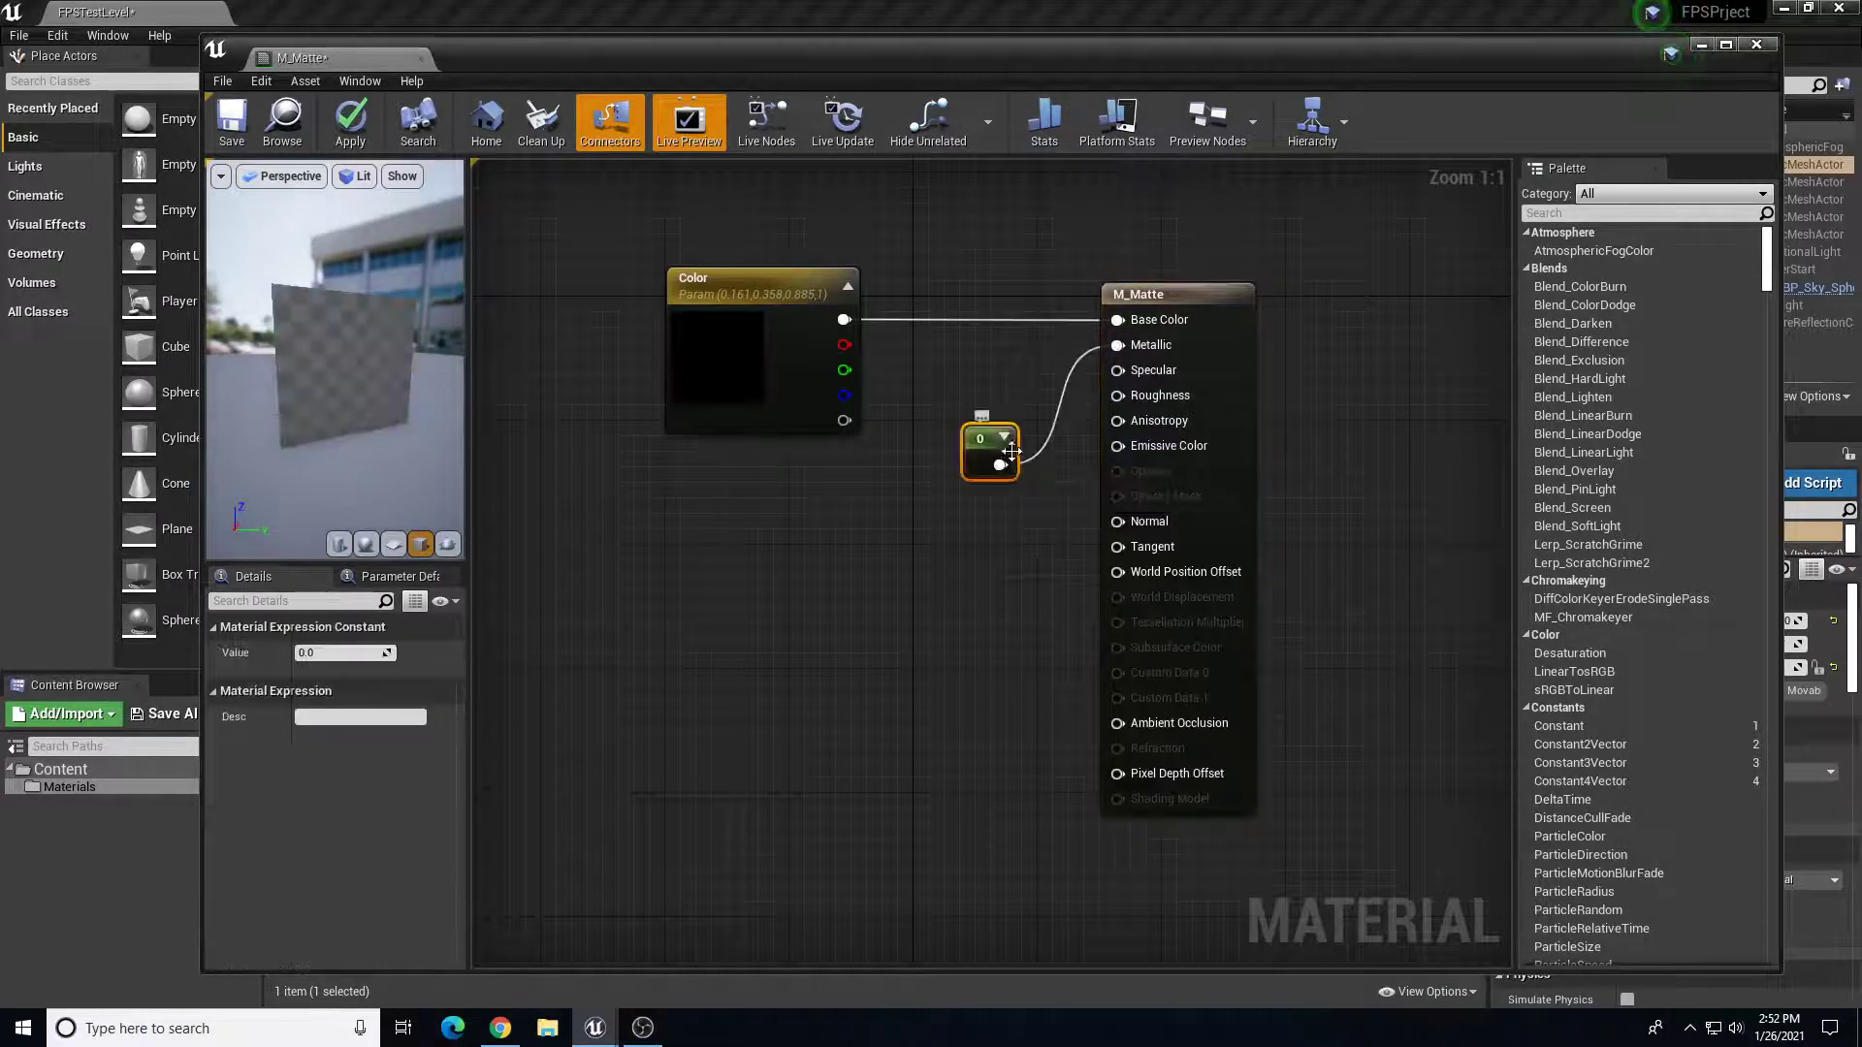
key("Delete")
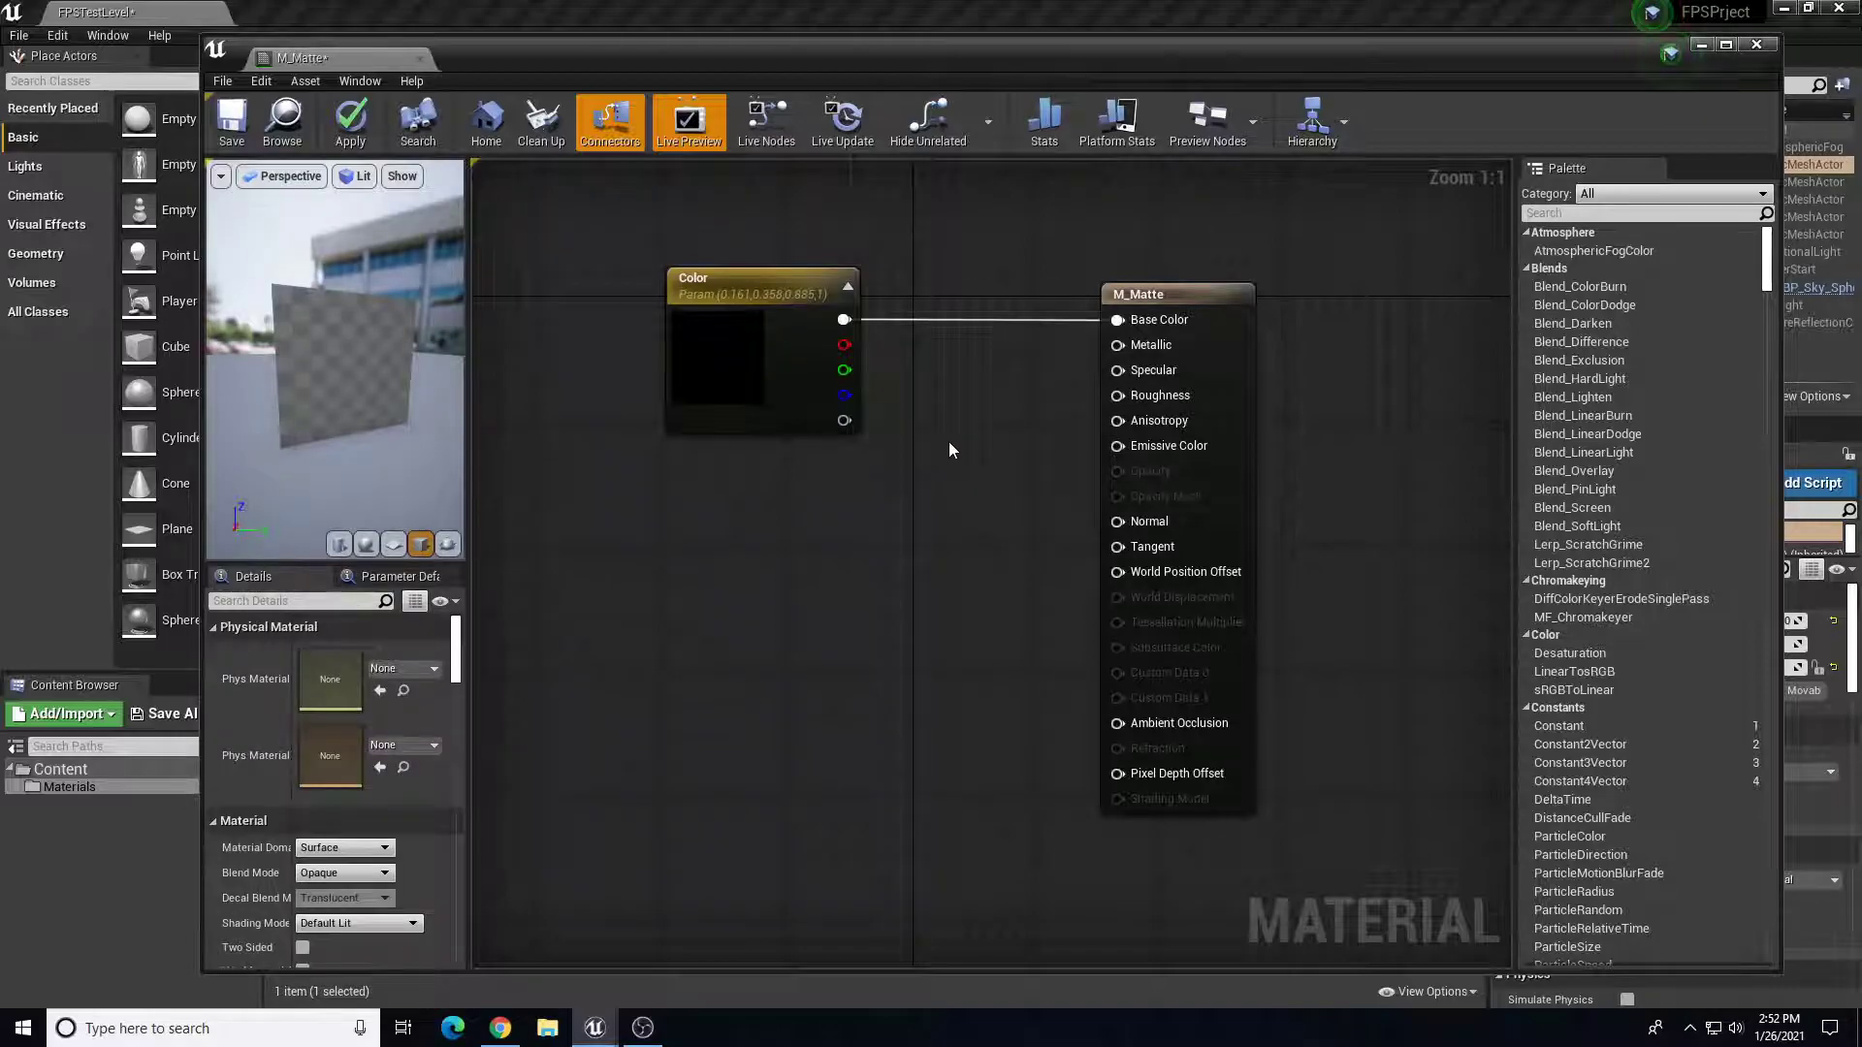
- Place a standalone Constant node, connect its output to Metallic, and delete it
right_click(948, 441)
type("constant")
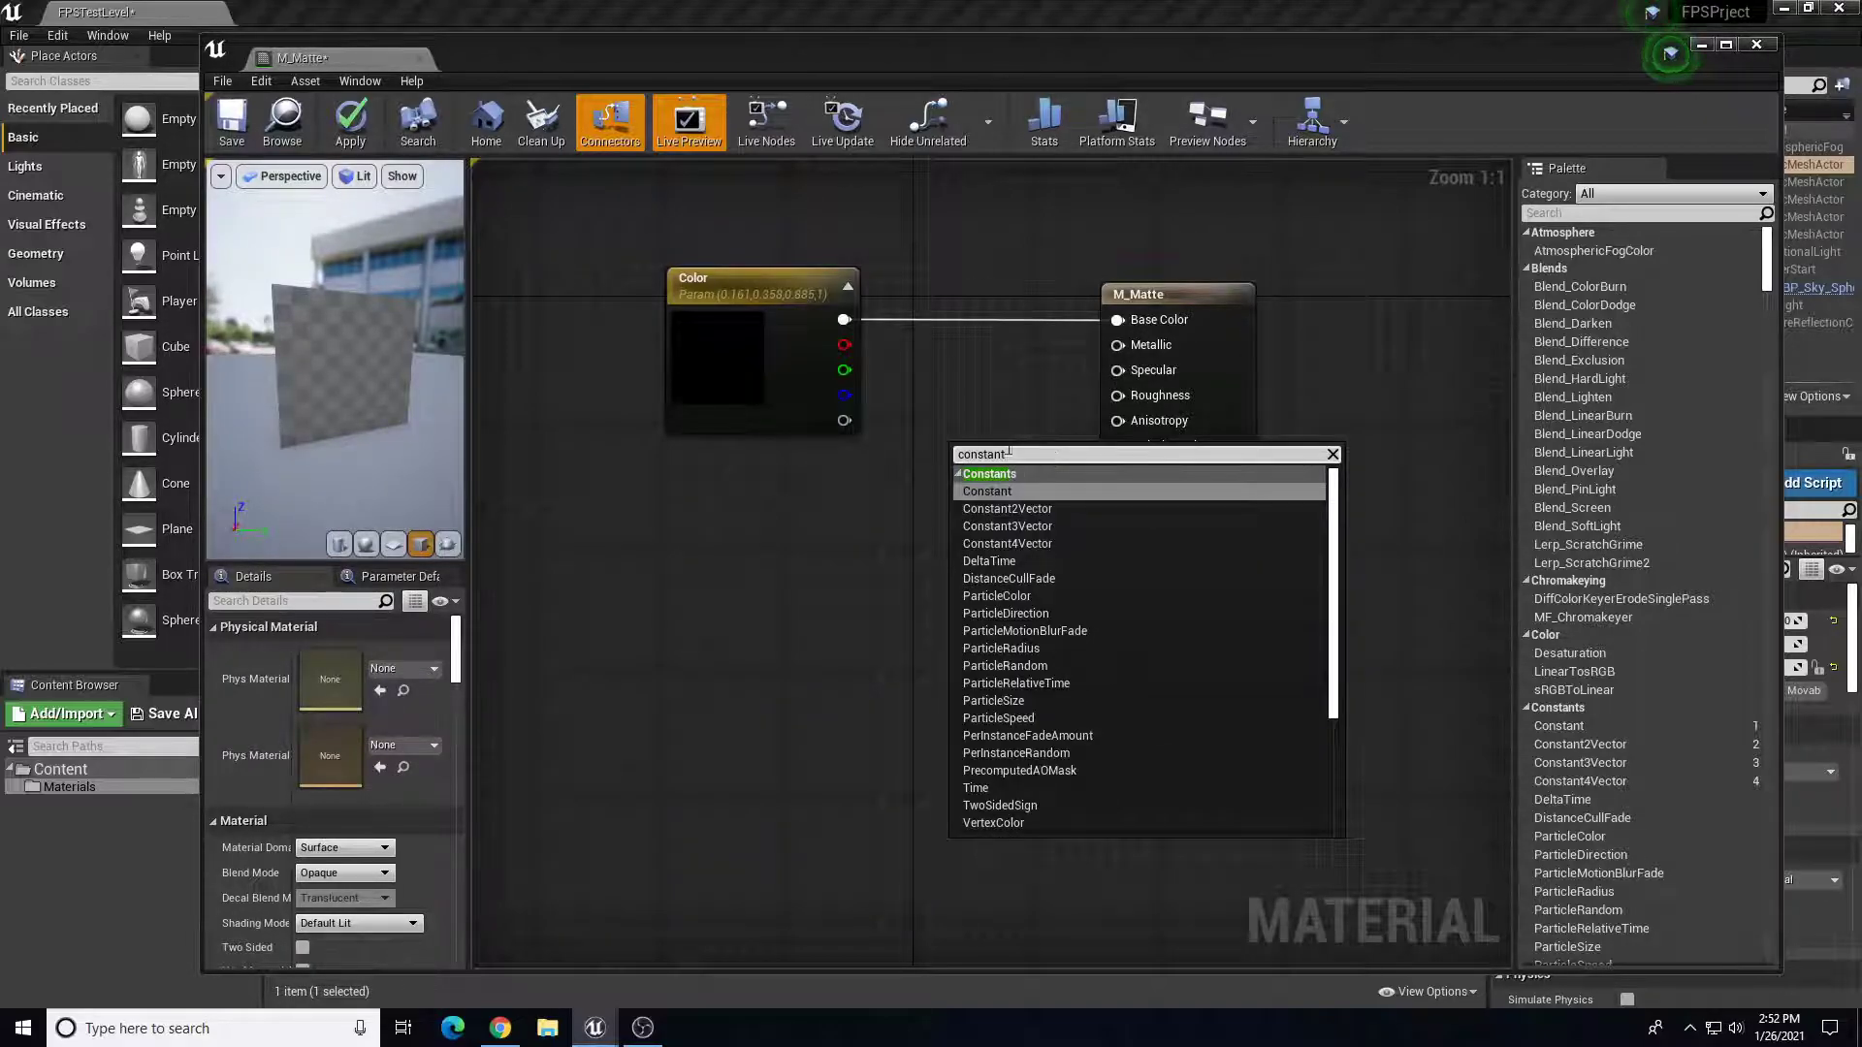
left_click(967, 492)
left_click_drag(987, 479, 955, 407)
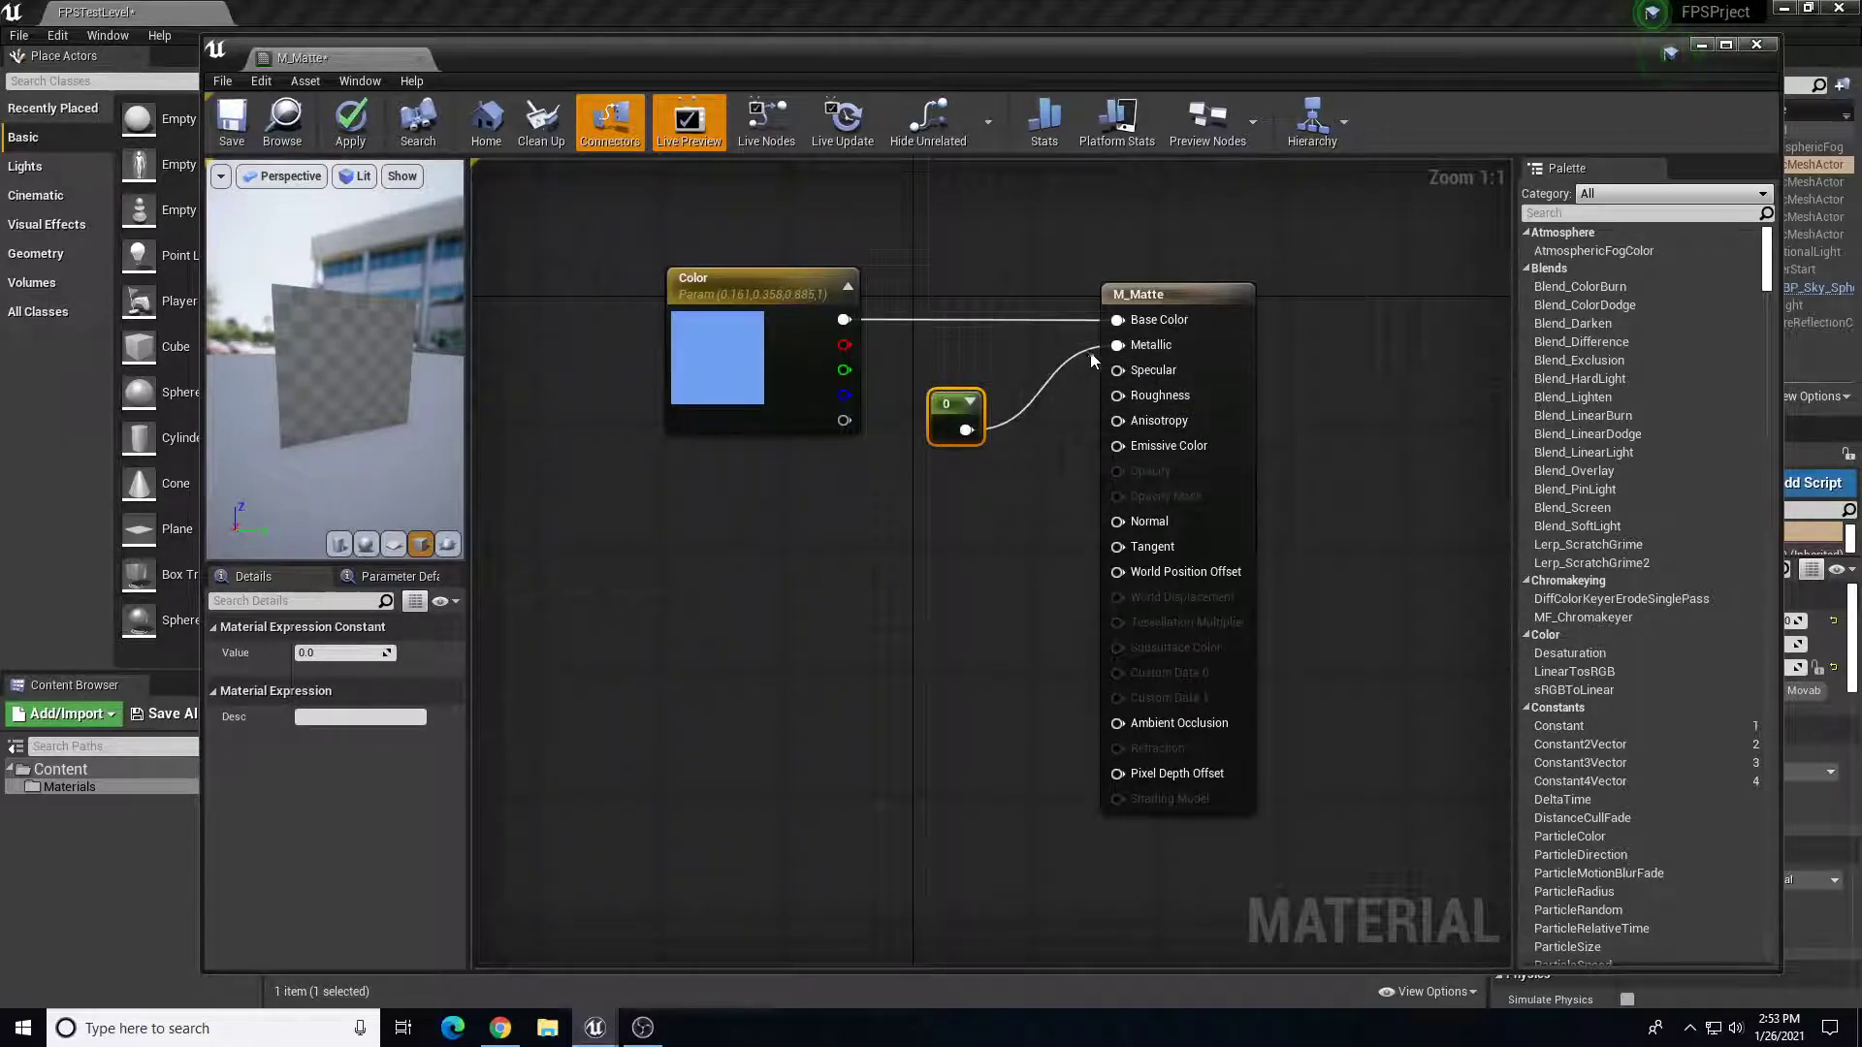
key("Delete")
- Create one Constant node from the Metallic input and a second unconnected one below it, and delete both
left_click_drag(1117, 345, 960, 444)
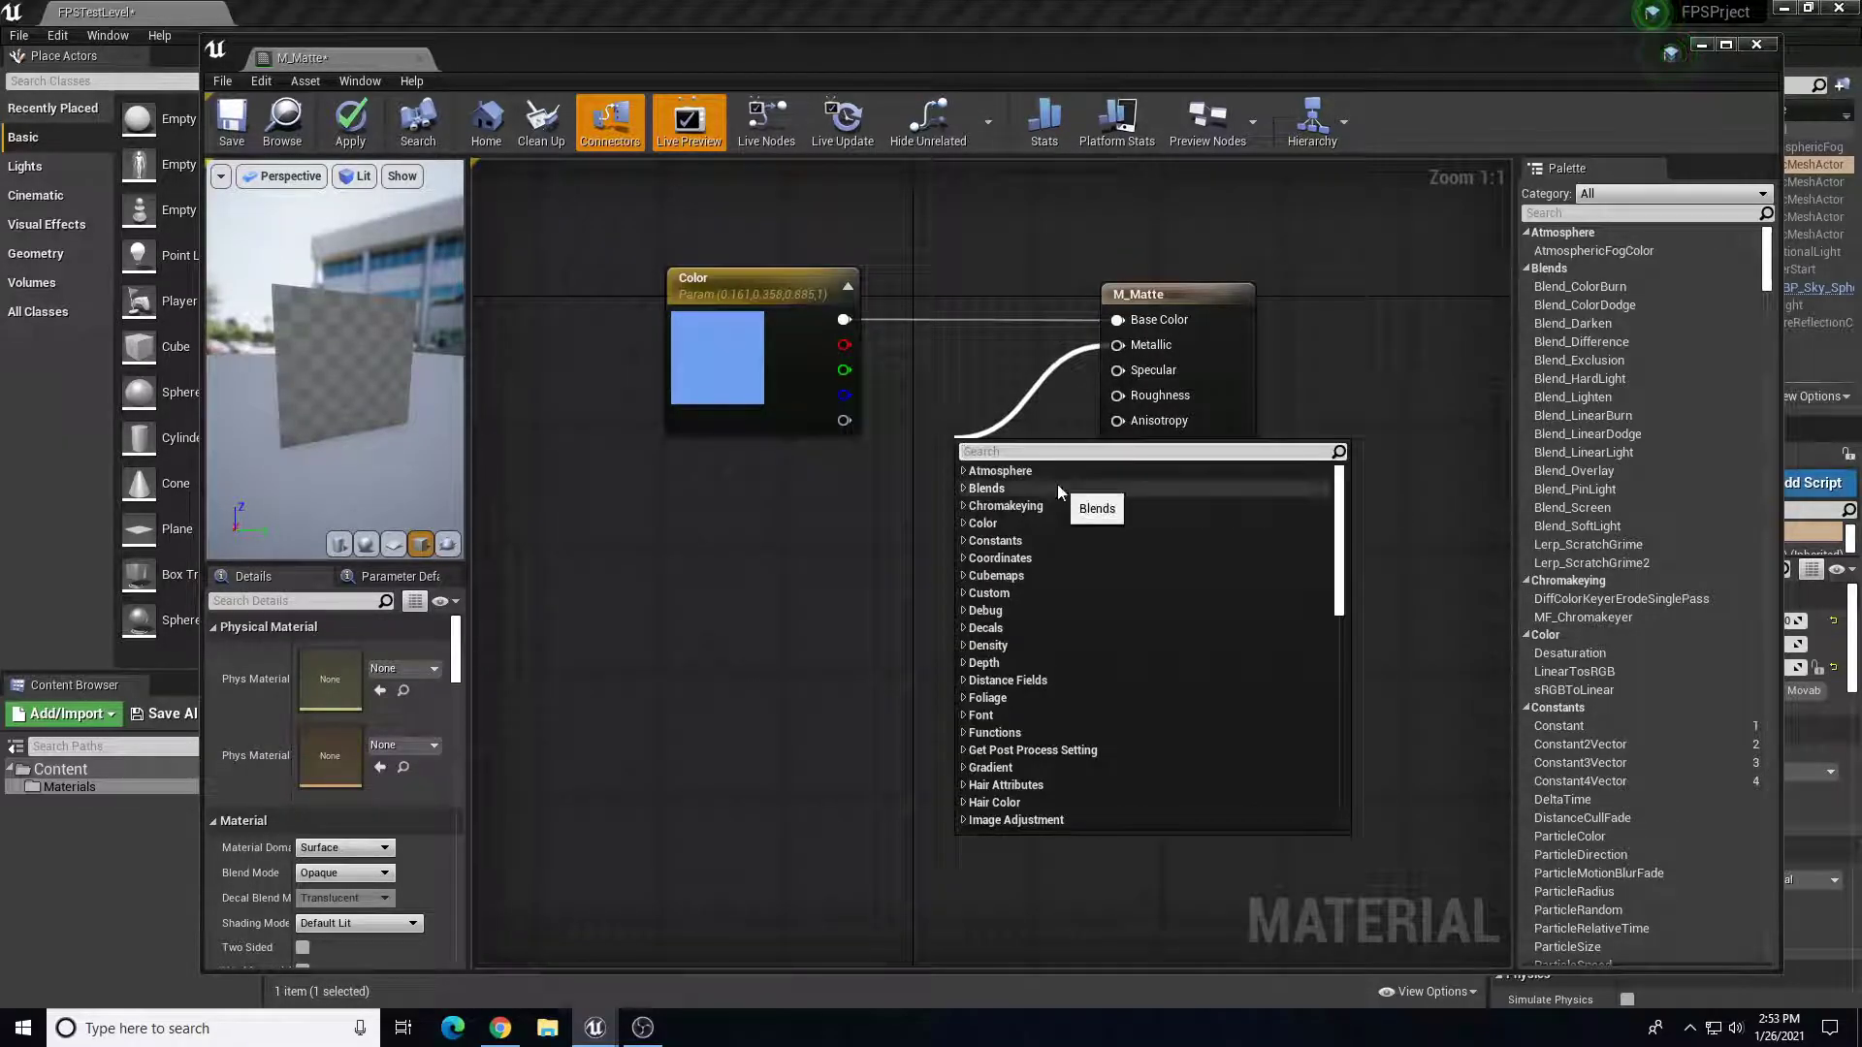
type("constant")
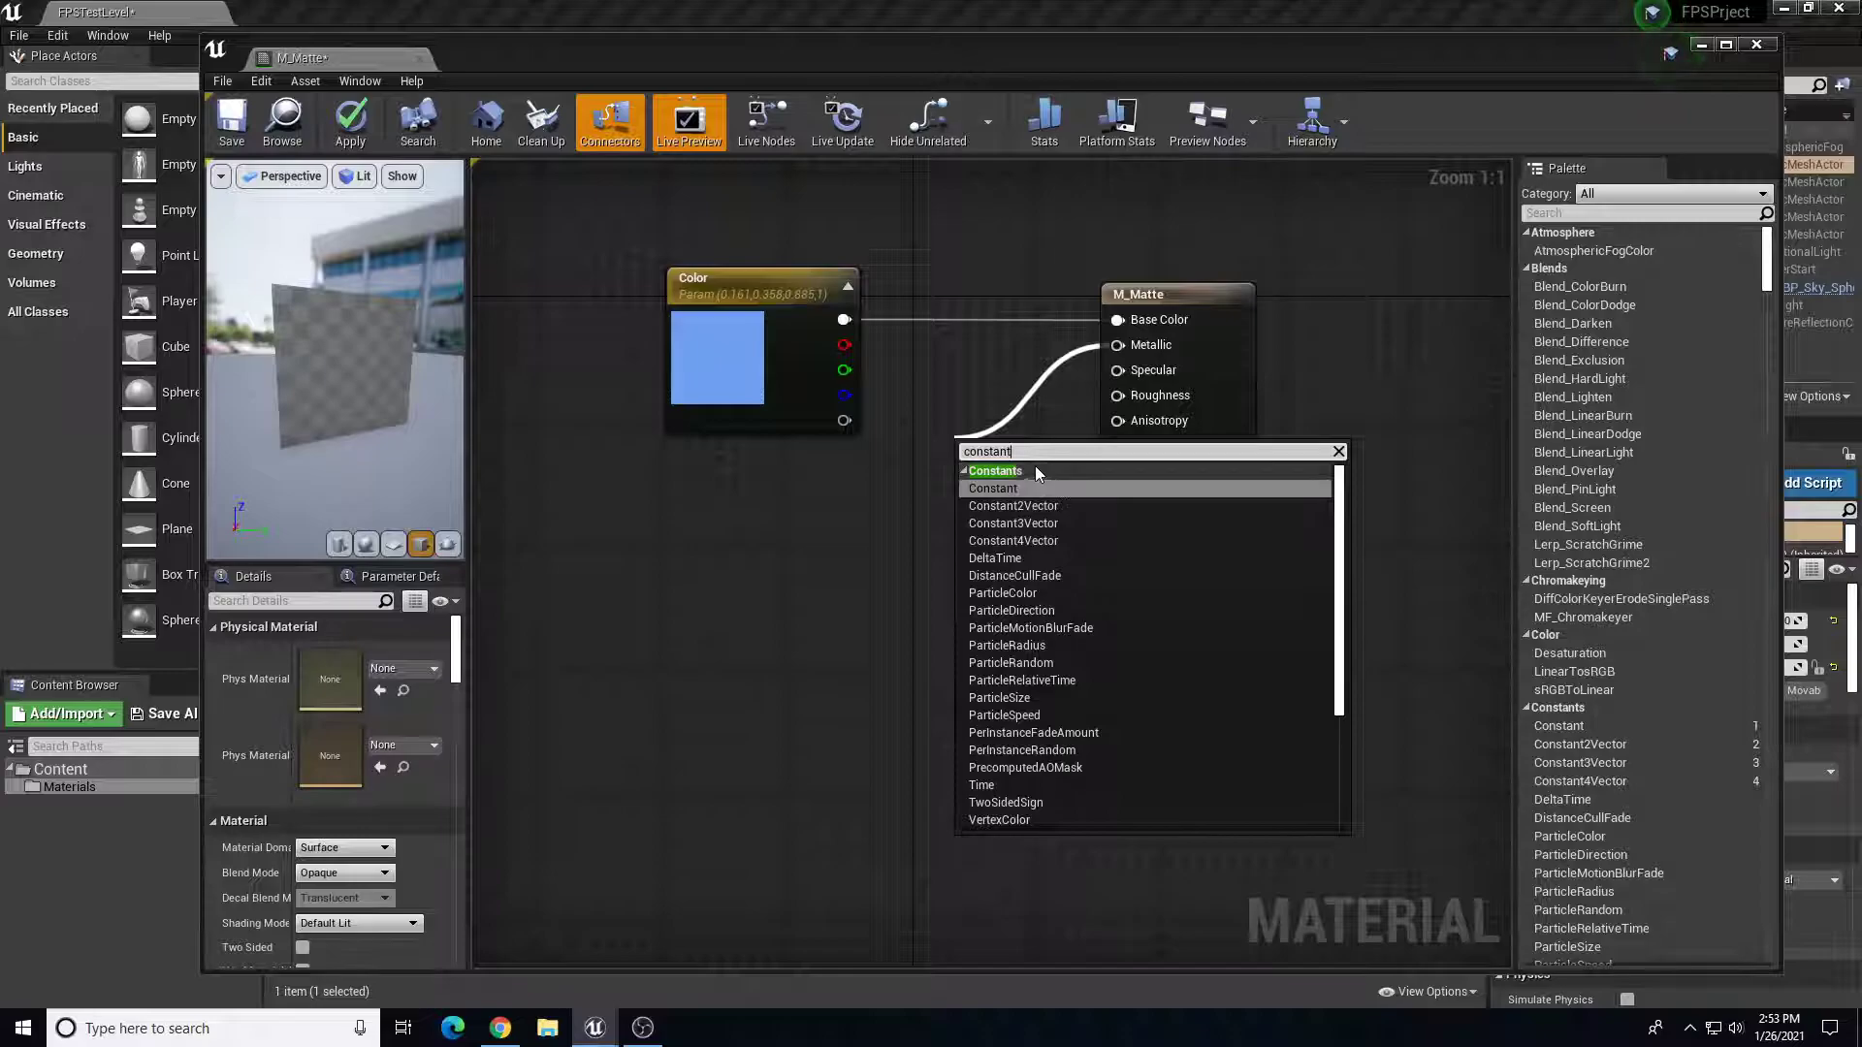
left_click(1017, 487)
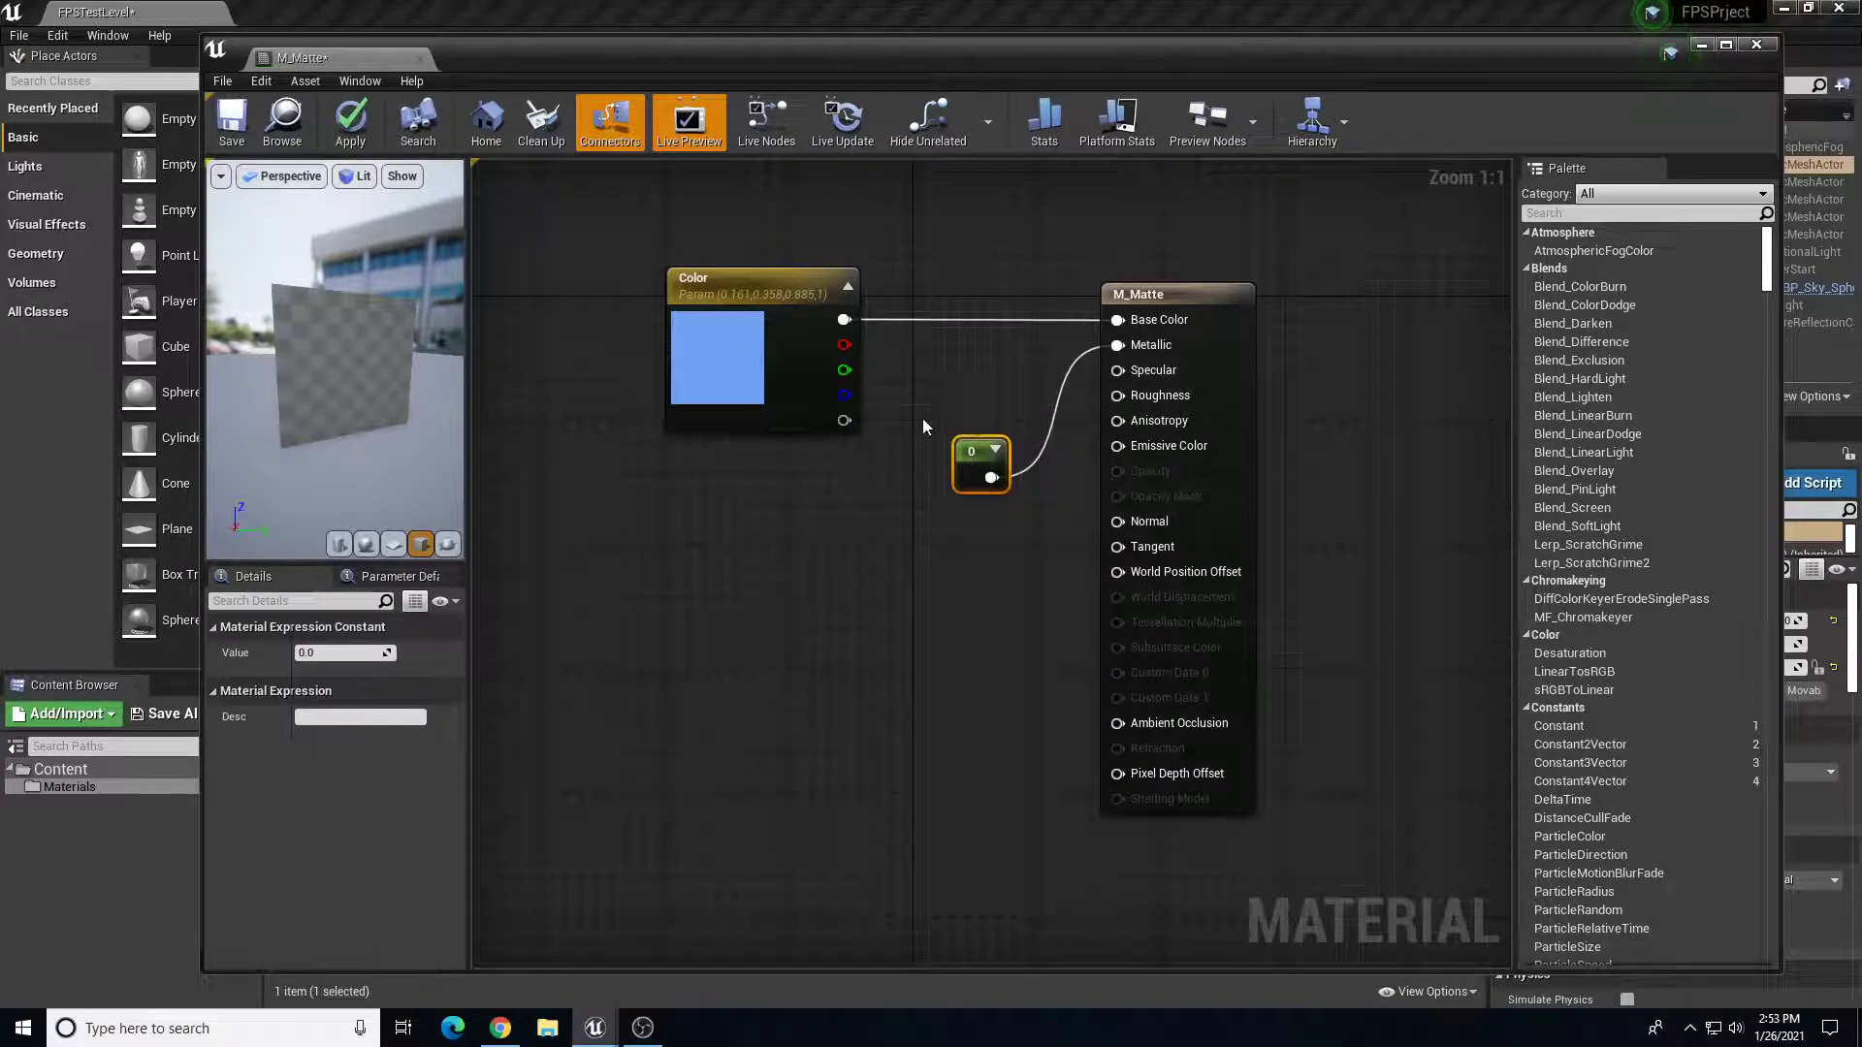
key("1")
left_click(899, 635)
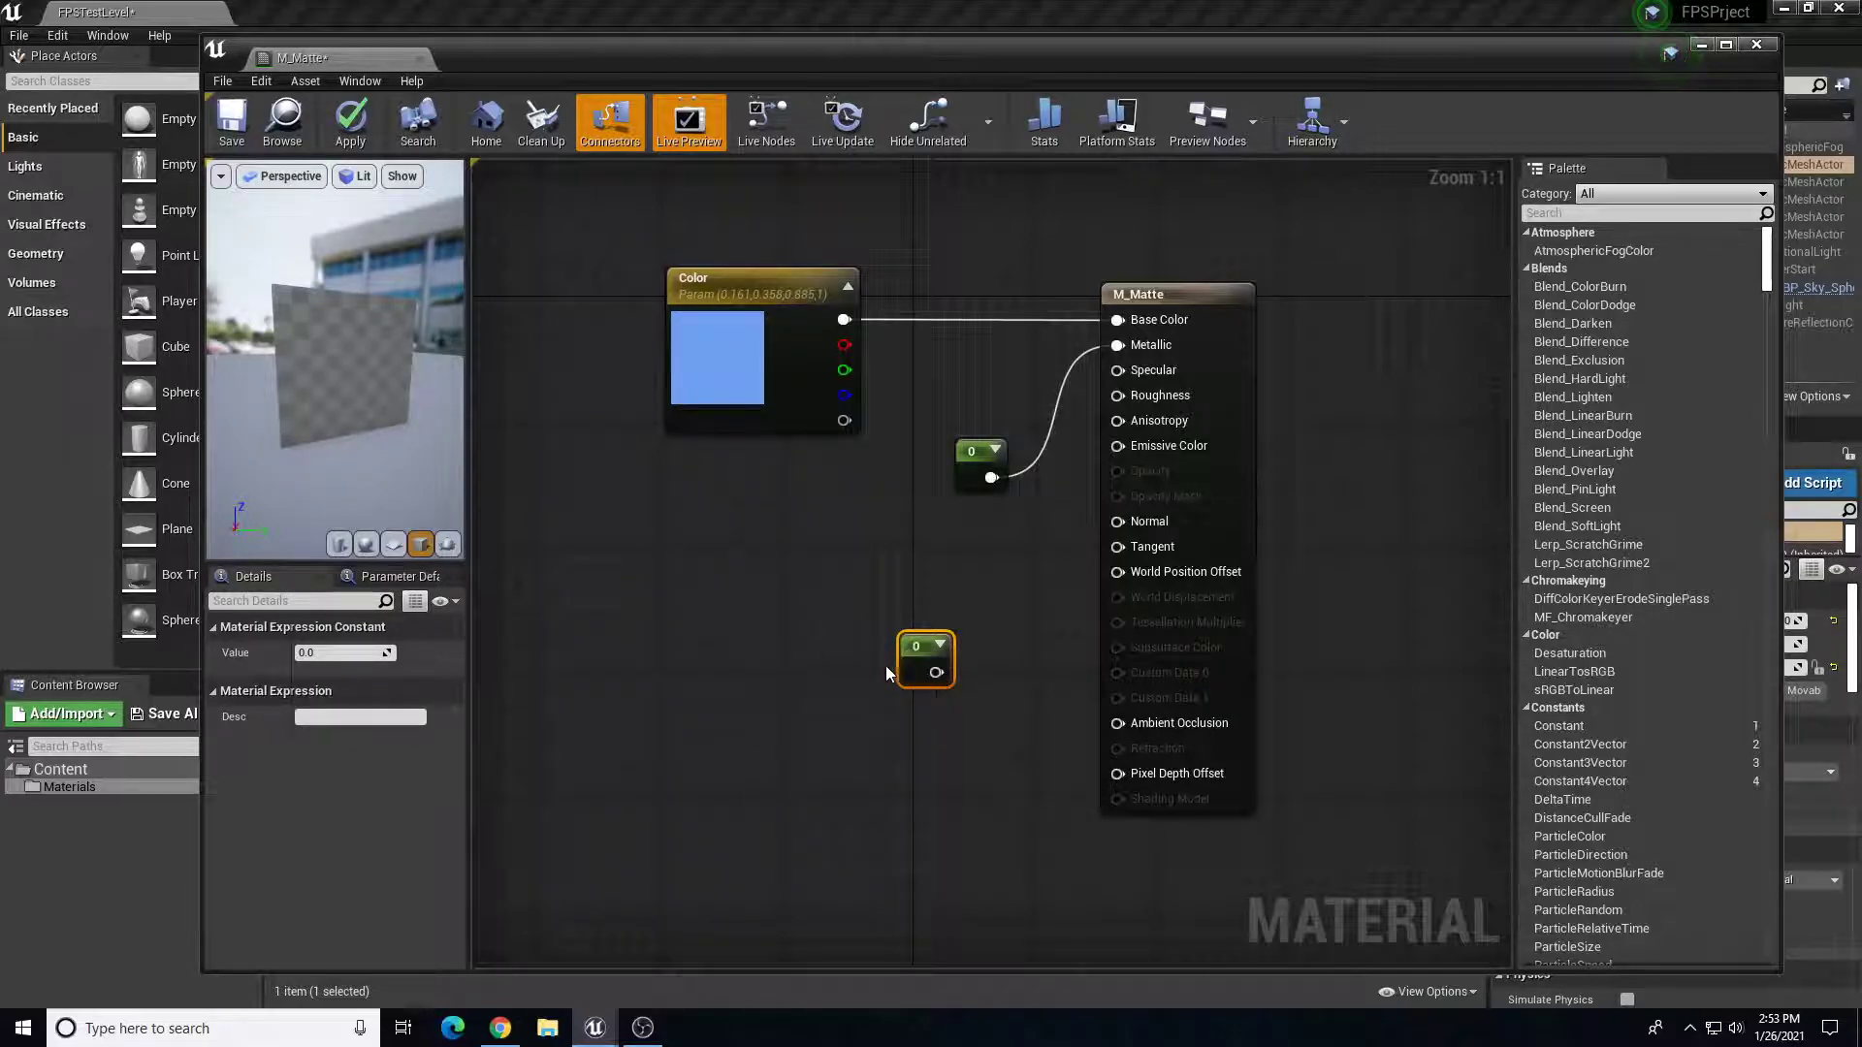
left_click_drag(913, 653, 893, 567)
key("Delete")
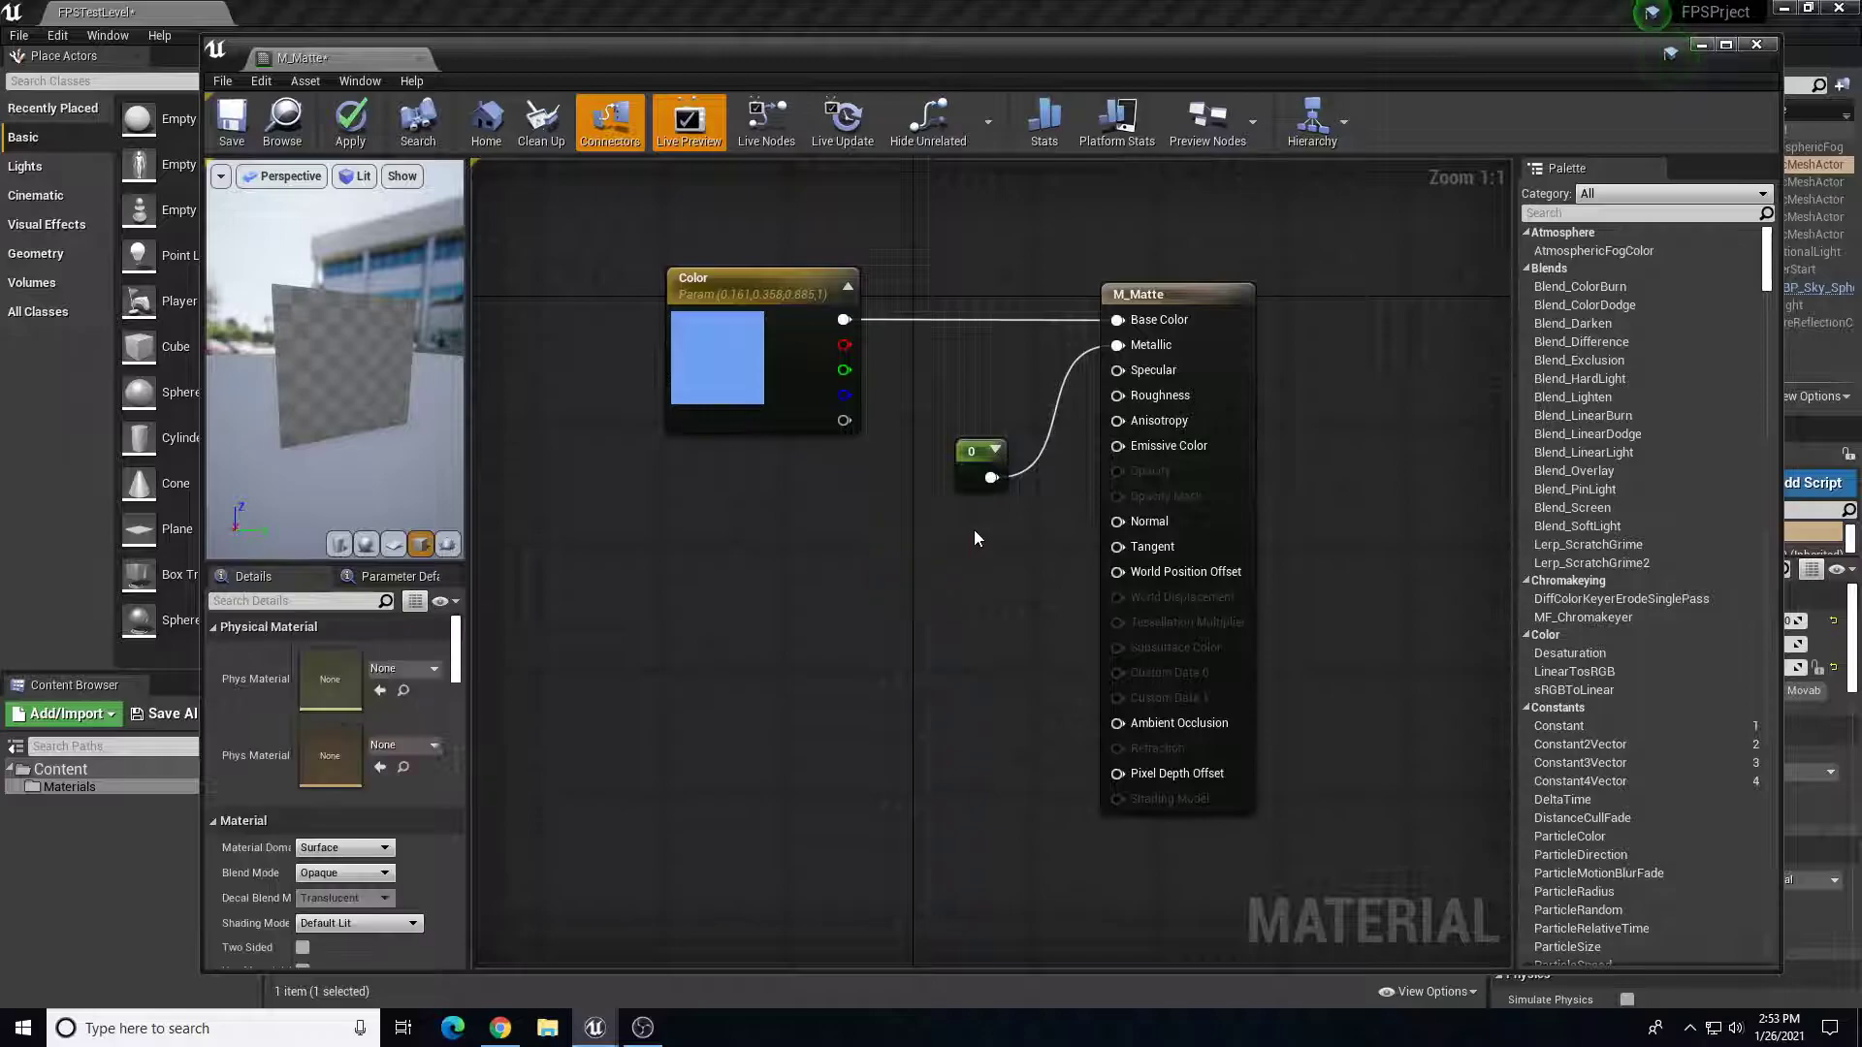
left_click(971, 458)
key("Delete")
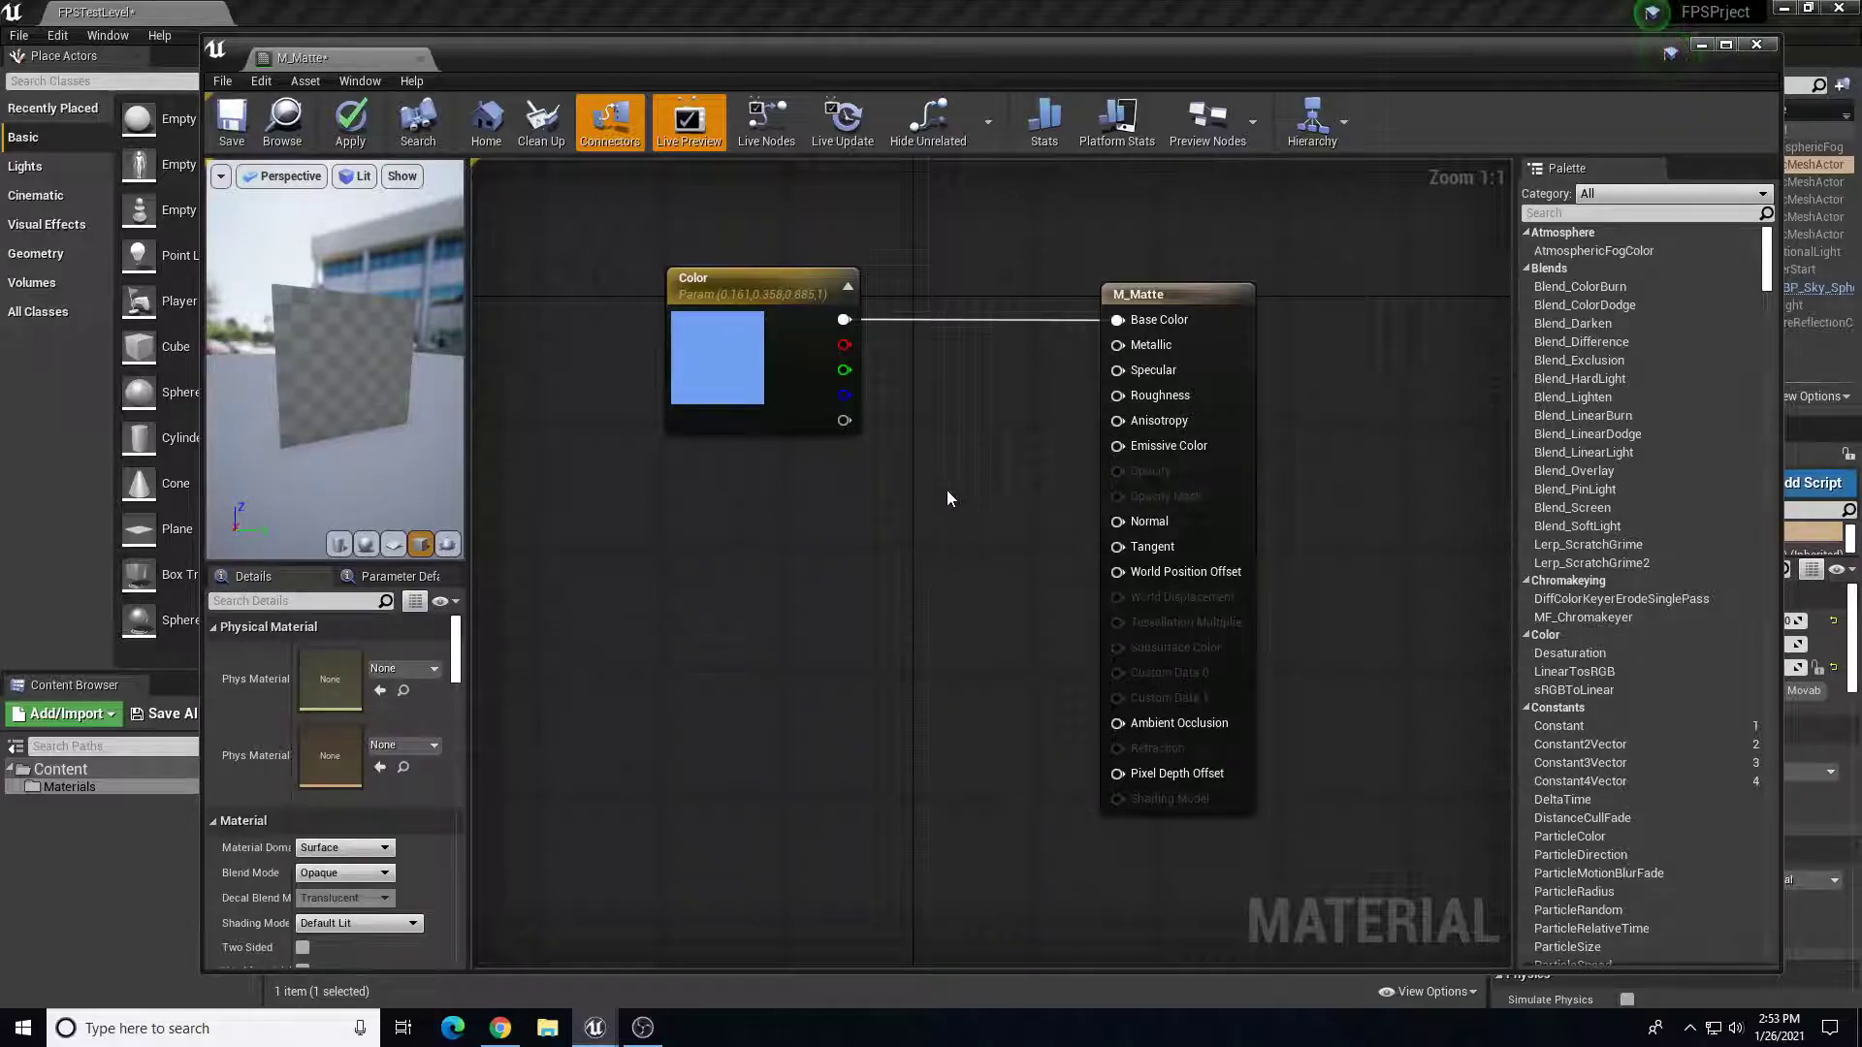
- Add unconnected Constant, Constant2Vector, Constant3Vector and Constant4Vector nodes in a column beside M_Matte, and select the Constant3Vector
left_click(944, 491)
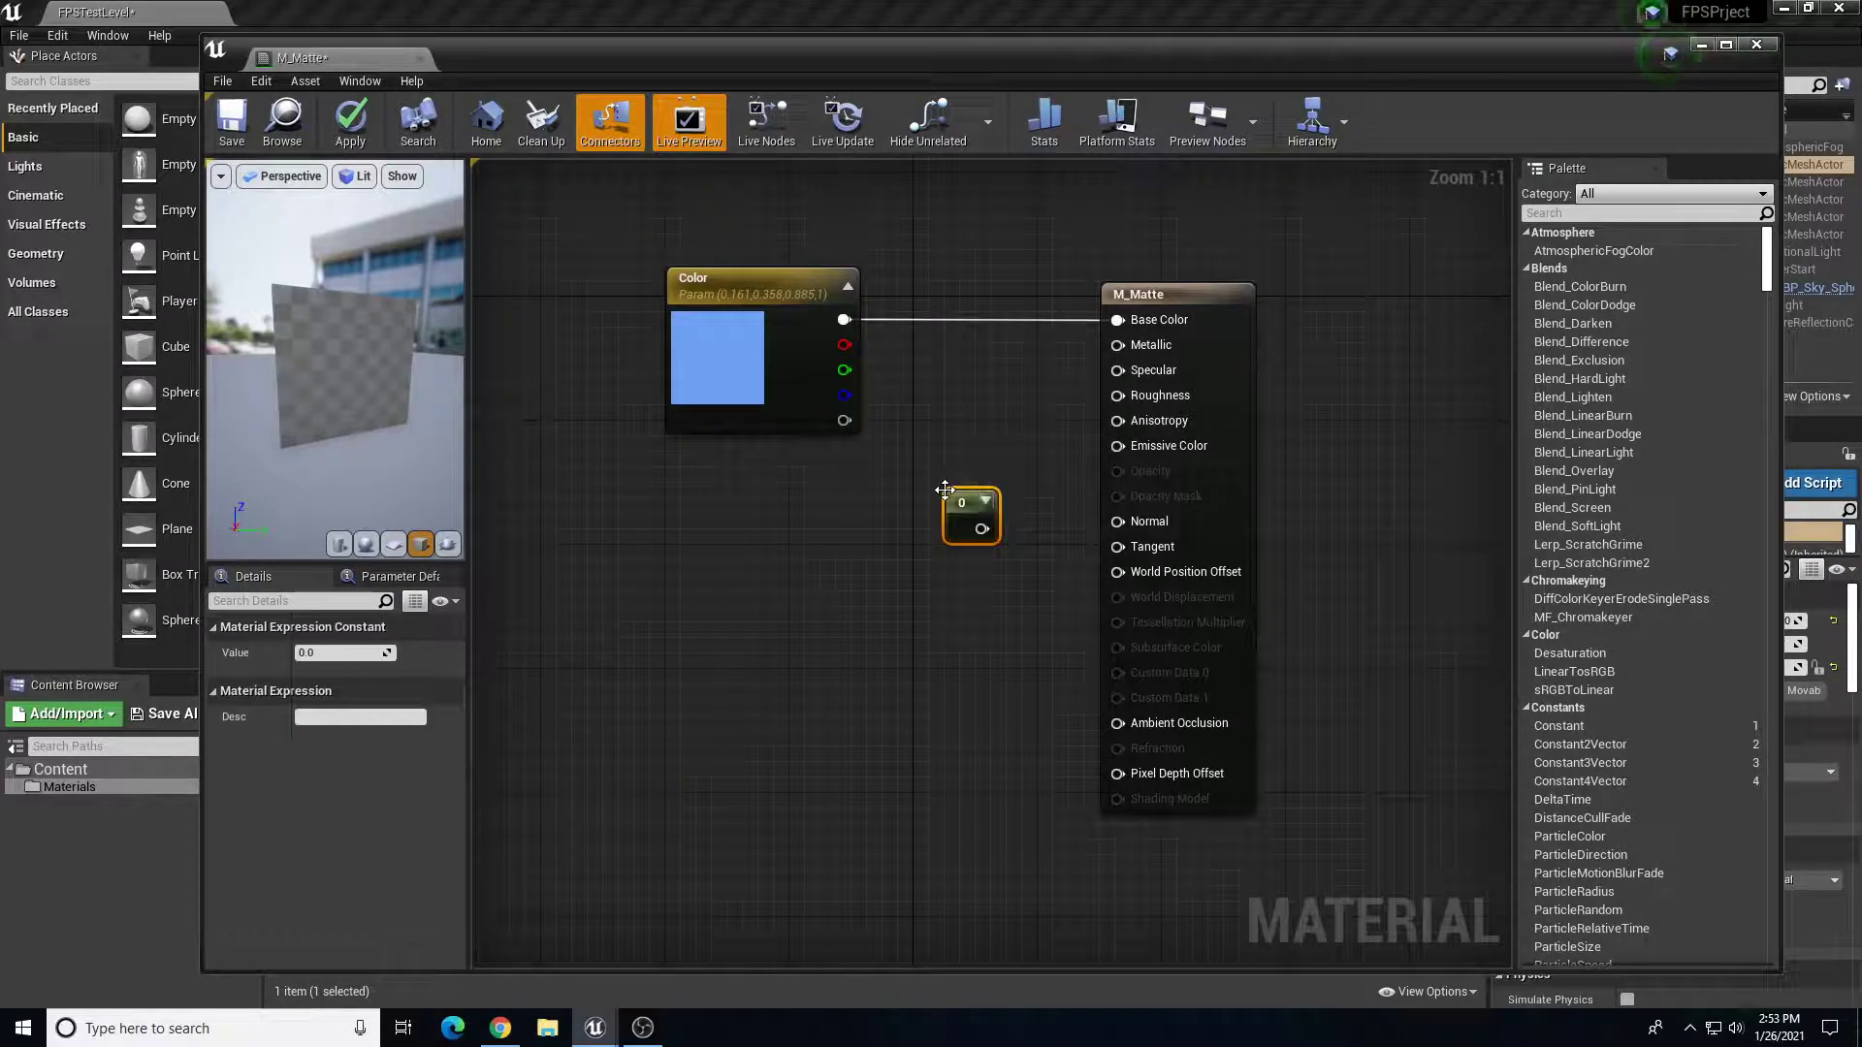
left_click(877, 620)
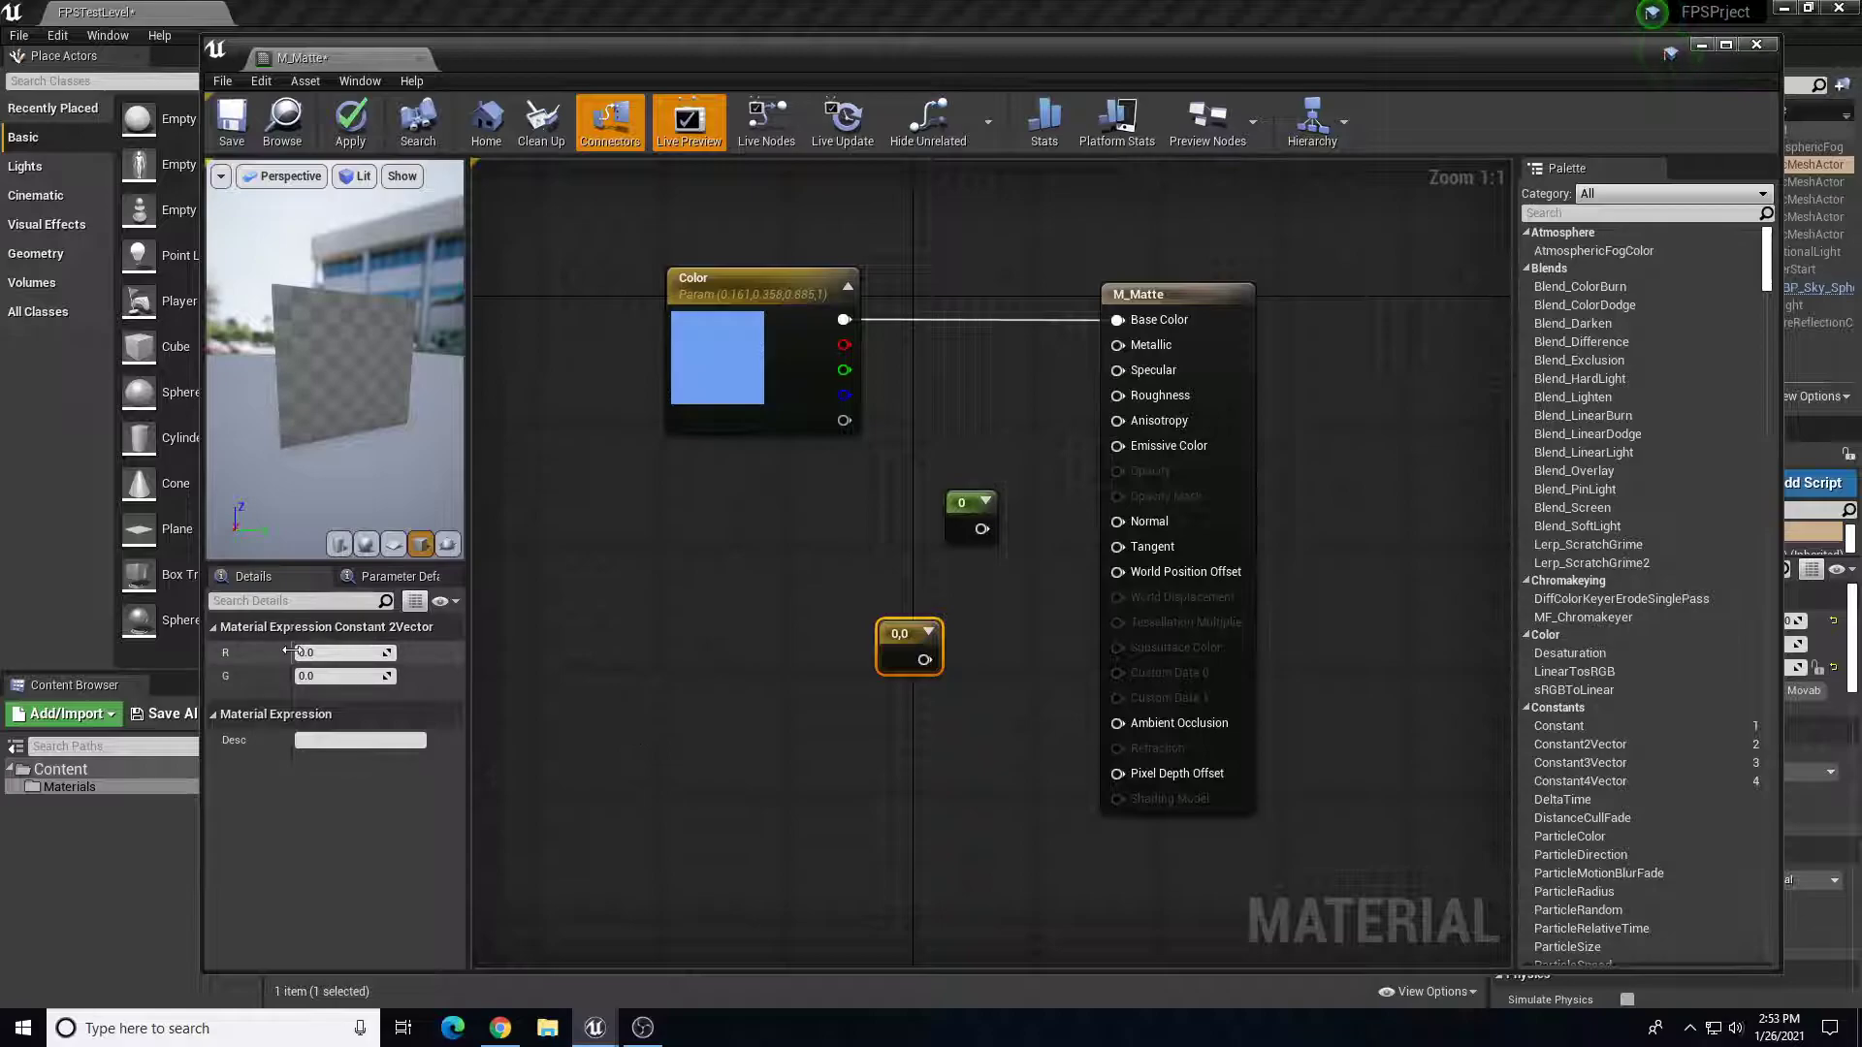
left_click_drag(901, 635, 969, 576)
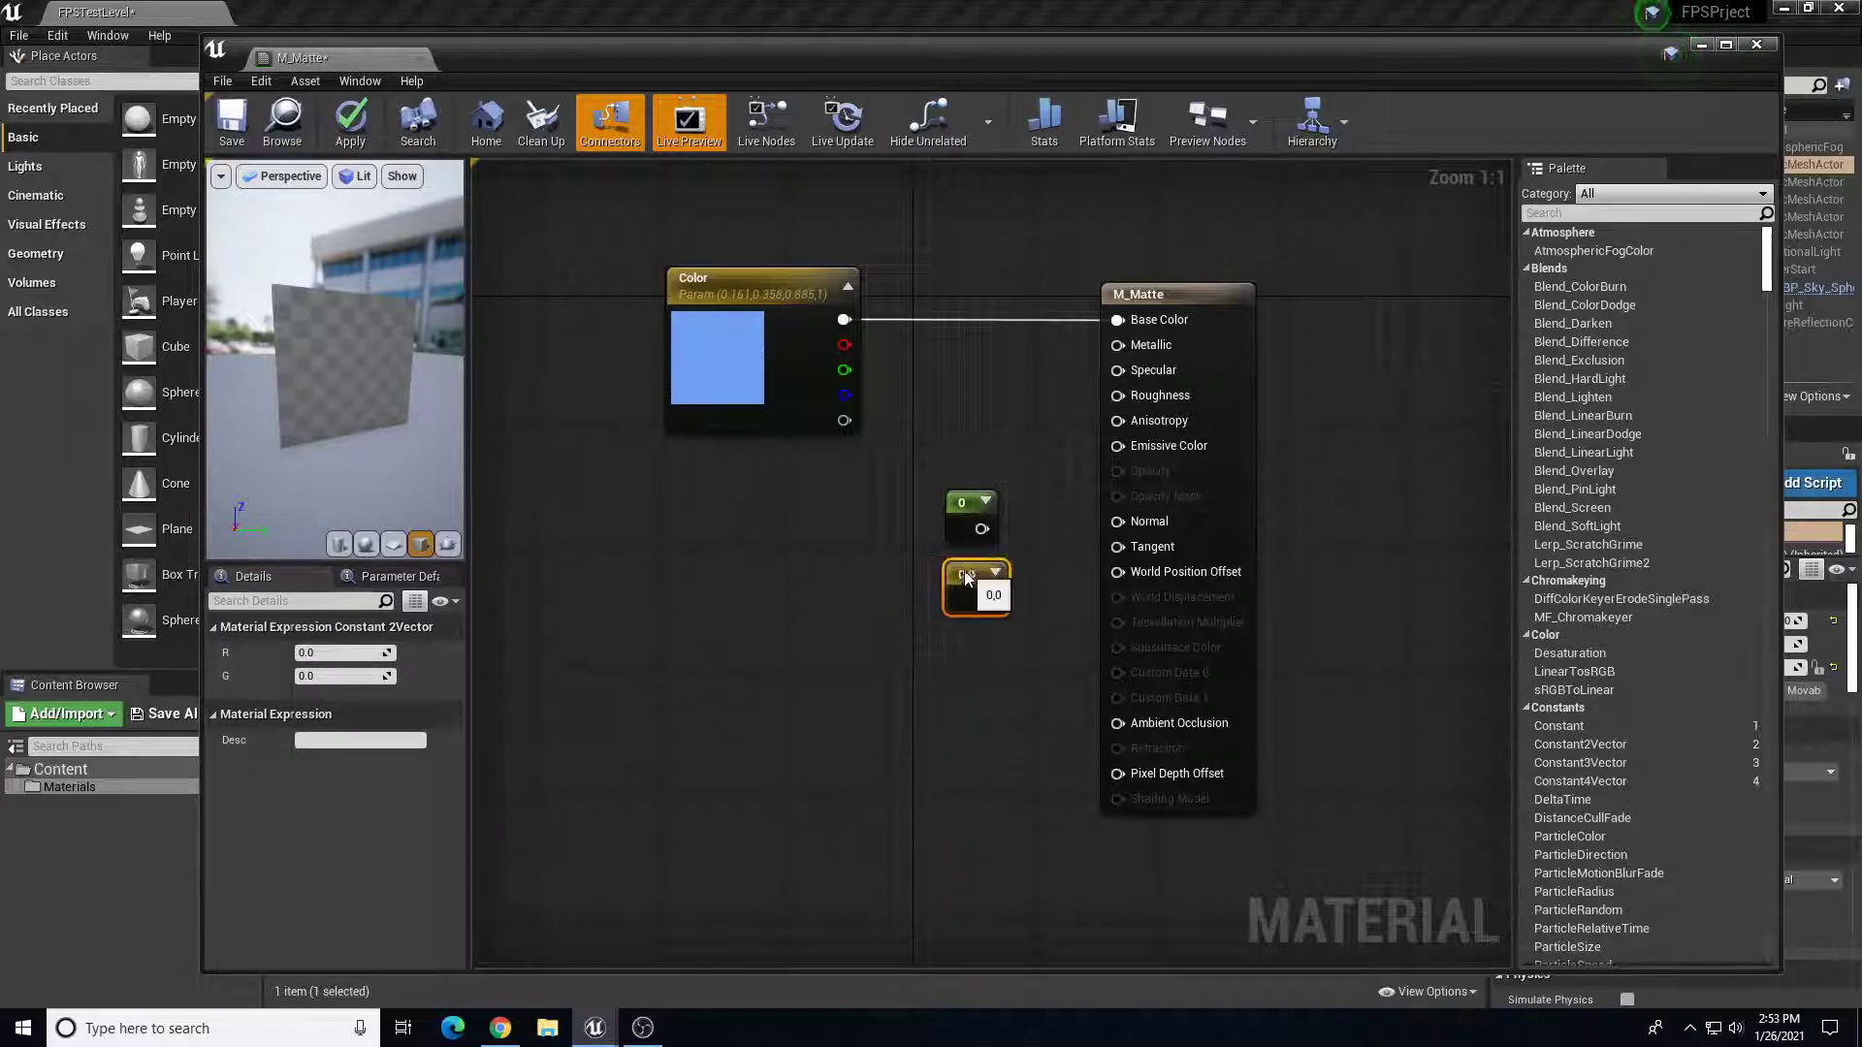
left_click(939, 677)
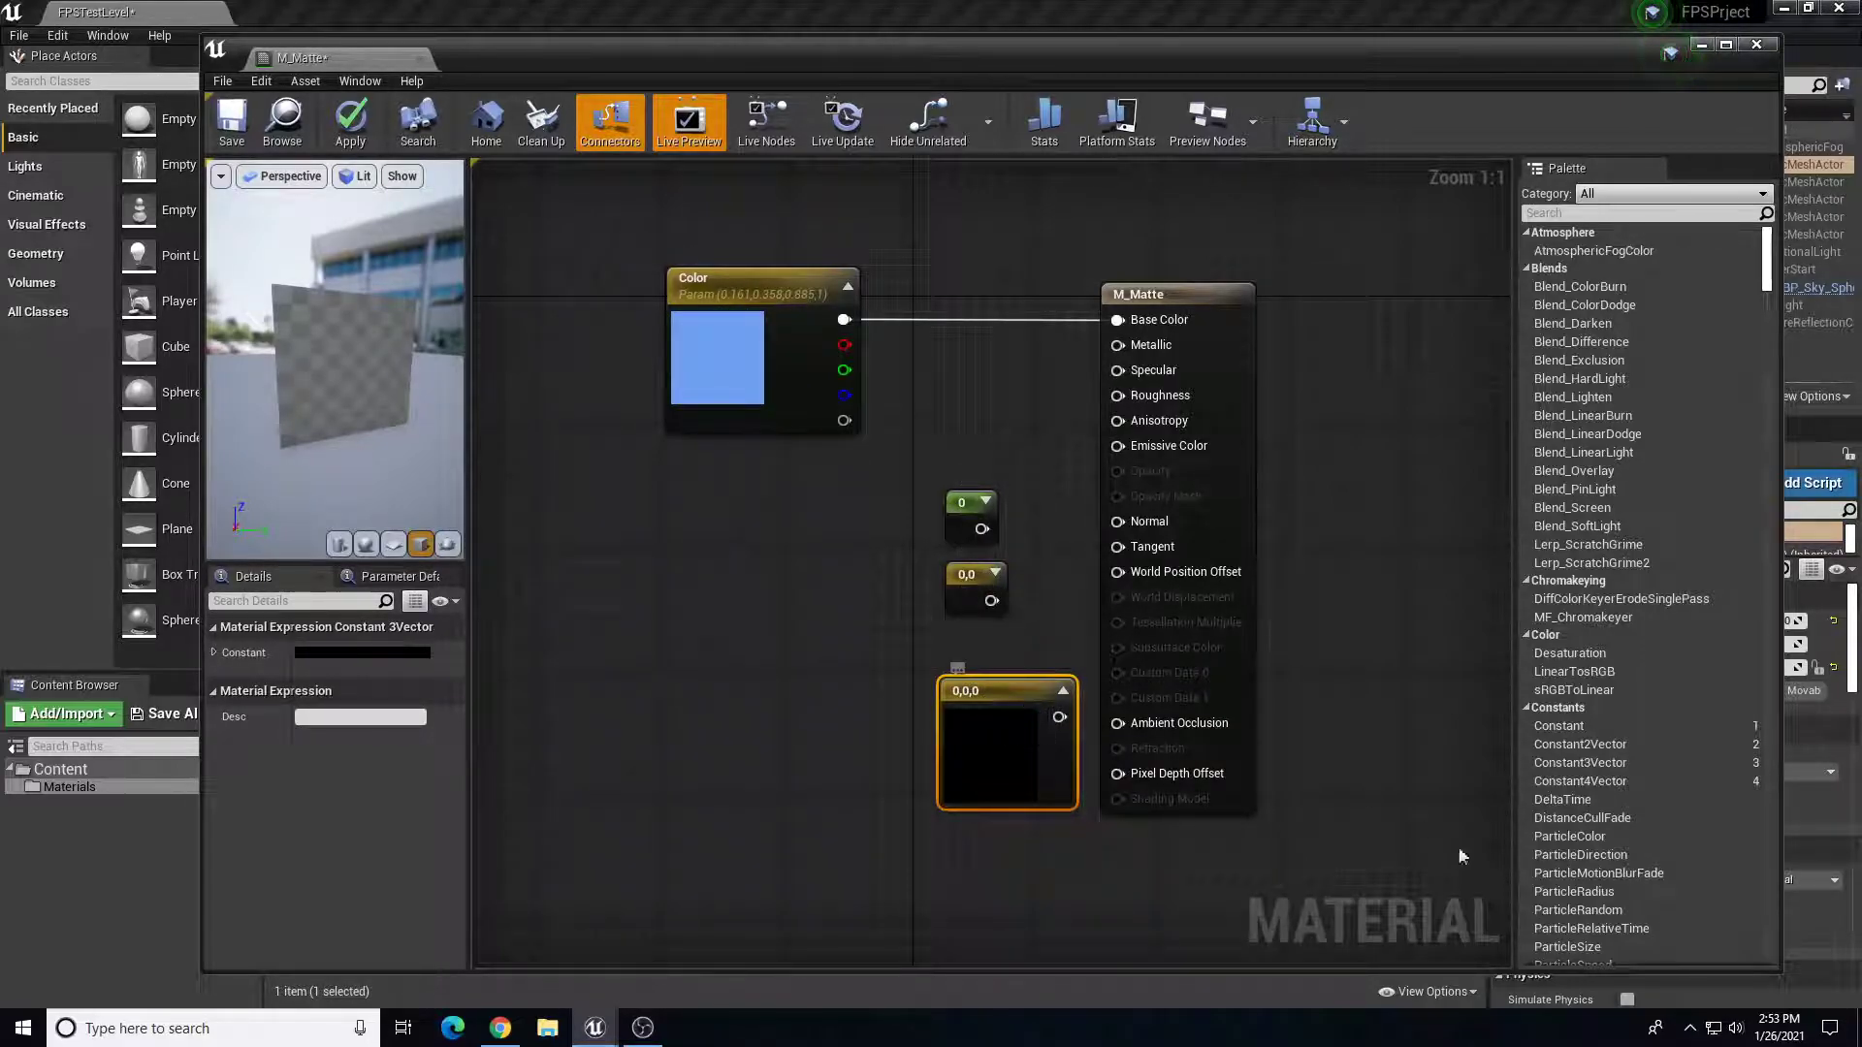
left_click(943, 883)
left_click_drag(1005, 898, 1005, 855)
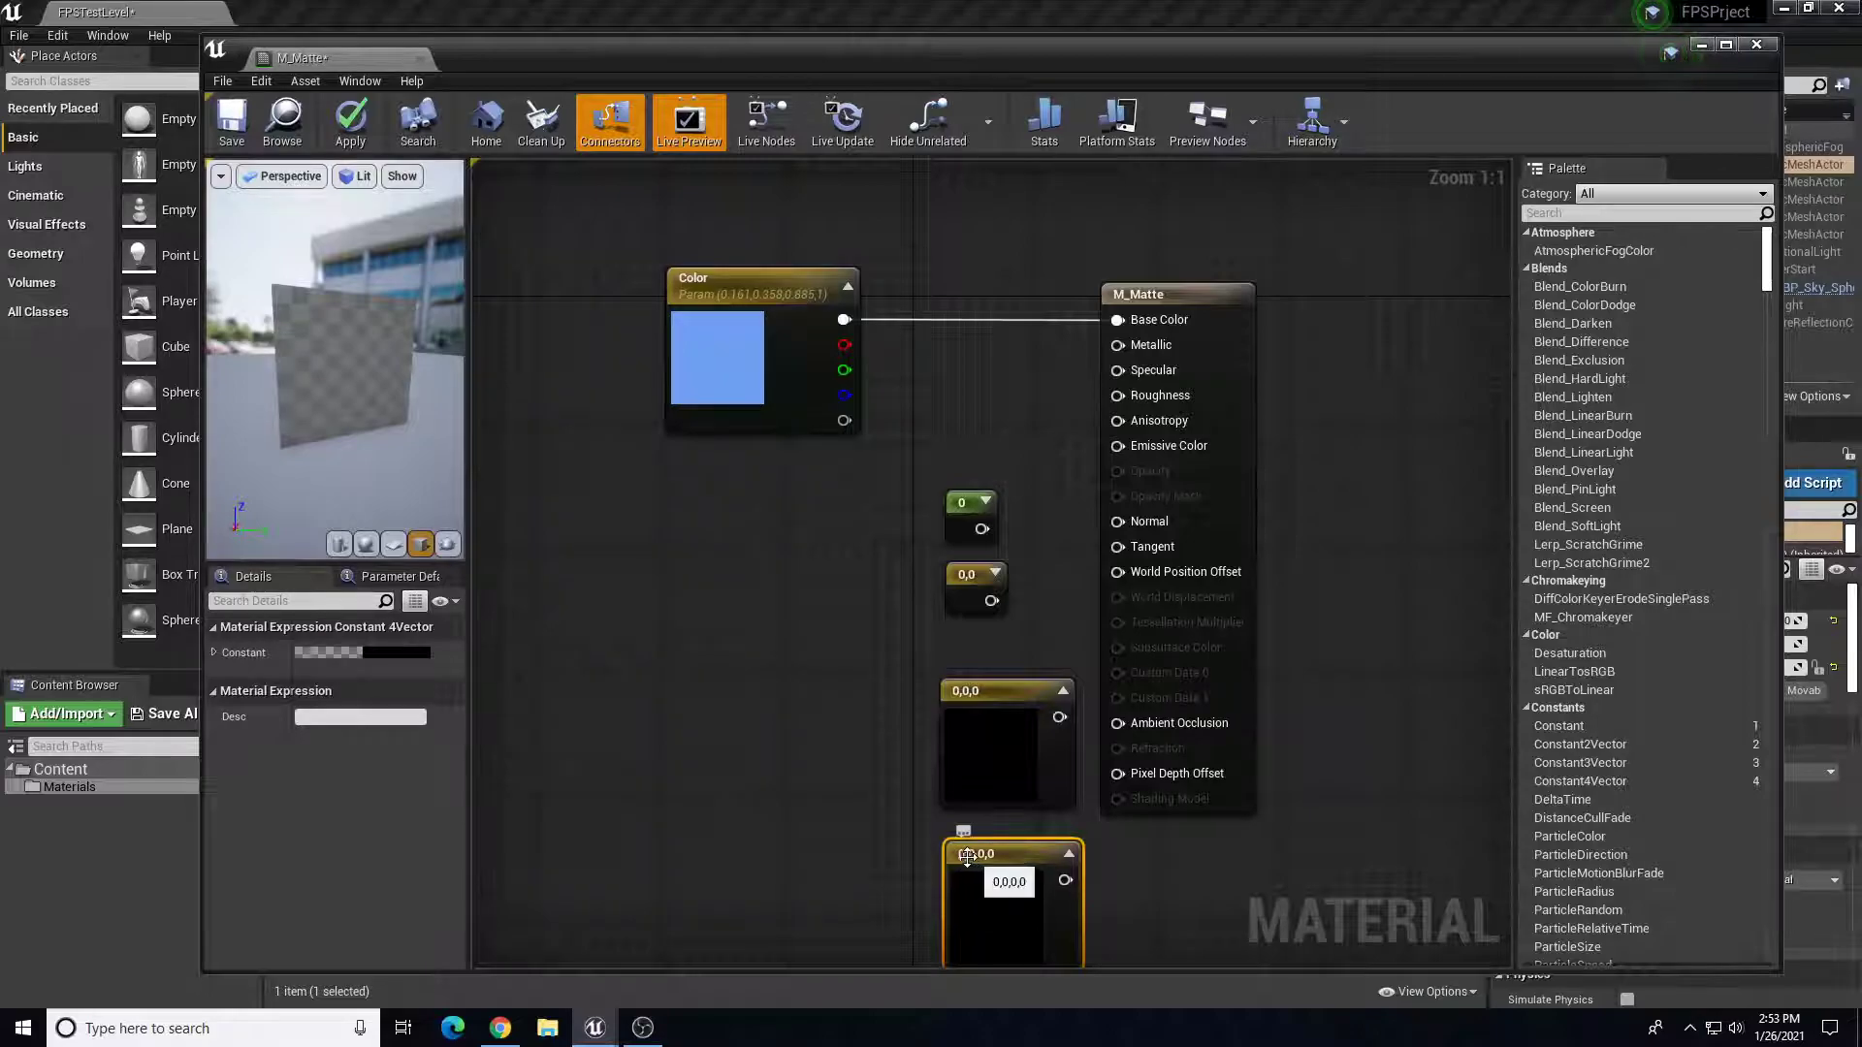
left_click(993, 720)
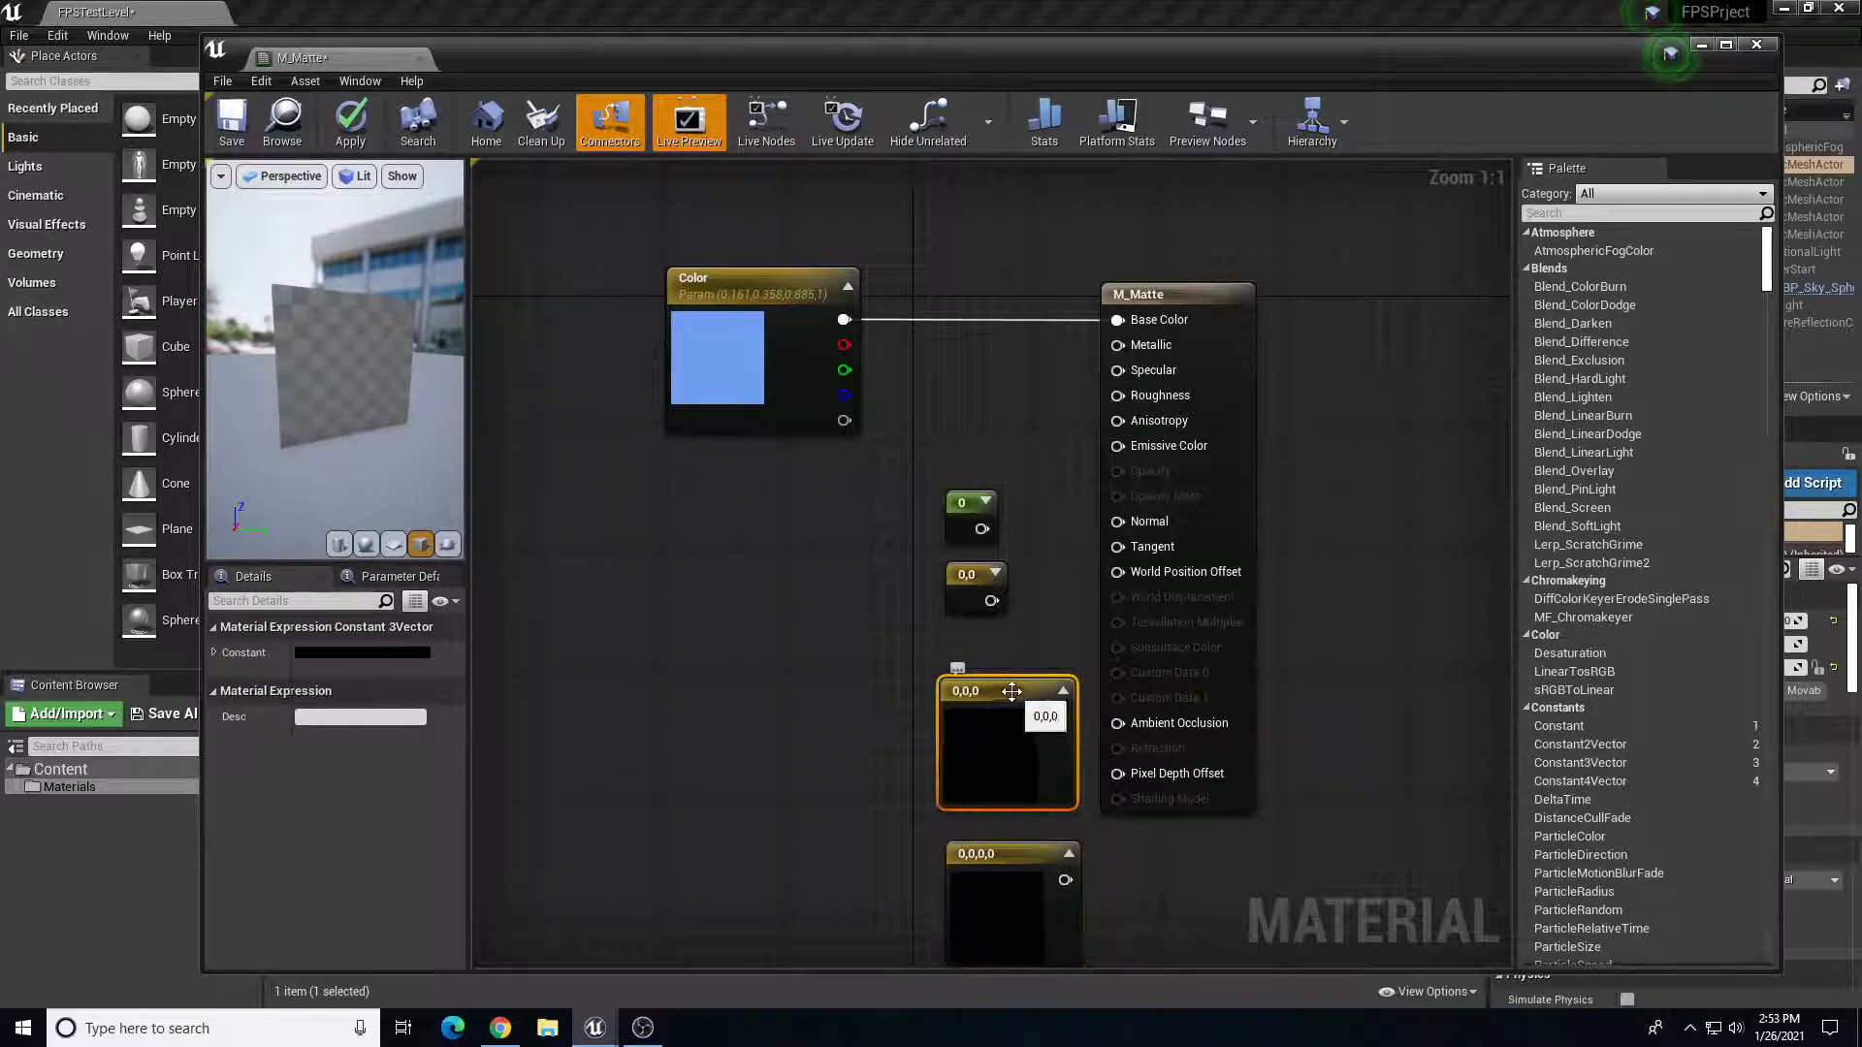
- Delete the Constant2Vector, Constant3Vector and Constant4Vector nodes, keeping only the single Constant
left_click(953, 578)
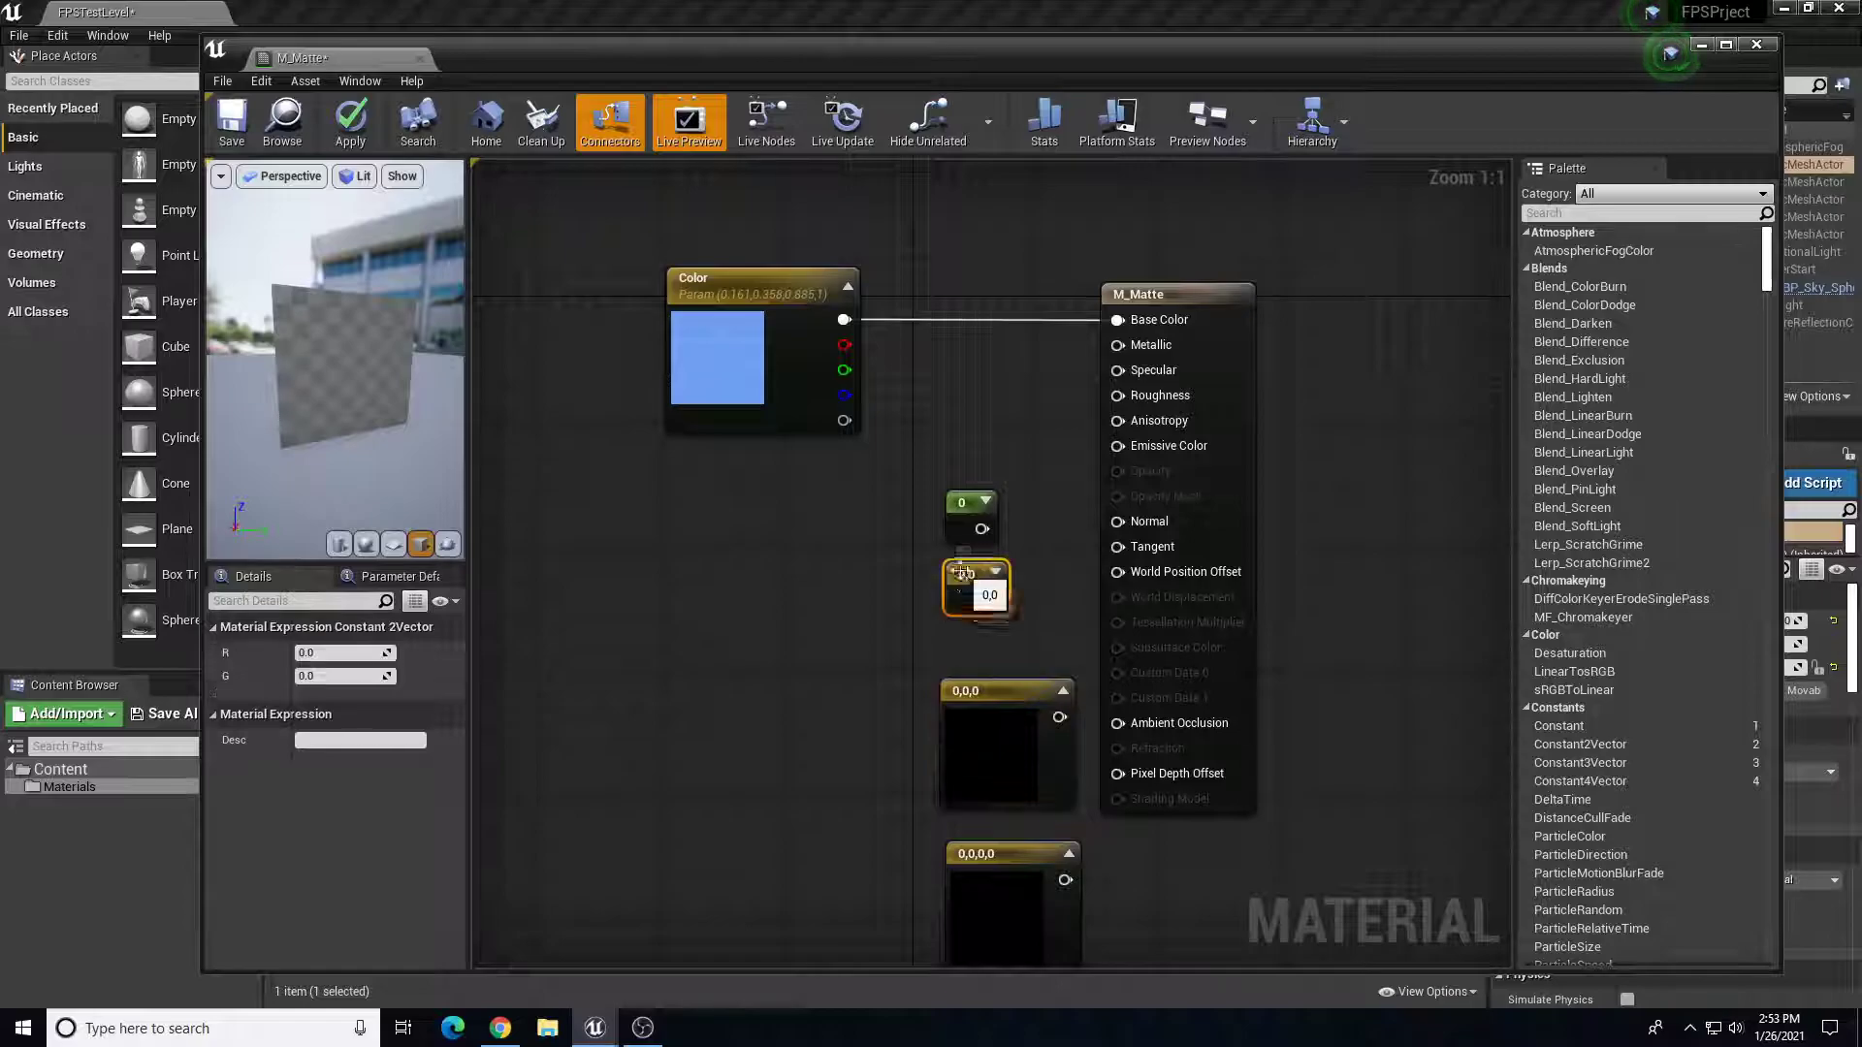
left_click(963, 512)
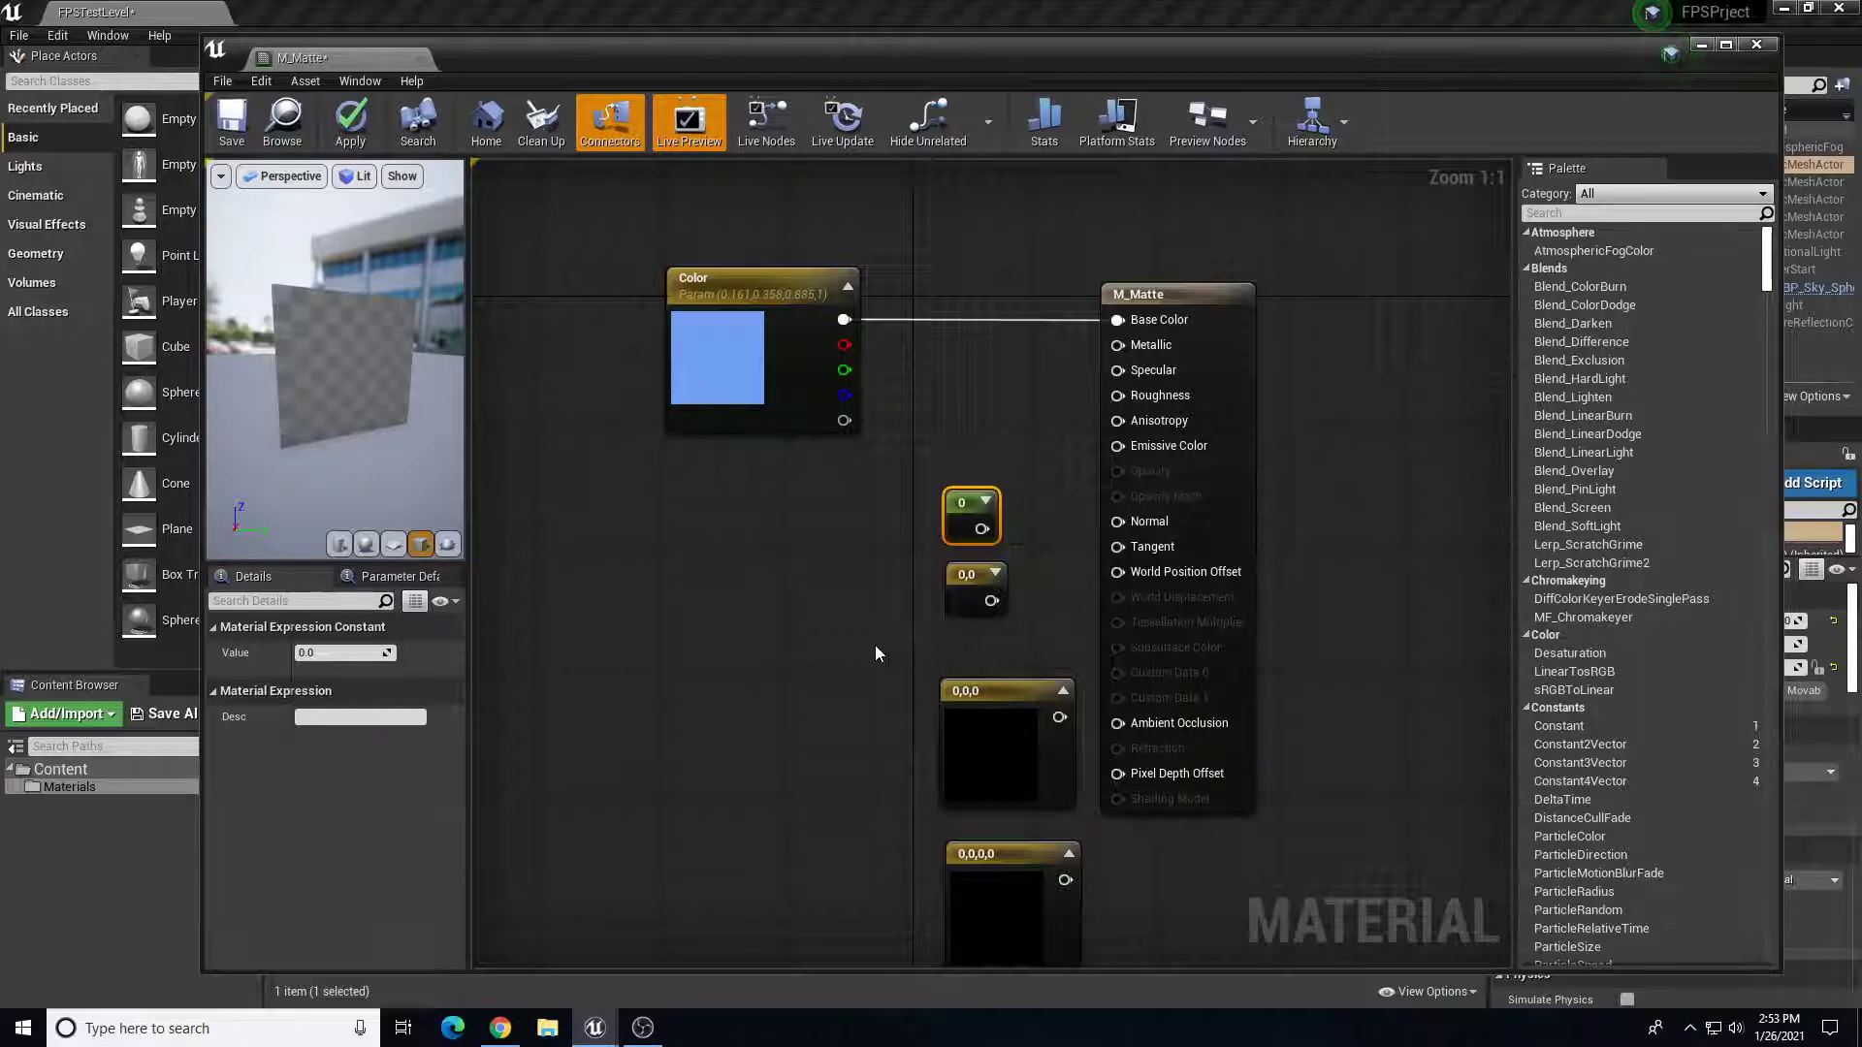
left_click_drag(875, 646, 985, 890)
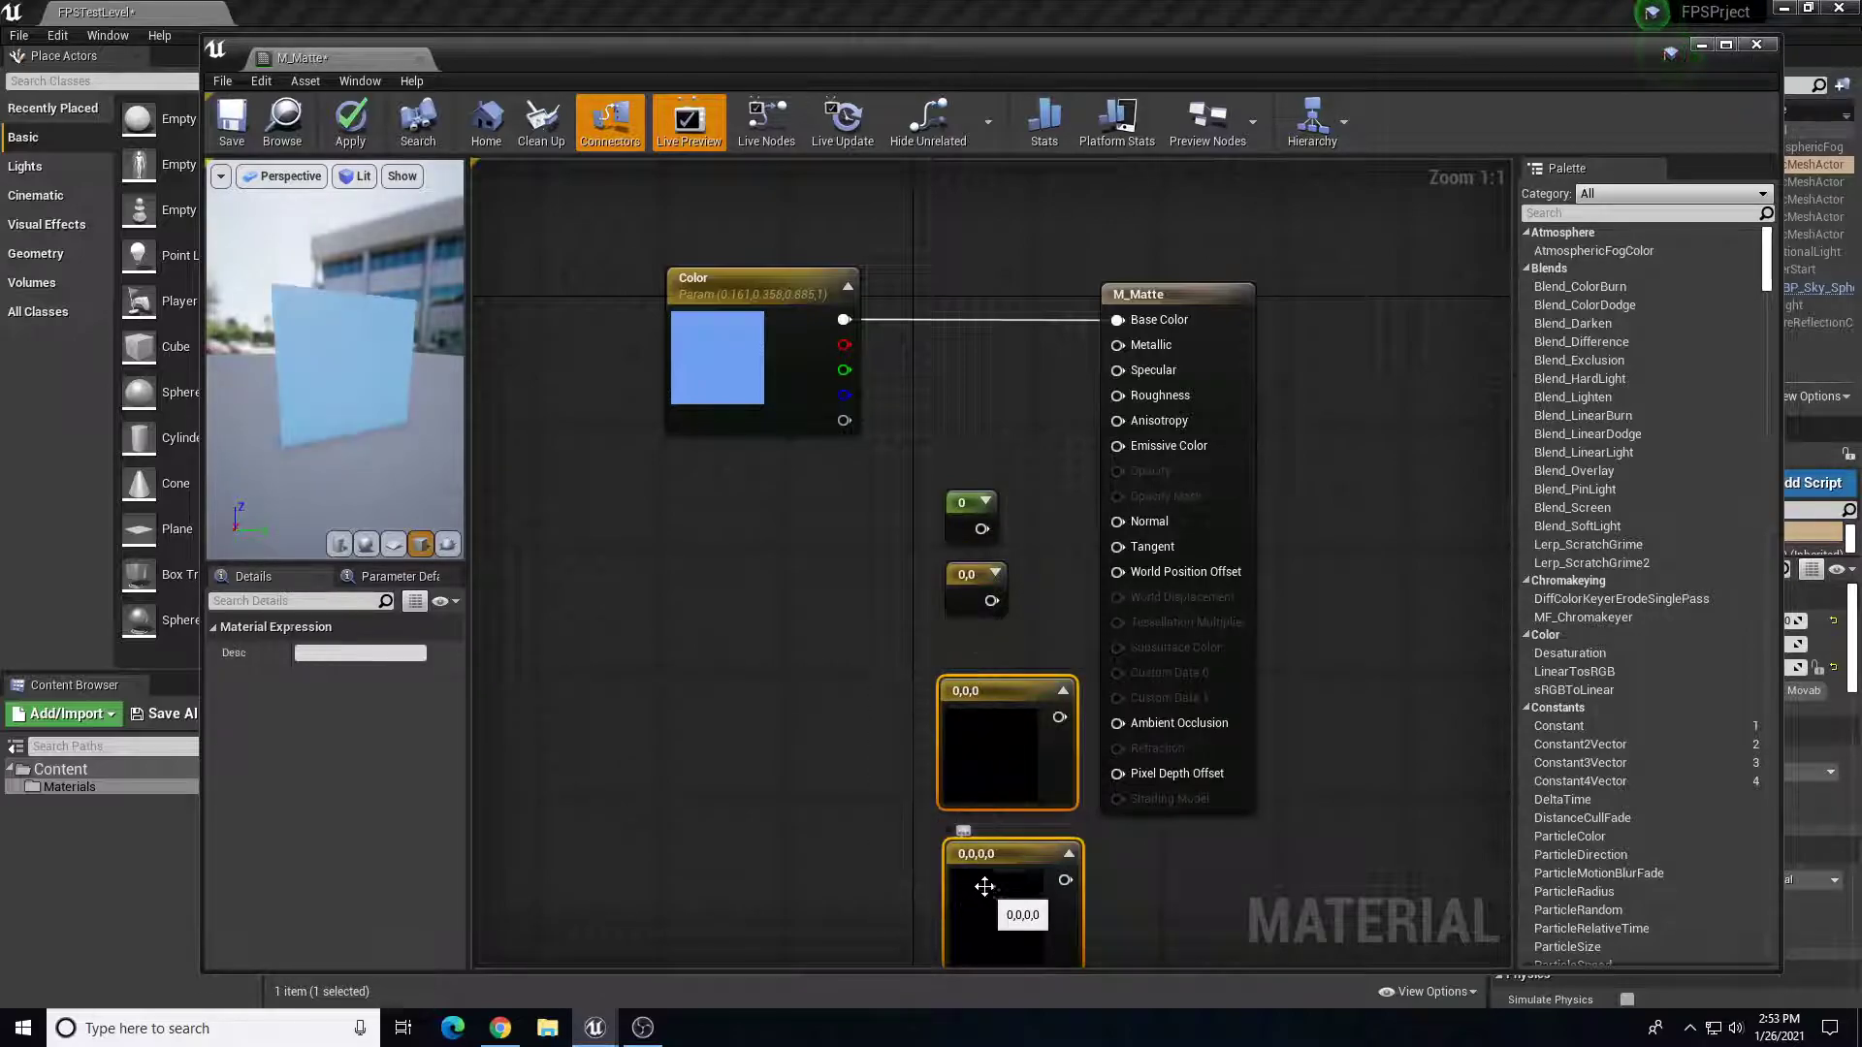
key("Delete")
left_click(968, 577)
key("Delete")
- Connect the remaining Constant to Metallic, and create a second Constant node below it from the Roughness input
left_click_drag(973, 505, 1002, 538)
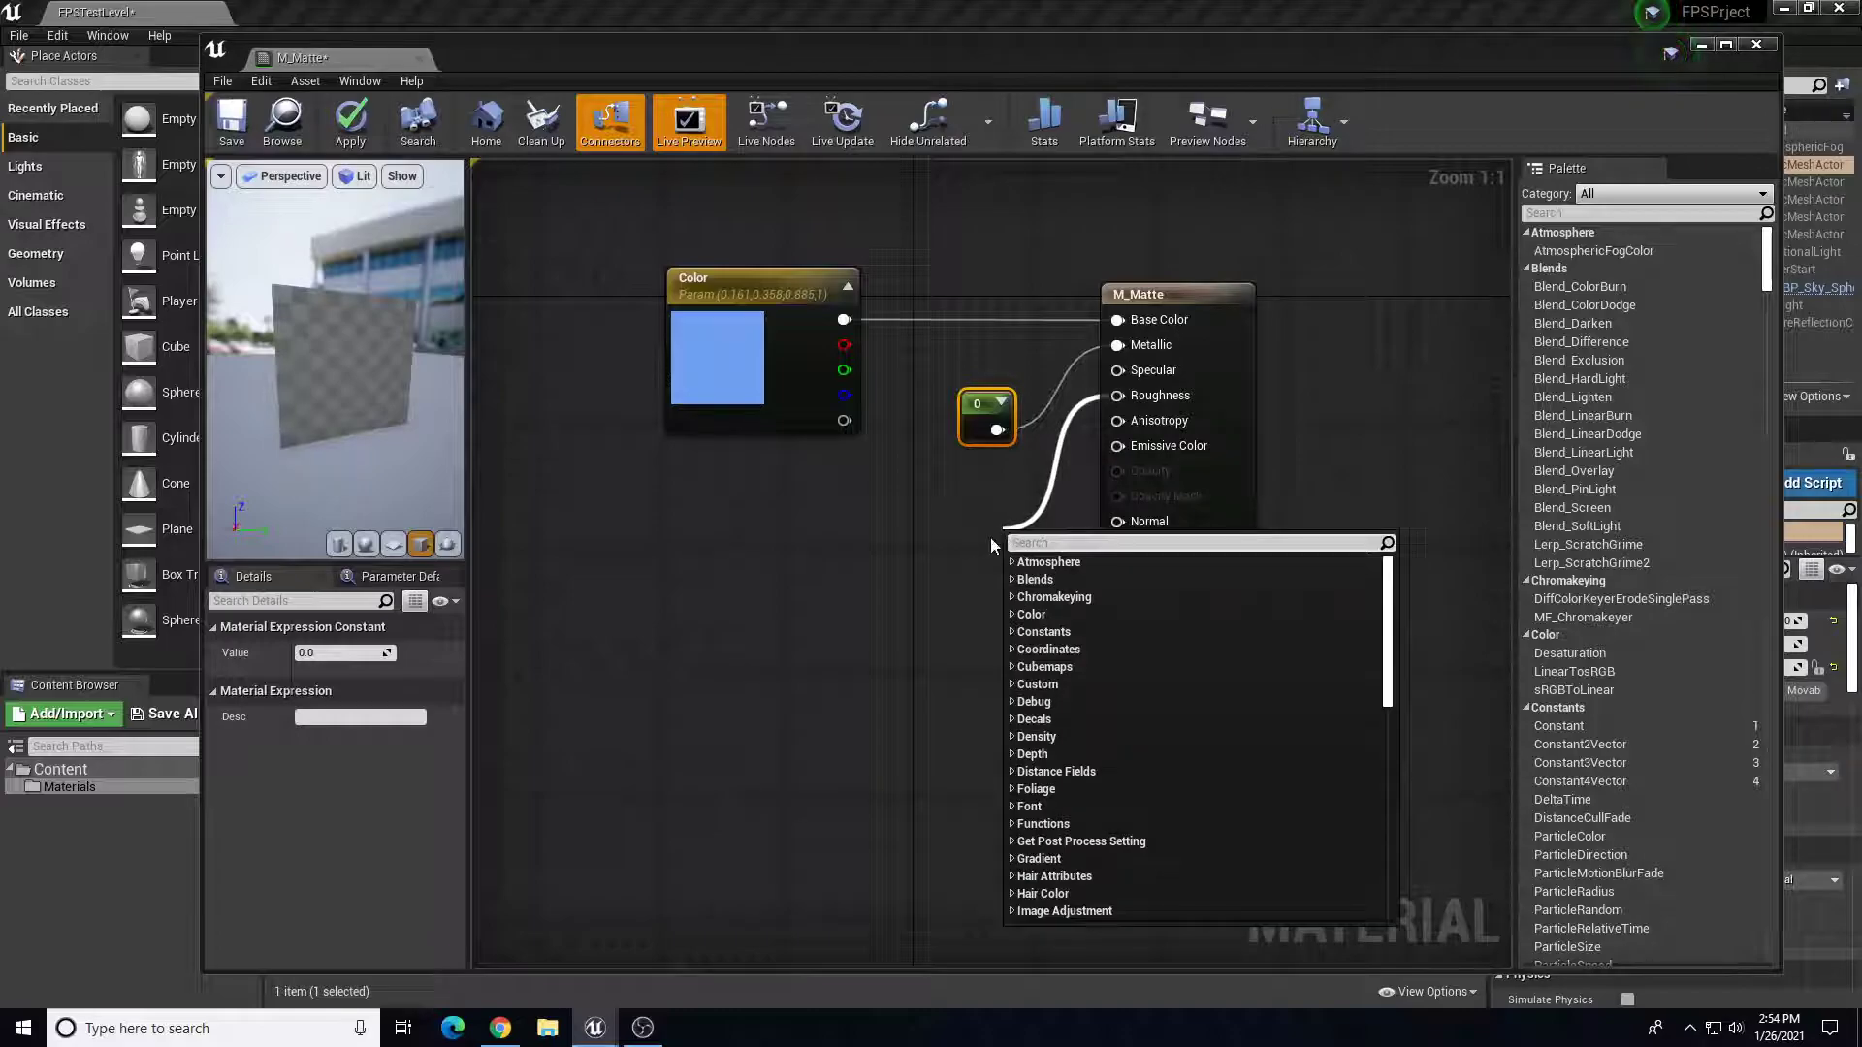
type("rough")
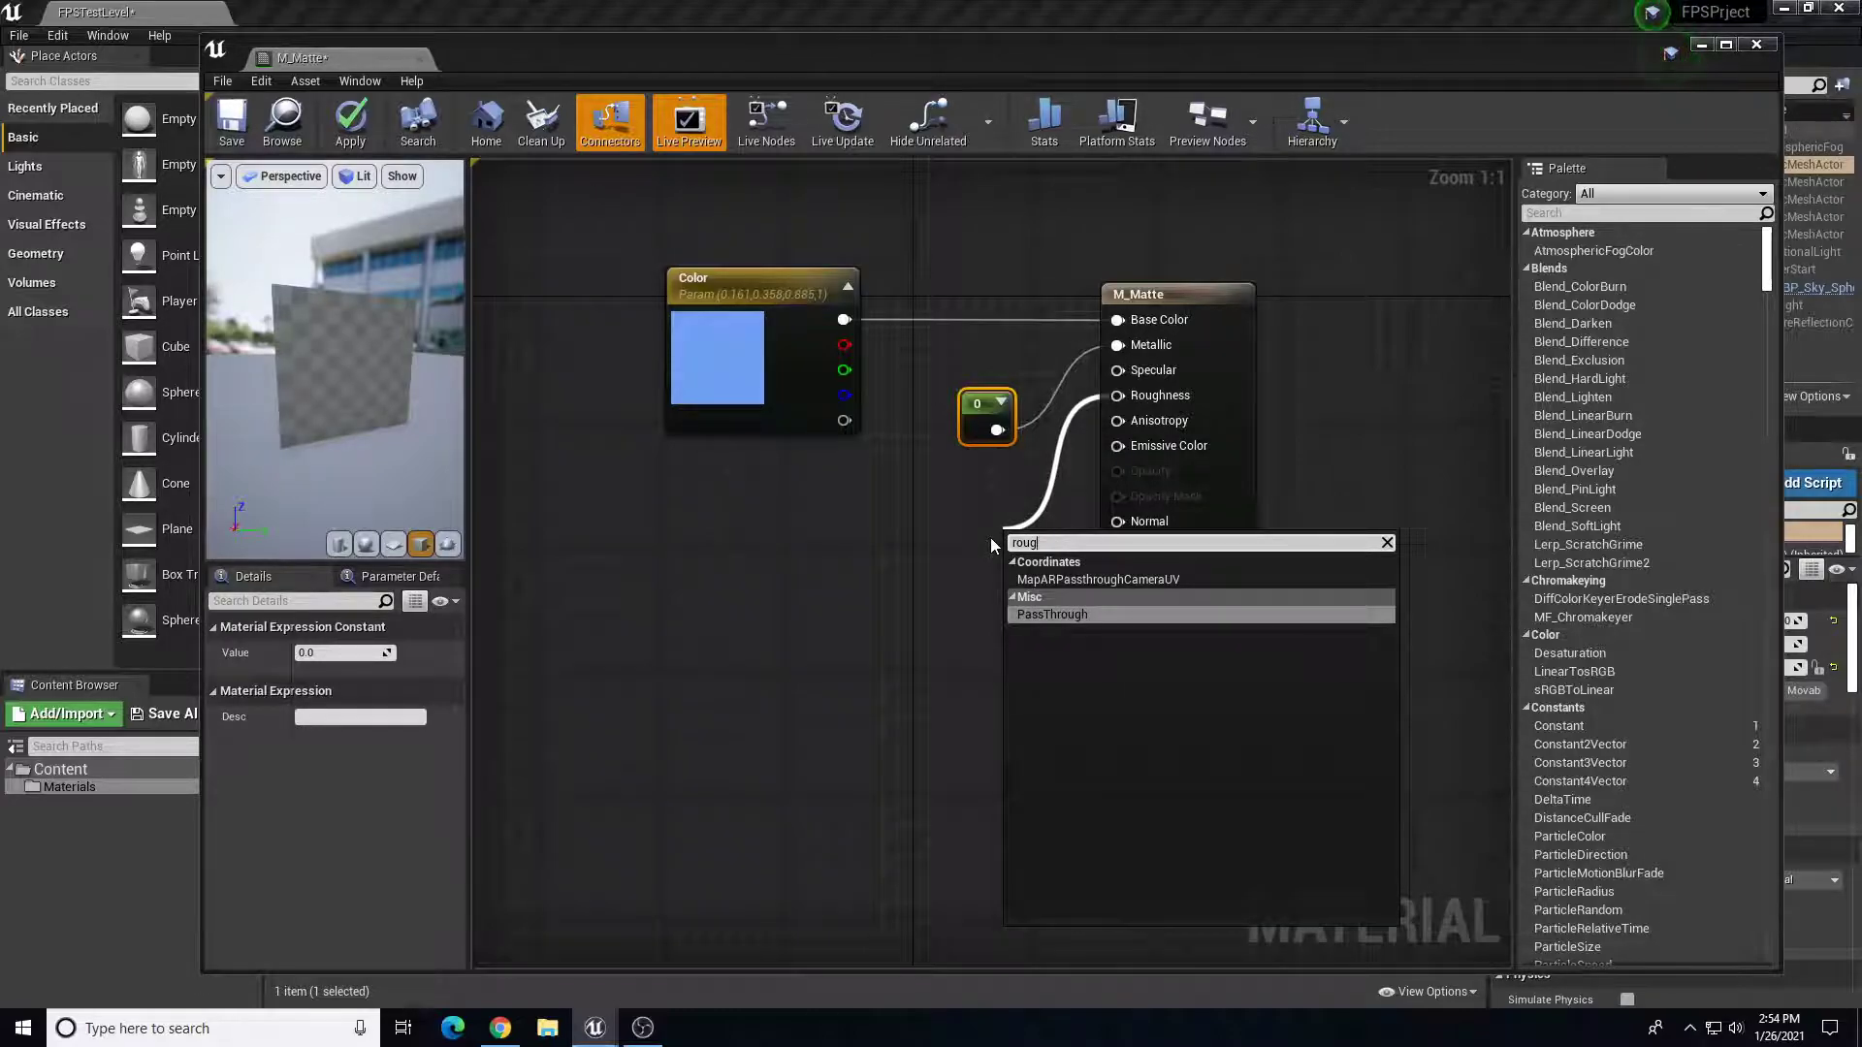
key("BackSpace")
key("BackSpace")
key("BackSpace")
key("BackSpace")
type("const")
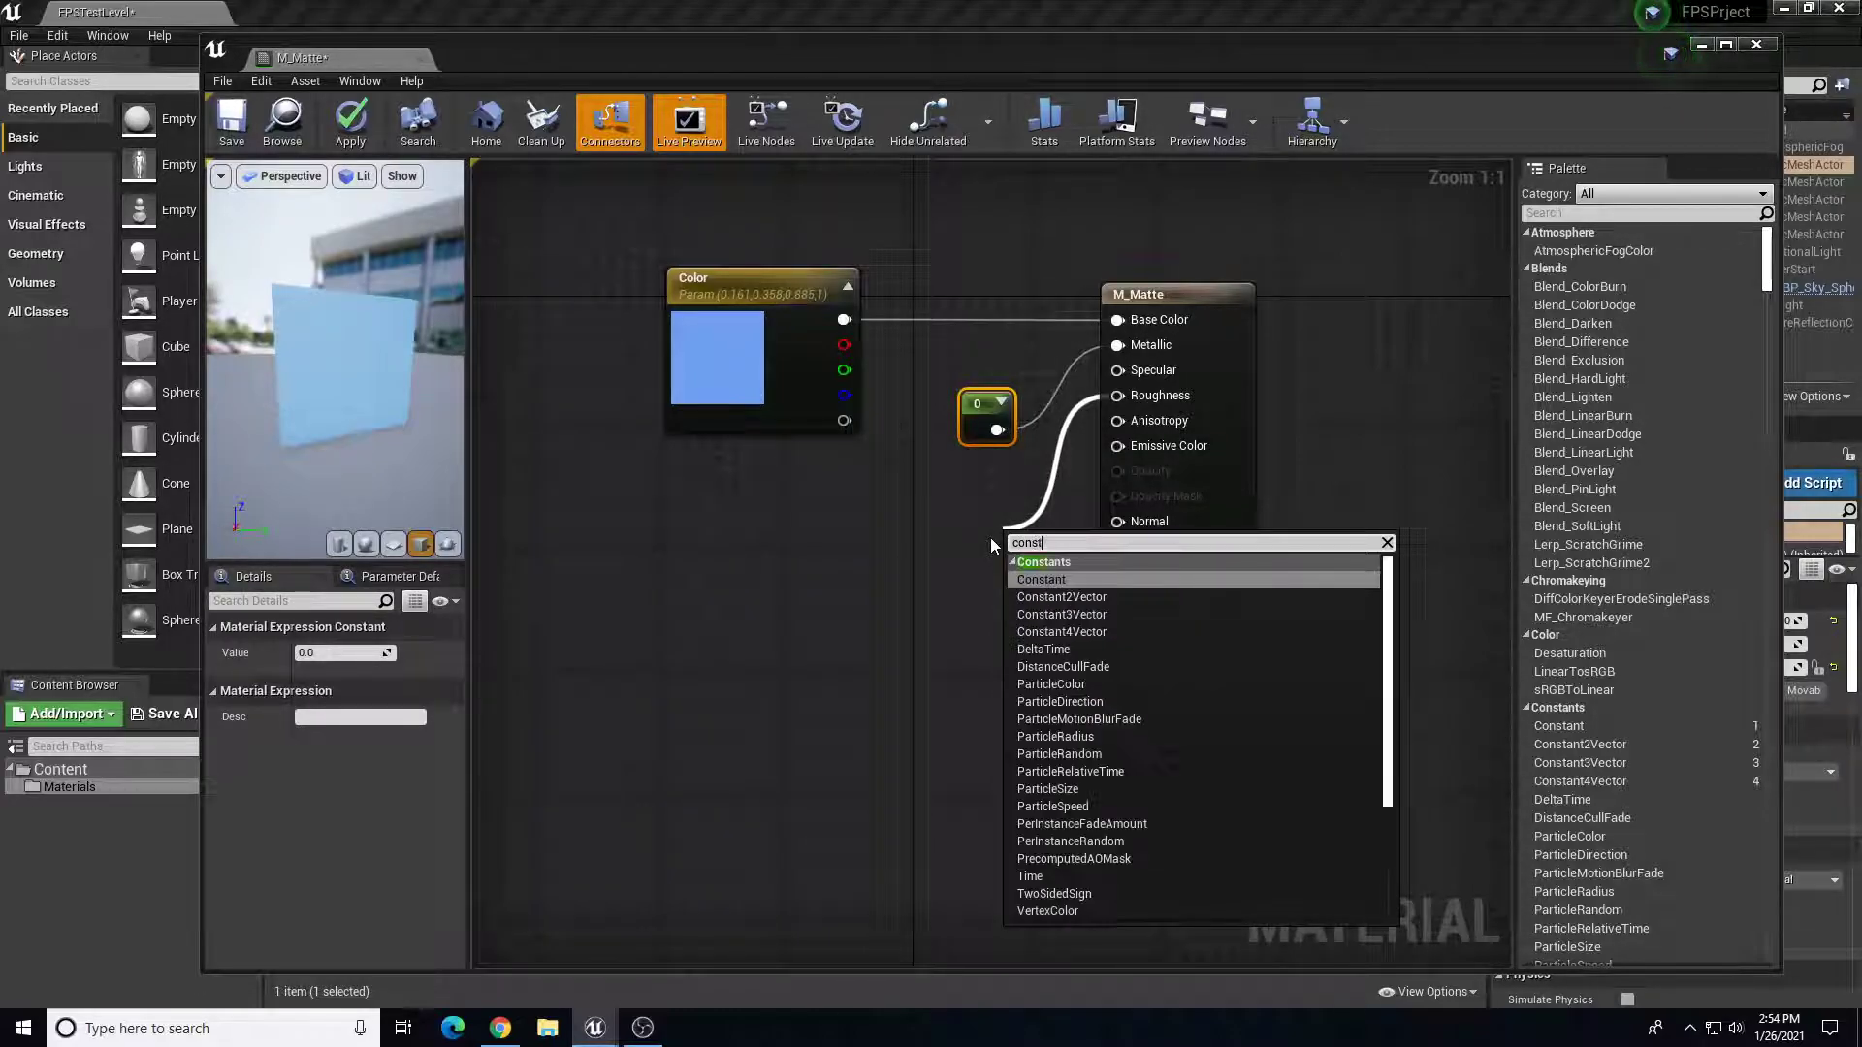
key("Return")
left_click_drag(991, 524, 975, 508)
- Move the Roughness constant slightly closer to the Metallic one and set its value to 1
left_click(979, 399)
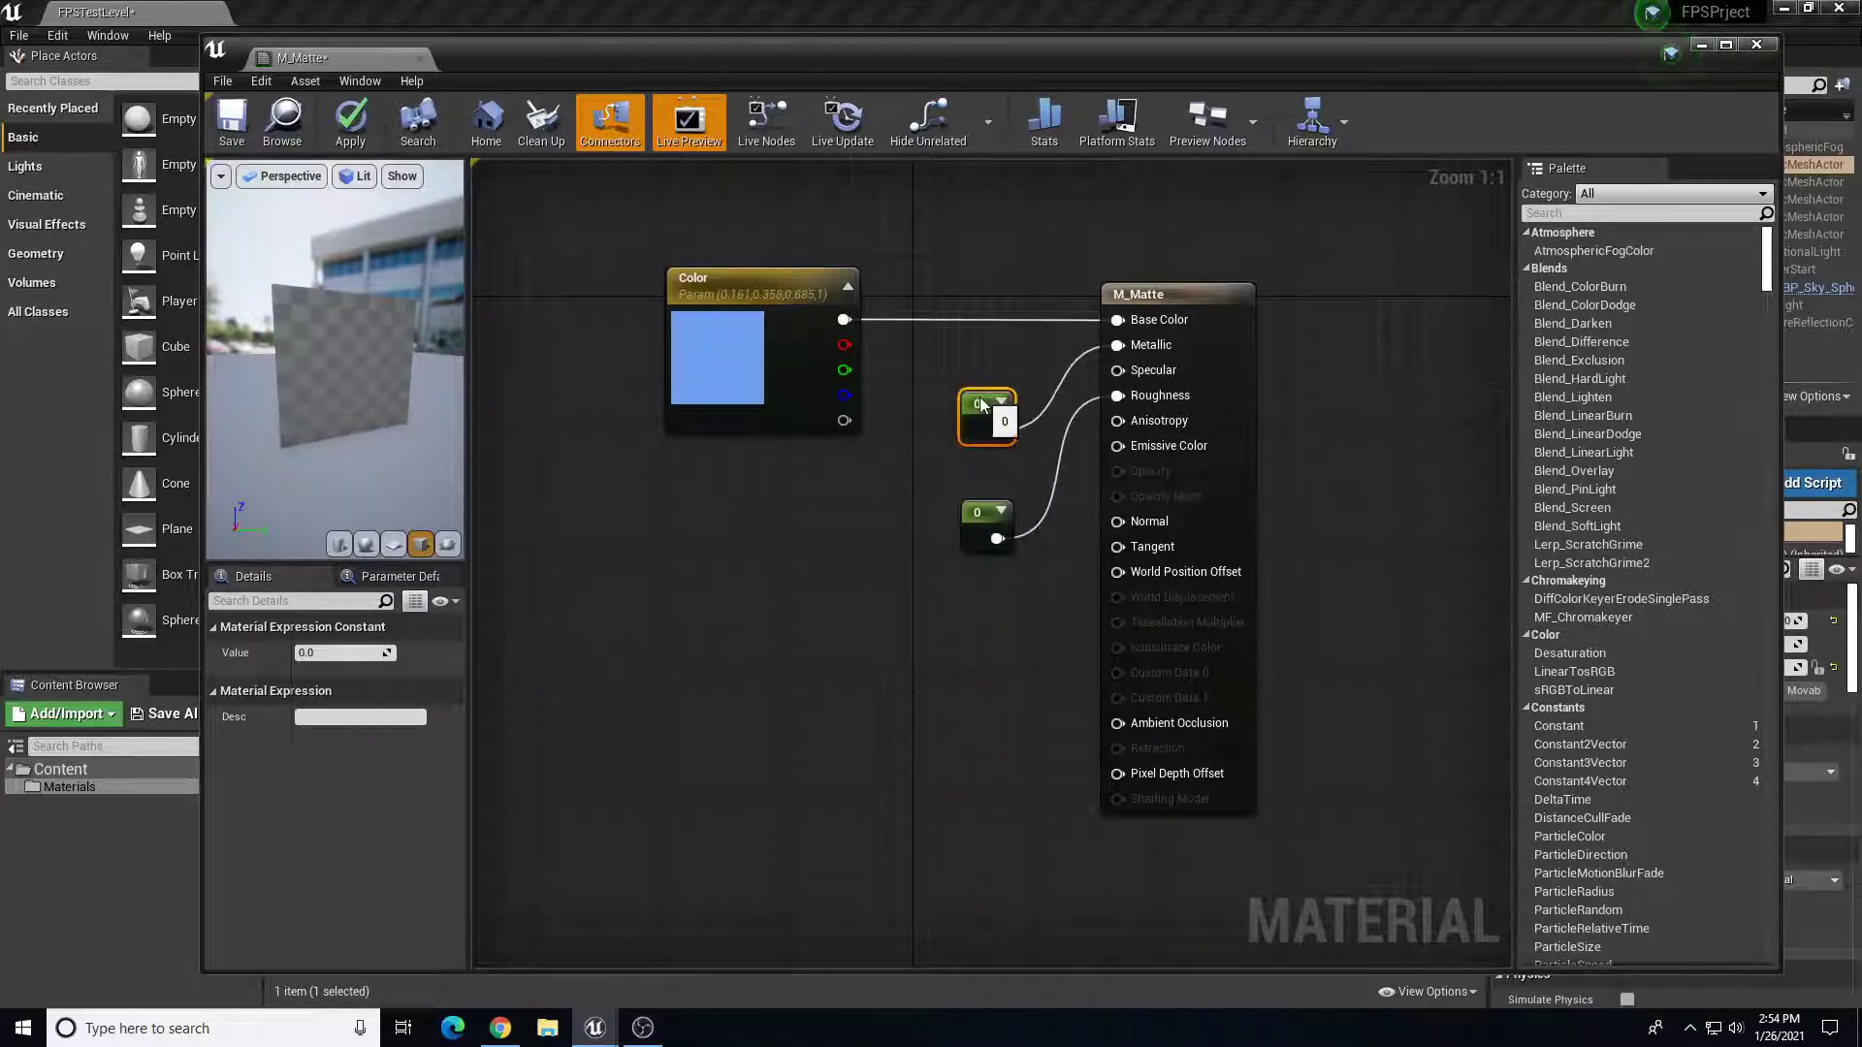
left_click(982, 502)
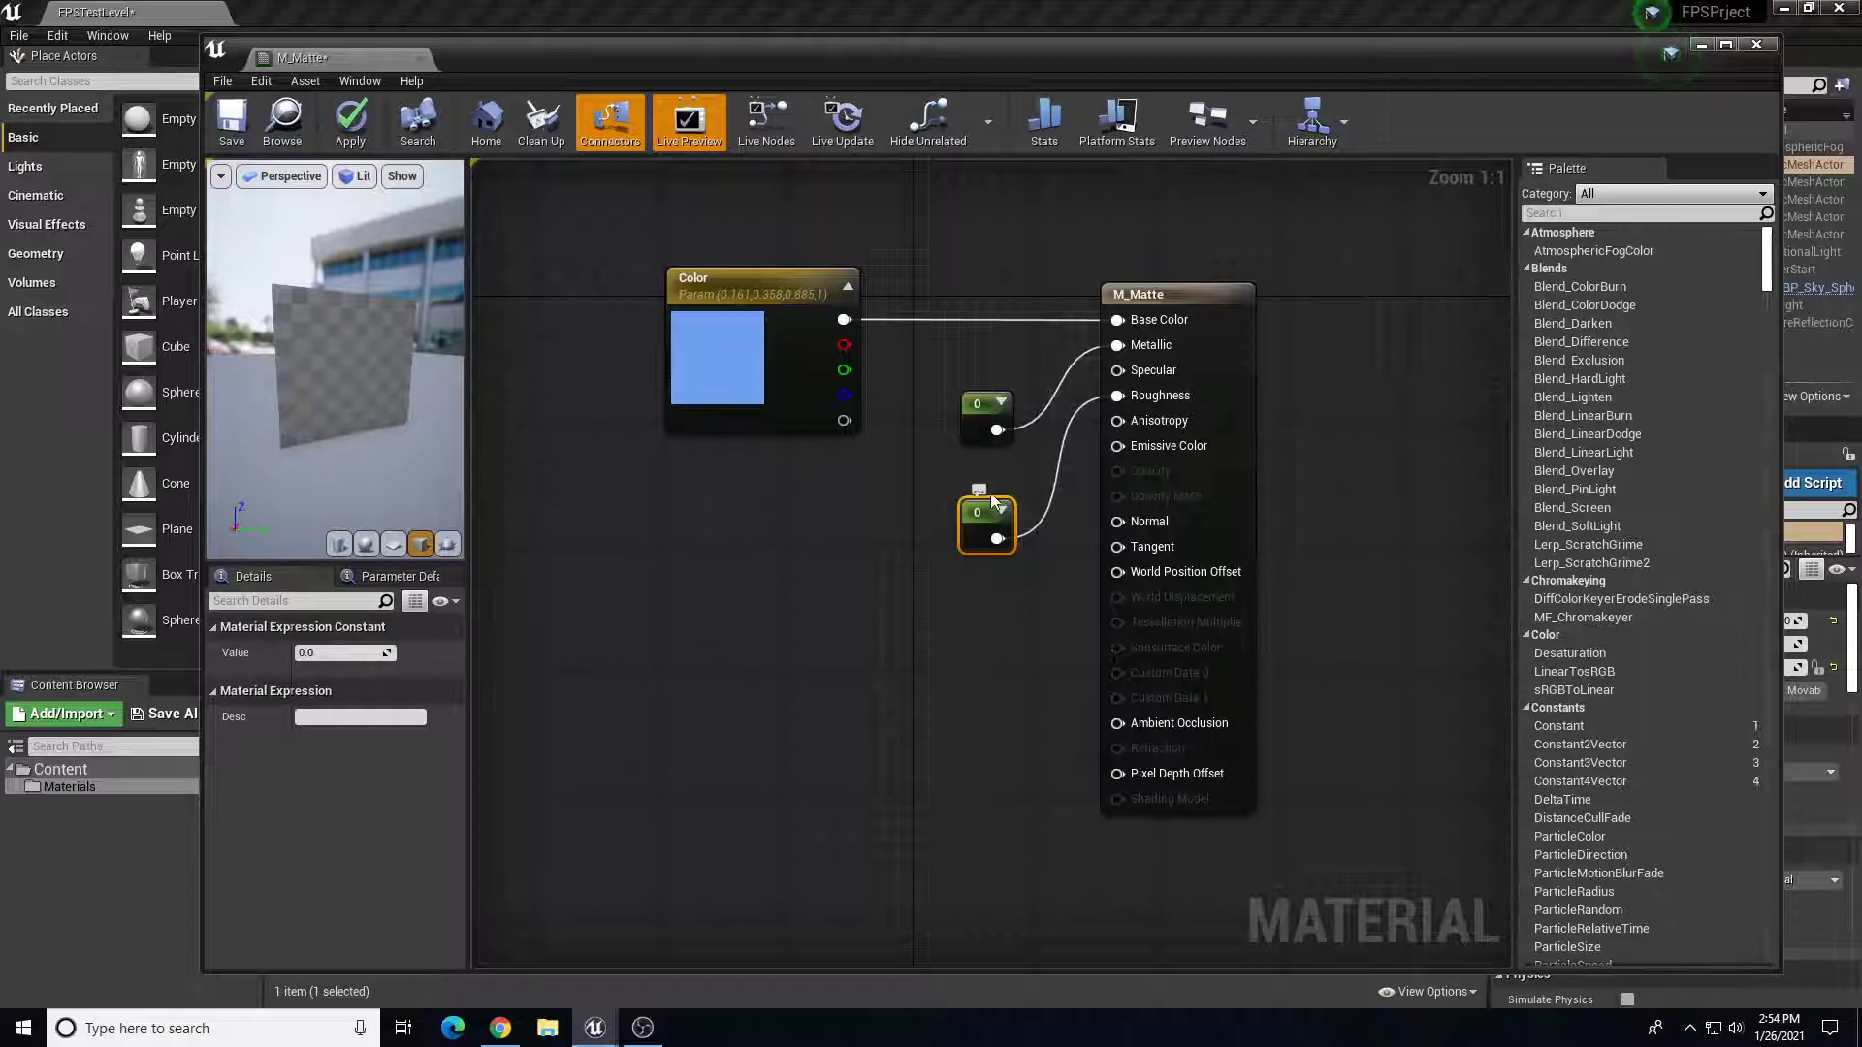
left_click(982, 397)
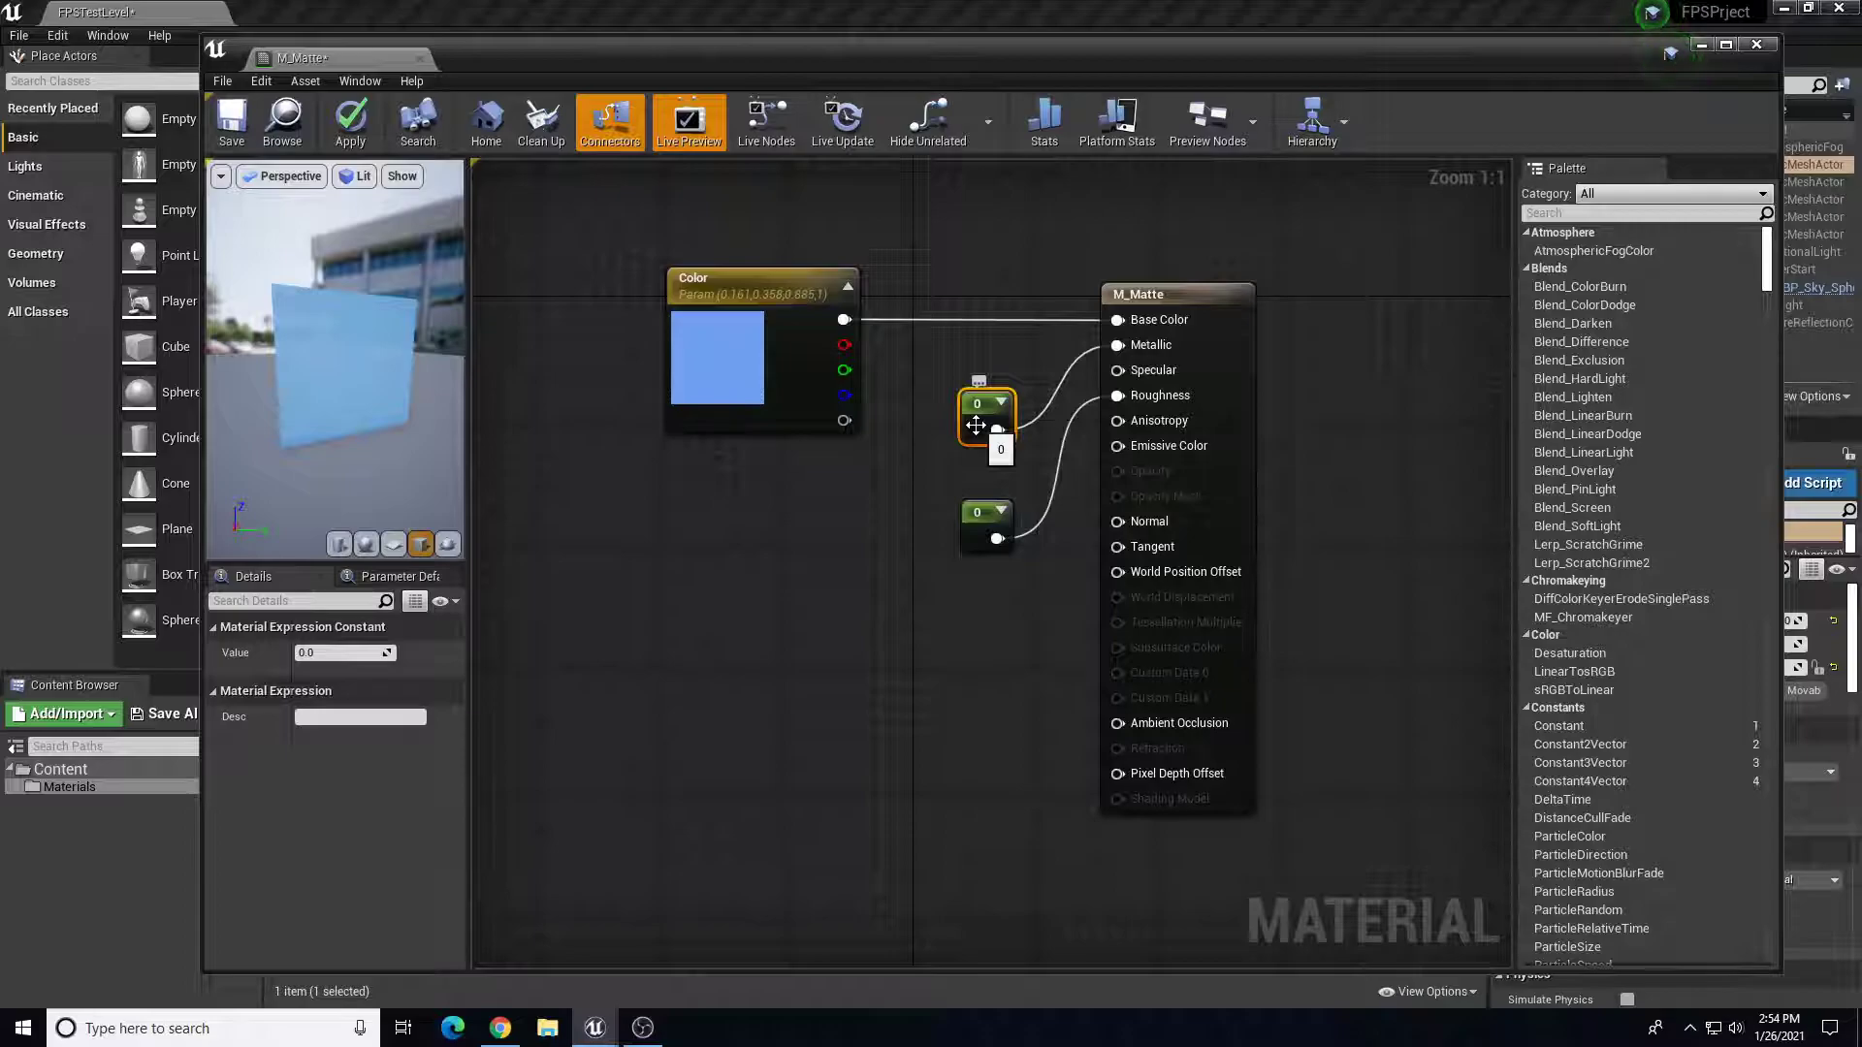
left_click_drag(282, 427, 436, 436)
left_click_drag(985, 525, 989, 506)
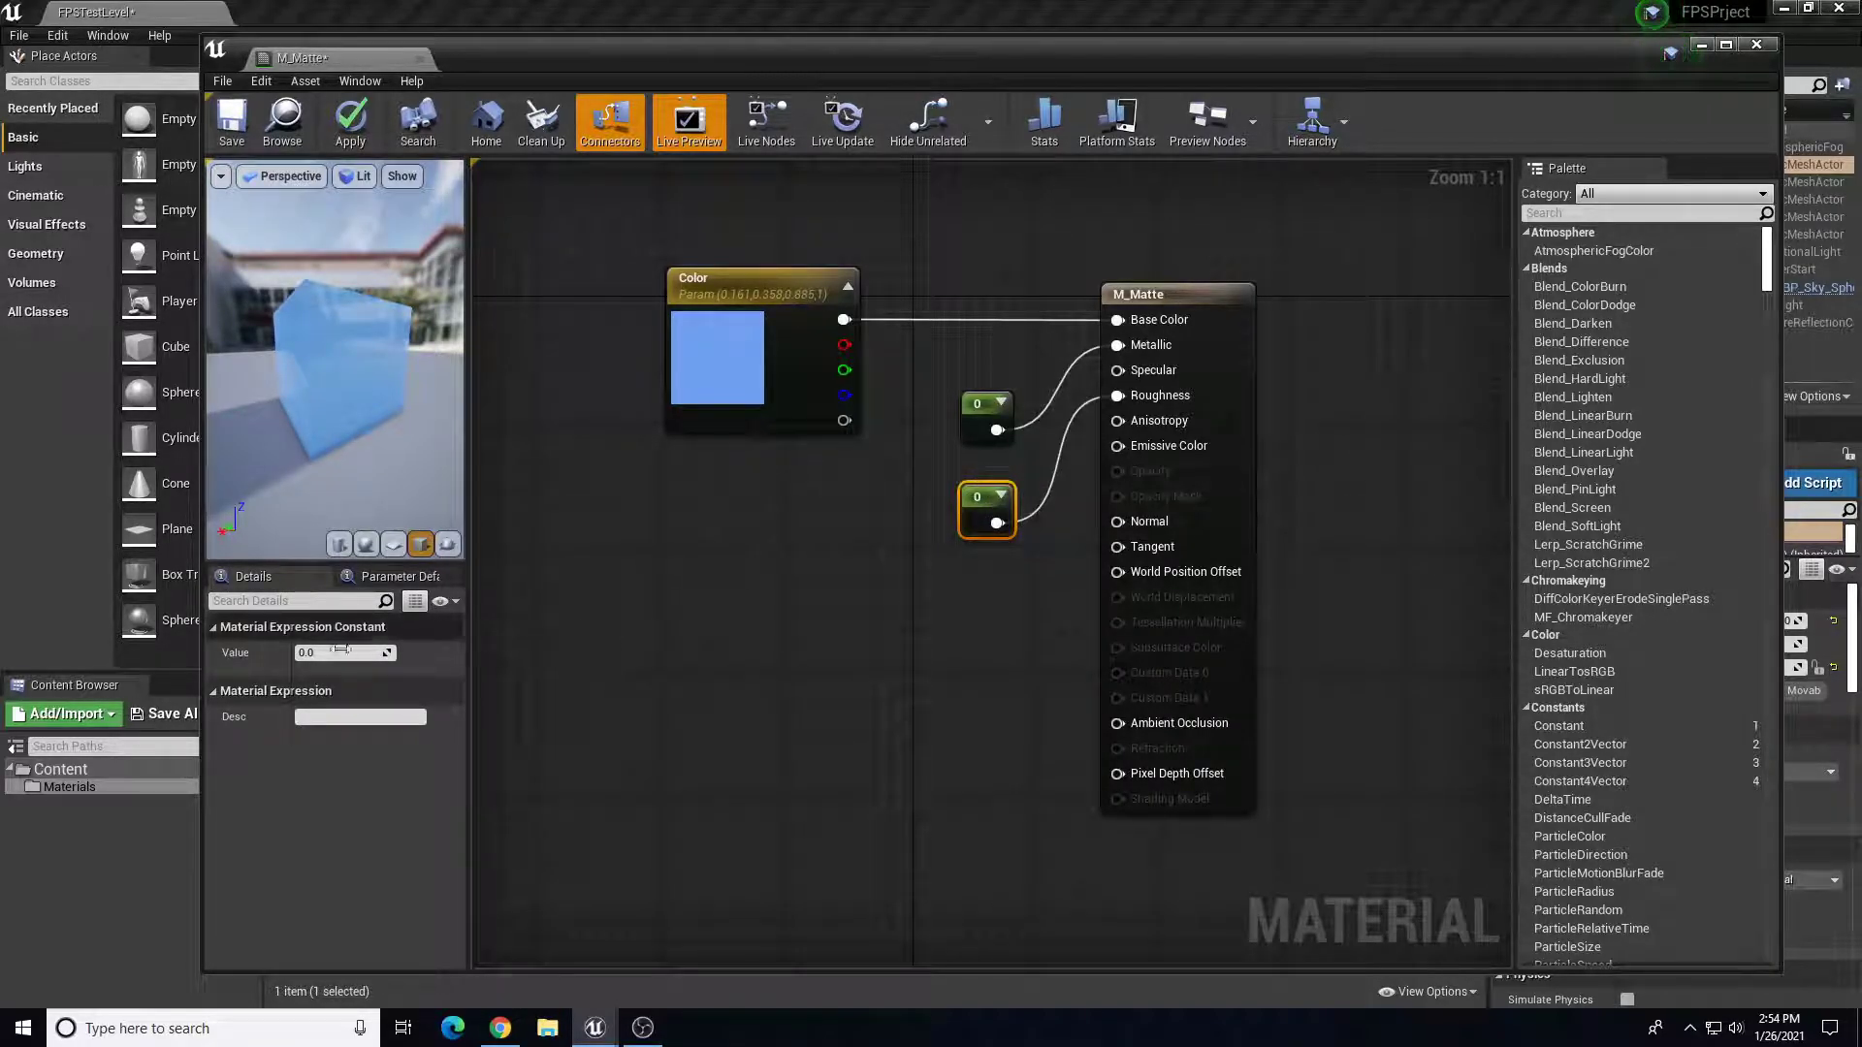
left_click(311, 652)
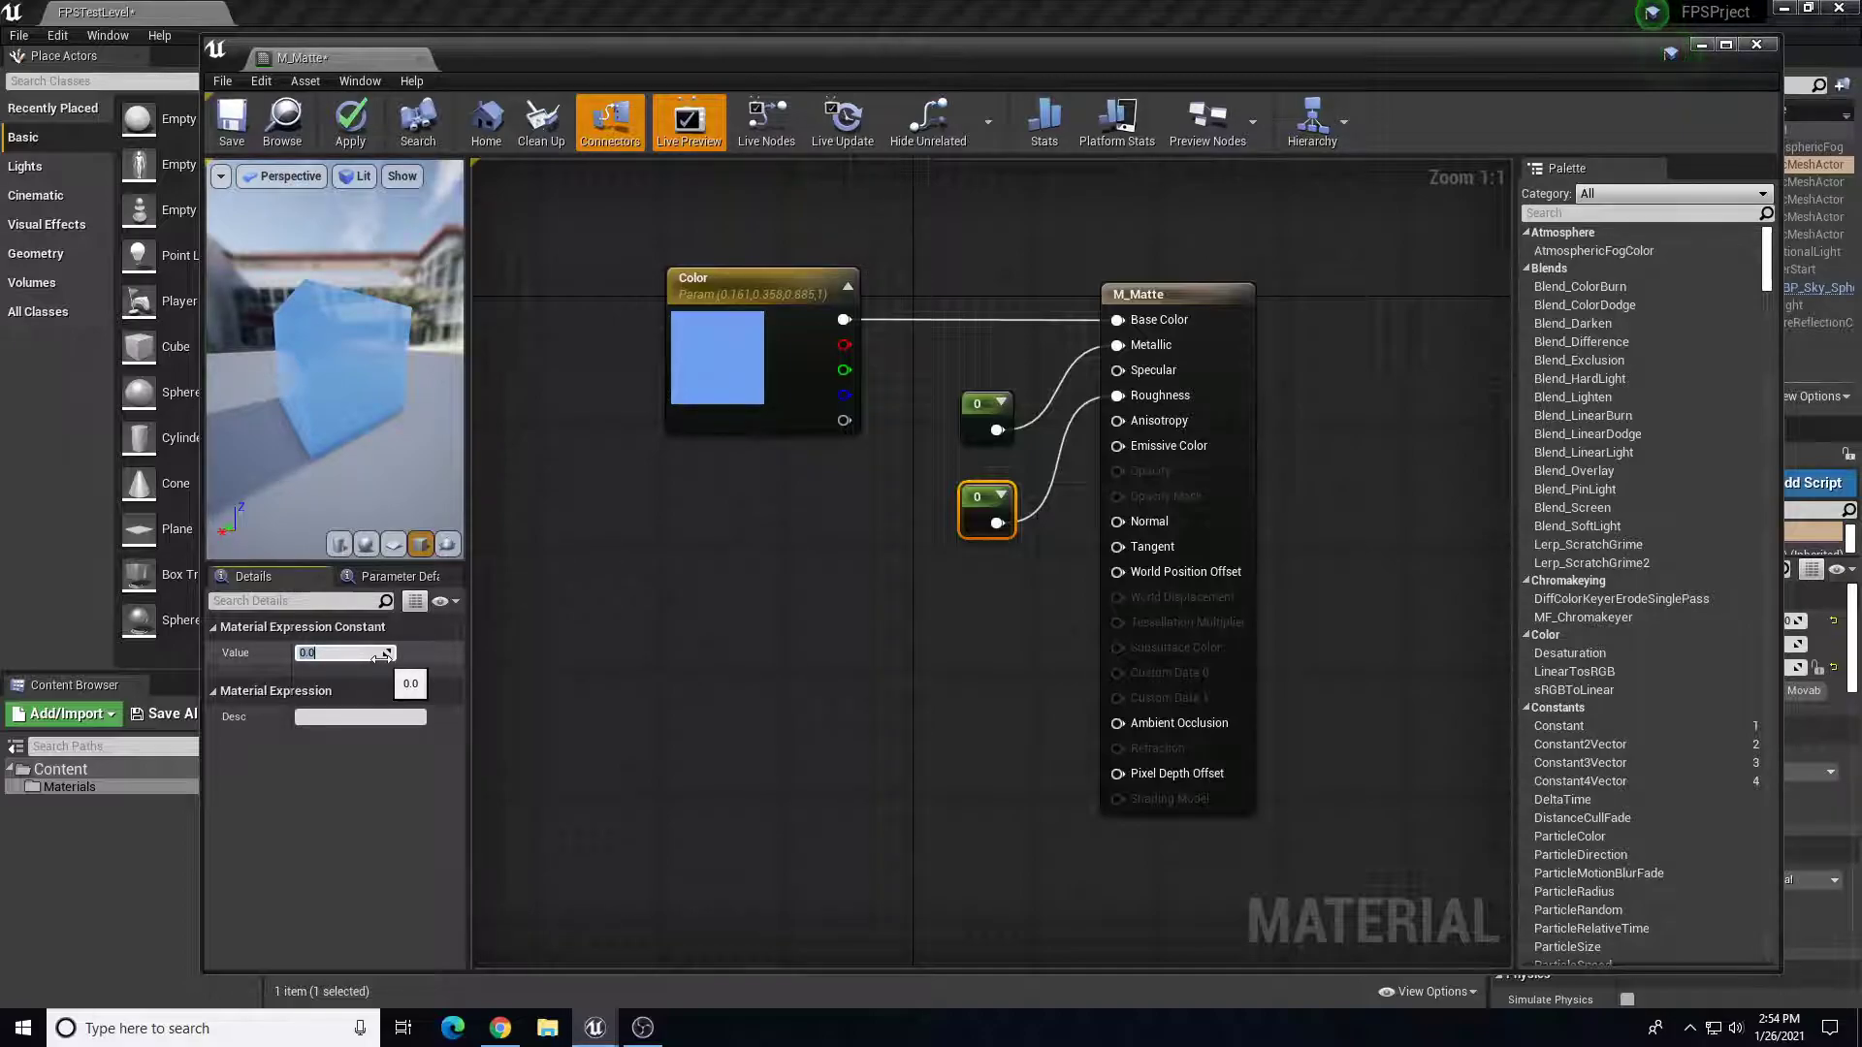
type("1")
key("Return")
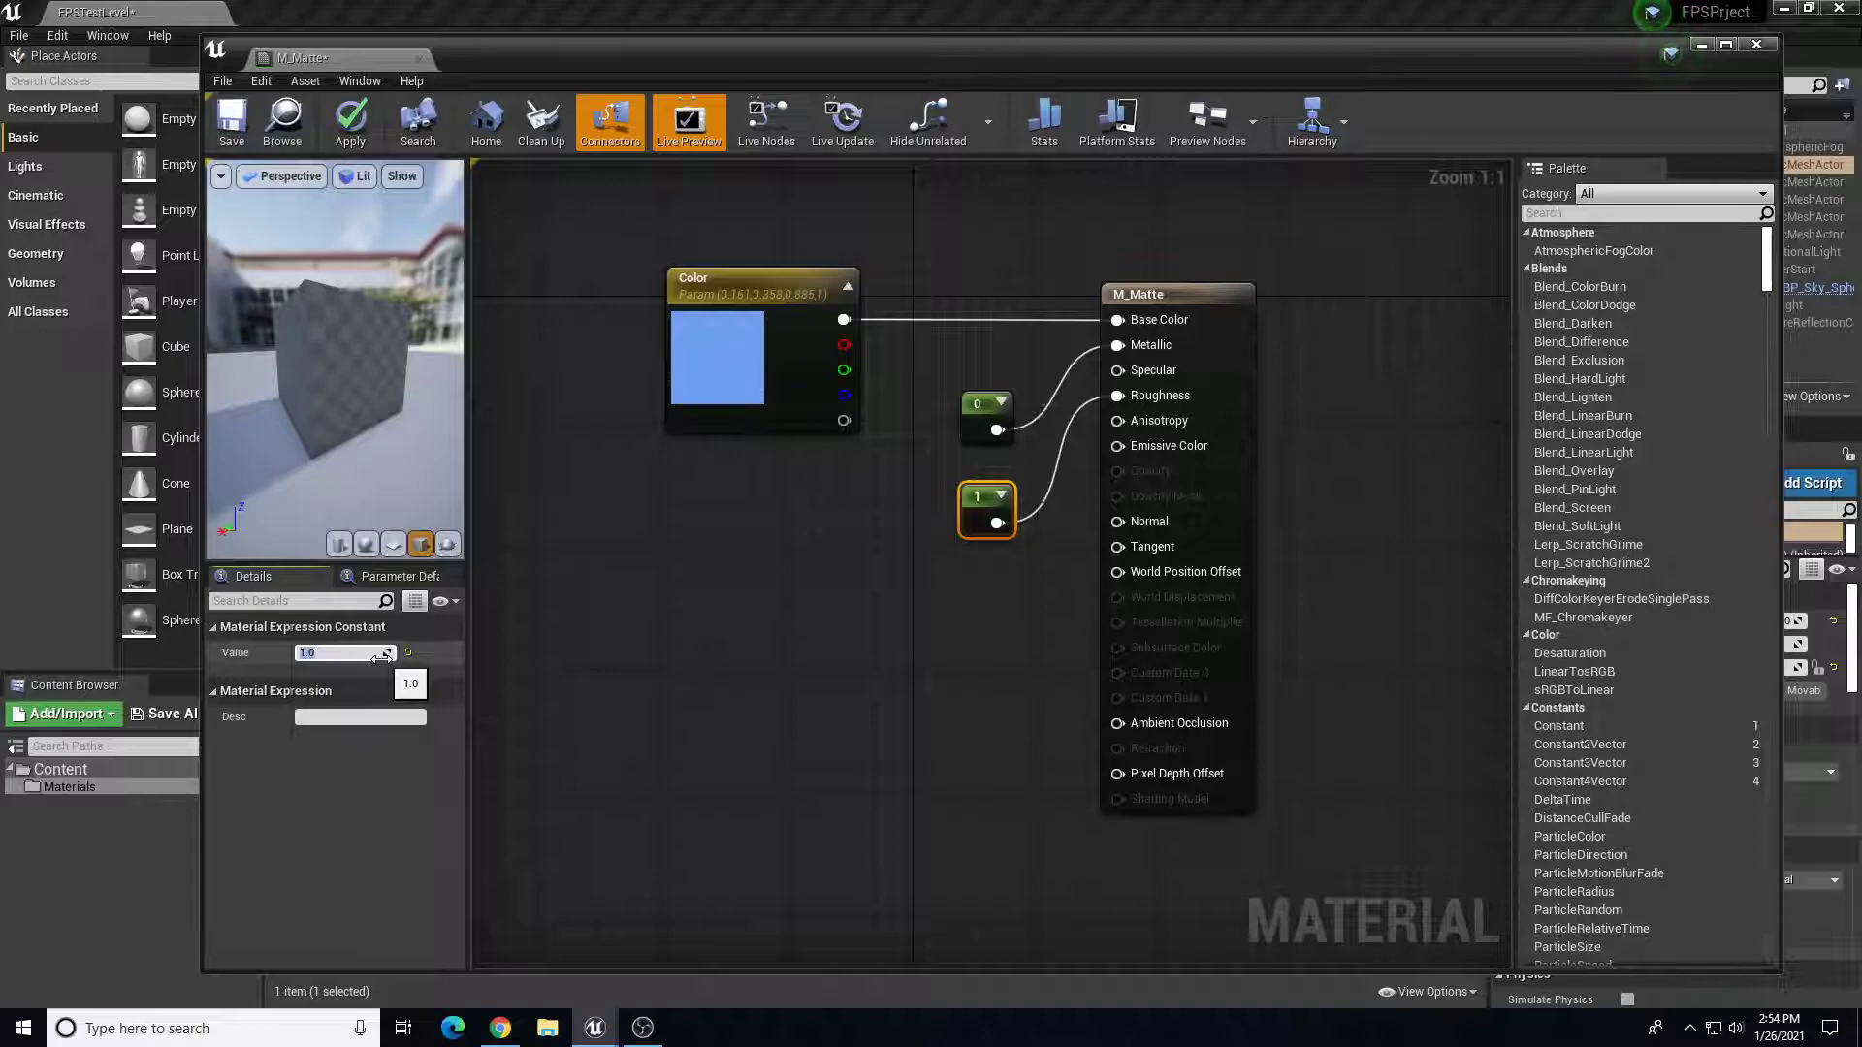
- Nudge the Metallic constant slightly upward, then save M_Matte and close the material editor
left_click(977, 409)
left_click_drag(982, 403, 981, 387)
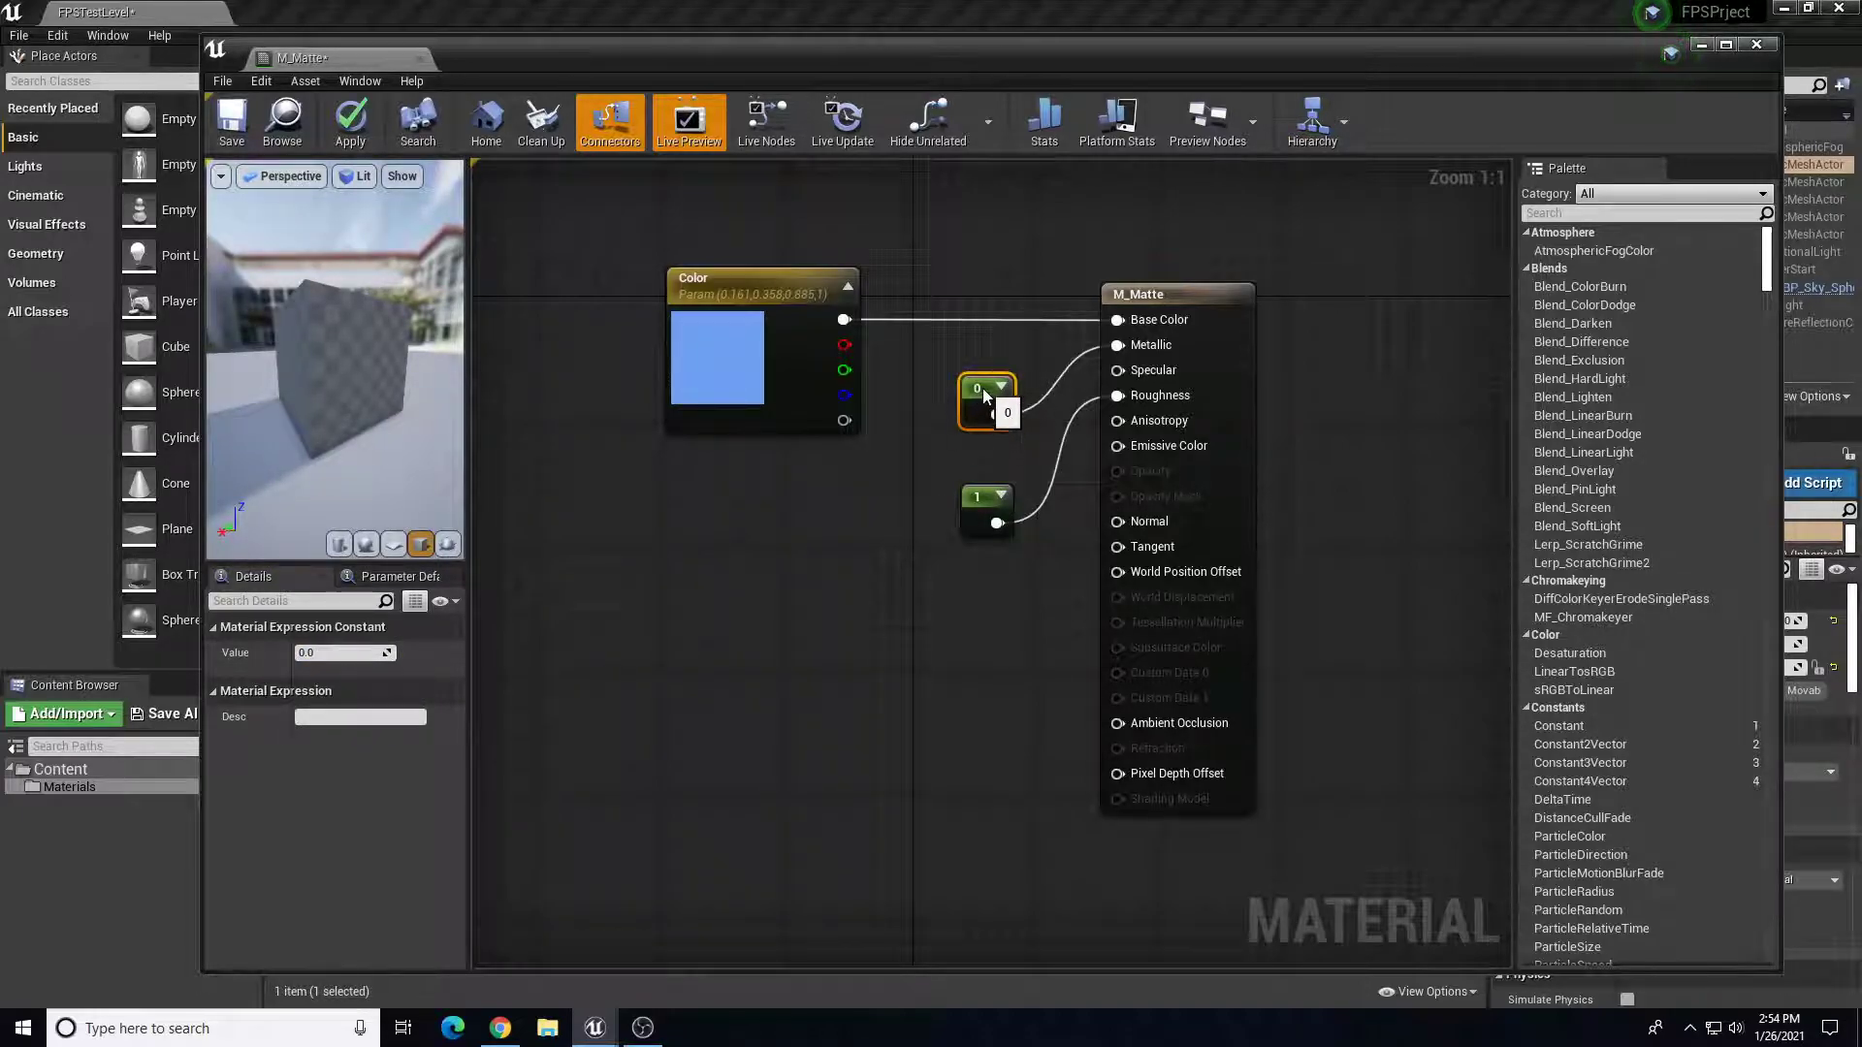
left_click(973, 497)
left_click_drag(975, 498, 979, 499)
left_click_drag(301, 347, 381, 301)
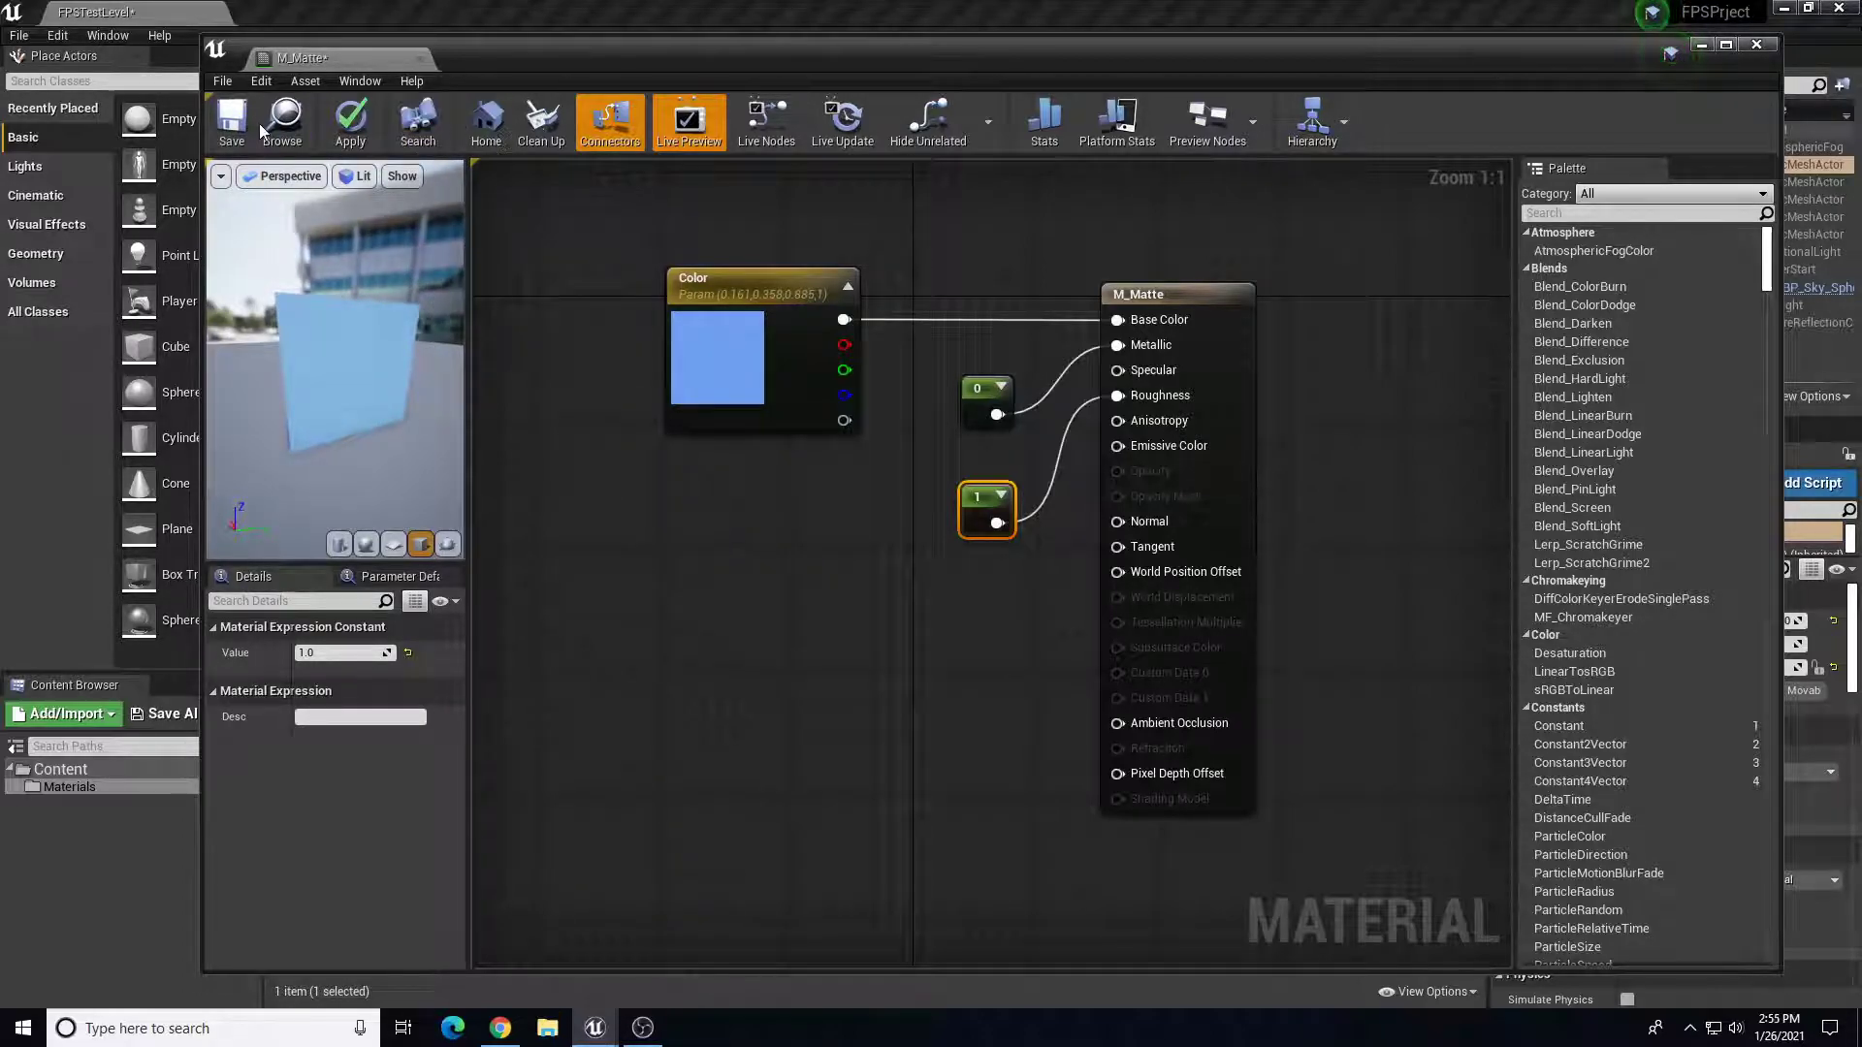
left_click(270, 147)
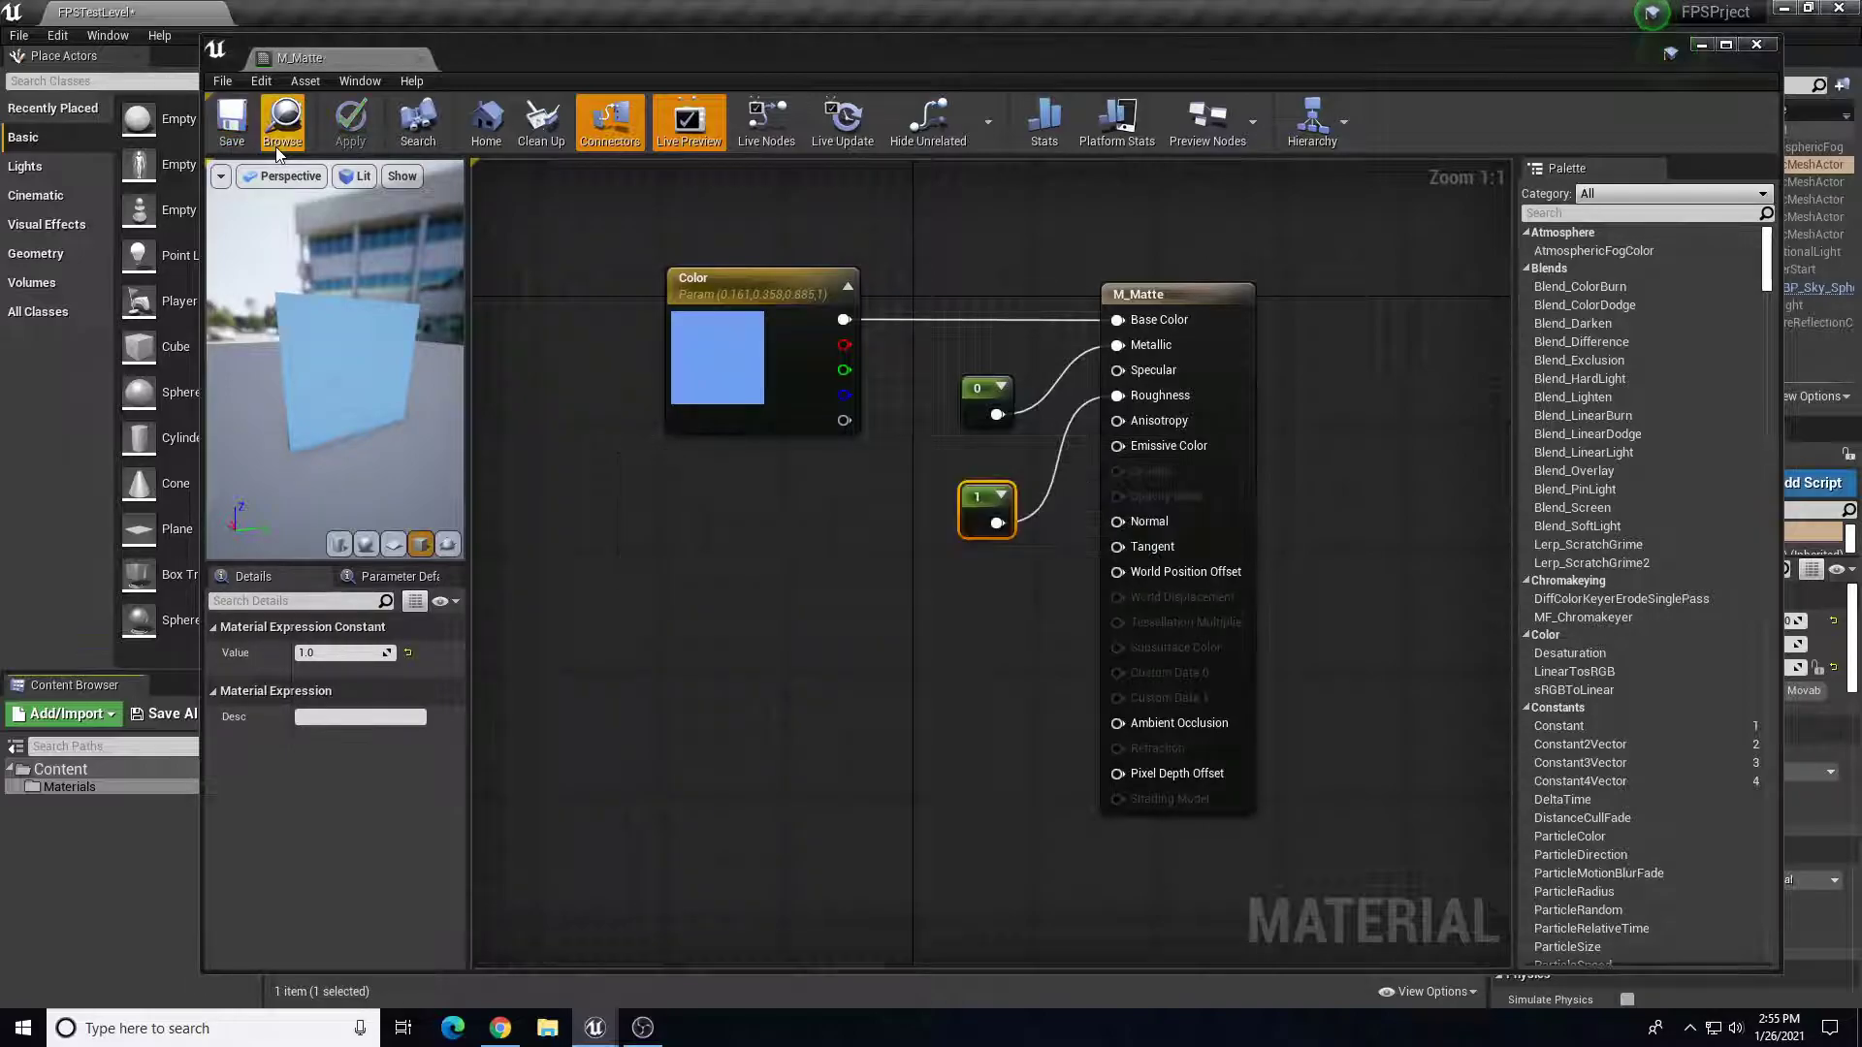
left_click(1756, 47)
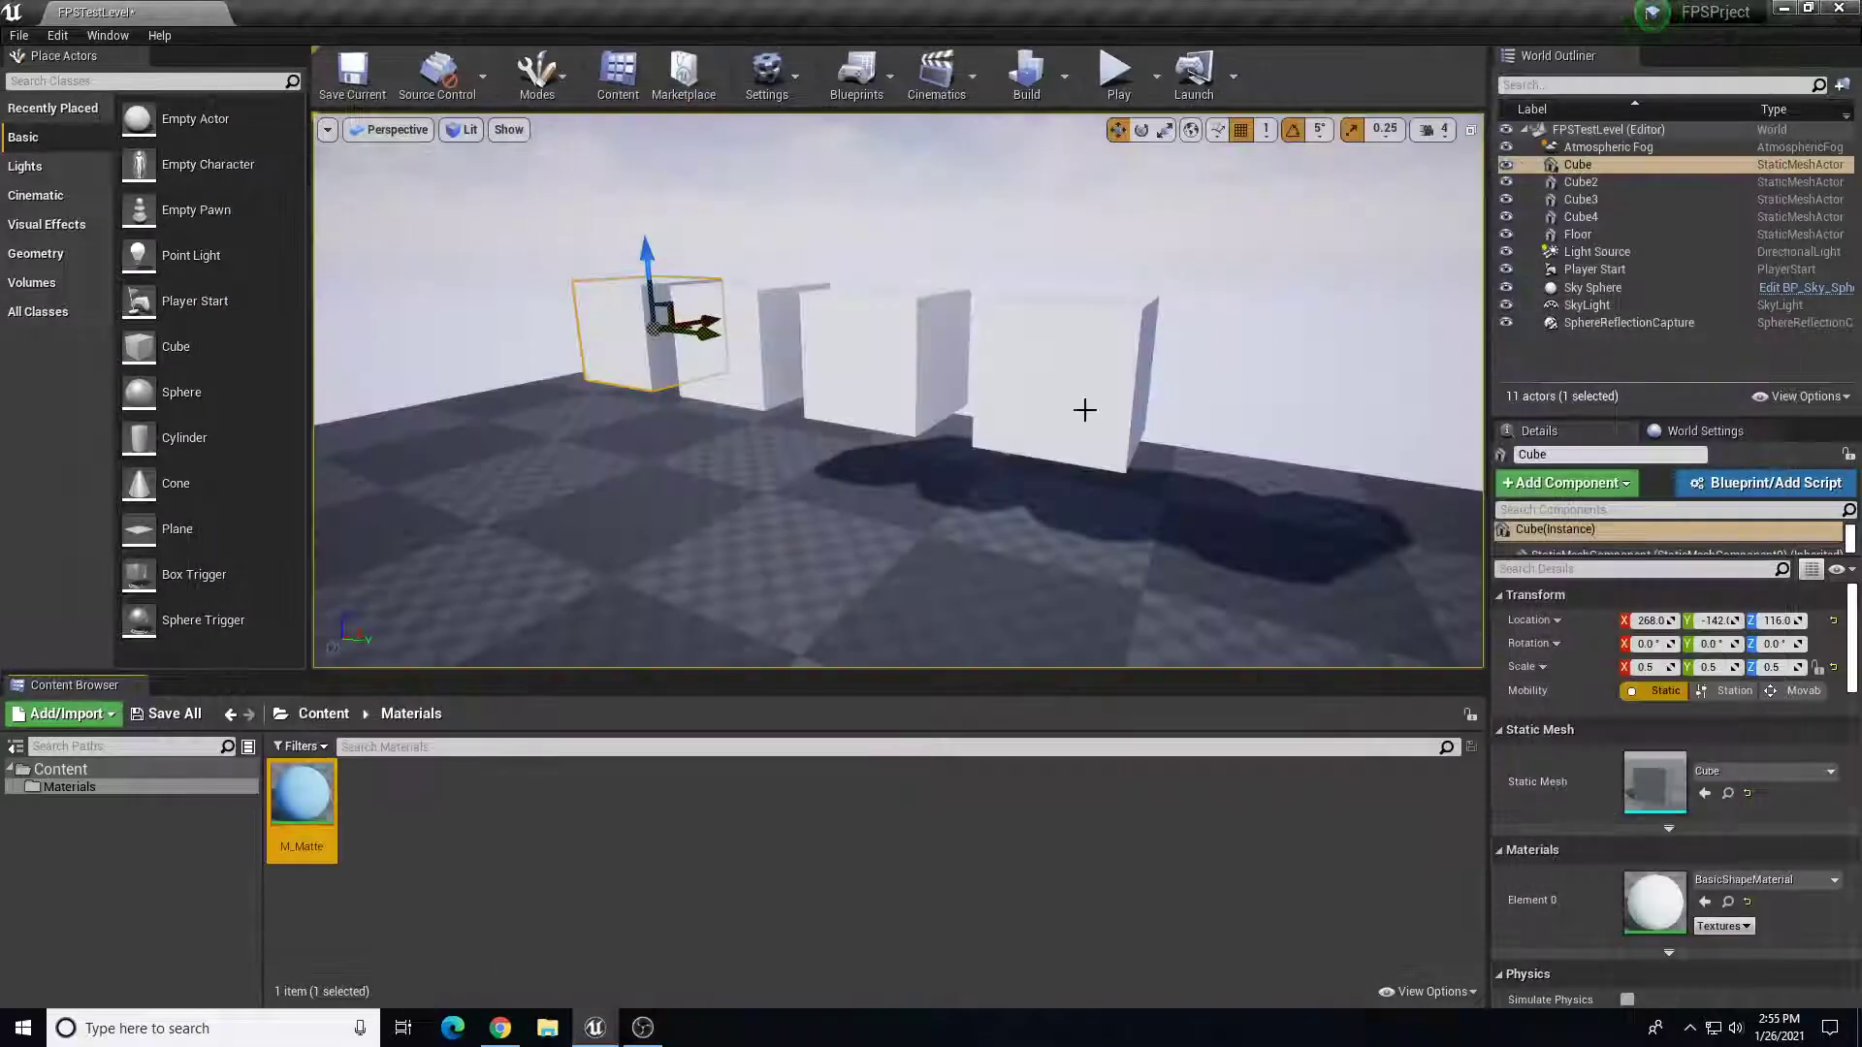
- Assign M_Matte to Element 0 of the selected Cube at the end of the row
key("f")
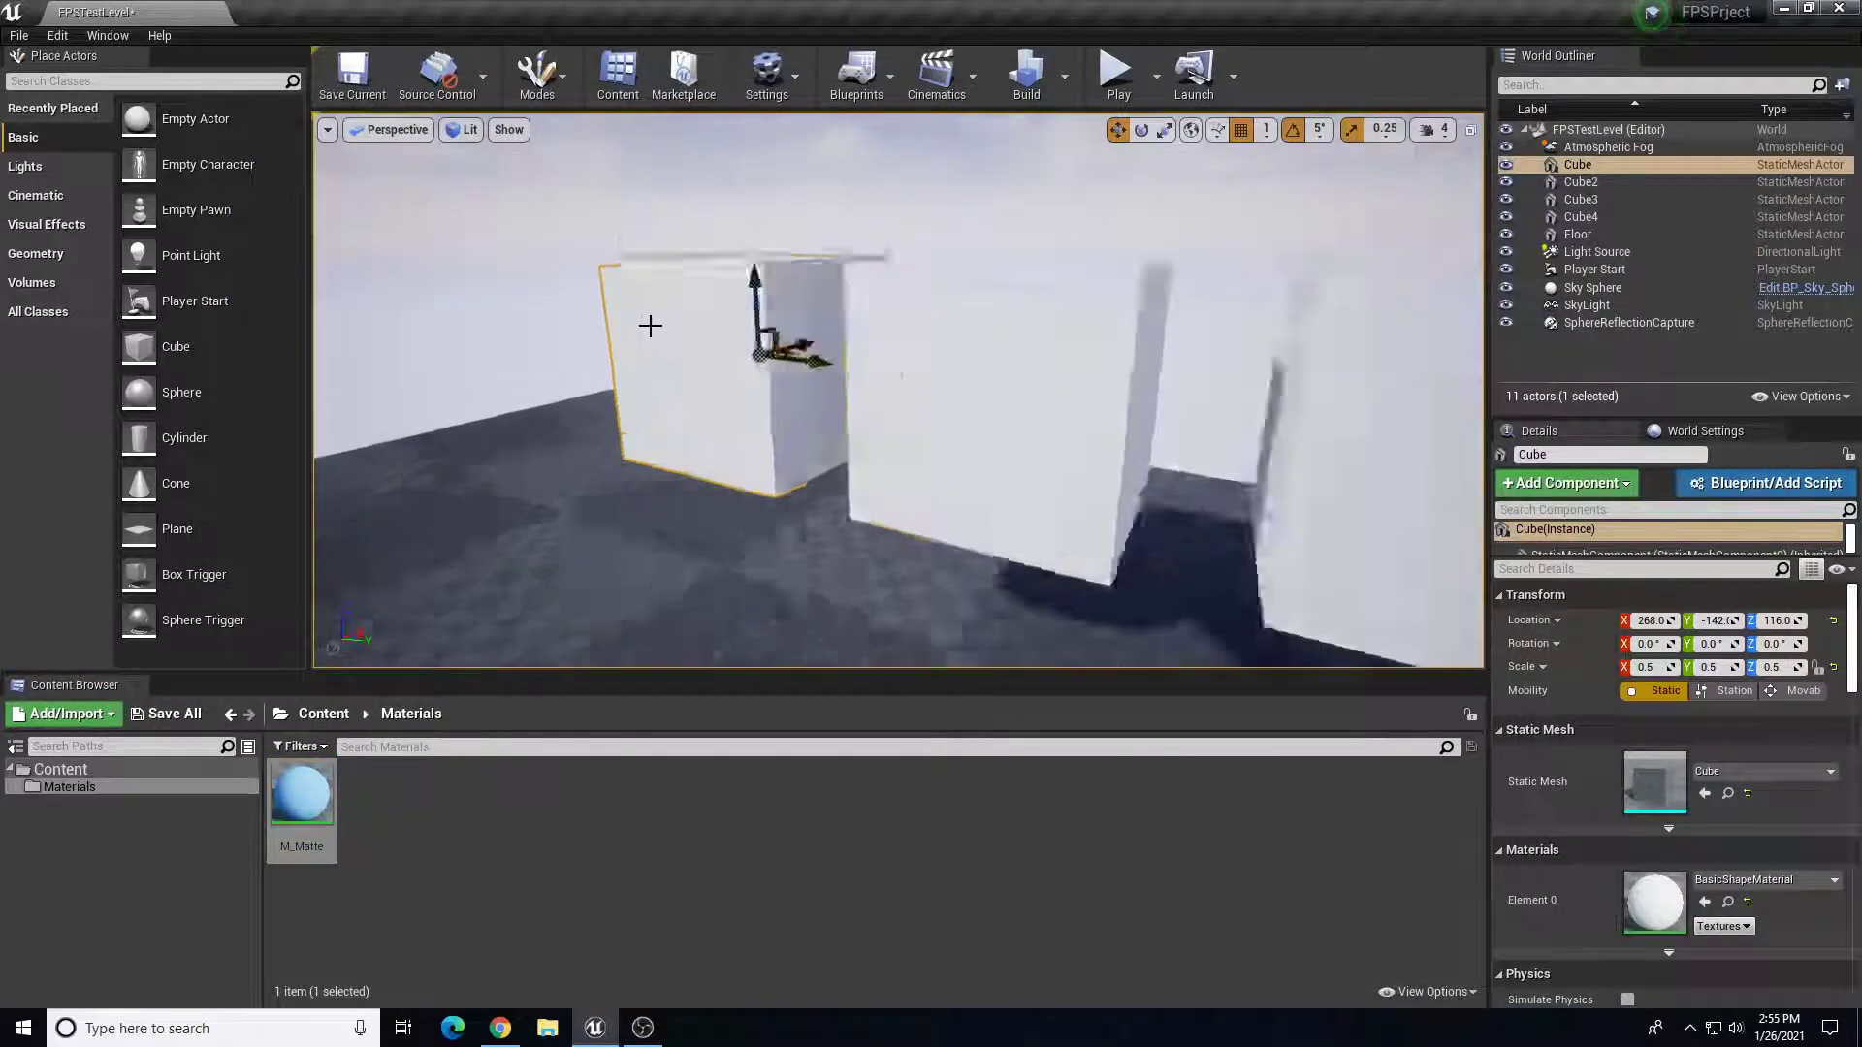
scroll(844, 403, "down", 8)
key("f")
left_click_drag(864, 412, 980, 409, "alt")
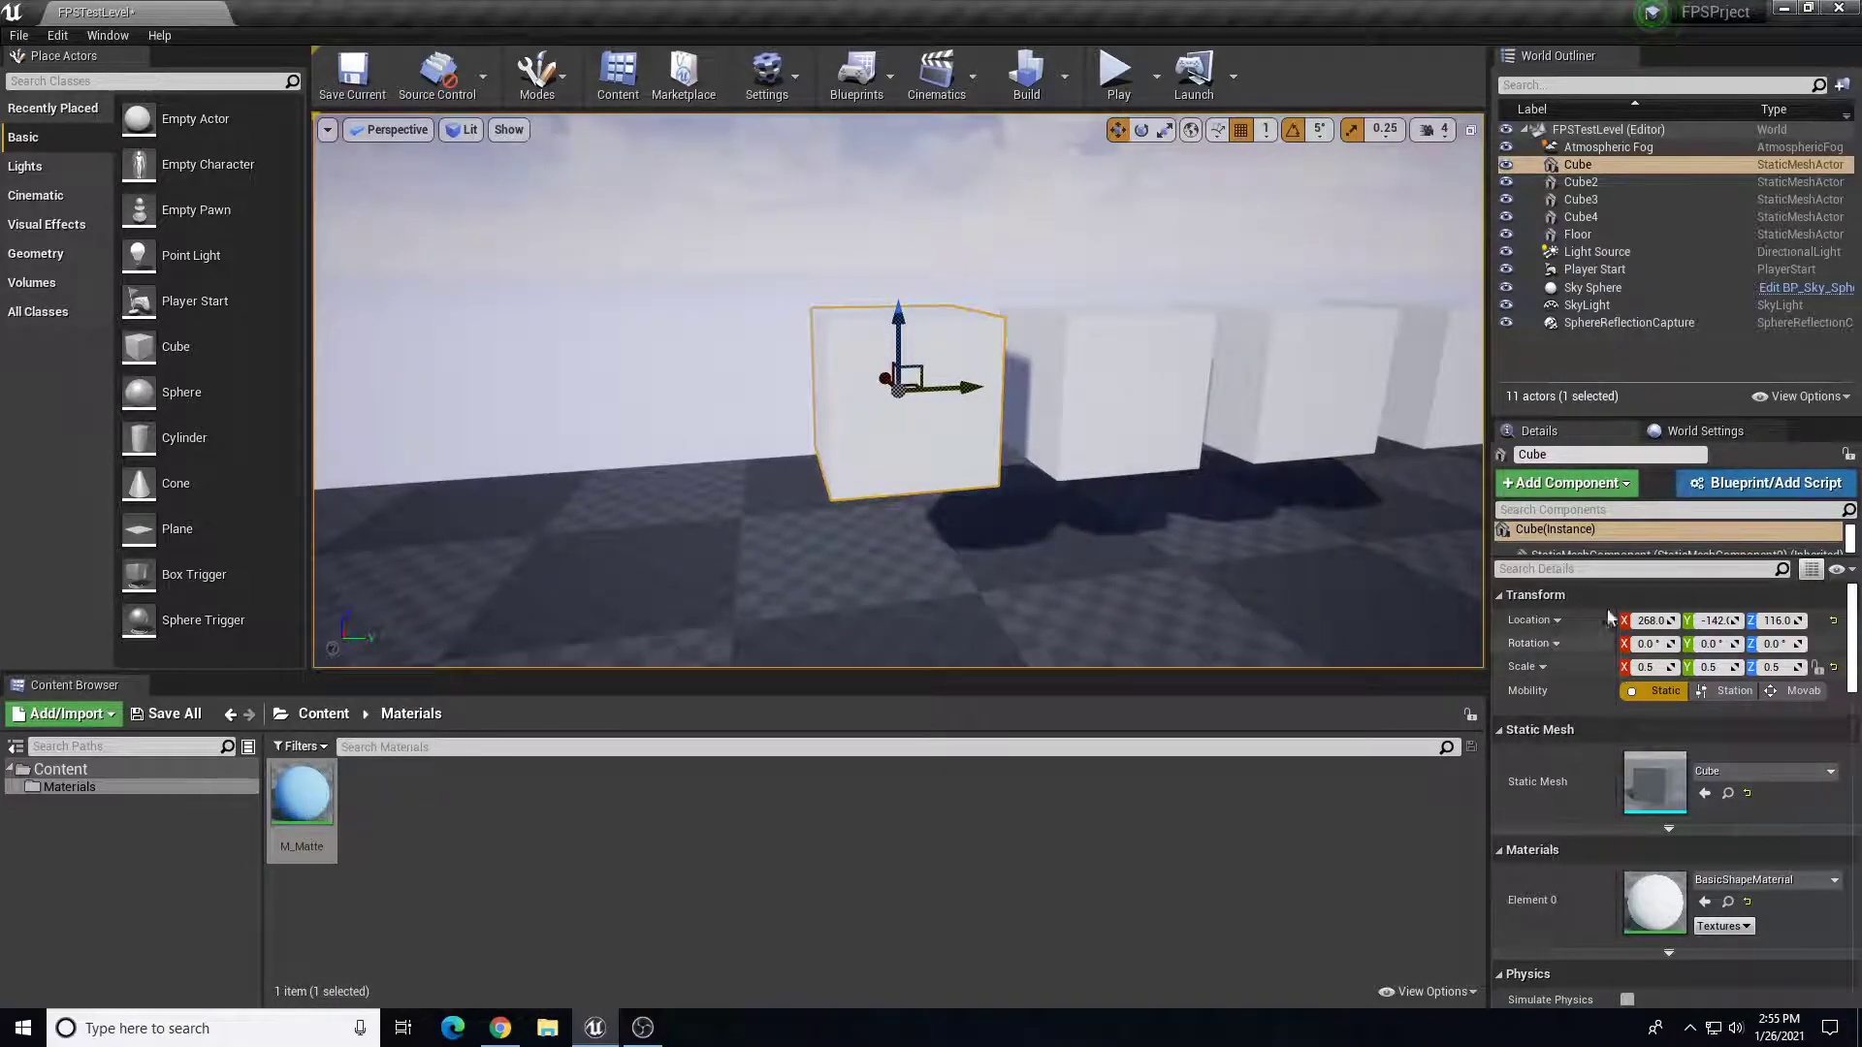
scroll(1562, 892, "down", 1)
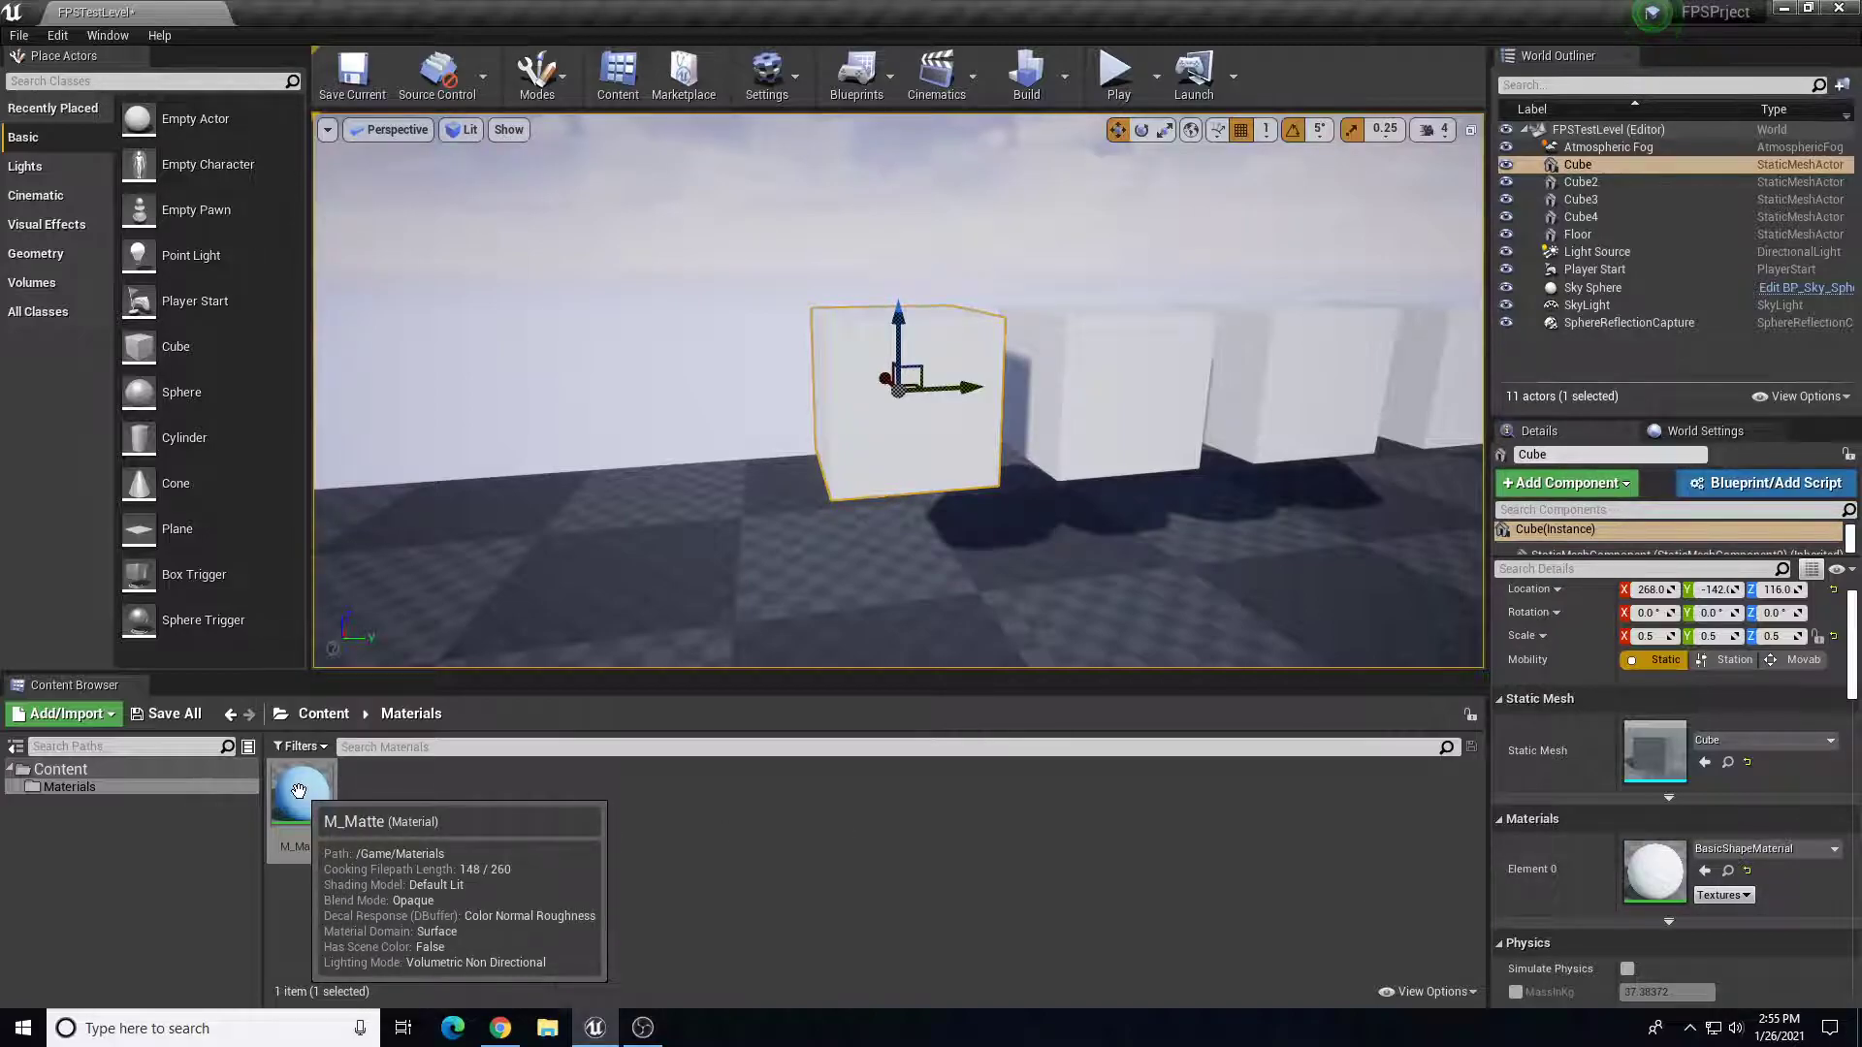
left_click_drag(305, 791, 1680, 865)
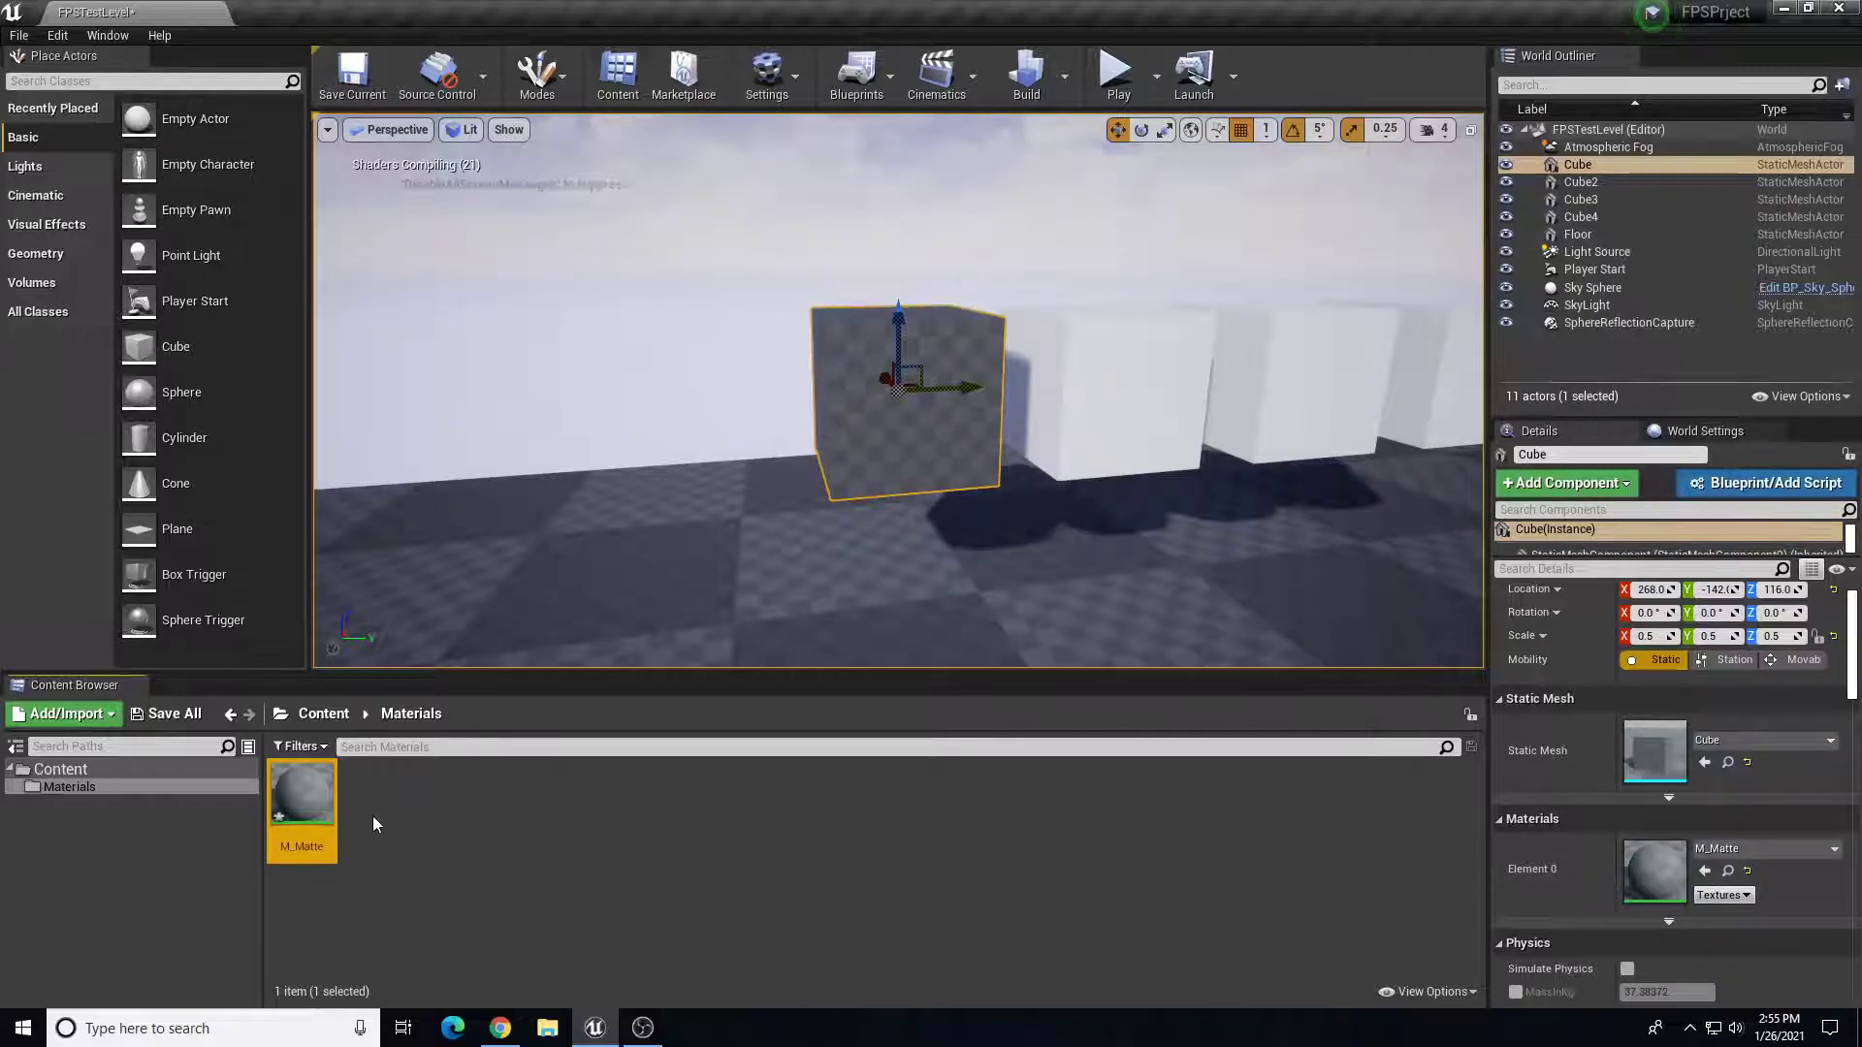
- Examine the M_Matte surface of the Cube up close and from several angles beside the other cubes
left_click_drag(861, 585, 810, 632, "alt")
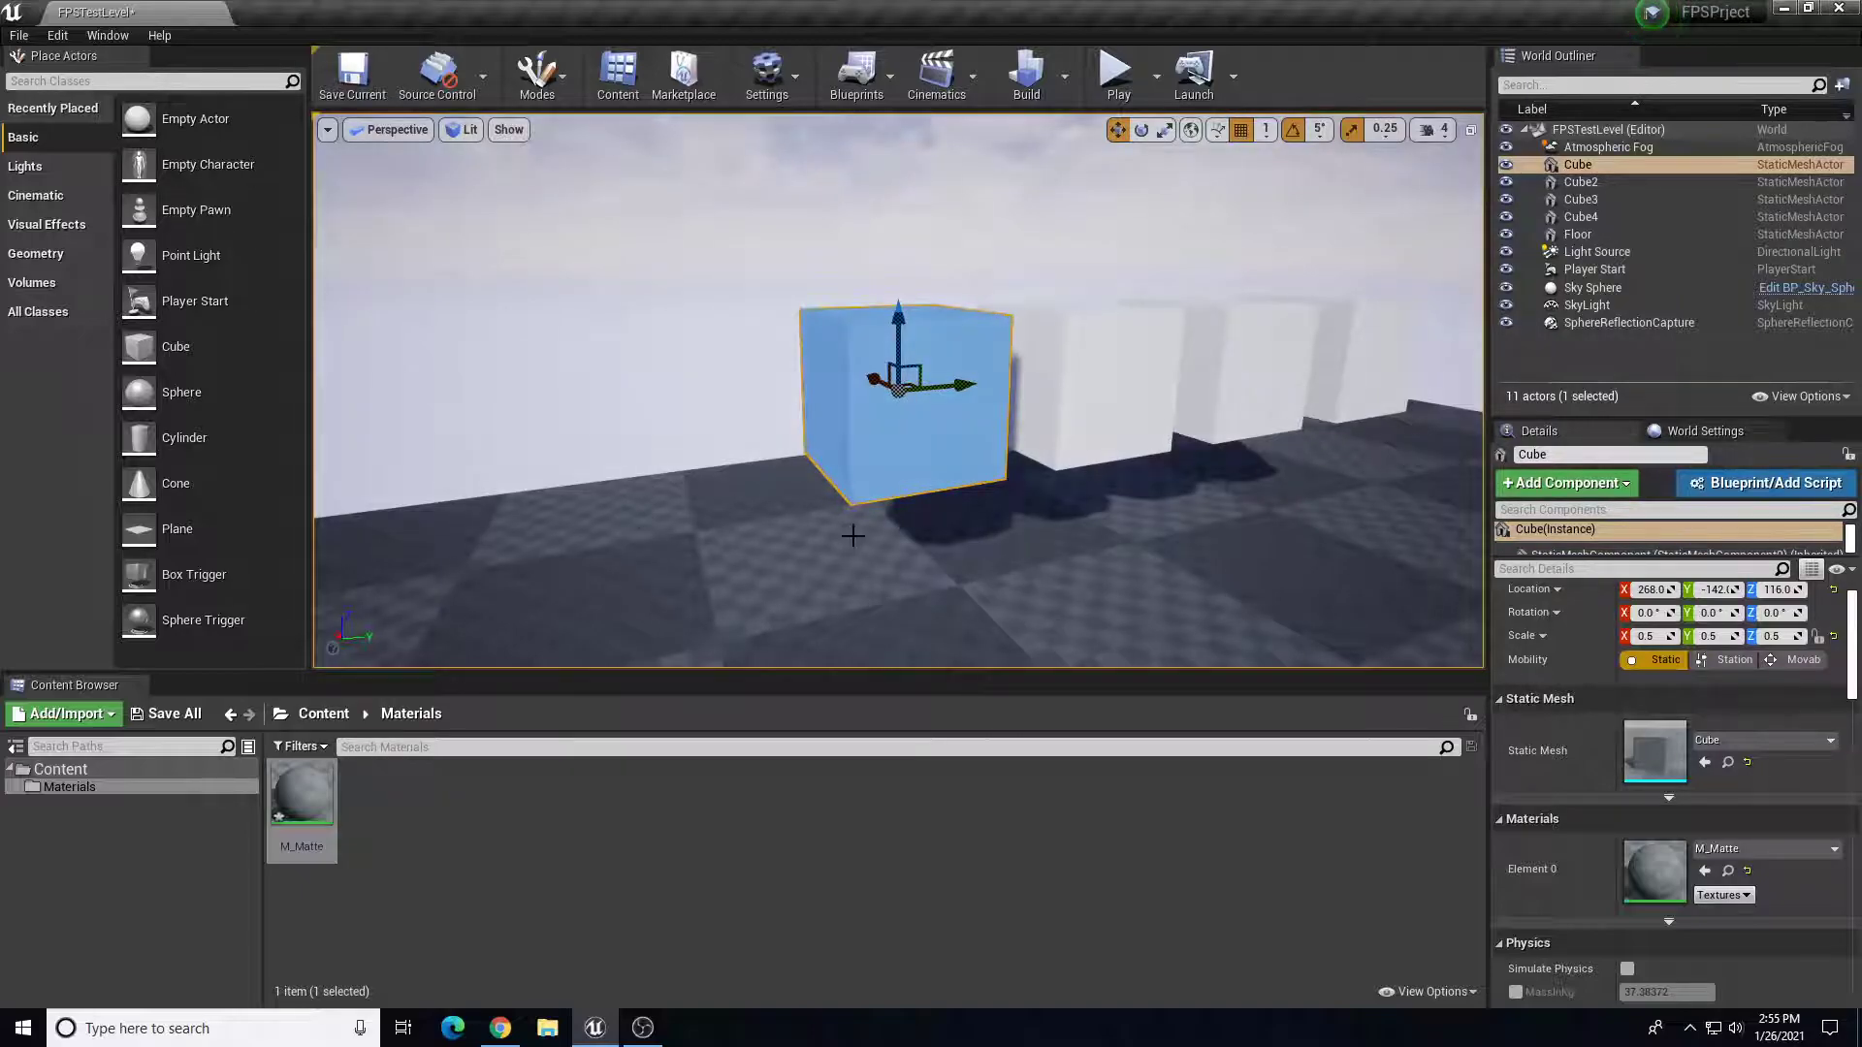
scroll(871, 524, "up", 3)
key("f")
left_click_drag(898, 469, 921, 417, "alt")
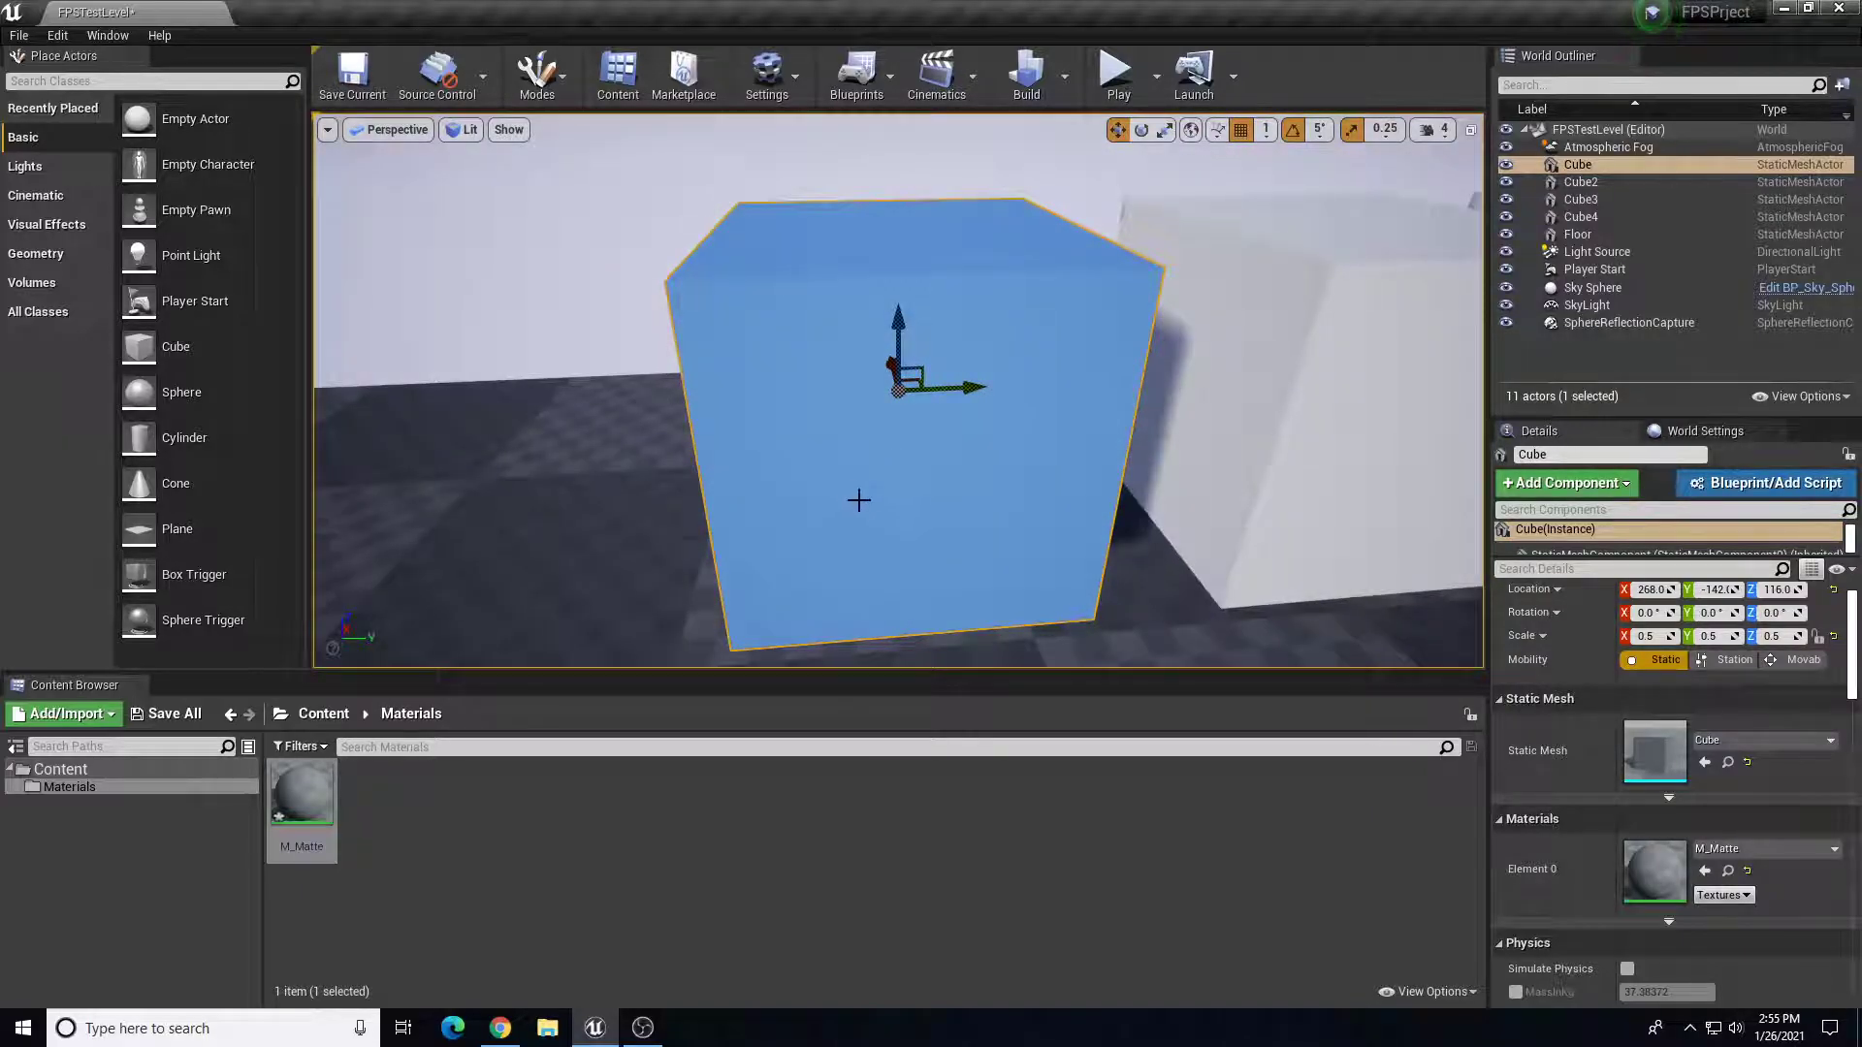
scroll(926, 460, "down", 3)
right_click_drag(926, 460, 1042, 602)
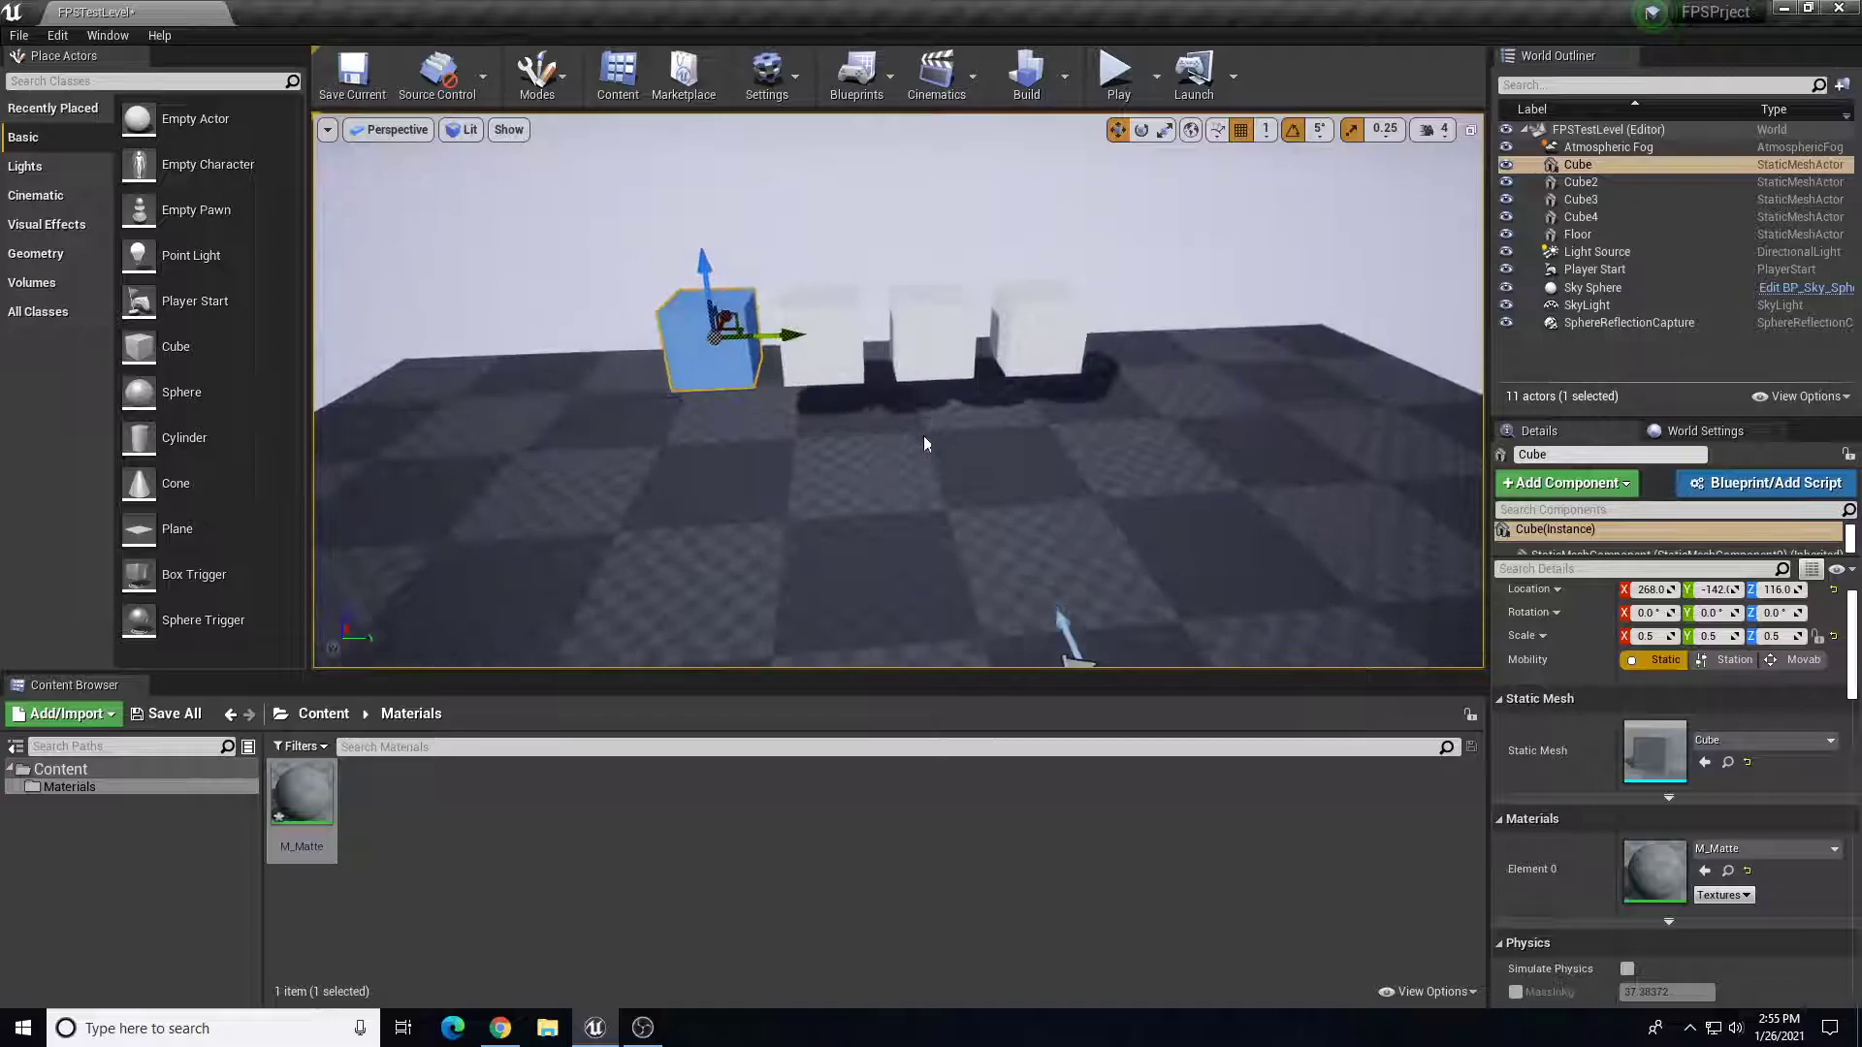
scroll(881, 414, "up", 1)
key("w")
right_click_drag(882, 414, 840, 403)
key("d")
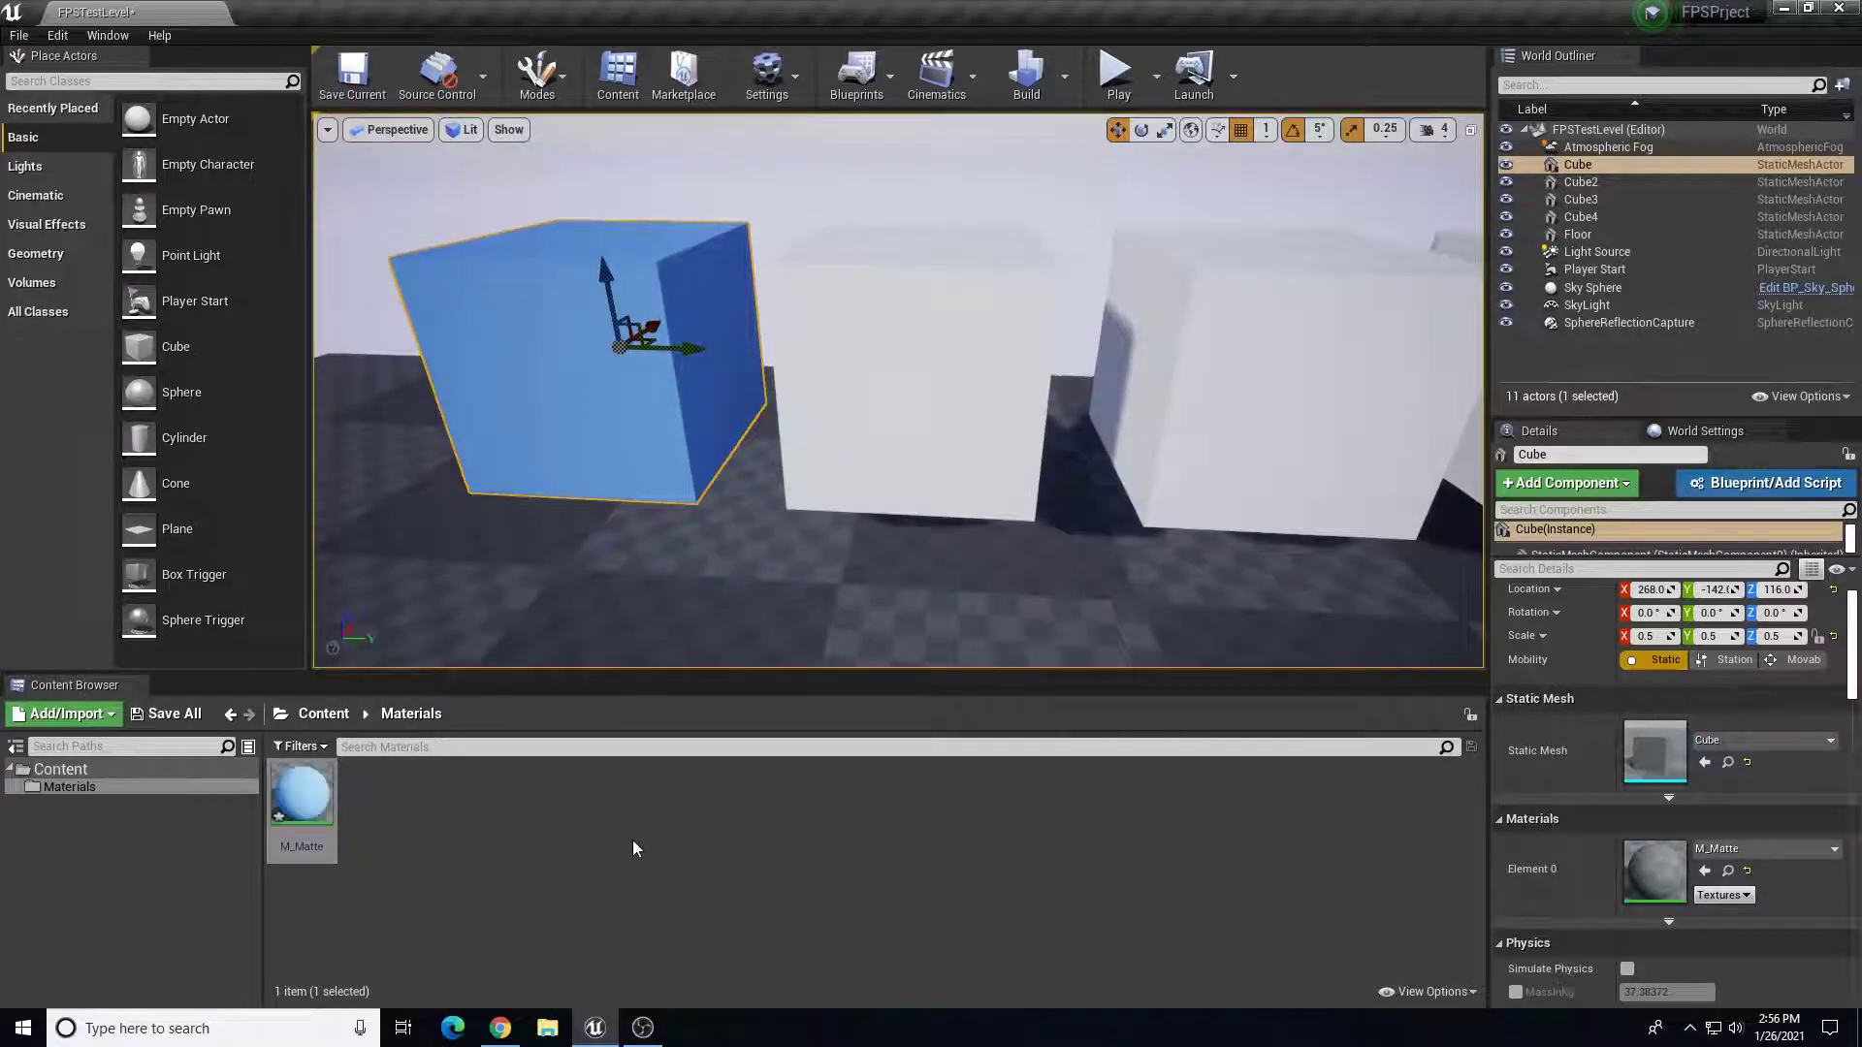
left_click(597, 840)
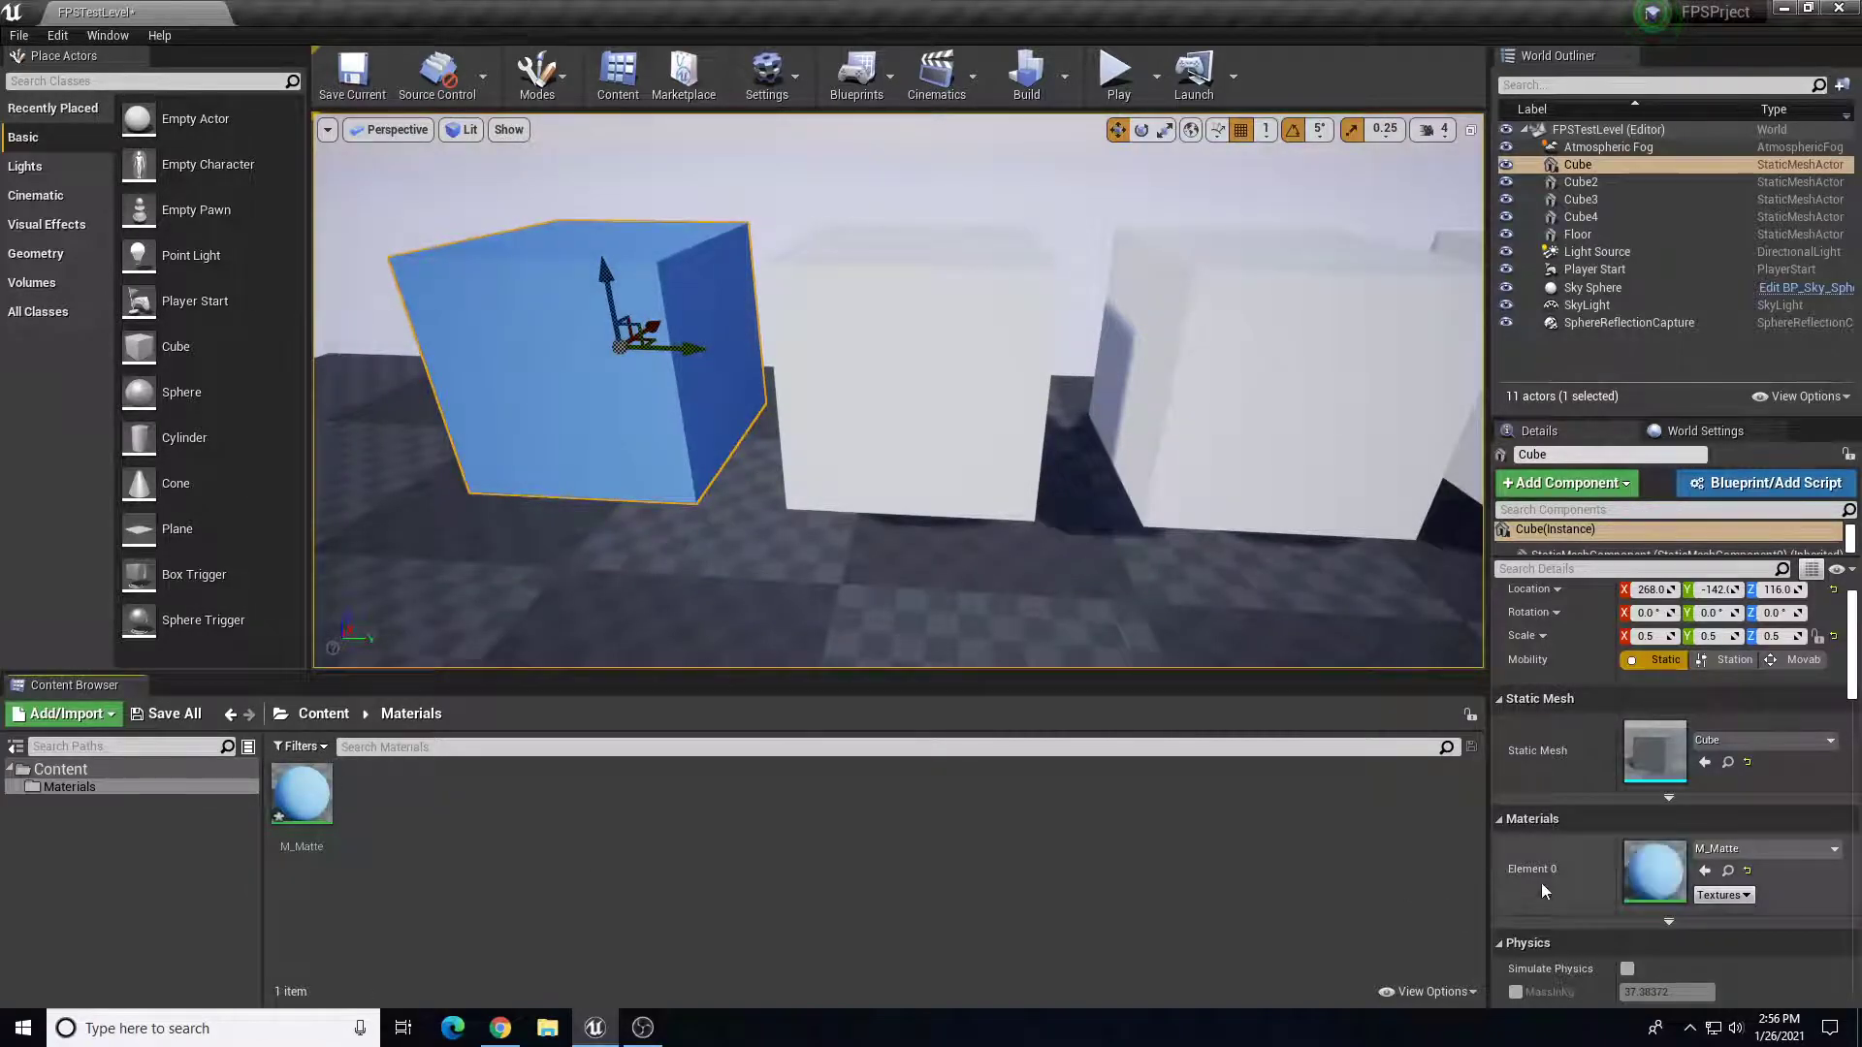
left_click_drag(245, 771, 287, 777)
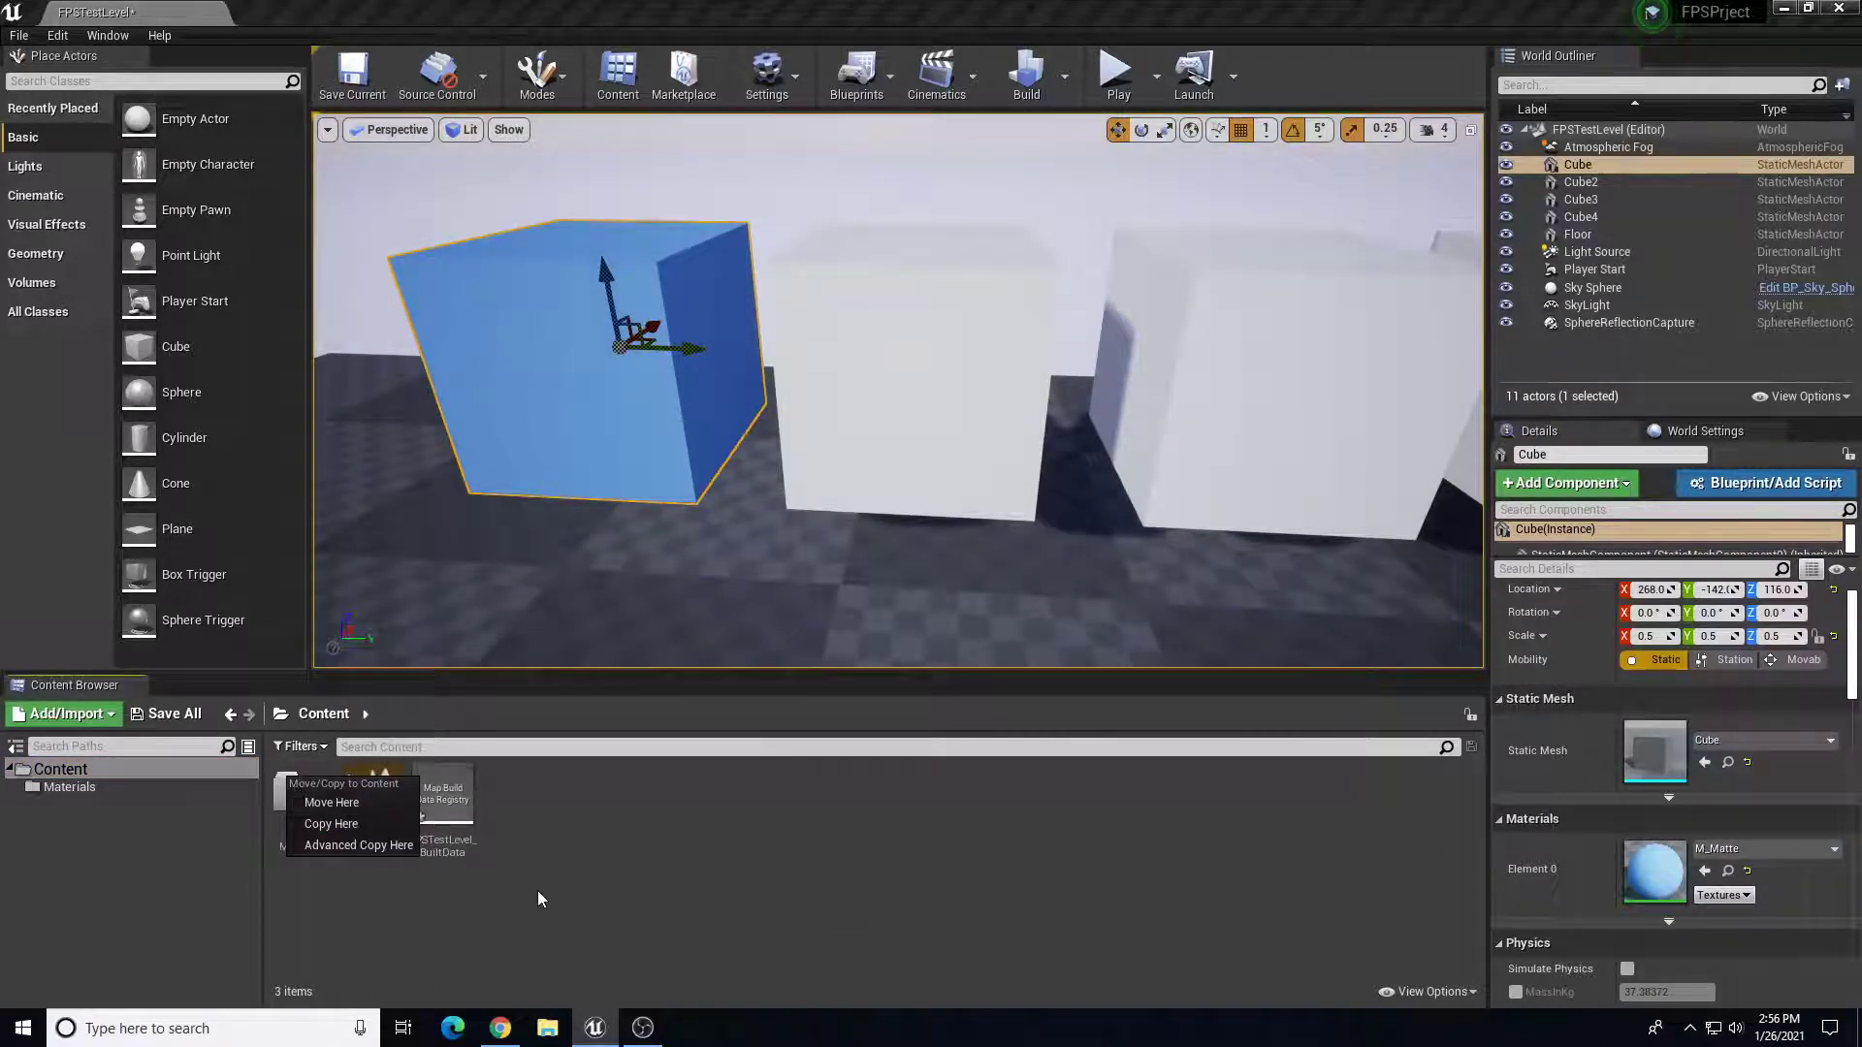
left_click(625, 841)
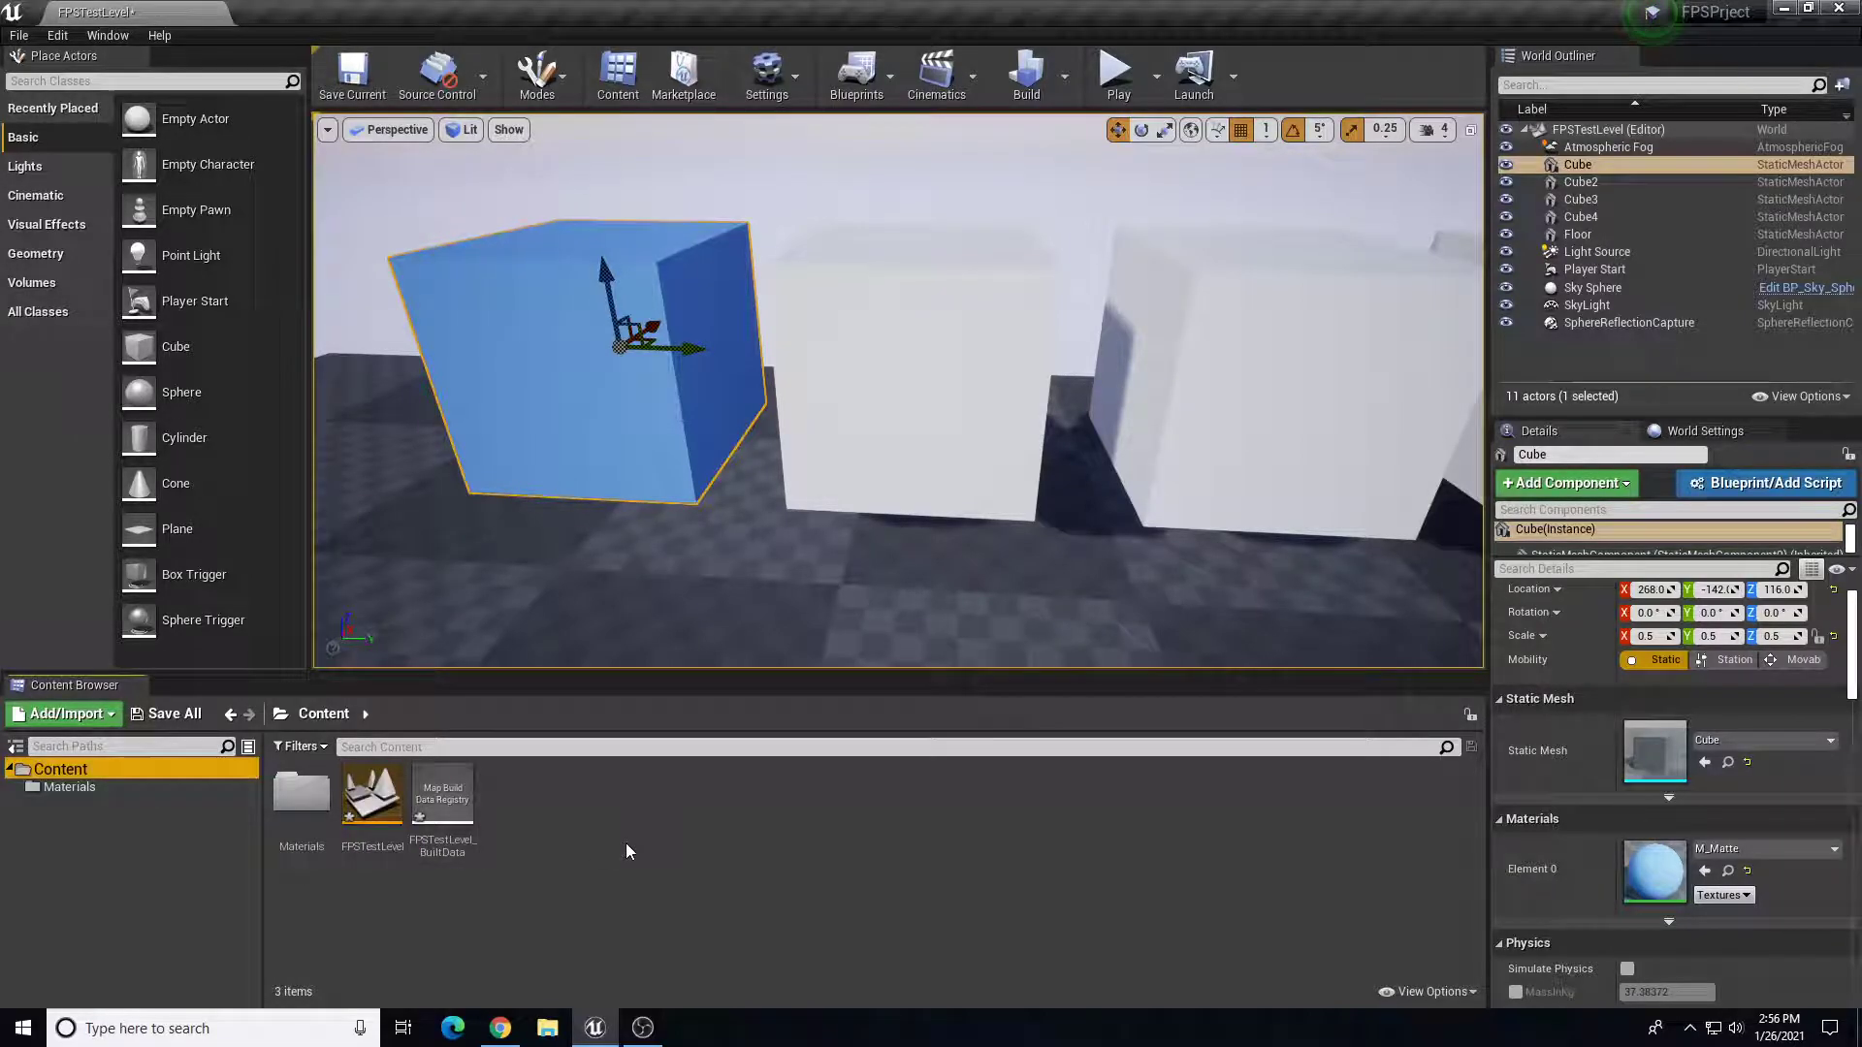
left_click(161, 789)
- Duplicate M_Matte in the Materials folder and name the copy M_Plastic
left_click(310, 784)
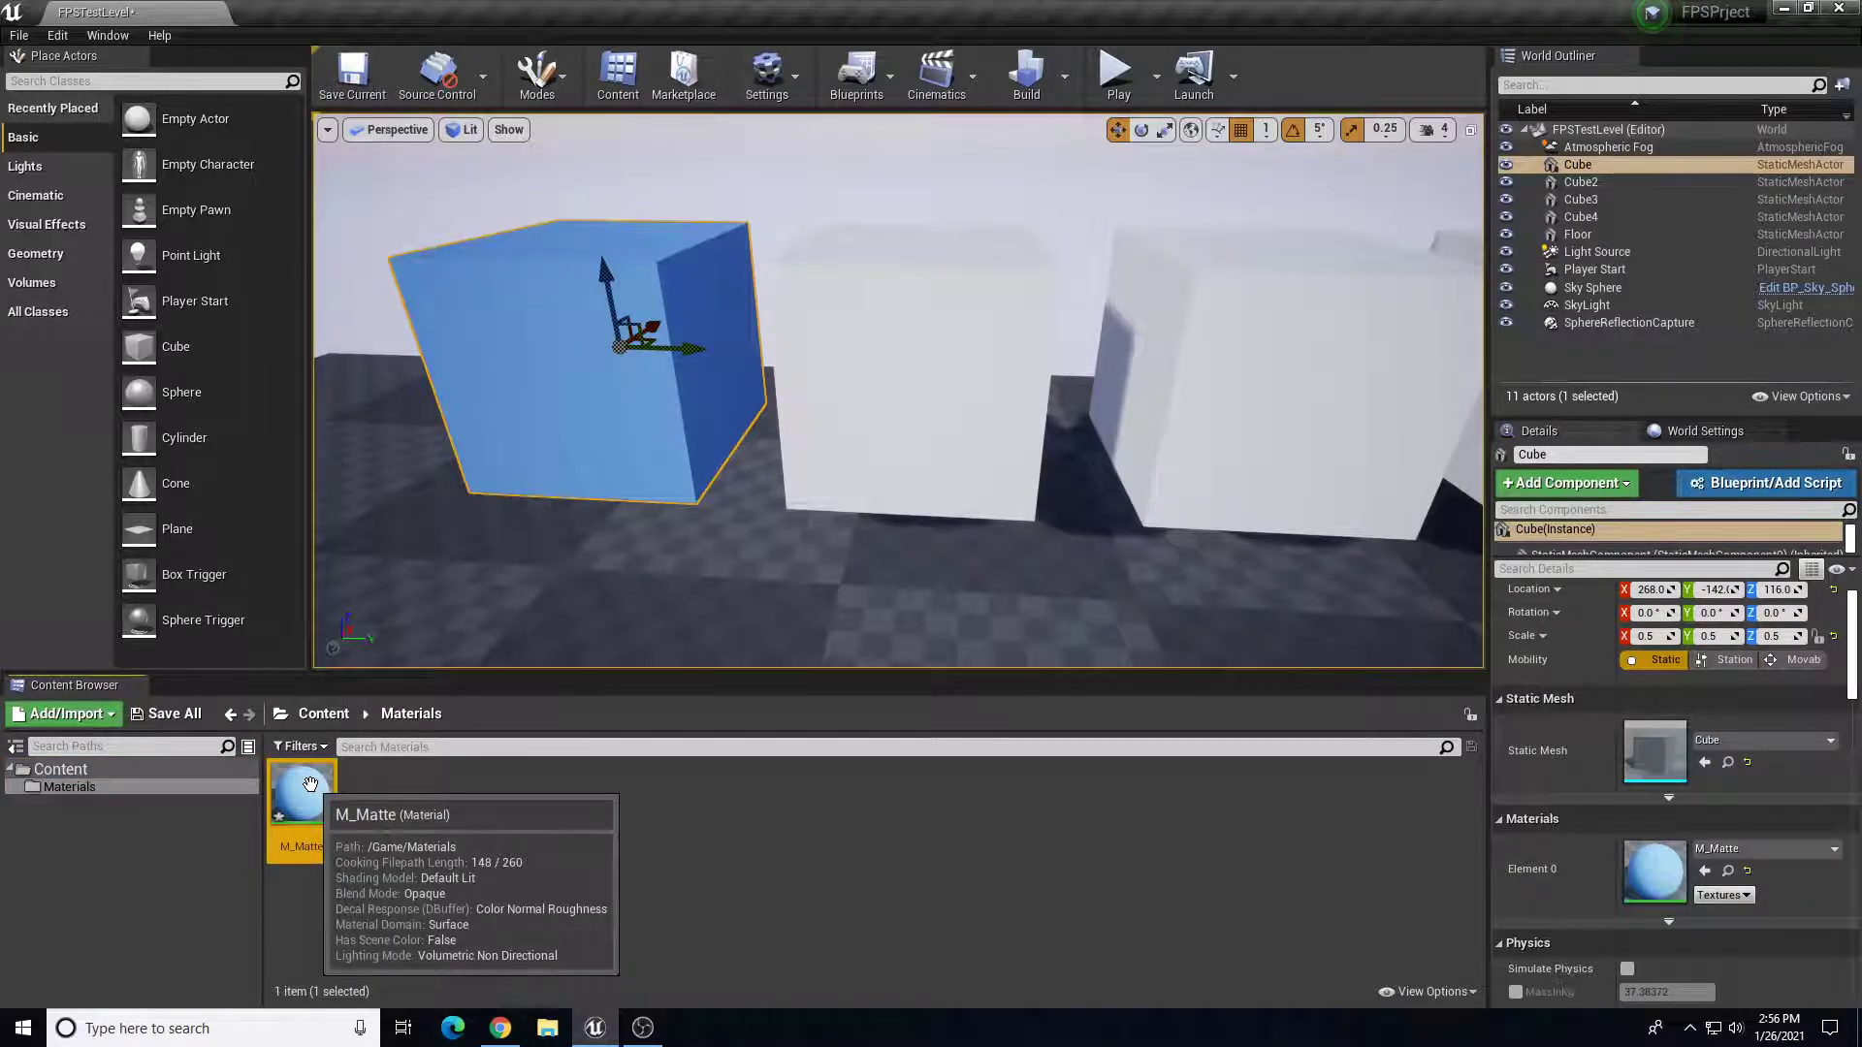
right_click(317, 784)
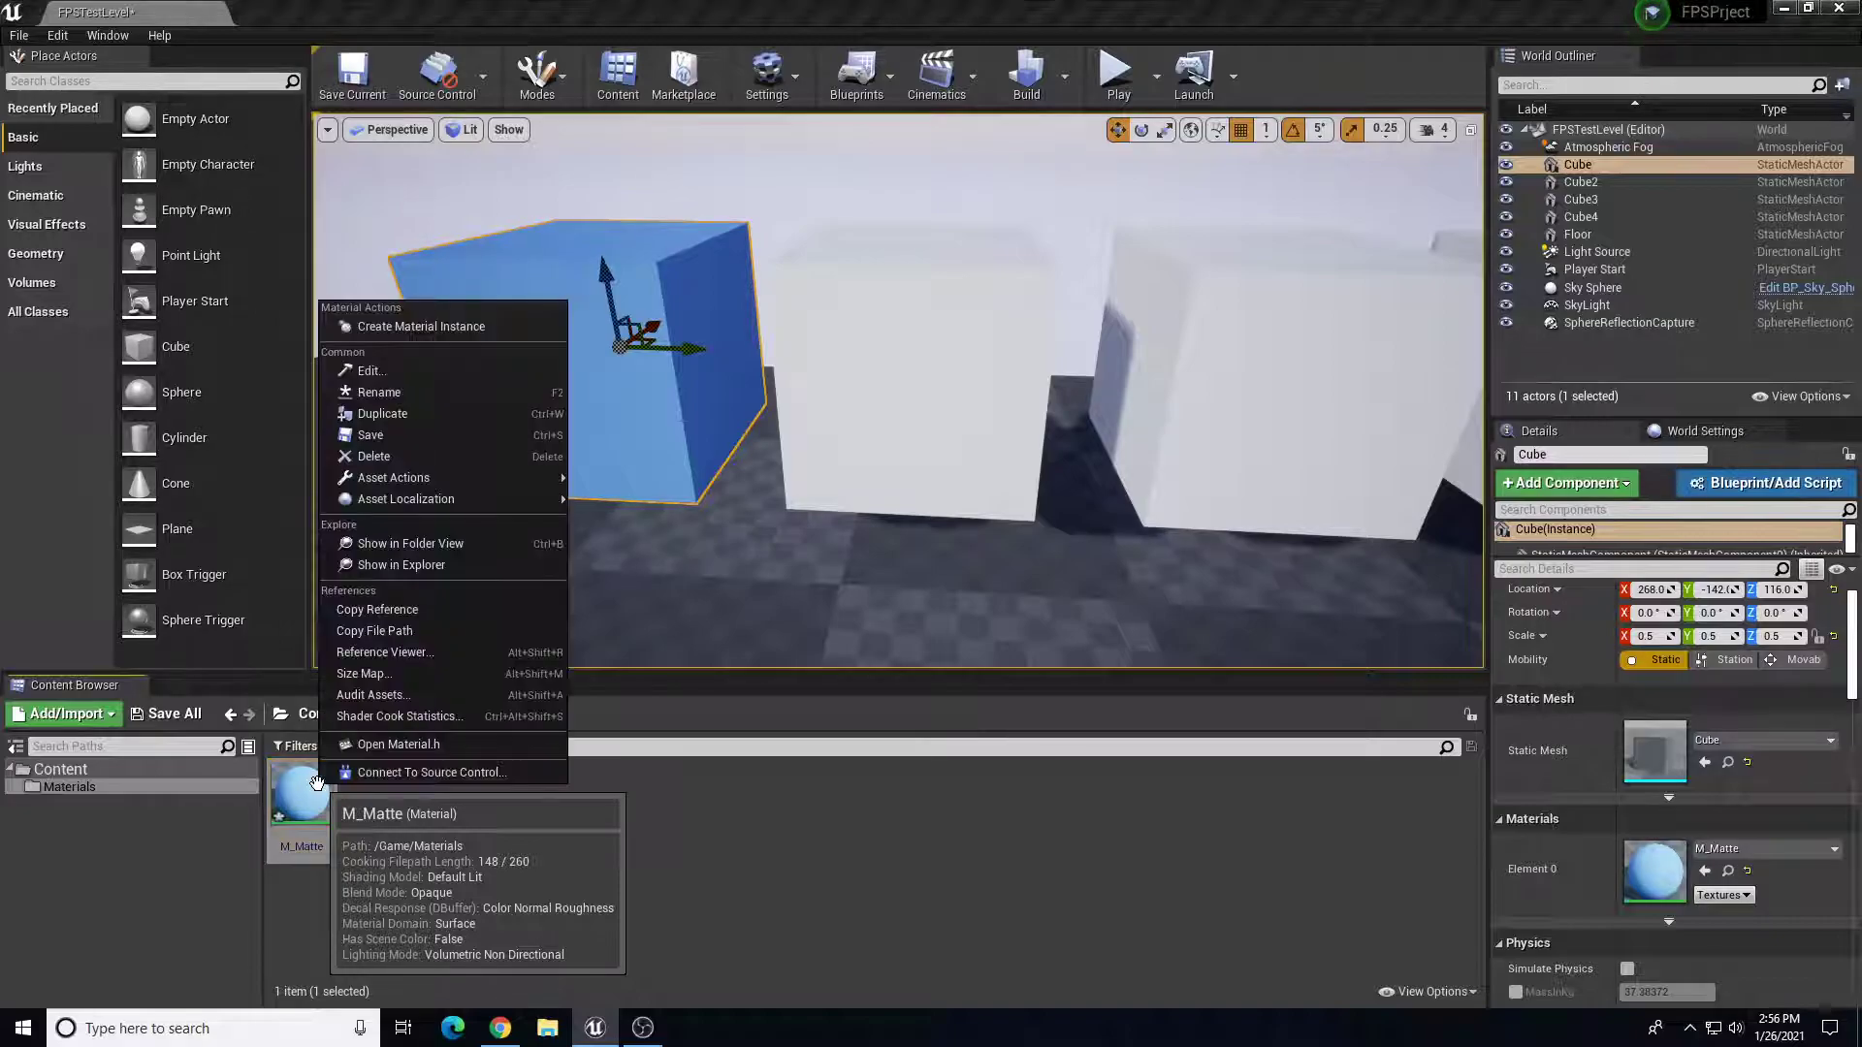
left_click(440, 414)
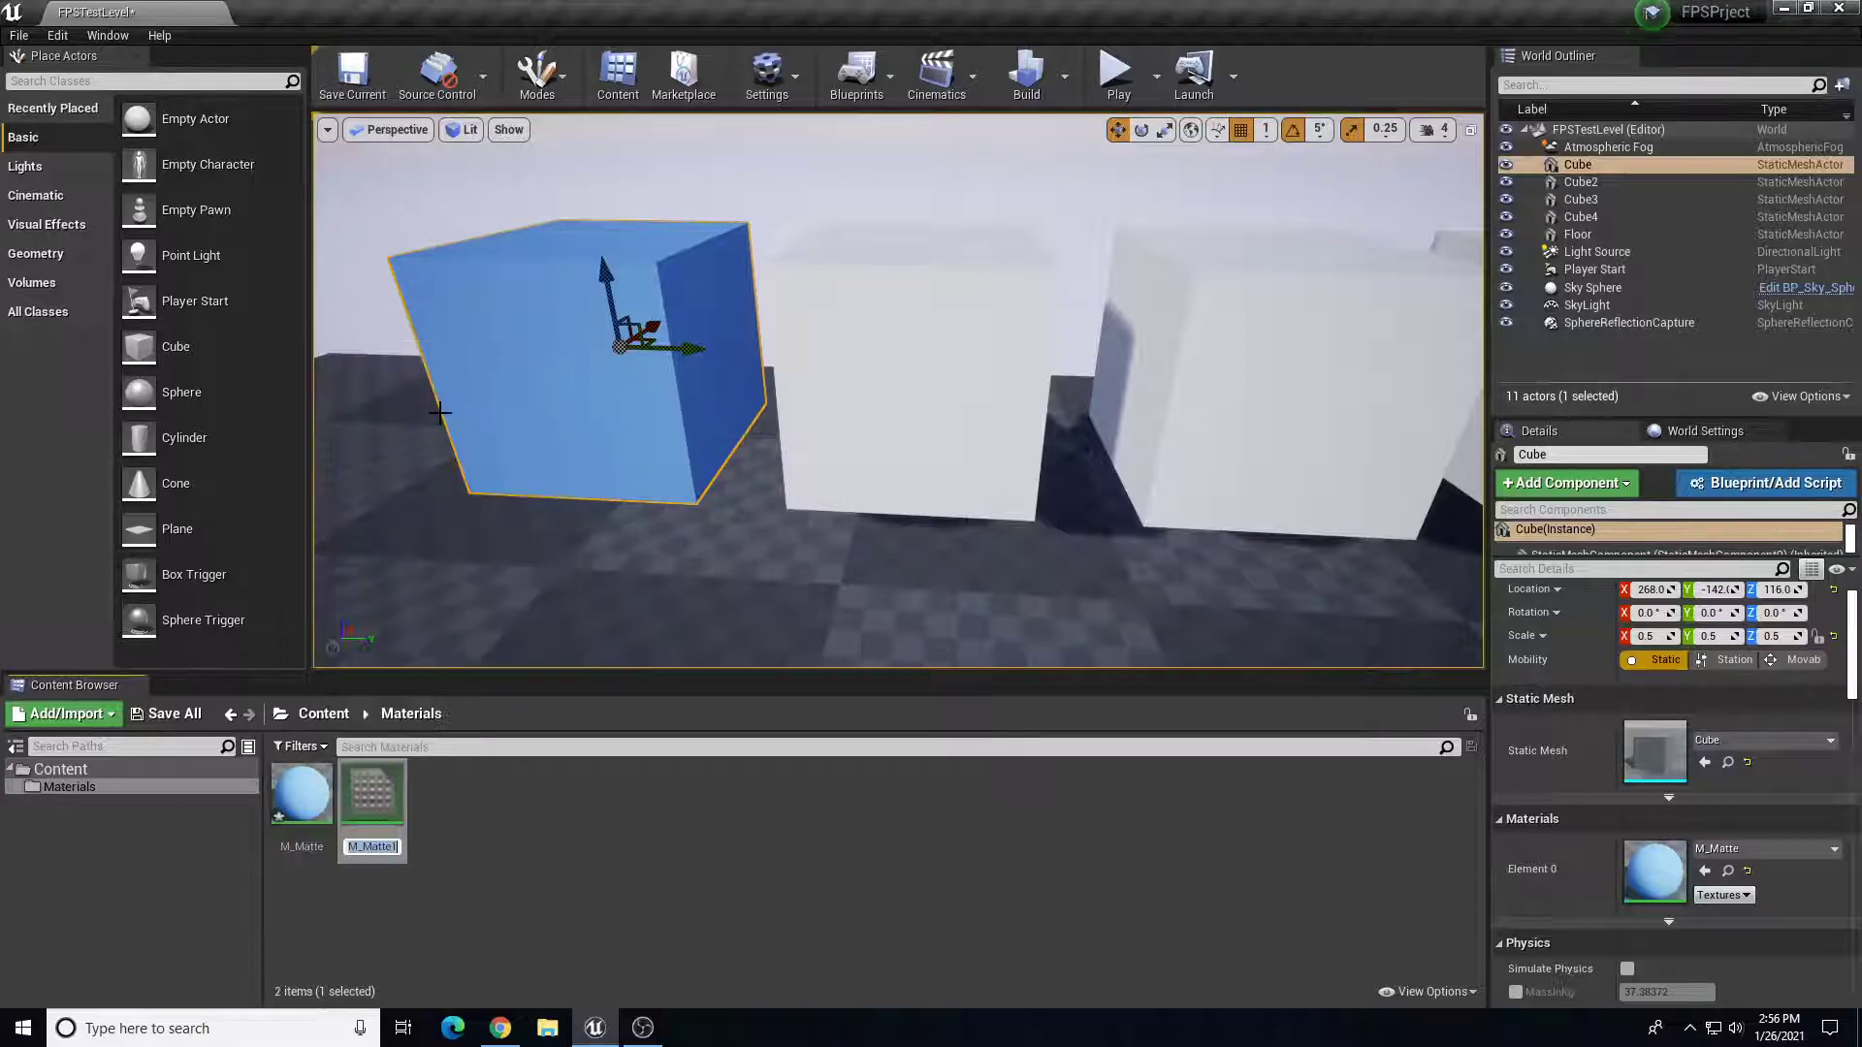
type("M_Ma")
key("BackSpace")
key("BackSpace")
type("Plastic")
key("Return")
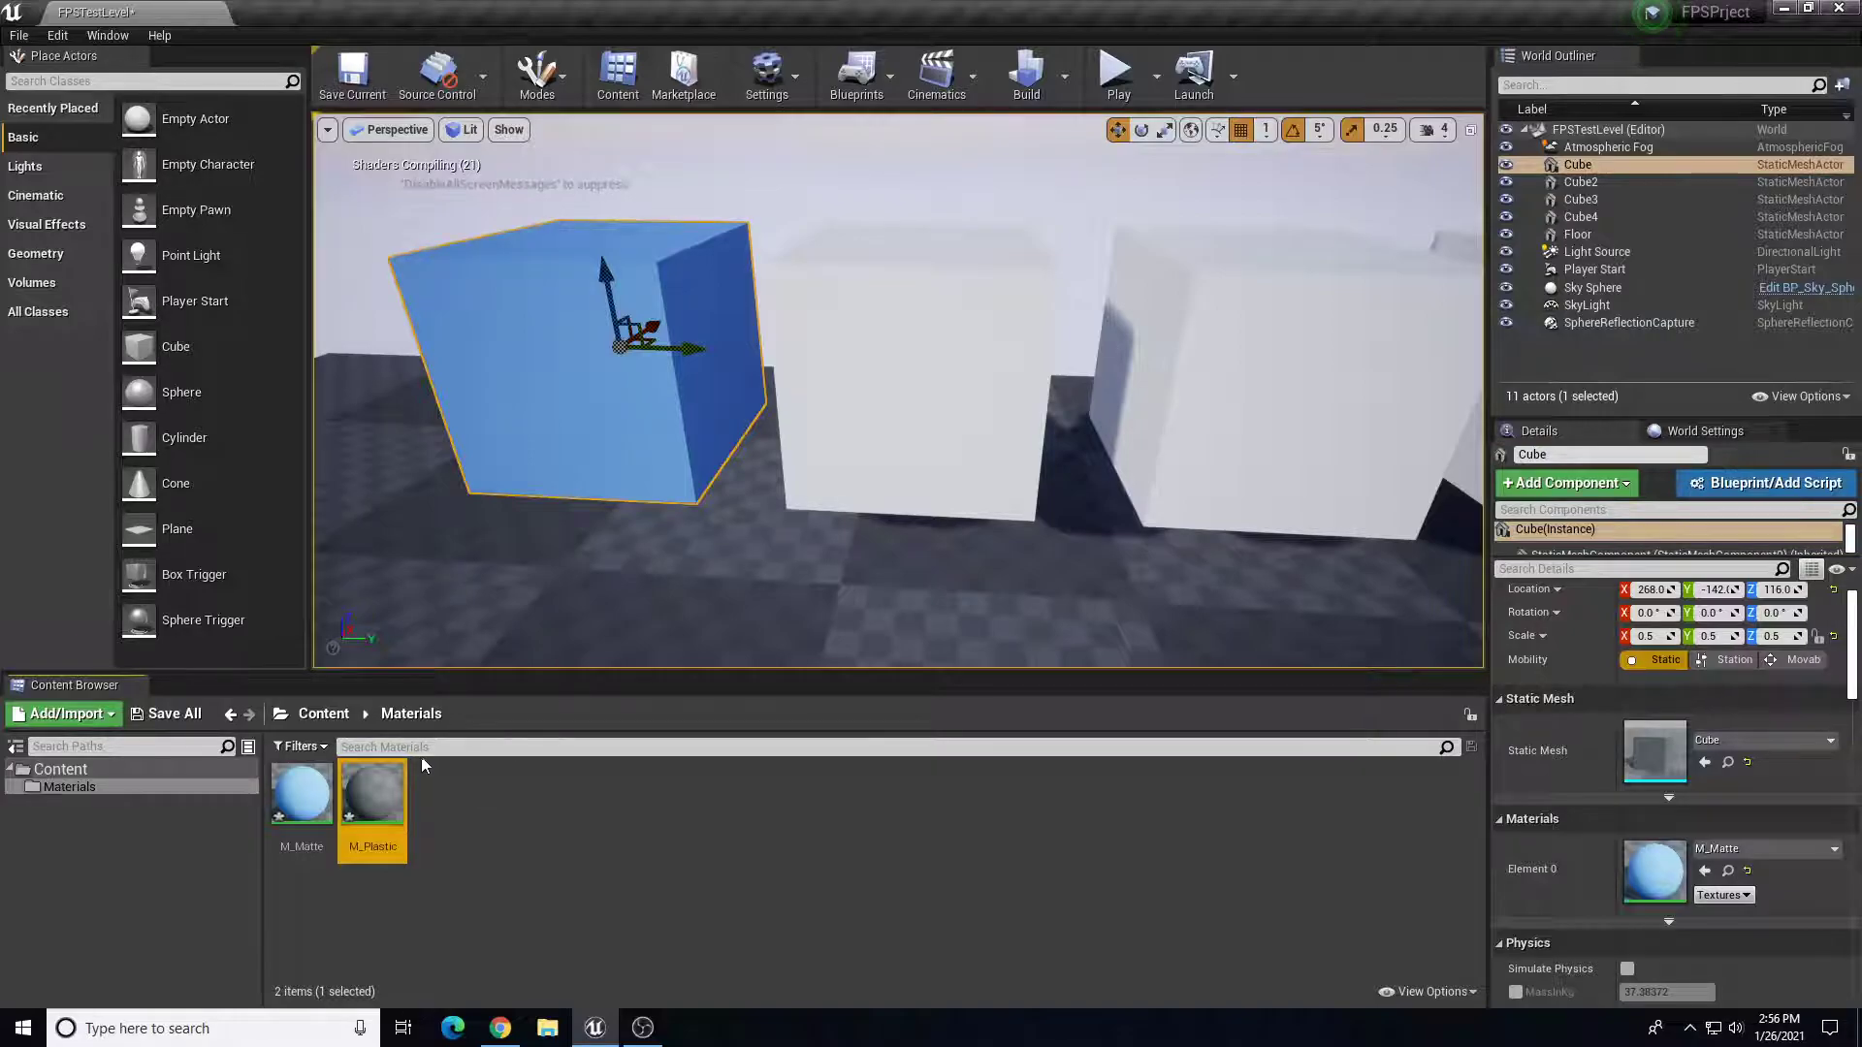
- Open M_Plastic for editing and set the constant feeding Metallic to 0.5
double_click(395, 784)
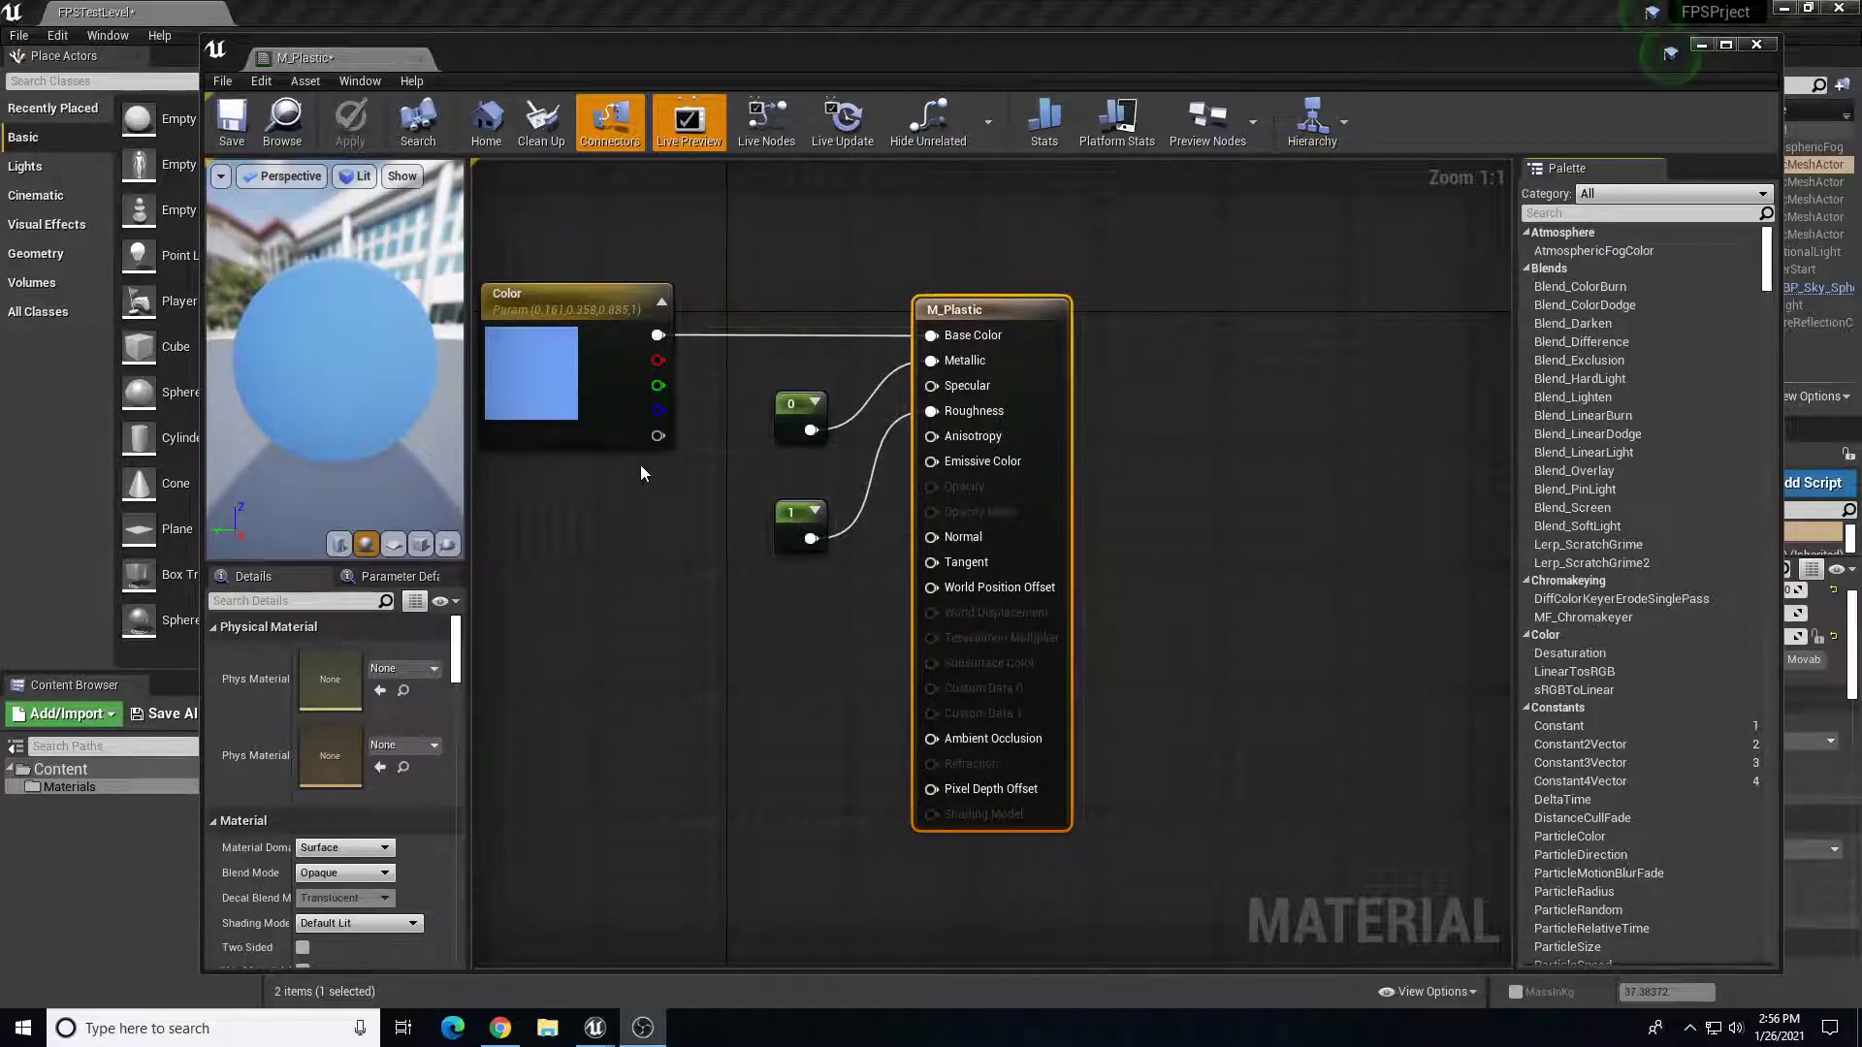
right_click_drag(683, 490, 824, 514)
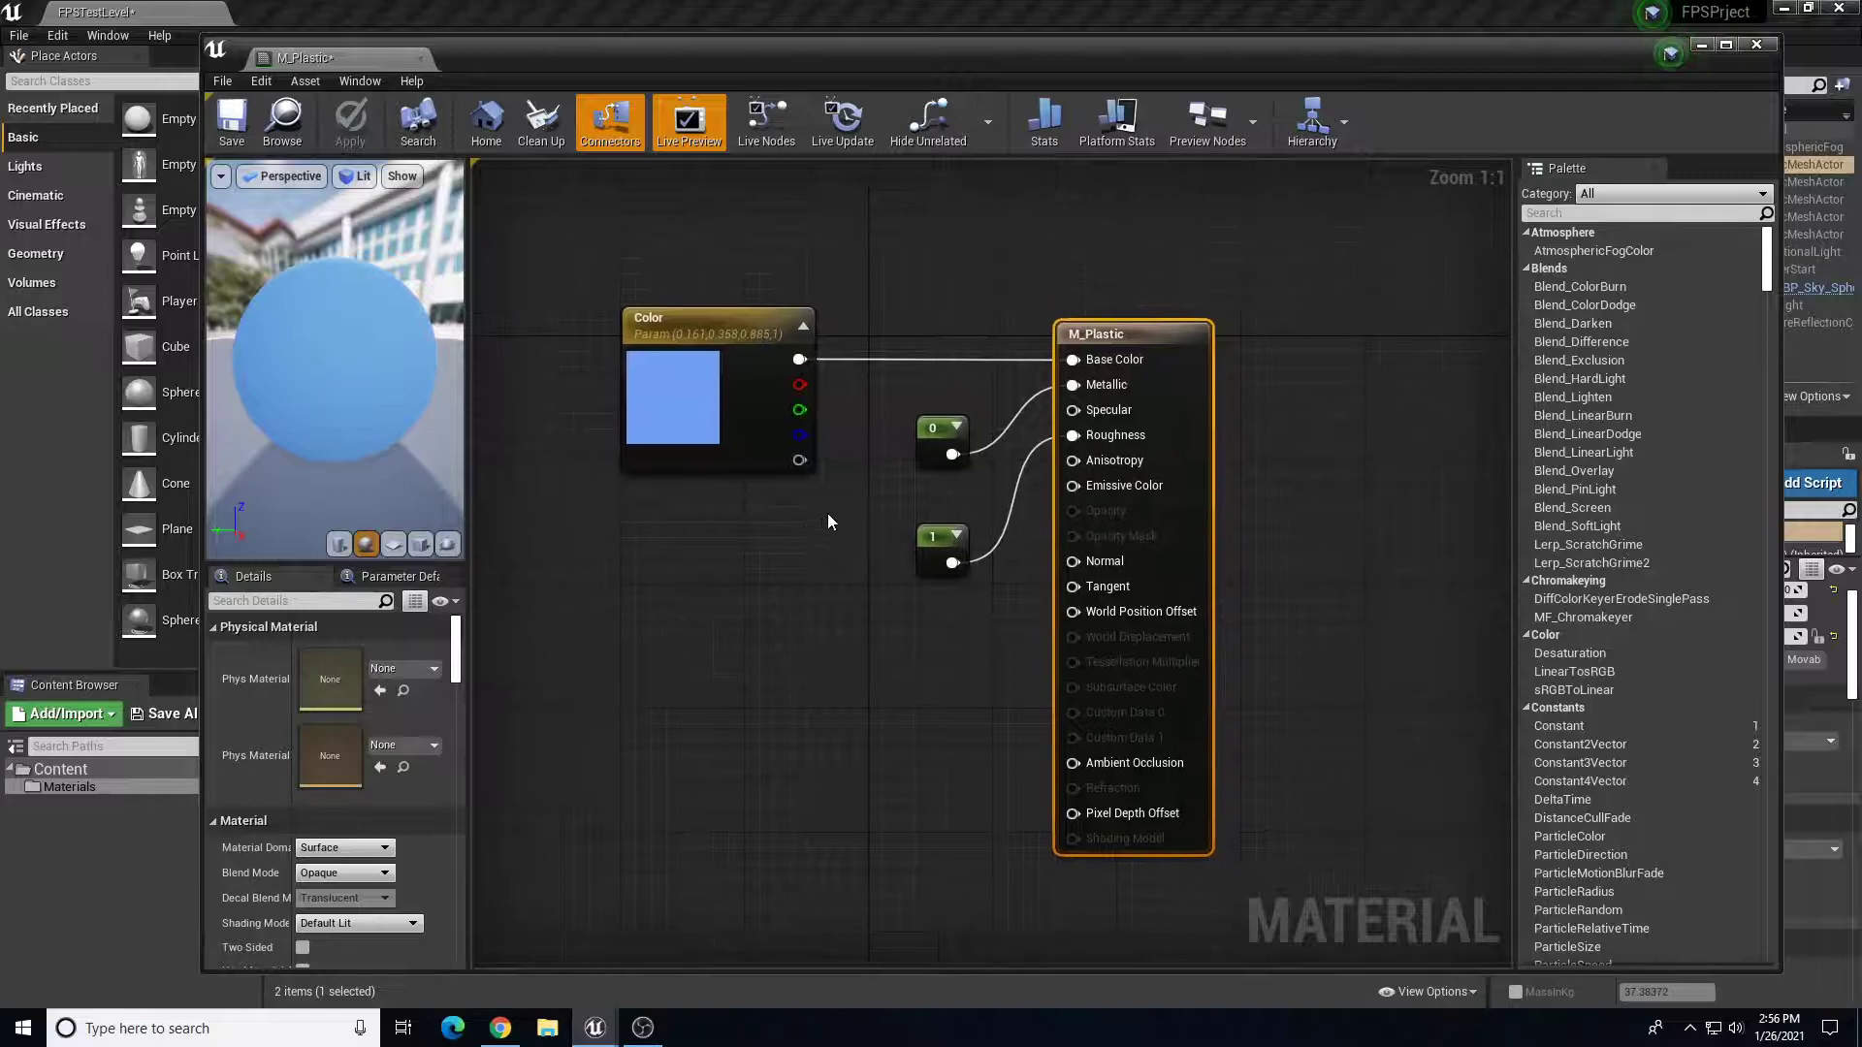
left_click(924, 433)
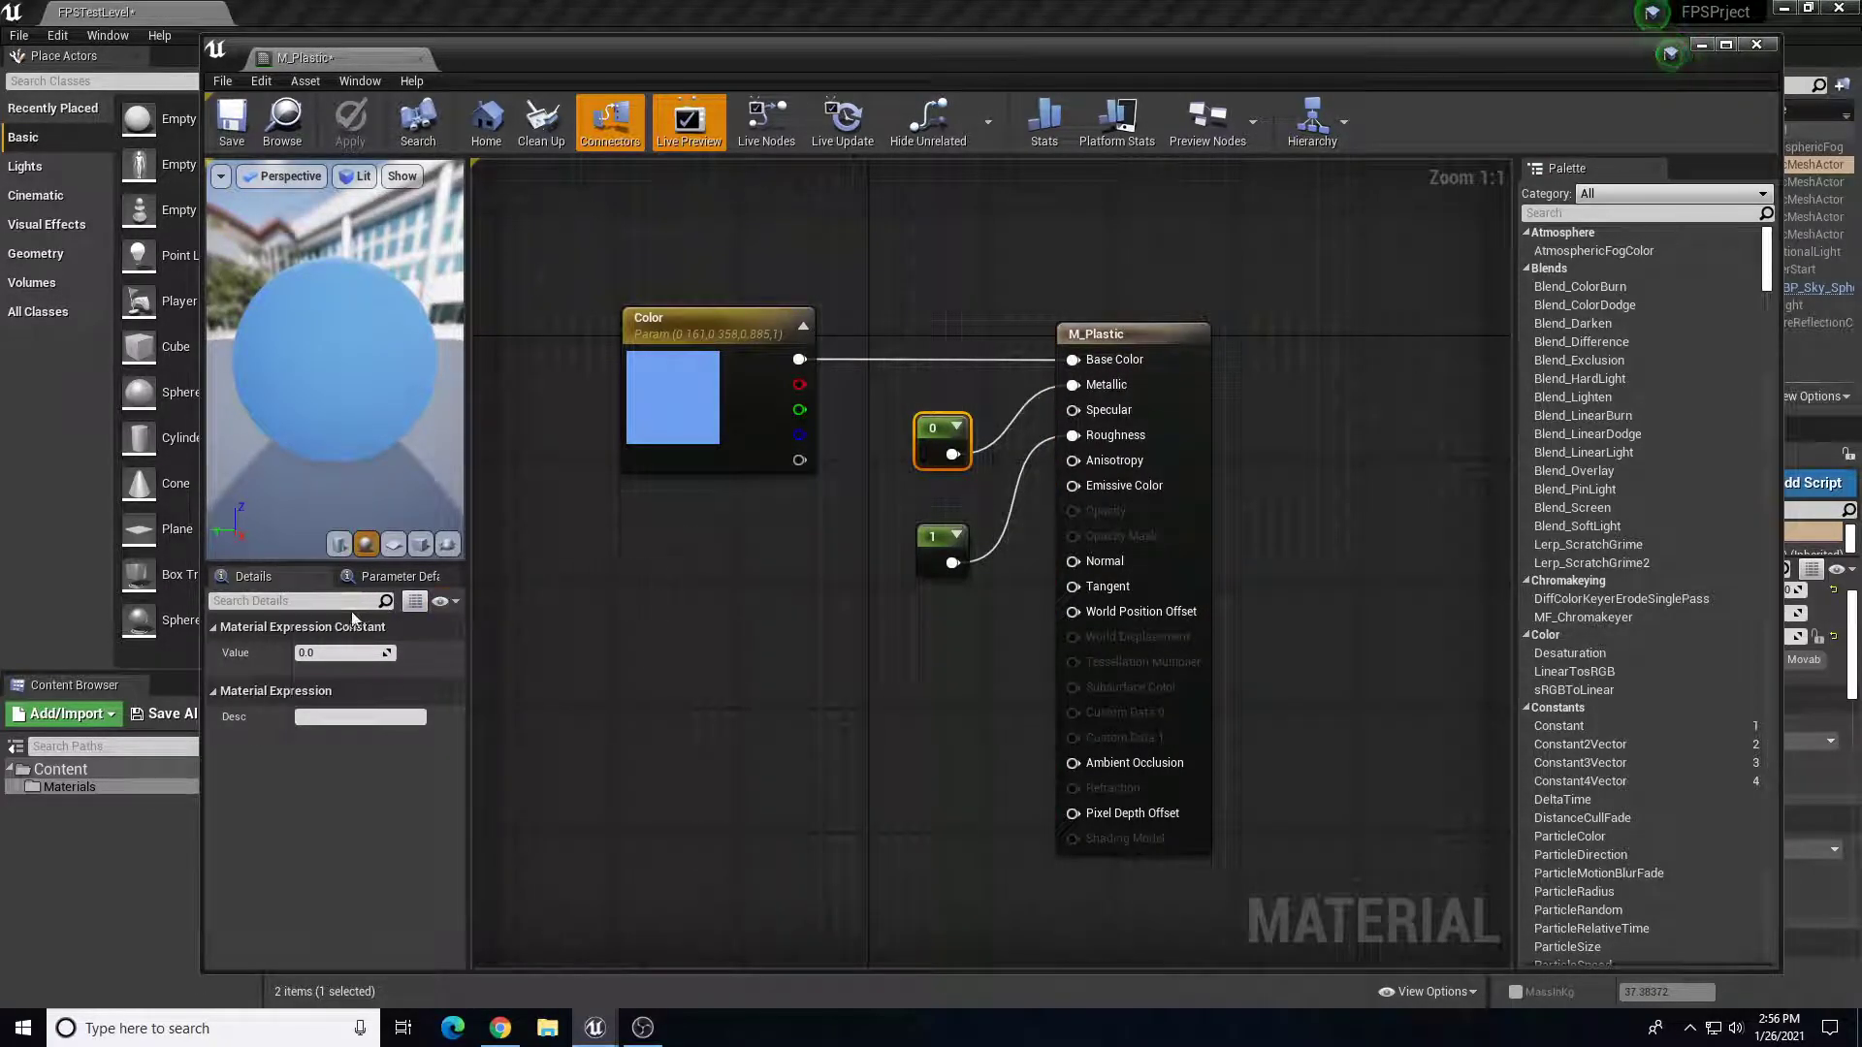
left_click(339, 652)
type(".5")
key("Return")
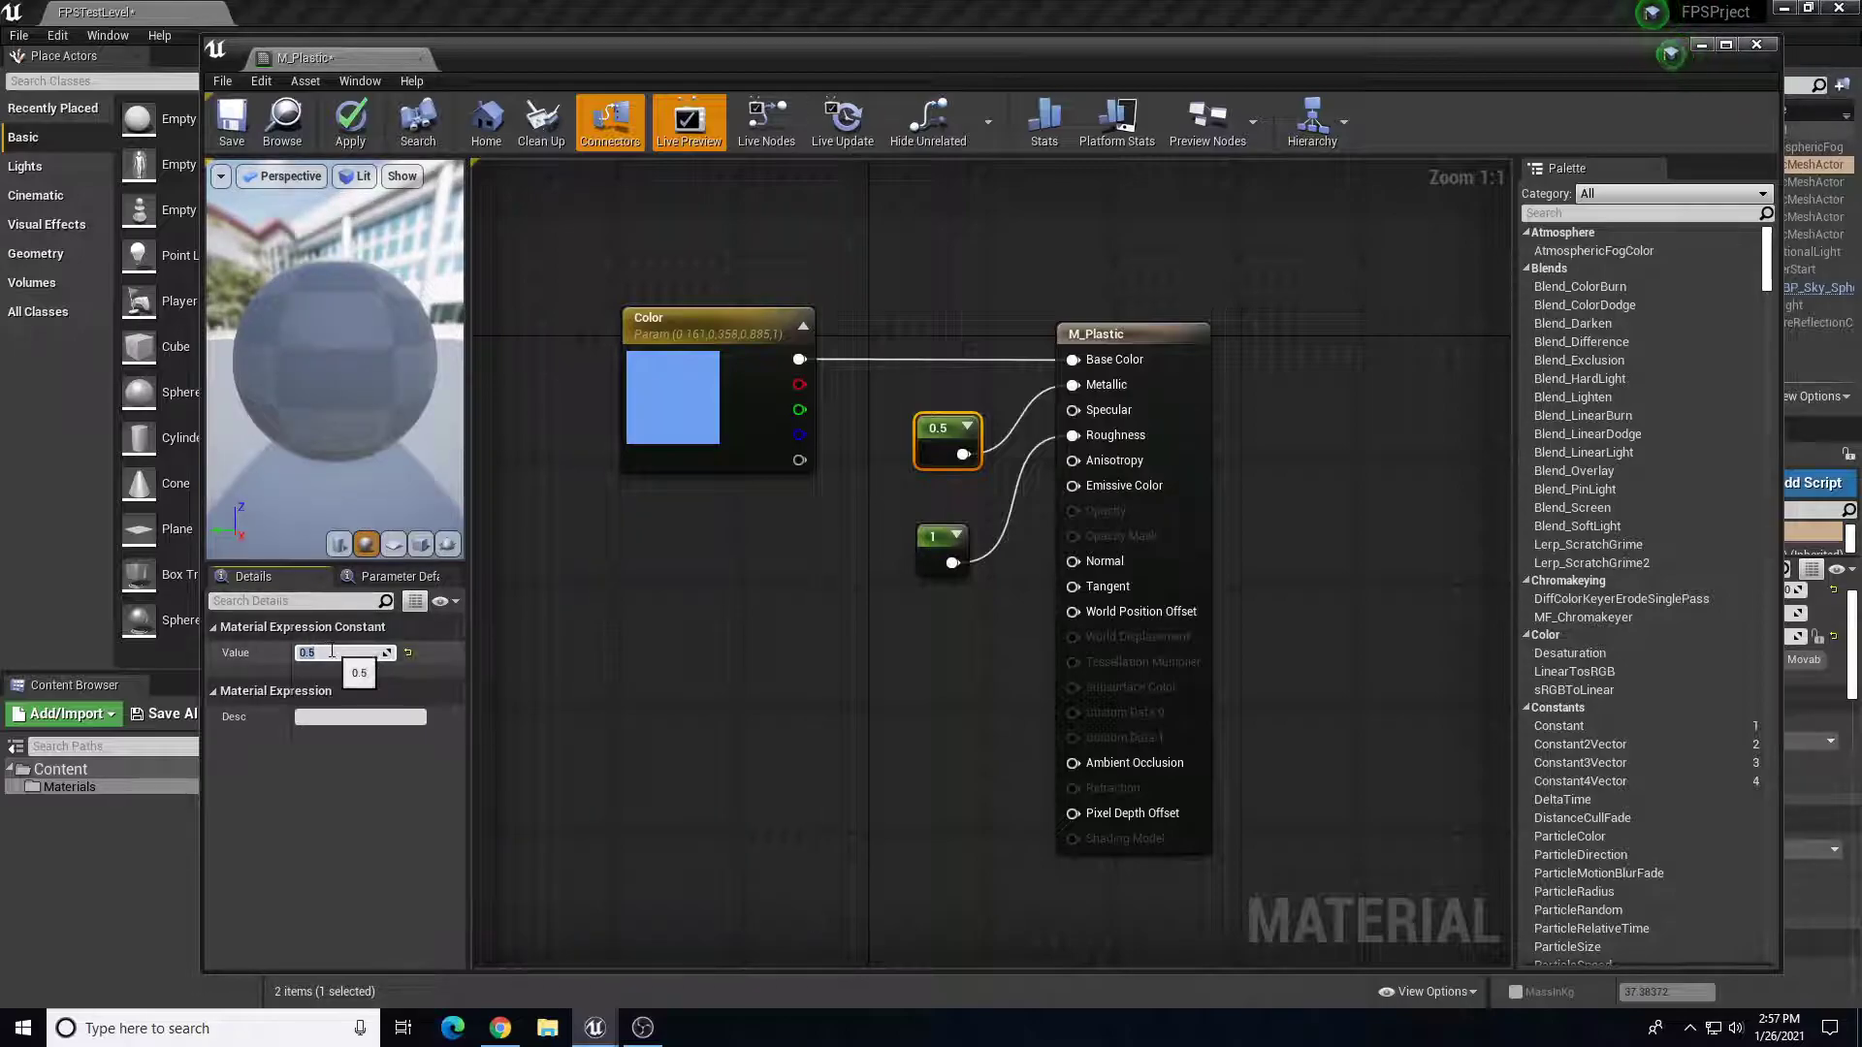
- Set the constant feeding Roughness to 0.2 in M_Plastic, apply the changes and check the preview sphere
left_click(937, 539)
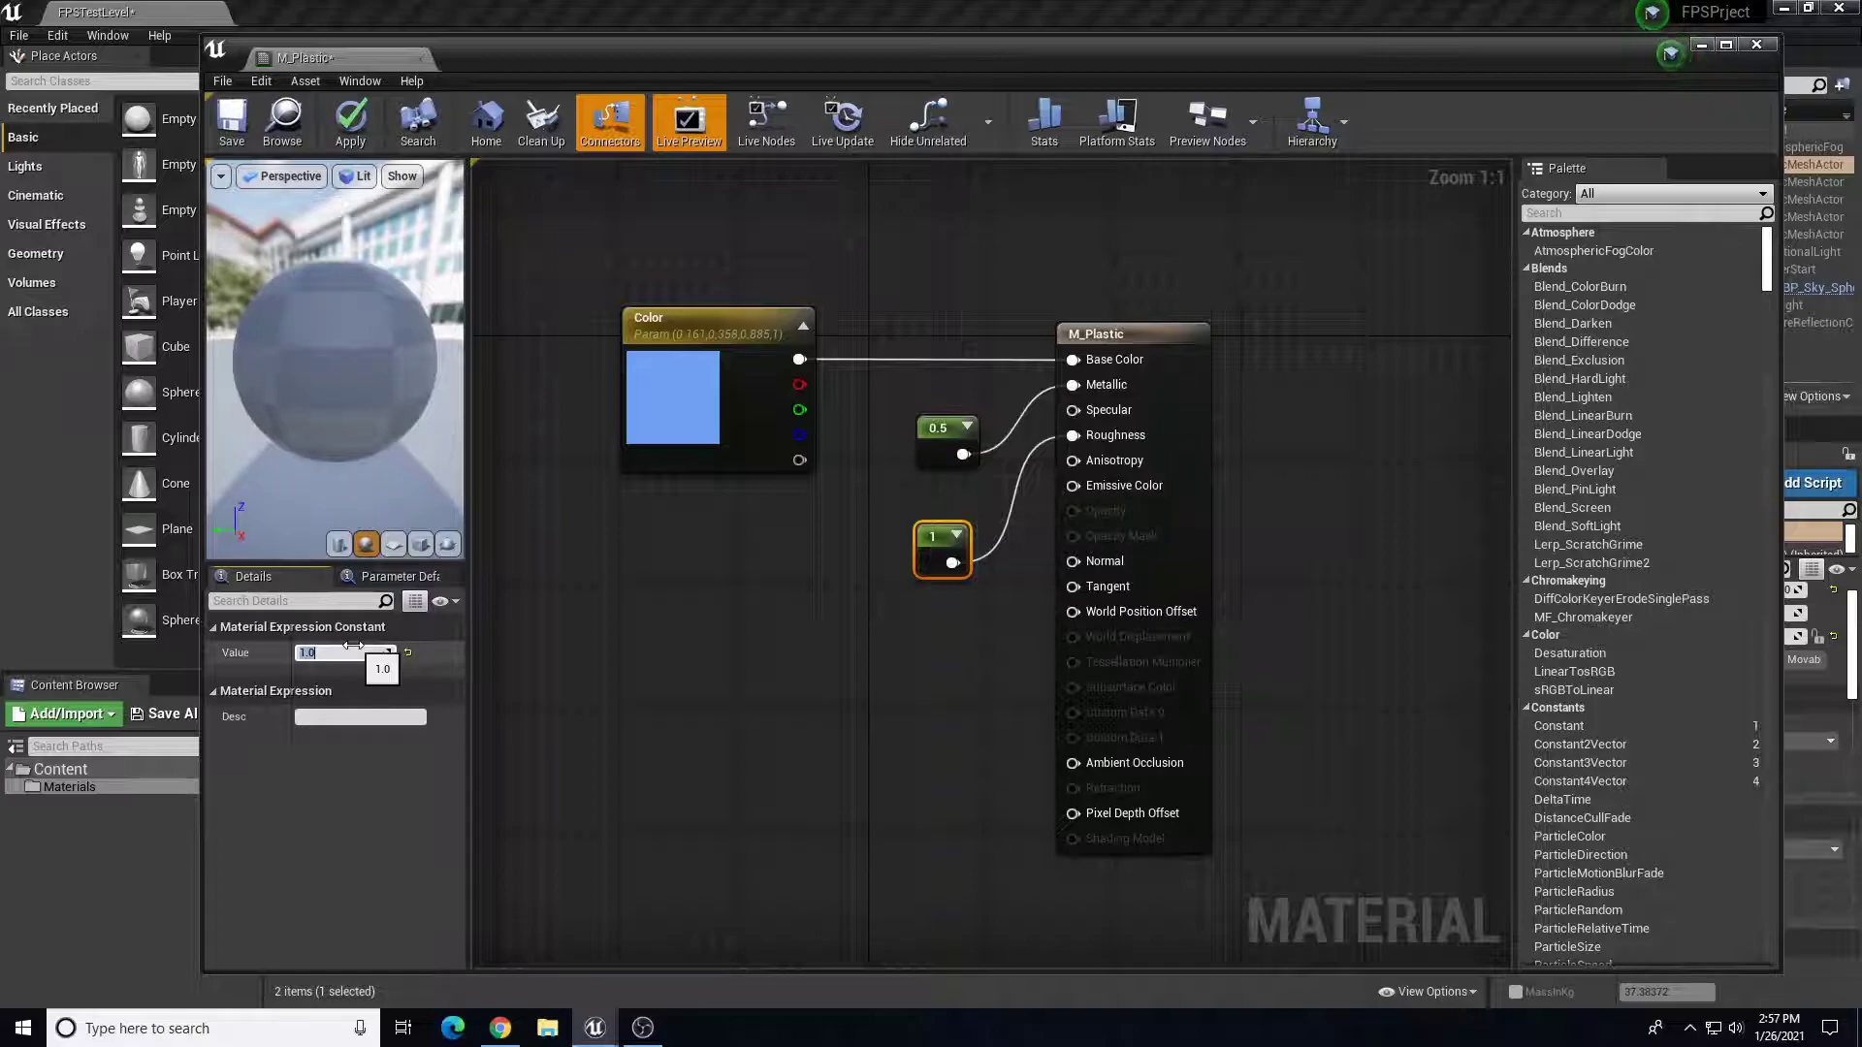
type("0.2")
key("Return")
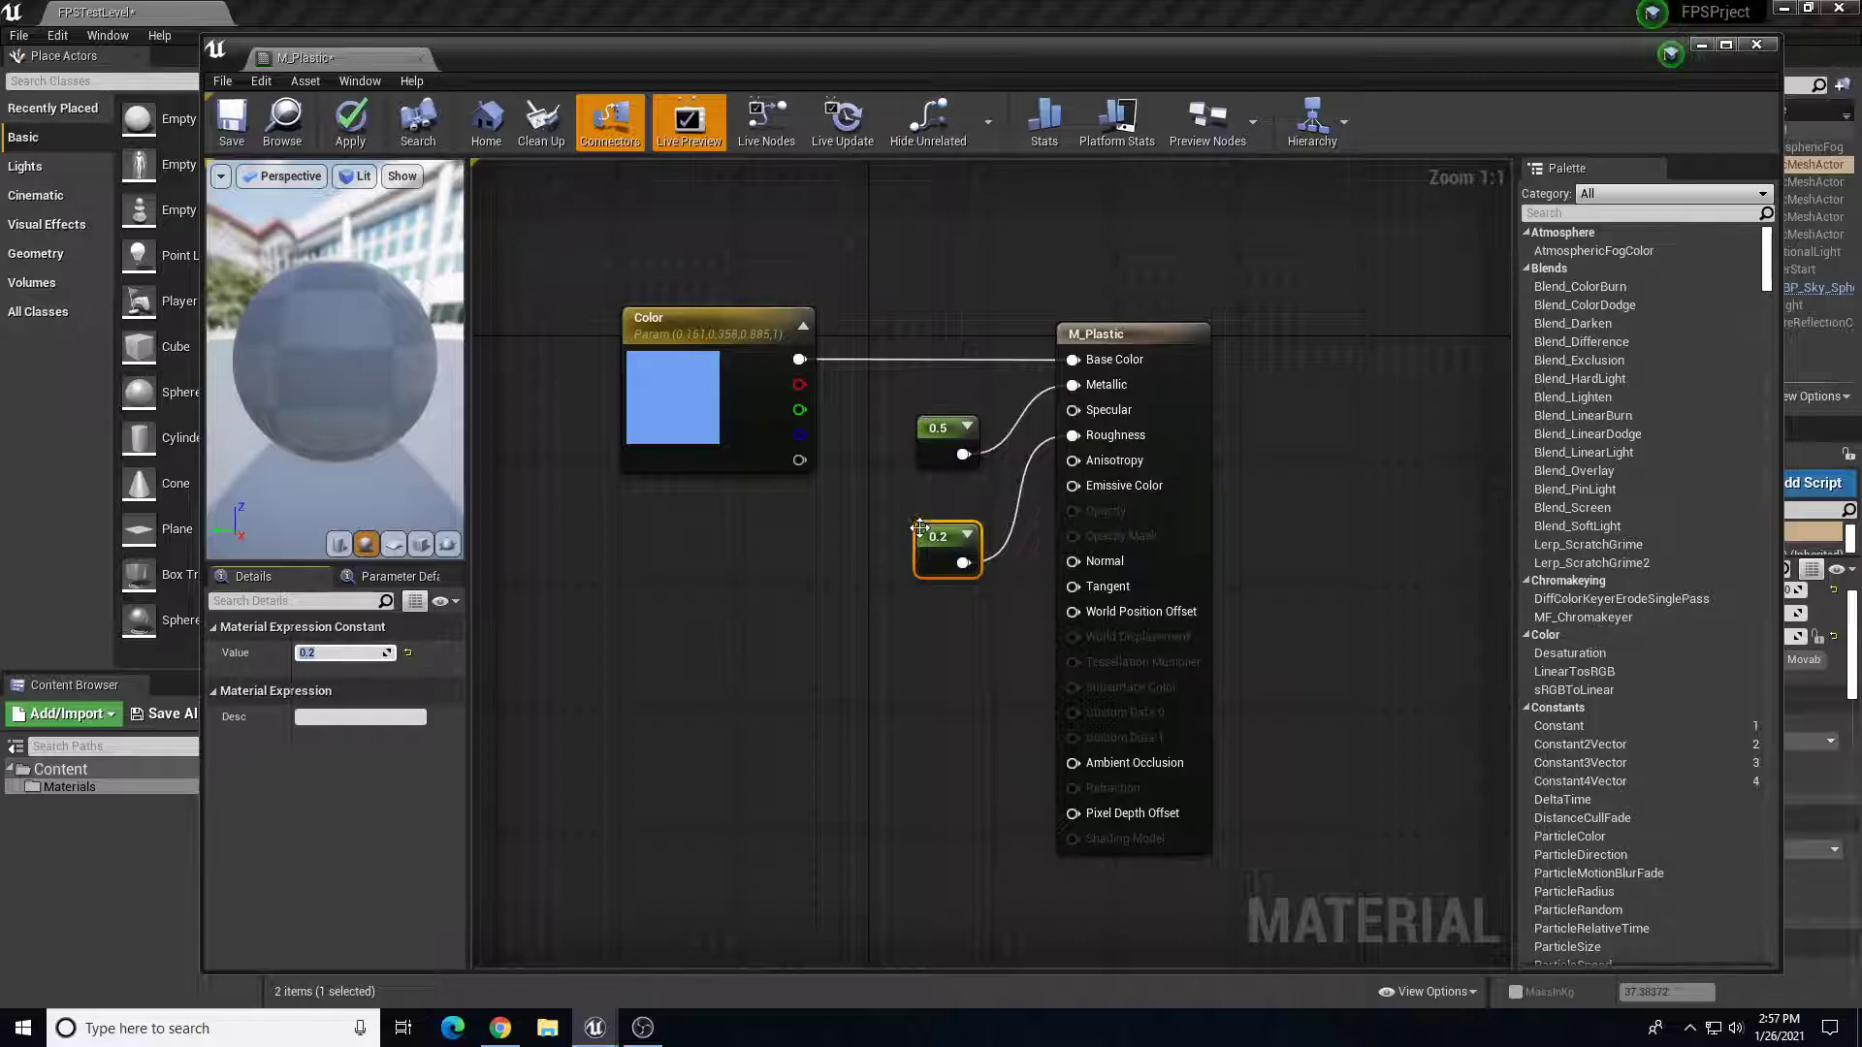
left_click(935, 427)
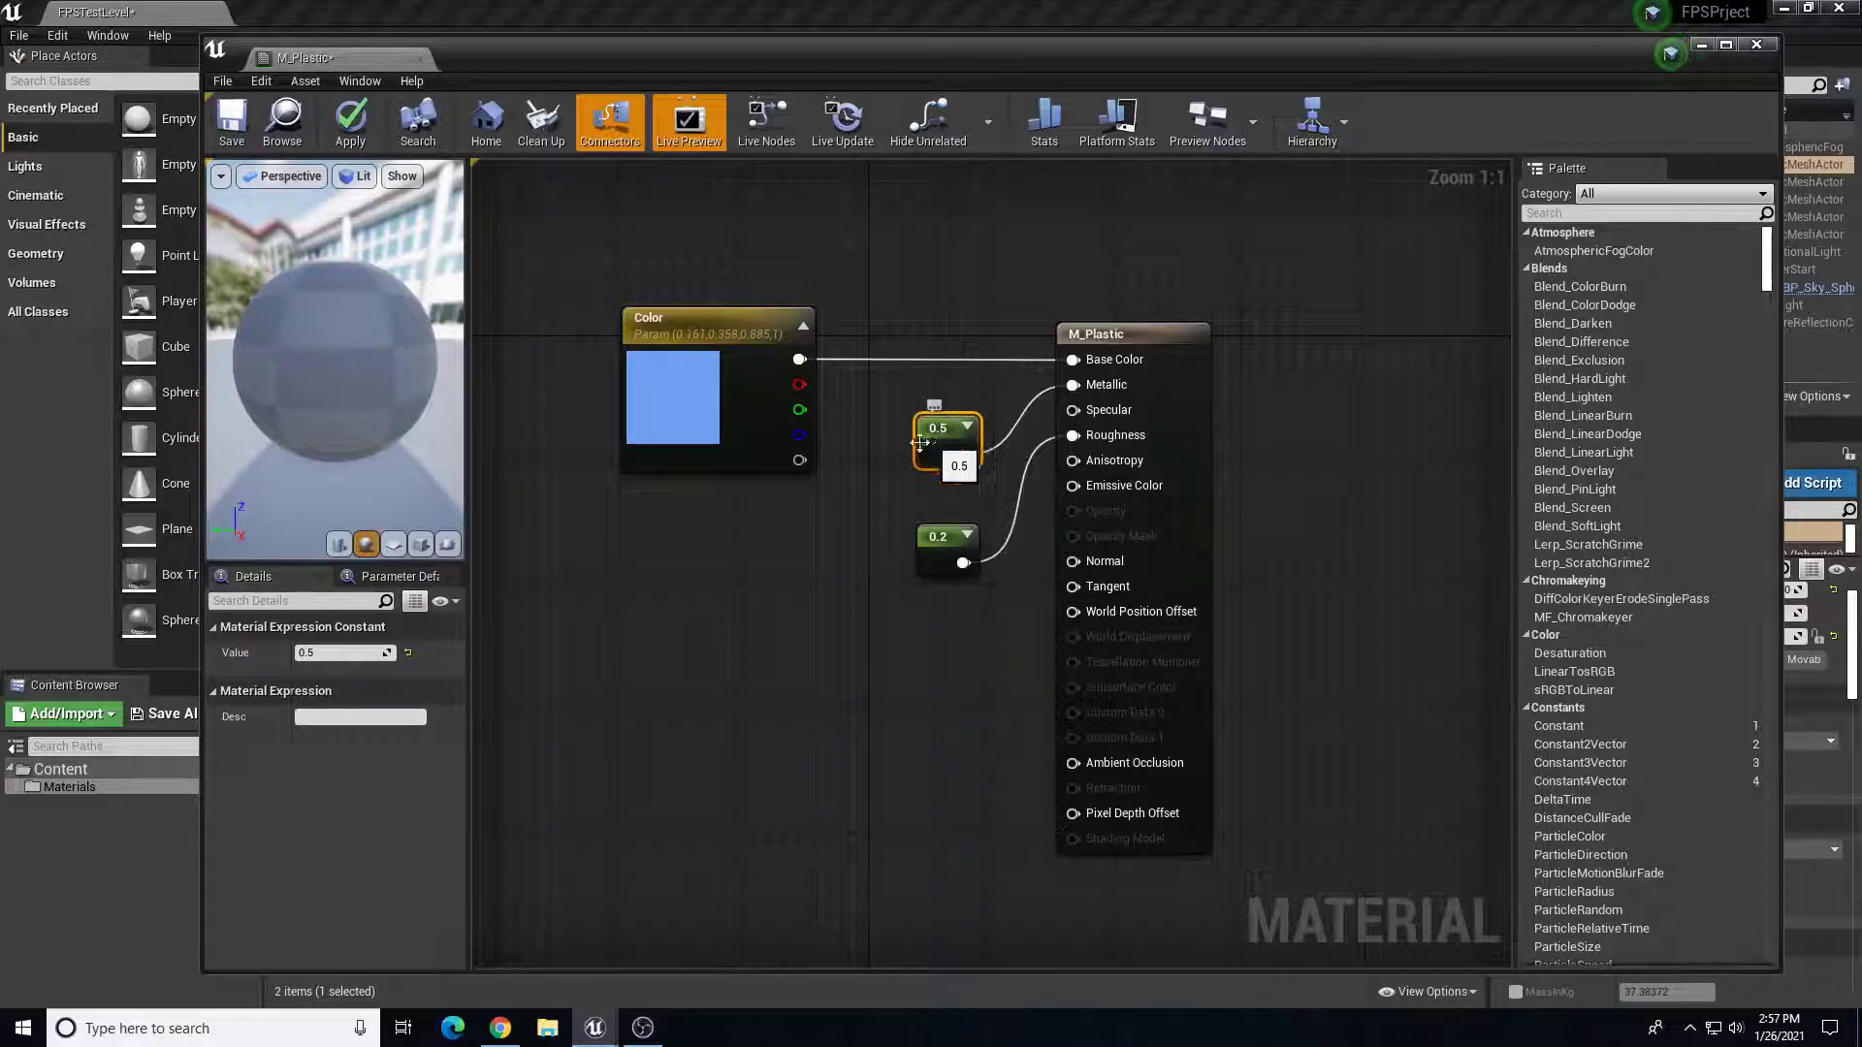
left_click(350, 126)
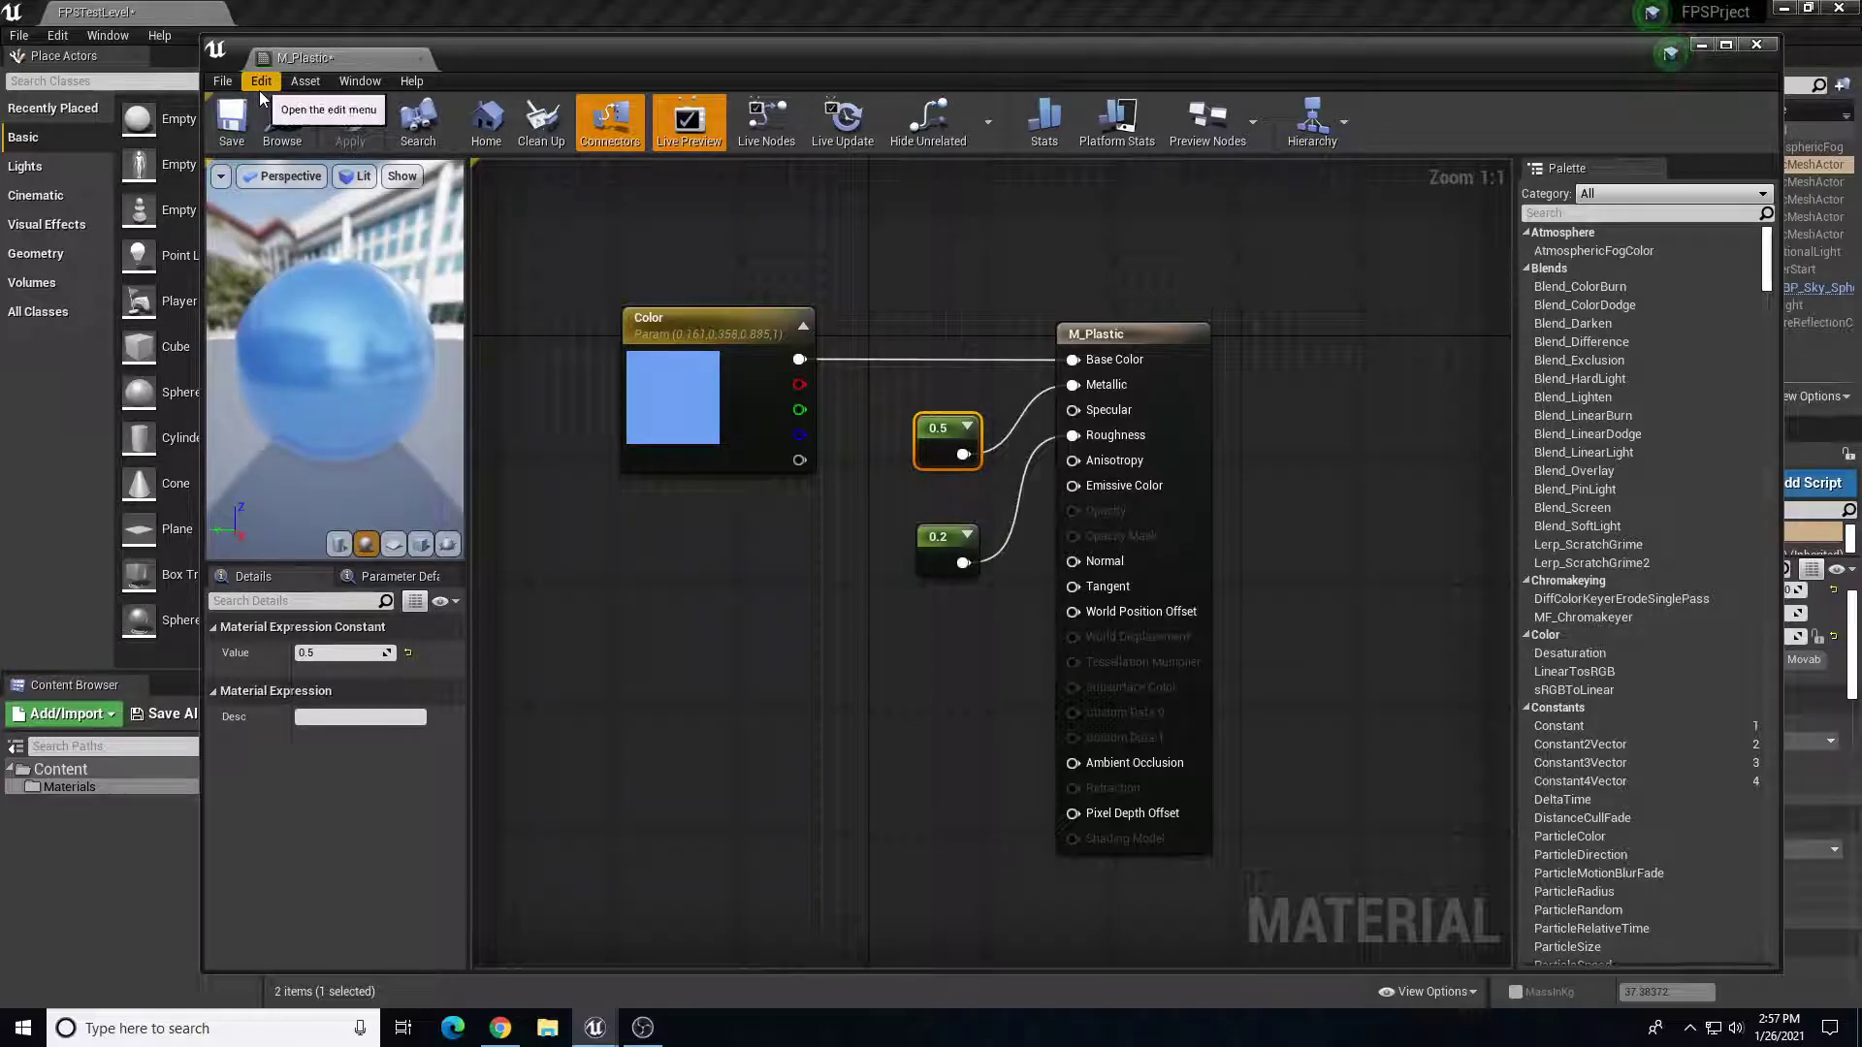
left_click_drag(293, 482, 747, 483)
left_click_drag(340, 362, 465, 362)
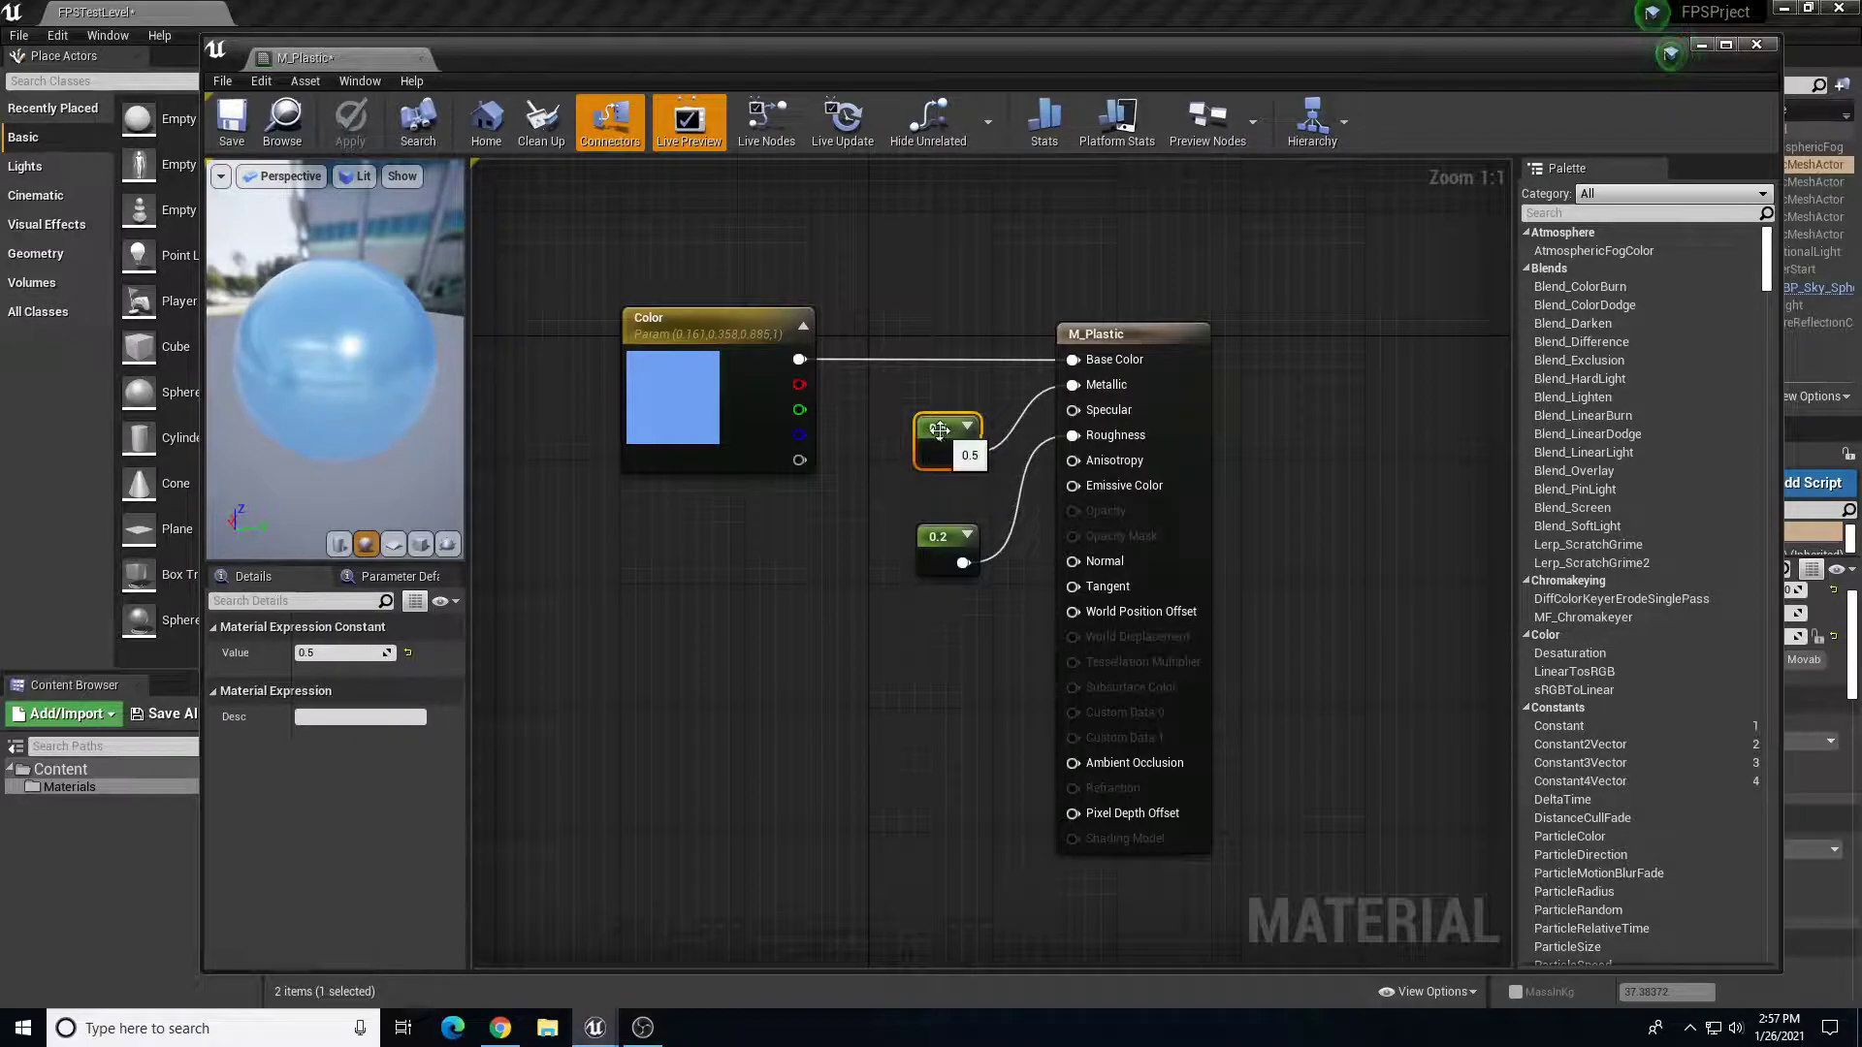
- Set the constant feeding Metallic to 0.3, apply the changes, then save and close M_Plastic
left_click(335, 656)
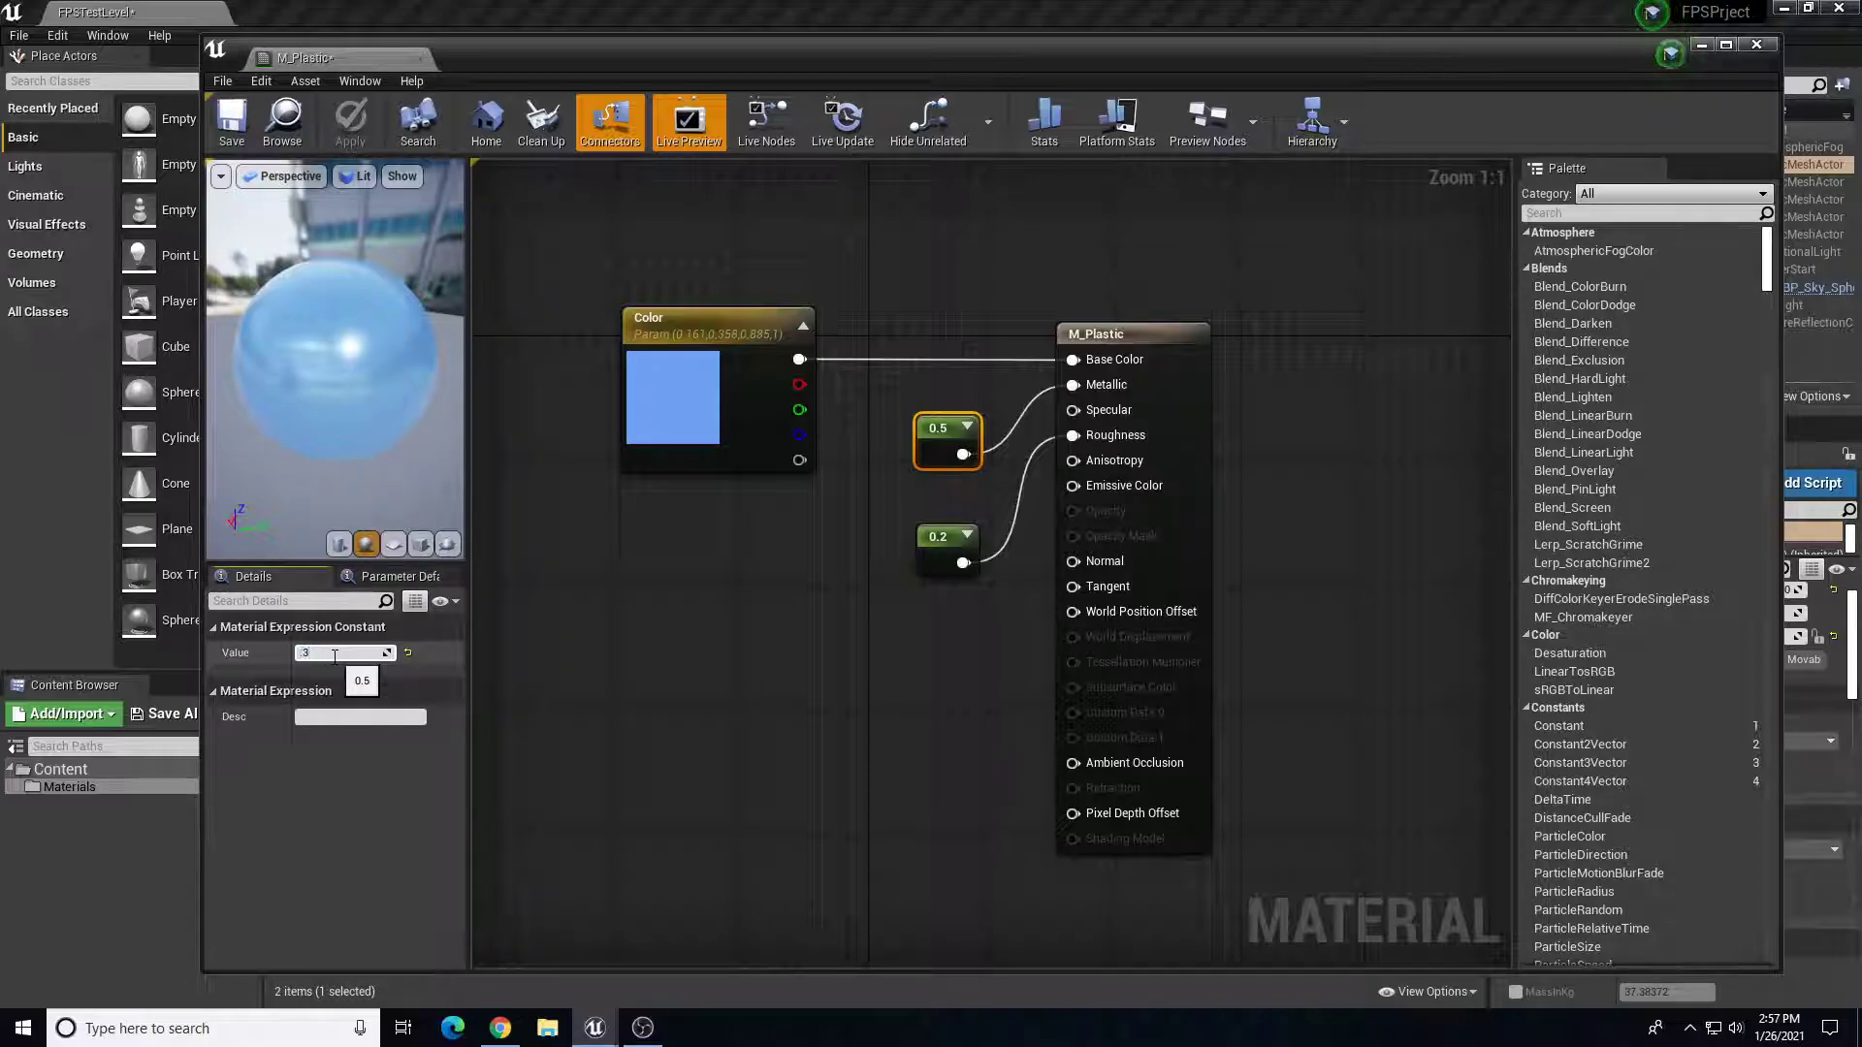
type(".3")
key("Return")
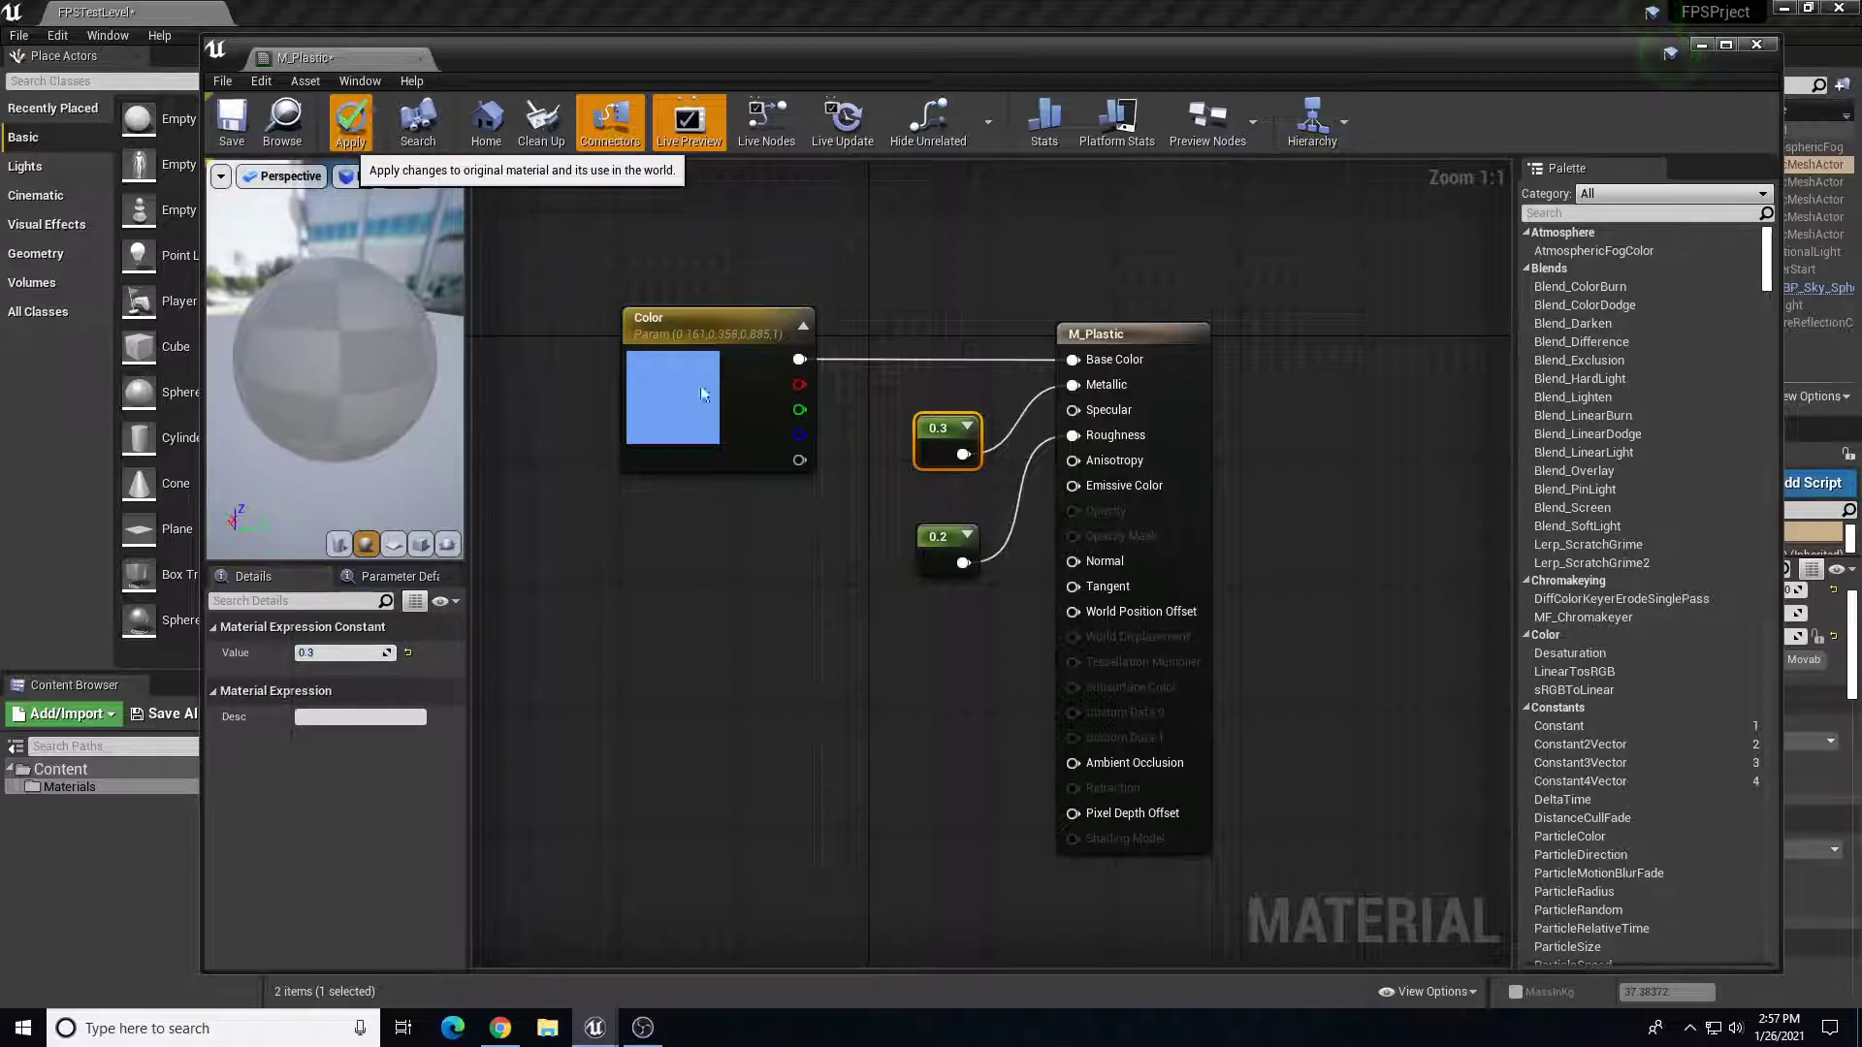
left_click(350, 122)
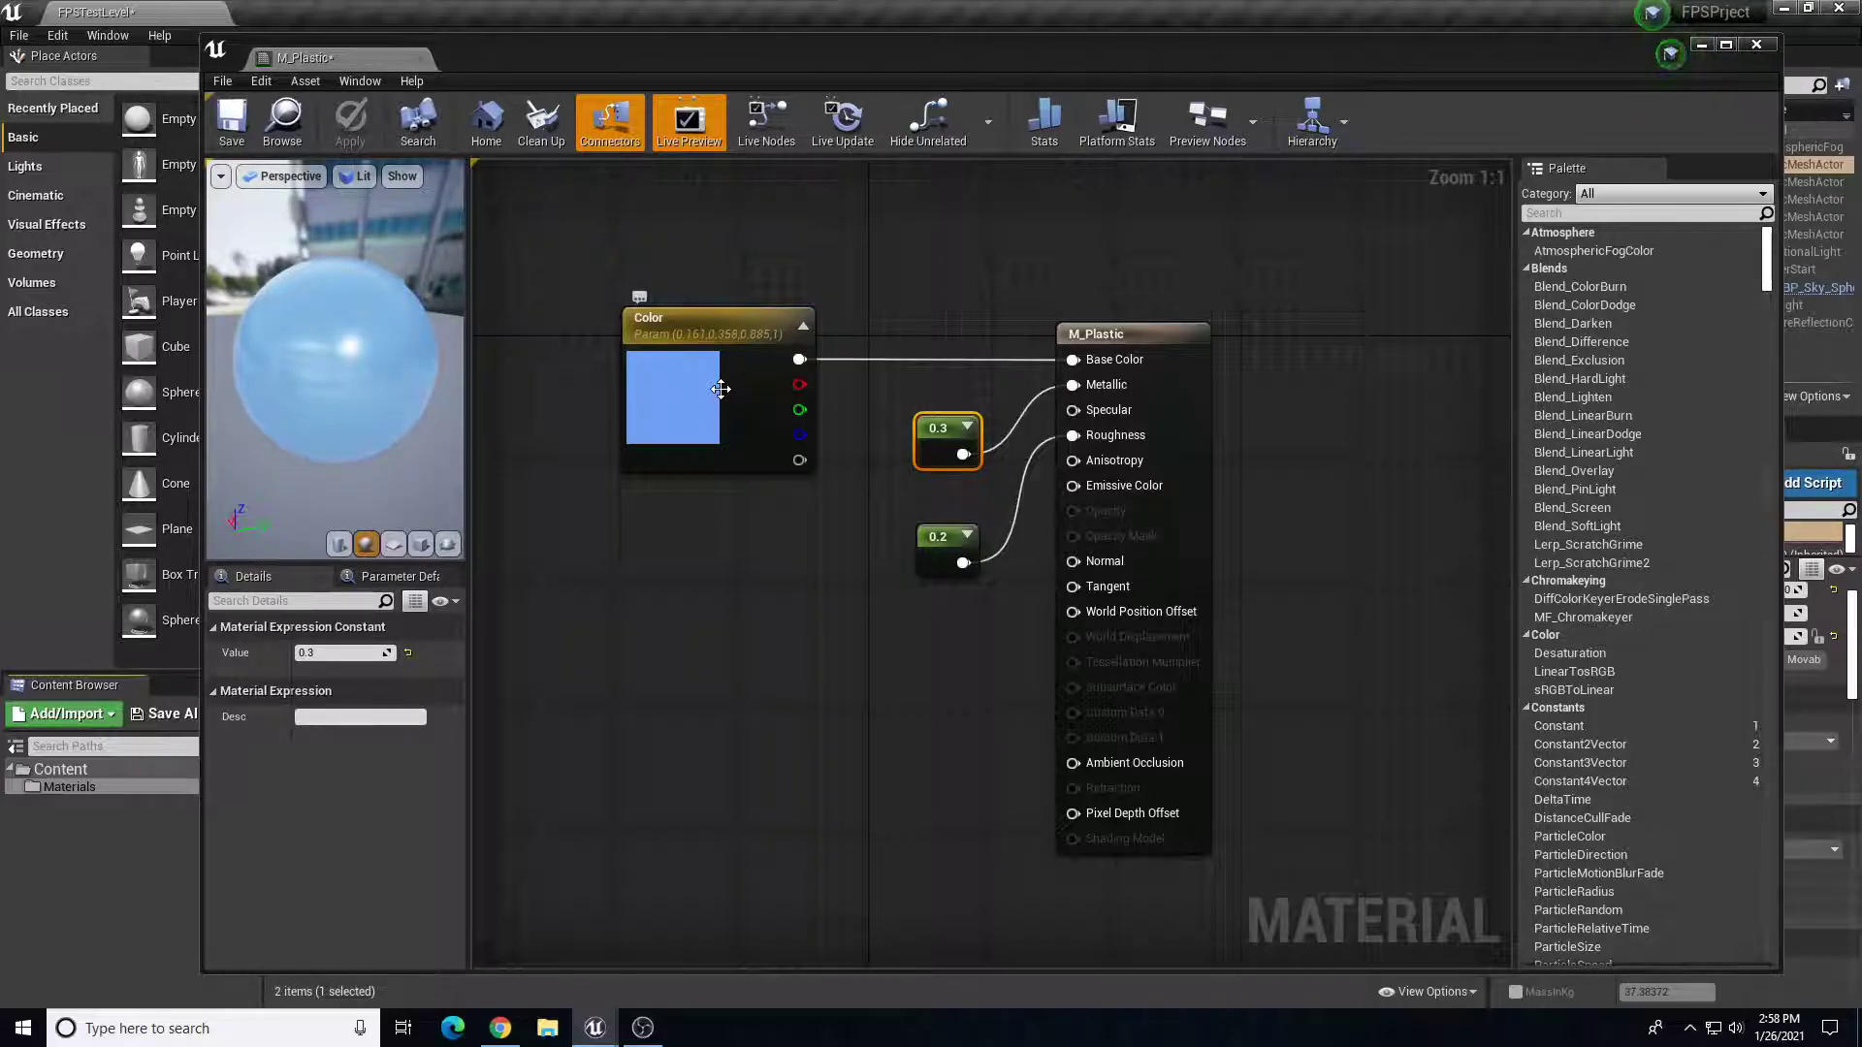
left_click_drag(275, 453, 320, 441)
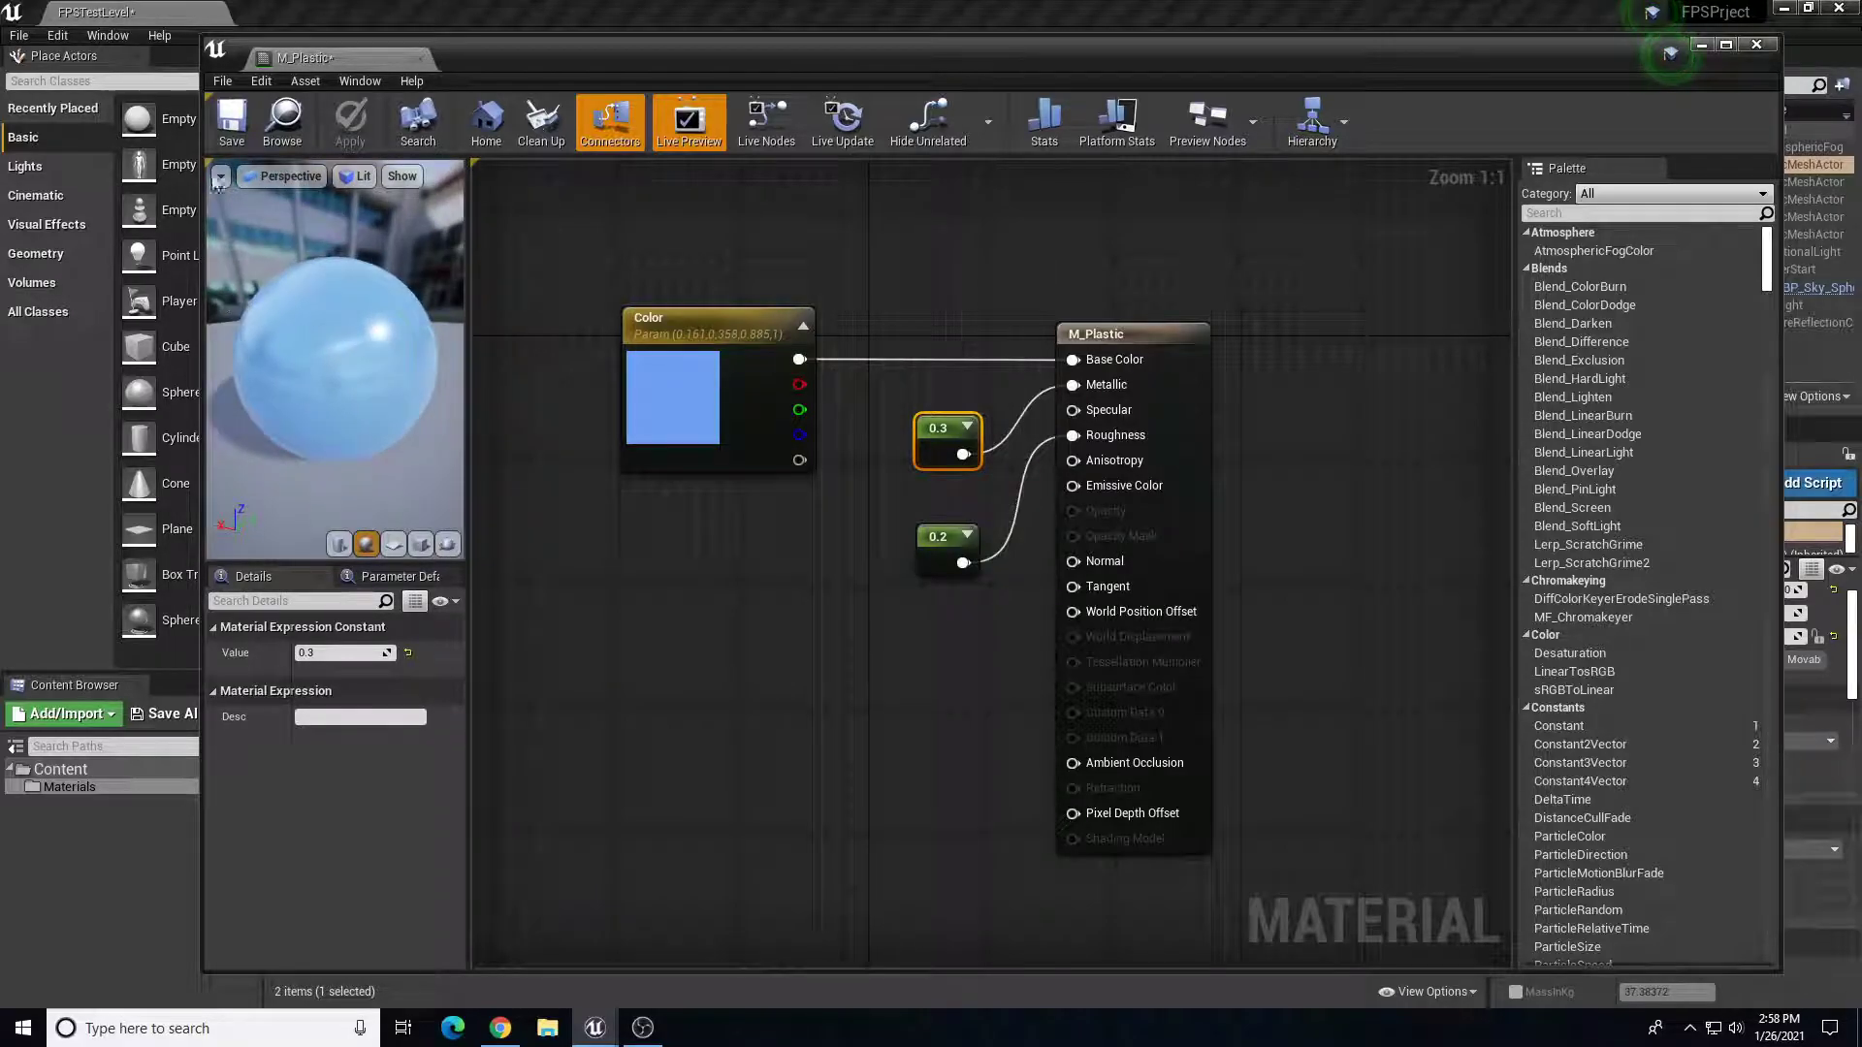
left_click(221, 131)
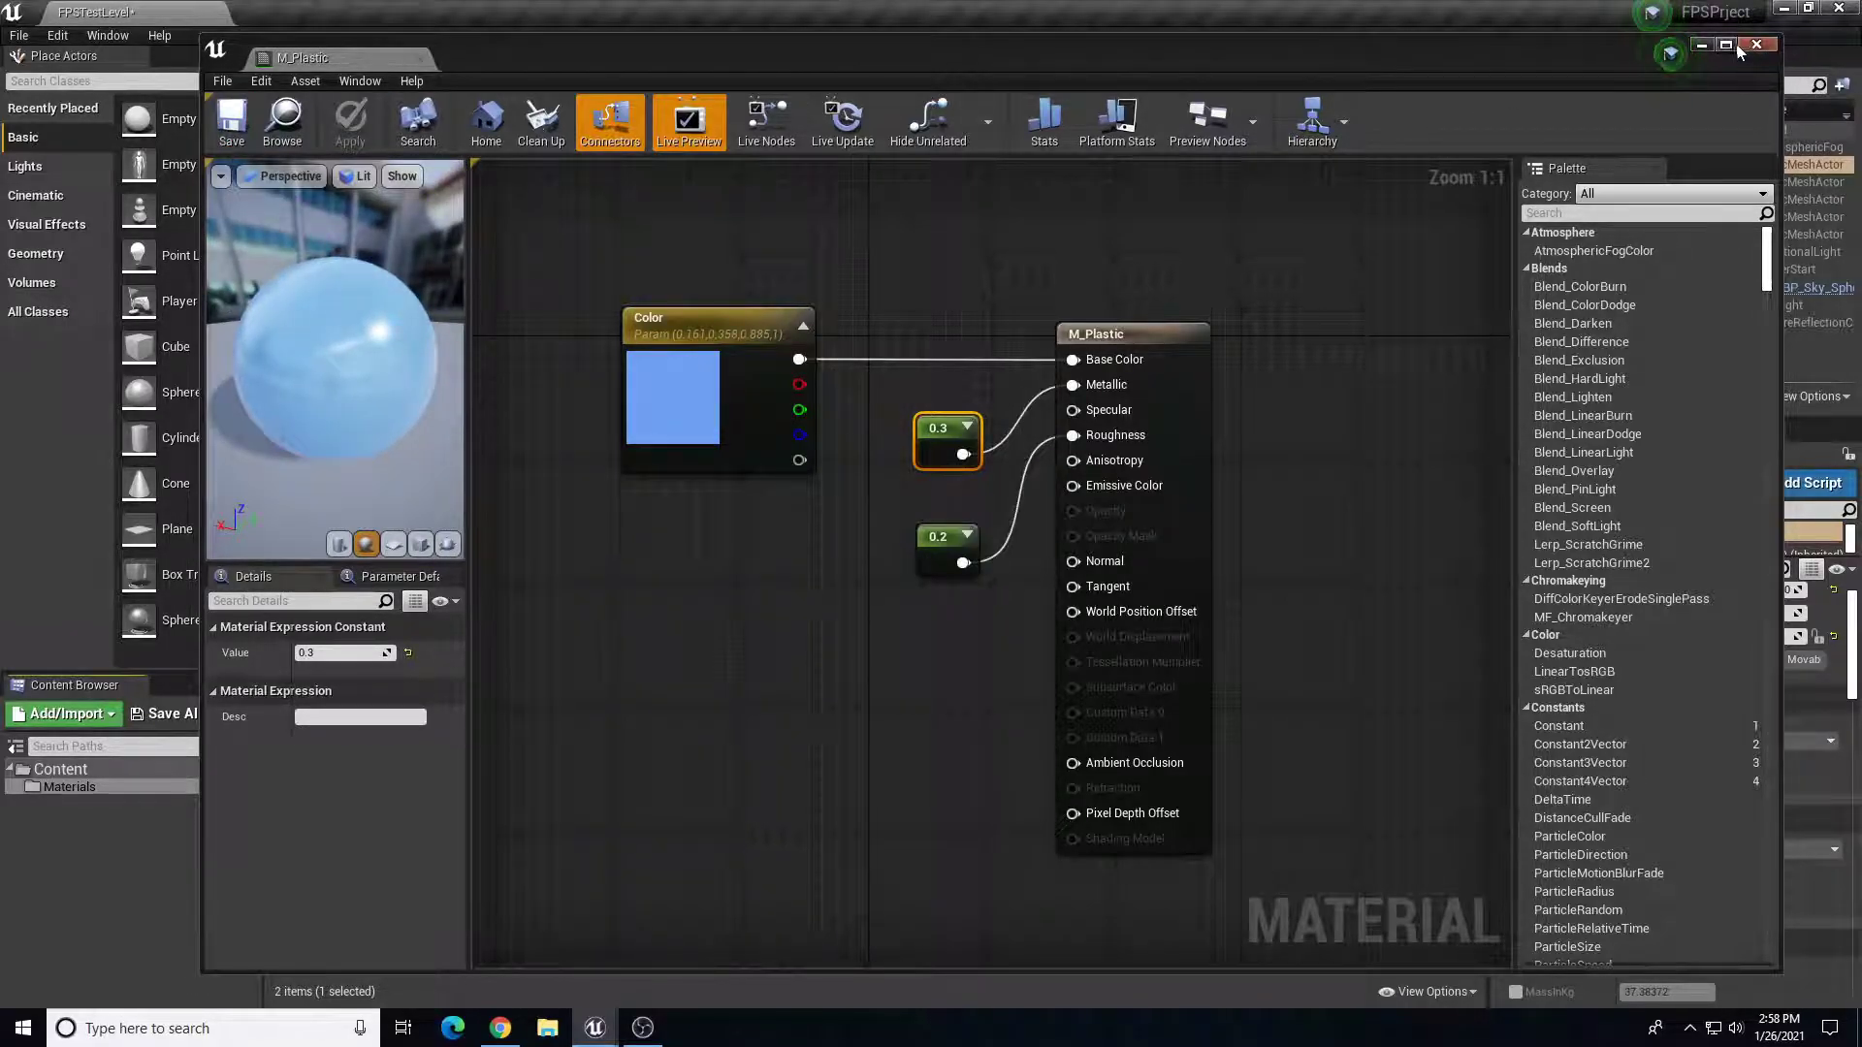
left_click(1756, 45)
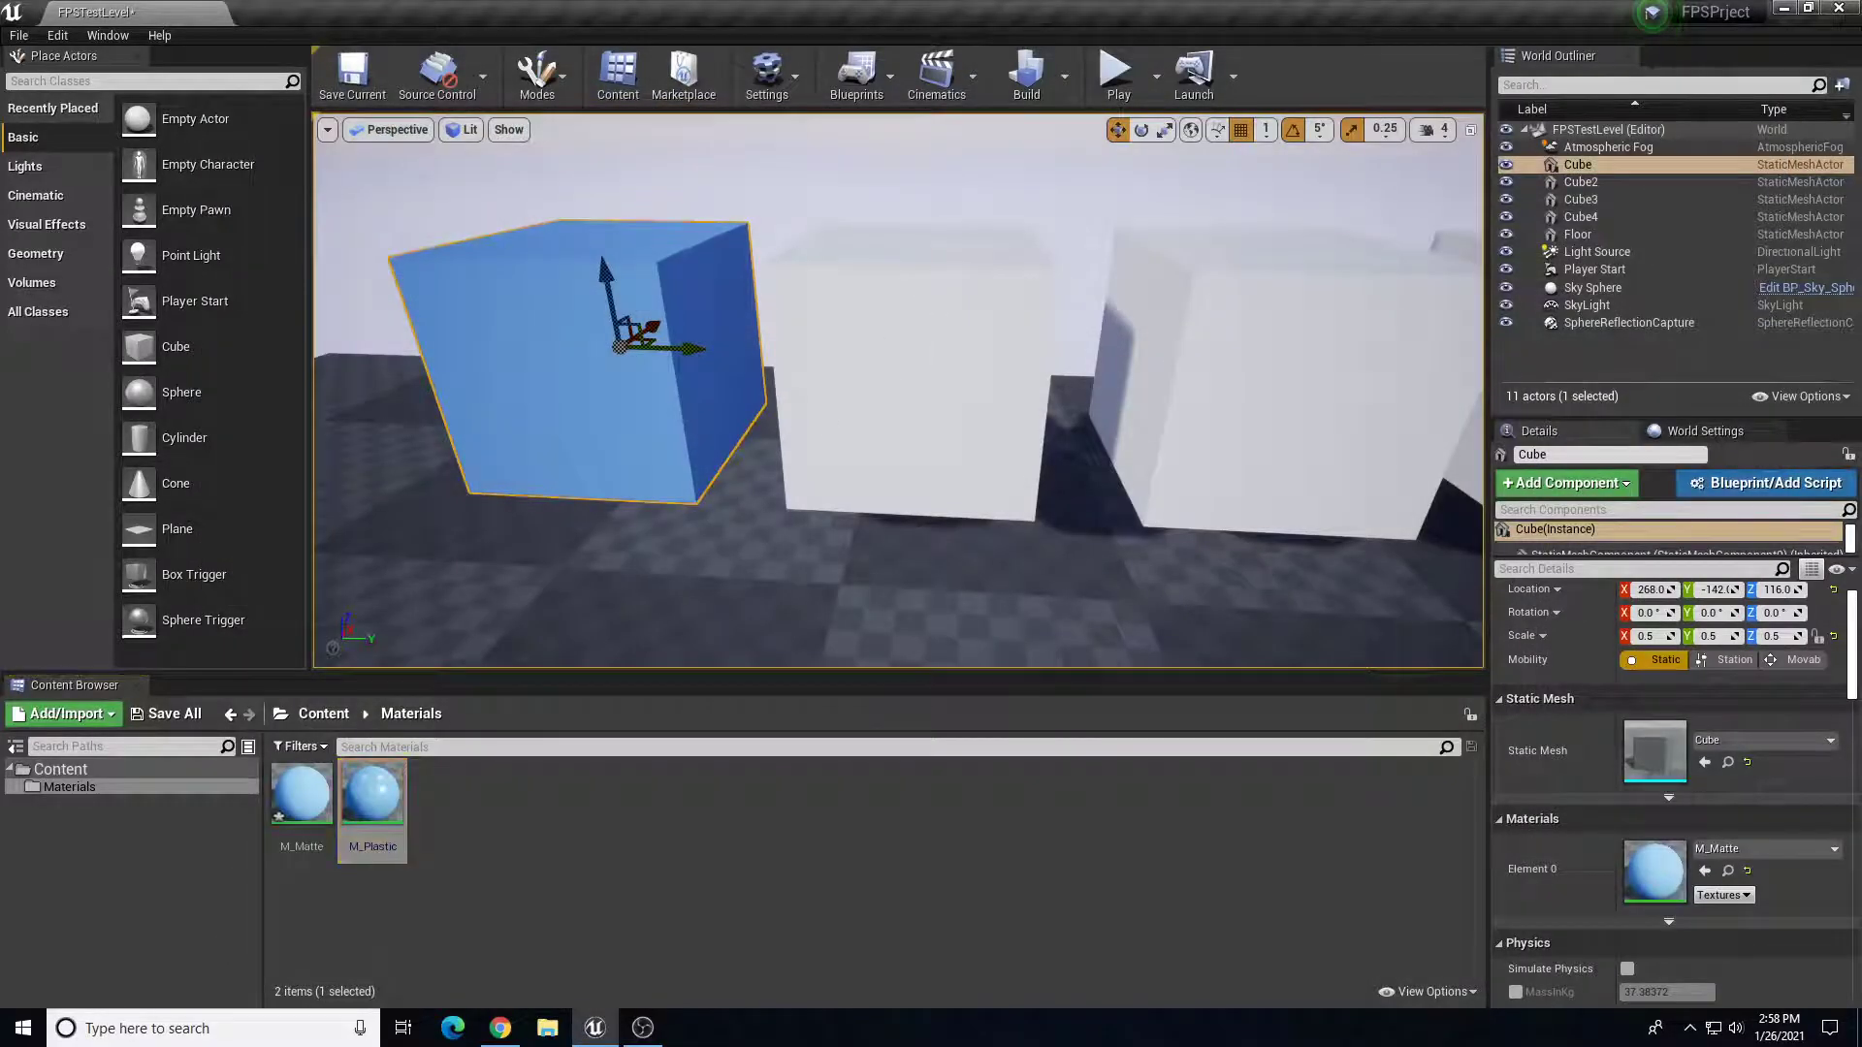
- Assign M_Plastic to Element 0 of Cube2, directly beside the matte cube
left_click(877, 395)
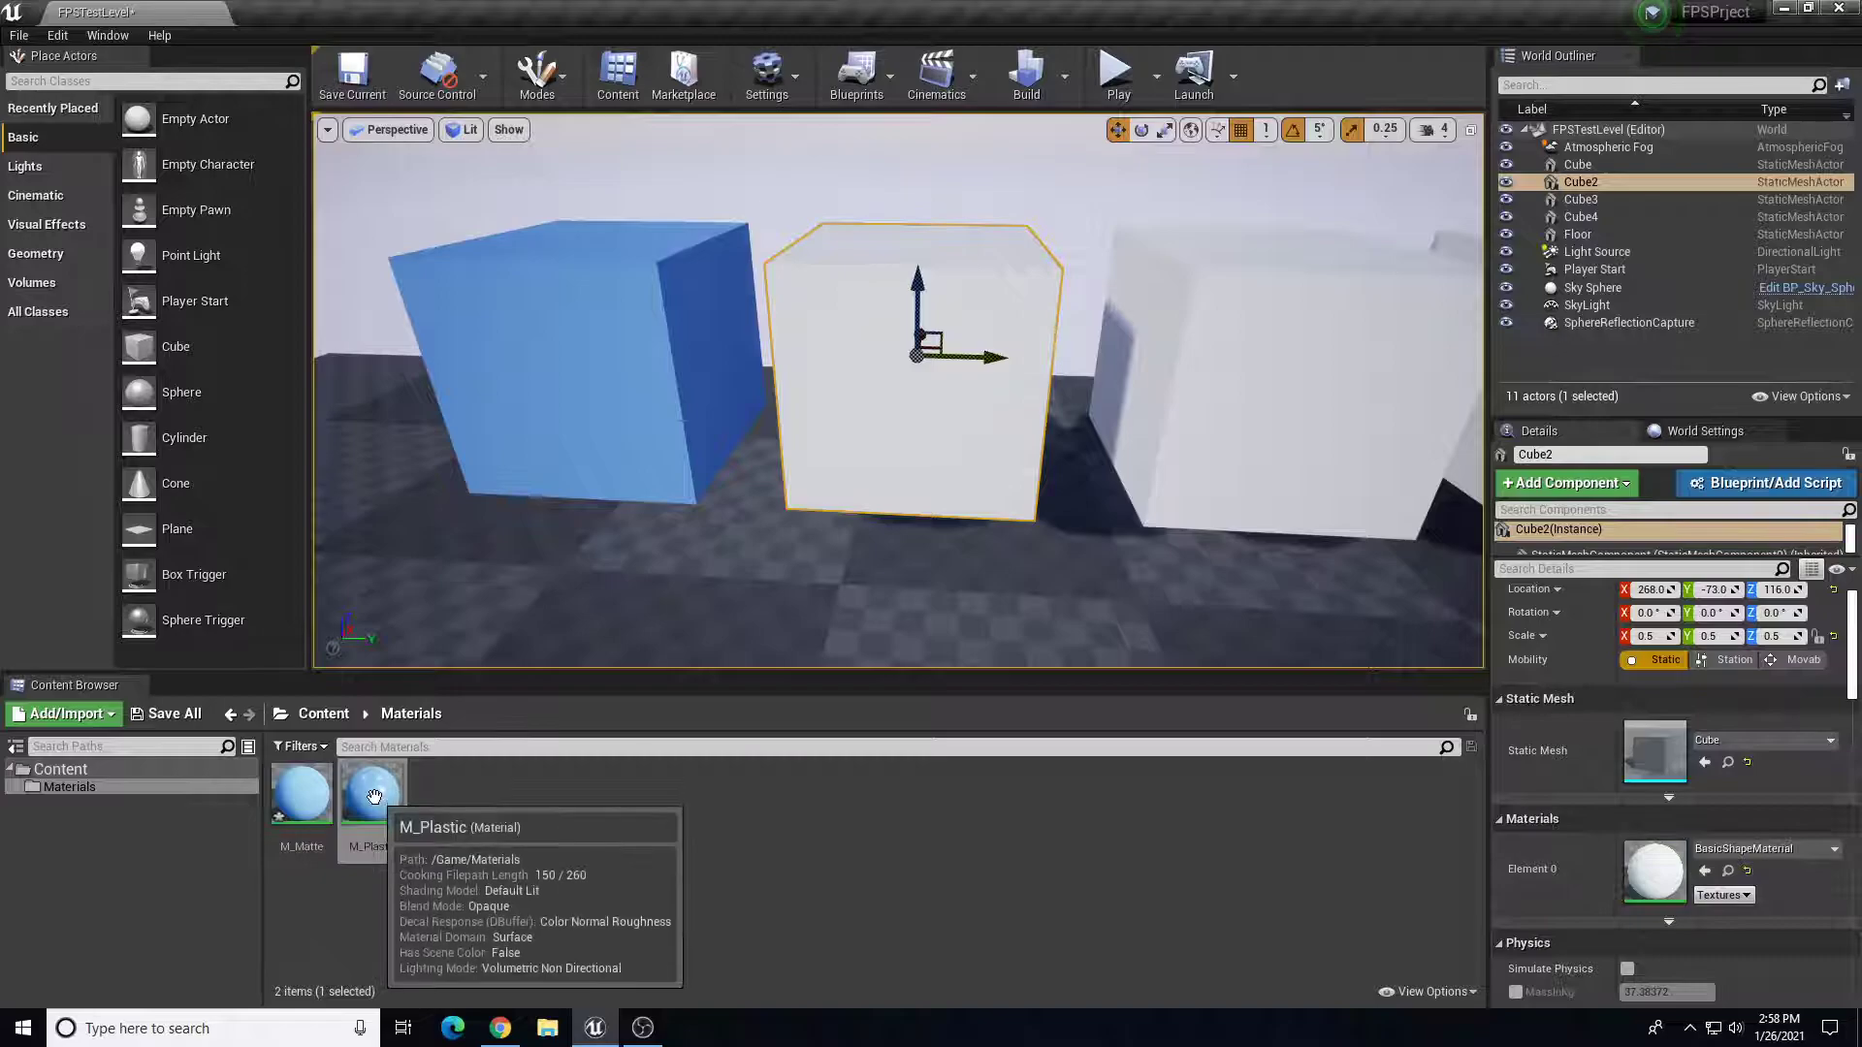
left_click_drag(374, 796, 1666, 861)
mouse_move(909, 525)
left_mouse_down("alt")
mouse_move(999, 587)
mouse_move(1003, 500)
mouse_move(902, 446)
mouse_move(965, 465)
mouse_move(906, 616)
mouse_move(776, 591)
mouse_move(863, 447)
mouse_move(757, 480)
mouse_move(883, 456)
mouse_move(853, 485)
mouse_move(920, 525)
left_mouse_up("alt")
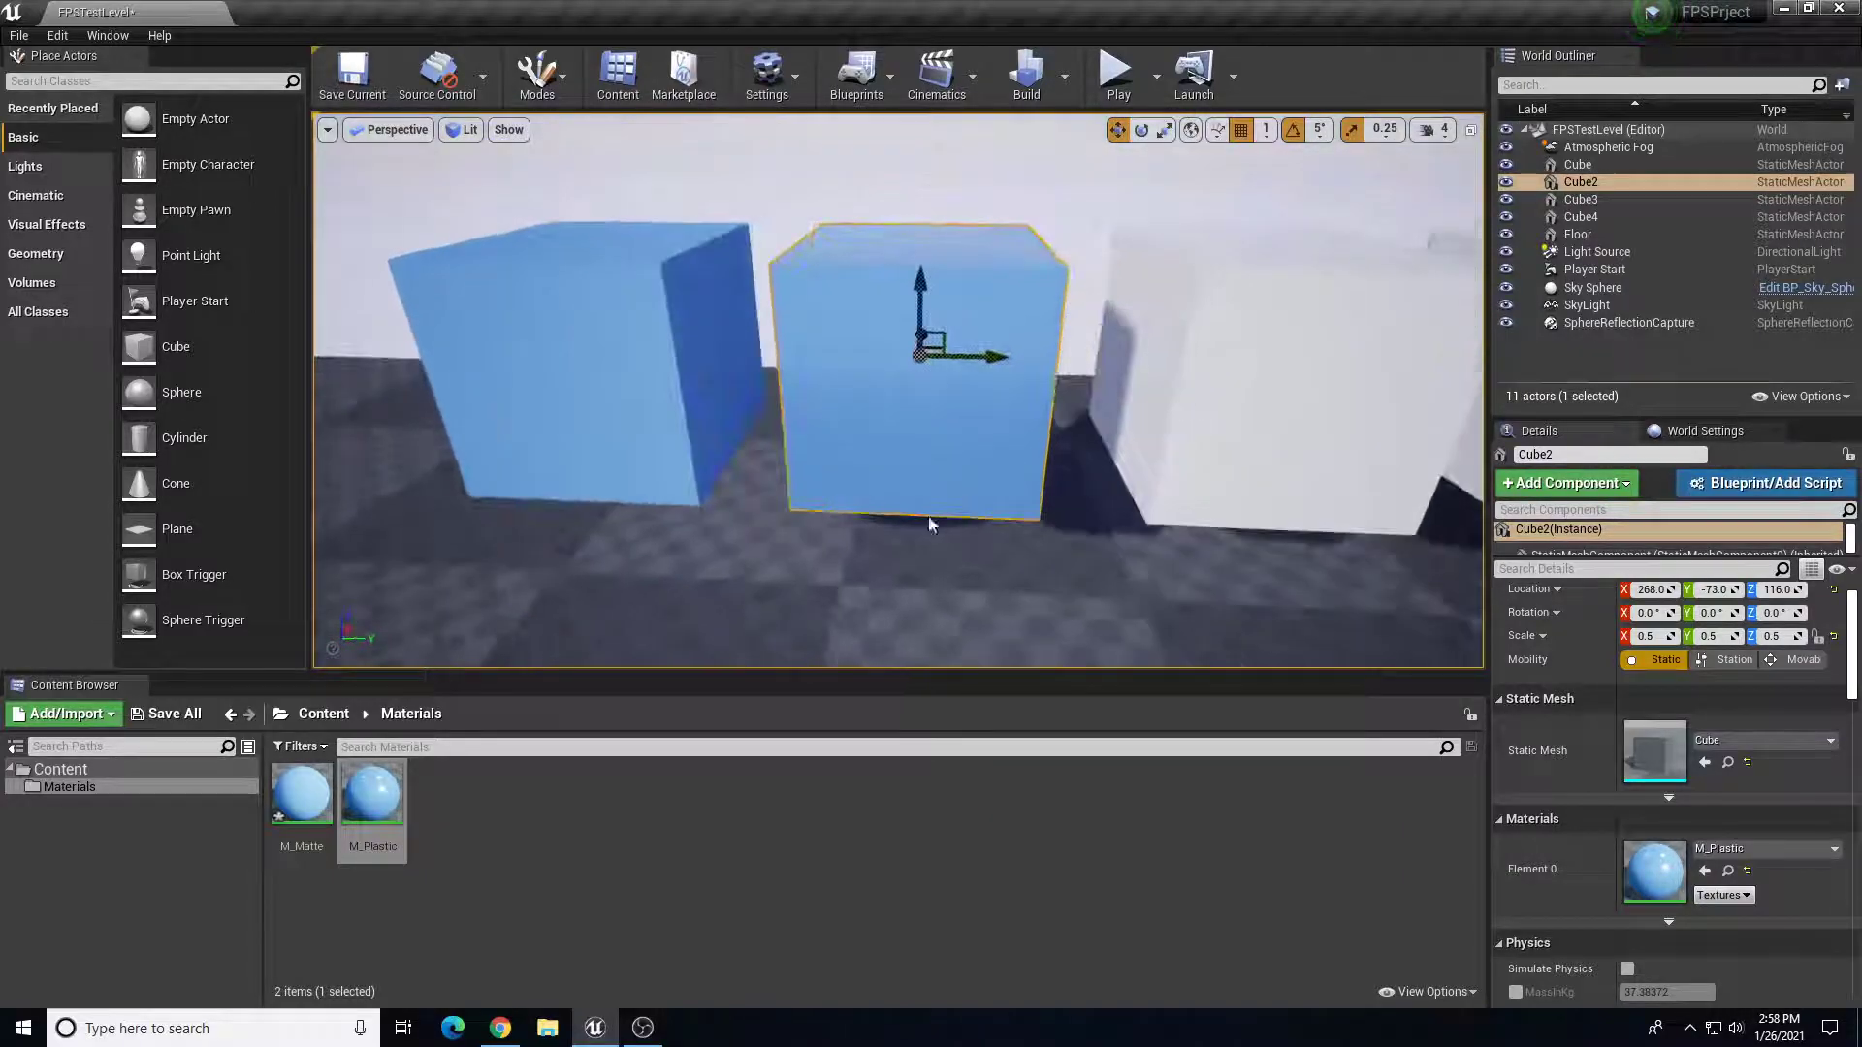
- Select Cube3 and compare the M_Plastic surface of Cube2 with the neighbouring cubes from several angles
left_click(1270, 407)
left_click_drag(1270, 408, 1077, 398, "alt")
right_click_drag(898, 389, 747, 390)
key("d")
key("a")
key("d")
key("a")
key("d")
right_click_drag(1102, 555, 1136, 531)
key("a")
key("d")
- Duplicate M_Plastic in the Materials folder and name the copy M_Metal
right_click(380, 791)
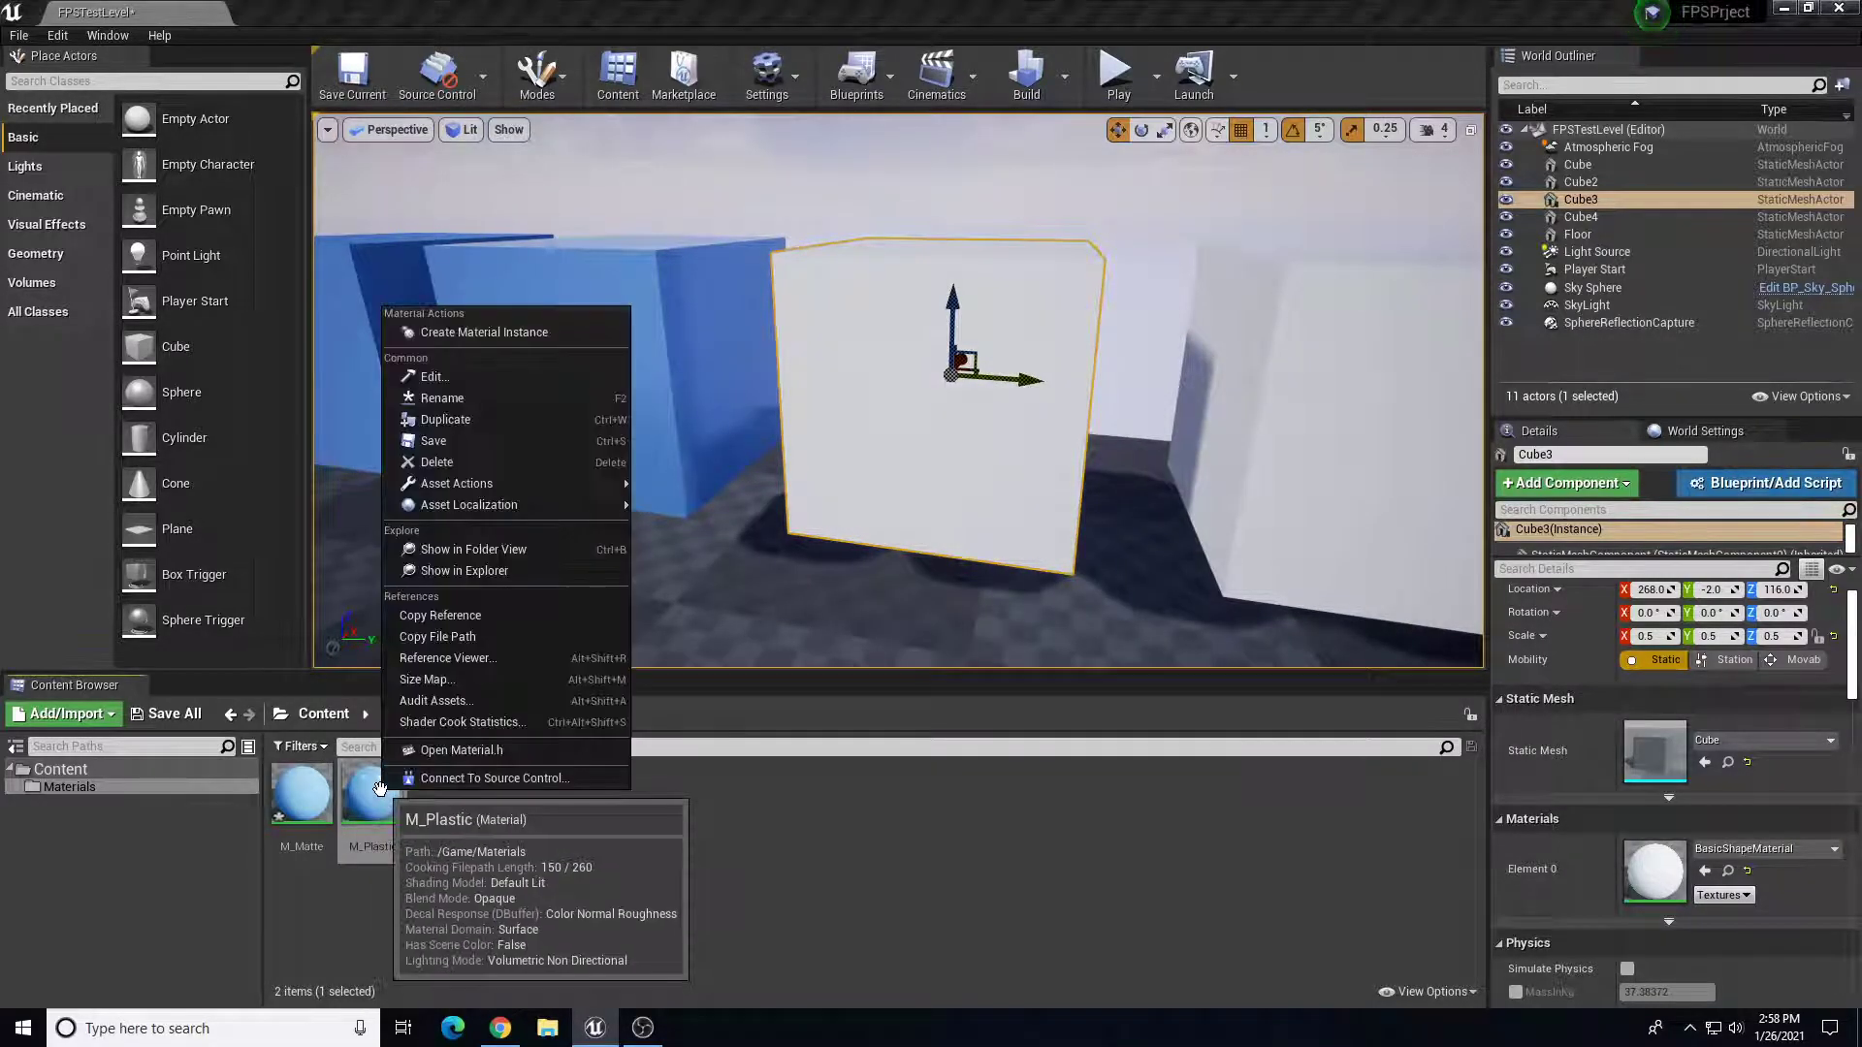
left_click(490, 423)
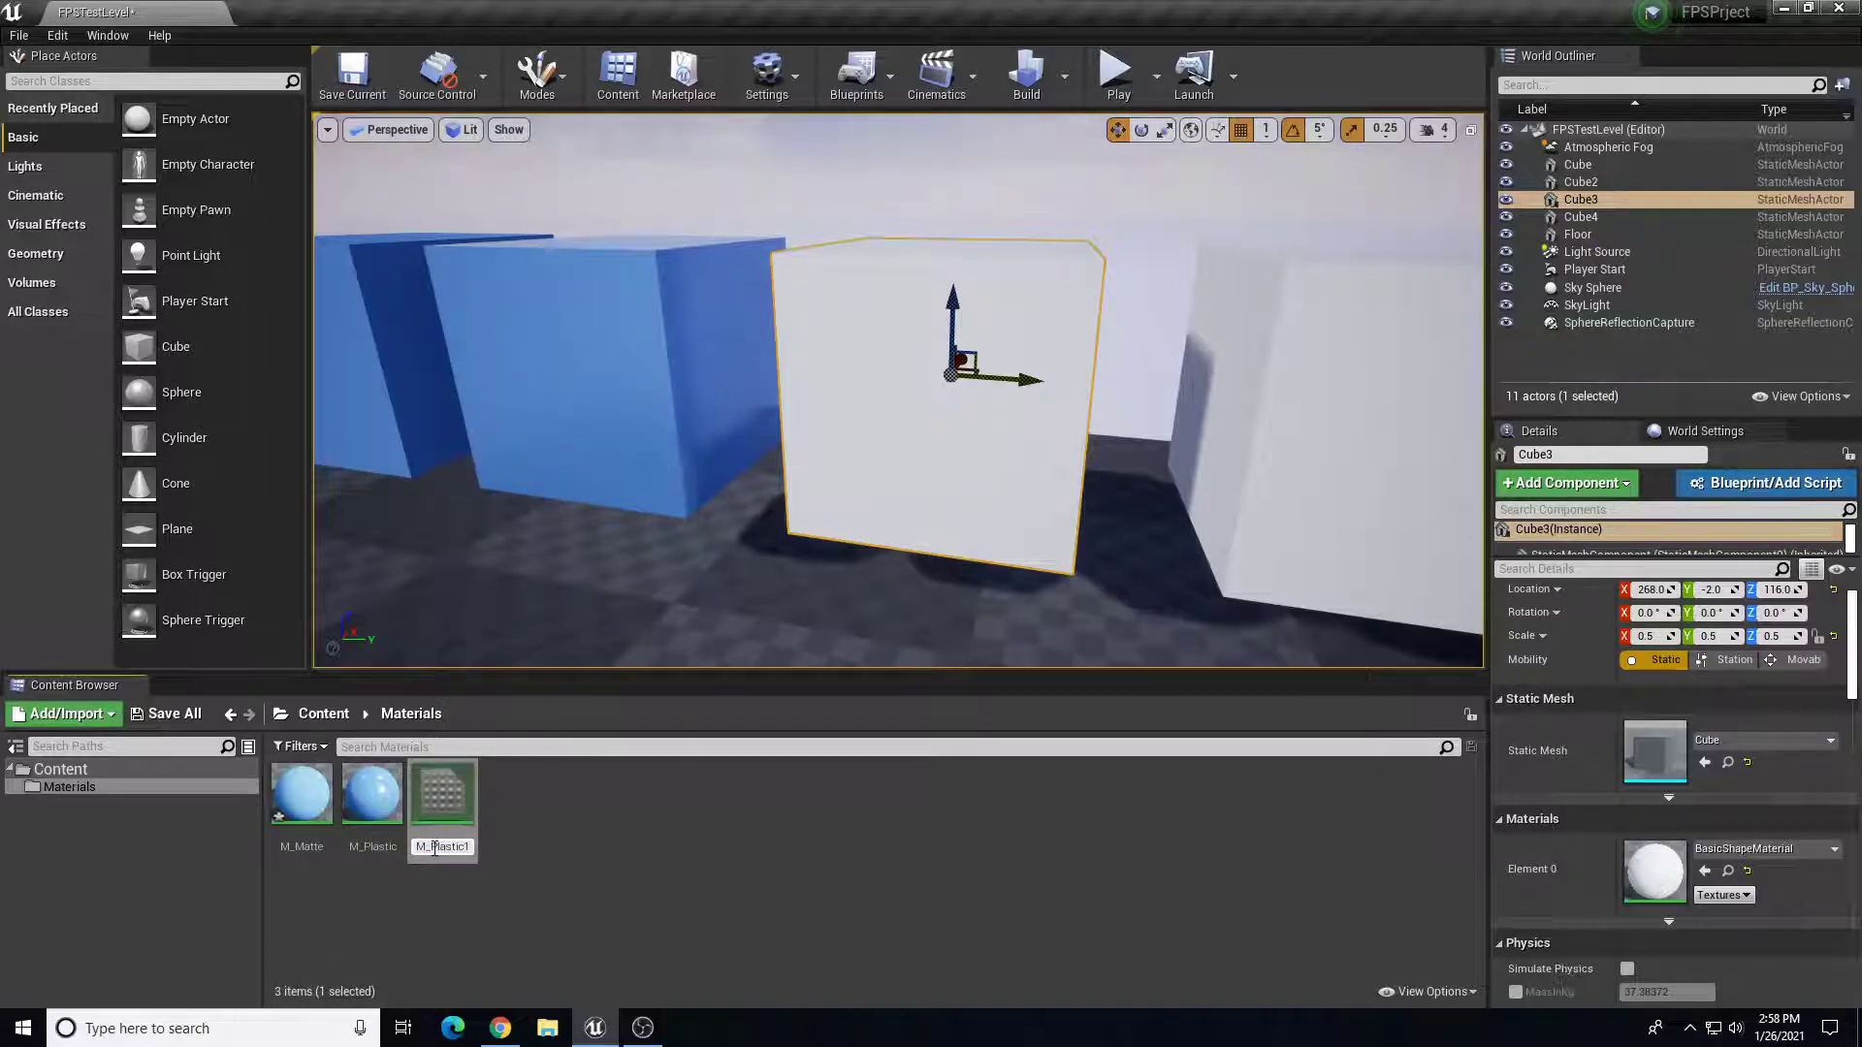
type("M_Metal")
key("Return")
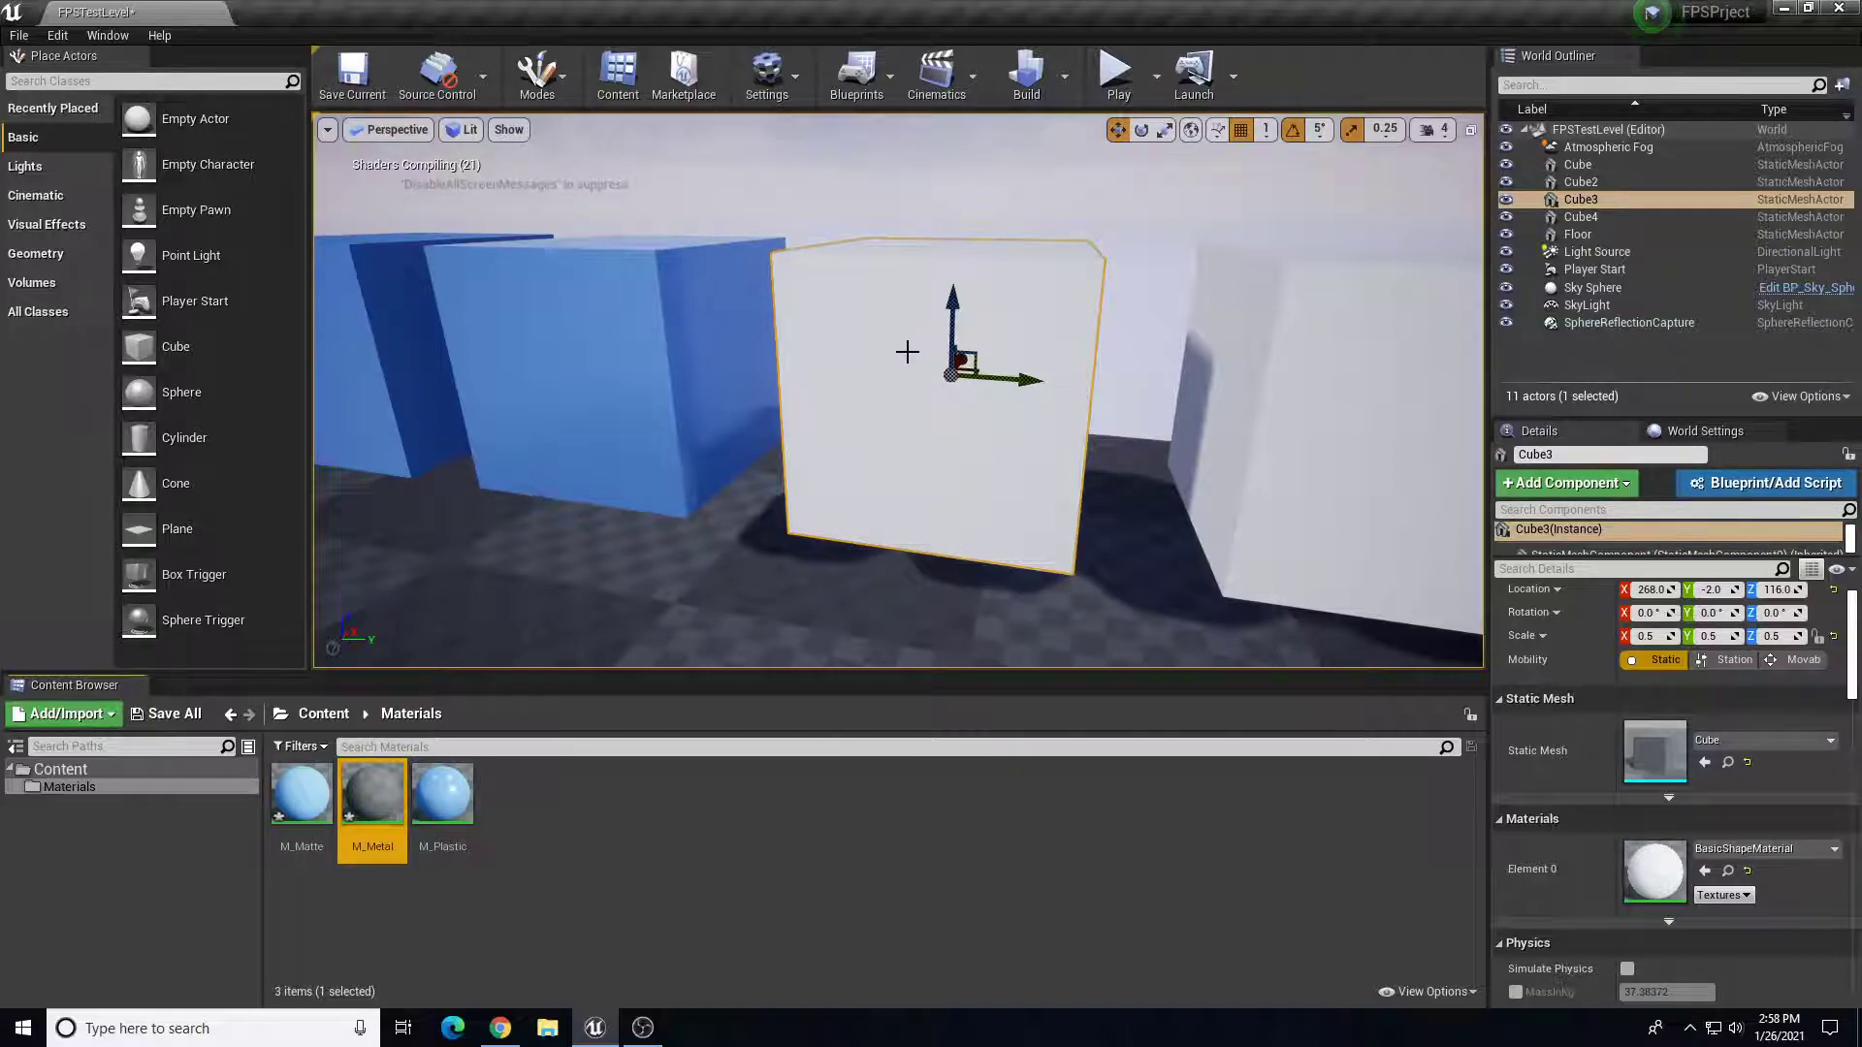
- Open M_Metal for editing and set the constant feeding Roughness to 0
double_click(374, 807)
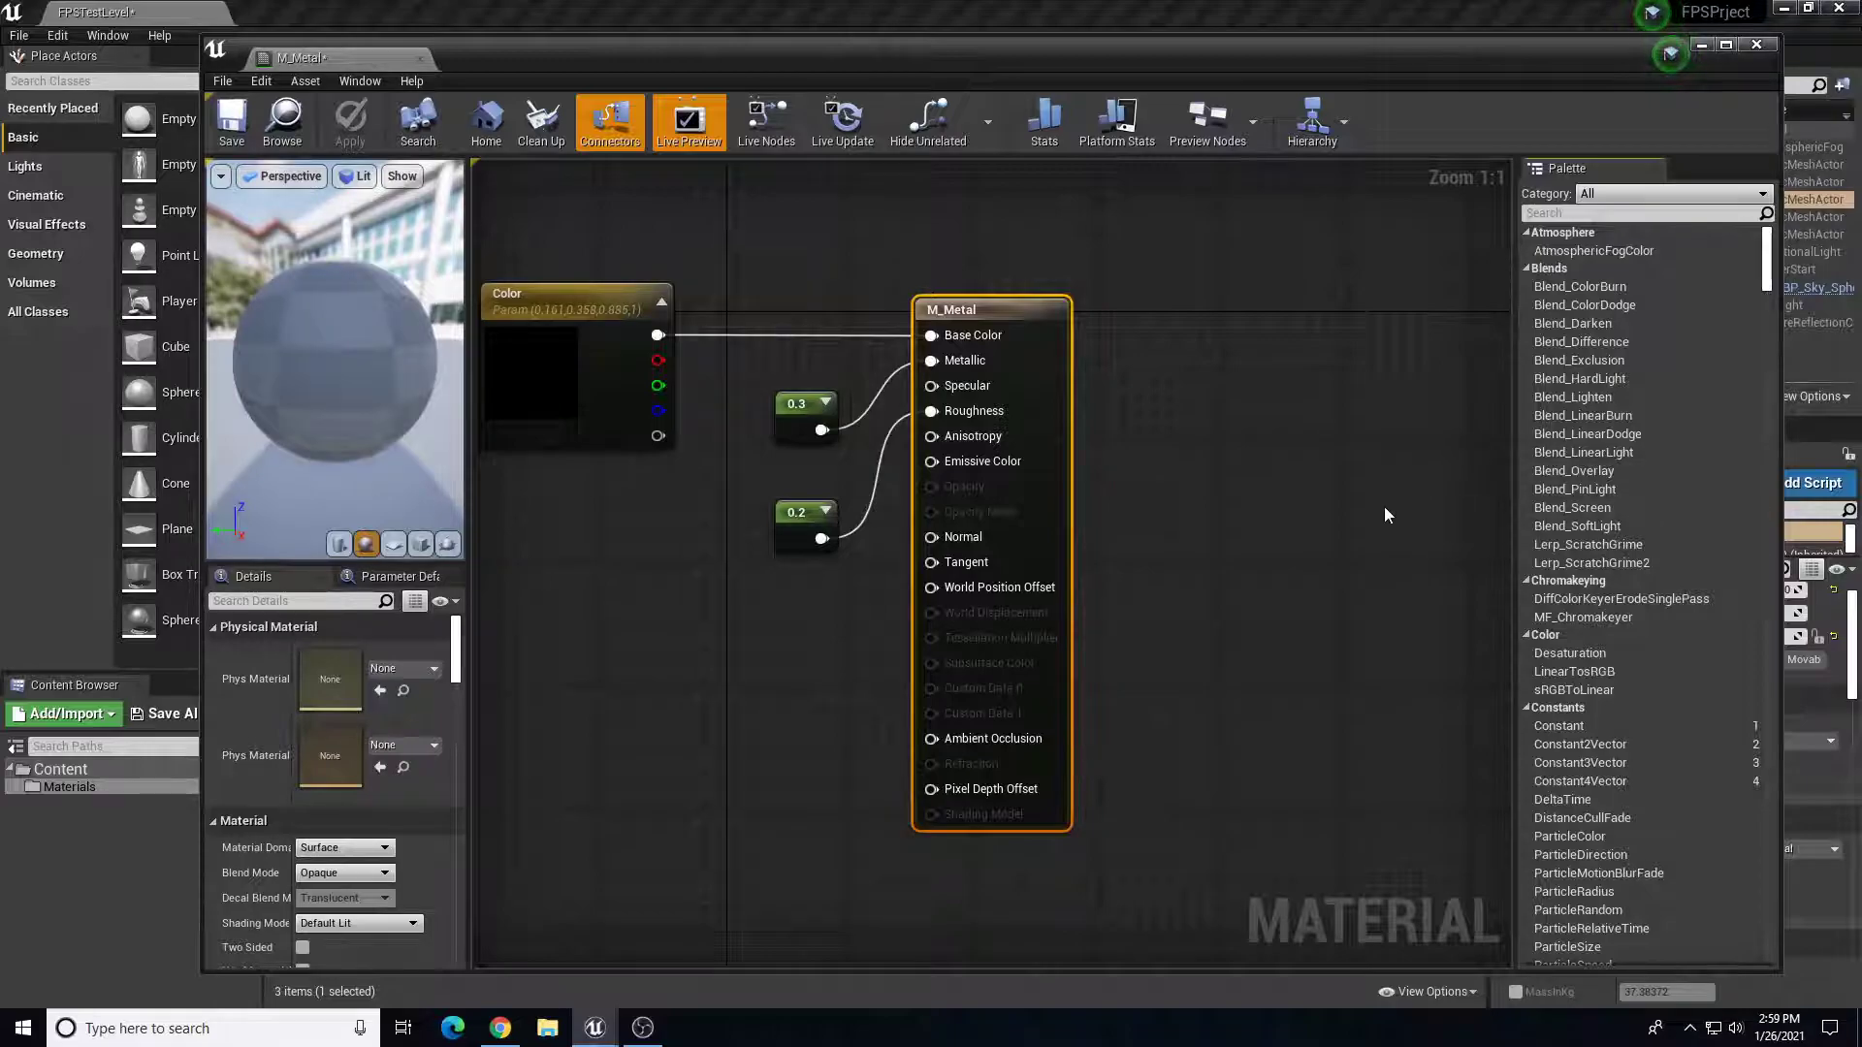
left_click(819, 543)
left_click(330, 653)
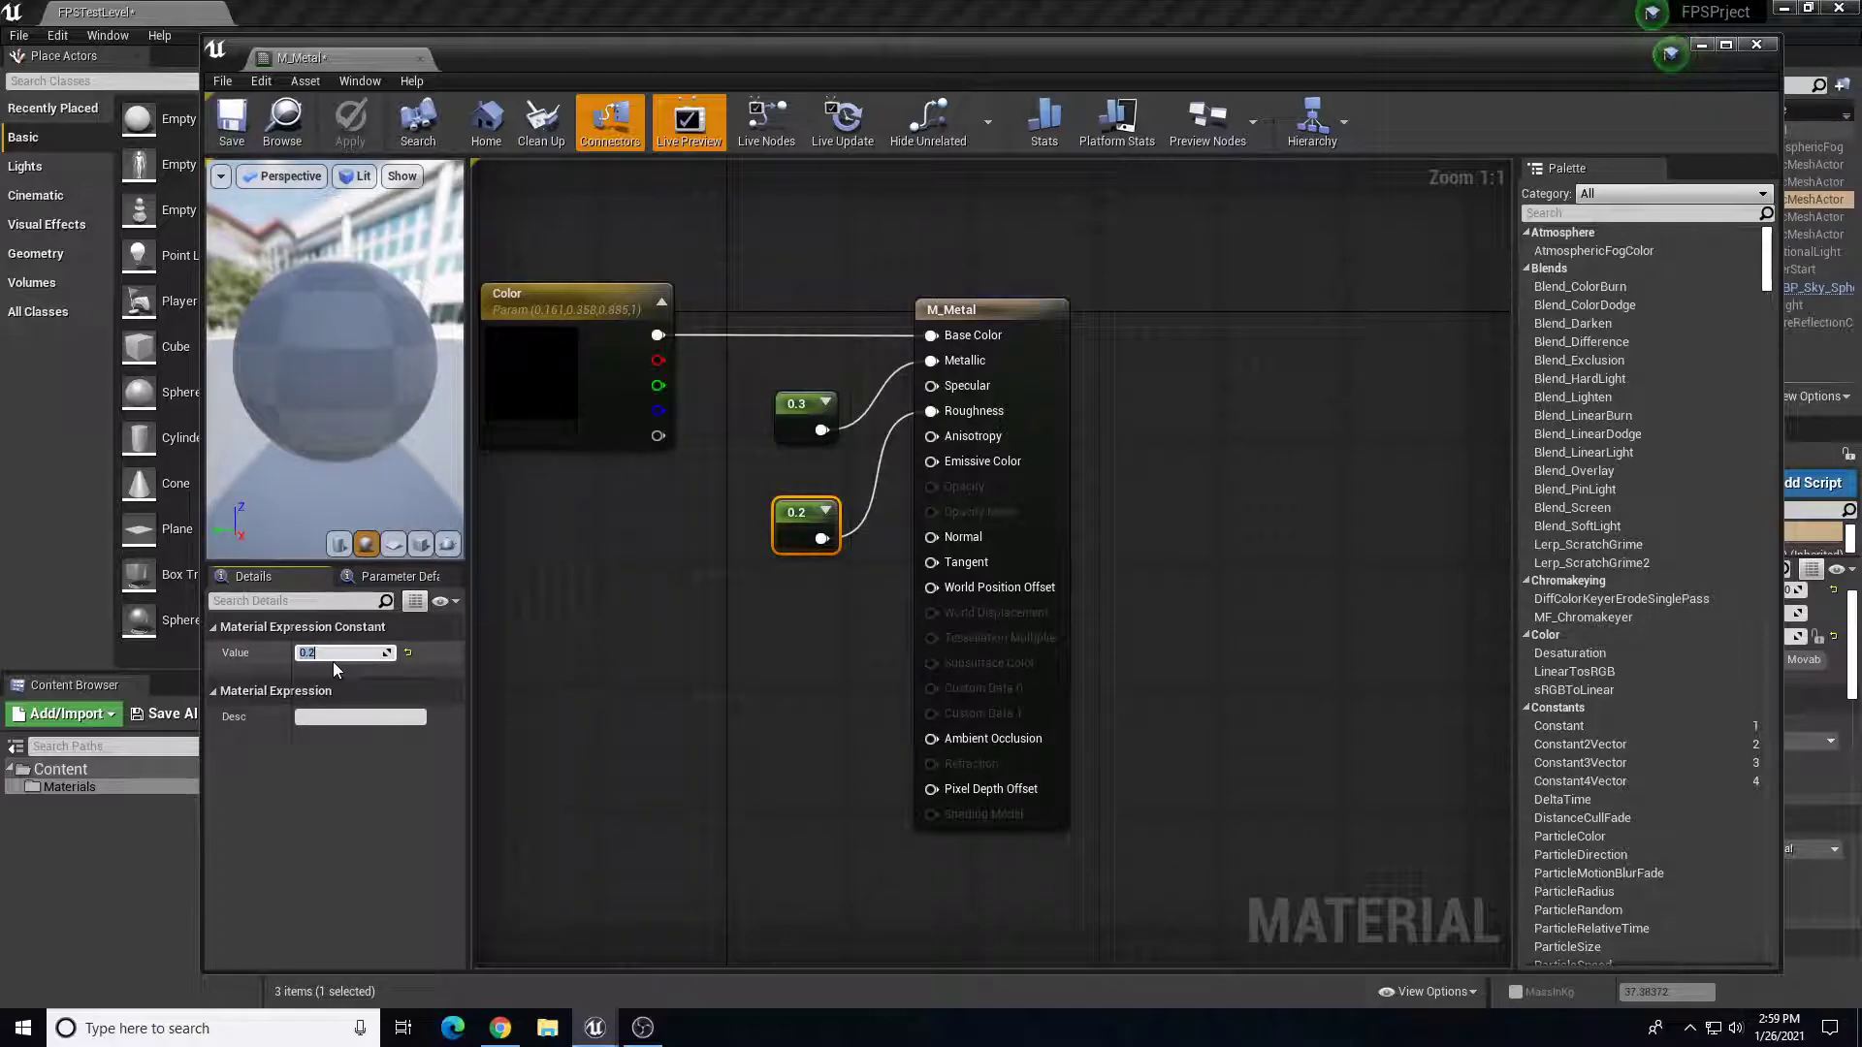
type("0")
key("Return")
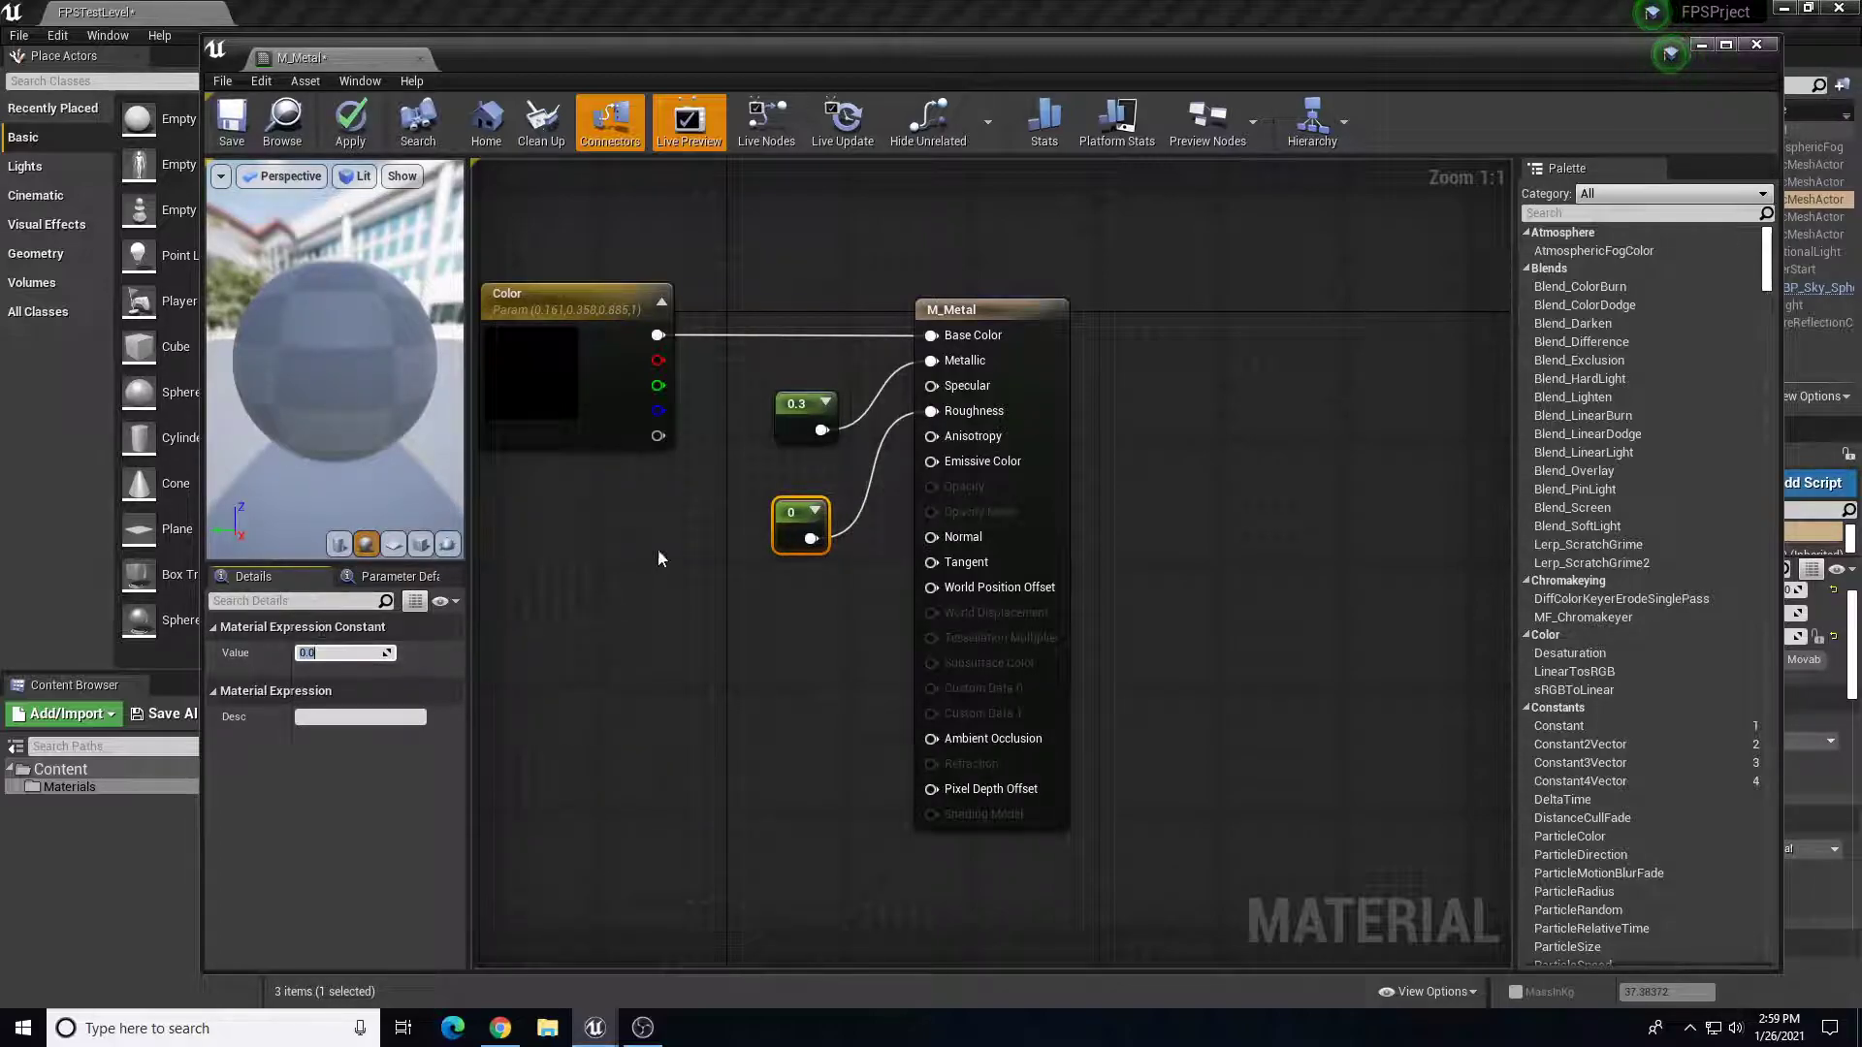
- Set the constant feeding Metallic to 1, then save and close M_Metal
left_click(793, 403)
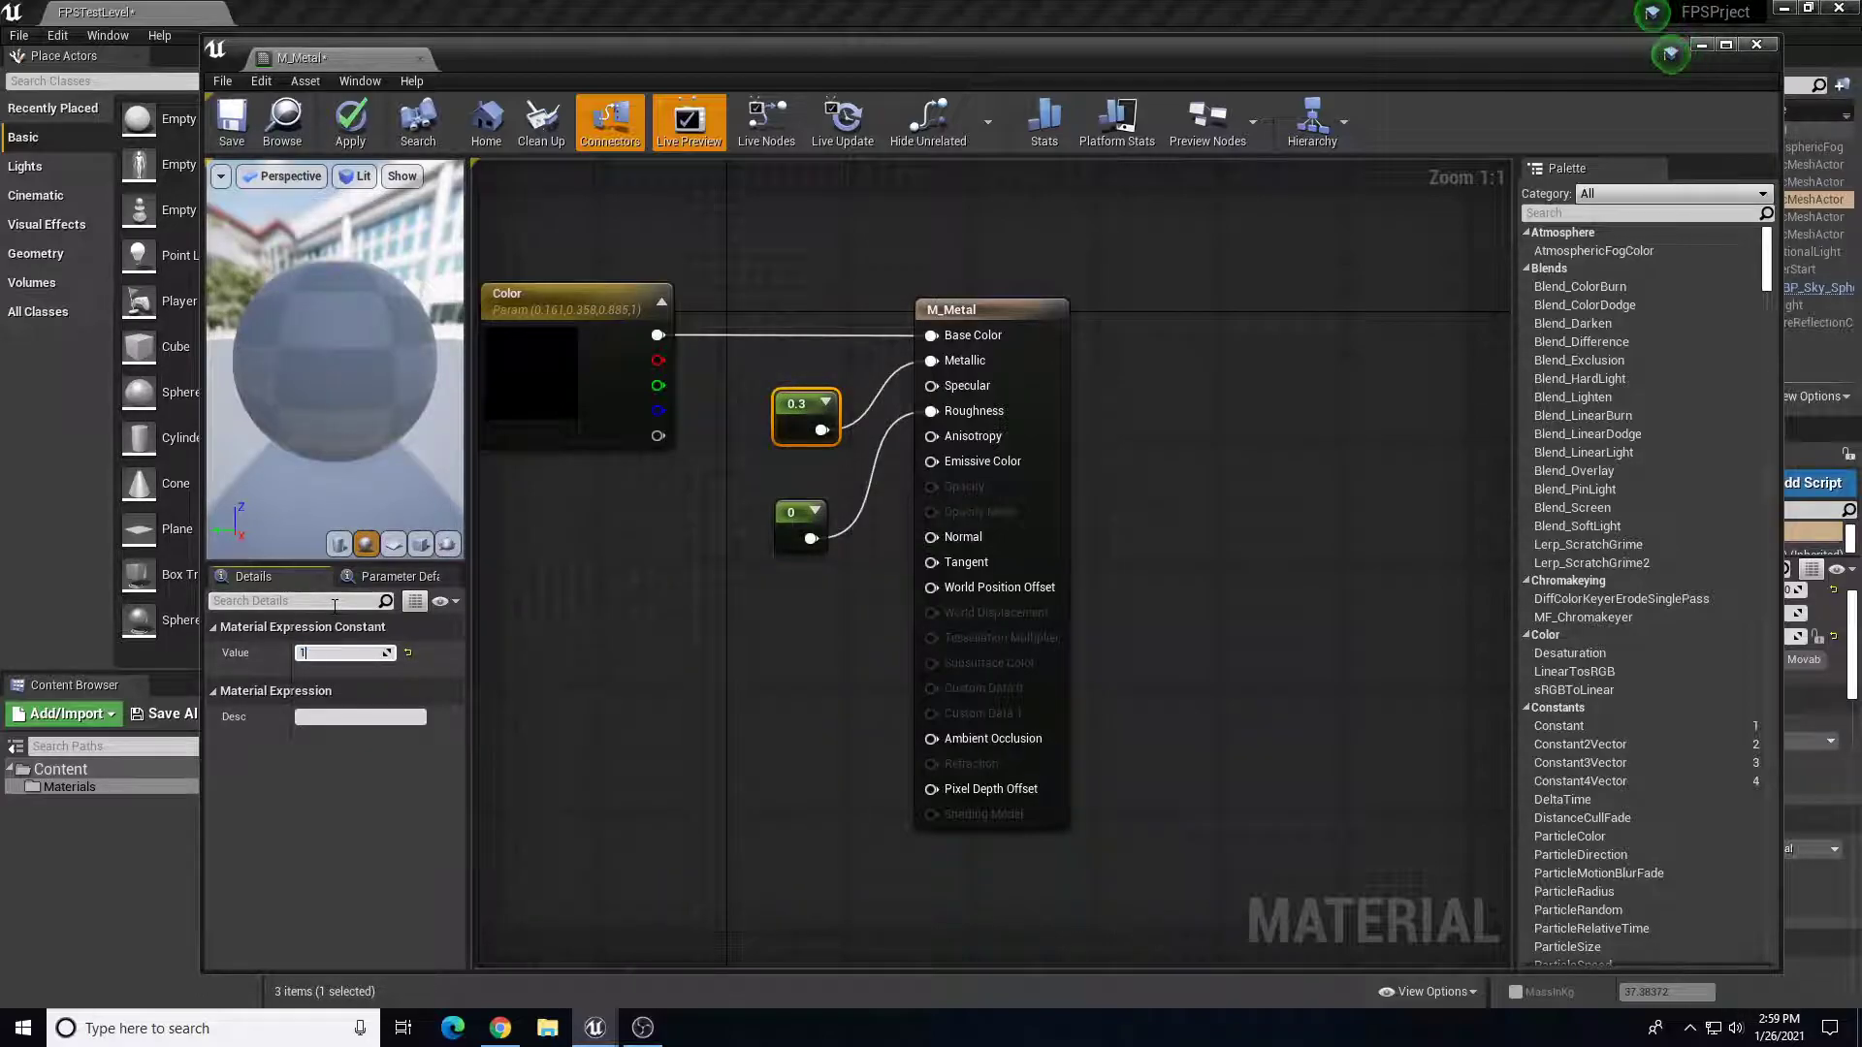
key("Return")
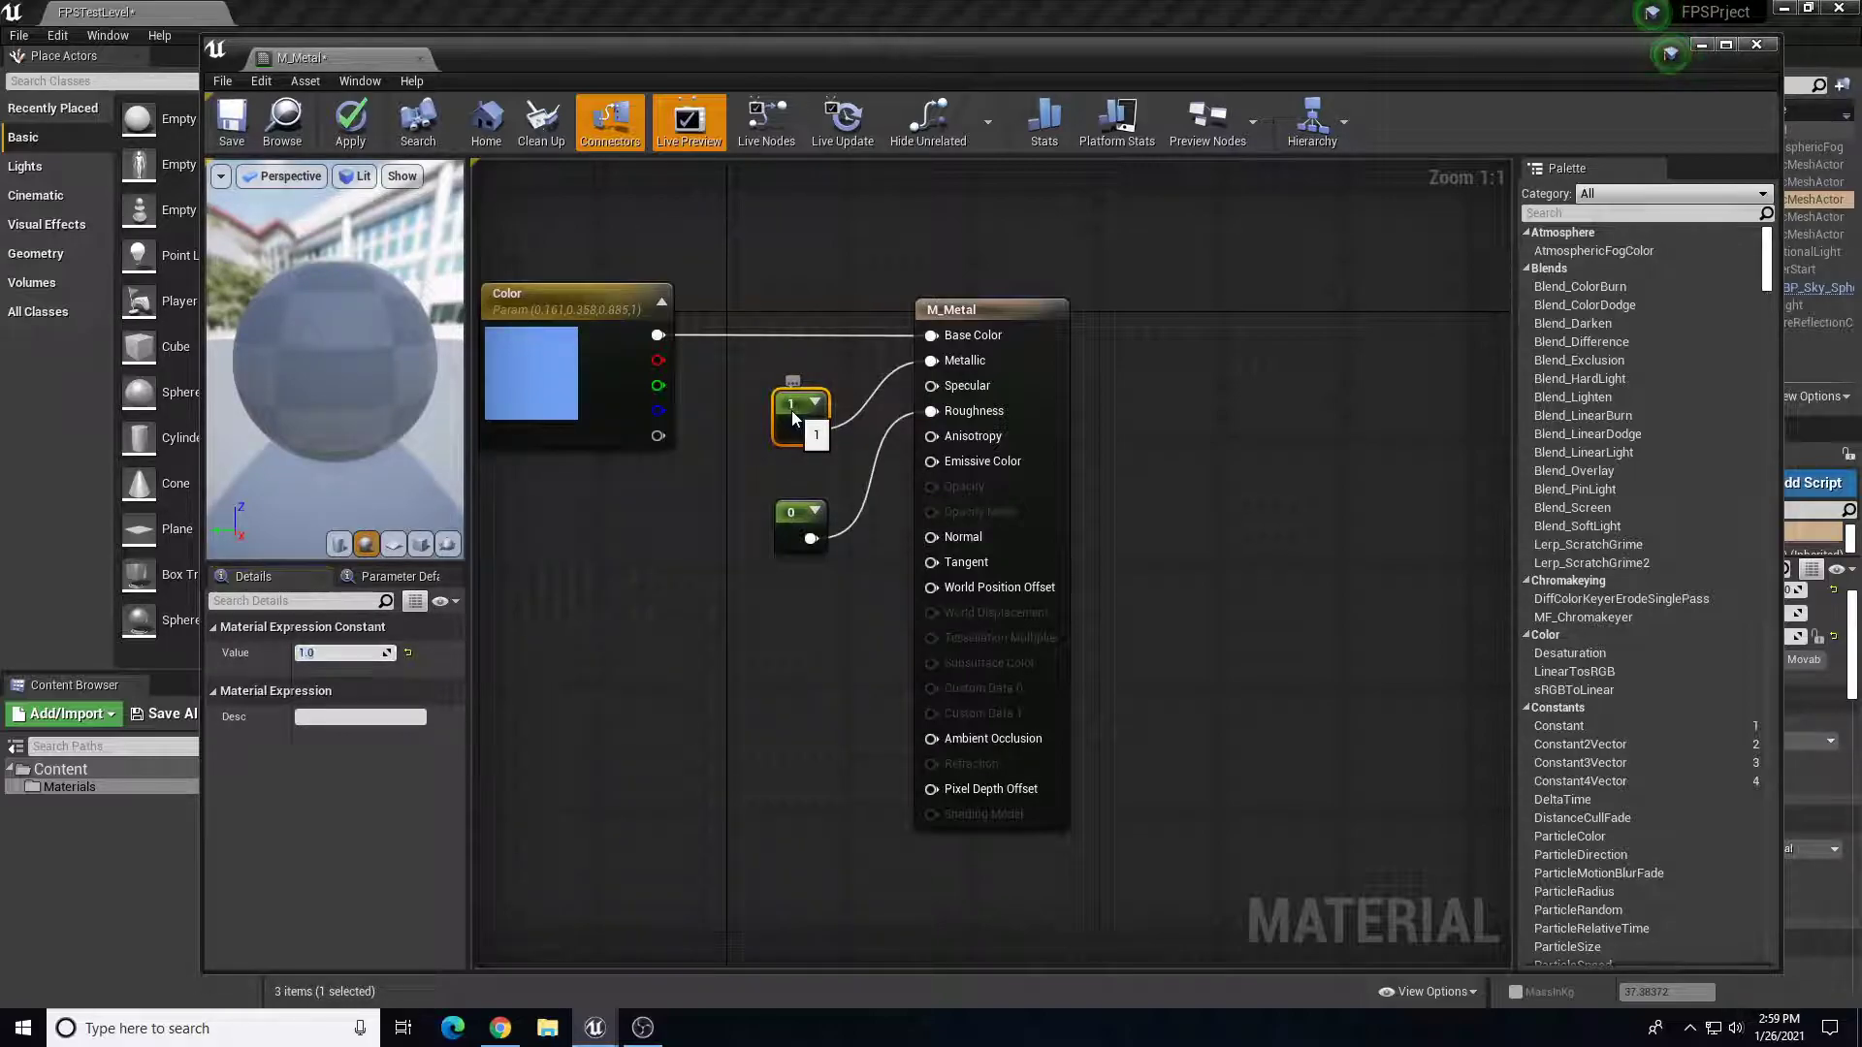
left_click(785, 512)
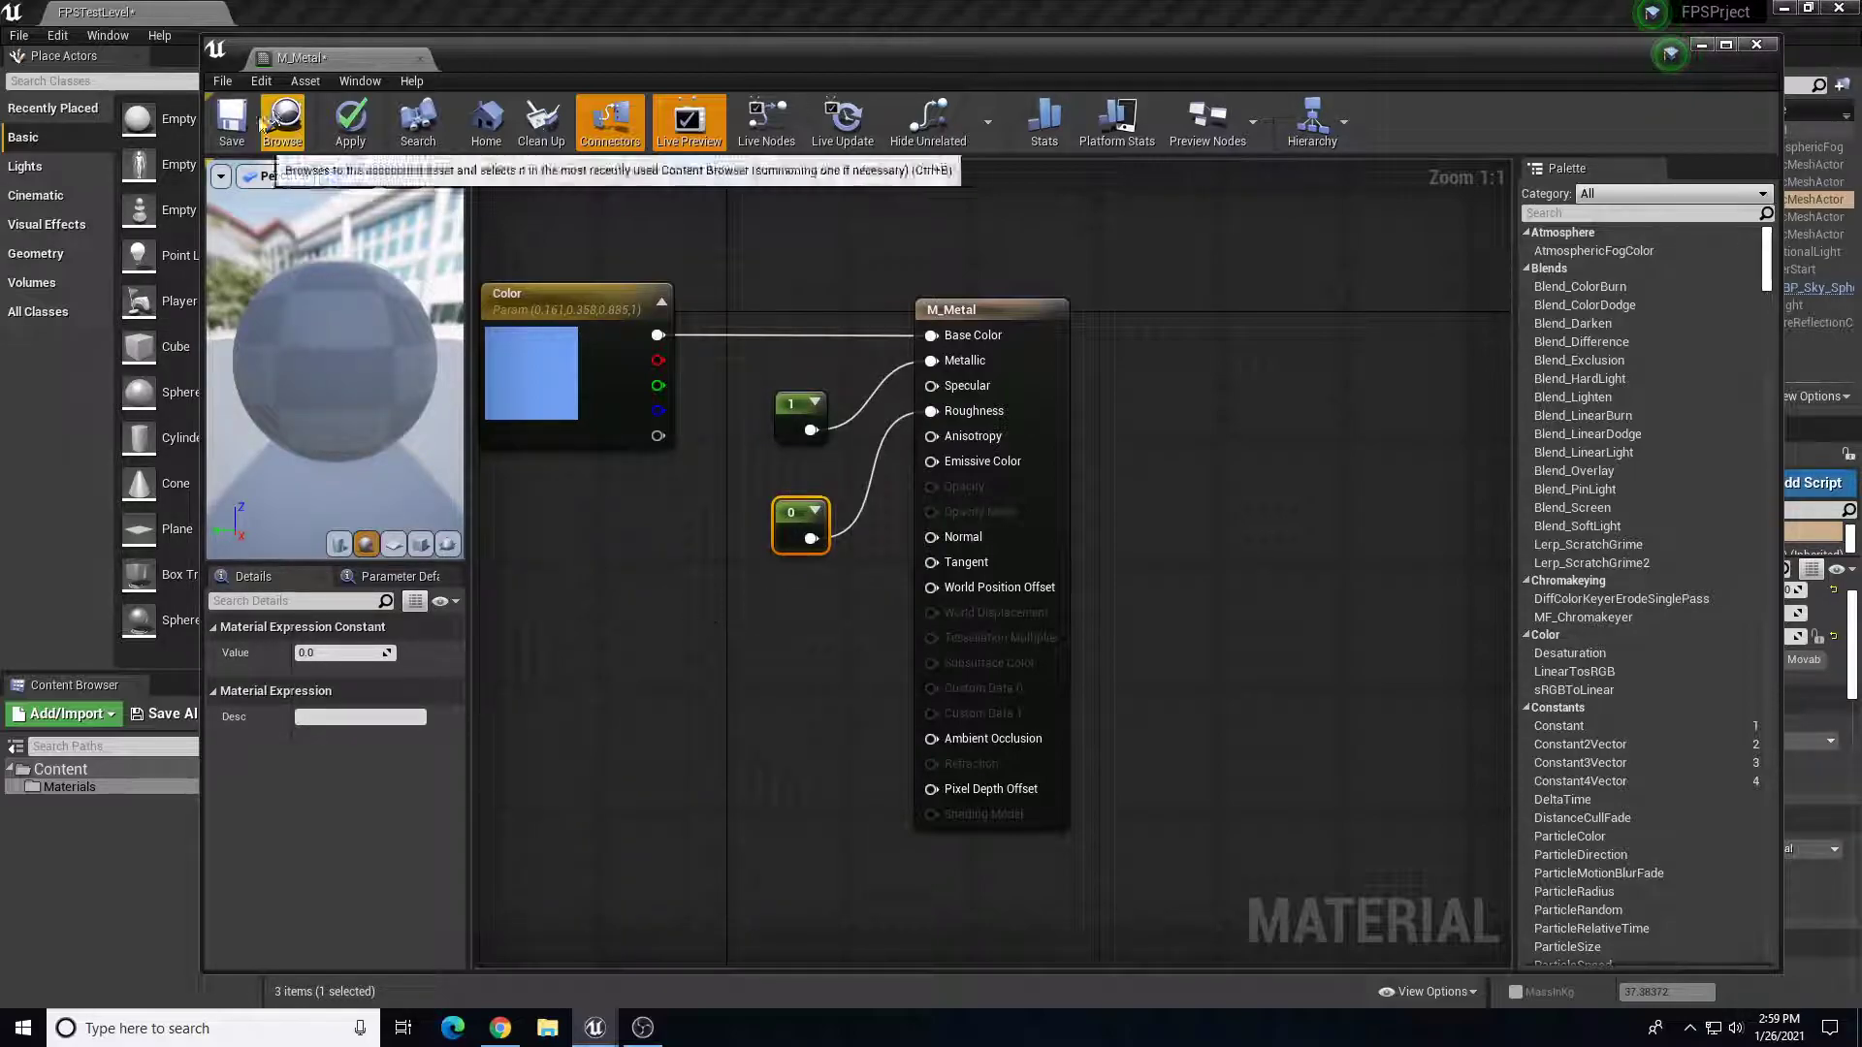
left_click(231, 121)
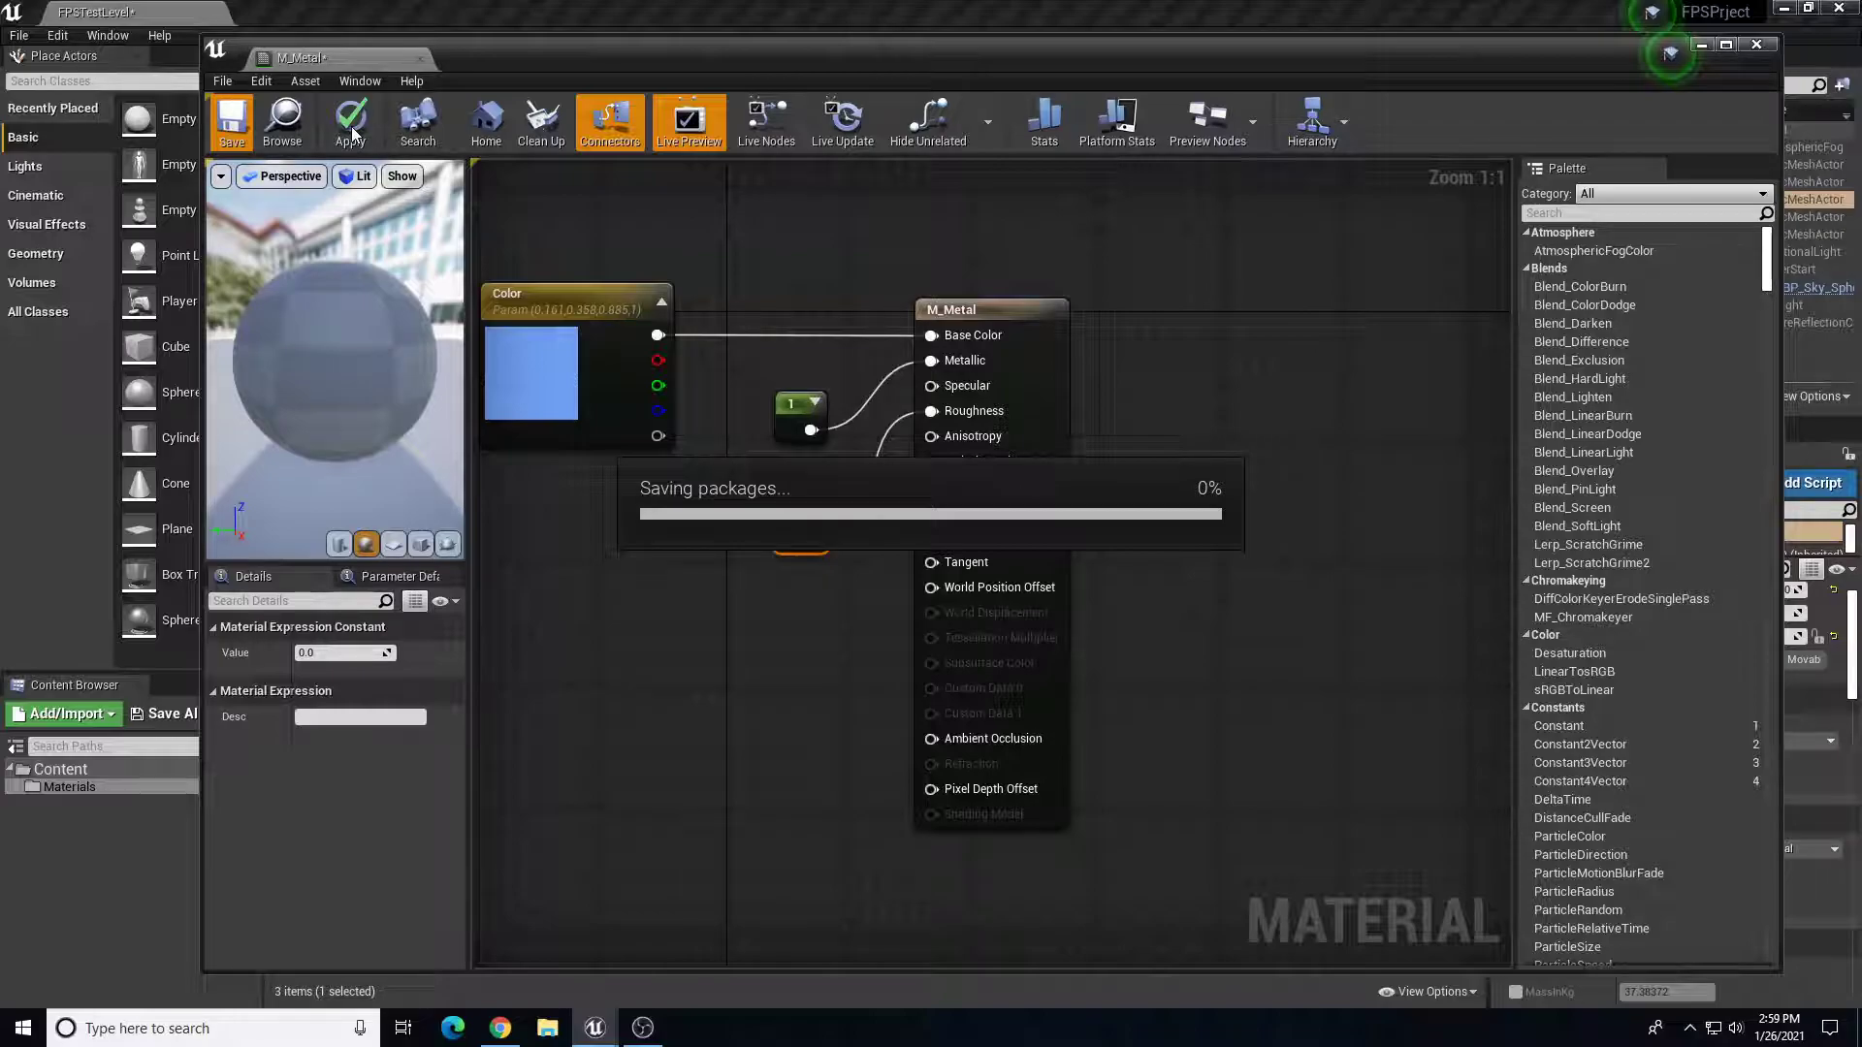
mouse_move(335, 359)
left_mouse_down()
mouse_move(383, 356)
mouse_move(320, 378)
mouse_move(354, 374)
mouse_move(335, 378)
mouse_move(354, 437)
mouse_move(344, 364)
left_mouse_up()
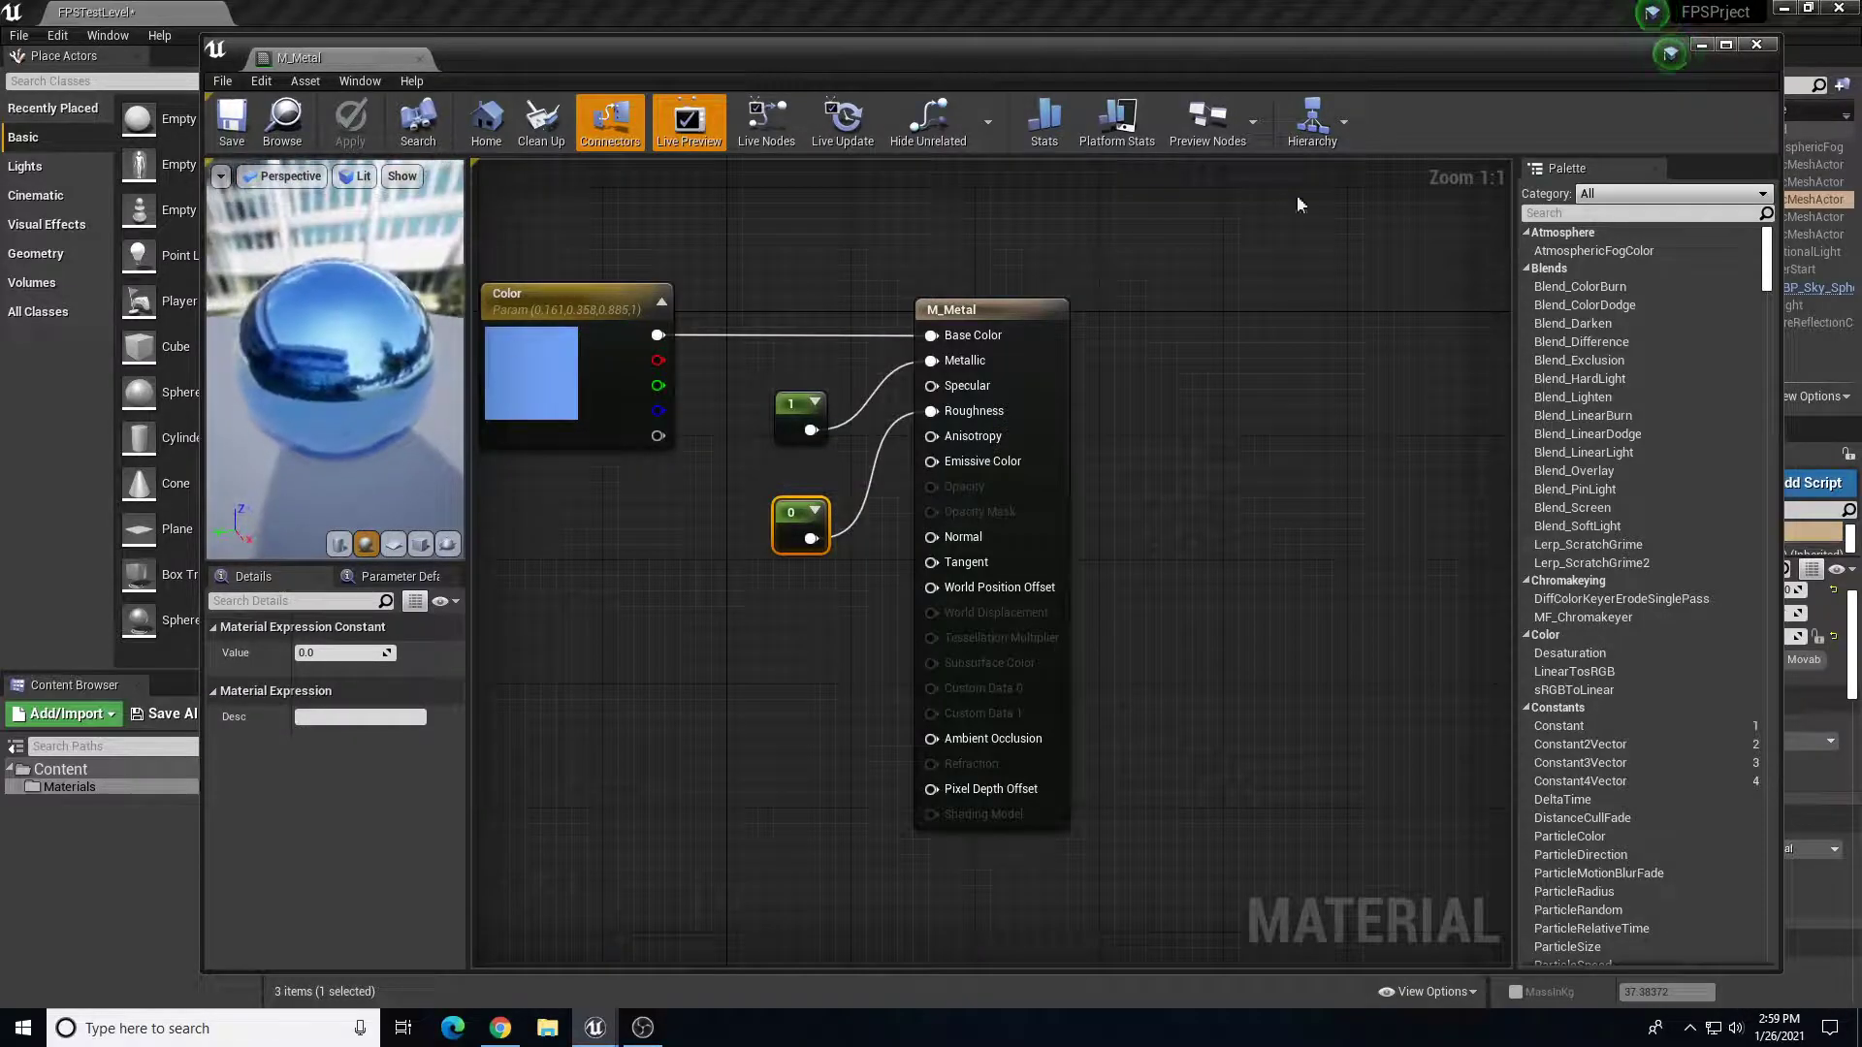
left_click(1758, 45)
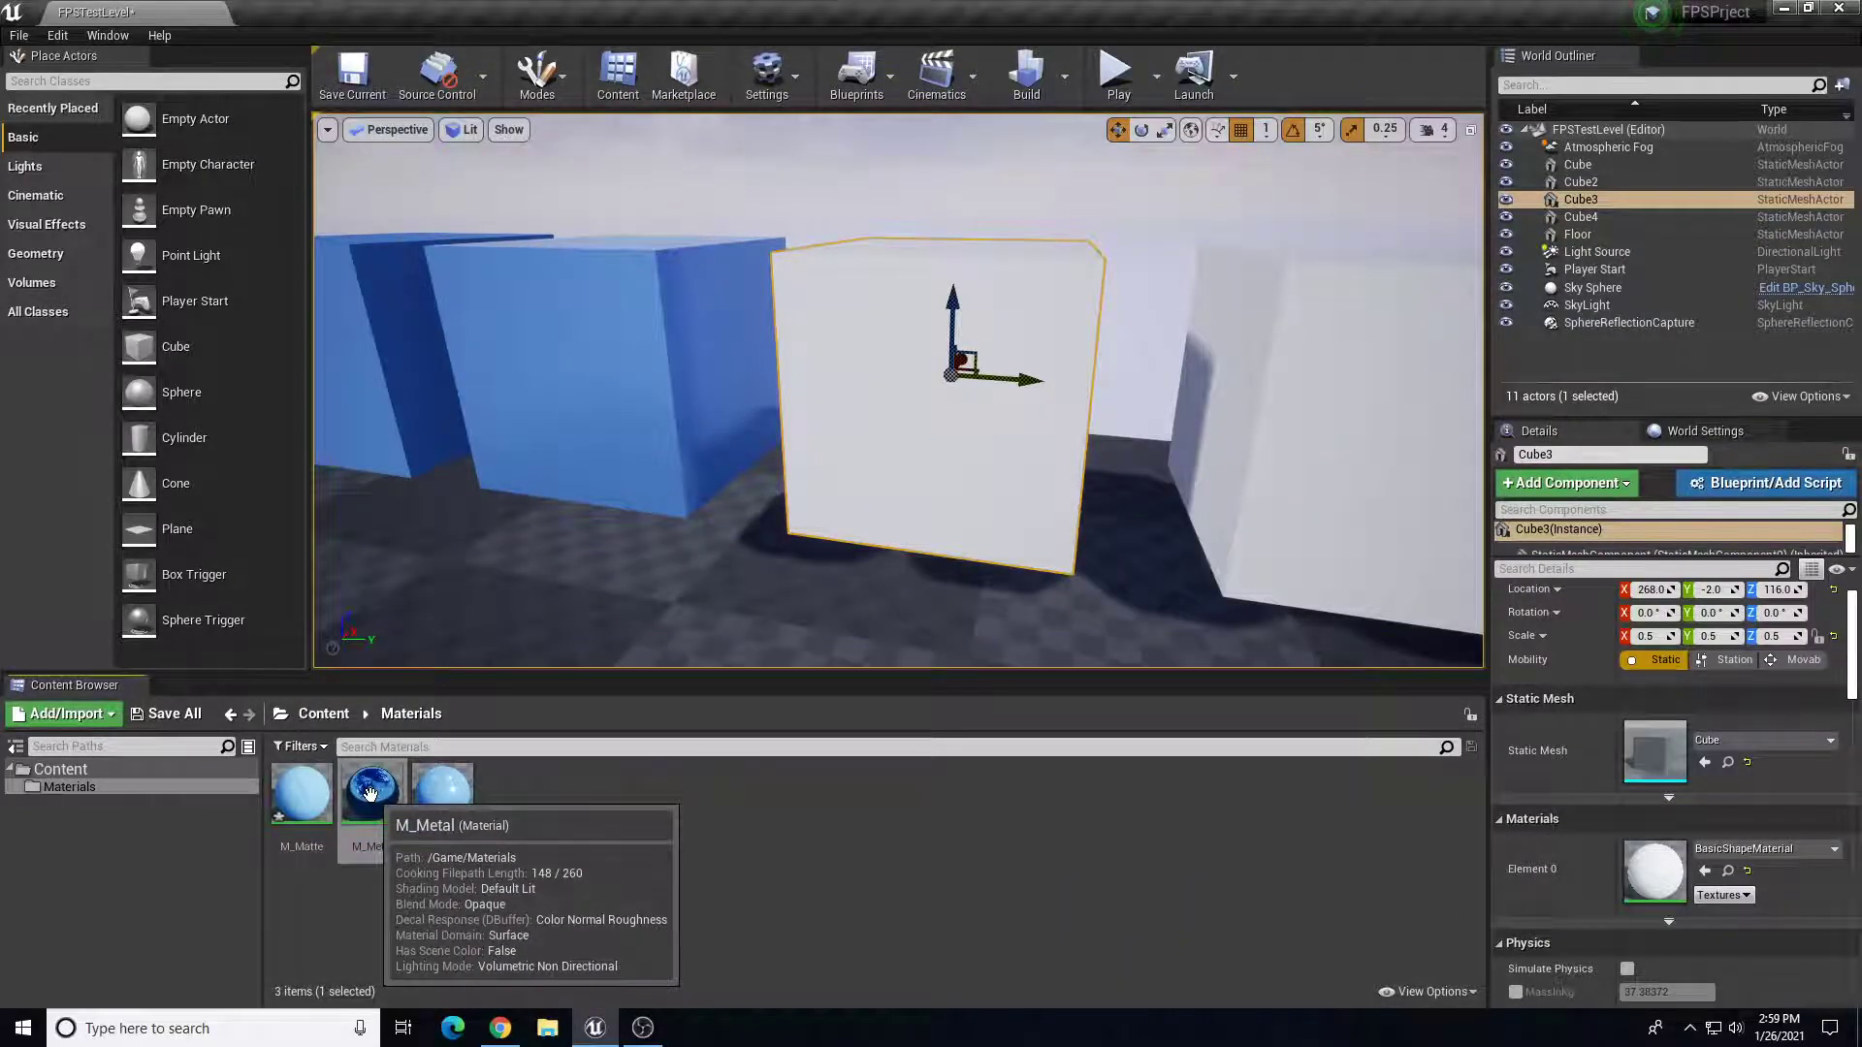
- Assign M_Metal to Element 0 of Cube3 and view it beside the other cubes
left_click_drag(369, 794, 1652, 863)
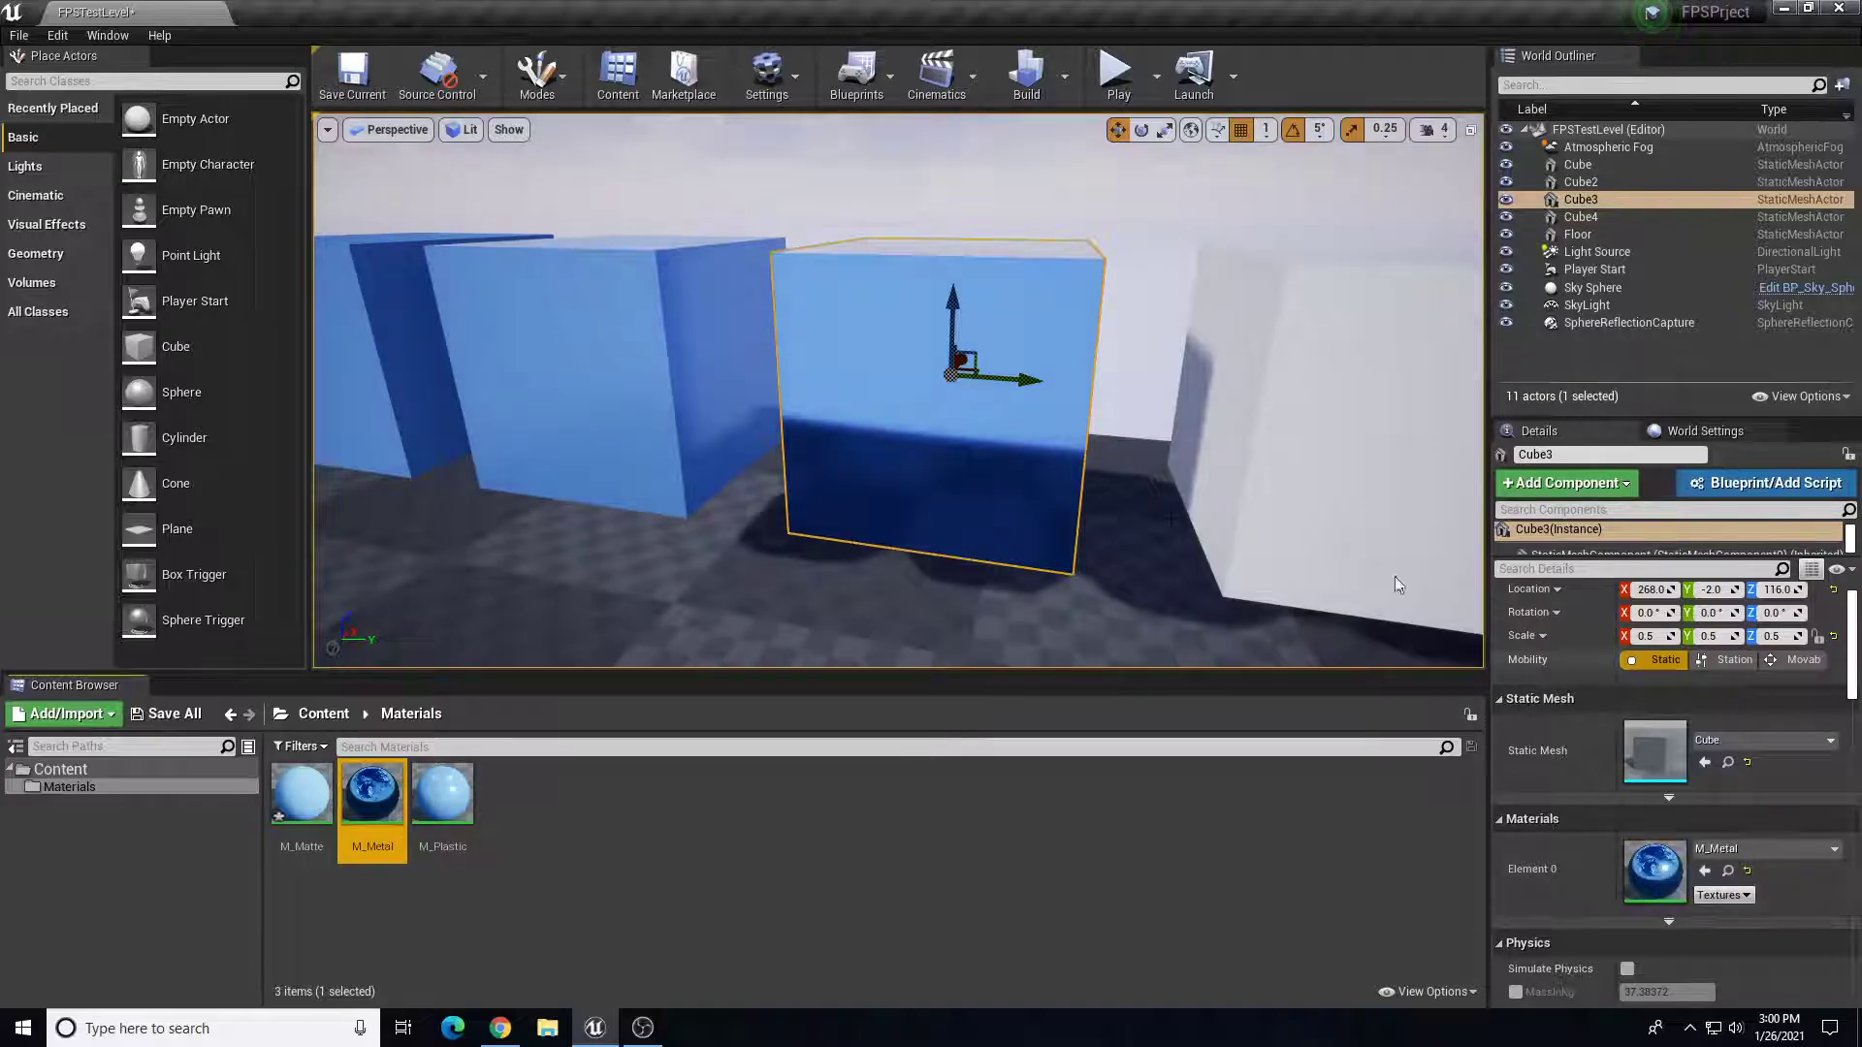
scroll(752, 532, "down", 5)
scroll(766, 529, "up", 2)
right_click_drag(773, 528, 1009, 494)
mouse_move(1009, 495)
left_mouse_down("alt")
mouse_move(892, 436)
mouse_move(986, 388)
mouse_move(1047, 427)
mouse_move(999, 494)
left_mouse_up("alt")
mouse_move(762, 532)
left_mouse_down("alt")
mouse_move(669, 514)
mouse_move(756, 446)
mouse_move(776, 475)
mouse_move(761, 532)
left_mouse_up("alt")
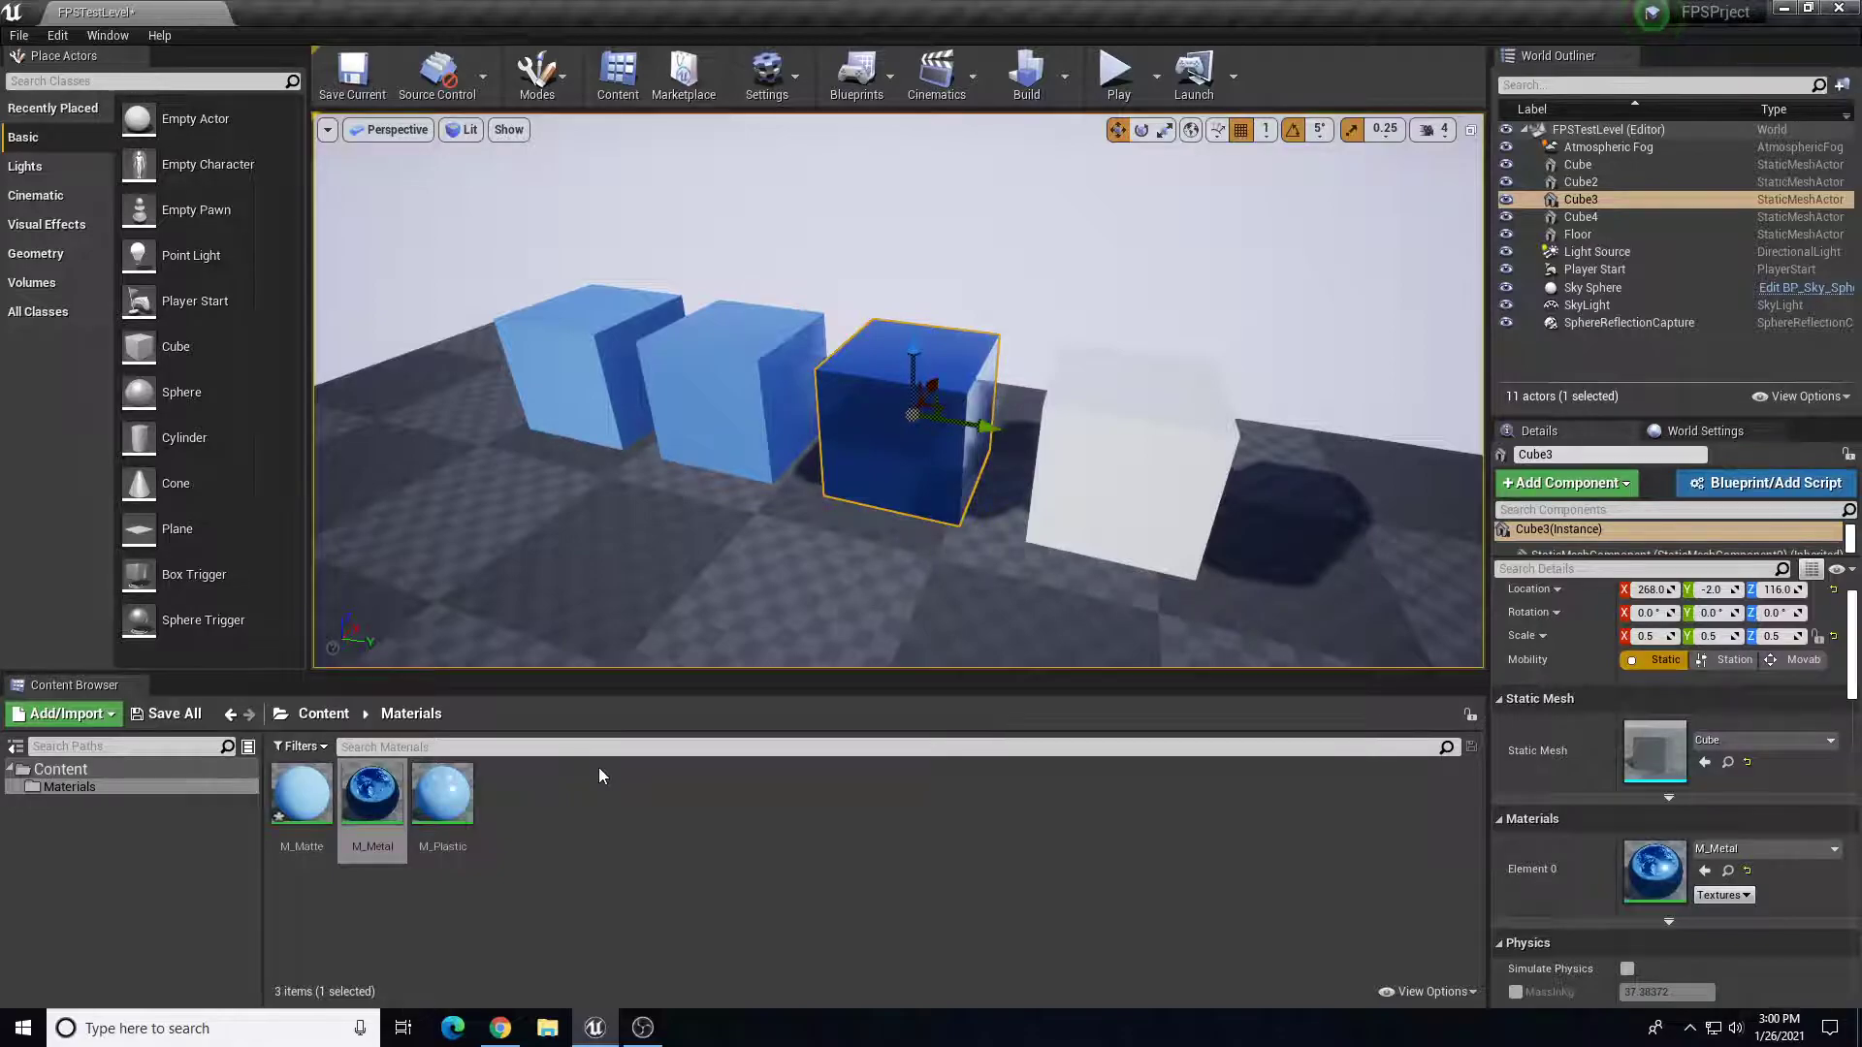
- Open M_Plastic, review its Color parameter and constants in the graph, and close the material
double_click(442, 793)
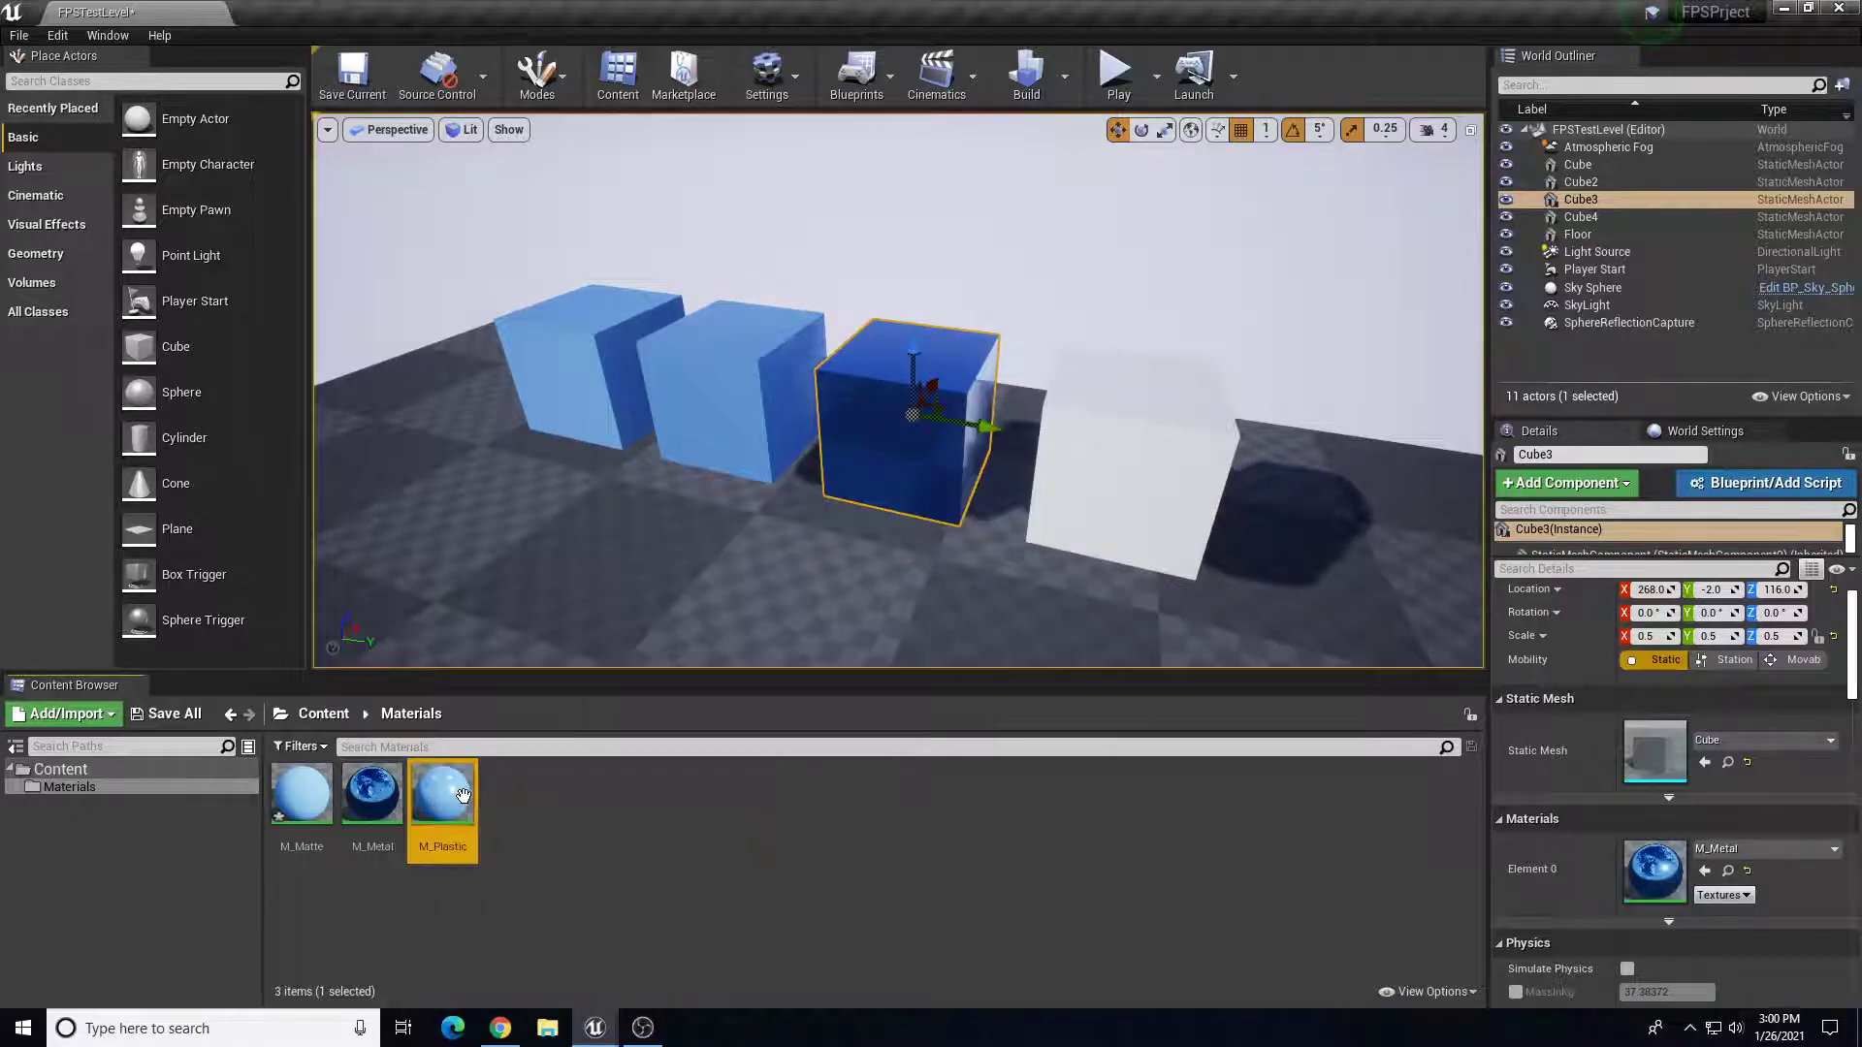
left_click(817, 419)
right_click_drag(705, 508, 863, 500)
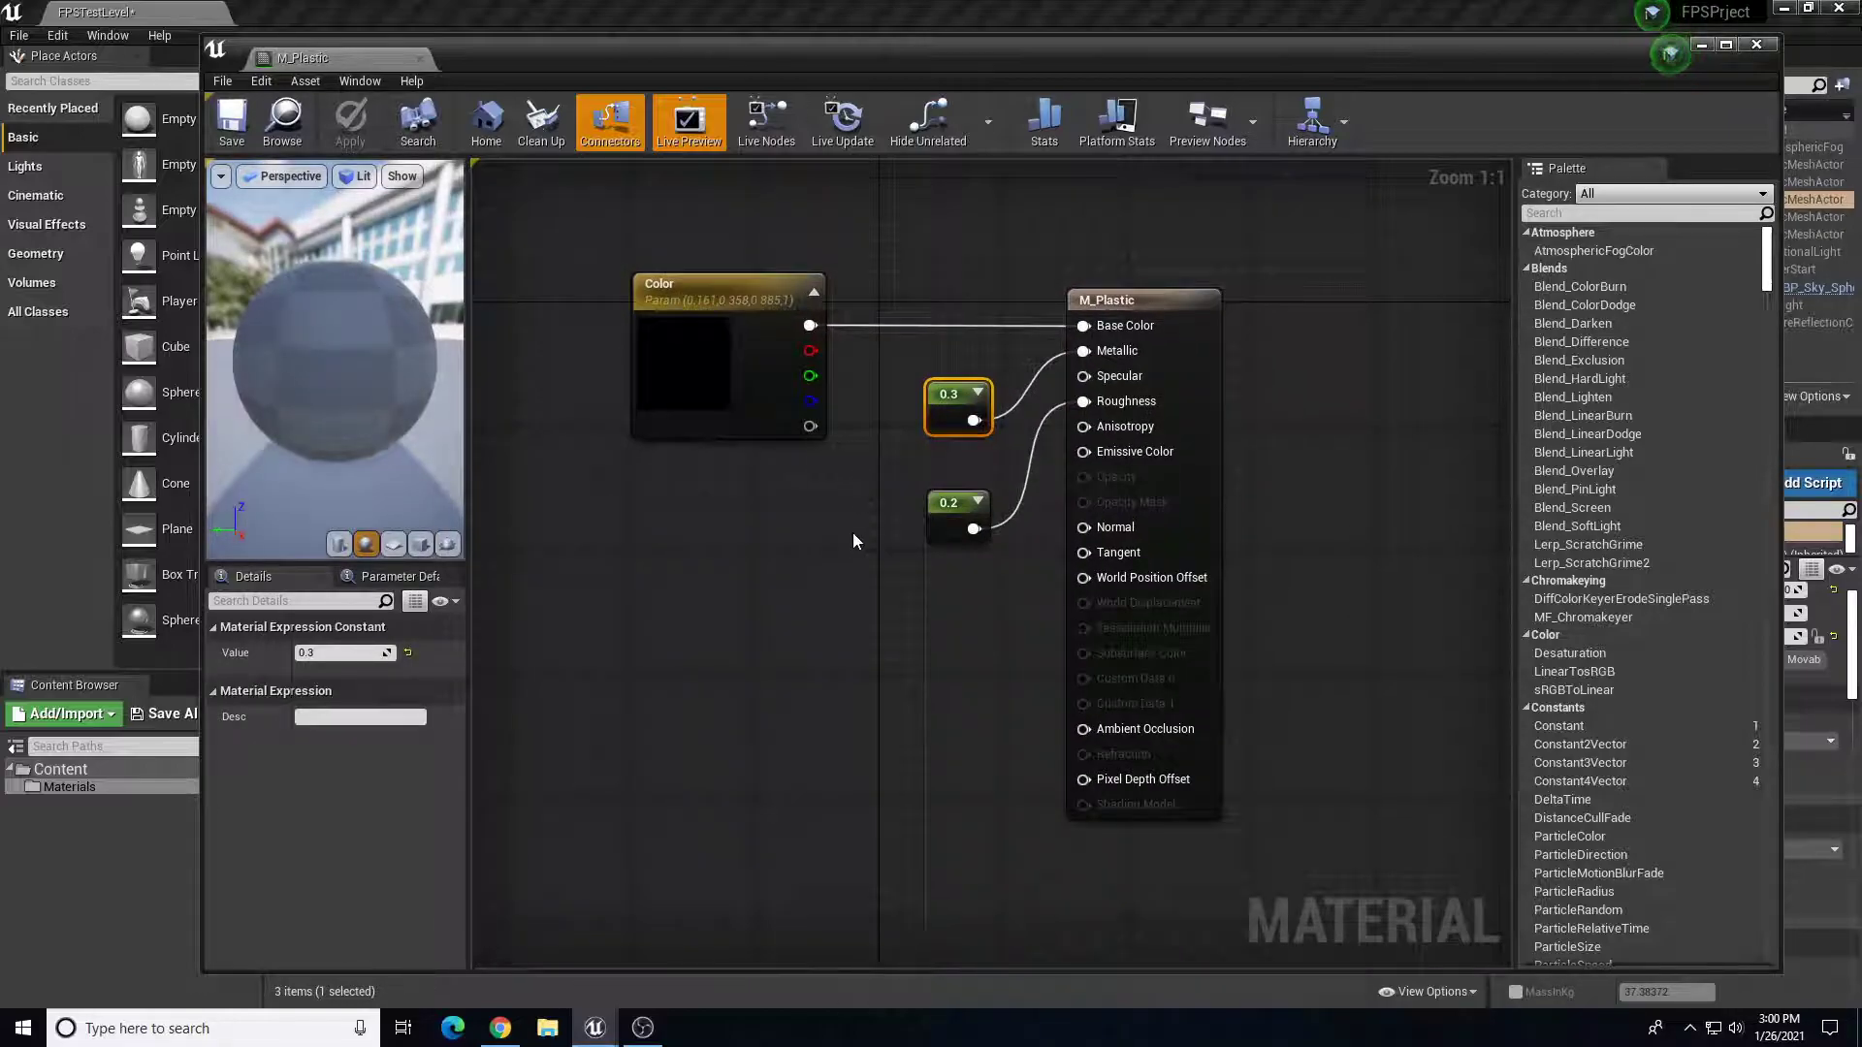
left_click(679, 345)
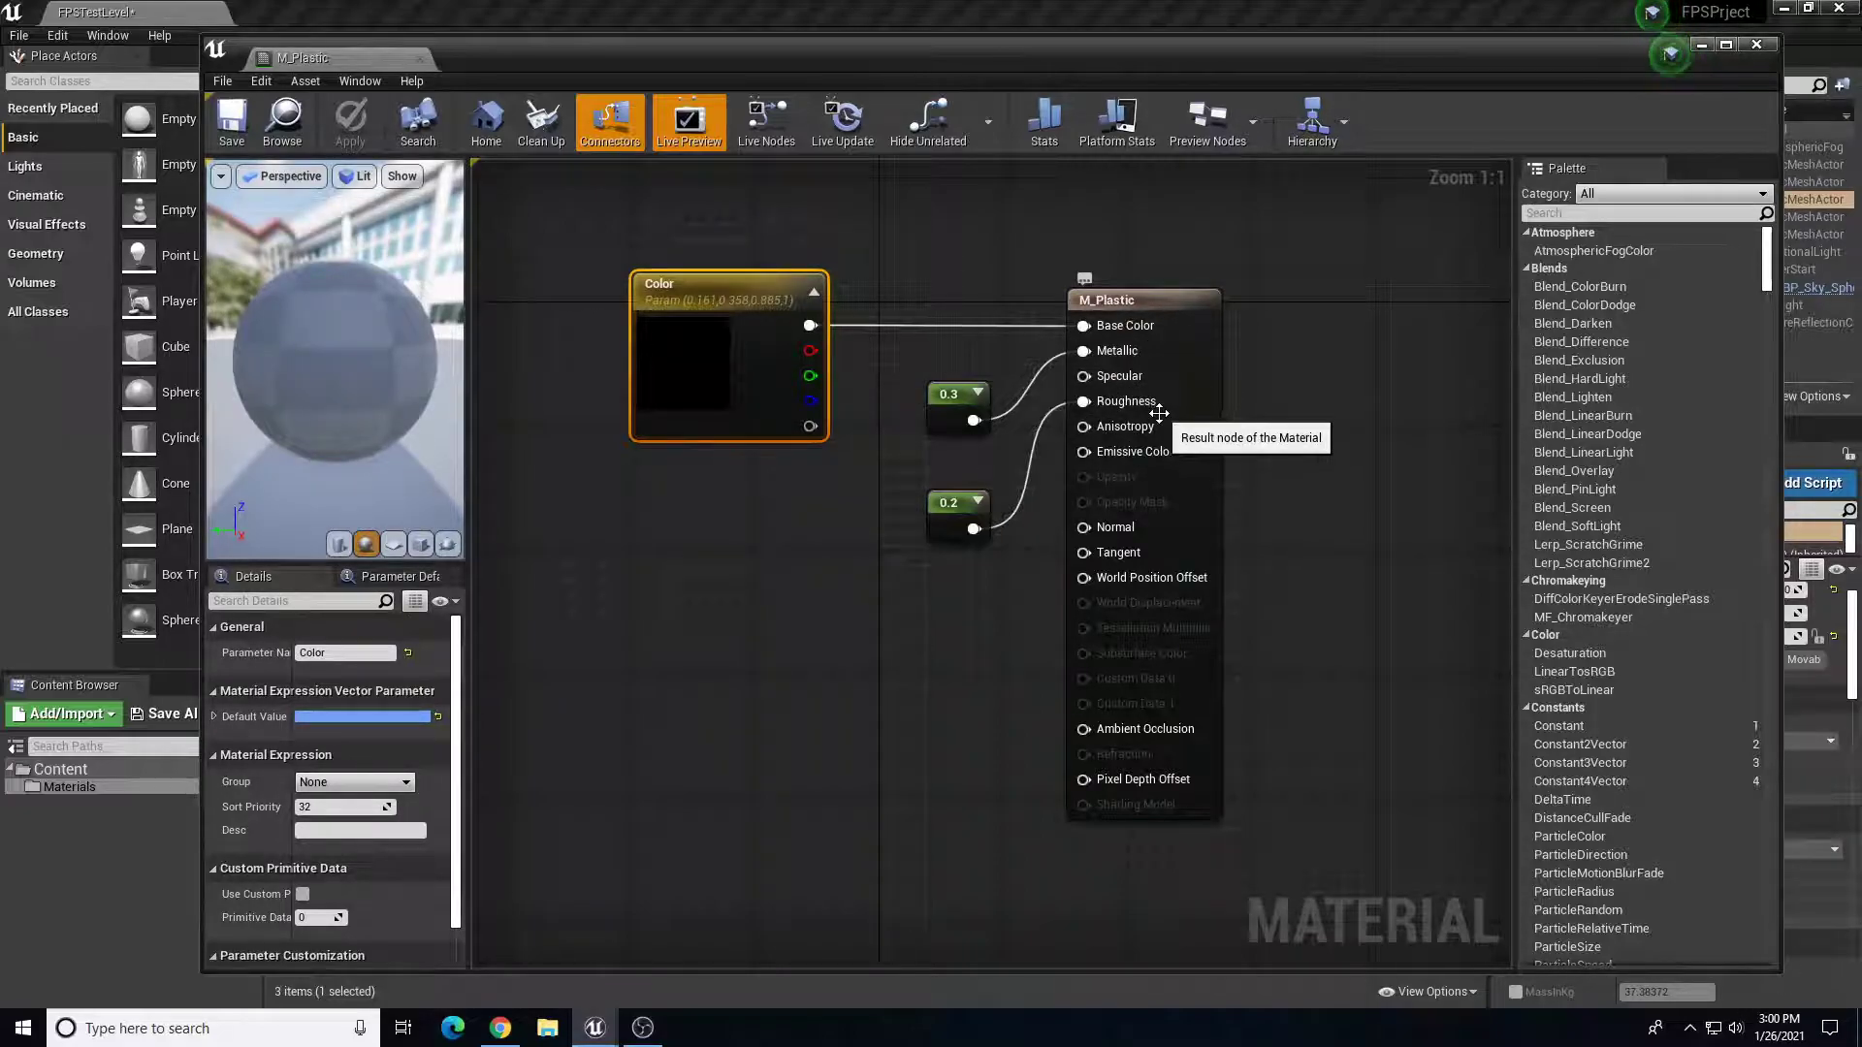
left_click(1756, 44)
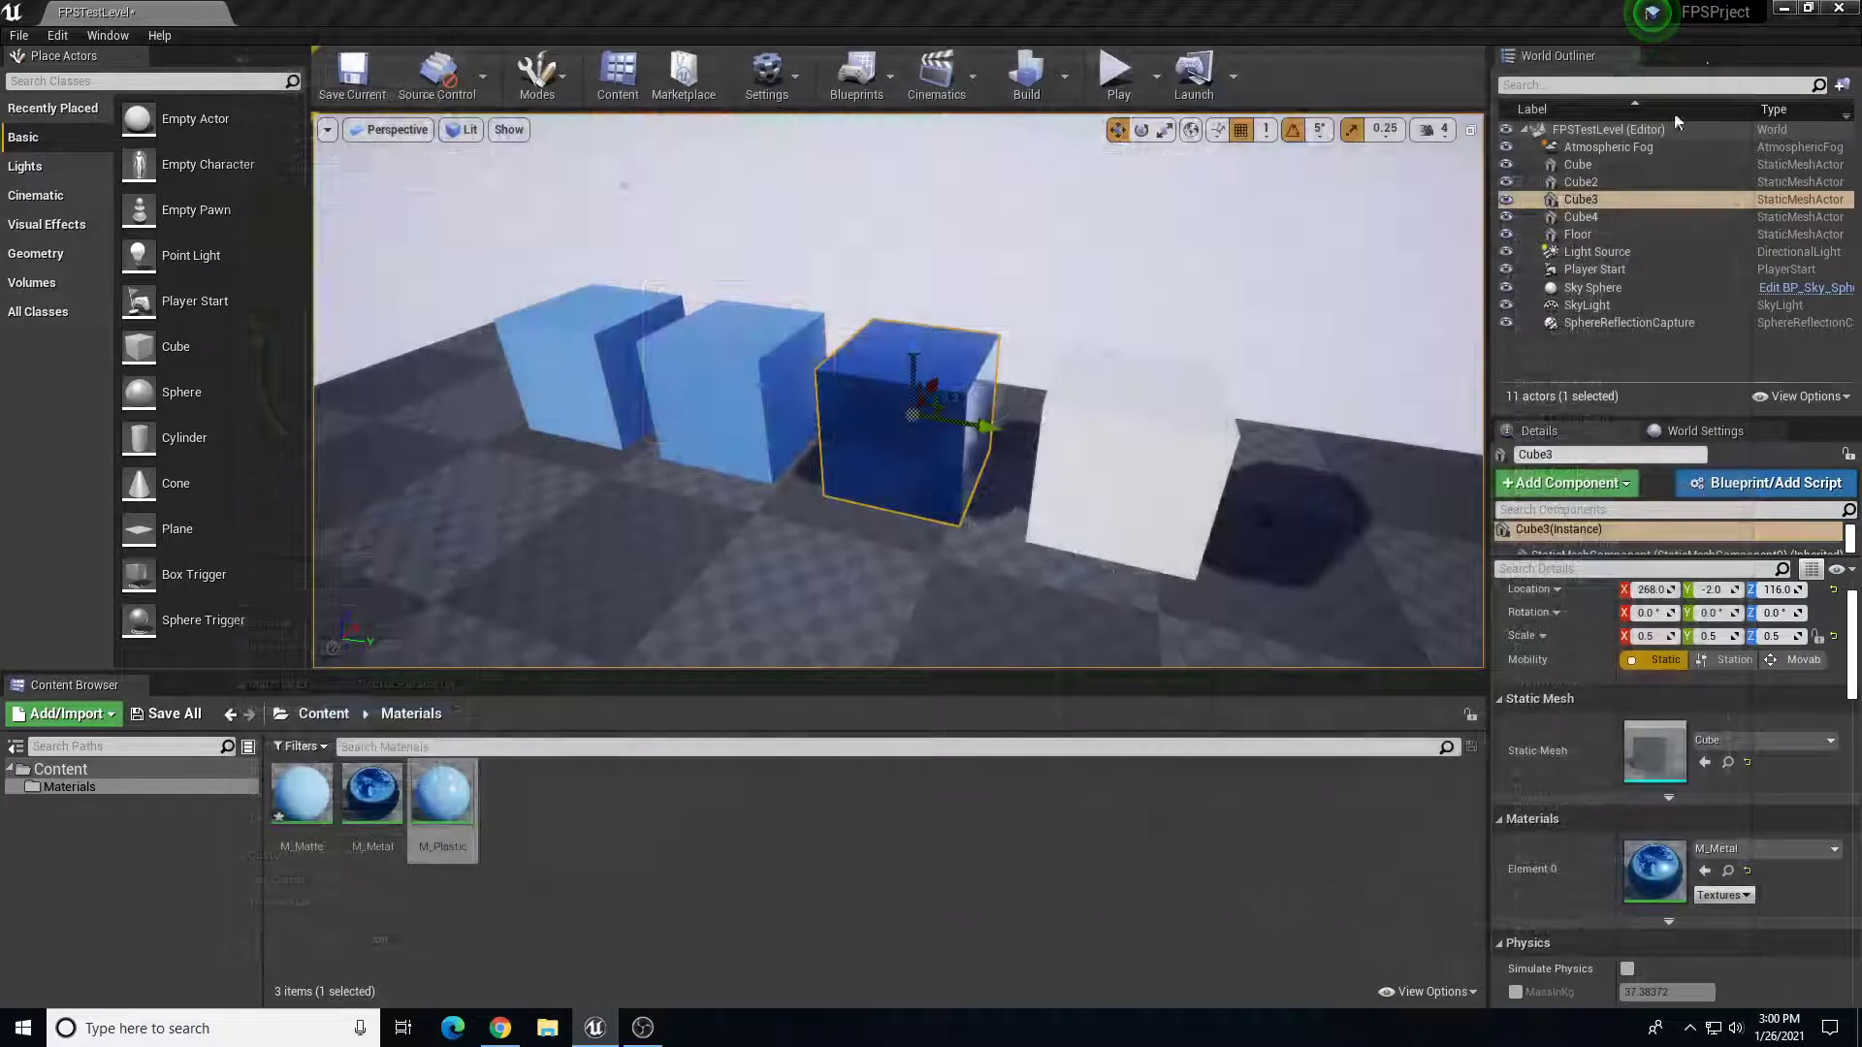
- Create a new material named M_Emissive in the Materials folder and open it for editing
left_click(697, 882)
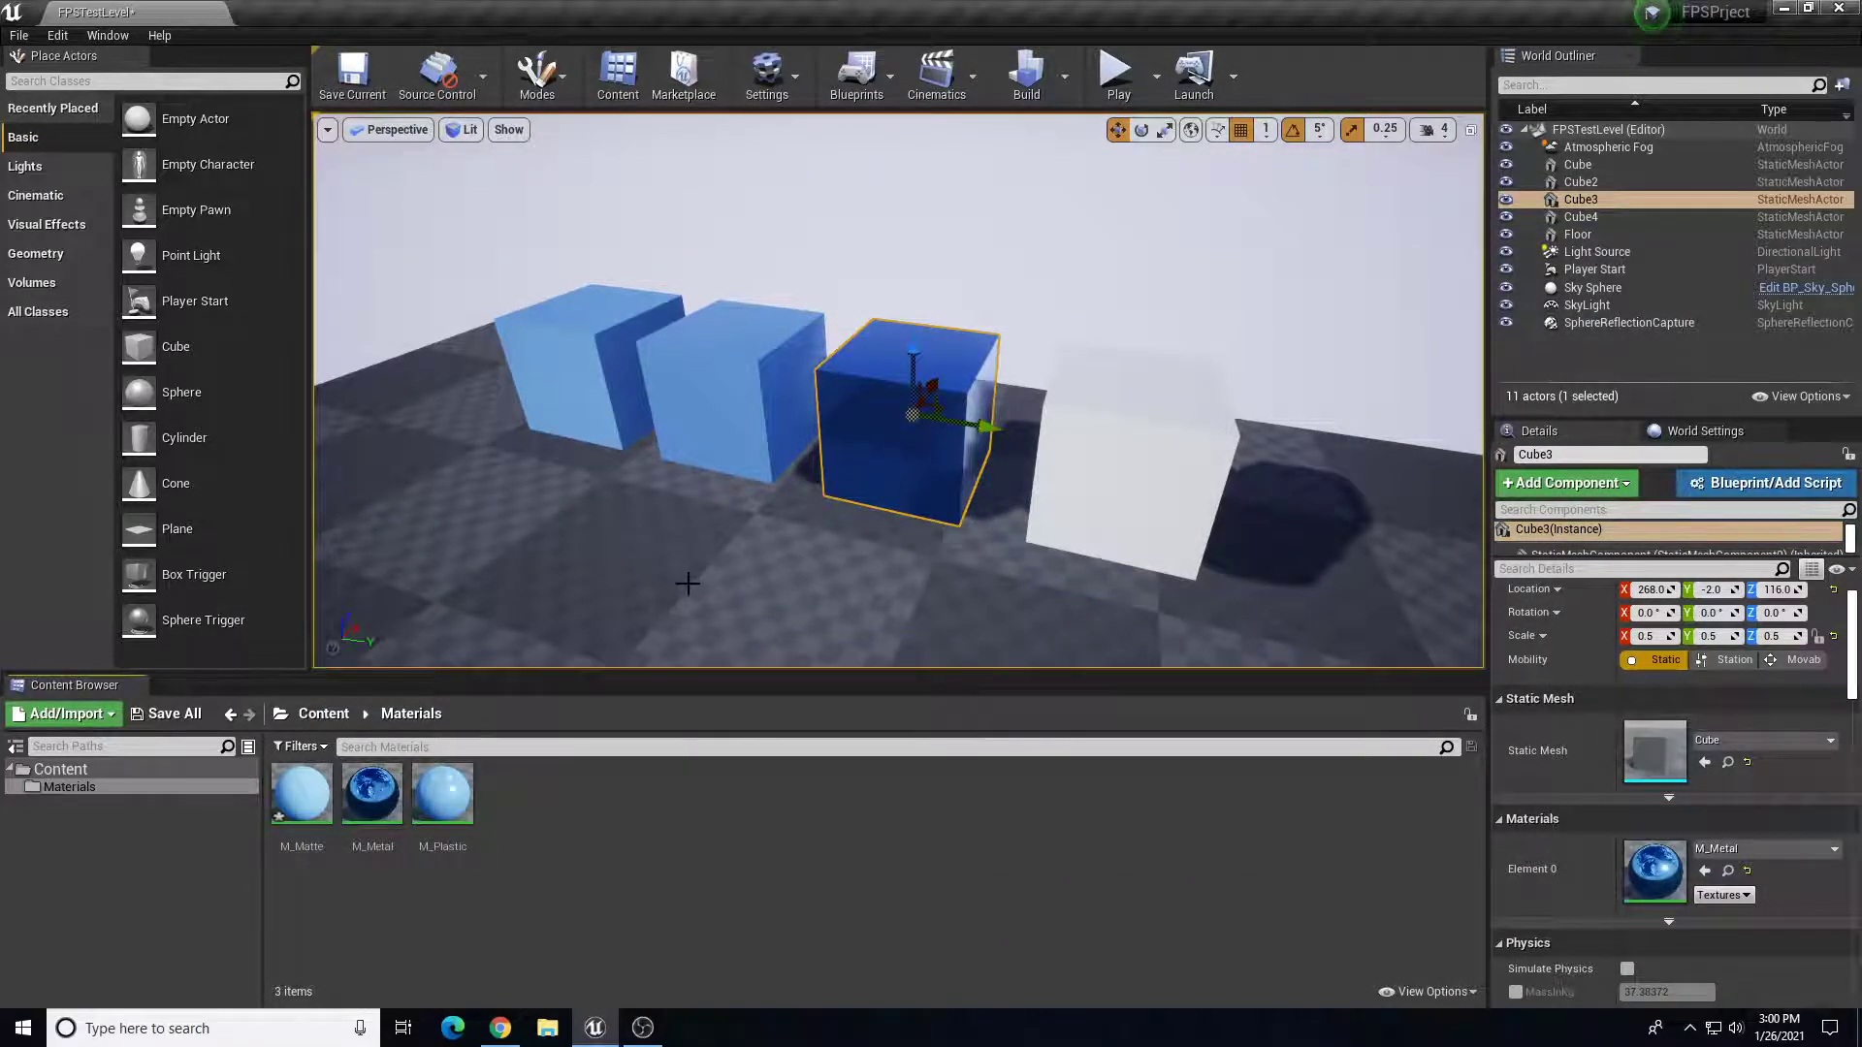
mouse_move(716, 567)
right_mouse_down()
mouse_move(739, 562)
mouse_move(691, 563)
mouse_move(741, 564)
mouse_move(727, 580)
right_mouse_up()
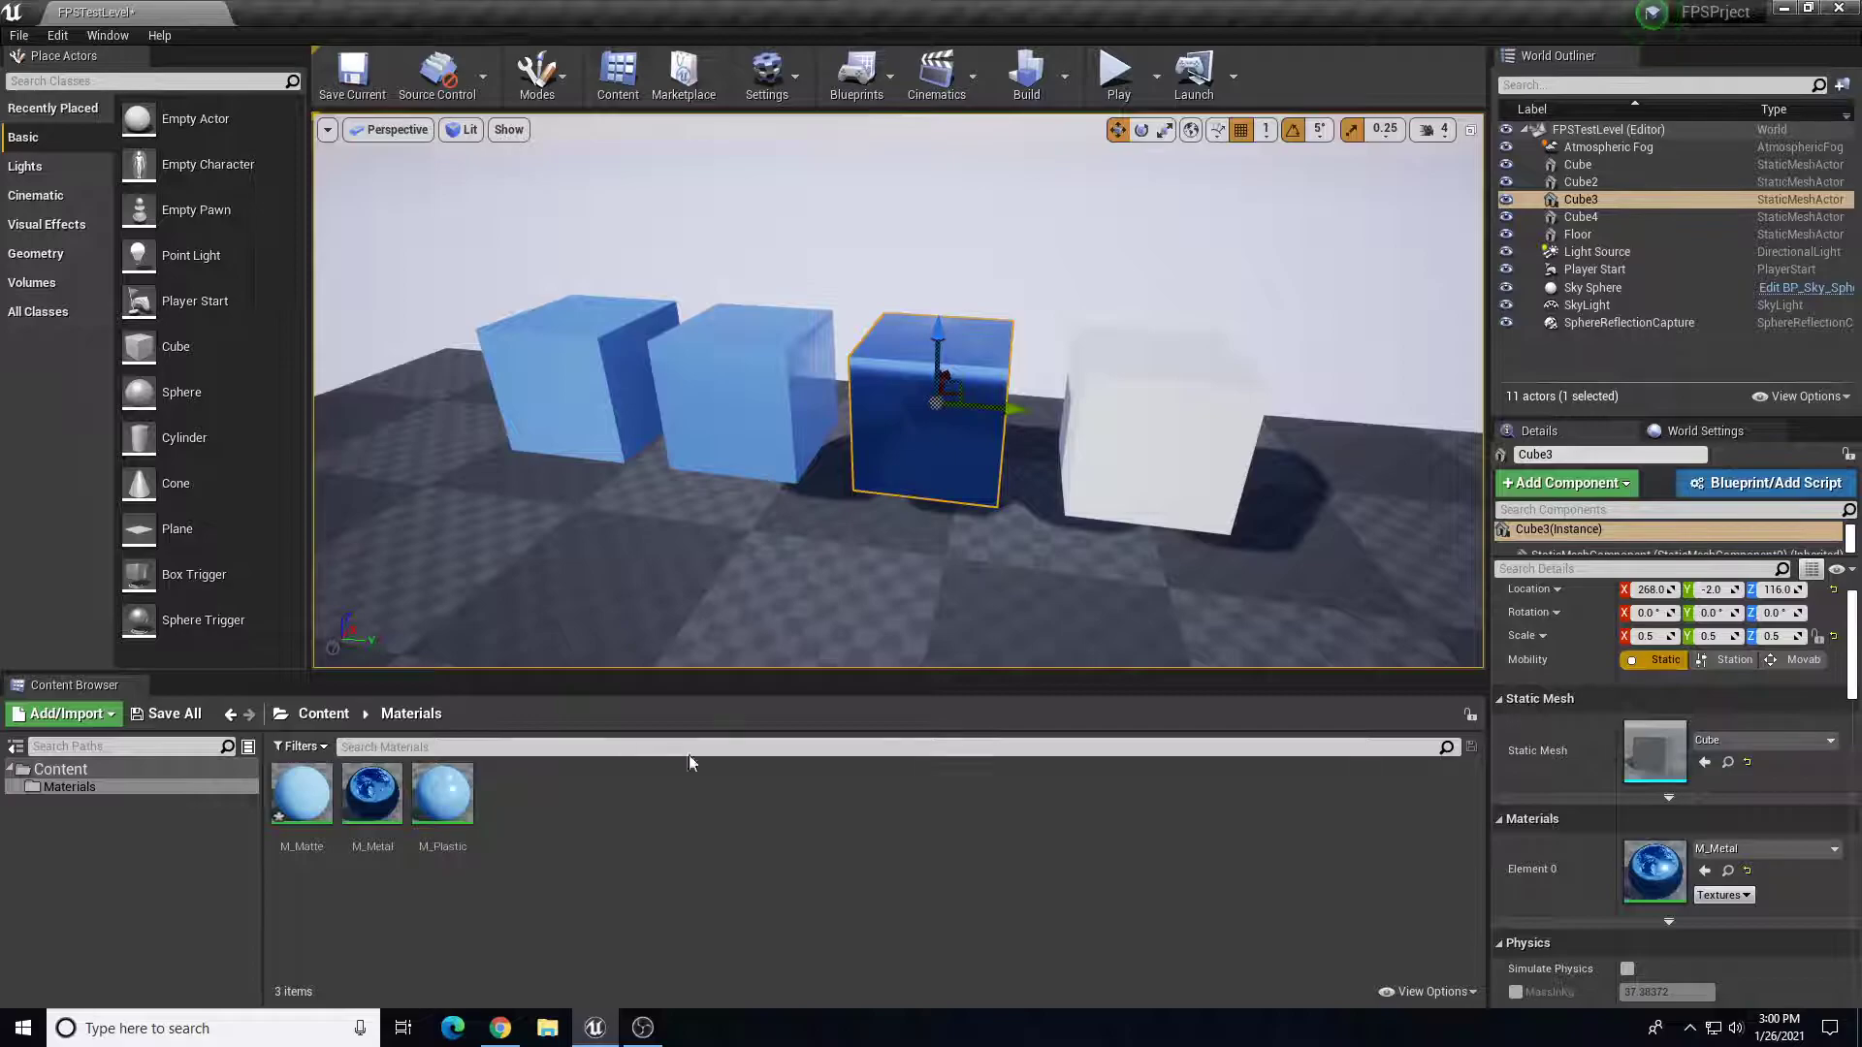
right_click(543, 779)
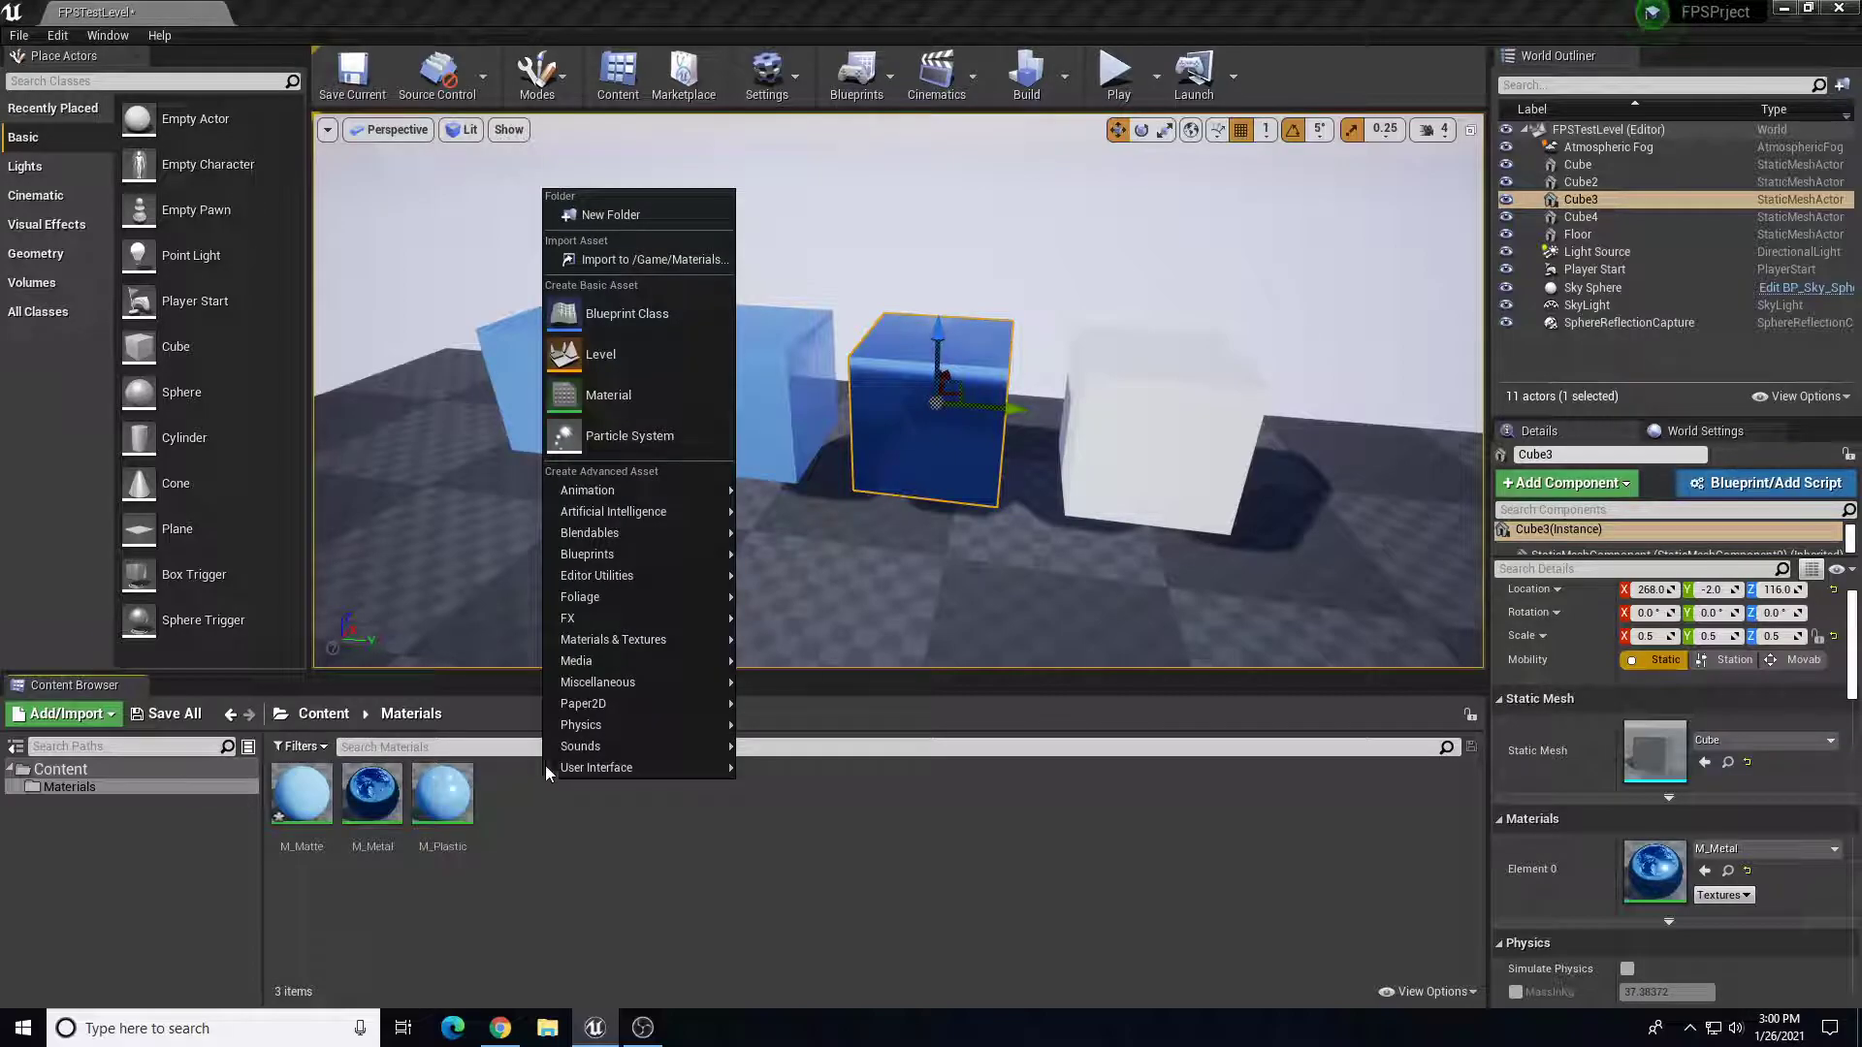
left_click(607, 396)
type("M_Emissive")
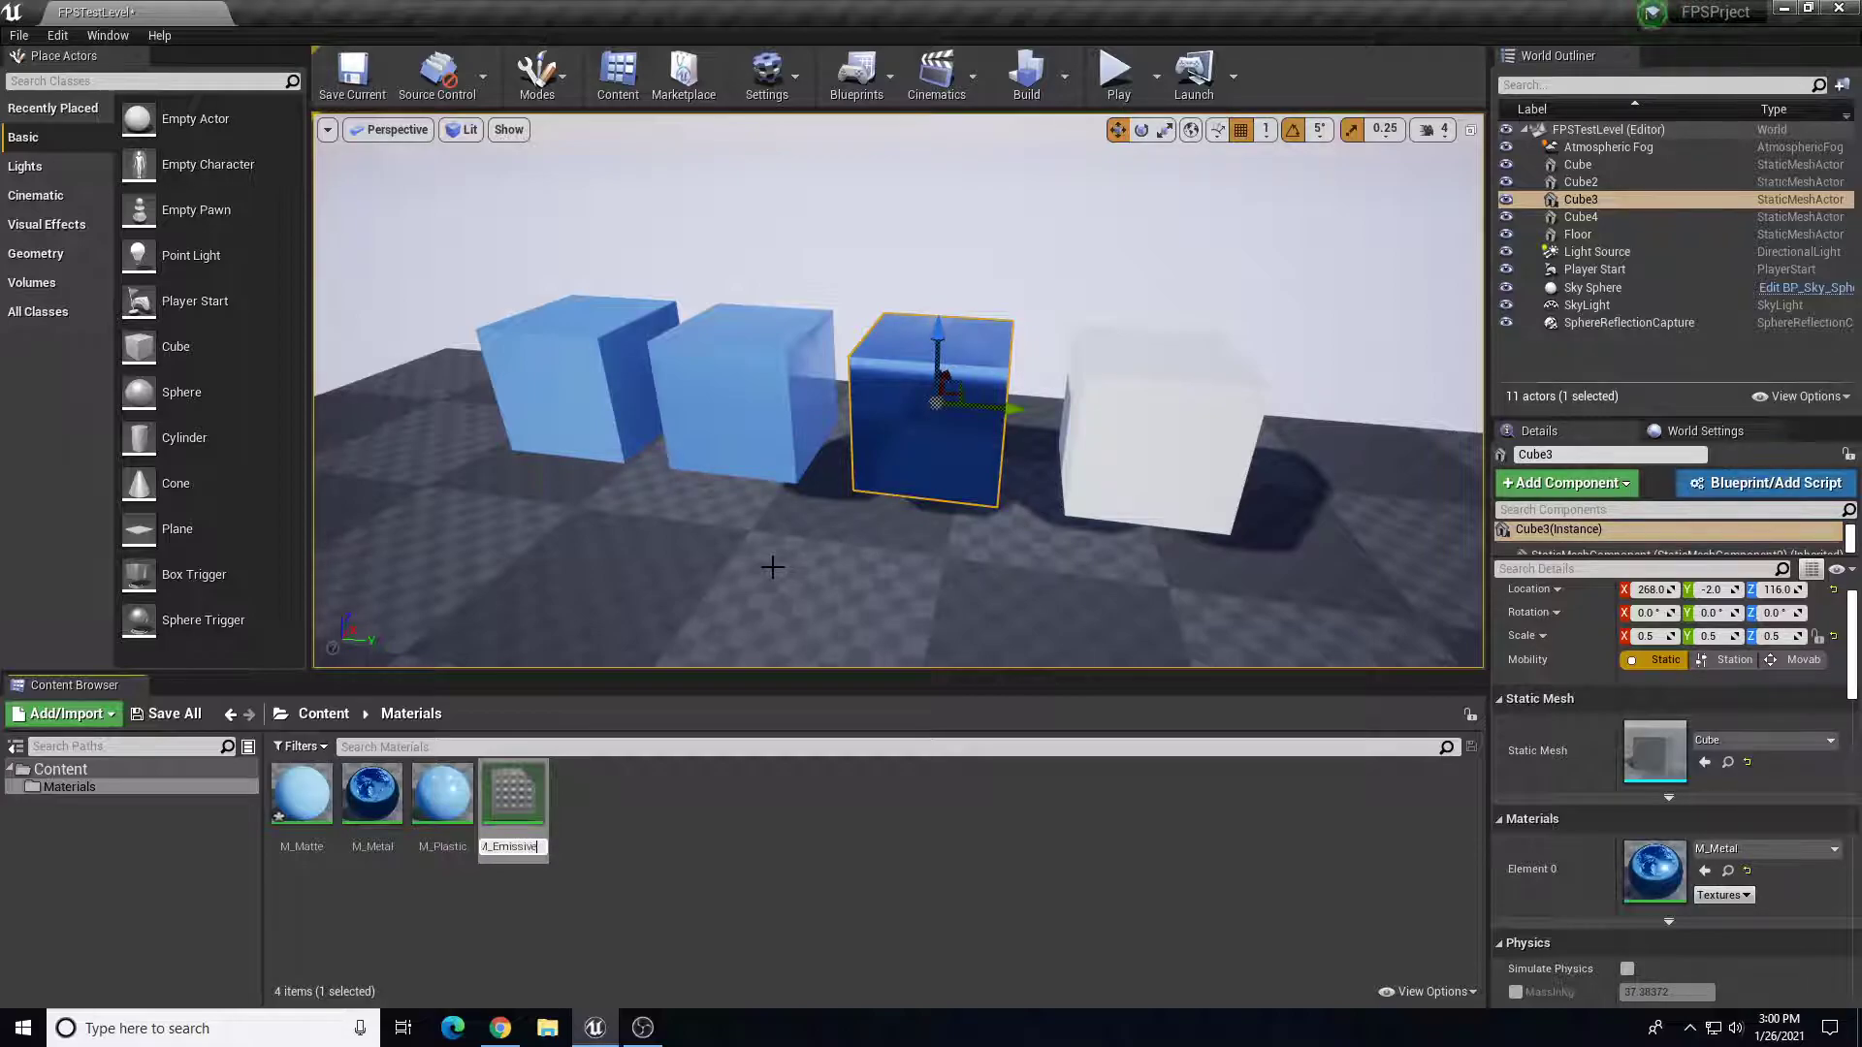
key("Return")
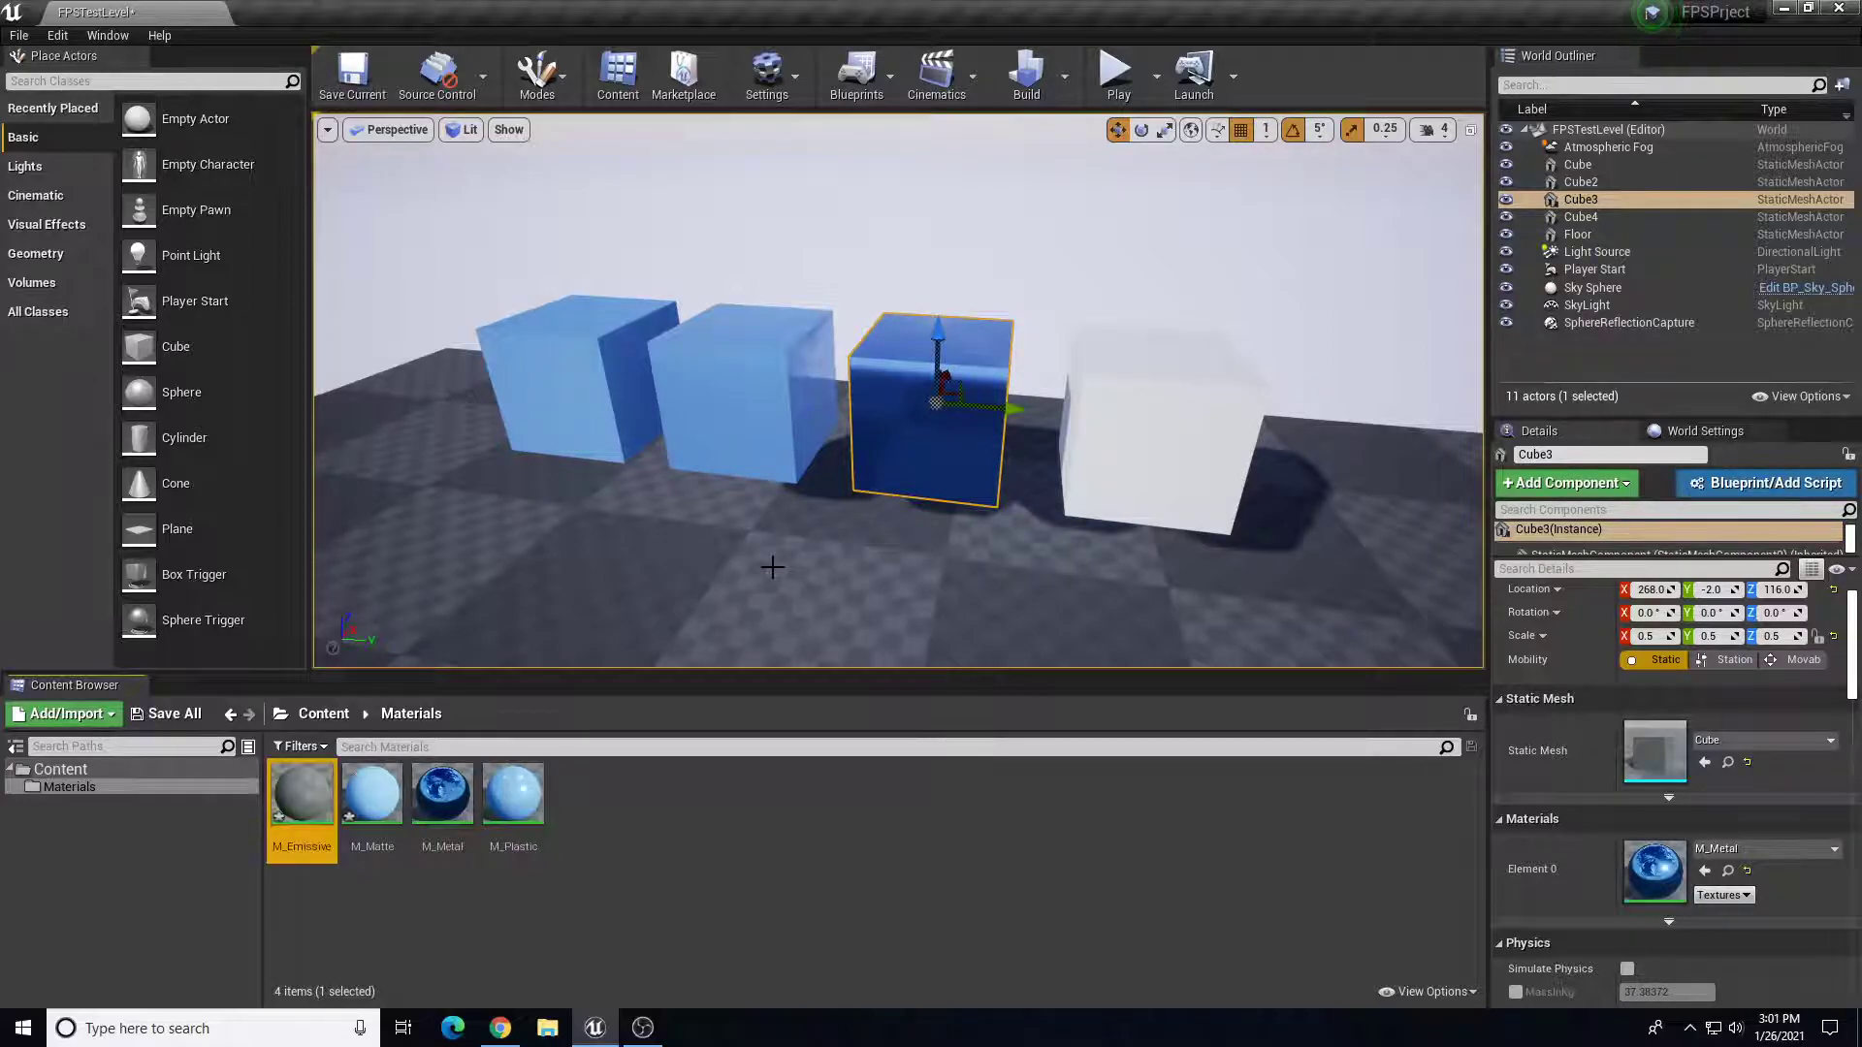
double_click(313, 794)
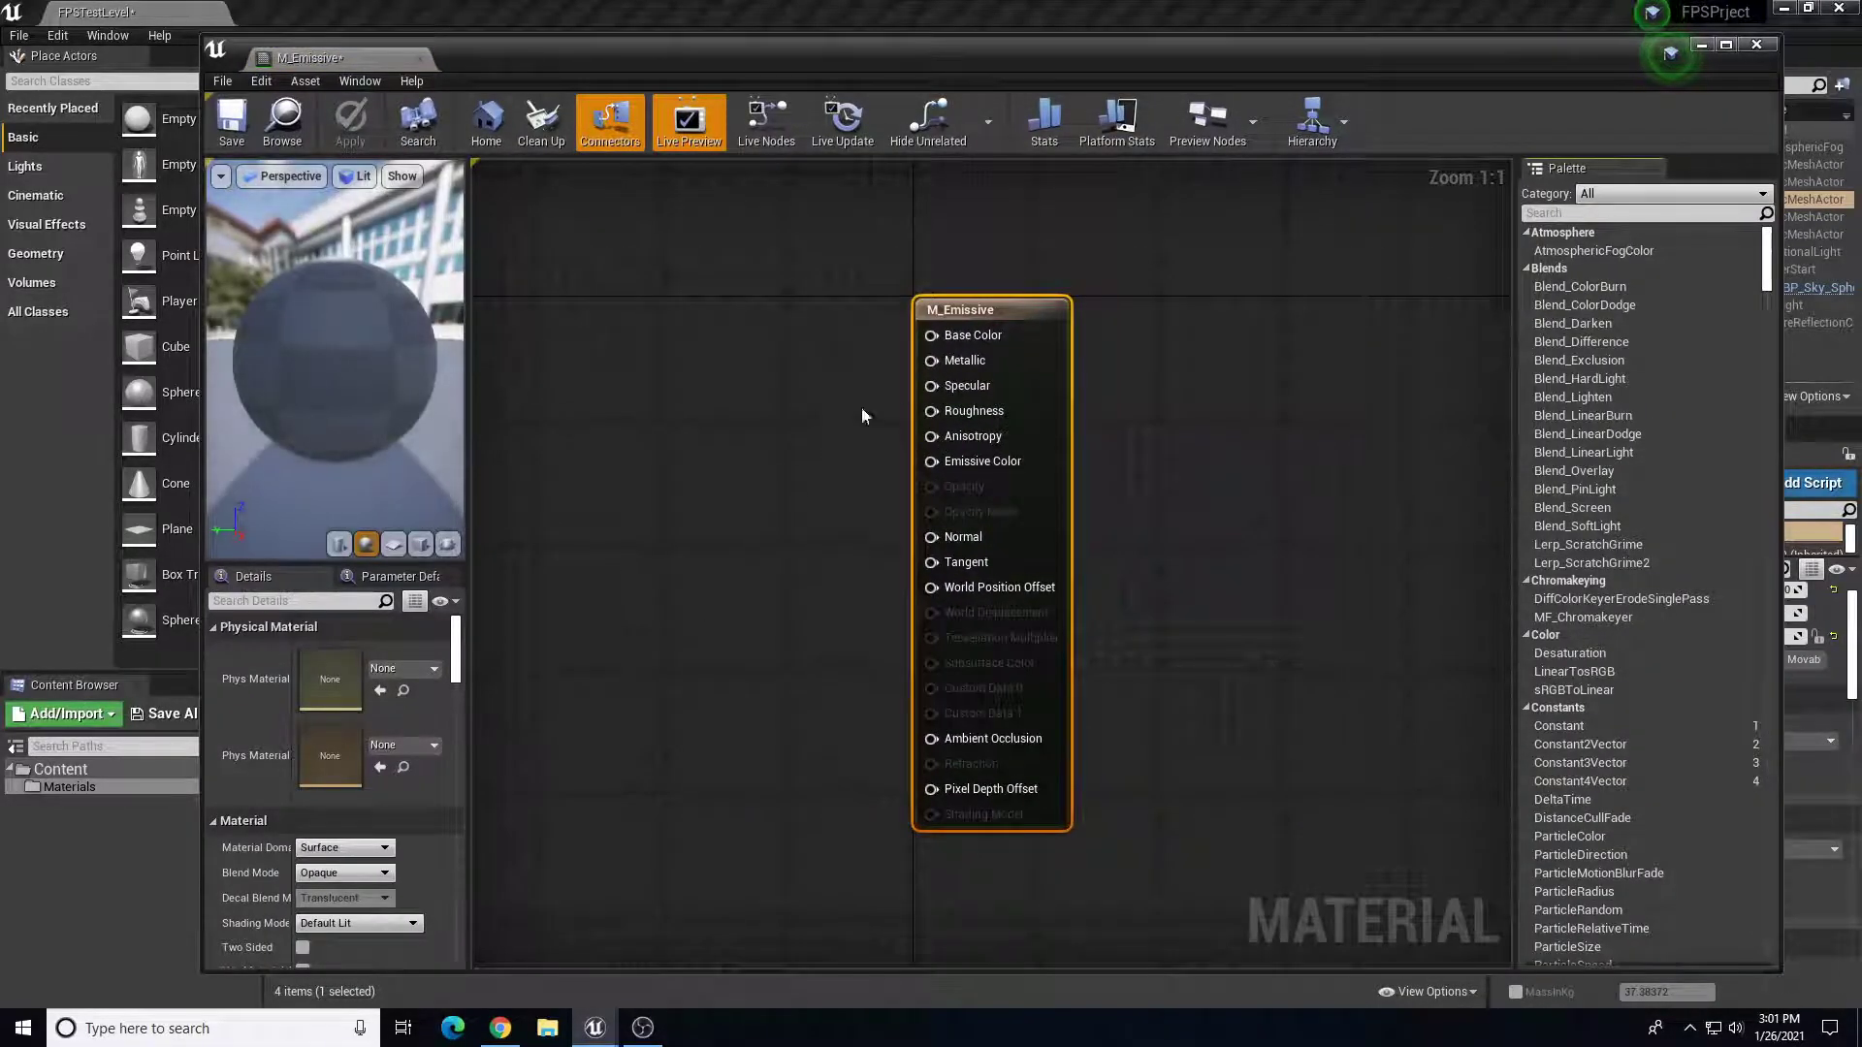
- Add a Constant3Vector node to the M_Emissive graph and convert it to a parameter named Color
left_click_drag(976, 312, 1089, 335)
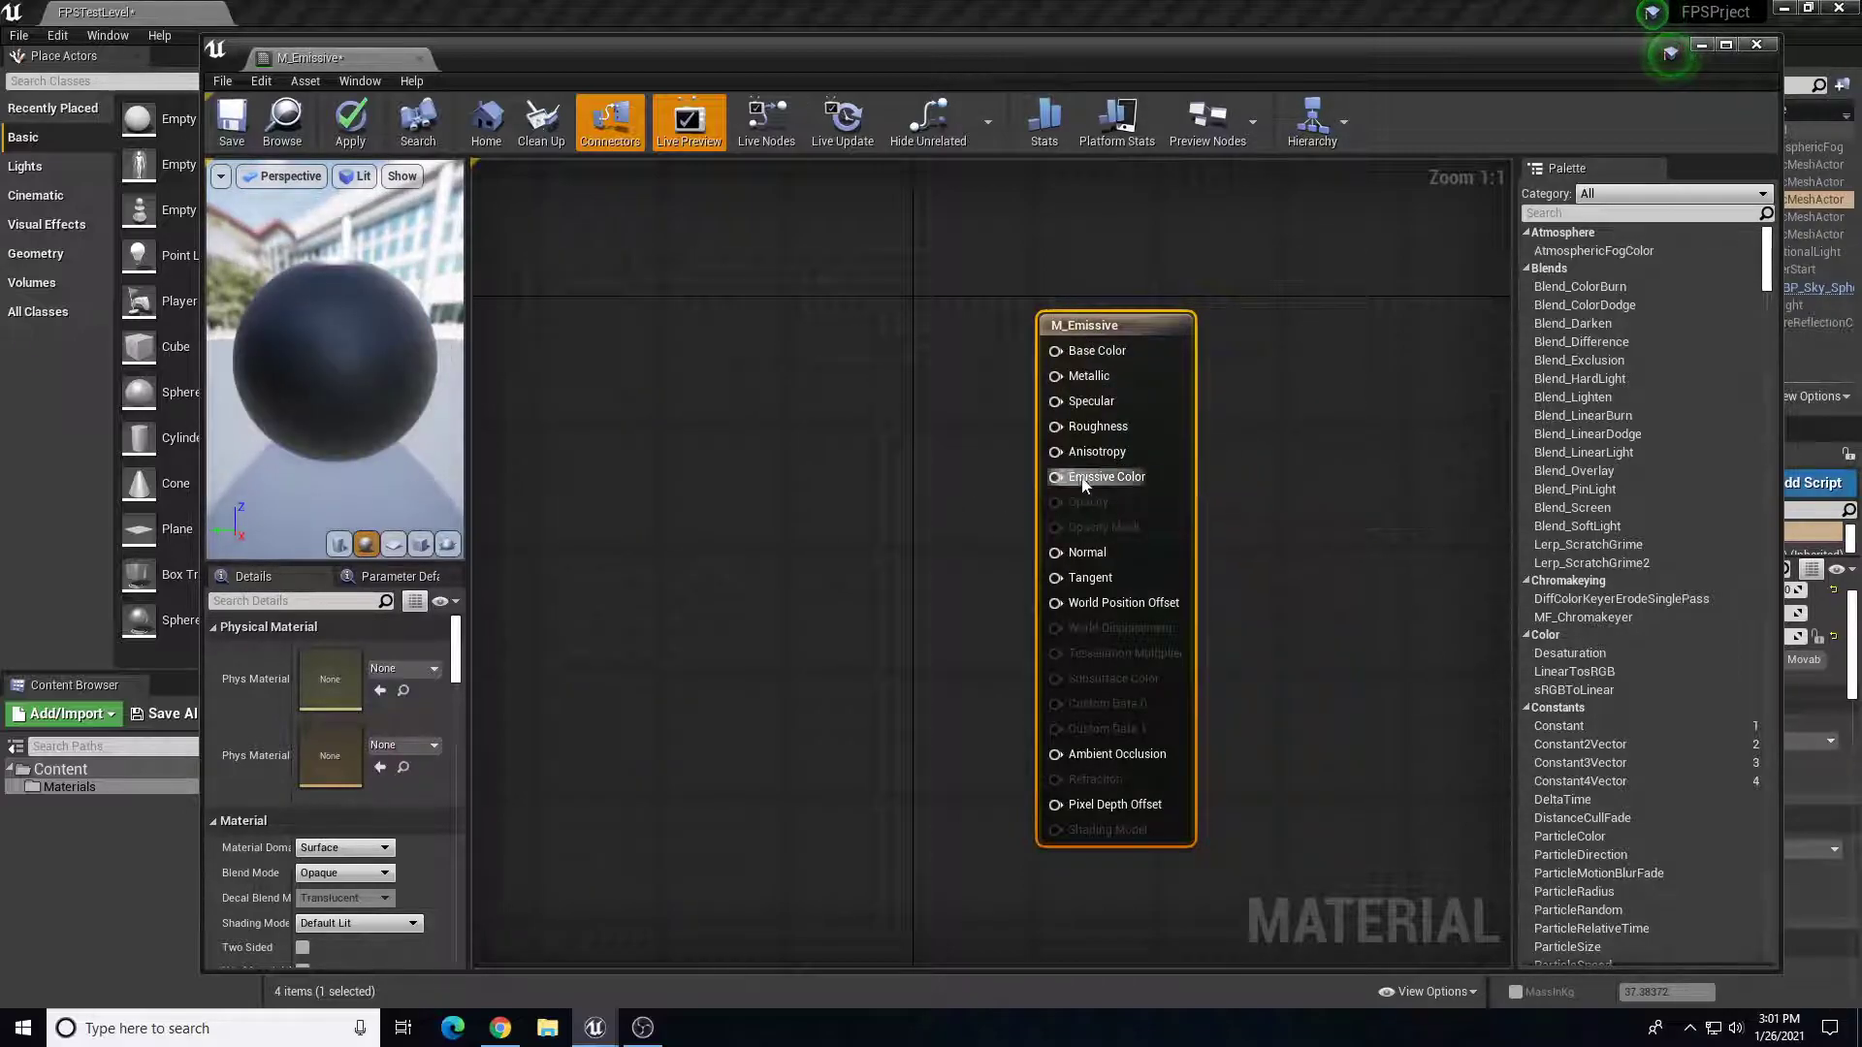
right_click(640, 385)
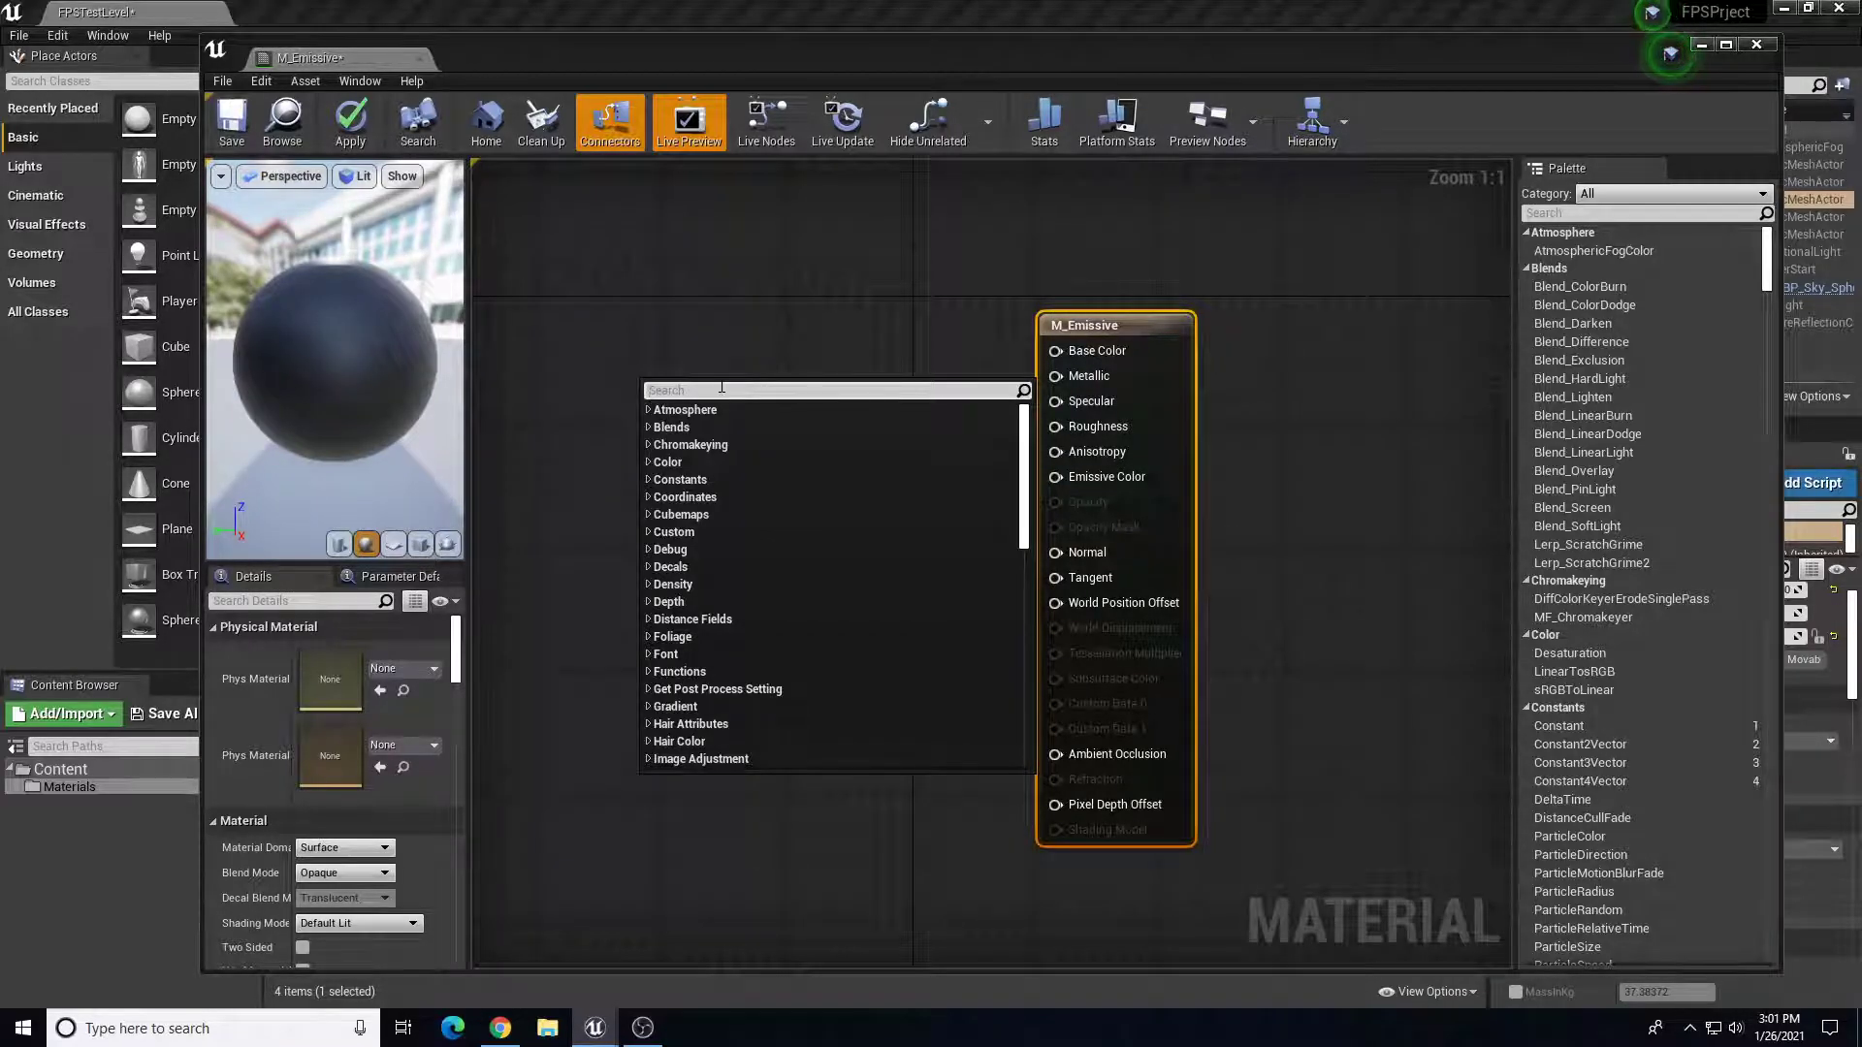
type("constant")
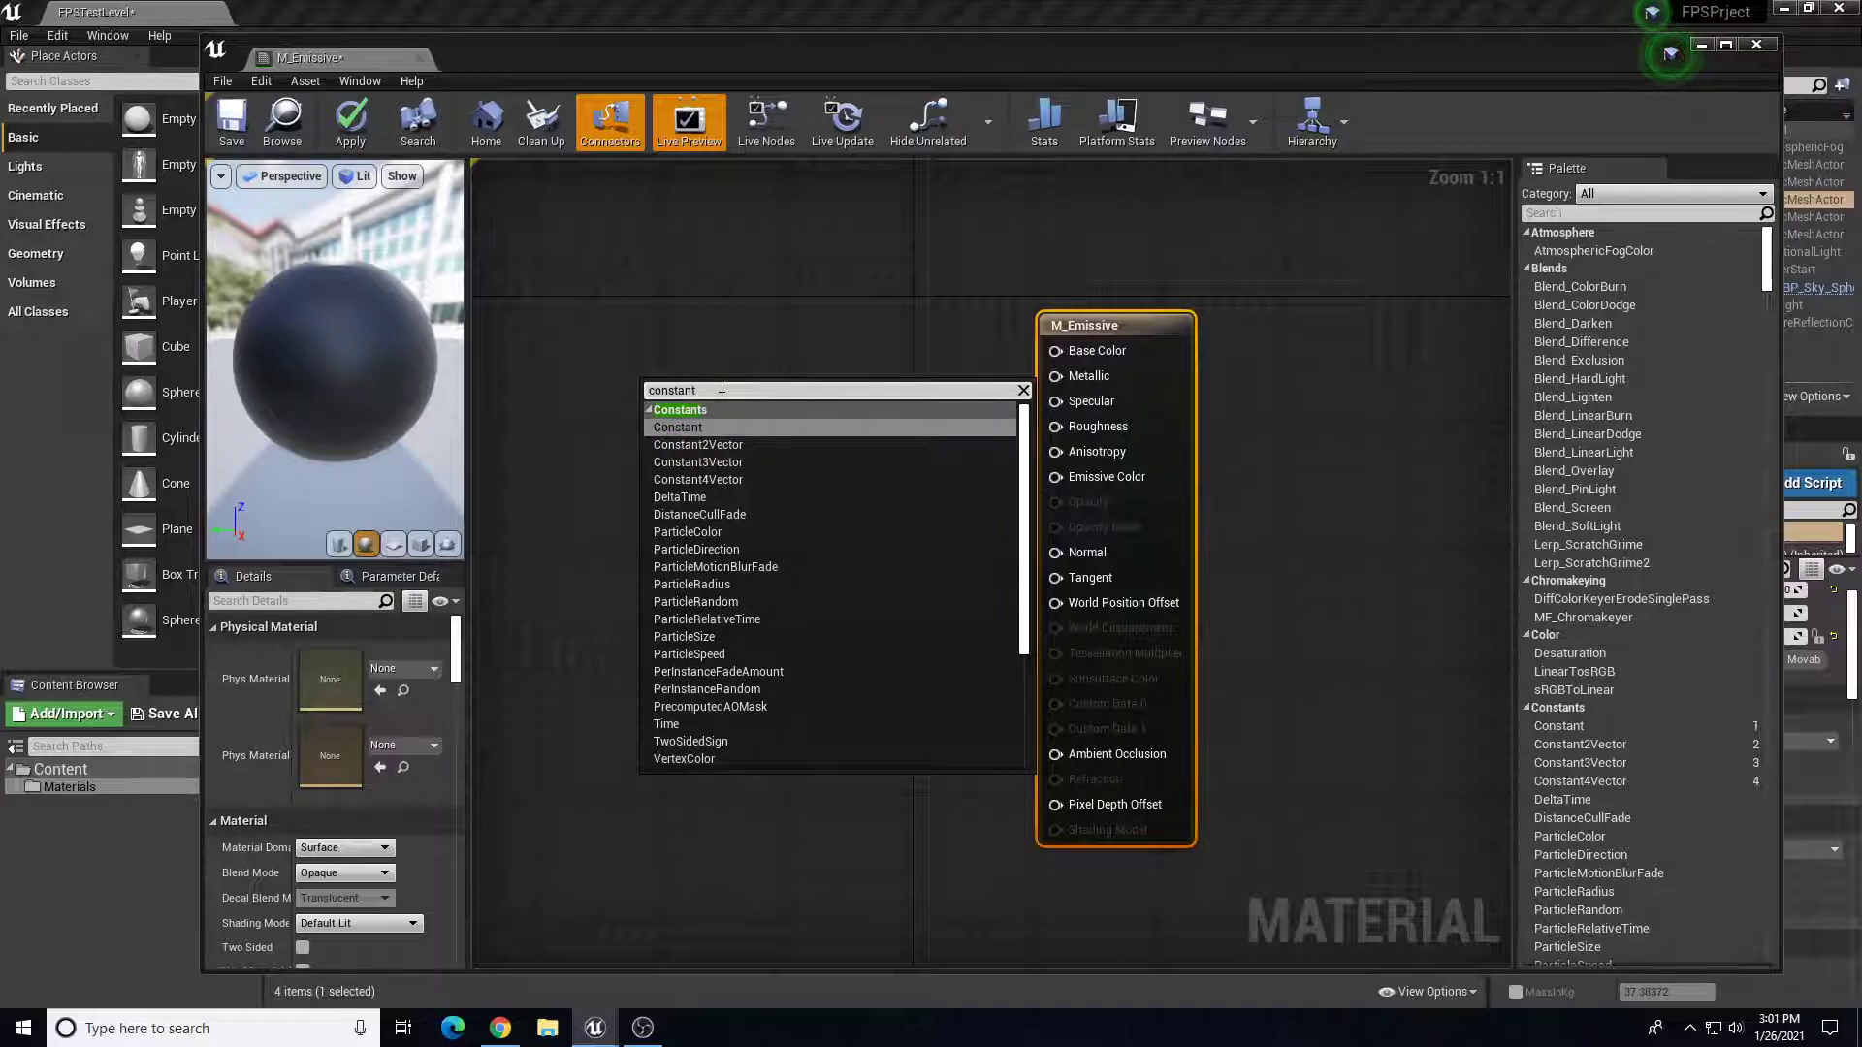
left_click(793, 467)
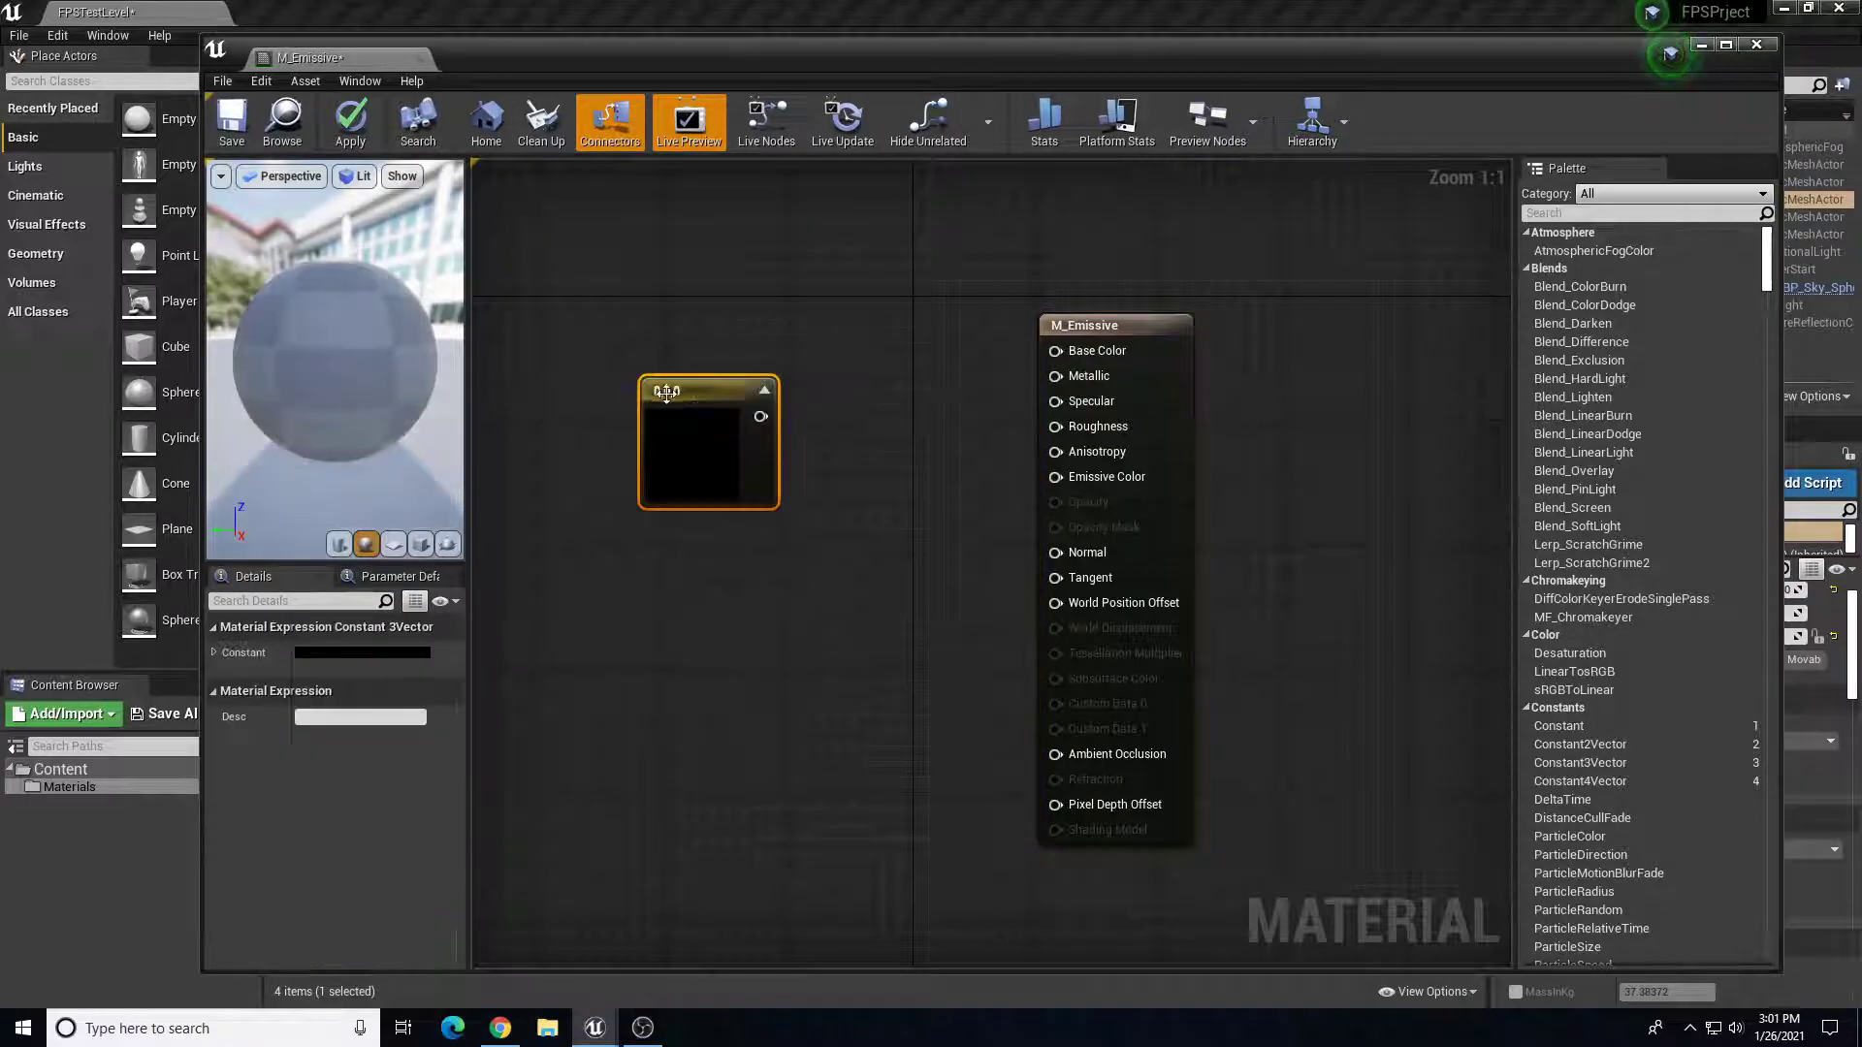
left_click_drag(692, 383, 691, 336)
right_click(694, 335)
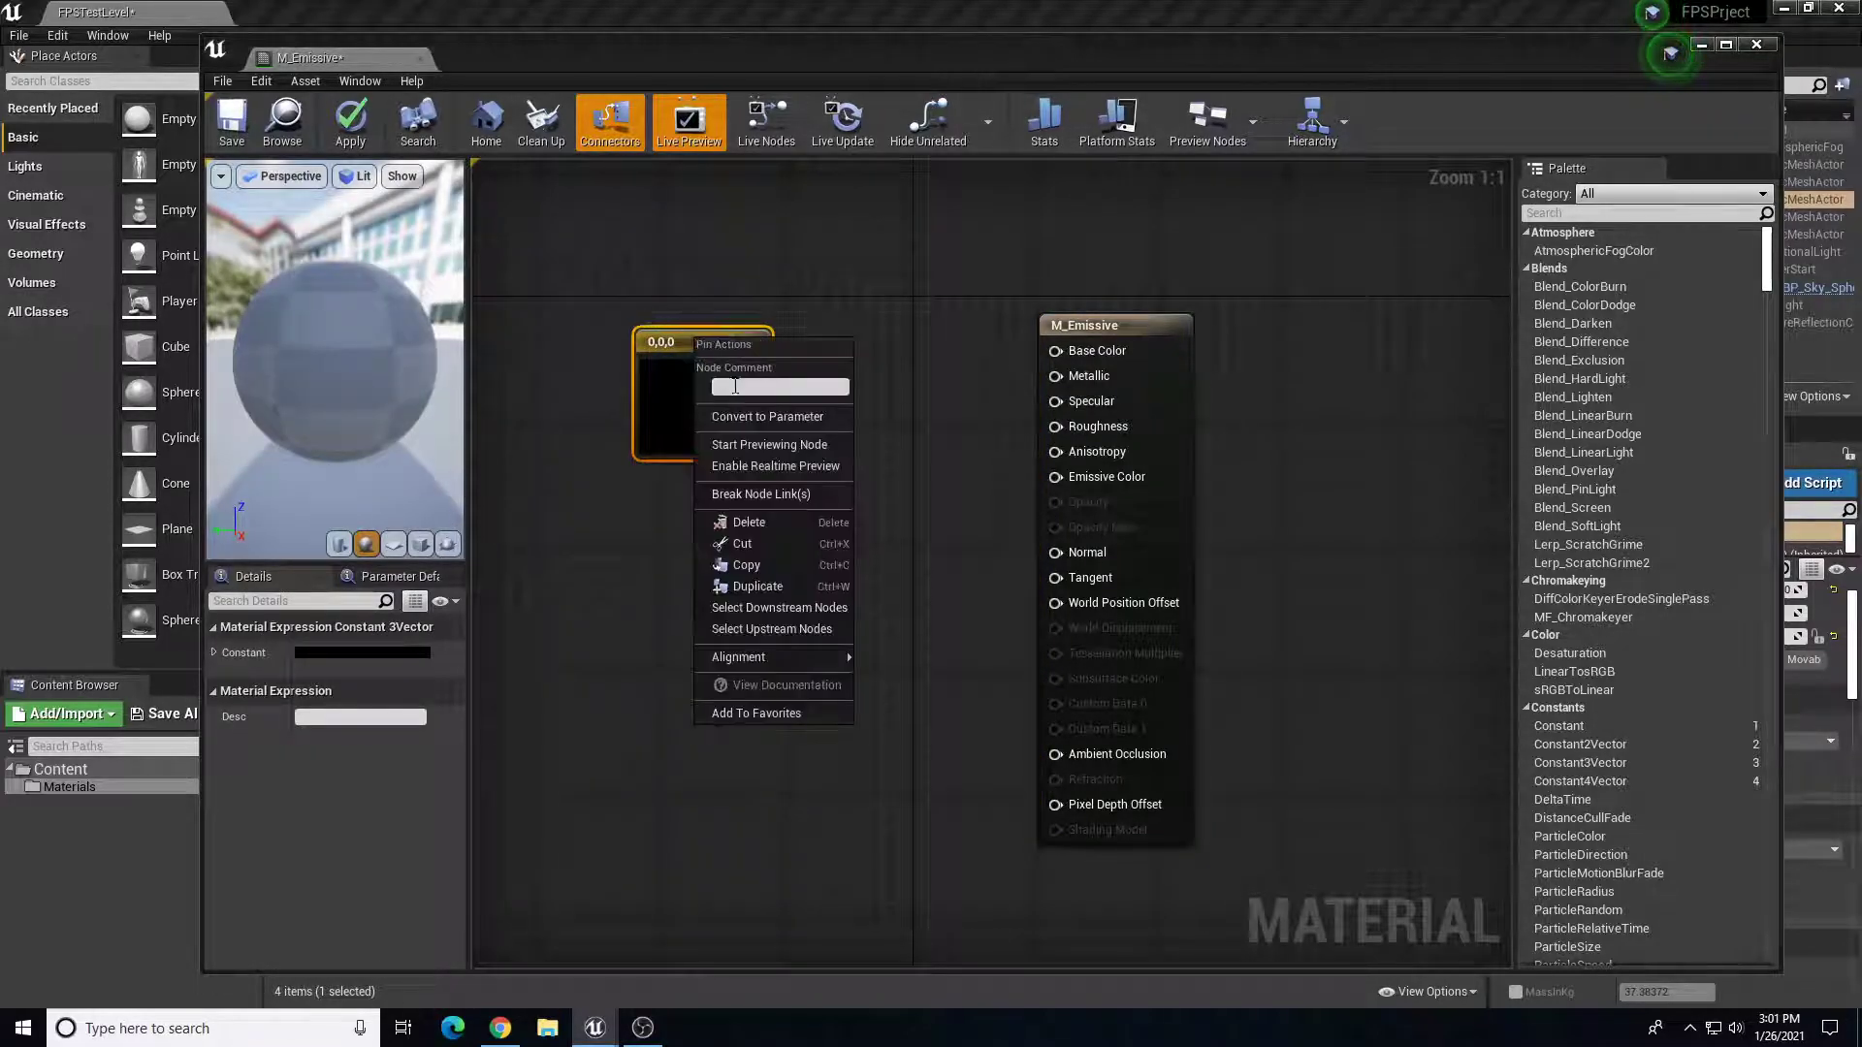
left_click(730, 416)
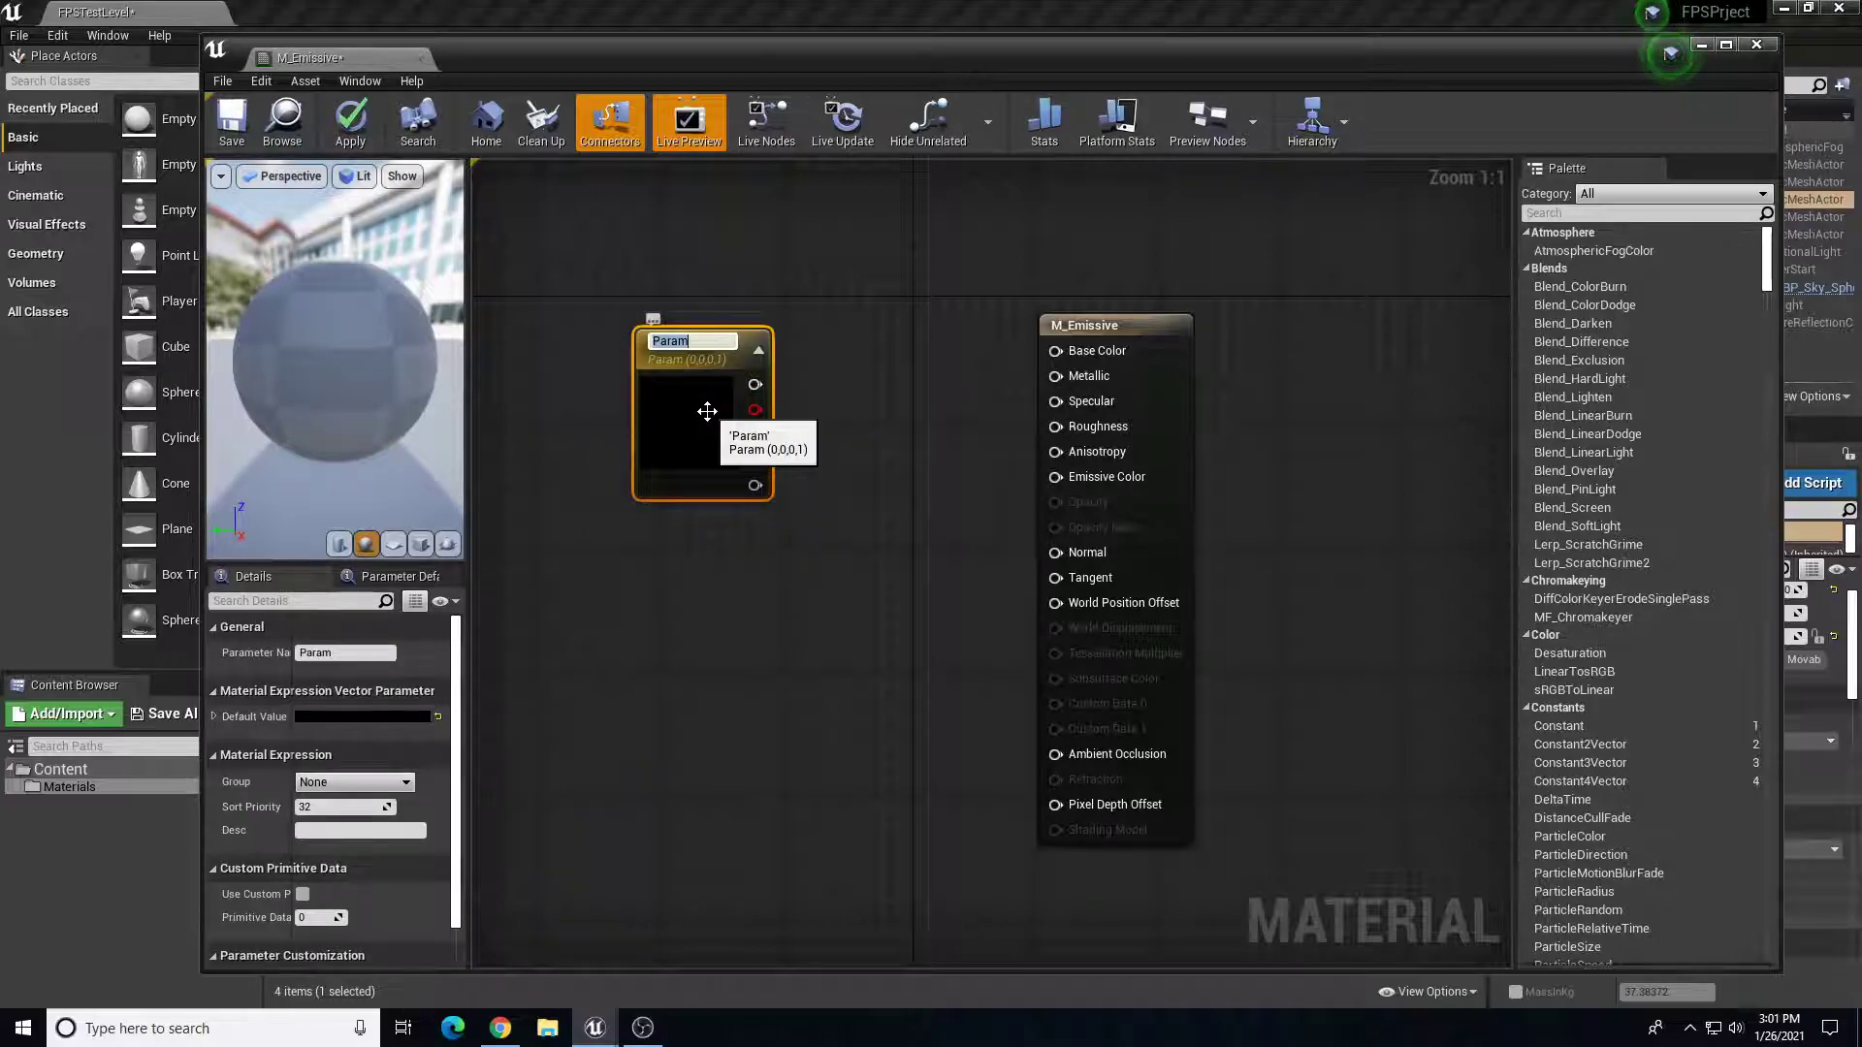
key("Return")
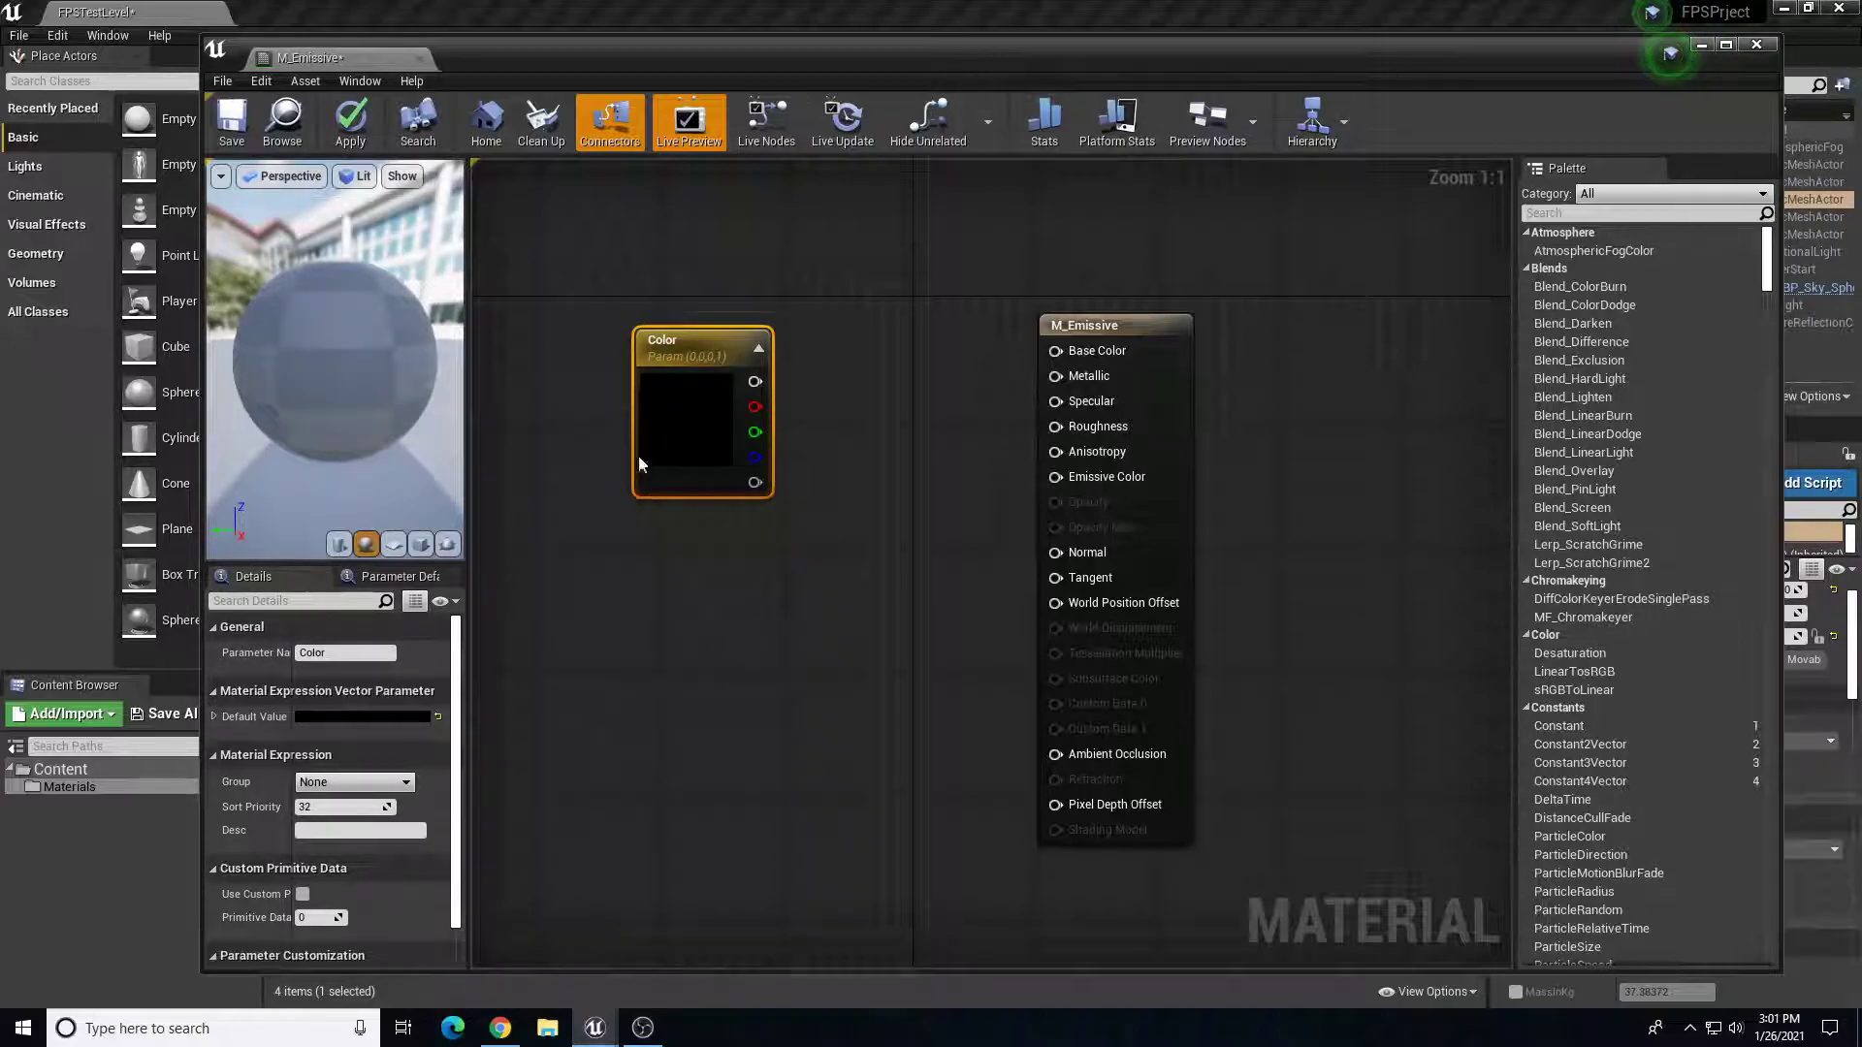
left_click_drag(724, 353, 659, 325)
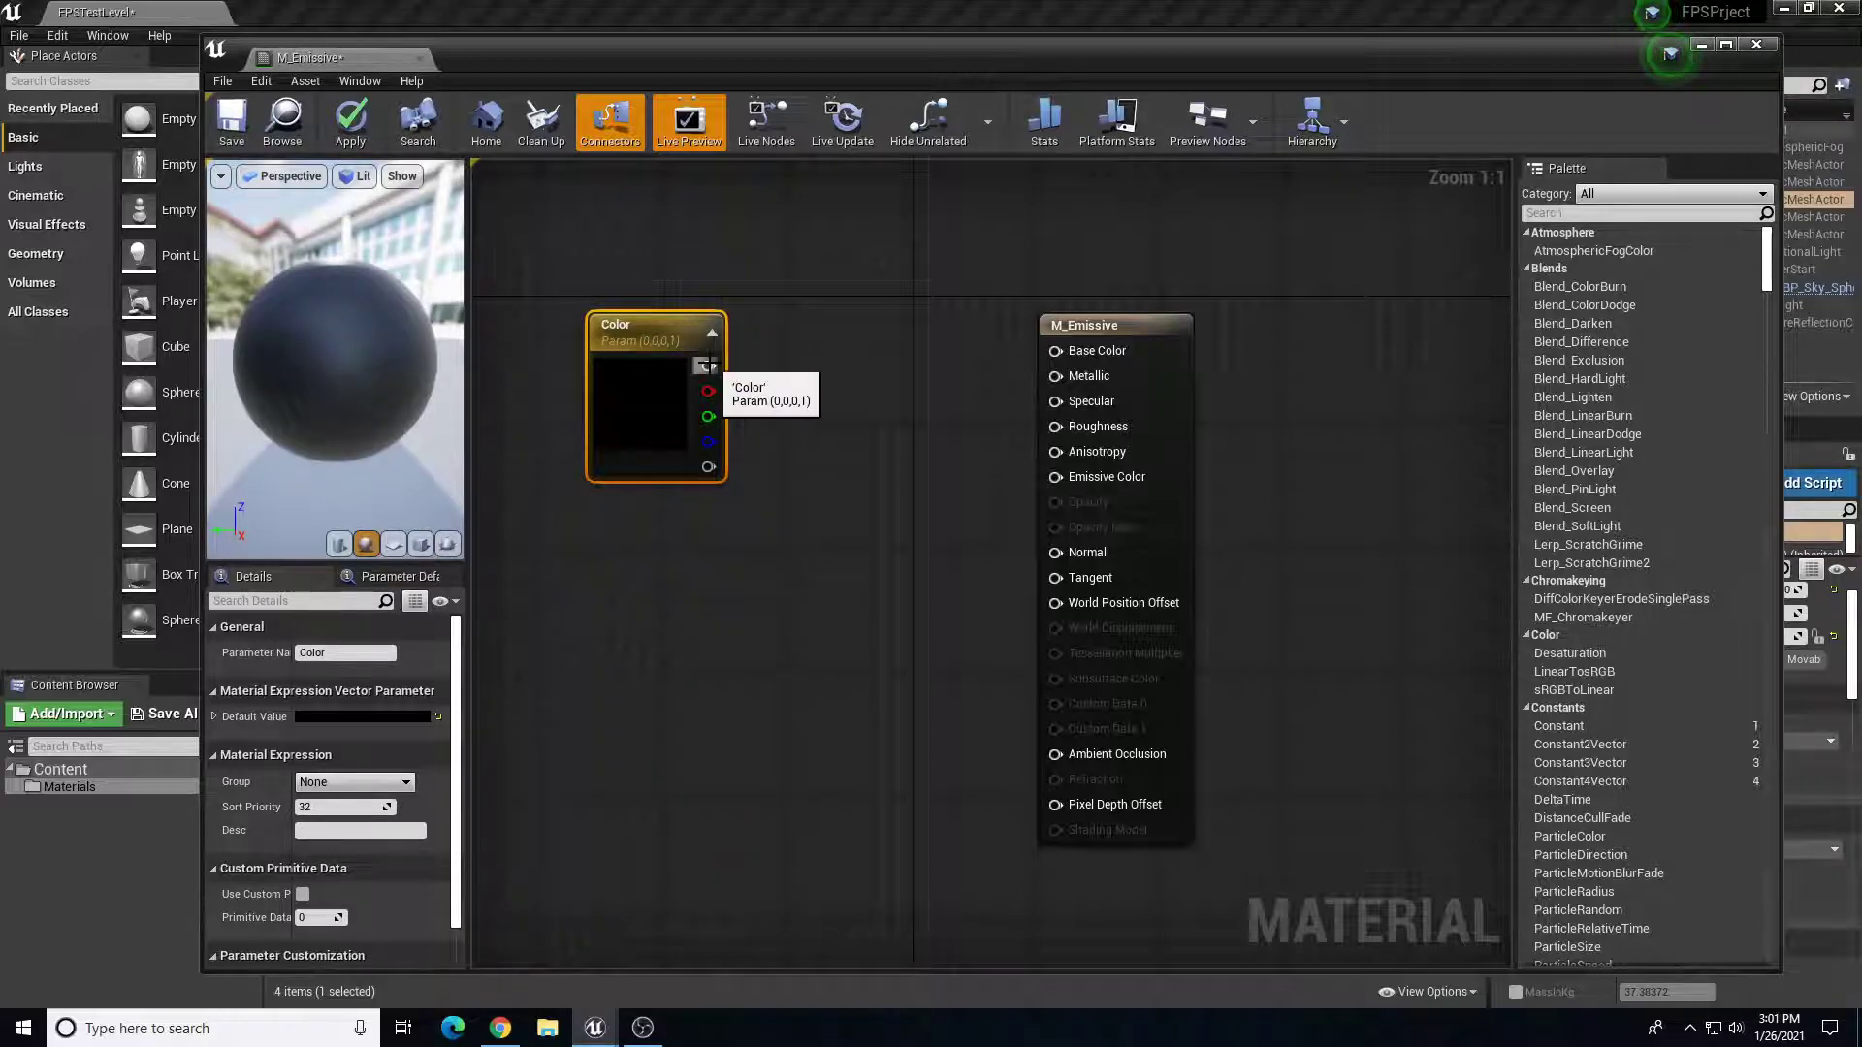
- Add a Constant node, convert it to a parameter named Emissive, and place it below the Color parameter
right_click(664, 596)
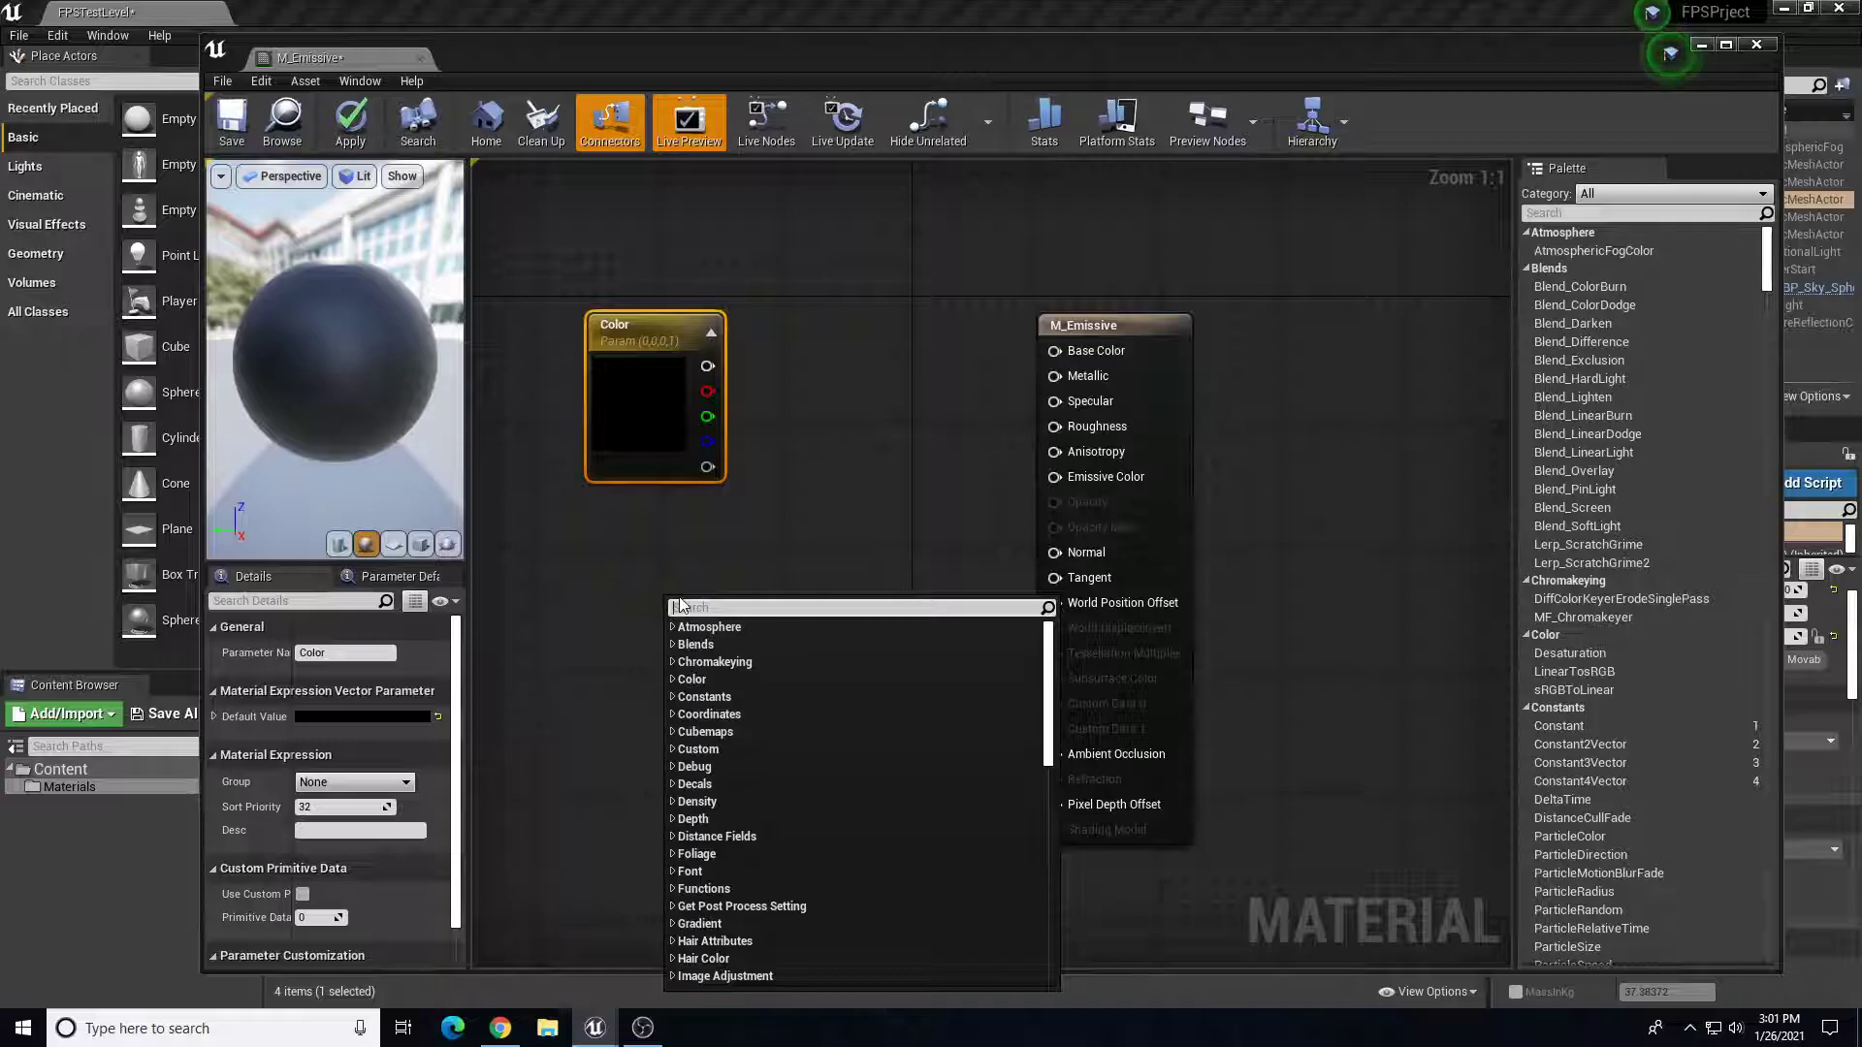
type("constant")
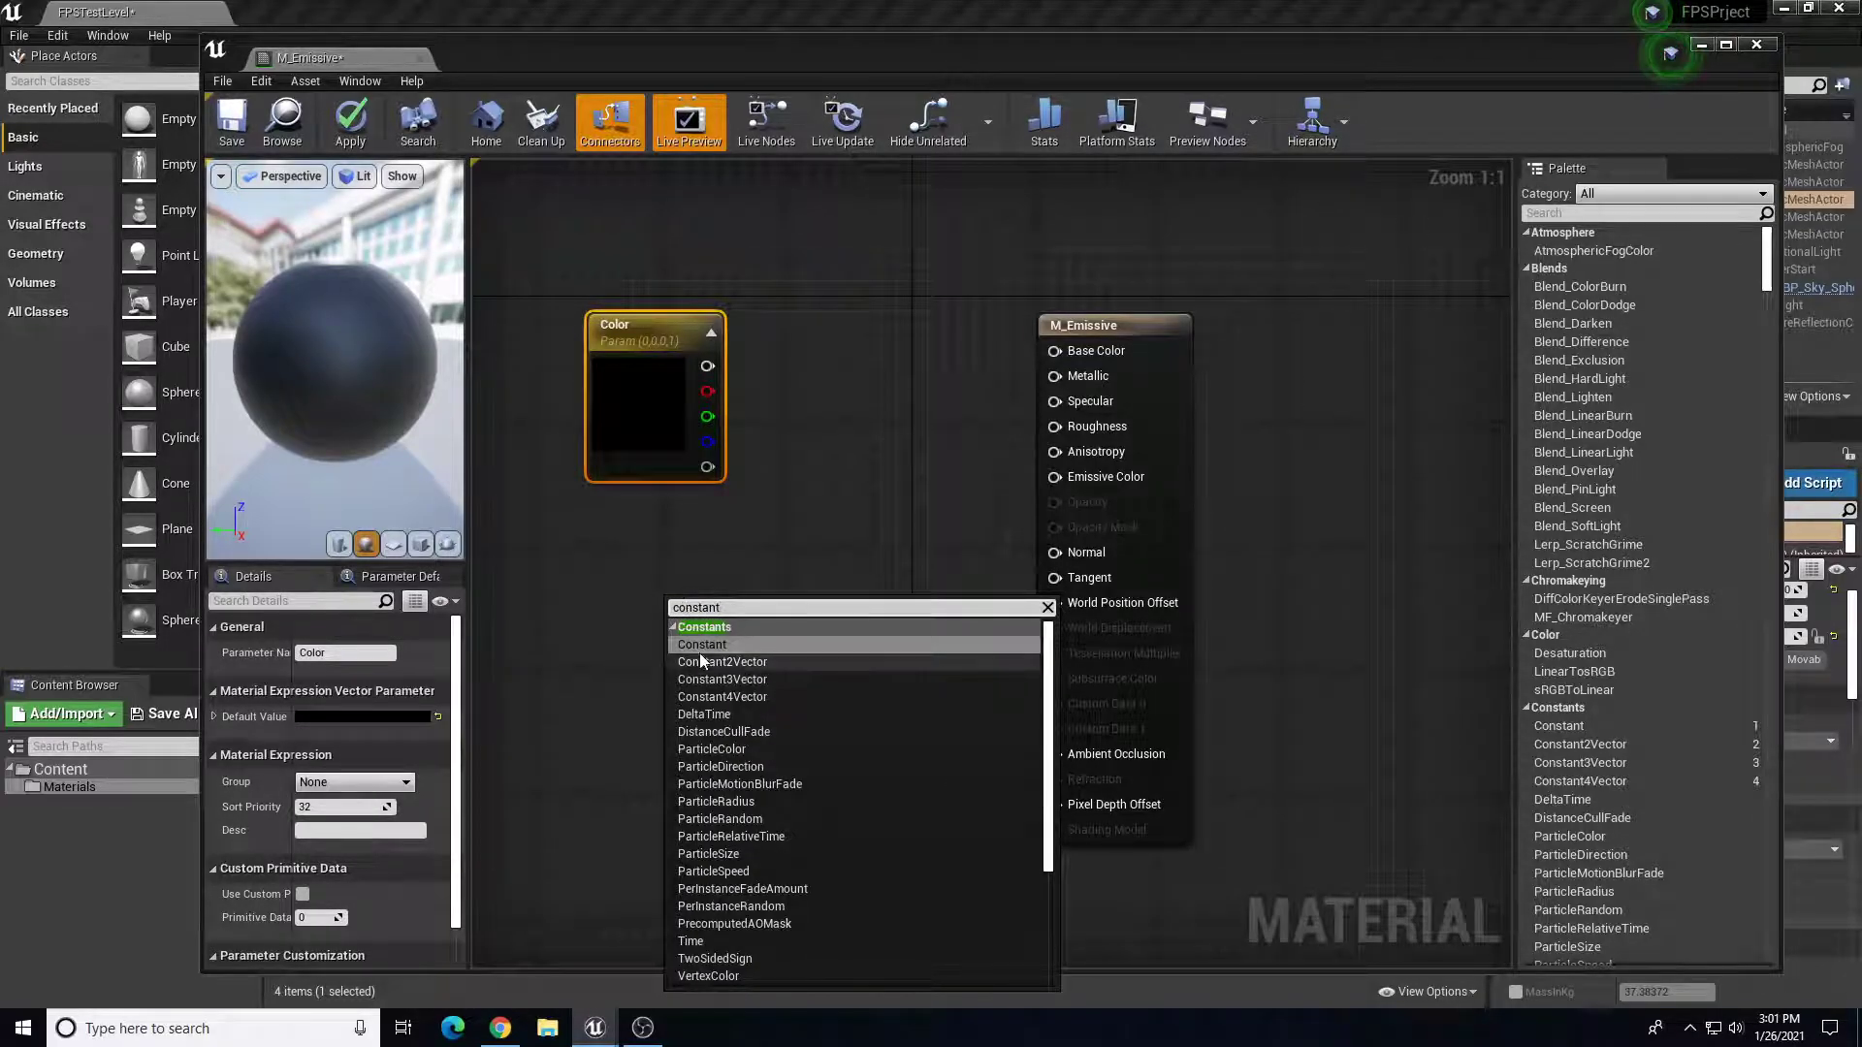
left_click(700, 644)
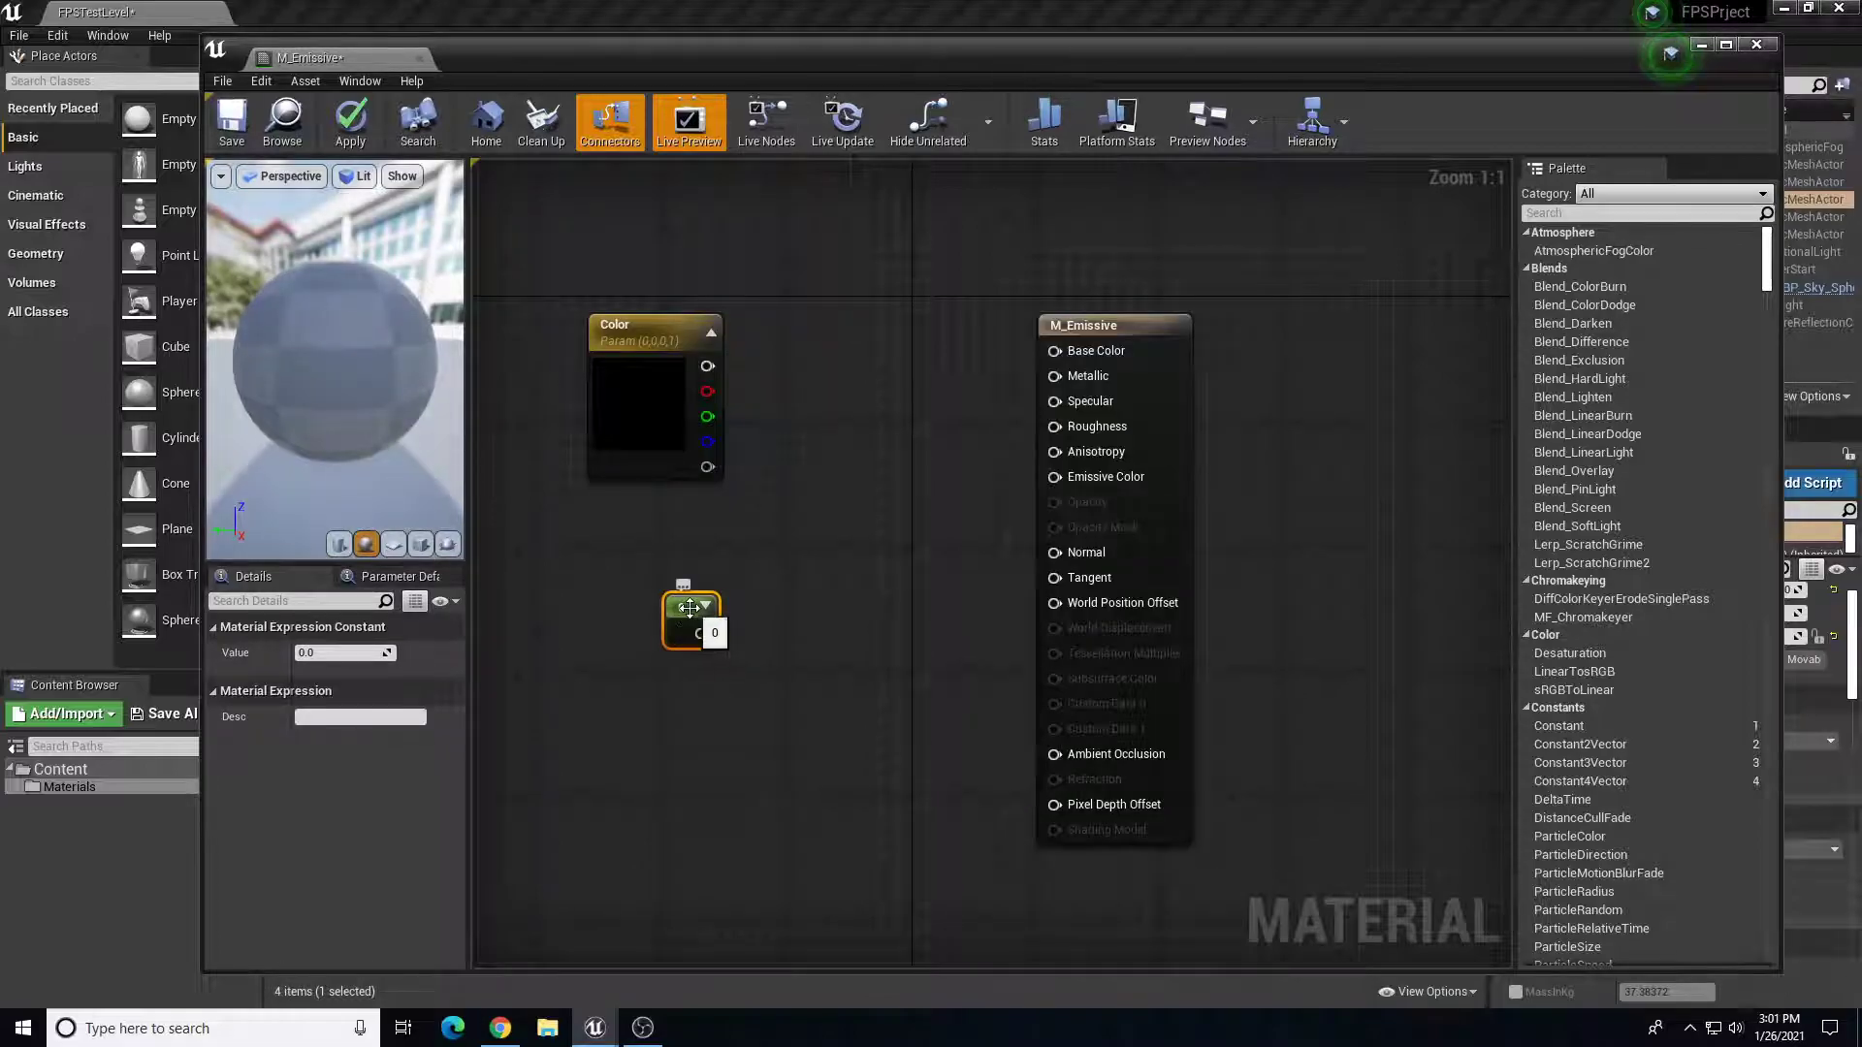
right_click(690, 608)
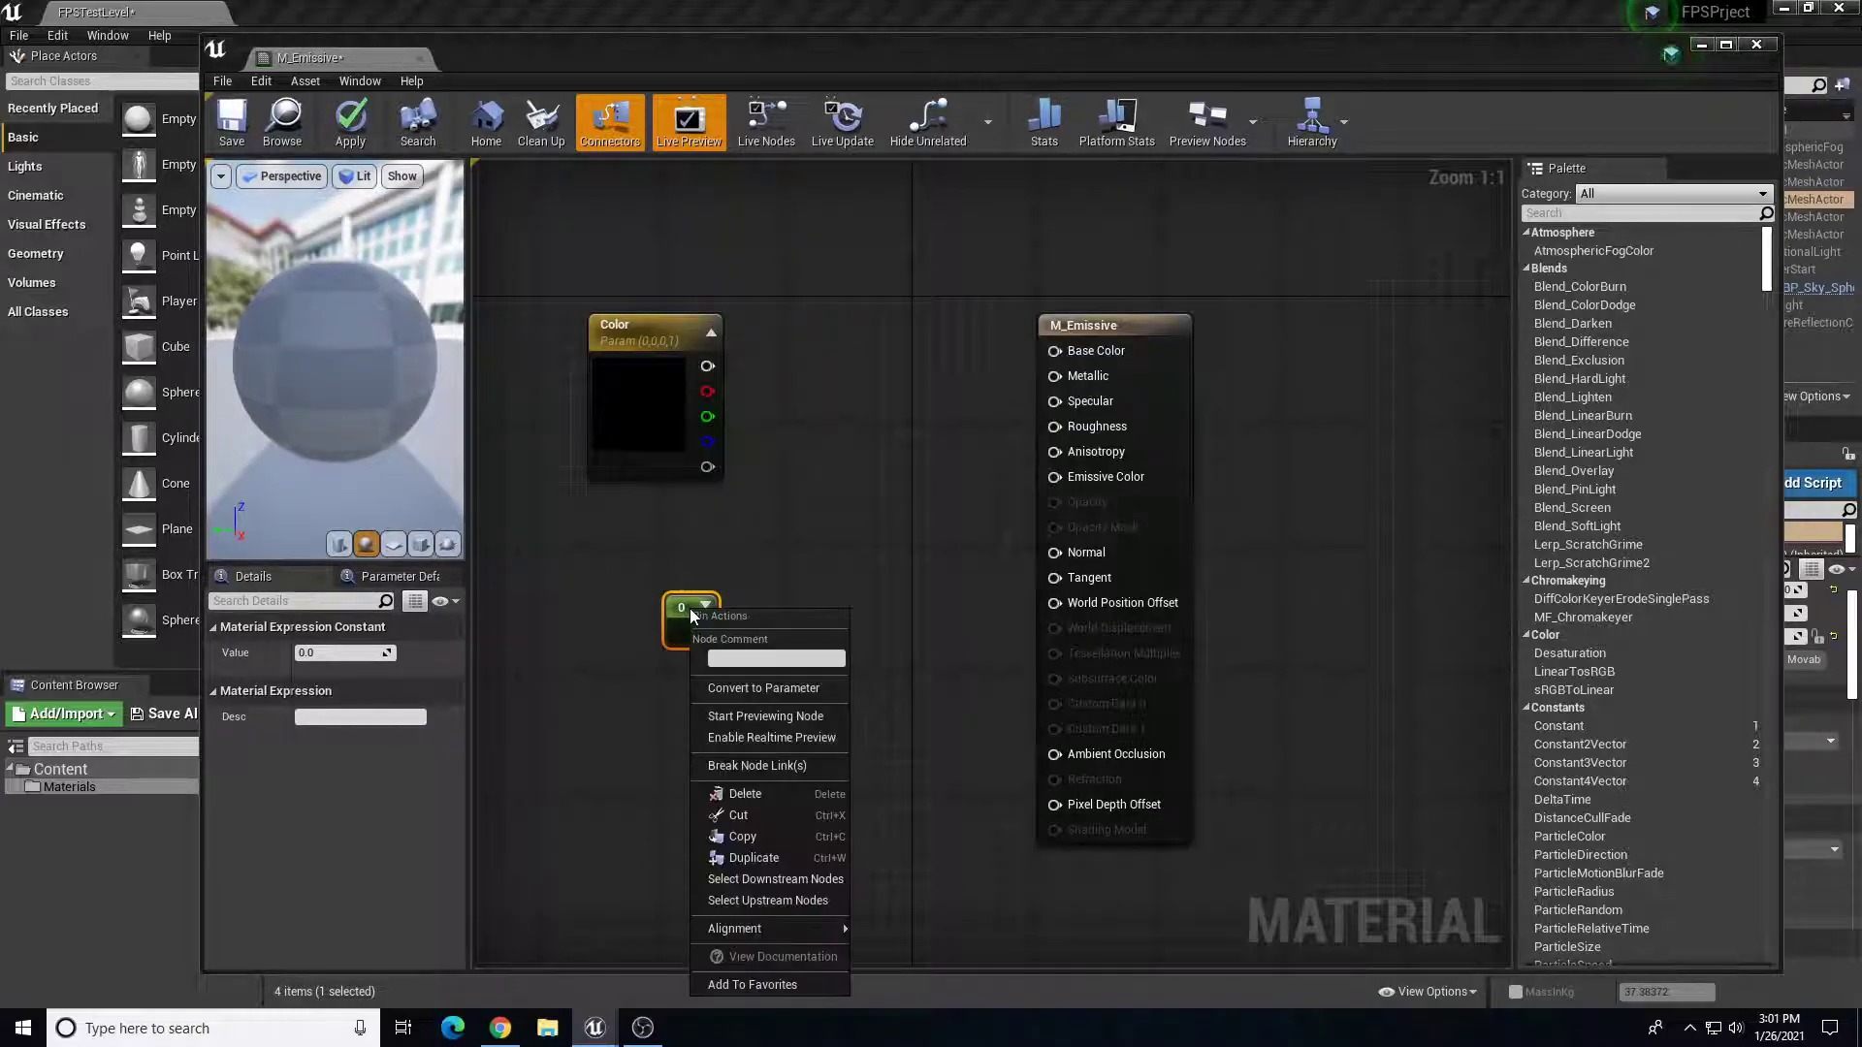
left_click(743, 691)
type("Emissive")
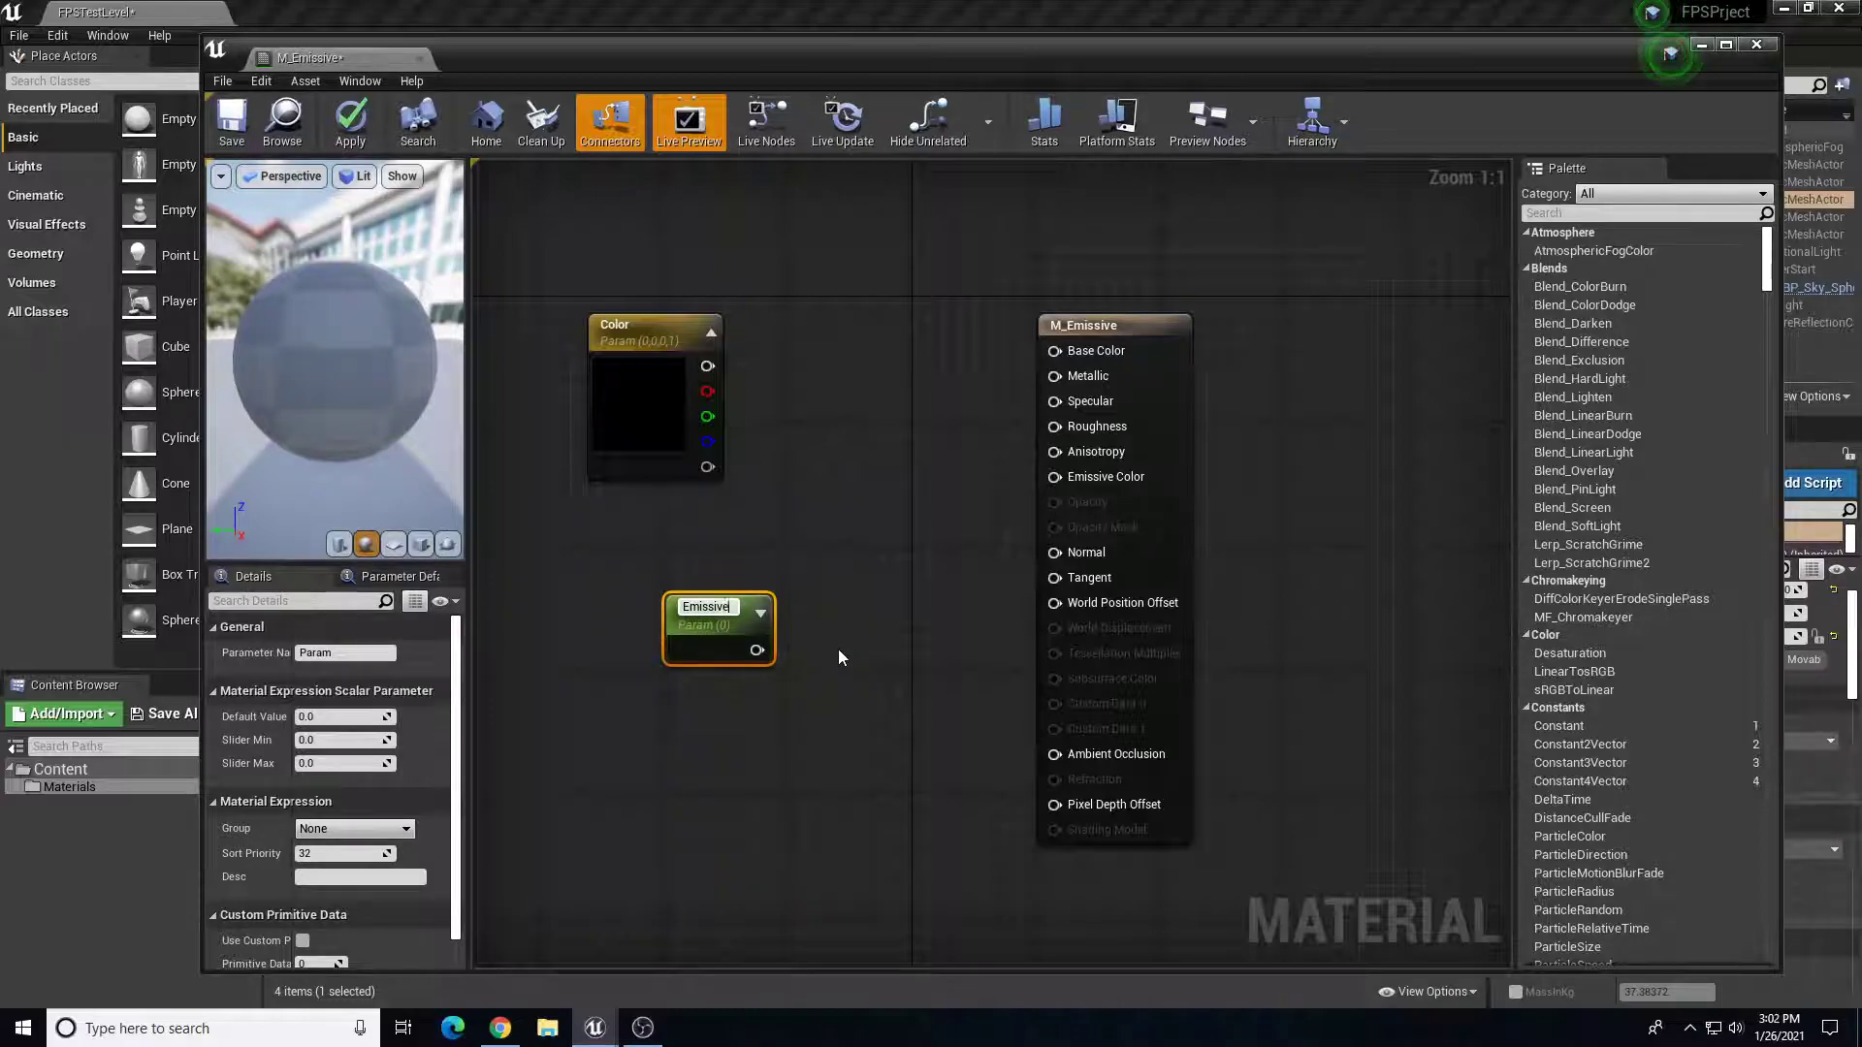
key("Return")
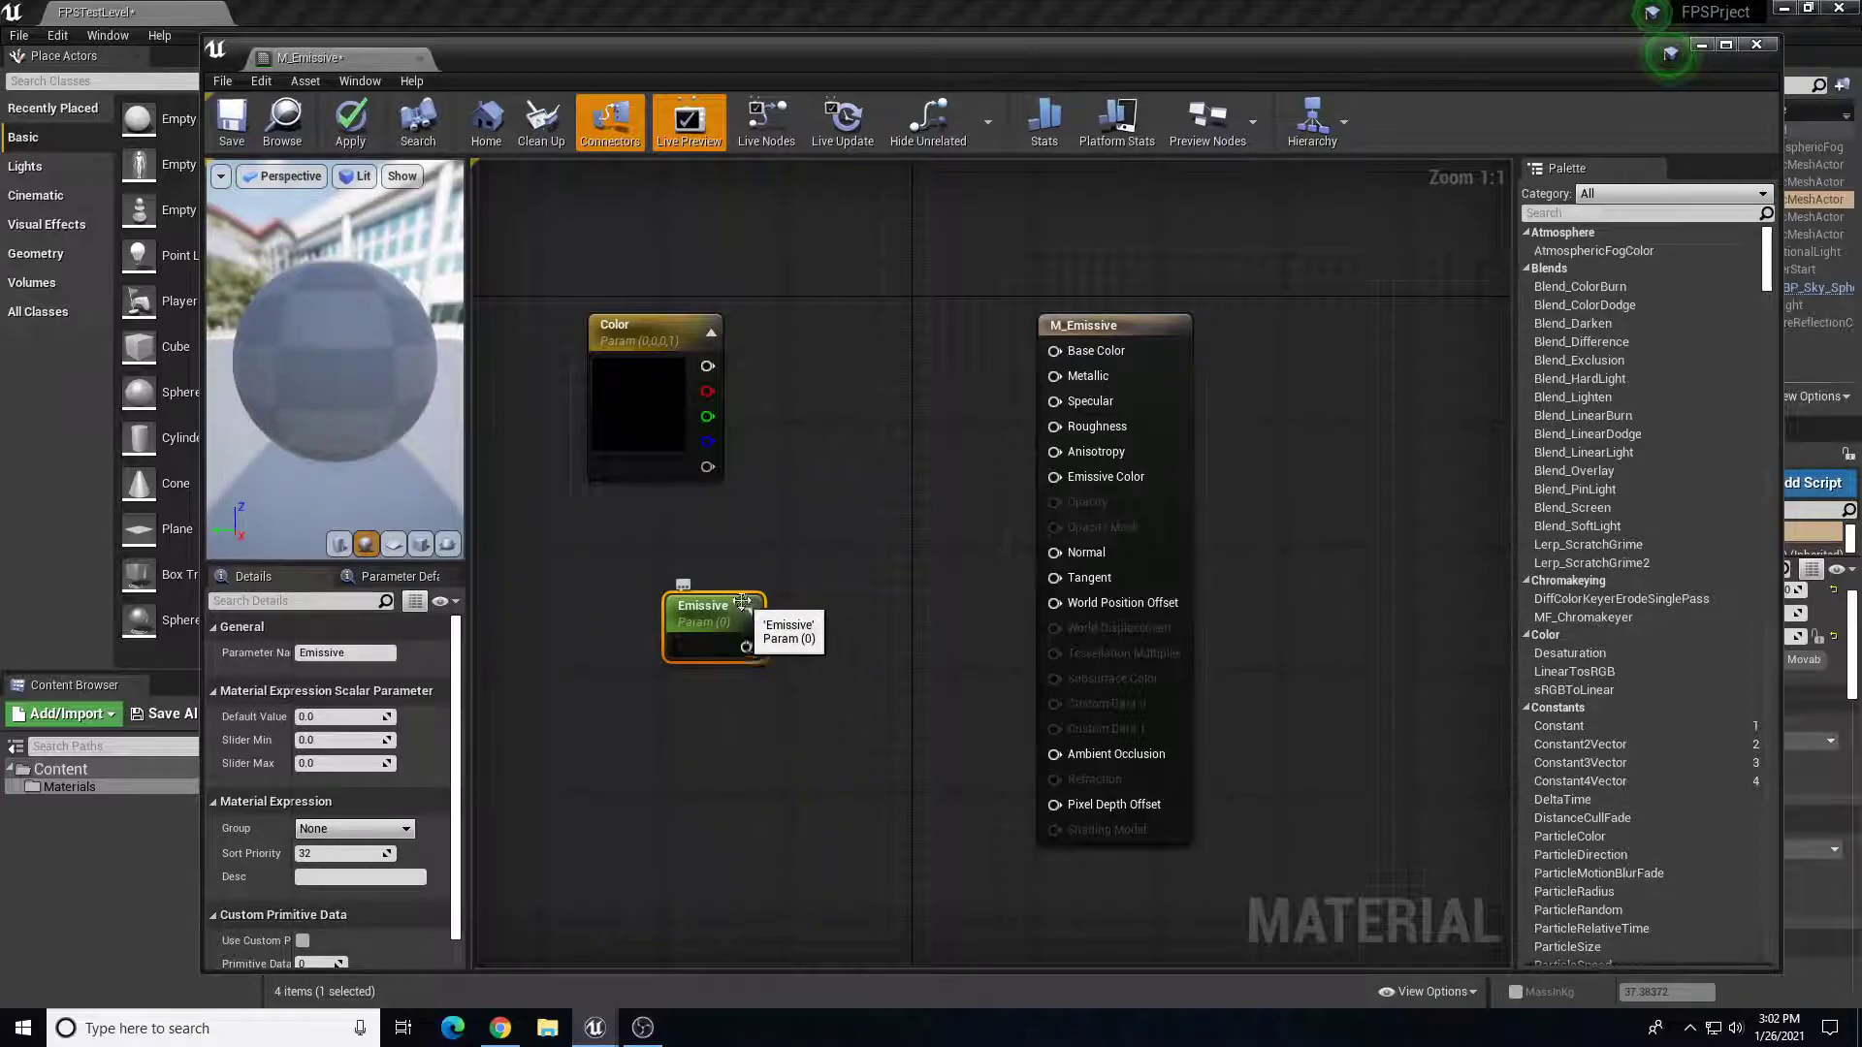
left_click_drag(718, 609, 670, 575)
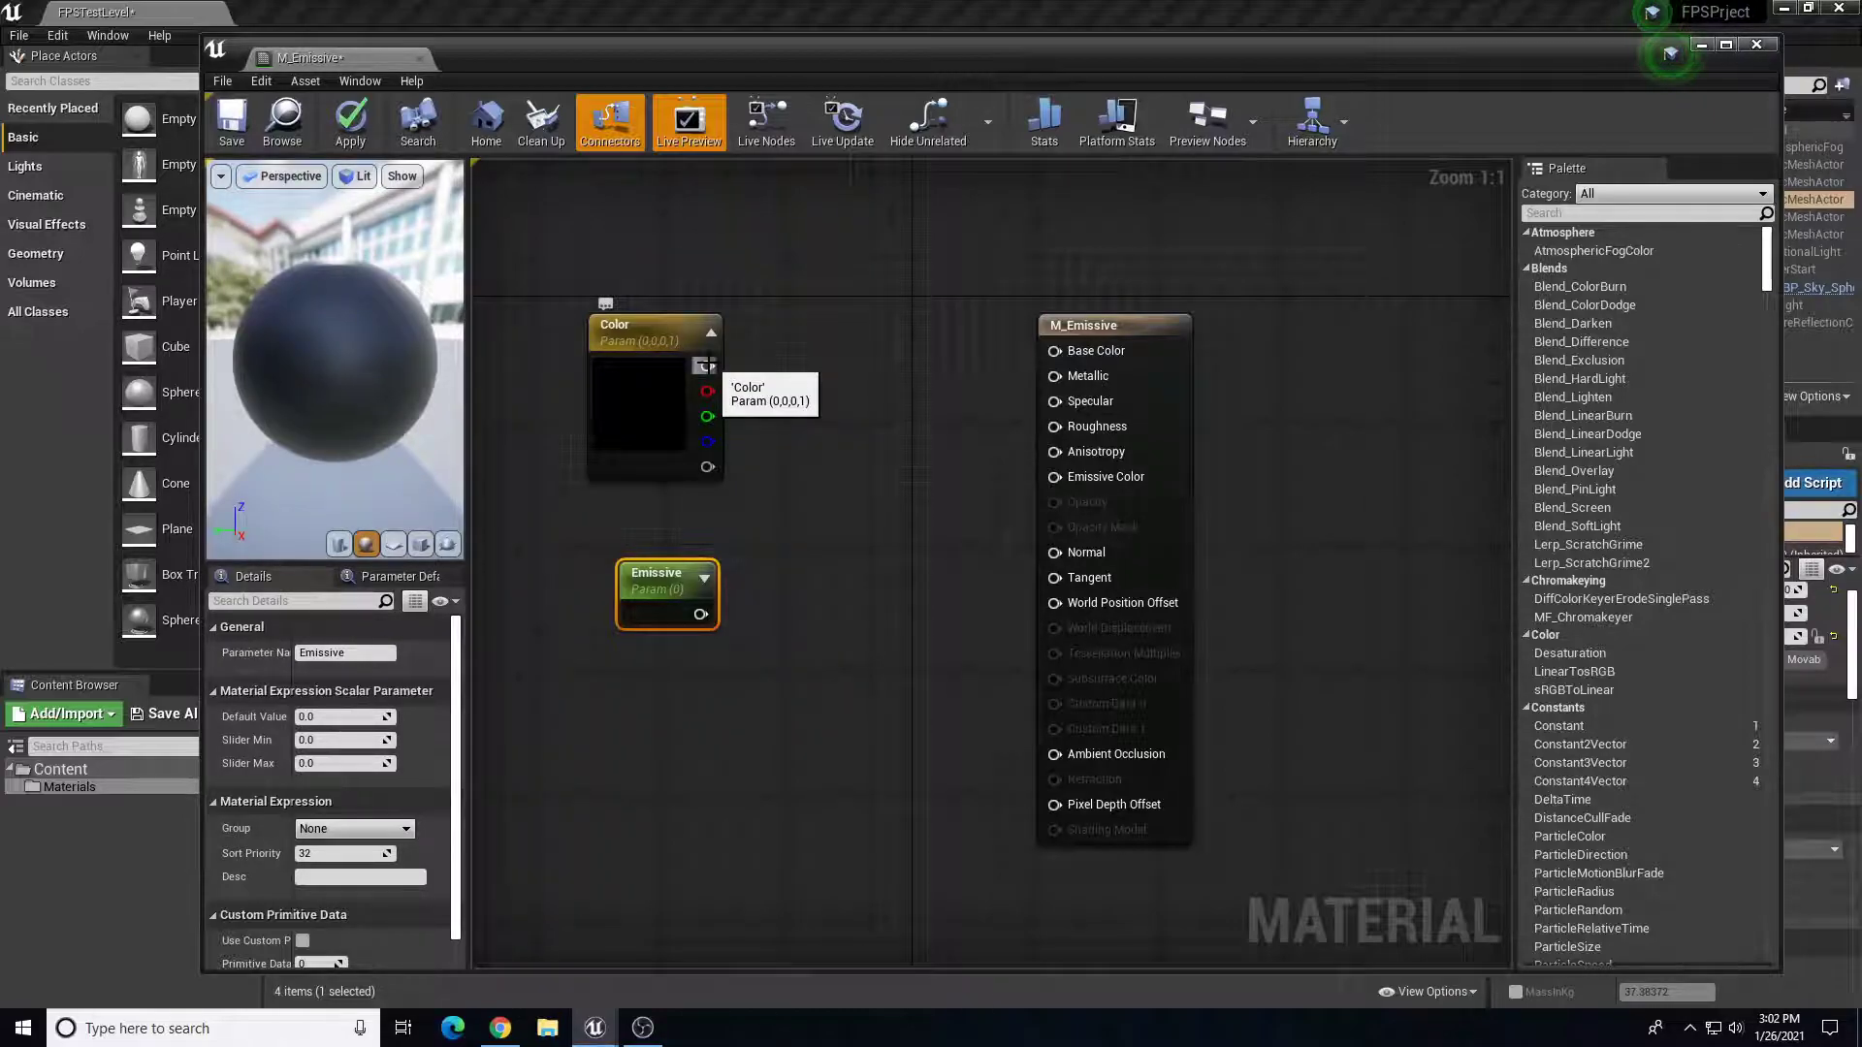
- Add a Multiply node with the Color output feeding input A and the Emissive parameter feeding input B
left_click_drag(704, 365, 817, 475)
type("multiply")
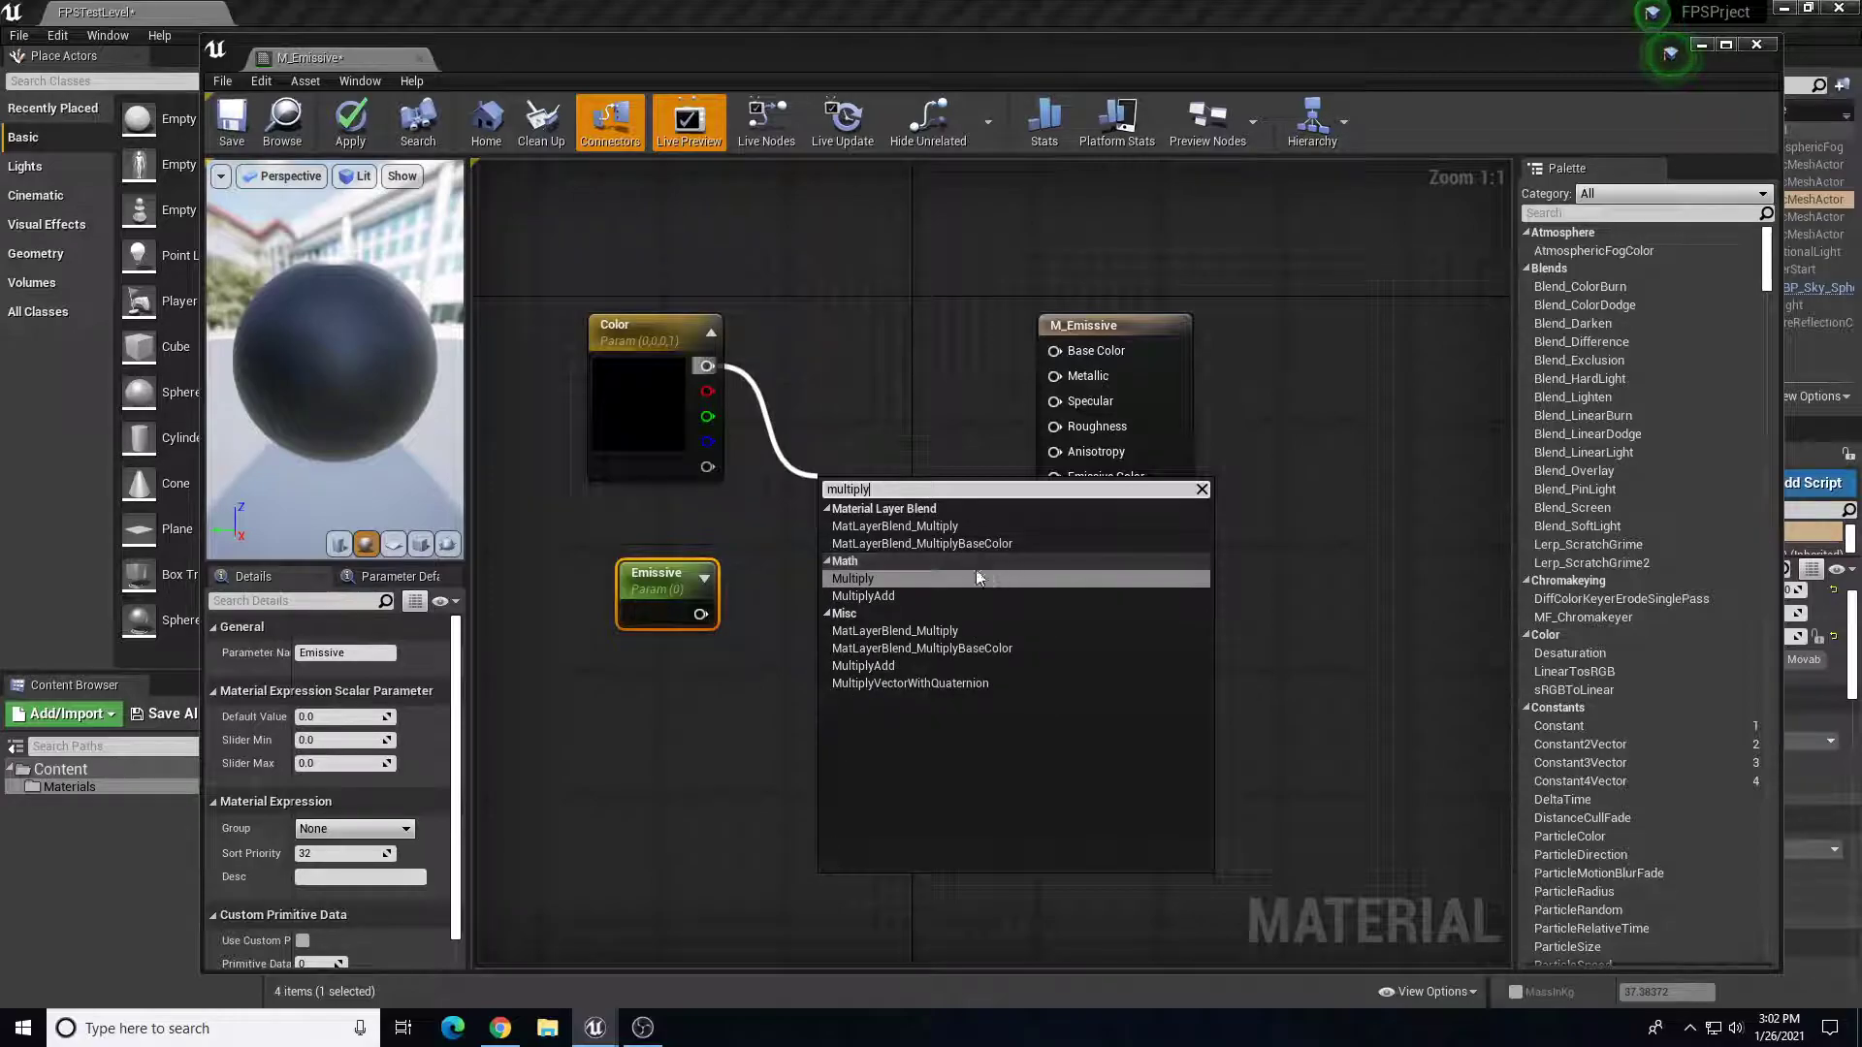
left_click(925, 577)
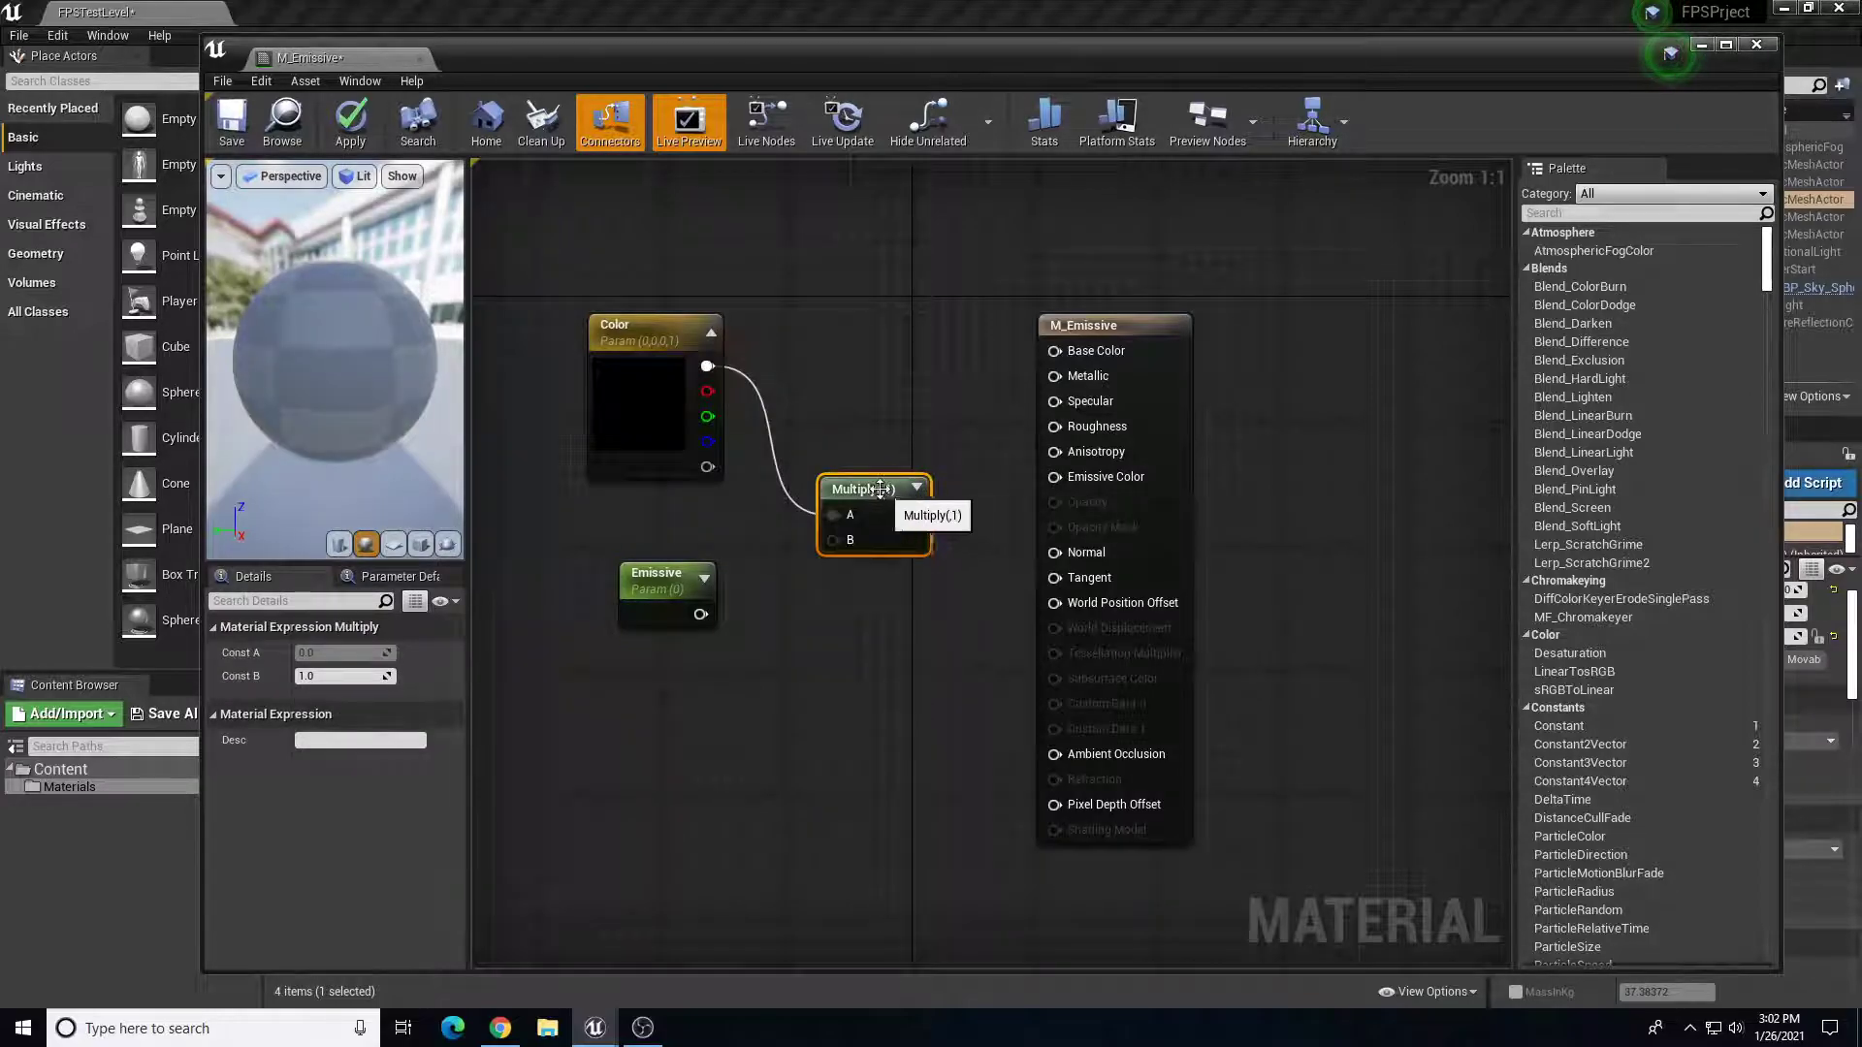
left_click_drag(891, 485, 906, 485)
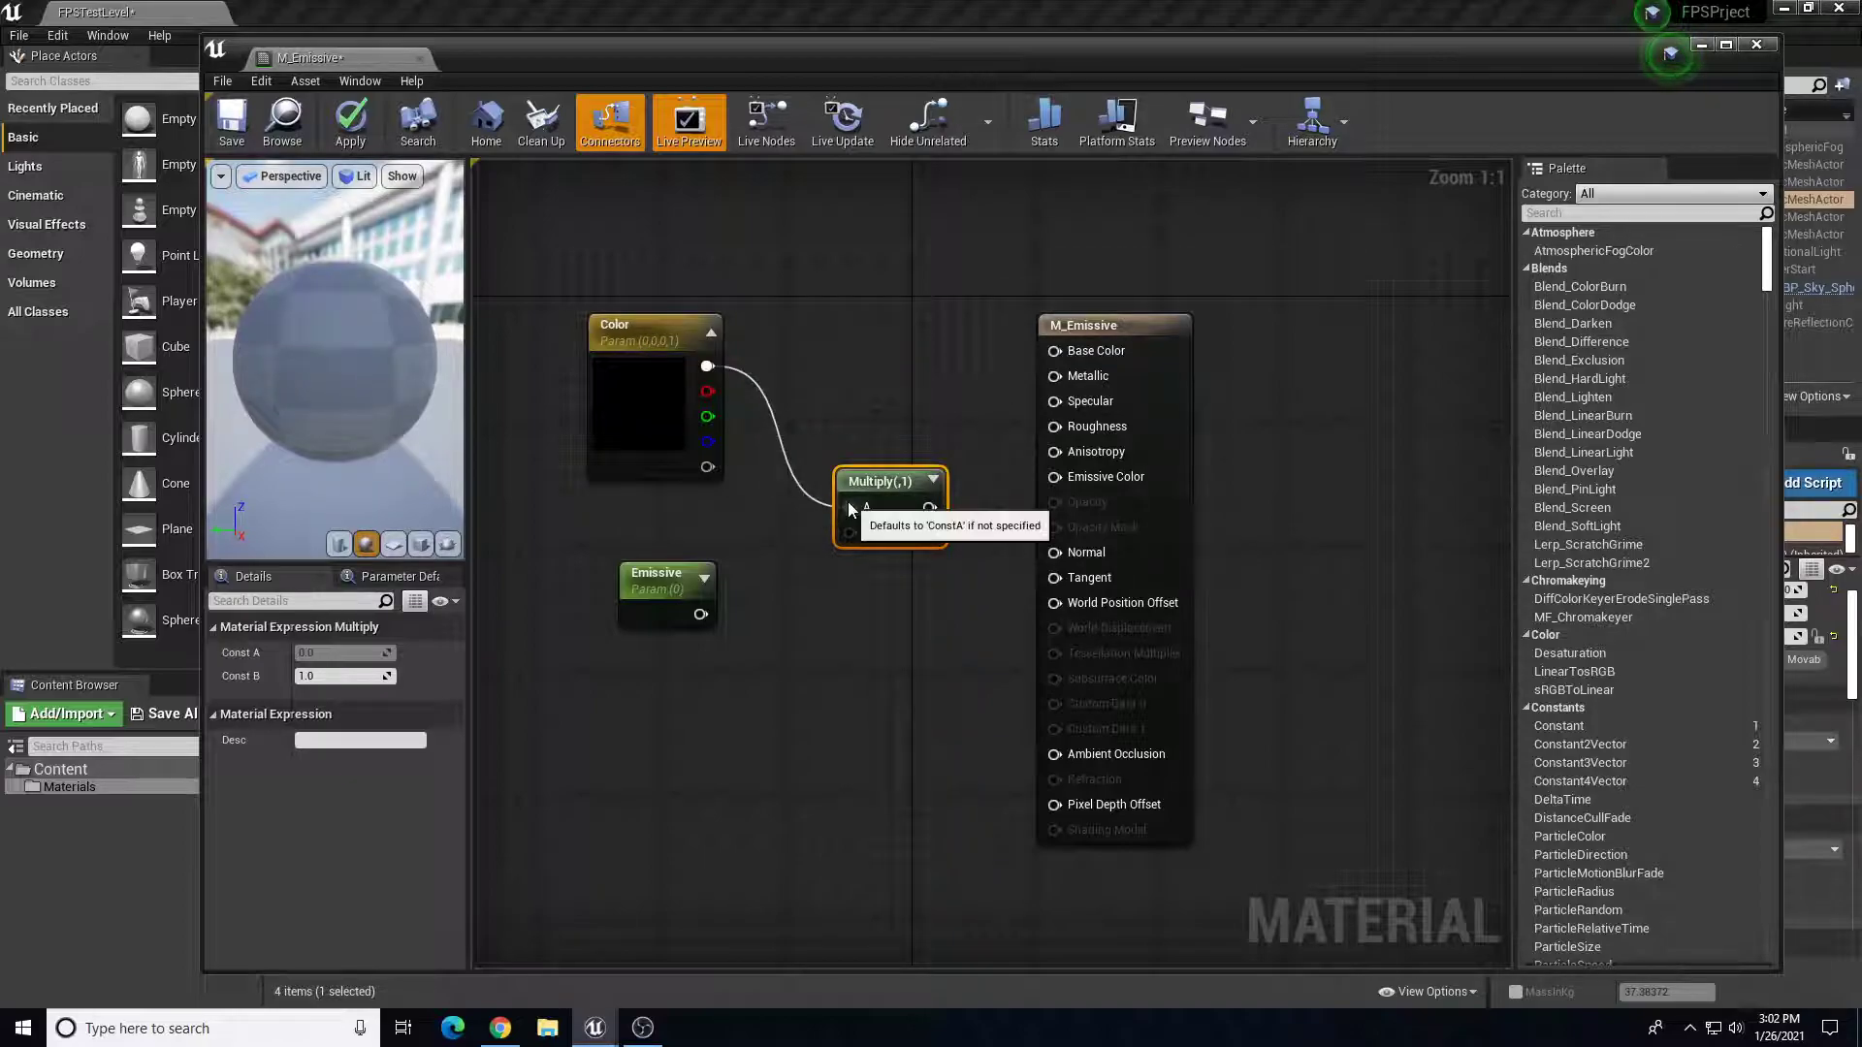
left_click_drag(698, 613, 872, 490)
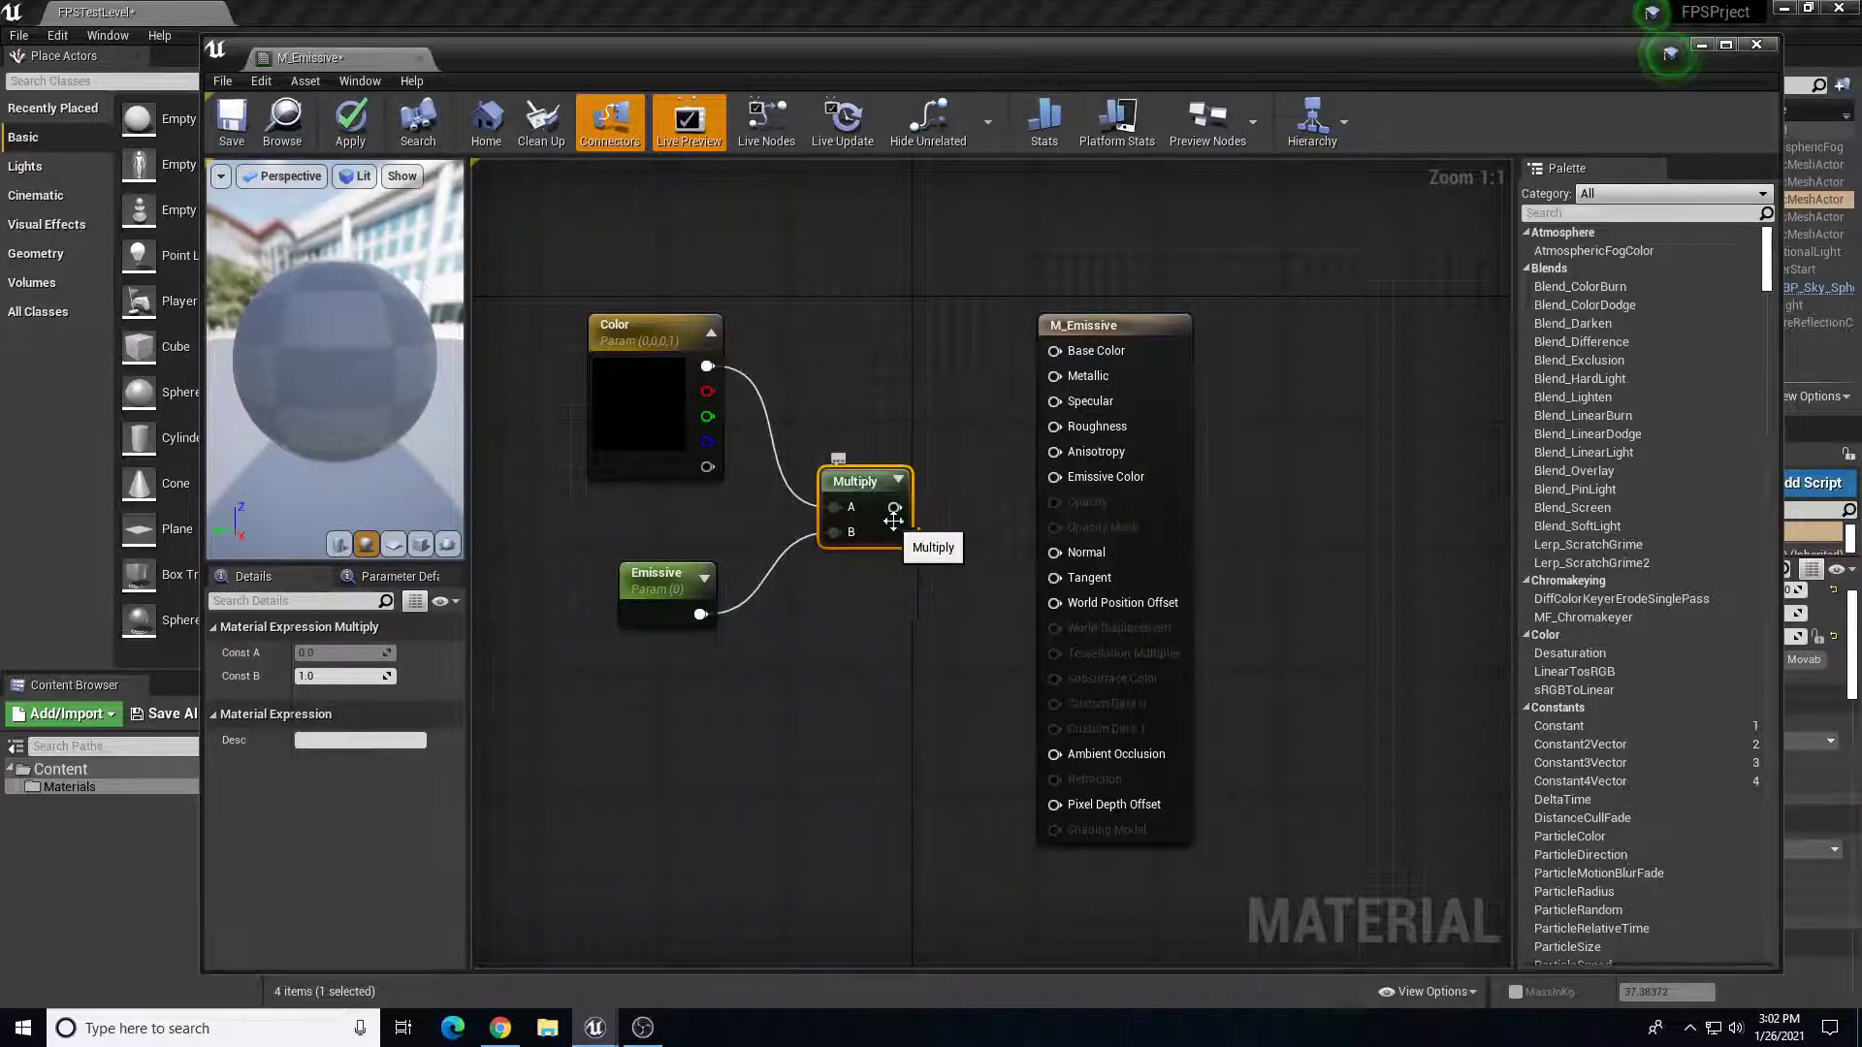
- Connect the Multiply output to Emissive Color on the M_Emissive result node, then save and close the material
left_click_drag(891, 506, 1053, 475)
left_click_drag(1133, 320, 1127, 358)
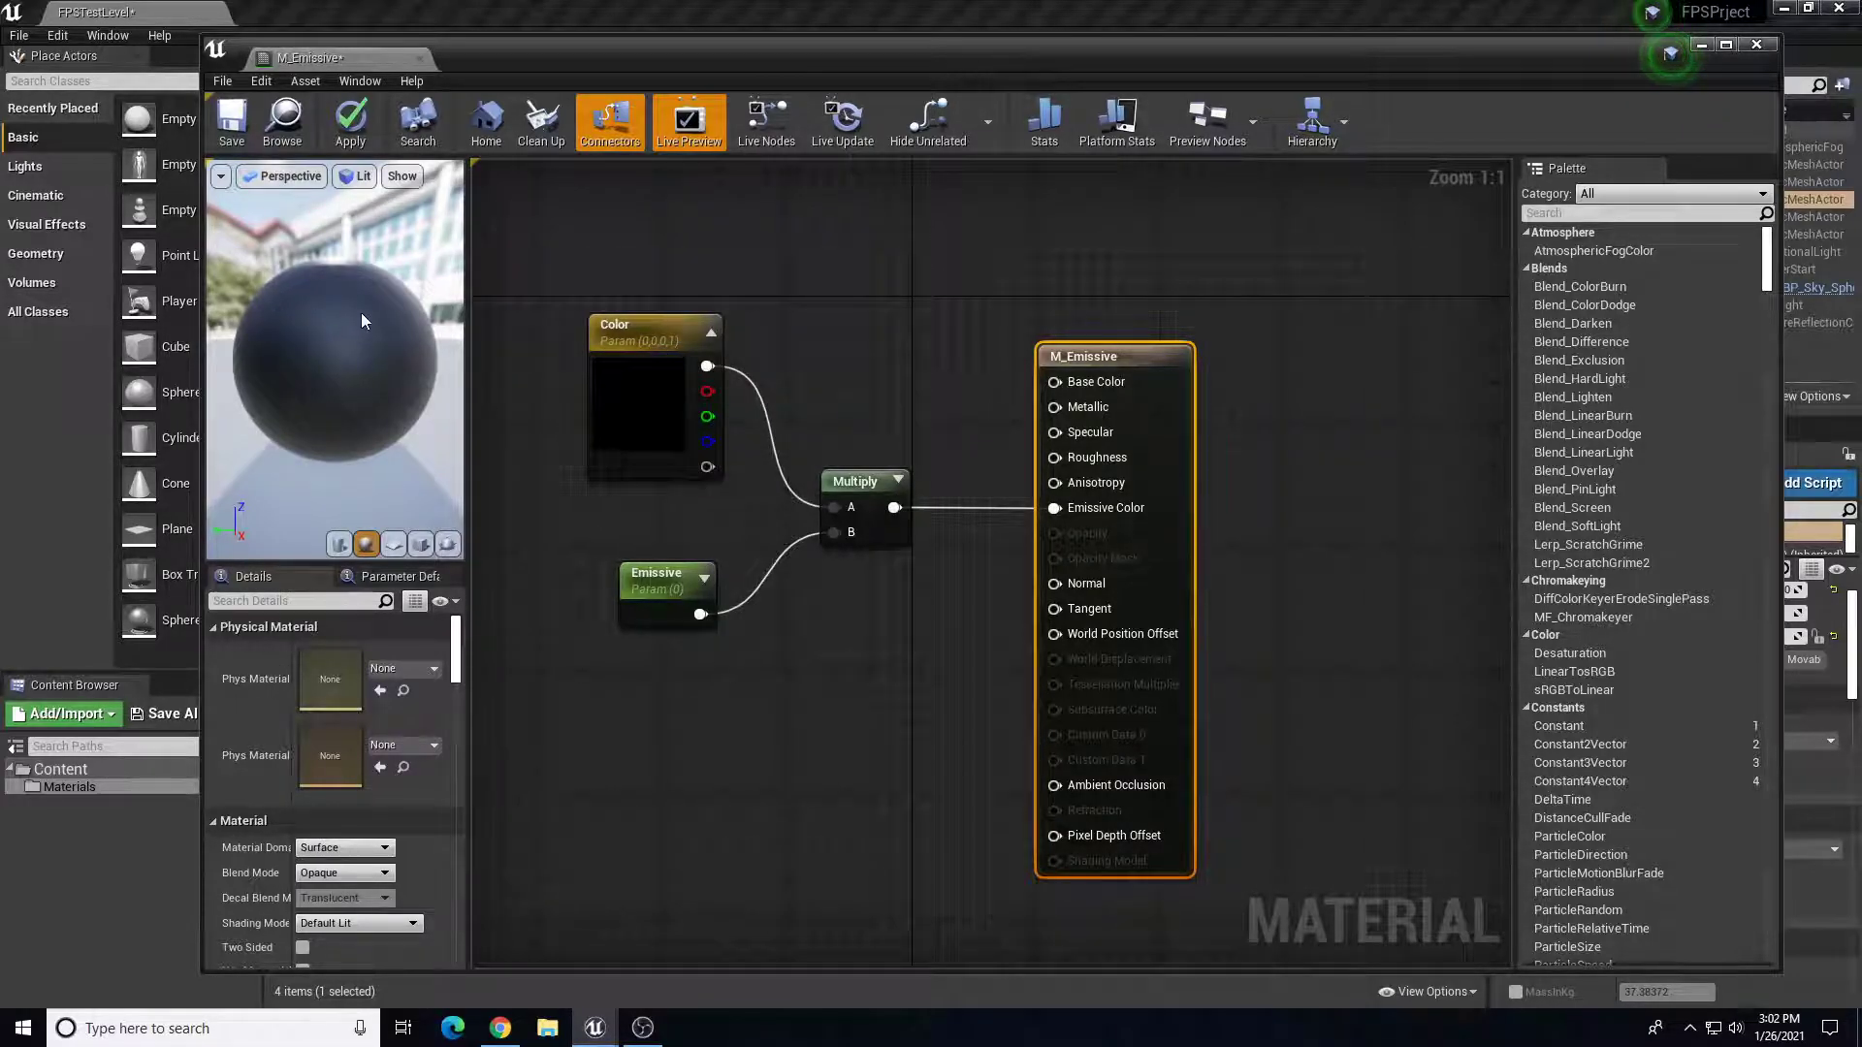
left_click(240, 126)
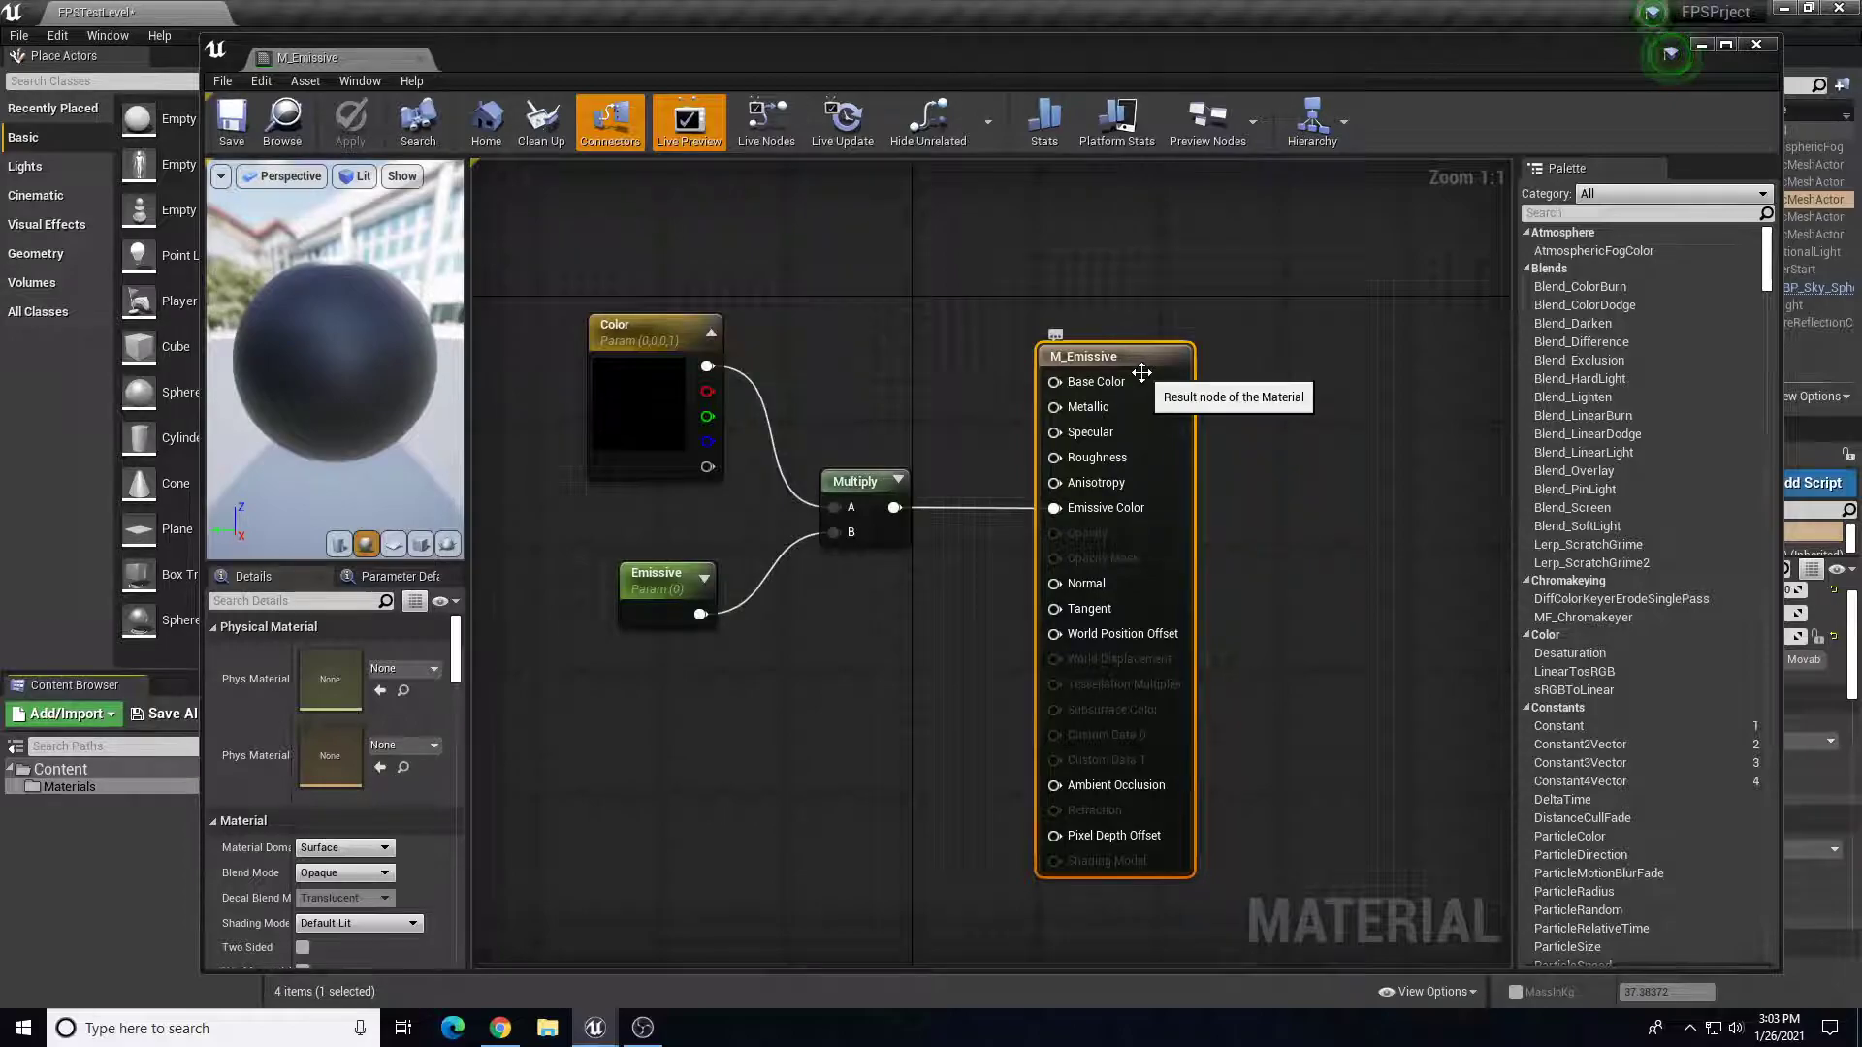
left_click(1755, 44)
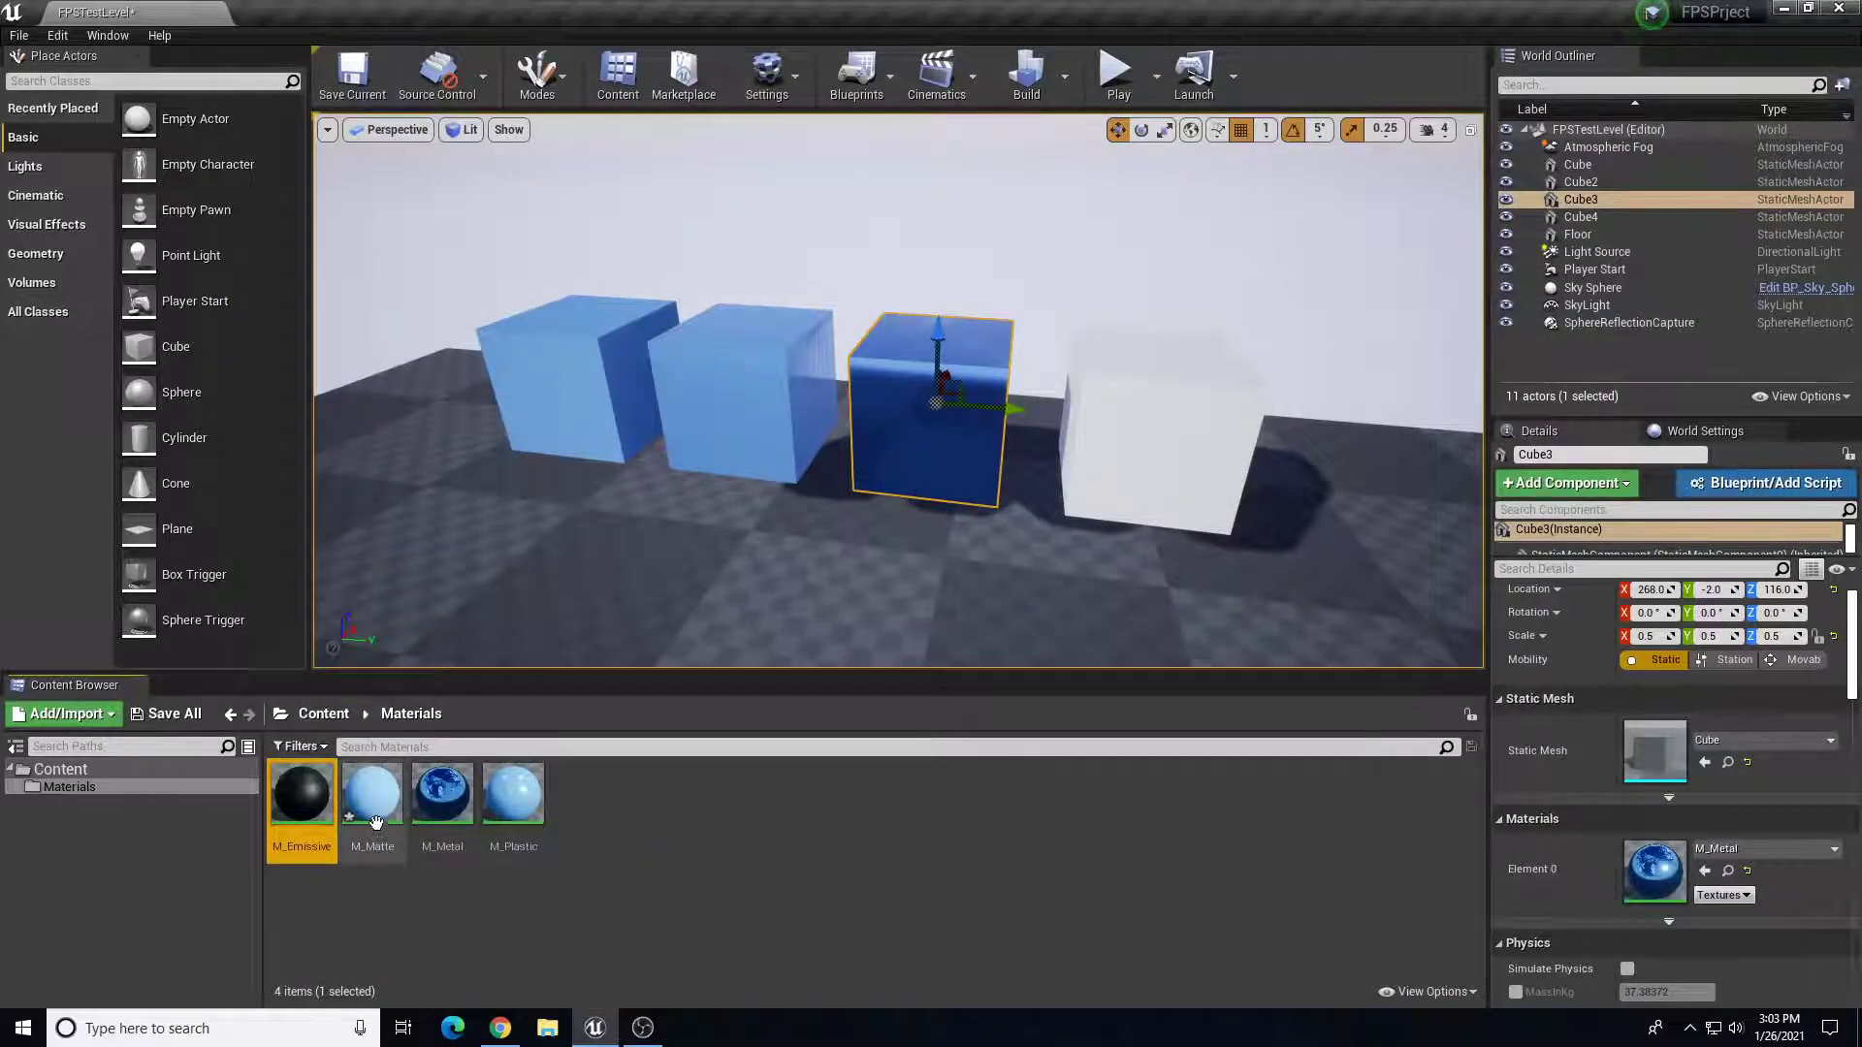
- Create a material instance of M_Emissive and name it M_Emissive_Blue
right_click(311, 792)
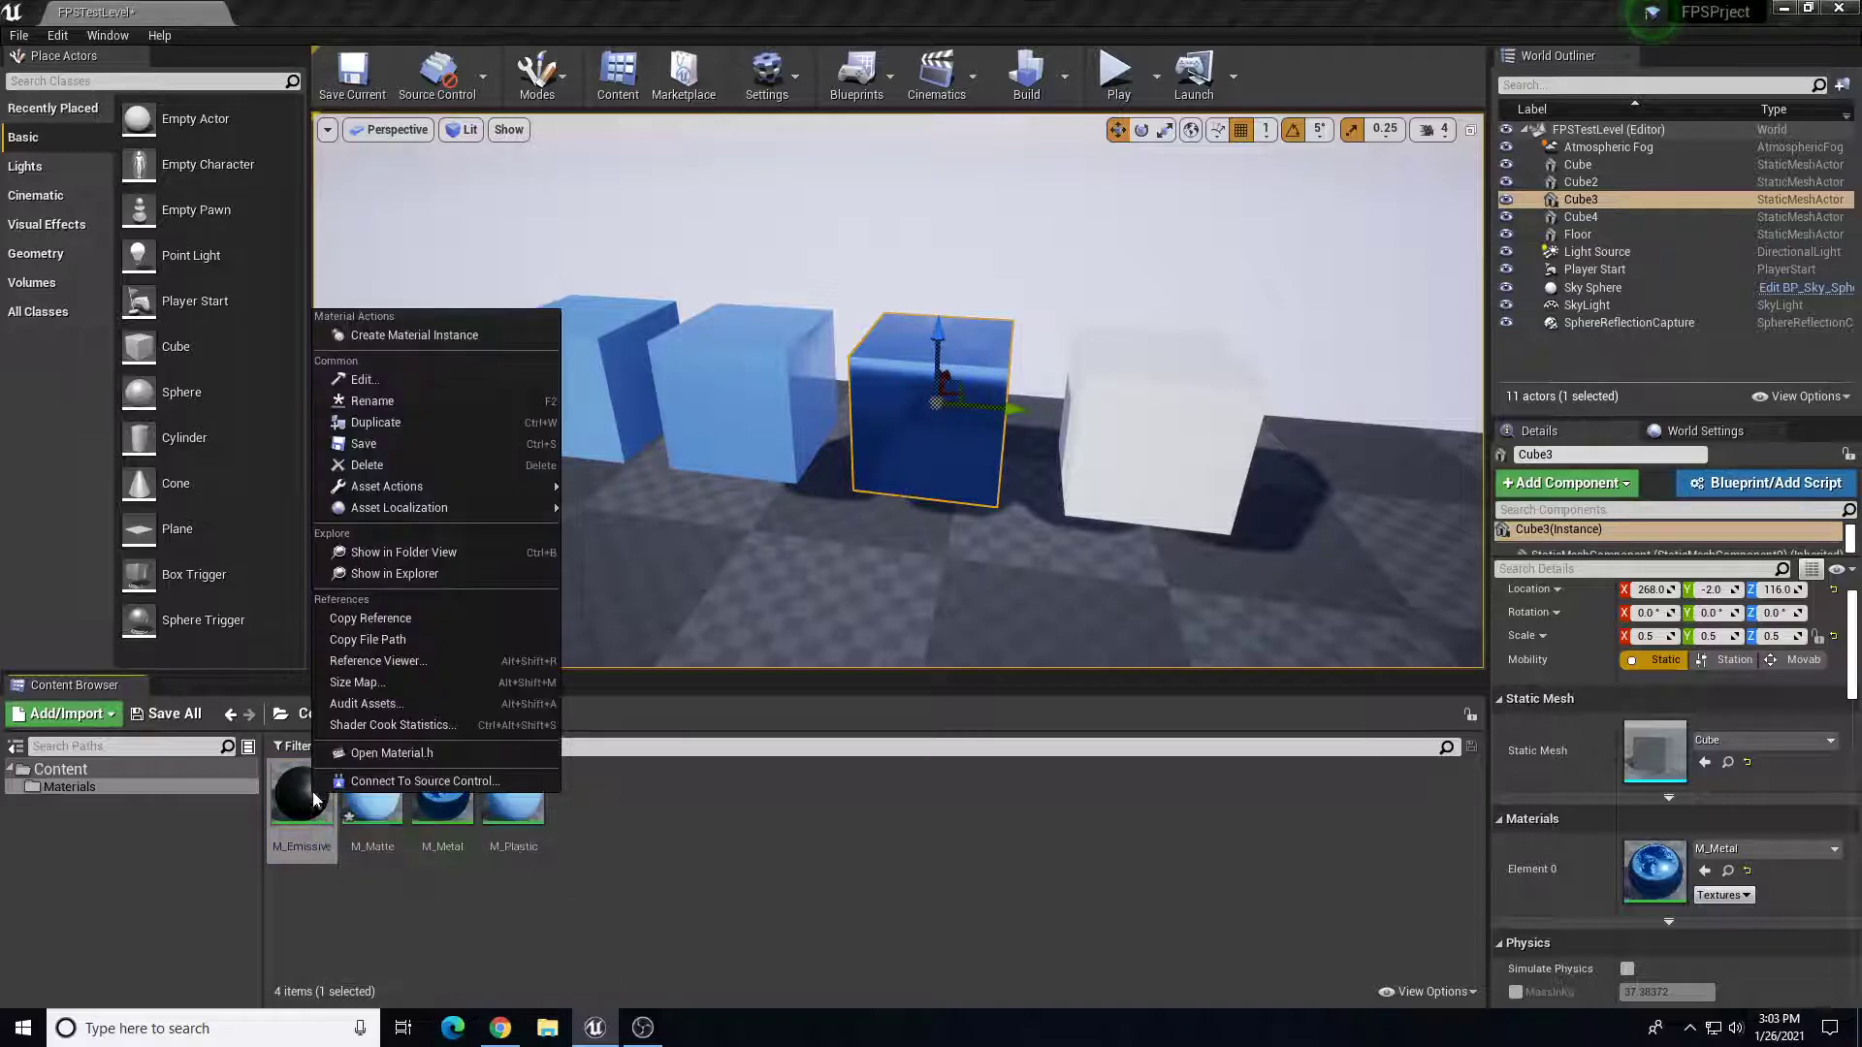
left_click(455, 334)
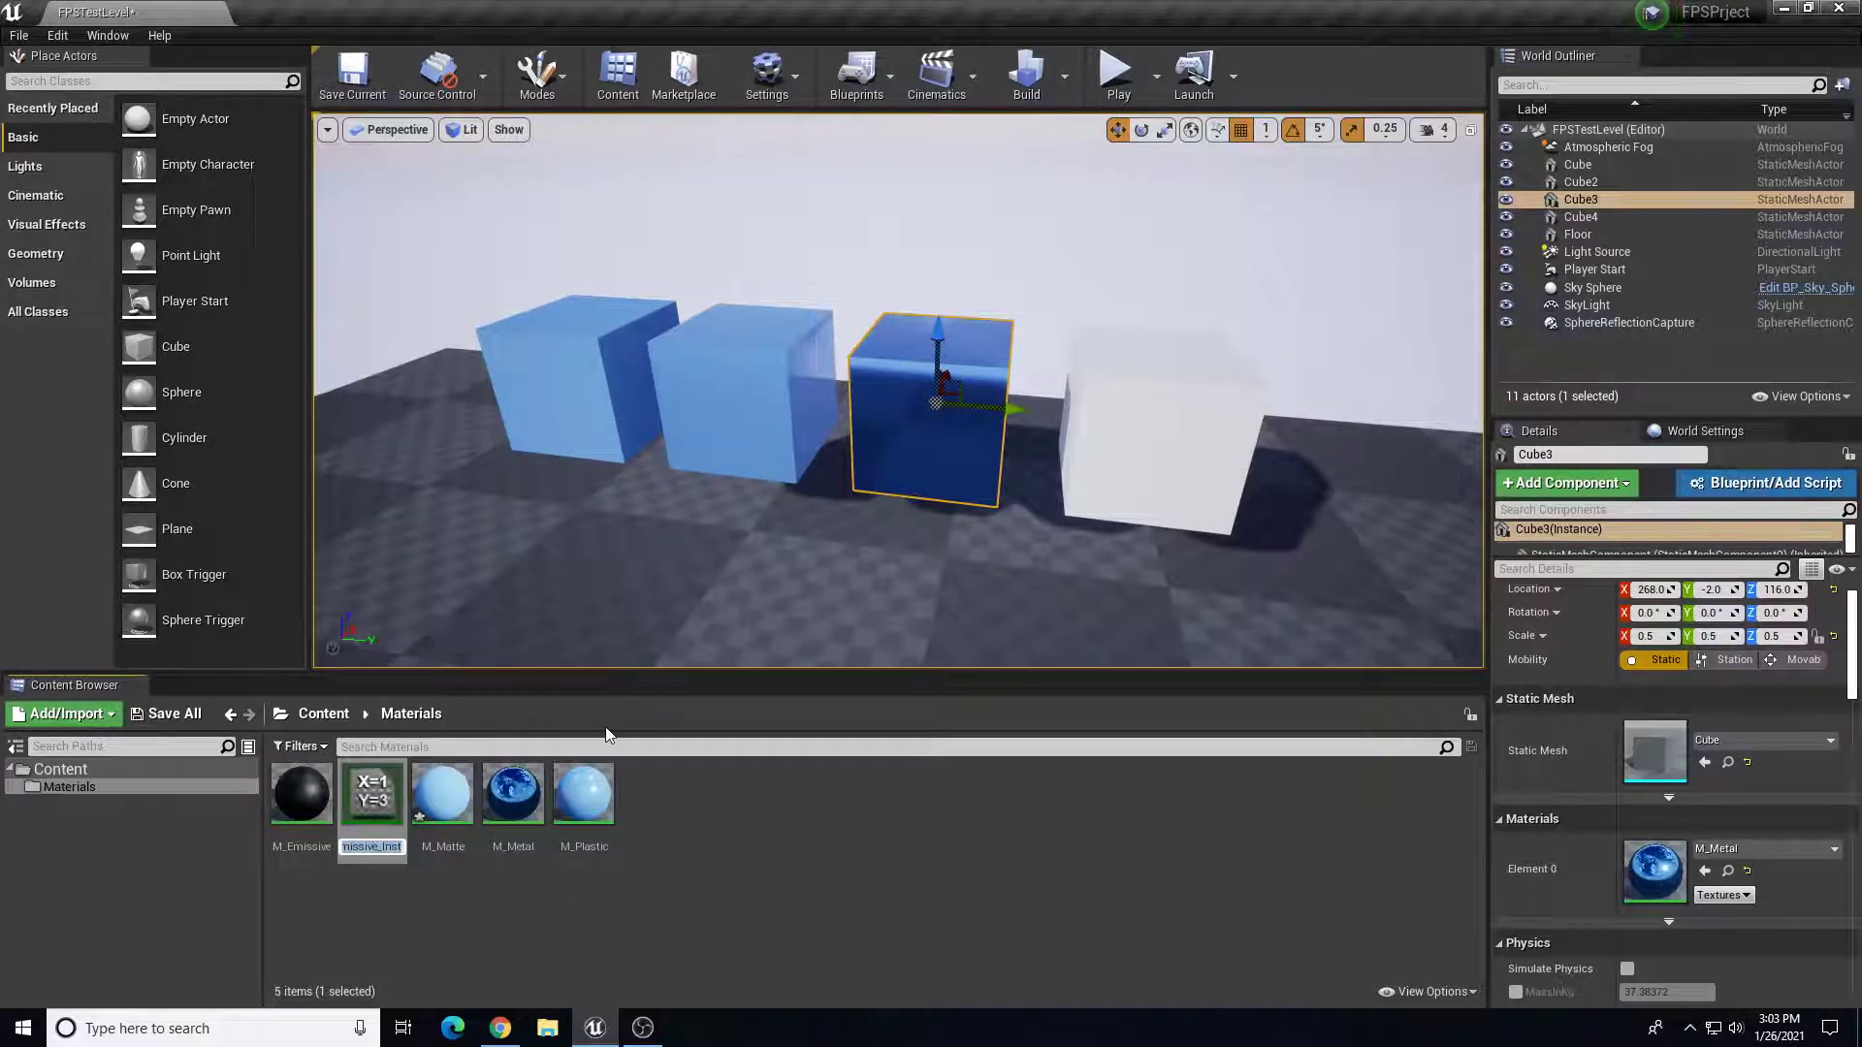
key("End")
key("BackSpace")
key("BackSpace")
key("BackSpace")
key("BackSpace")
type("Blue")
key("Return")
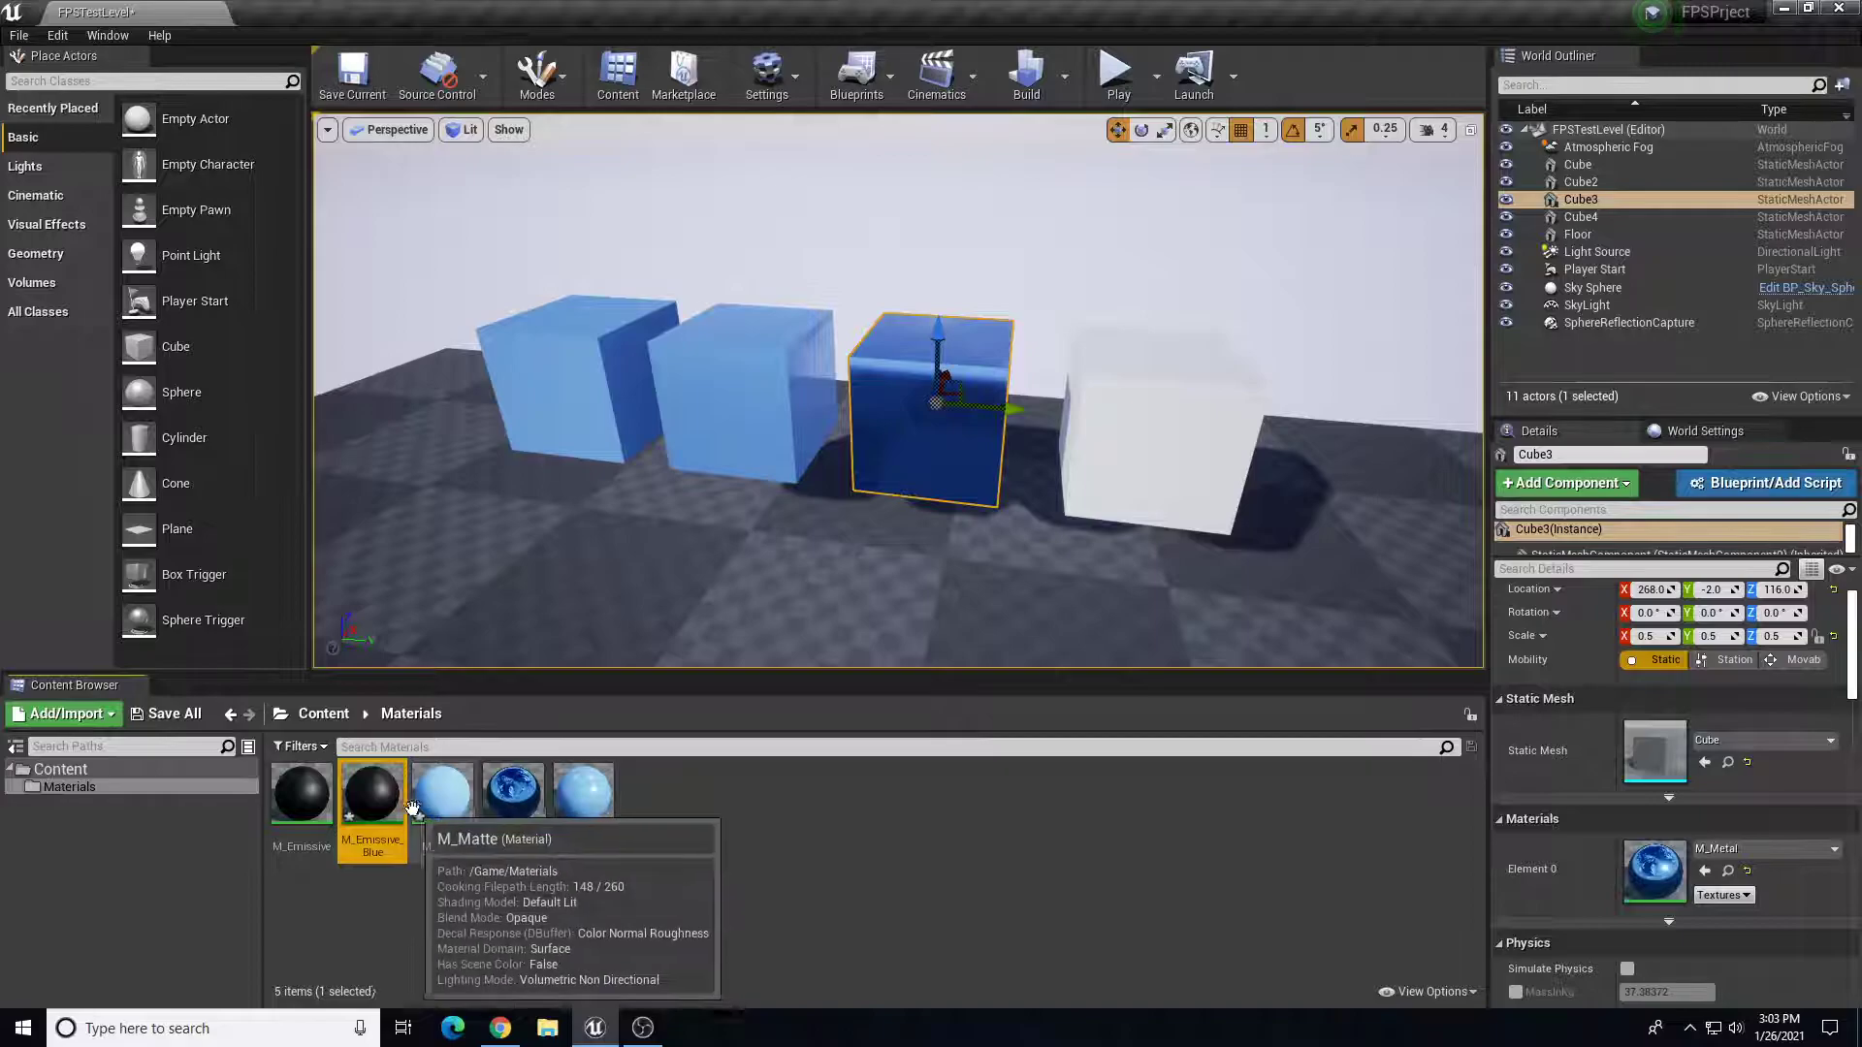
- Open the M_Emissive_Blue instance for editing and try switching its Emissive parameter override on and off
left_click(301, 795)
left_click(376, 911)
left_click(362, 851)
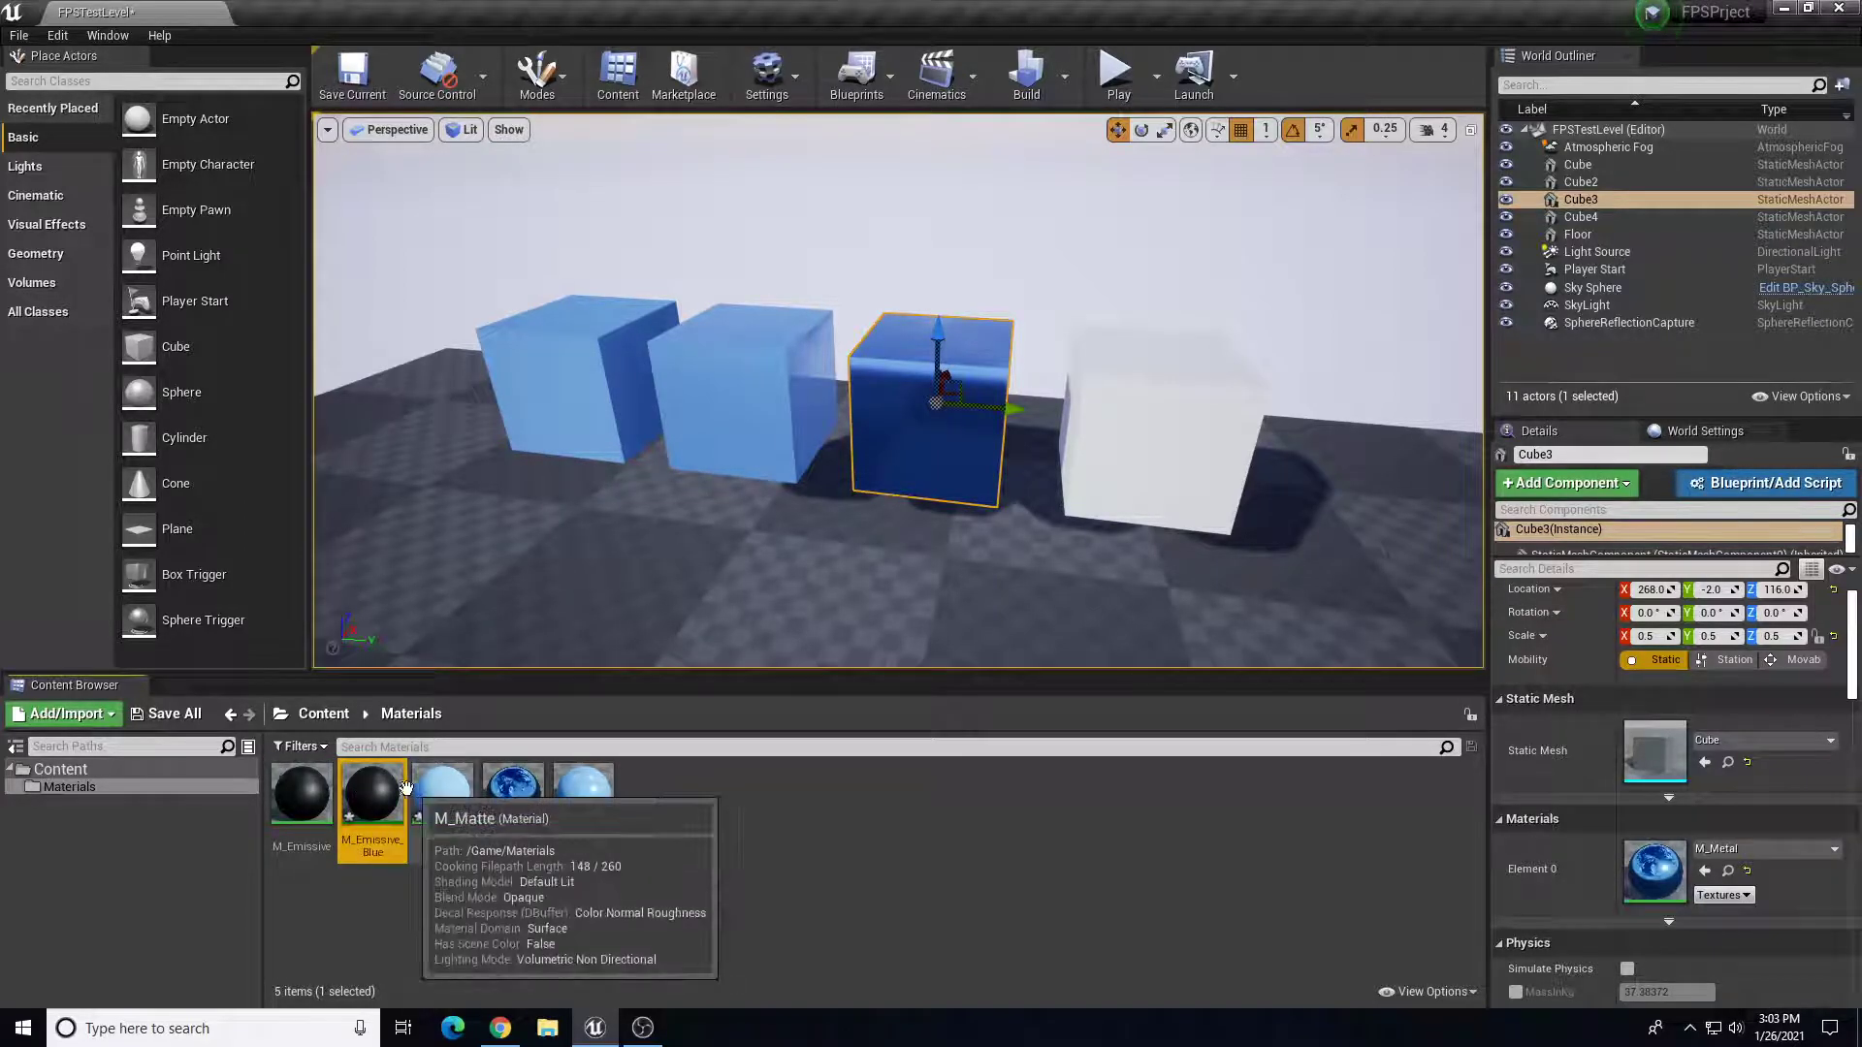
double_click(390, 791)
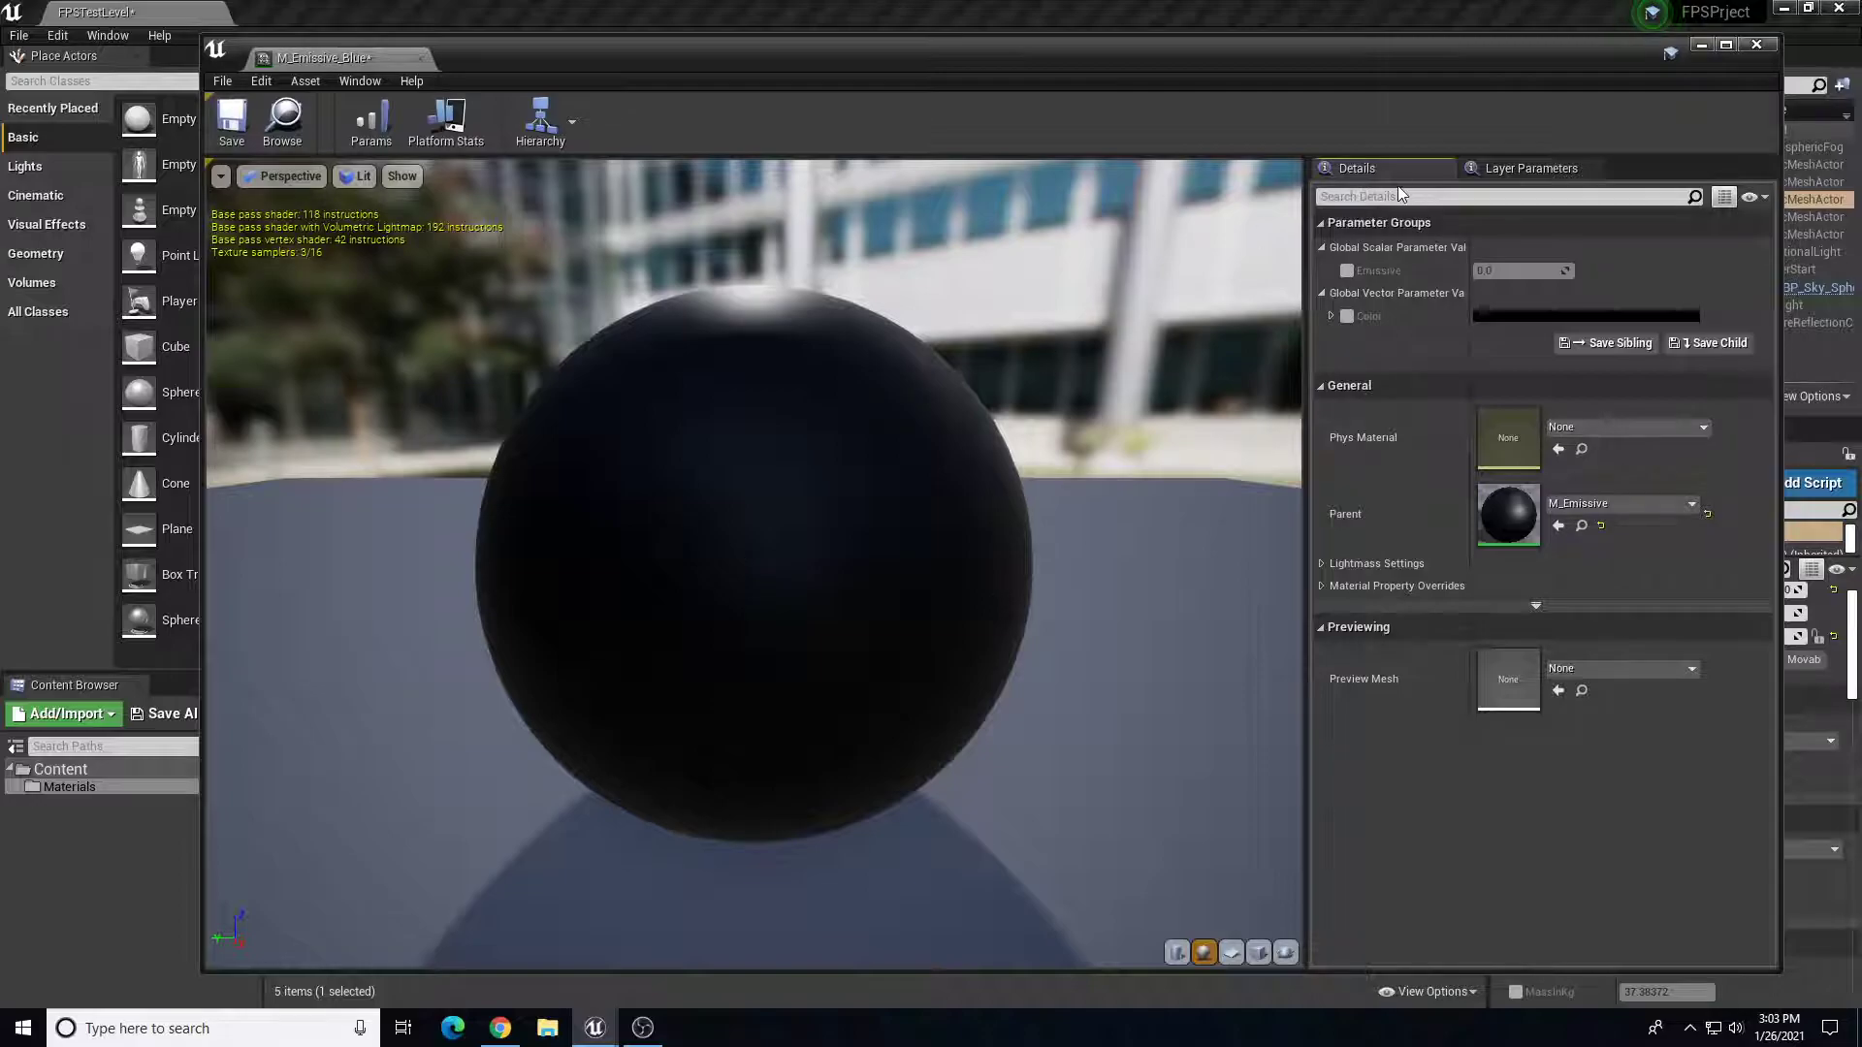
left_click(1347, 271)
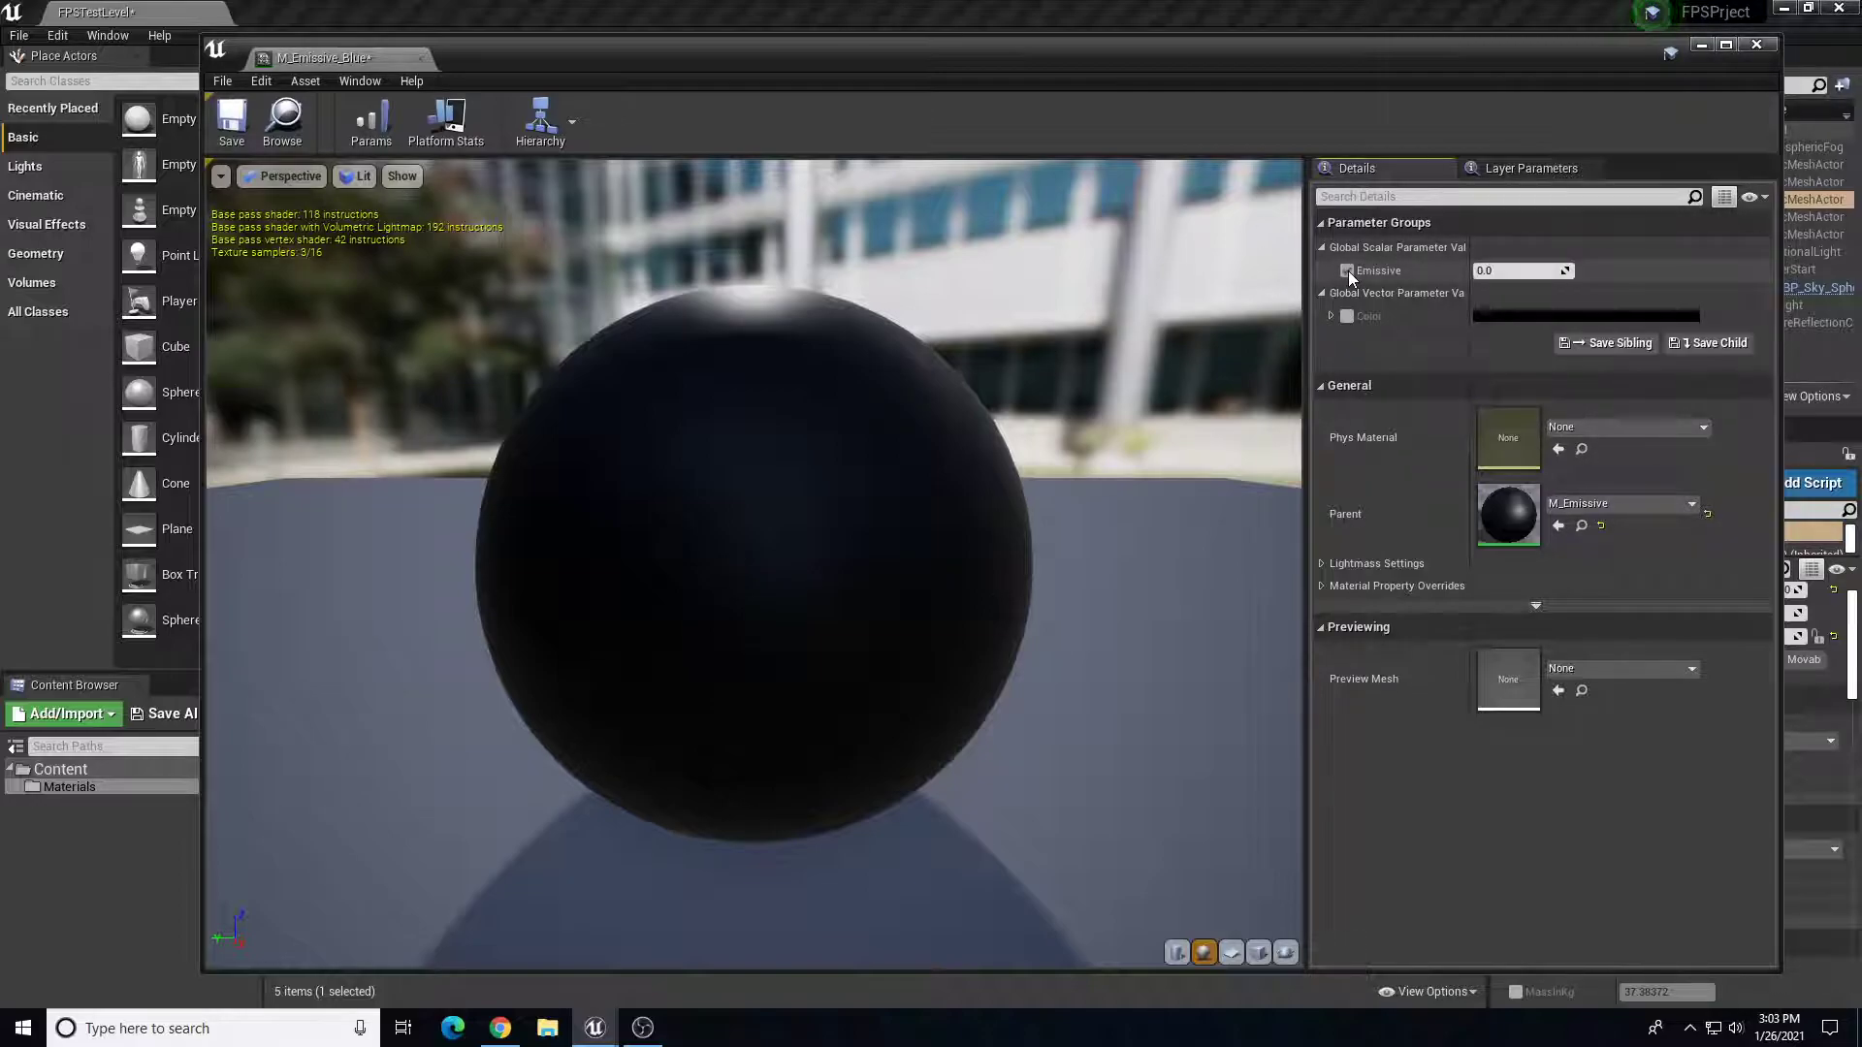
left_click(1347, 270)
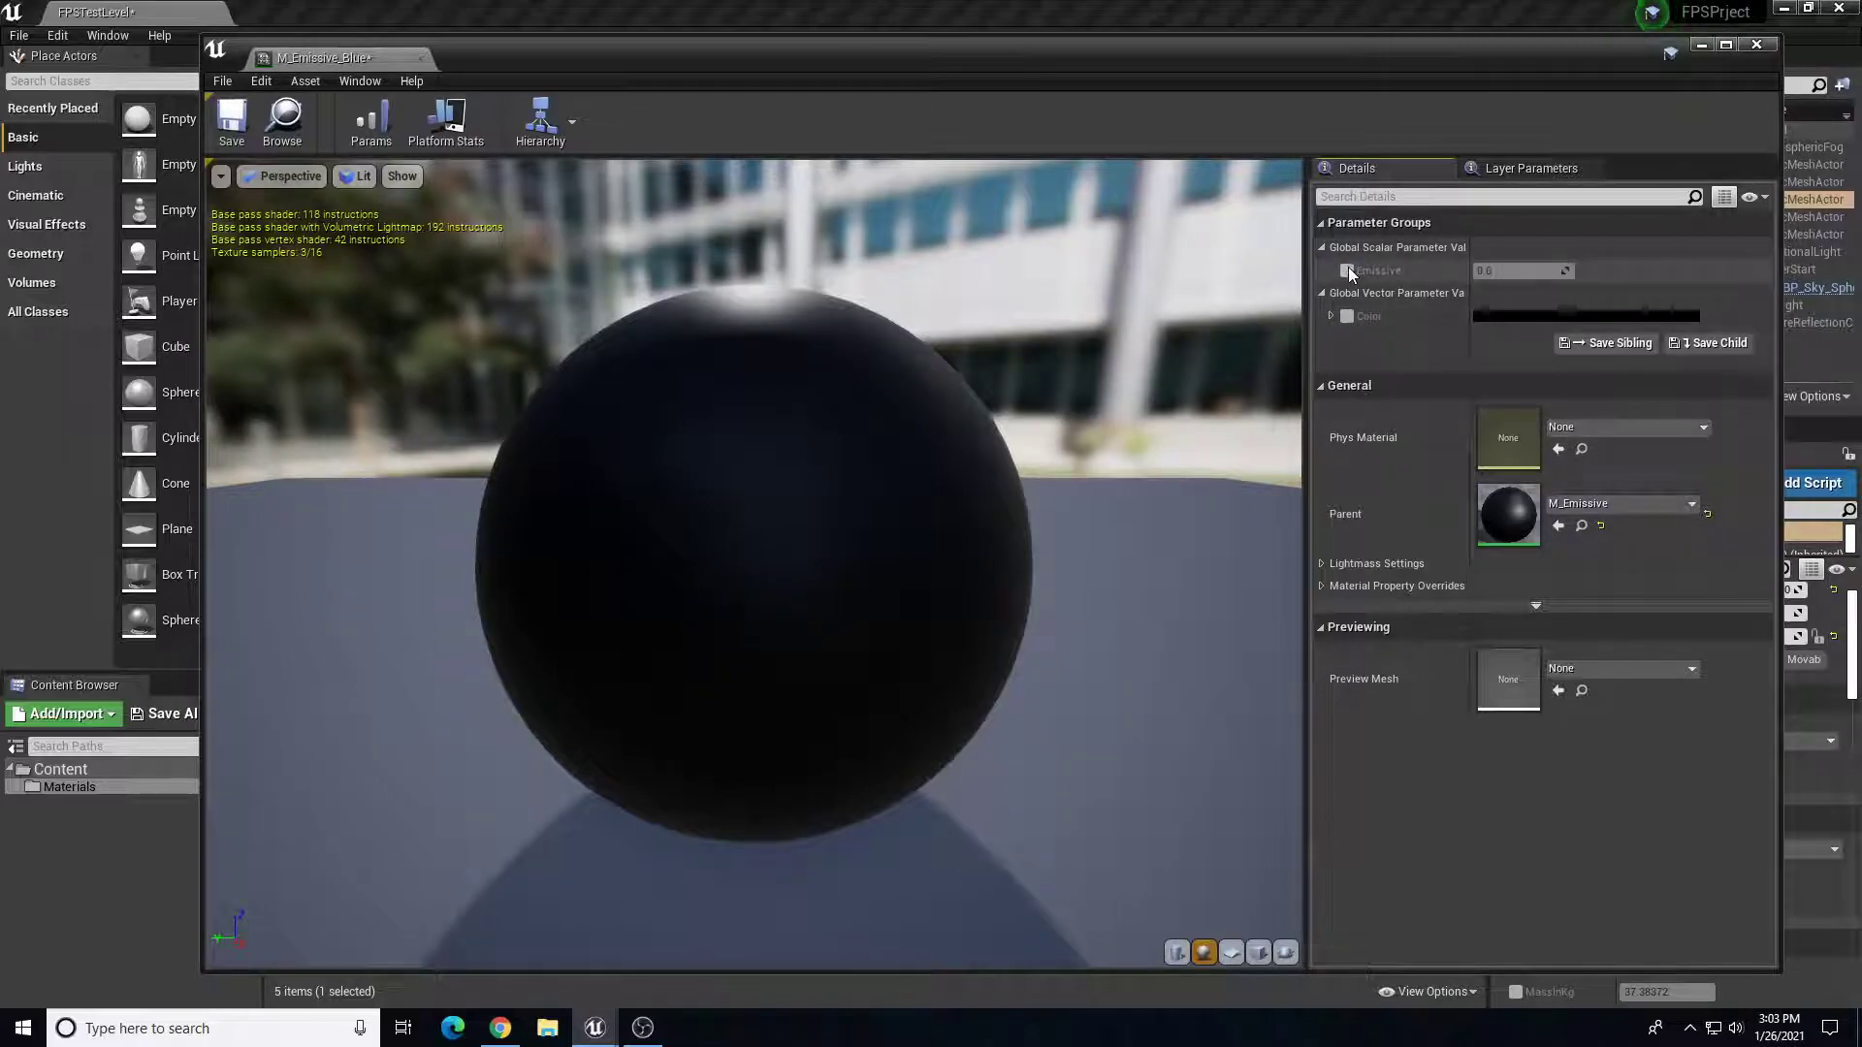
- Enable the Emissive and Color overrides on M_Emissive_Blue and set its color to blue, hex sRGB 5C7FF6FF
left_click(1347, 270)
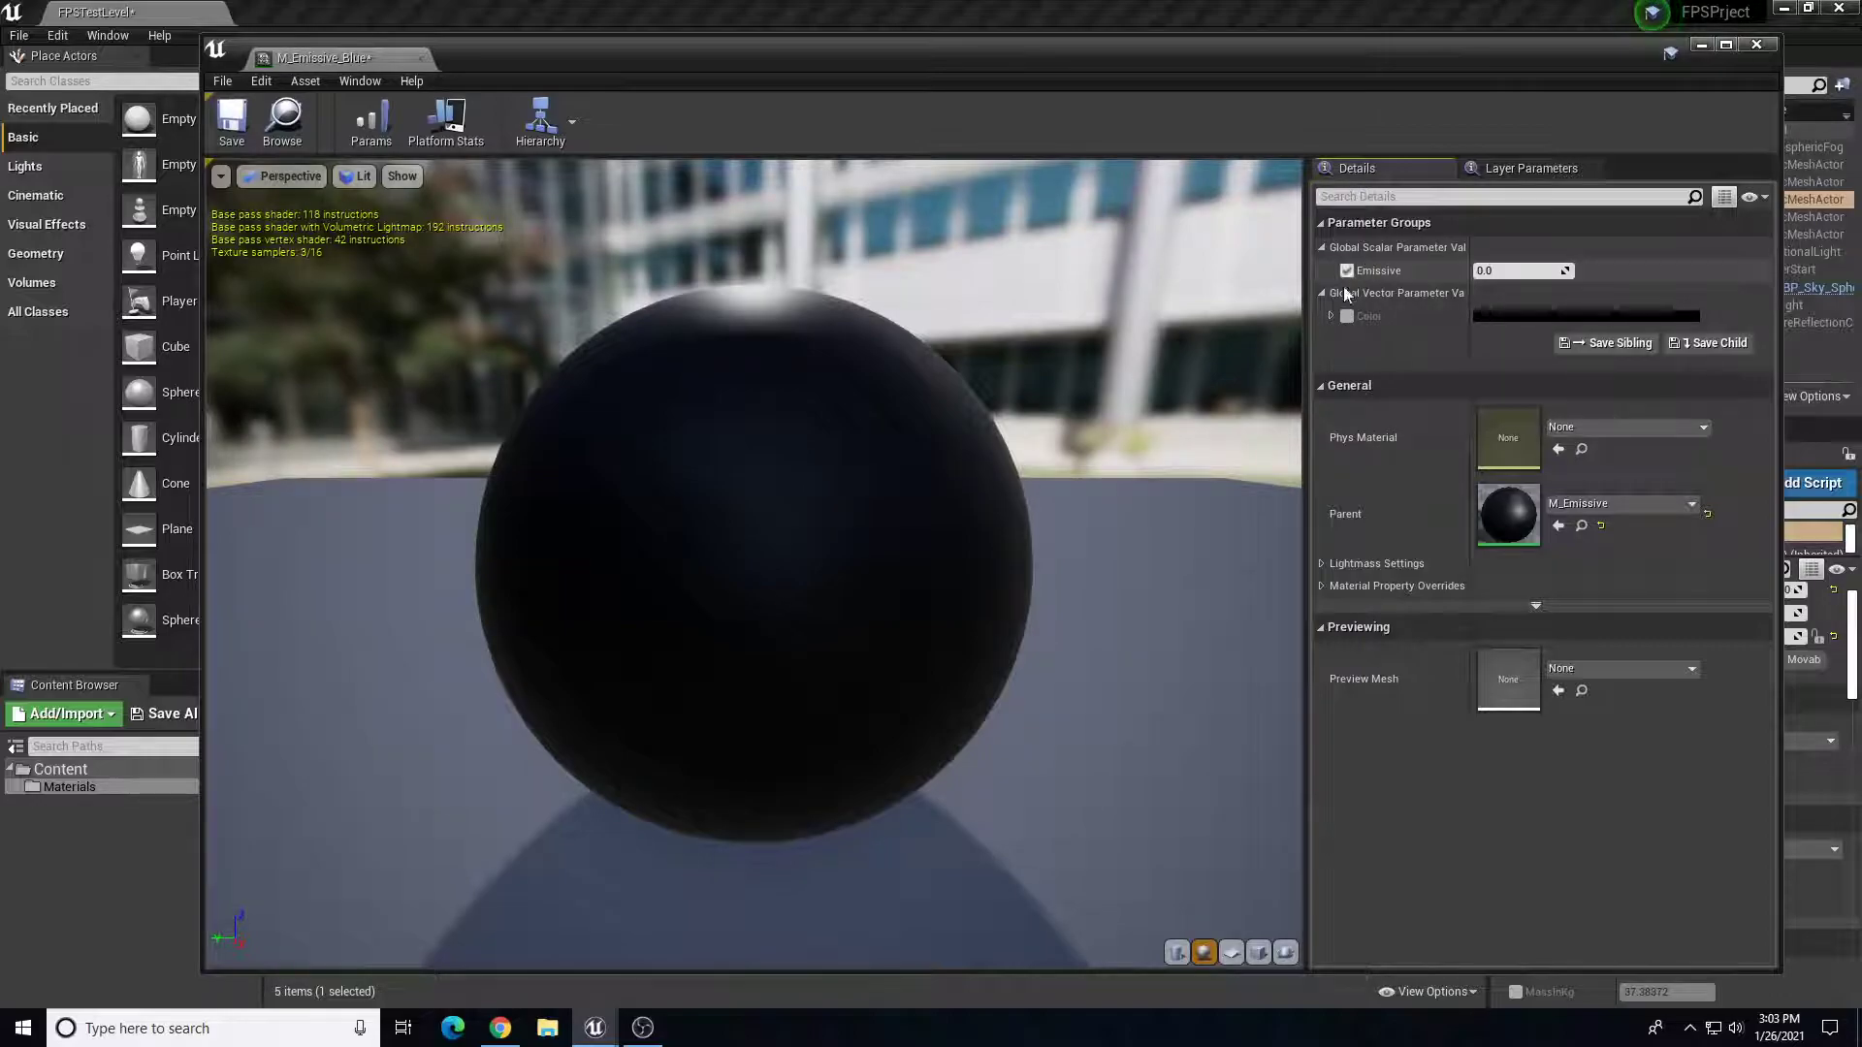
left_click(1346, 317)
left_click(1533, 317)
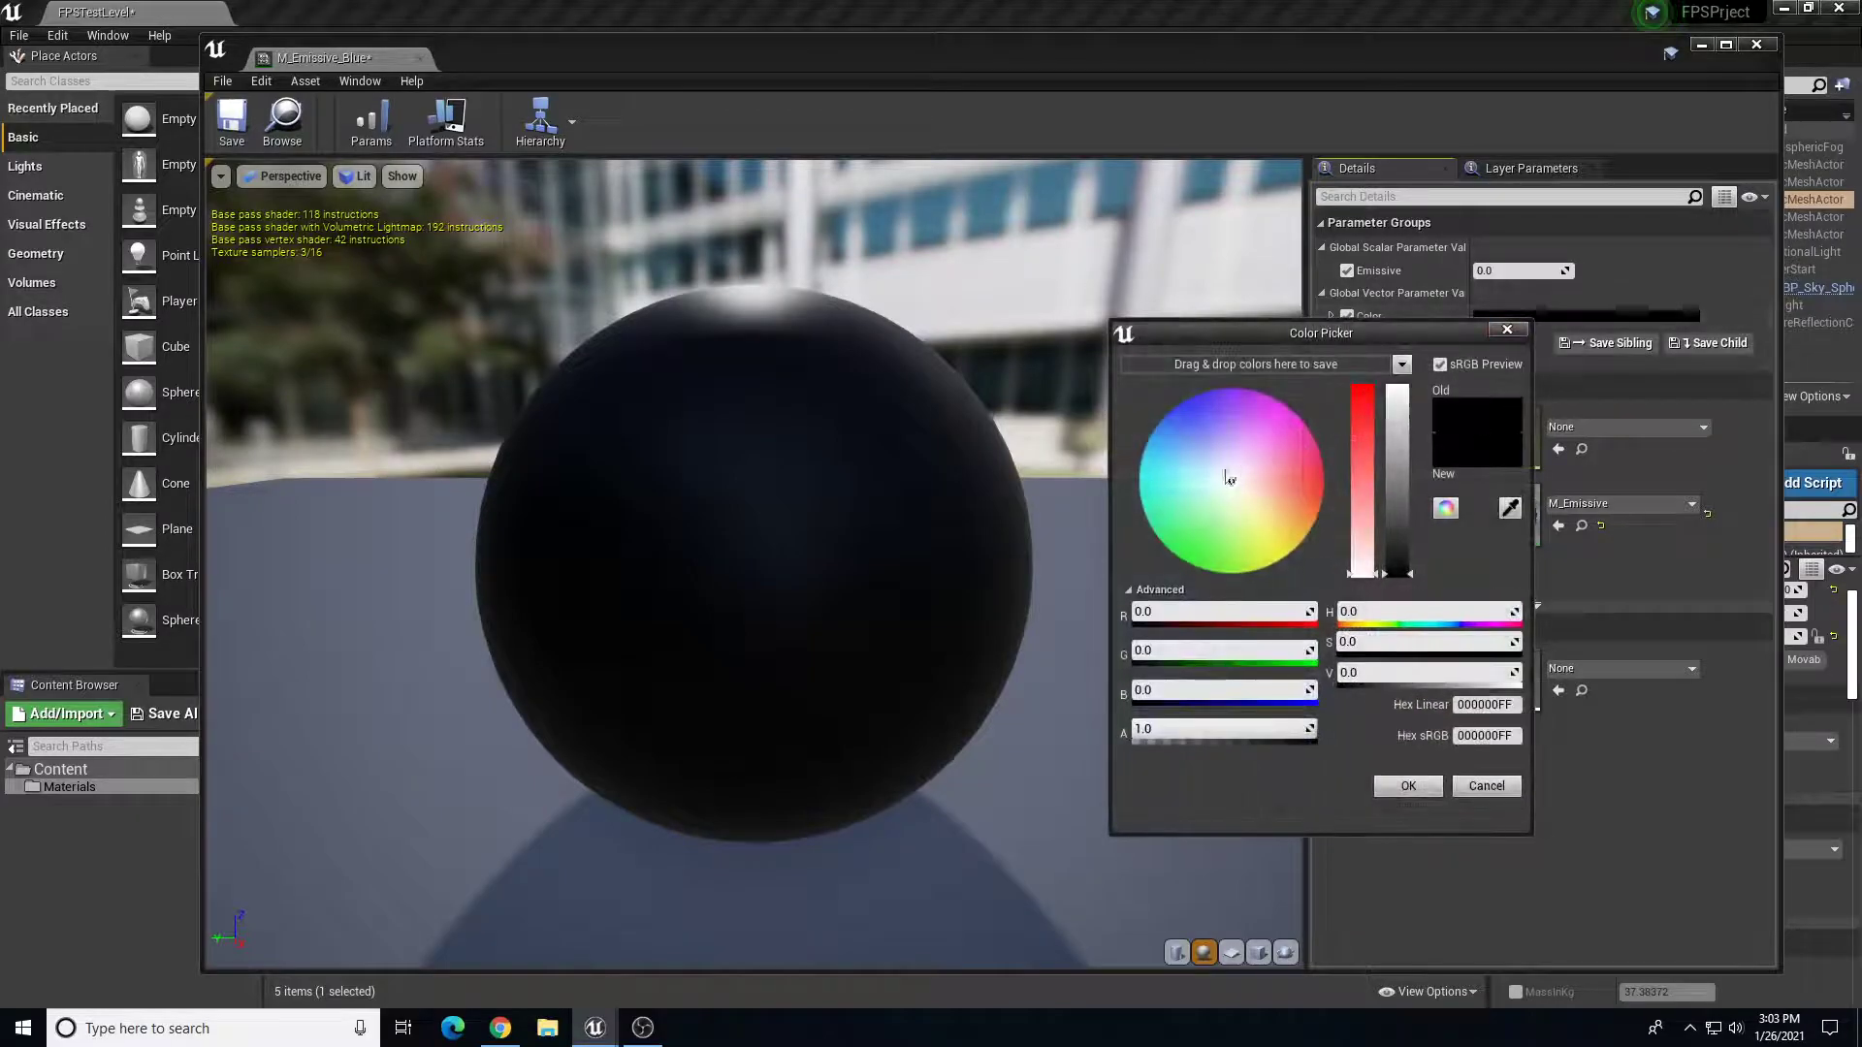
left_click_drag(1234, 481, 1192, 415)
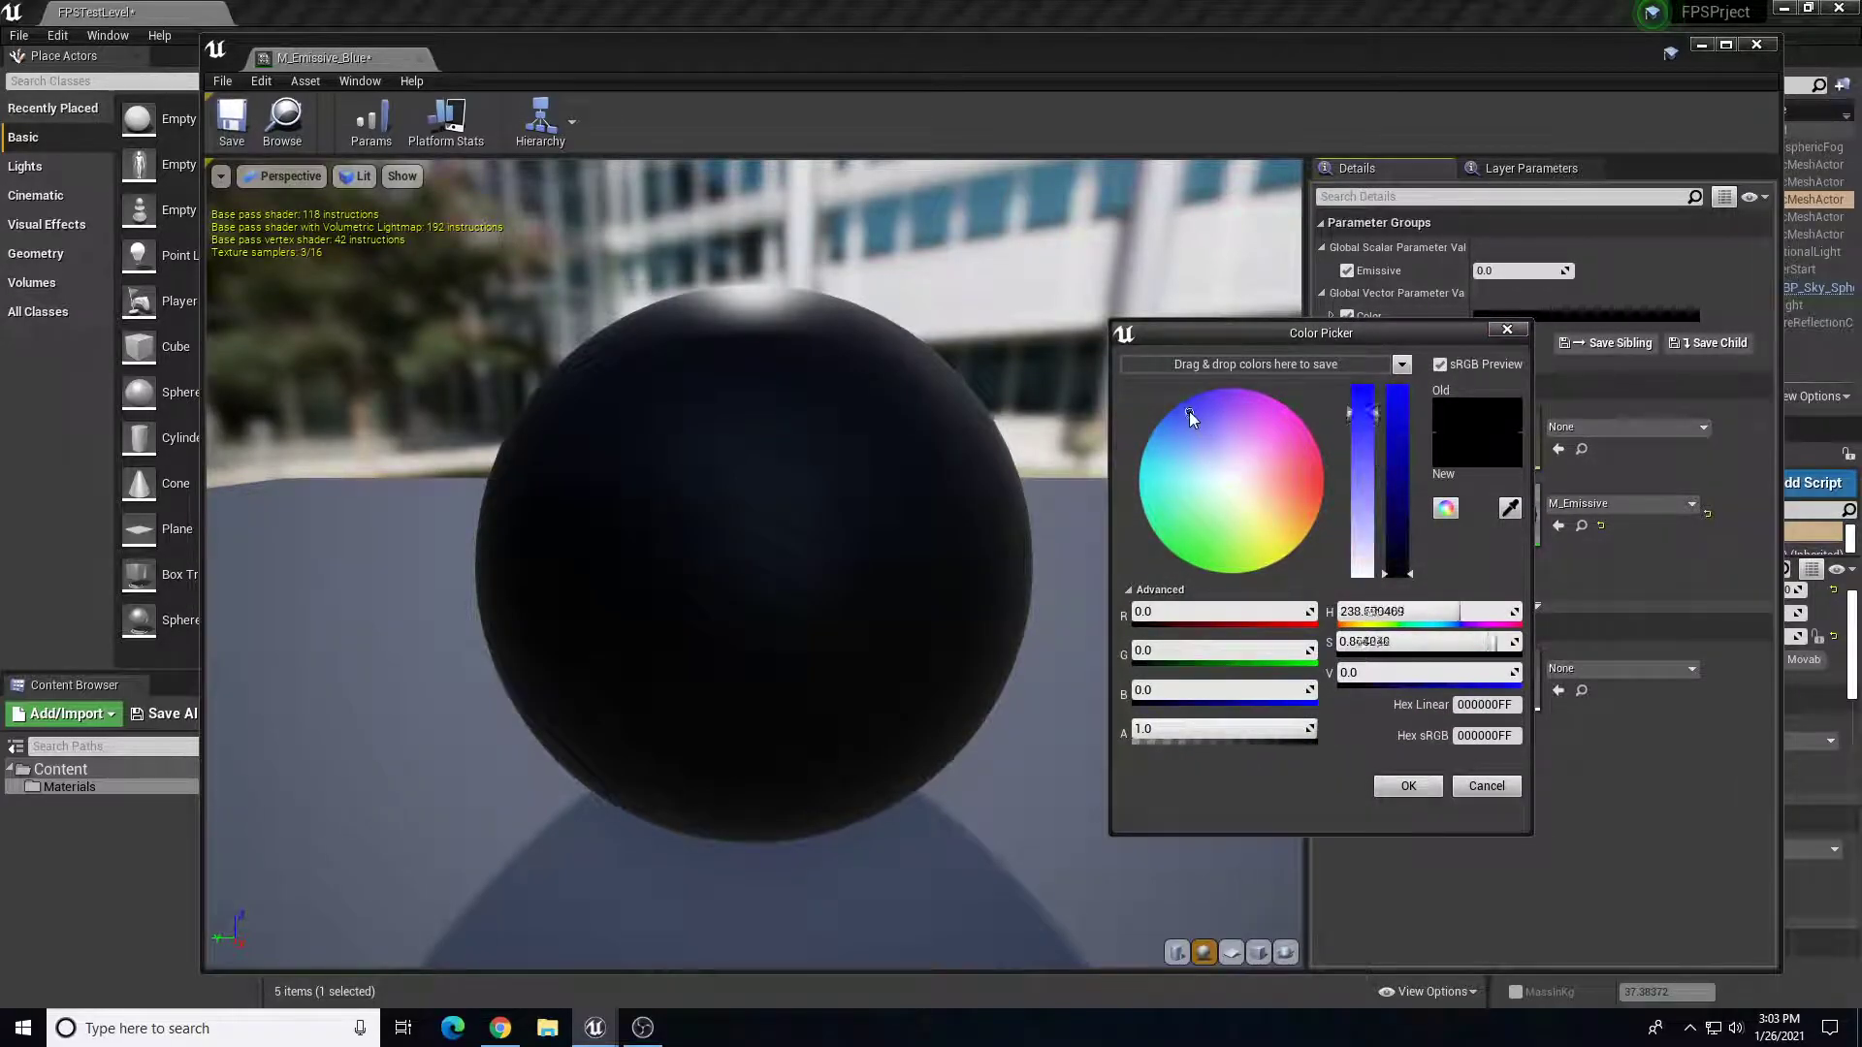
left_click(1407, 403)
left_click(1183, 415)
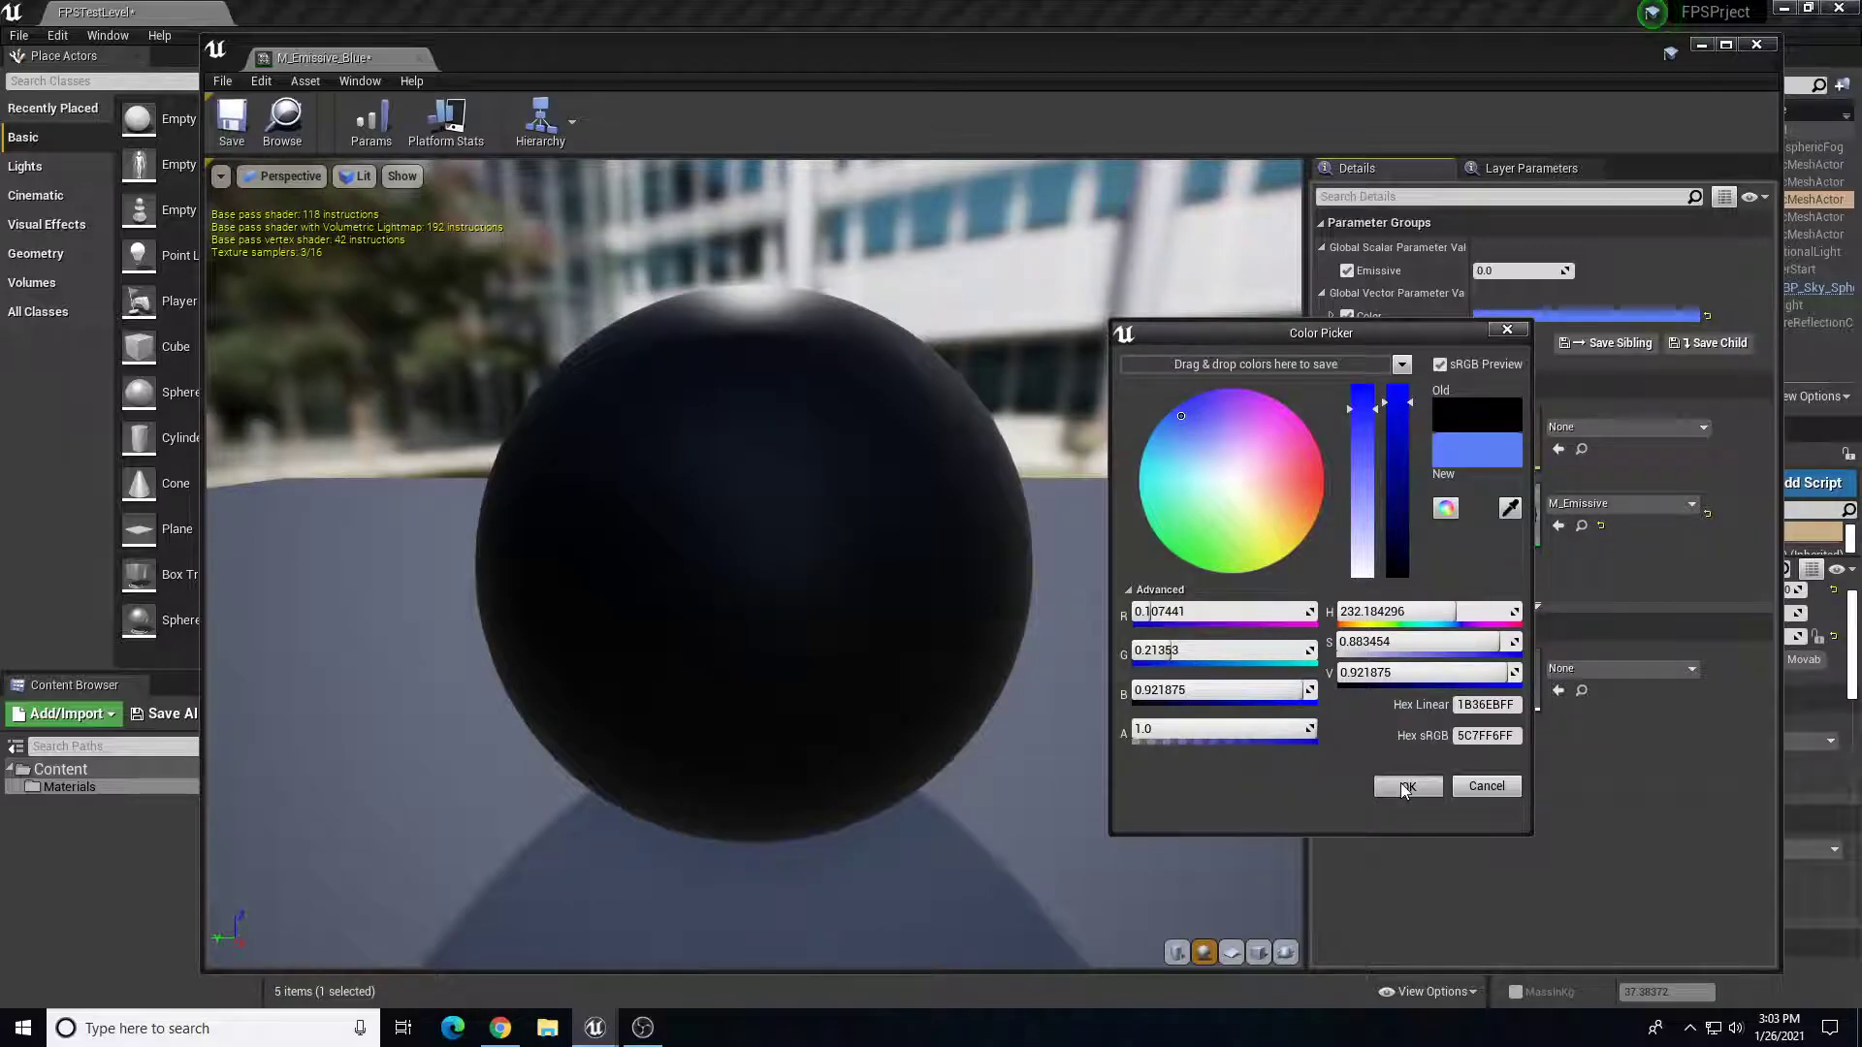
left_click(1408, 785)
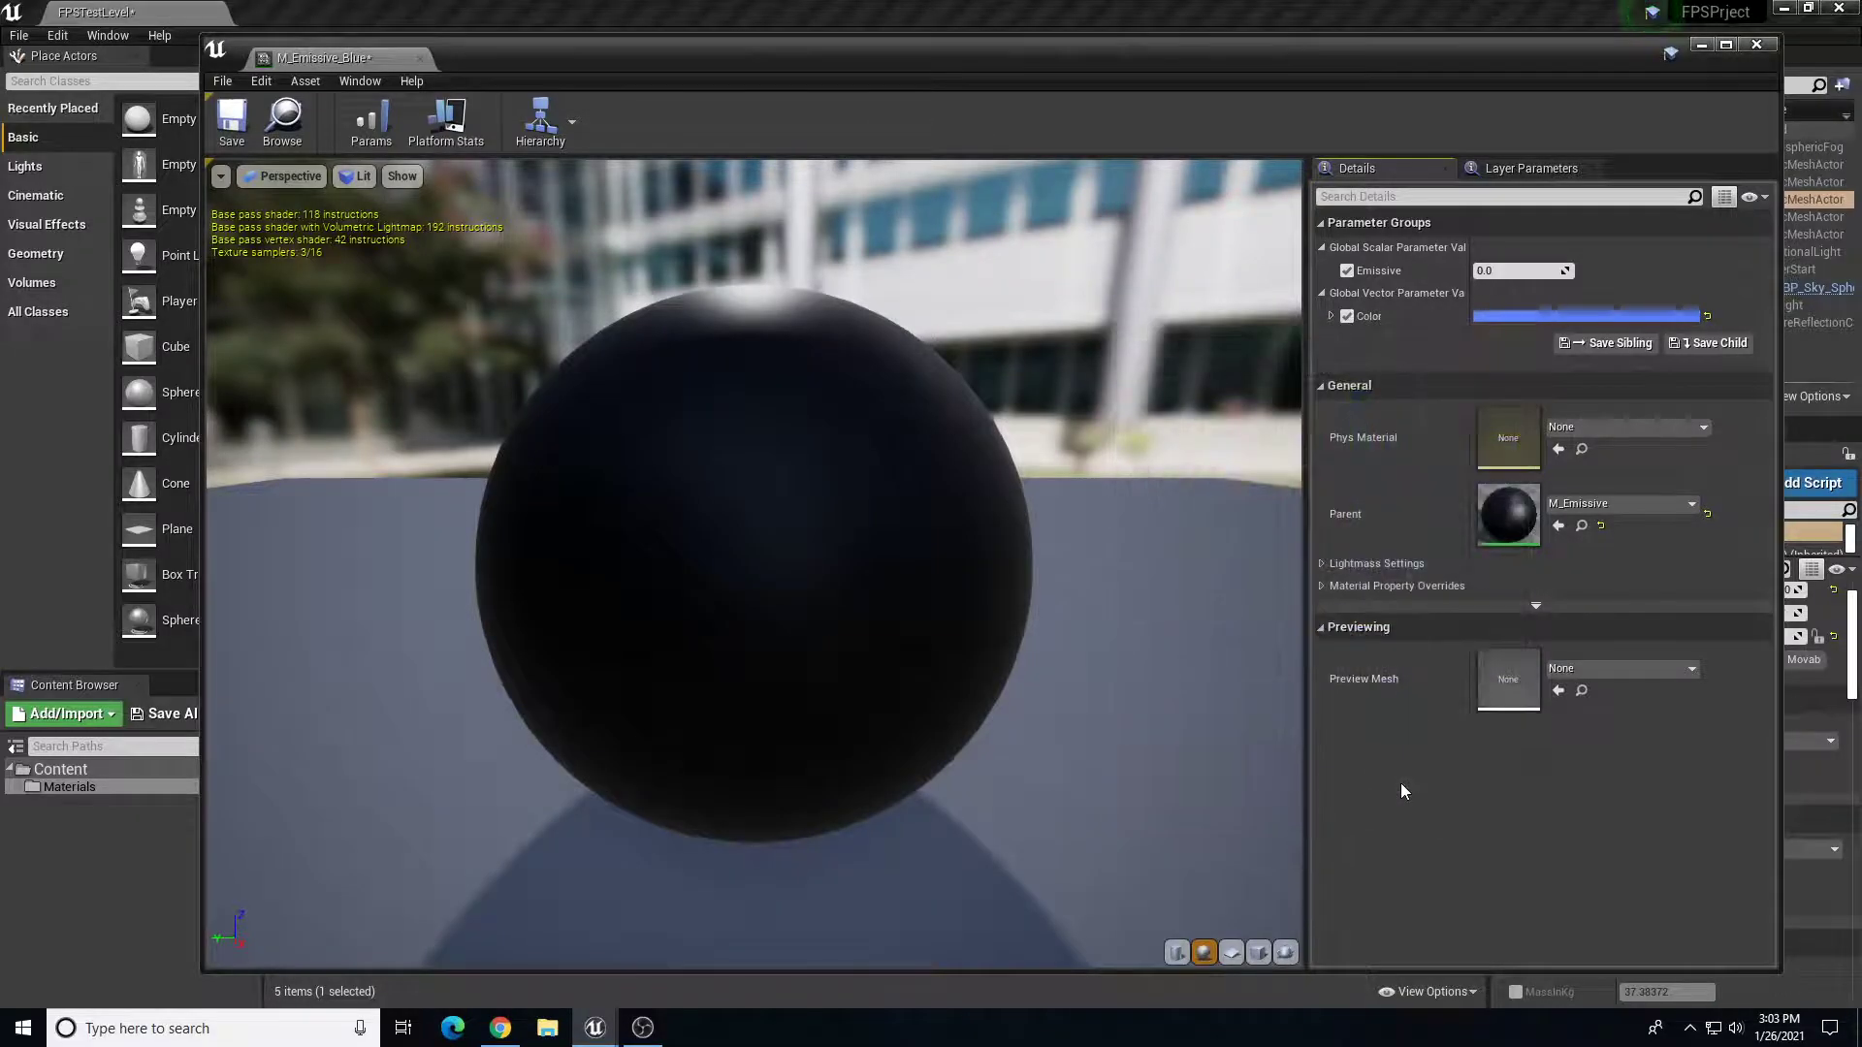
- Set the Emissive parameter of M_Emissive_Blue to 50 and check the glow on the preview sphere
left_click(1501, 272)
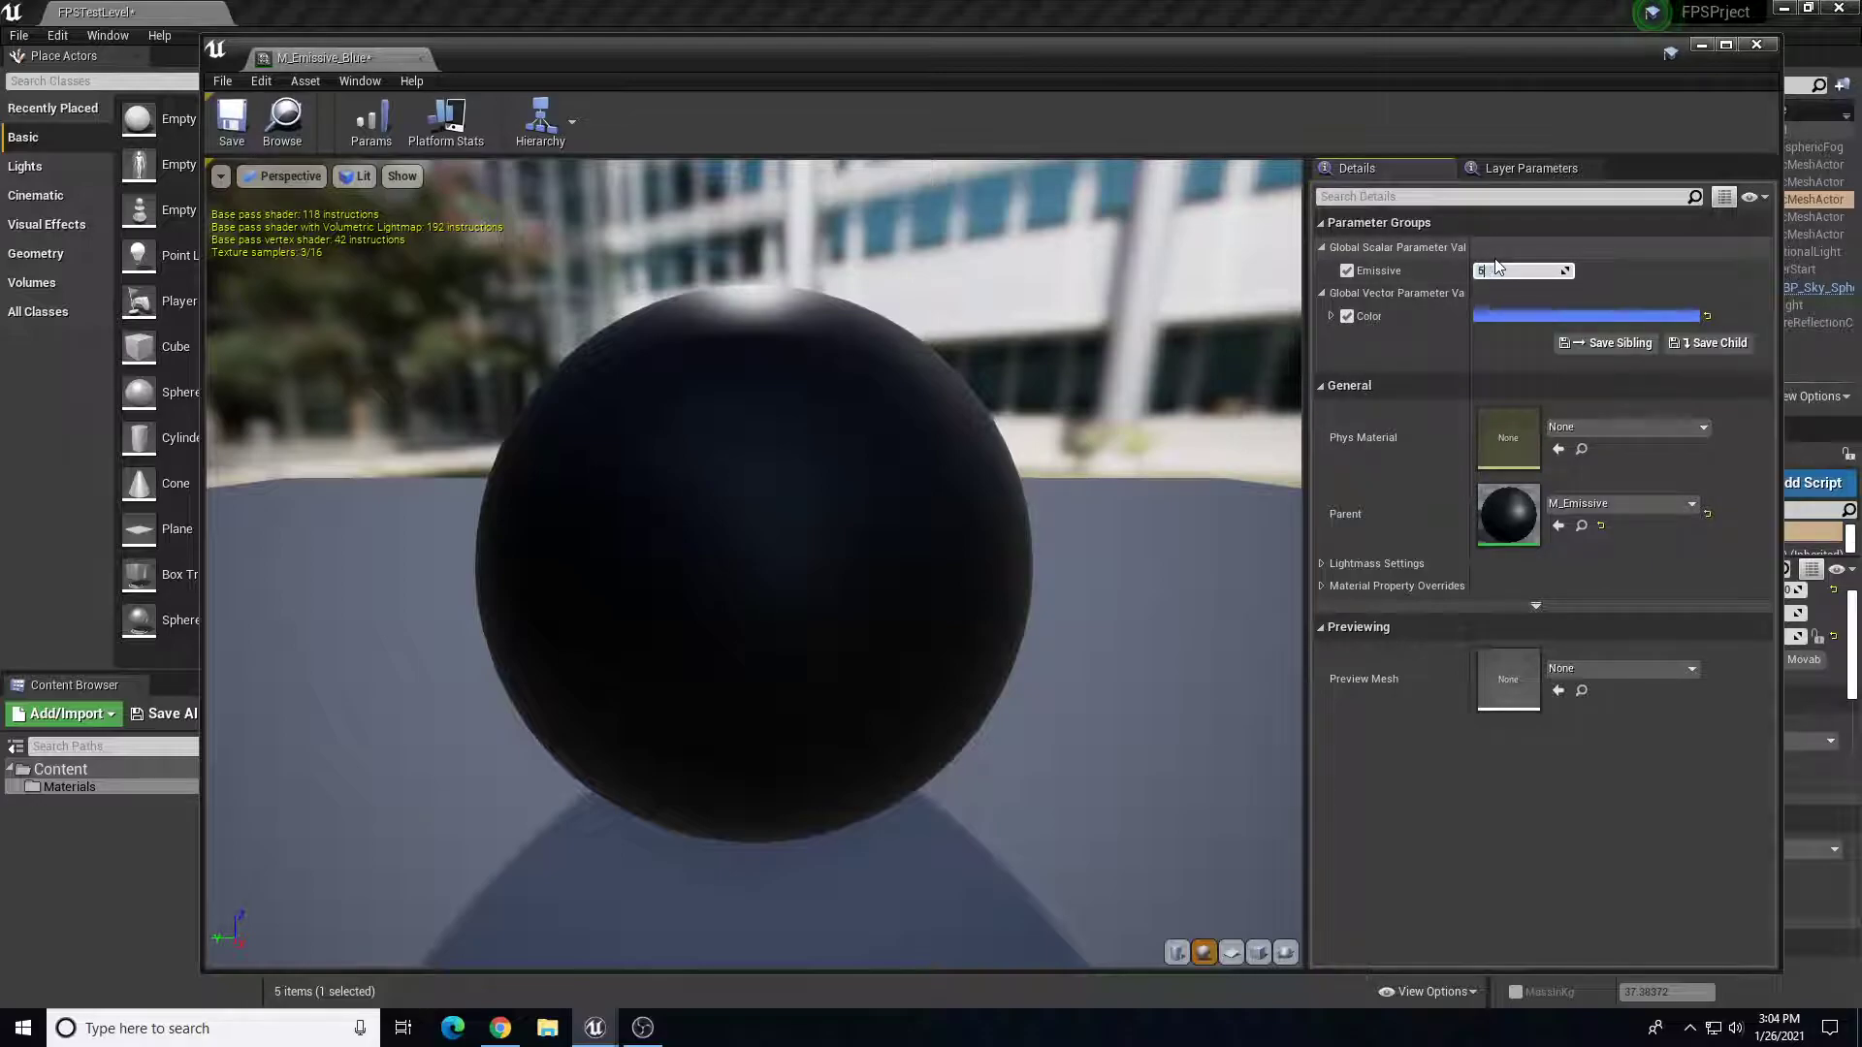
type("50")
key("Return")
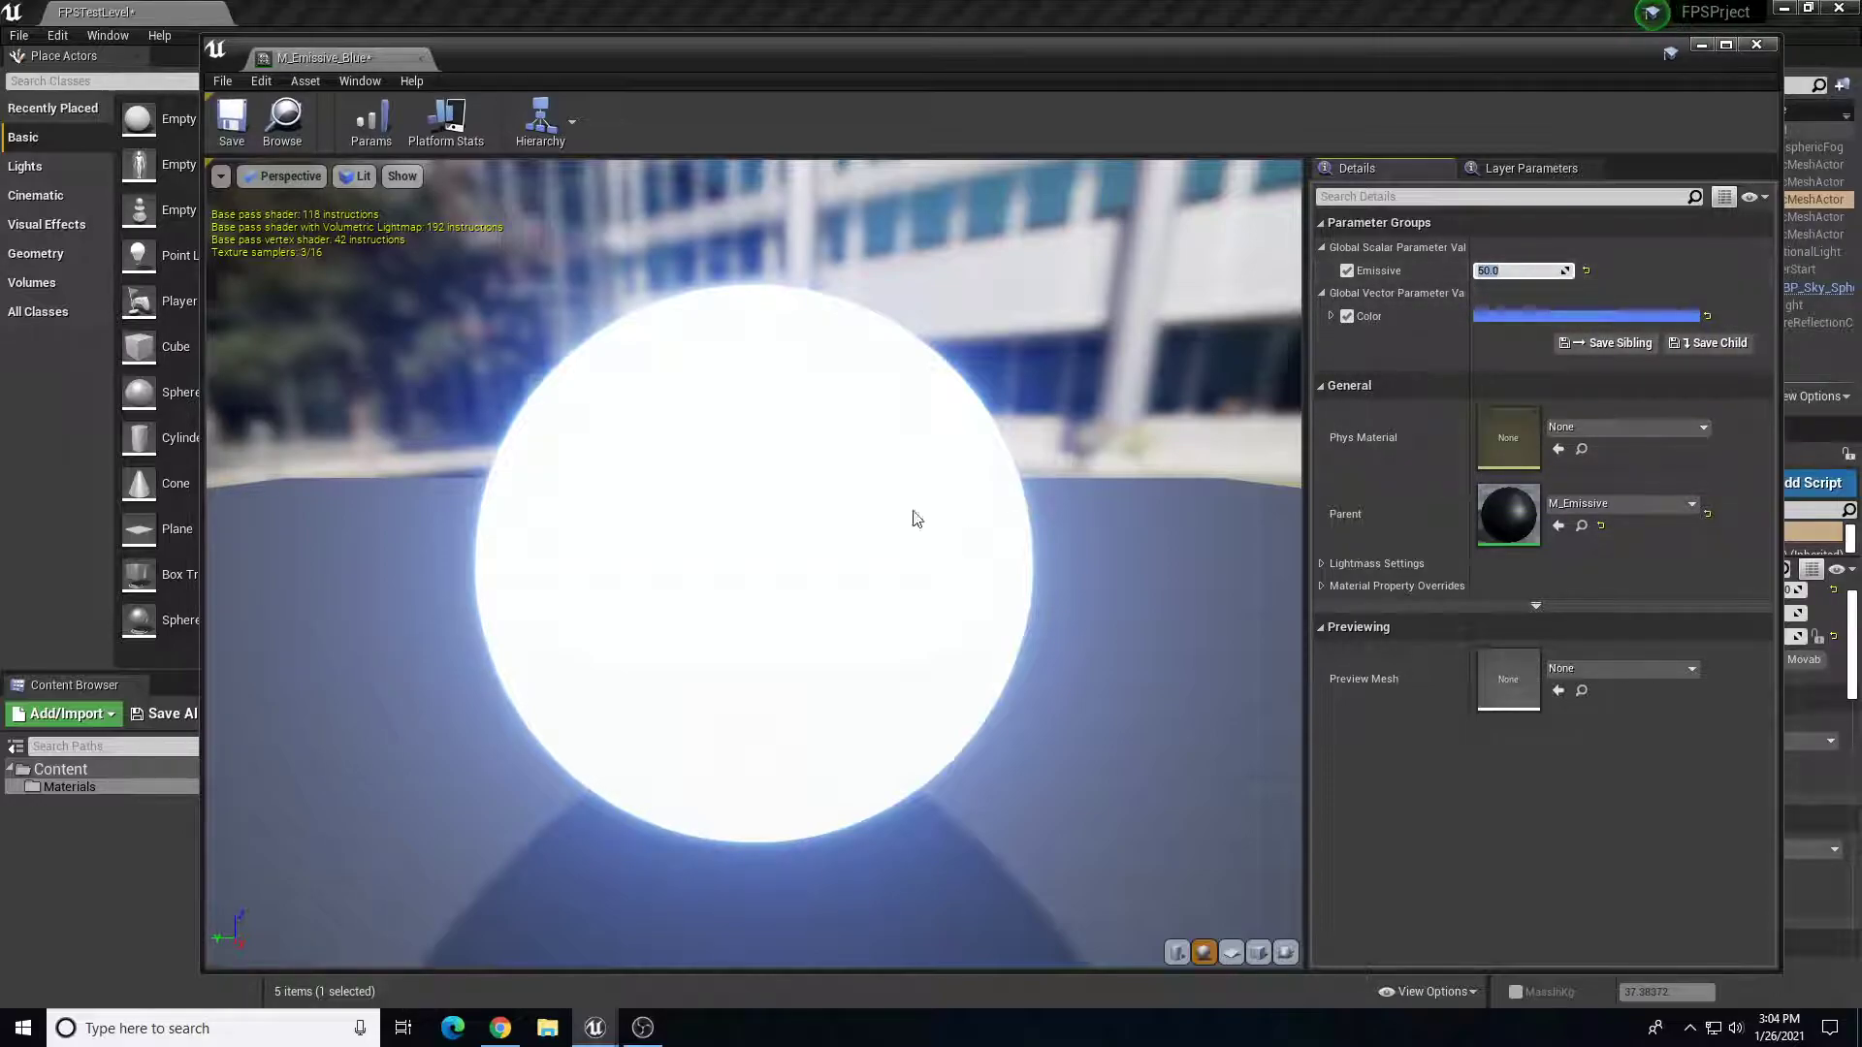
scroll(880, 518, "down", 5)
scroll(869, 570, "down", 3)
scroll(882, 599, "up", 8)
scroll(910, 839, "down", 4)
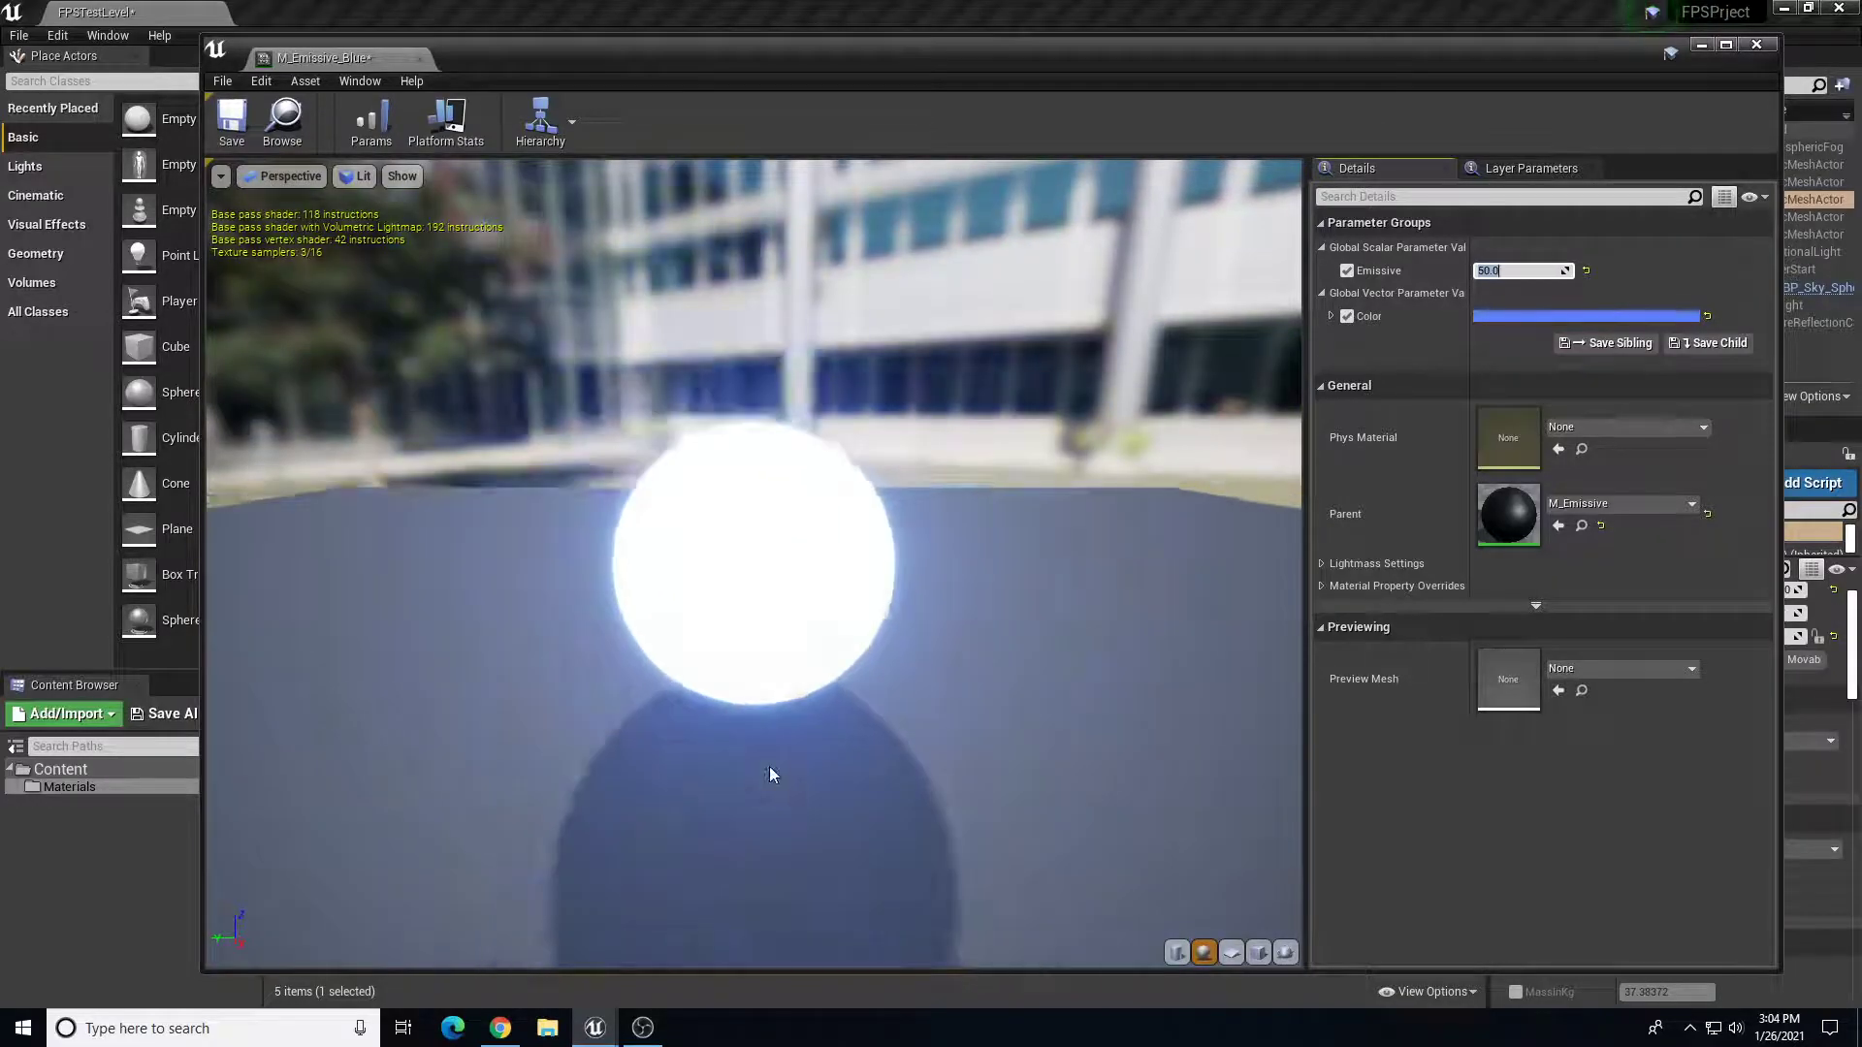
scroll(770, 773, "up", 2)
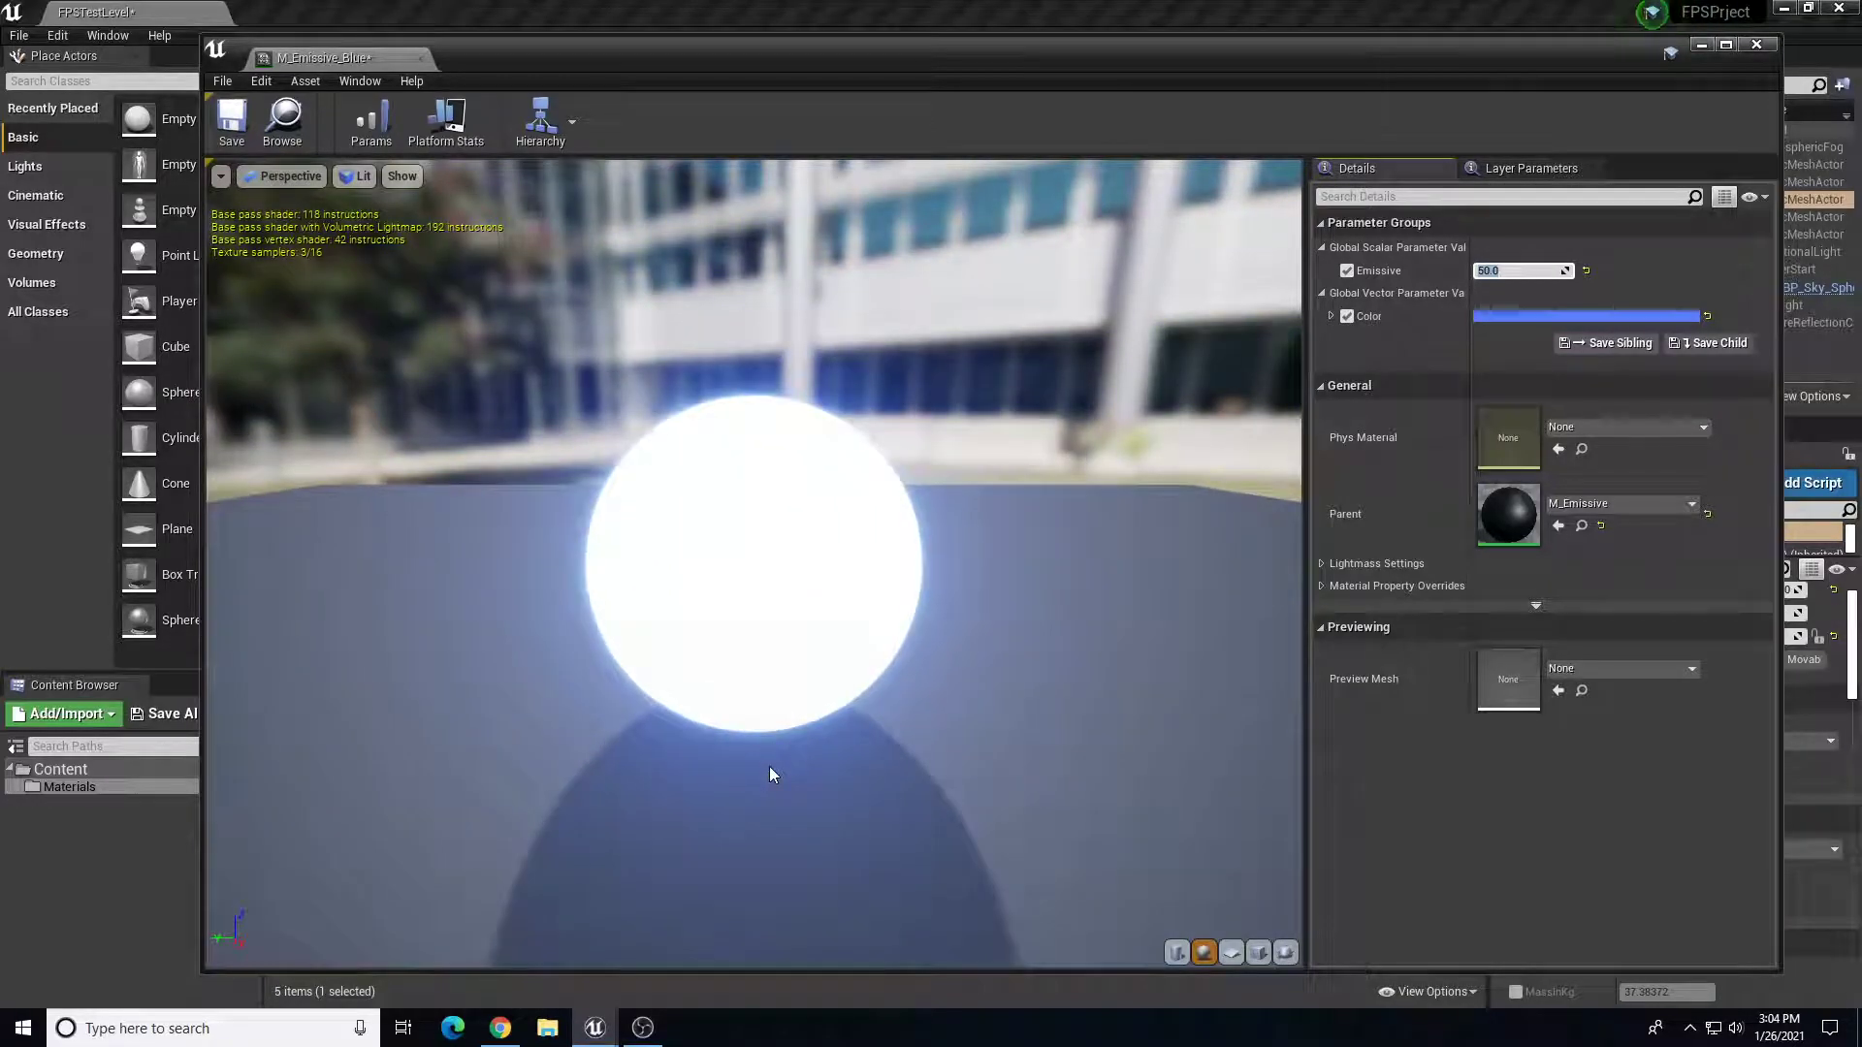
- Shift the M_Emissive_Blue color to a lighter blue, hex sRGB 6D9BF6FF, and close the instance editor
left_click(1522, 316)
mouse_move(1245, 448)
left_mouse_down()
mouse_move(1274, 485)
mouse_move(1198, 472)
mouse_move(1169, 511)
mouse_move(1174, 430)
left_mouse_up()
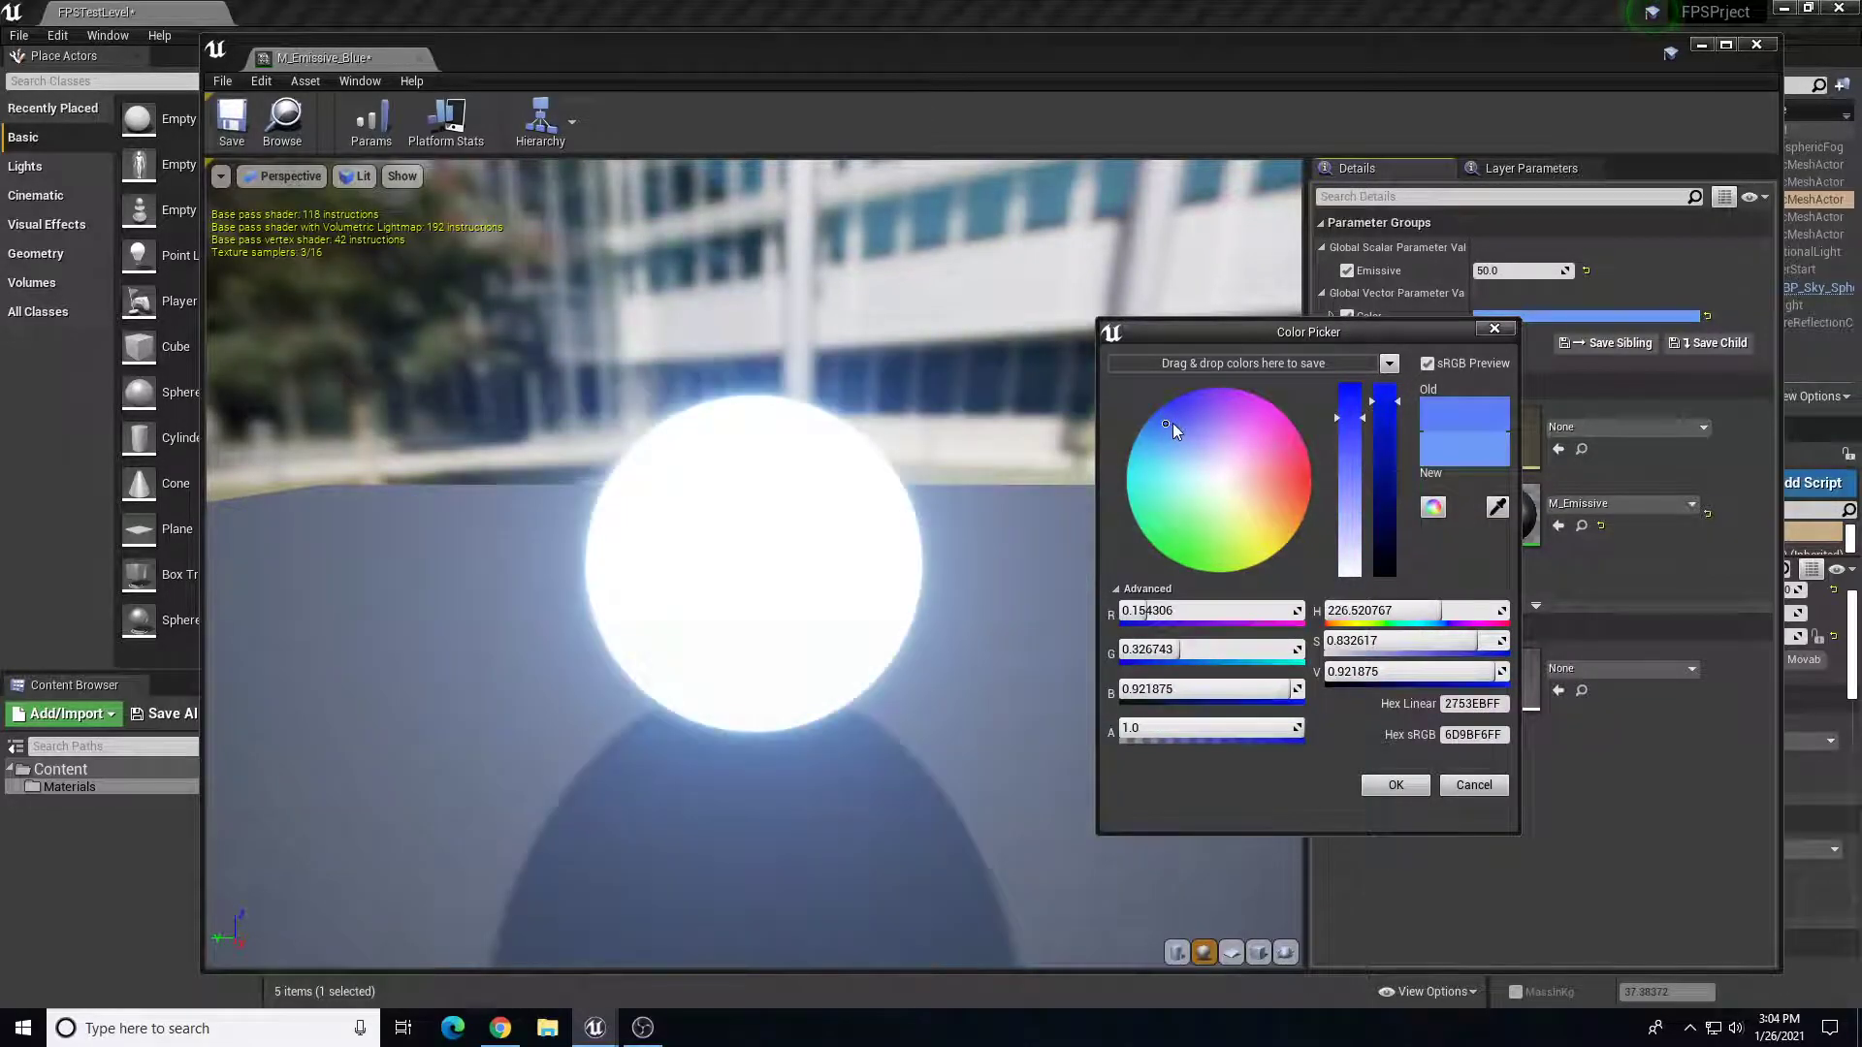
left_click(1387, 784)
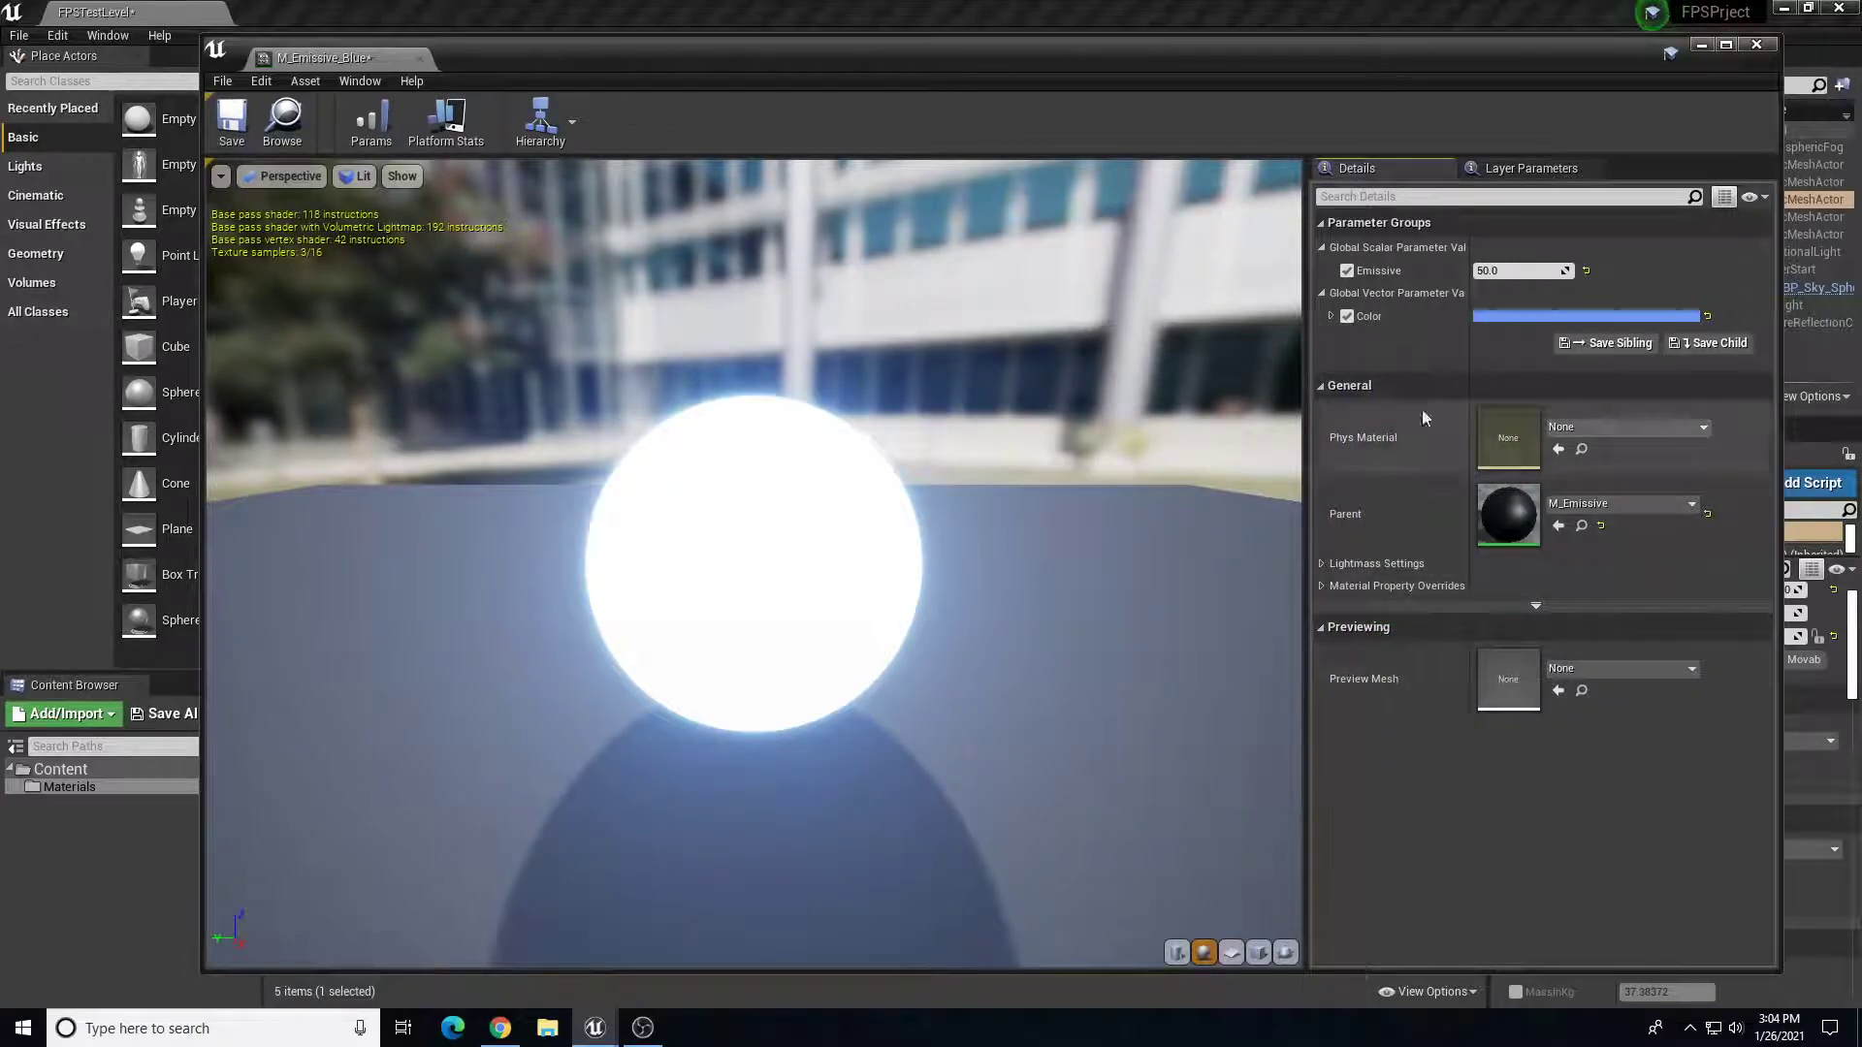
left_click(1756, 44)
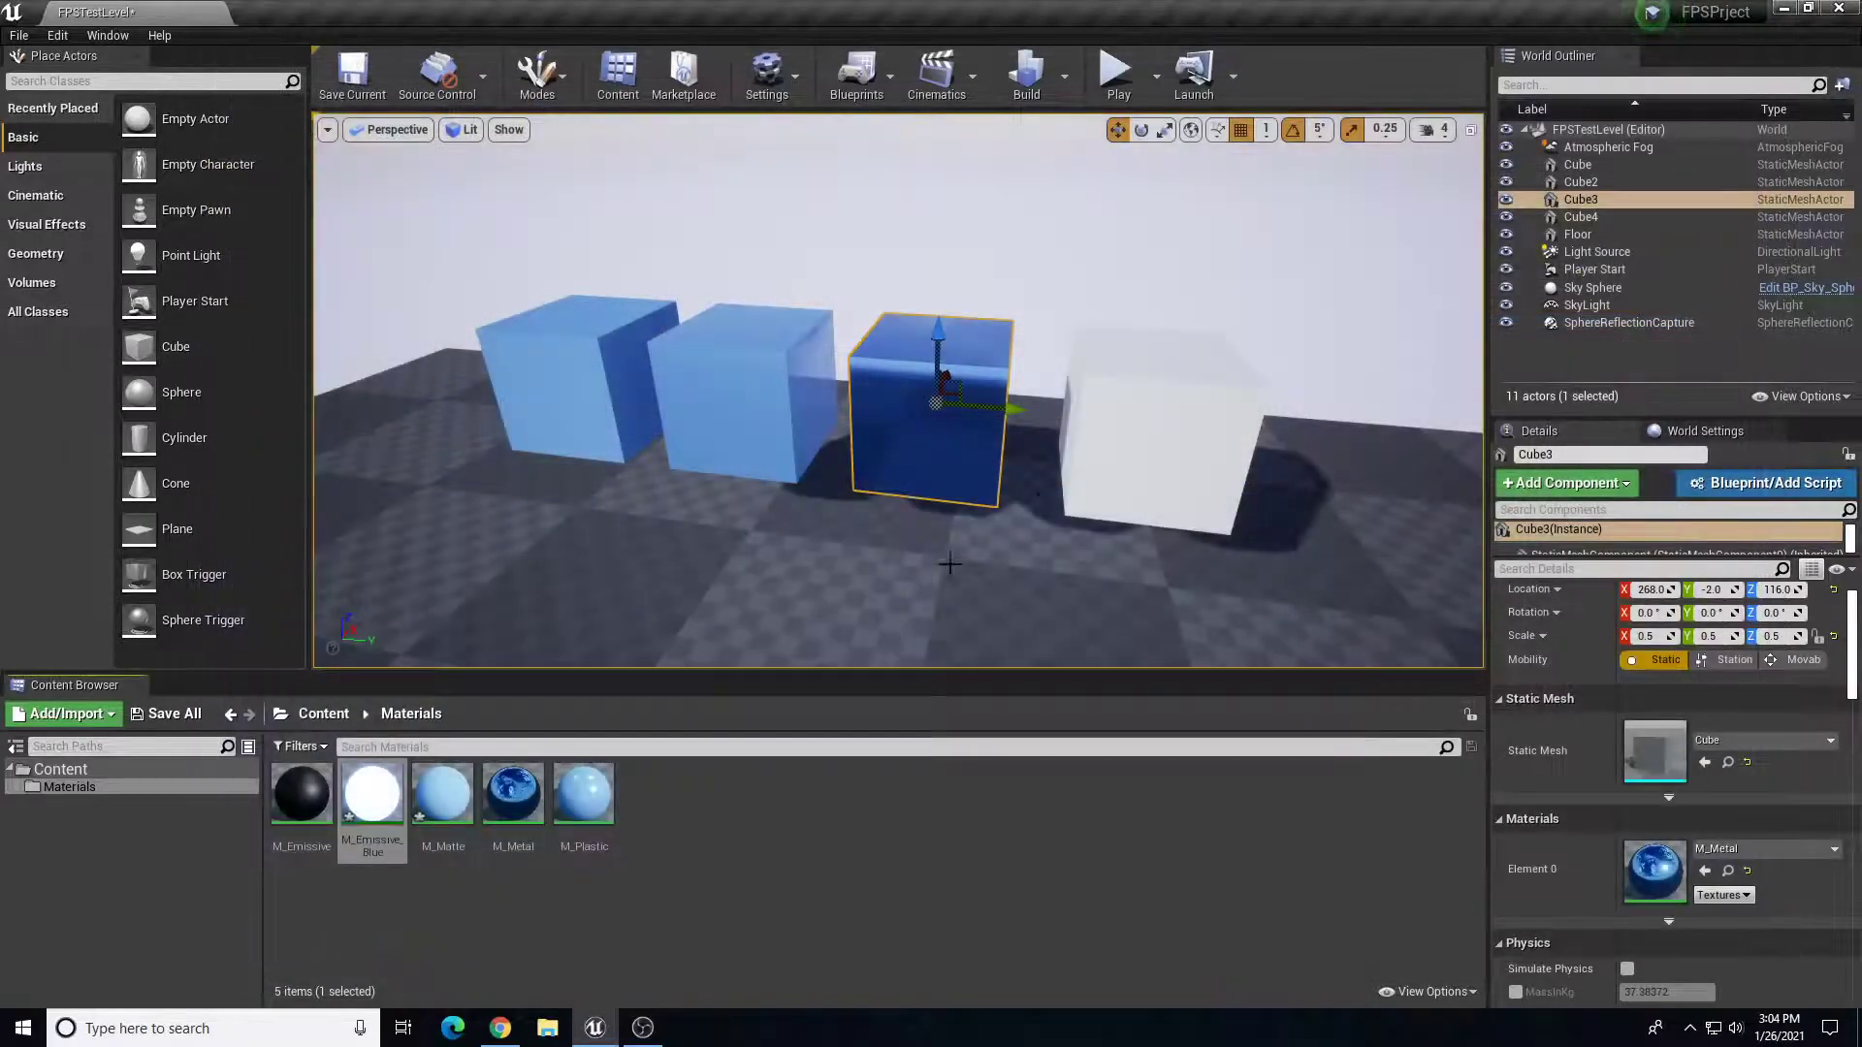
- Apply M_Emissive_Blue to the white cube Cube4 at the end of the row
left_click(1144, 432)
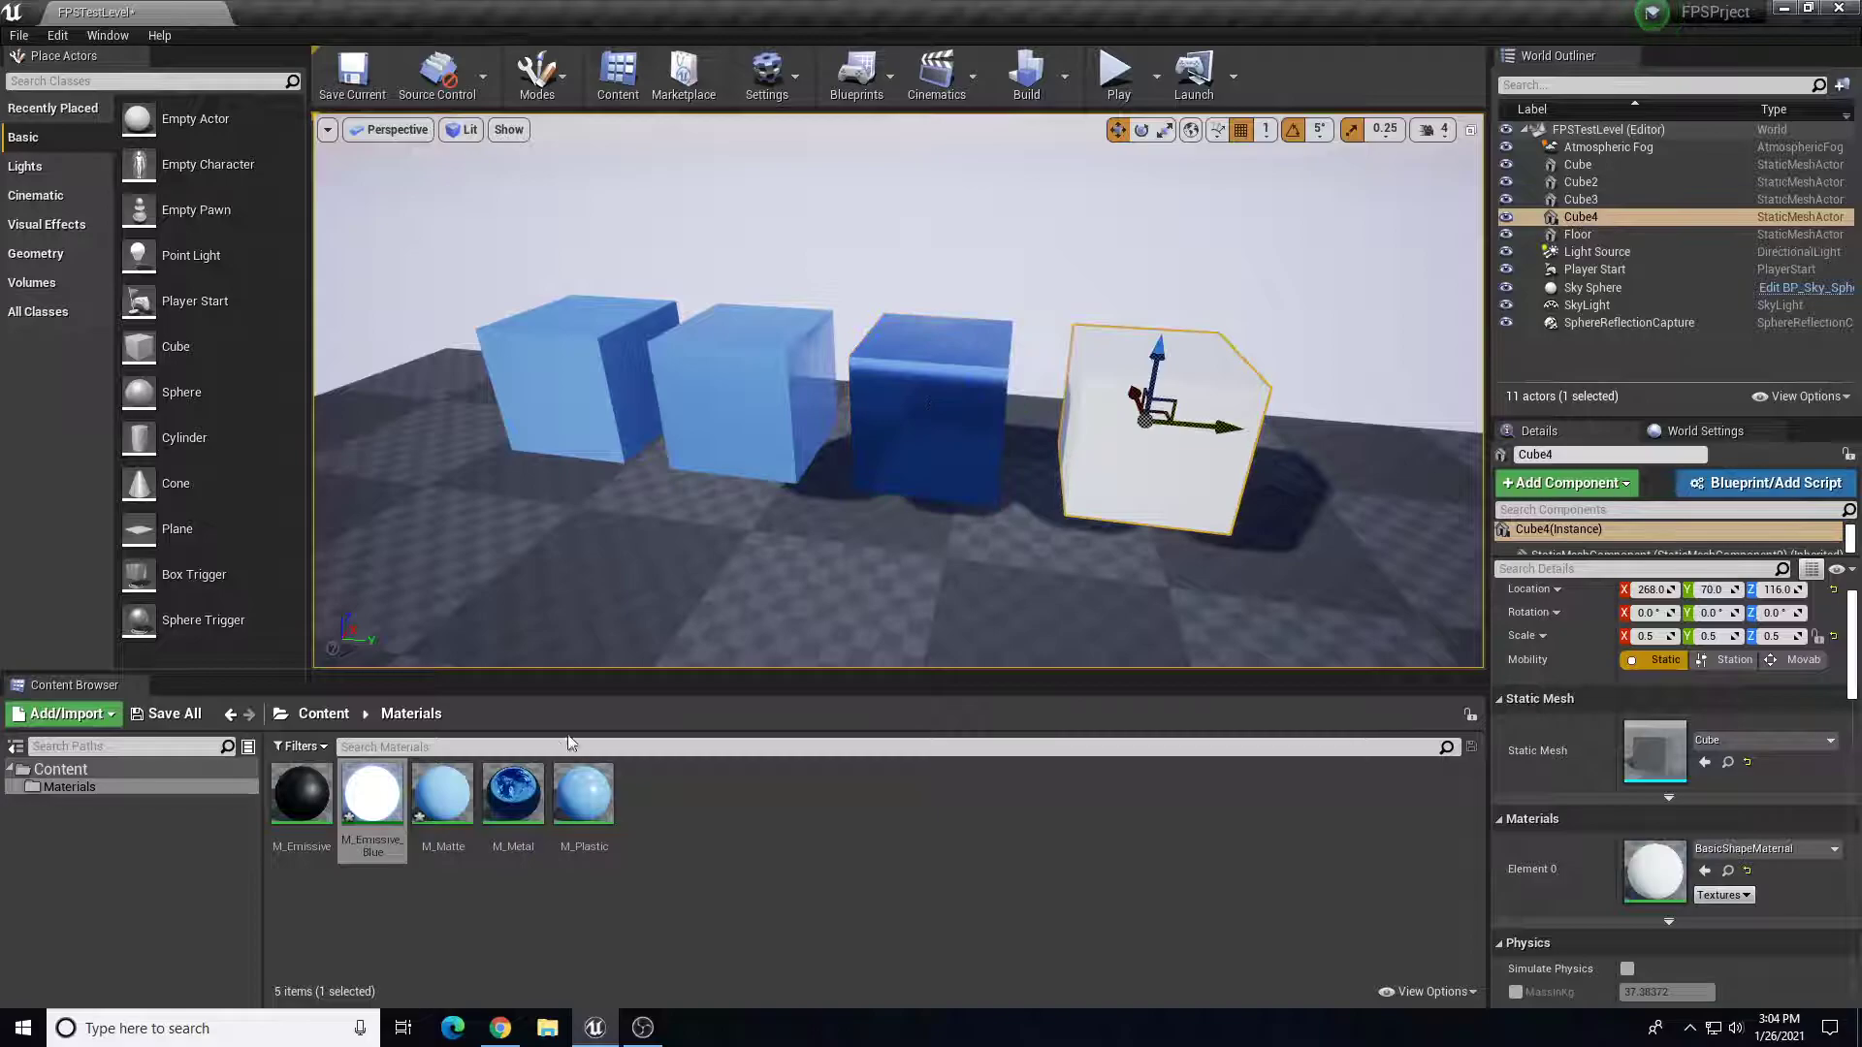
left_click_drag(372, 791, 1654, 877)
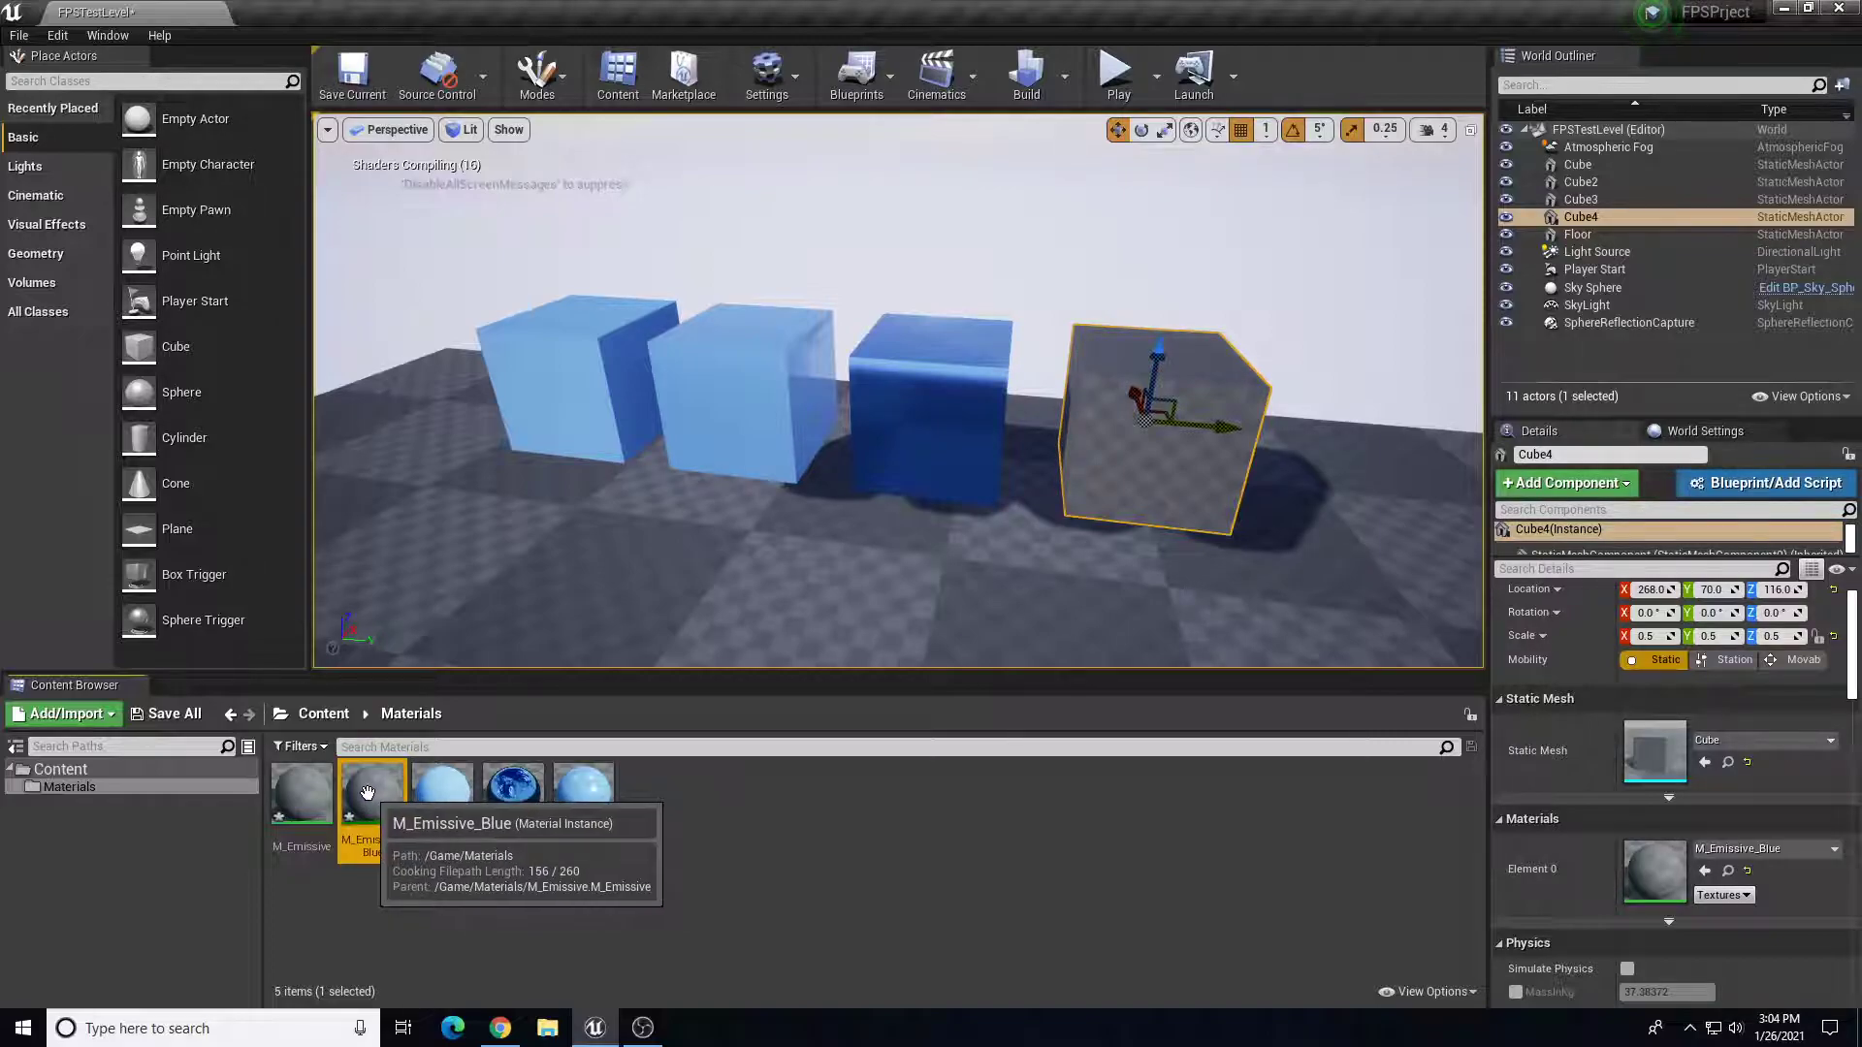
- Create a material instance of M_Emissive named M_Emissive_Red
right_click(305, 779)
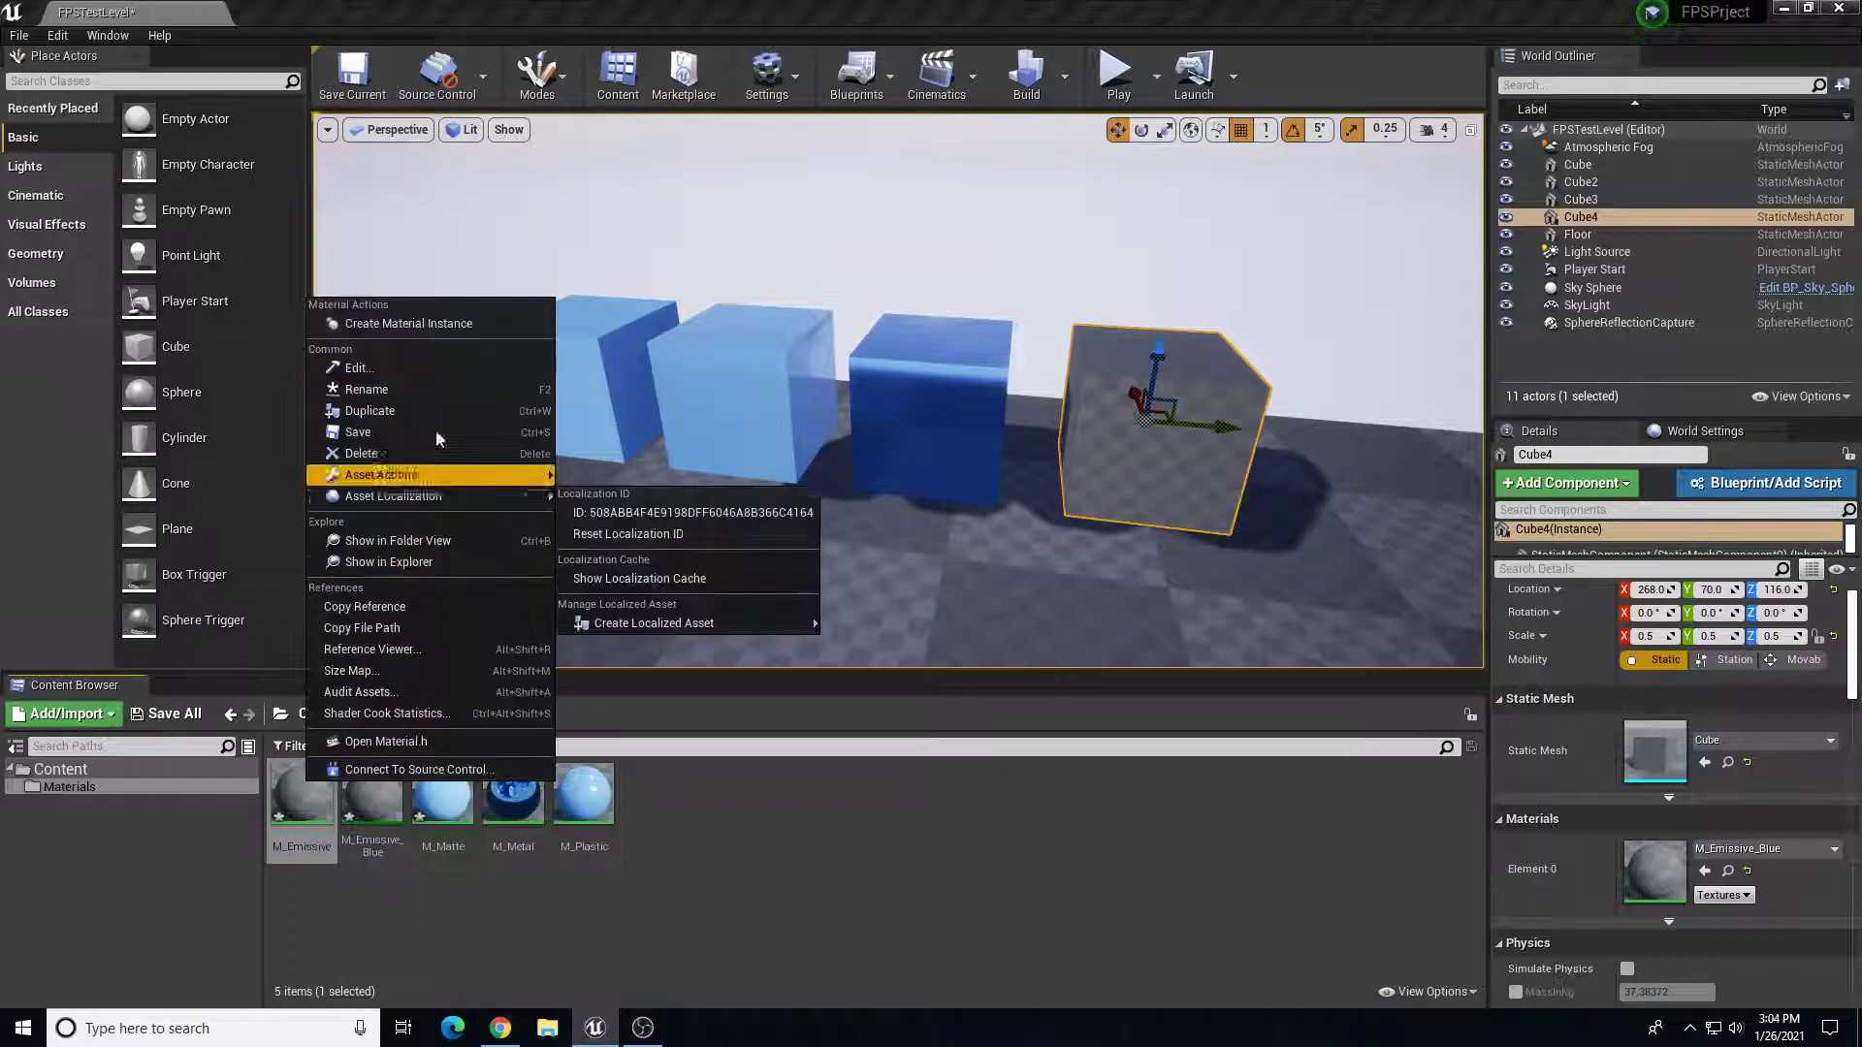
left_click(425, 328)
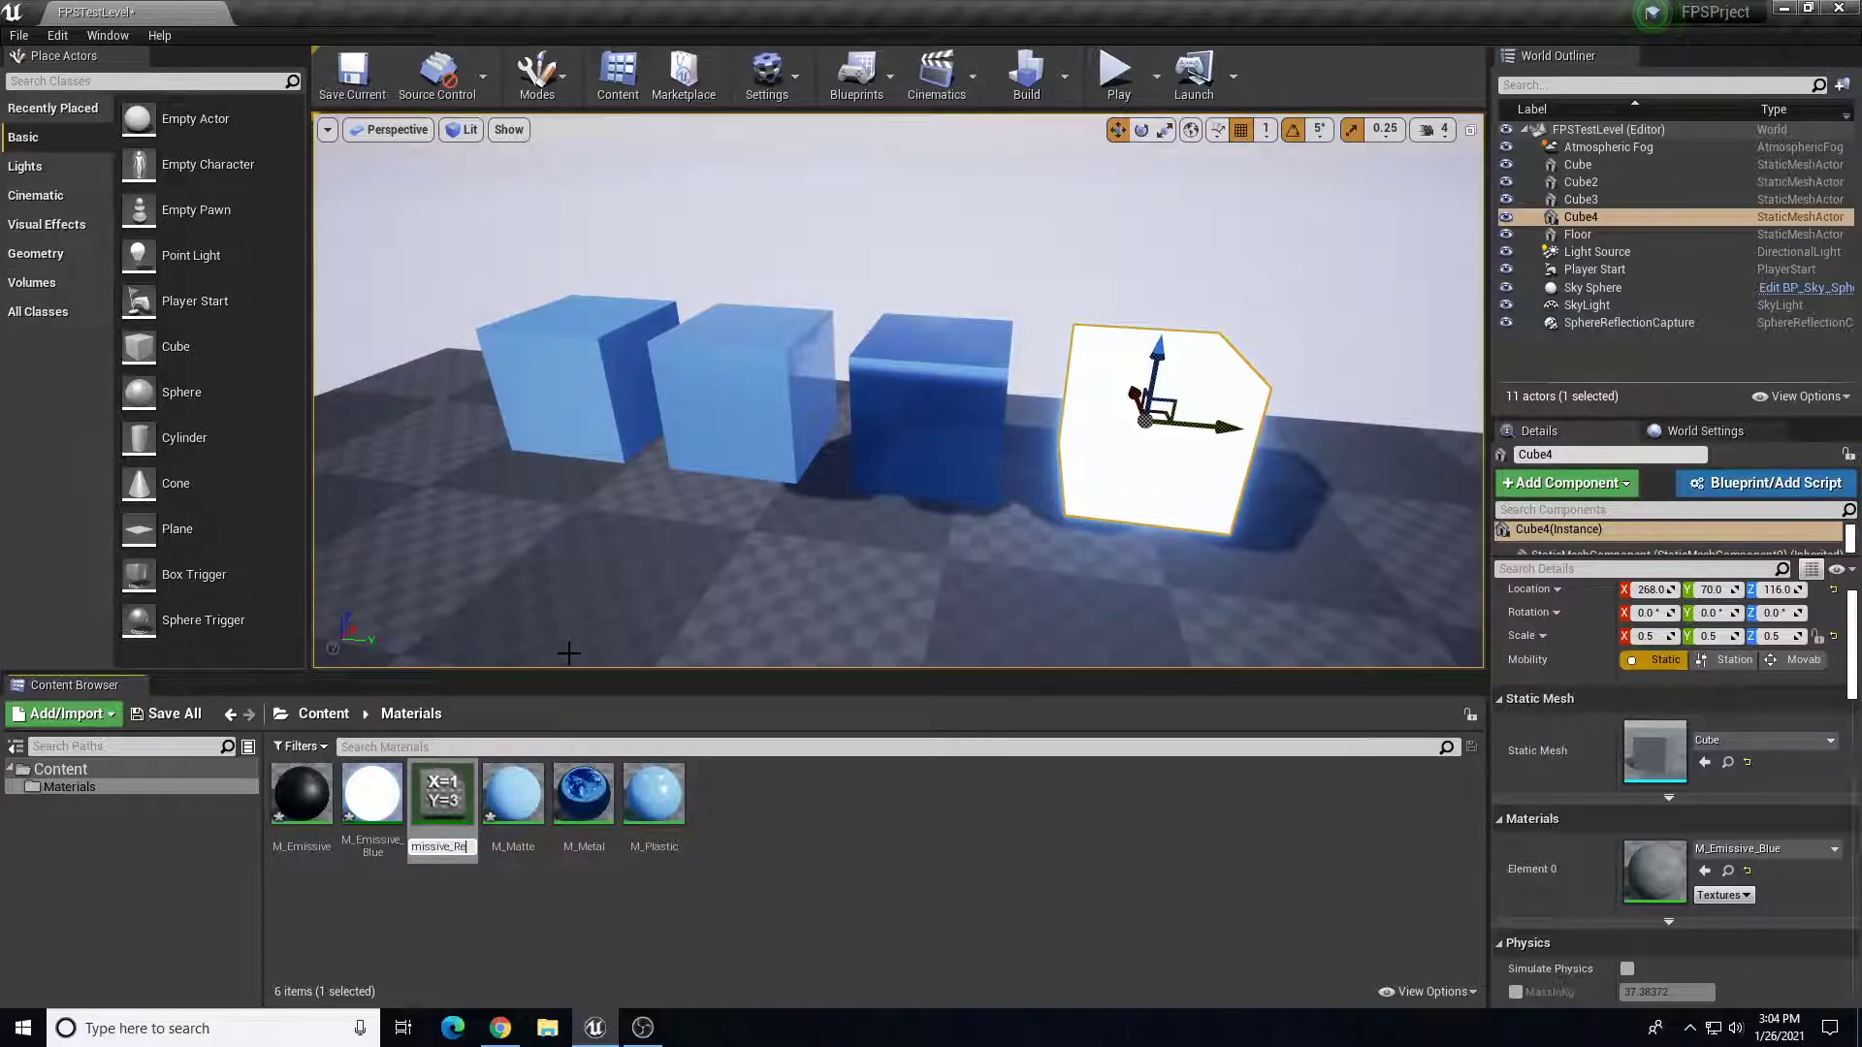
key("Return")
- Create another material instance of M_Emissive and name it M_Emissive_Green
right_click(312, 786)
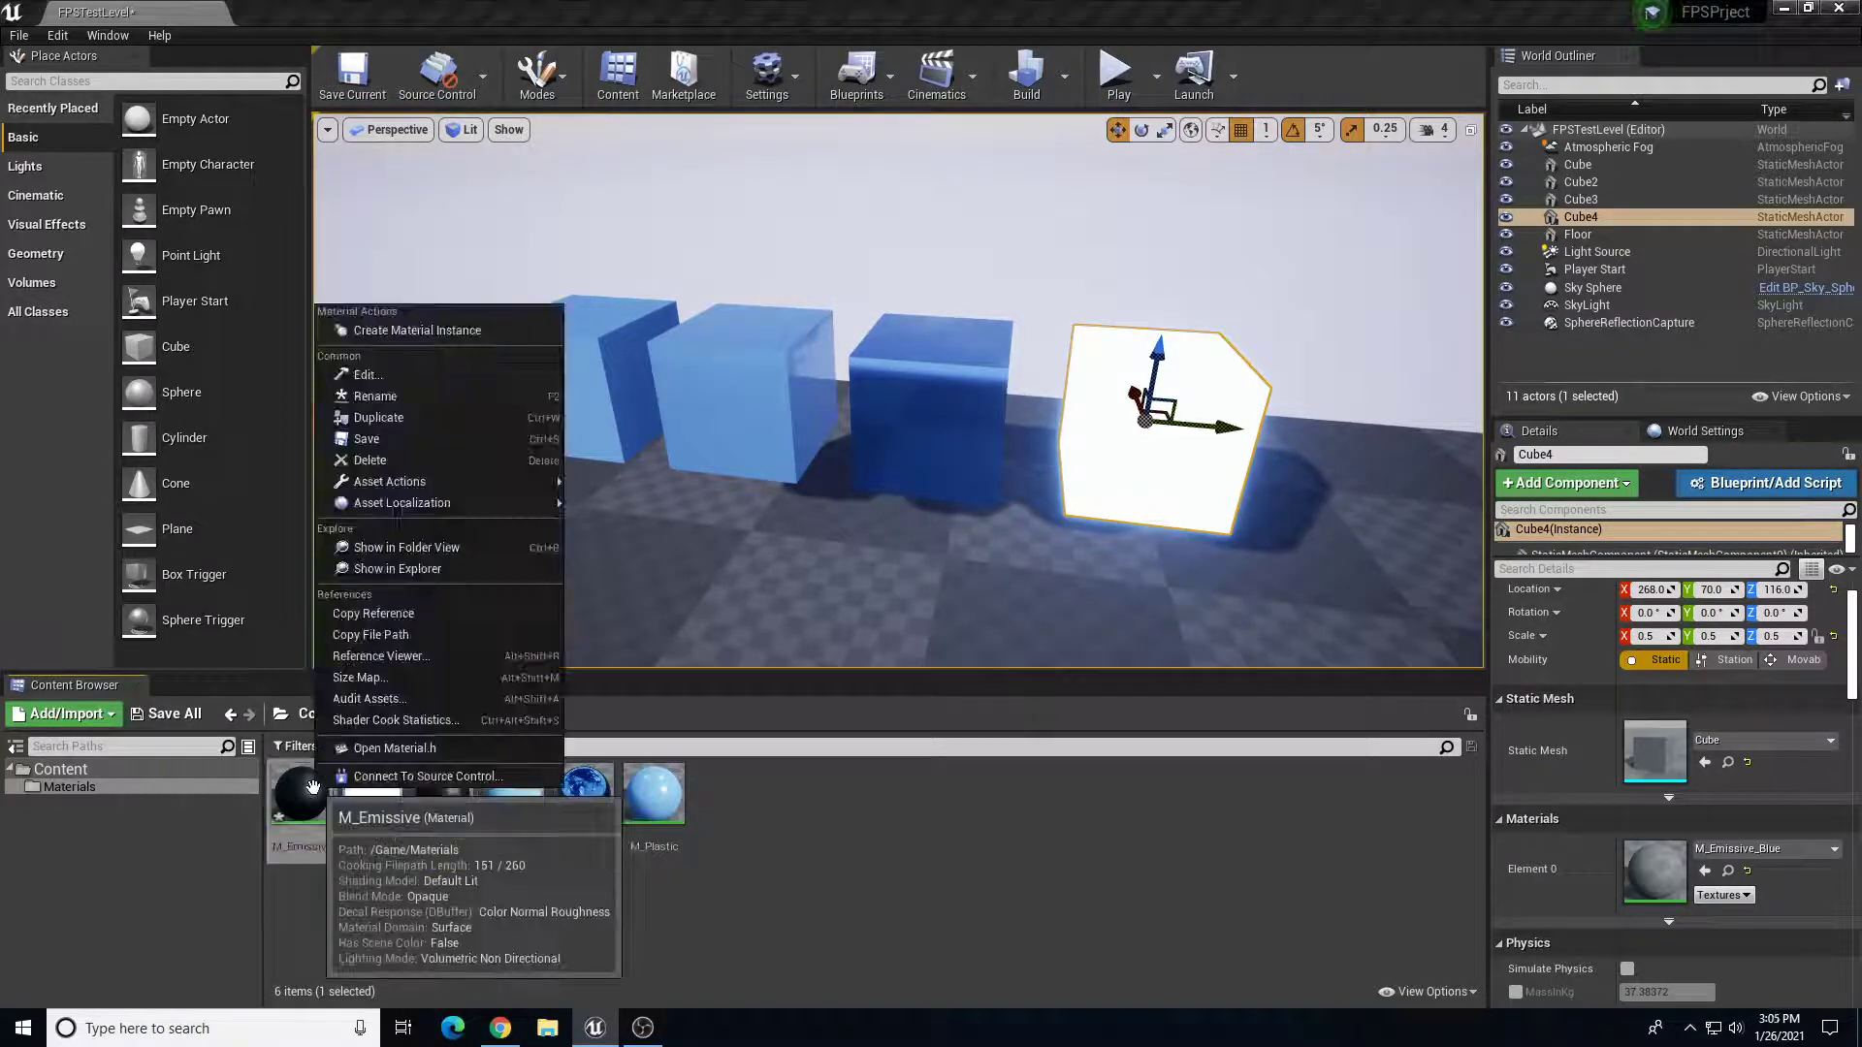
left_click(424, 330)
type("M_Emissive_G")
type("reen")
key("Return")
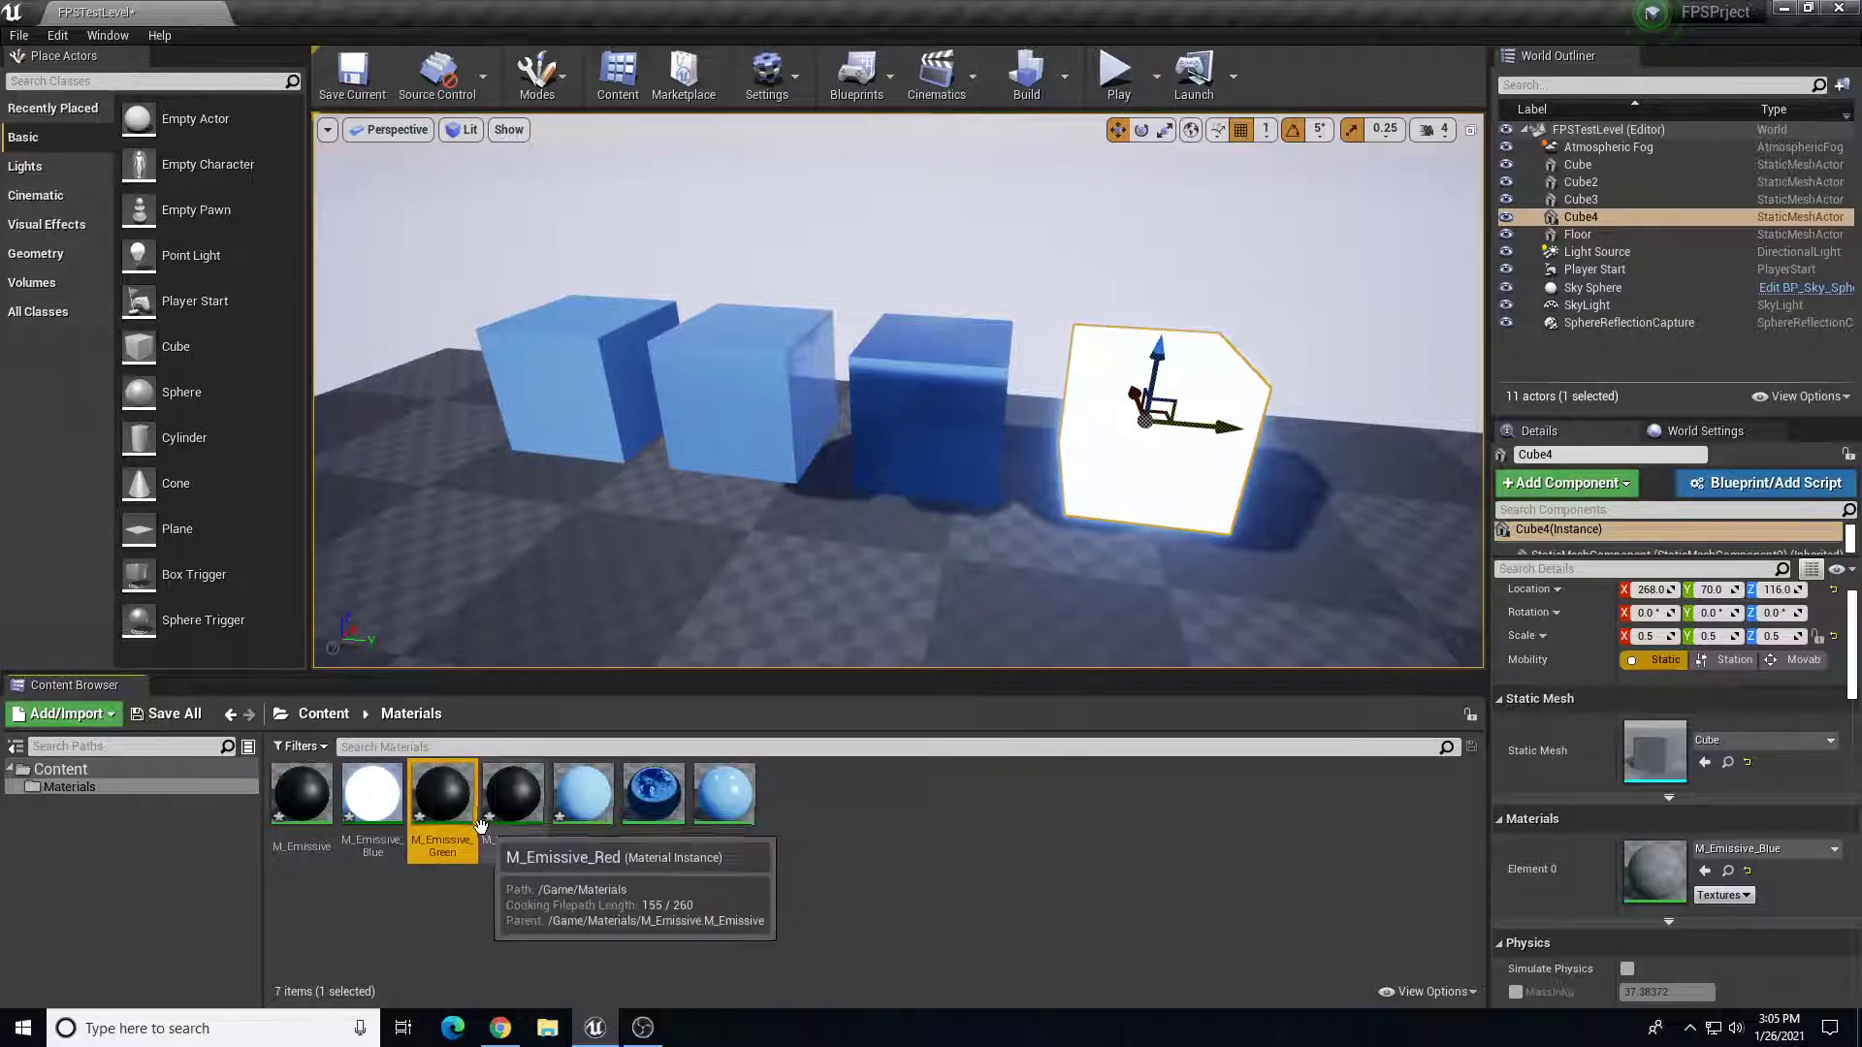
- Duplicate the glowing cube Cube4 twice along the Y axis, placing the copies at about Y 142 and Y 211
scroll(1074, 534, "down", 5)
scroll(1066, 549, "up", 3)
mouse_move(1064, 553)
right_mouse_down()
mouse_move(1115, 587)
mouse_move(1149, 650)
mouse_move(1188, 606)
mouse_move(1047, 567)
right_mouse_up()
left_click(1090, 507)
right_click_drag(1090, 505, 1067, 513)
left_click_drag(1067, 514, 1086, 388, "alt")
left_click(1009, 346)
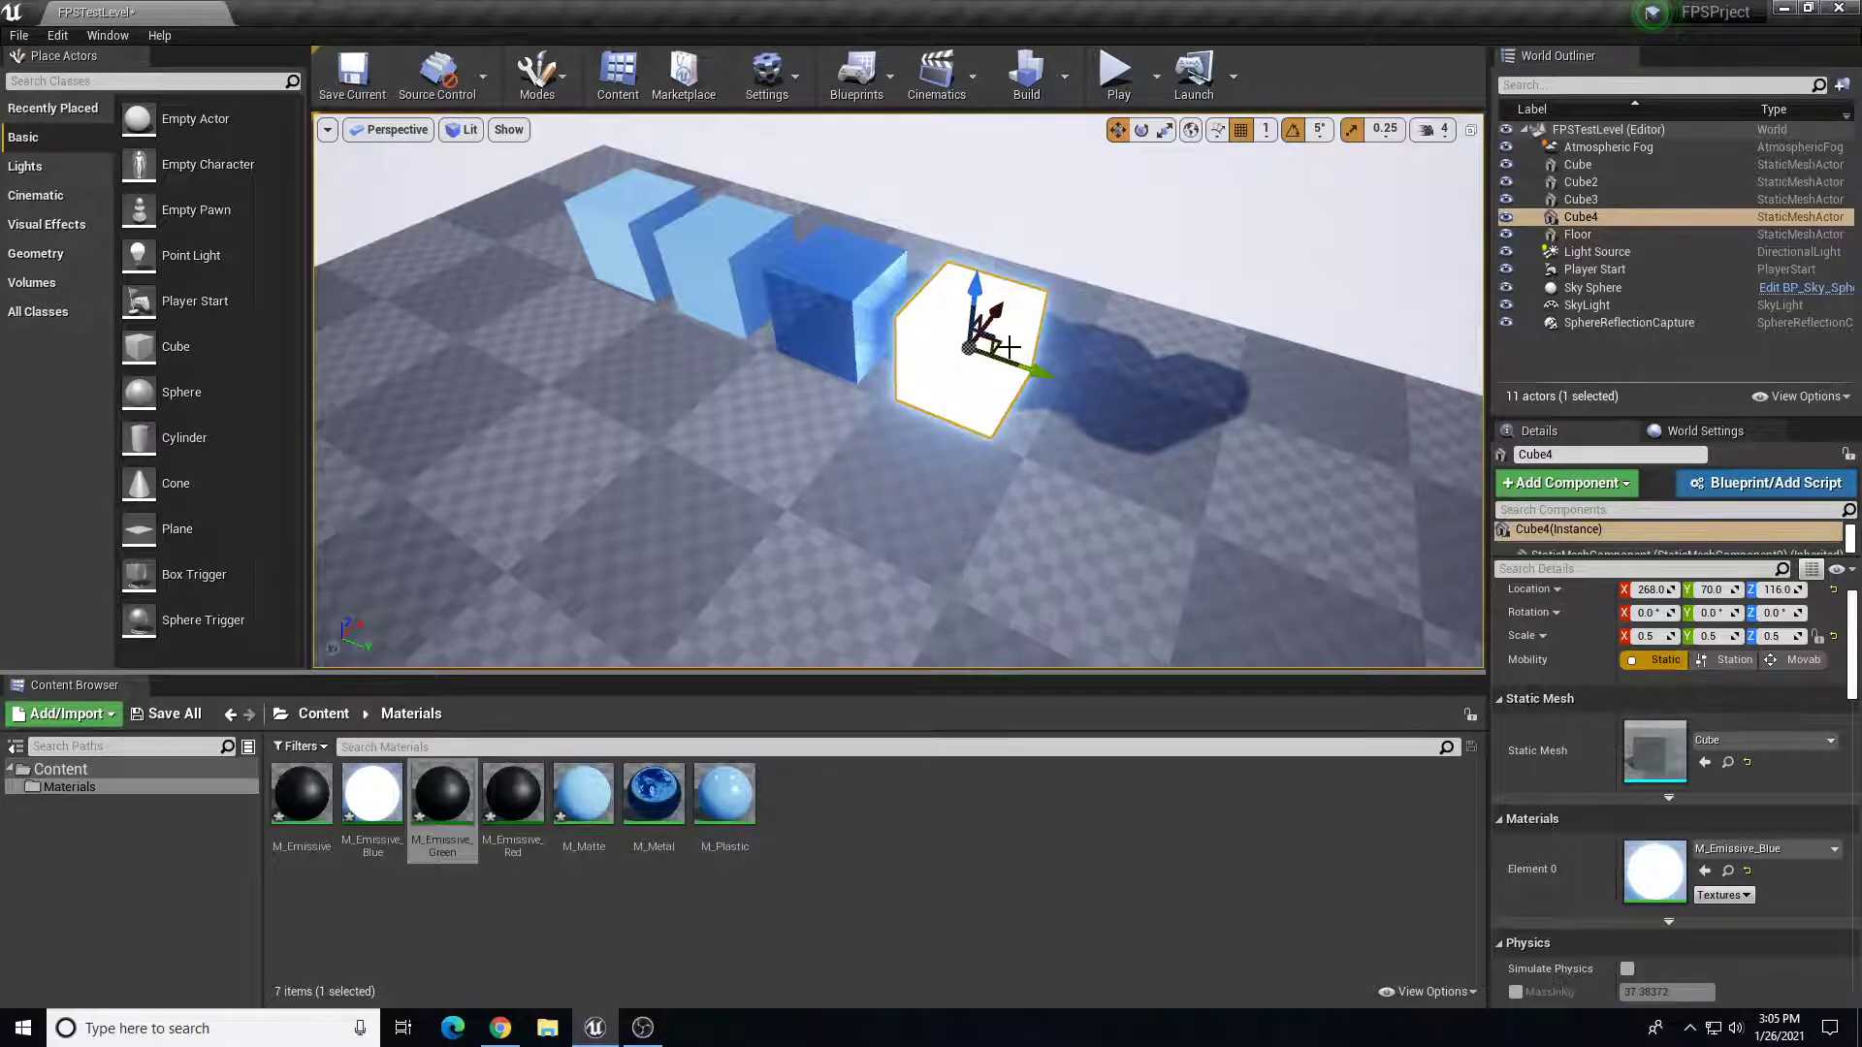
left_click_drag(1034, 373, 1042, 386)
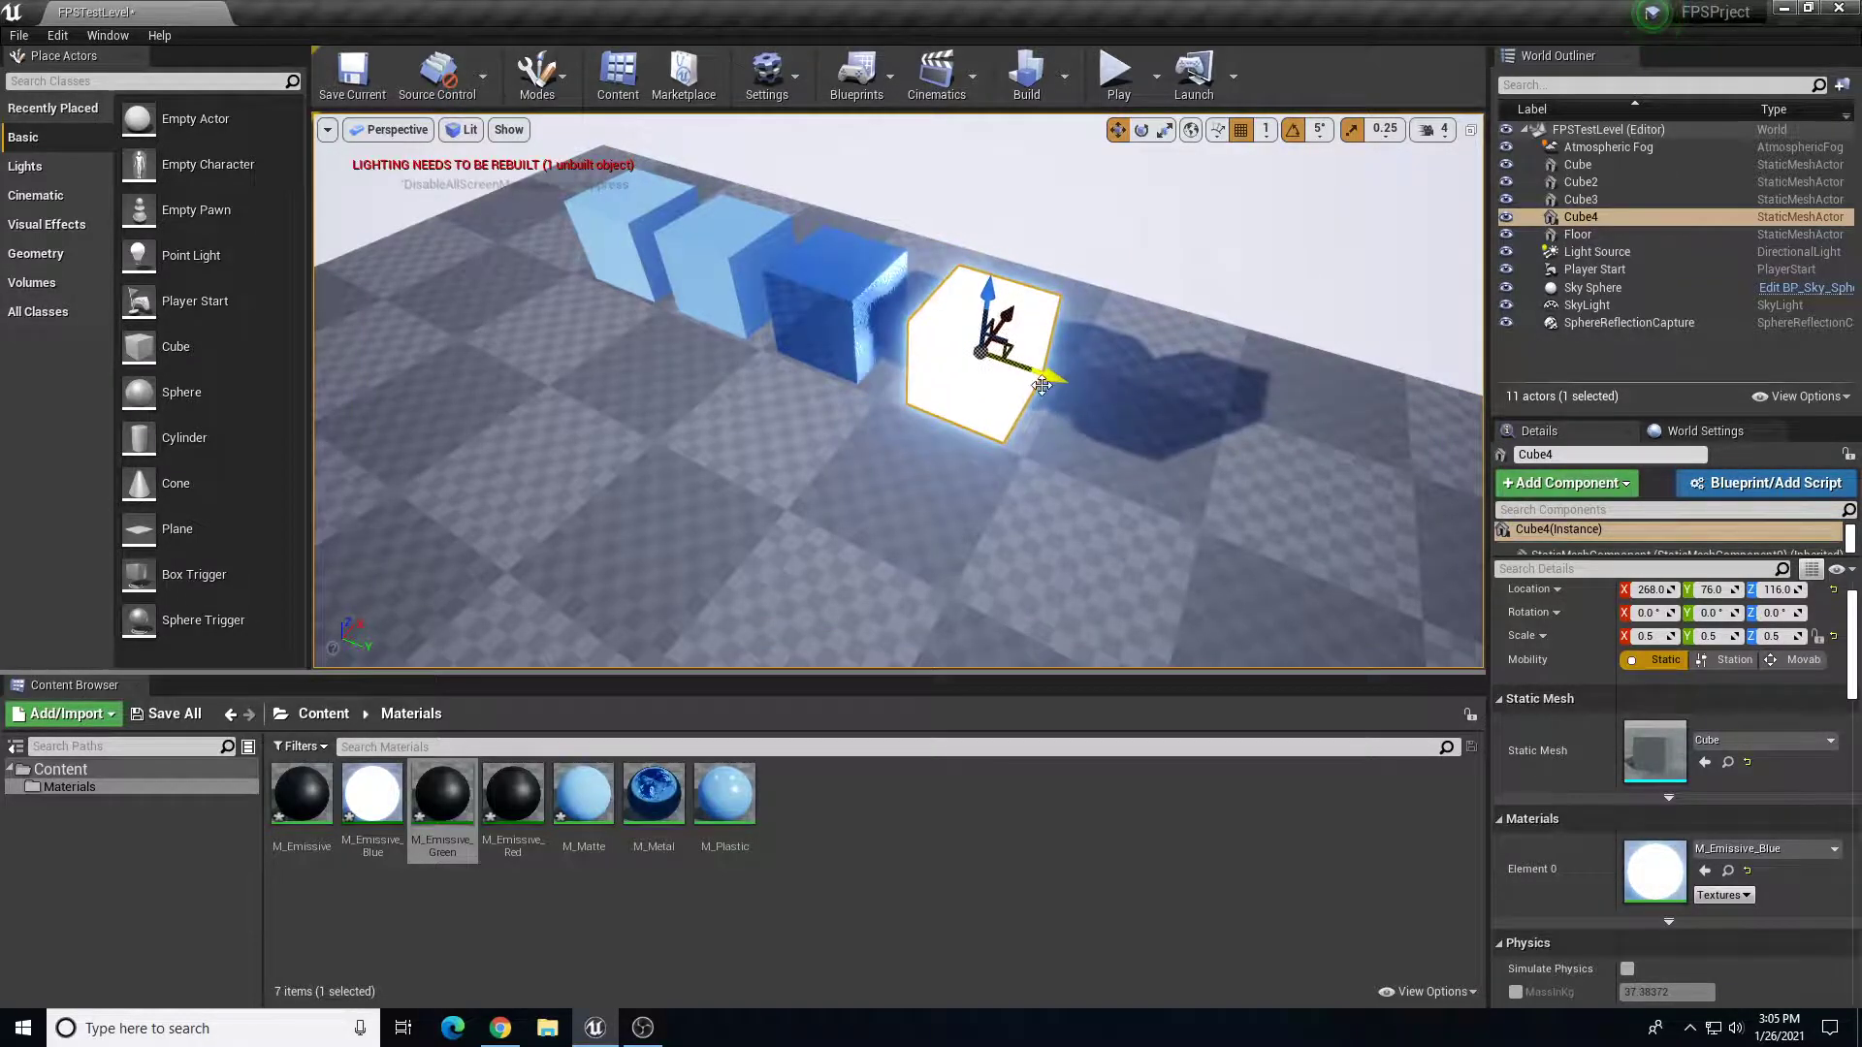
key("ctrl+z")
left_click_drag(1139, 414, 1406, 499)
mouse_move(1016, 573)
right_mouse_down()
mouse_move(1077, 485)
mouse_move(873, 495)
mouse_move(1009, 543)
right_mouse_up()
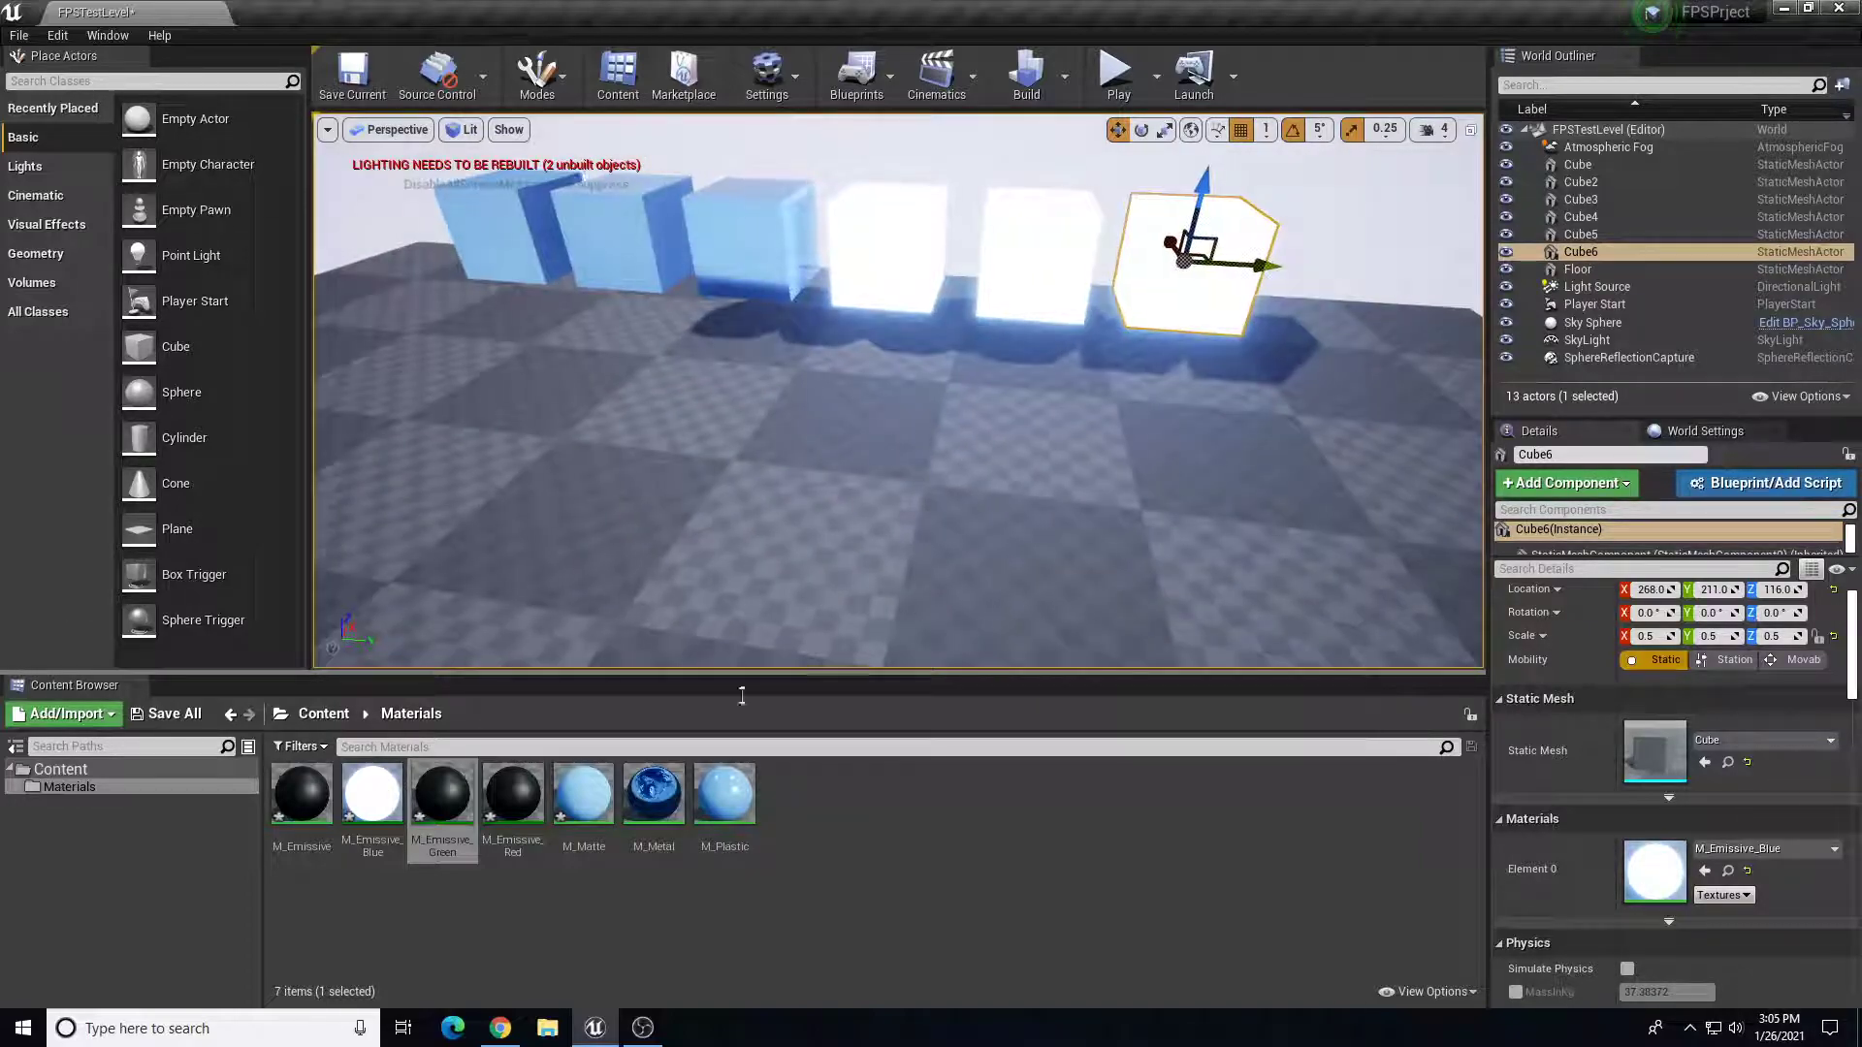
- Open M_Emissive_Green for editing, enable its Emissive and Color overrides, and set Emissive to 50
double_click(449, 795)
left_click(1352, 271)
left_click(1518, 270)
type("50.0")
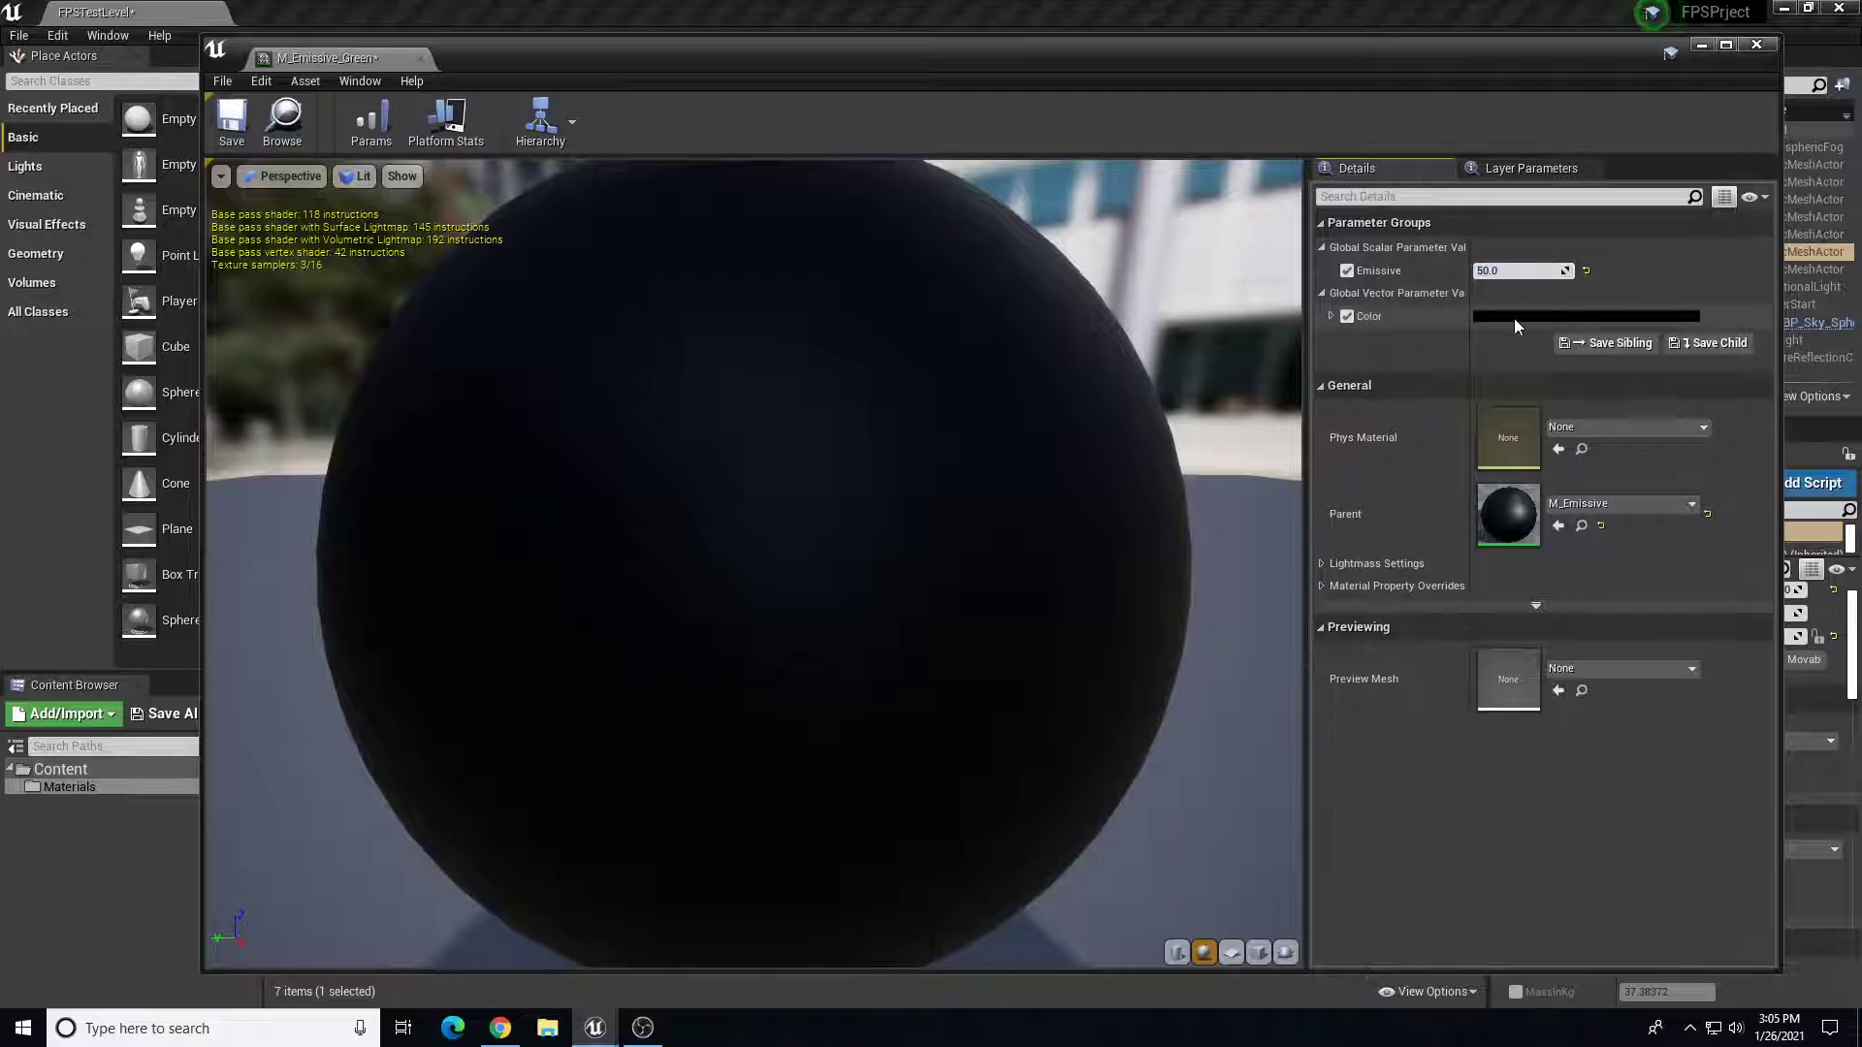
- Set the color of M_Emissive_Green to green, hex sRGB 6DDC87FF
left_click(1518, 318)
left_click(1205, 528)
left_click(1161, 539)
left_click_drag(1369, 458, 1375, 442)
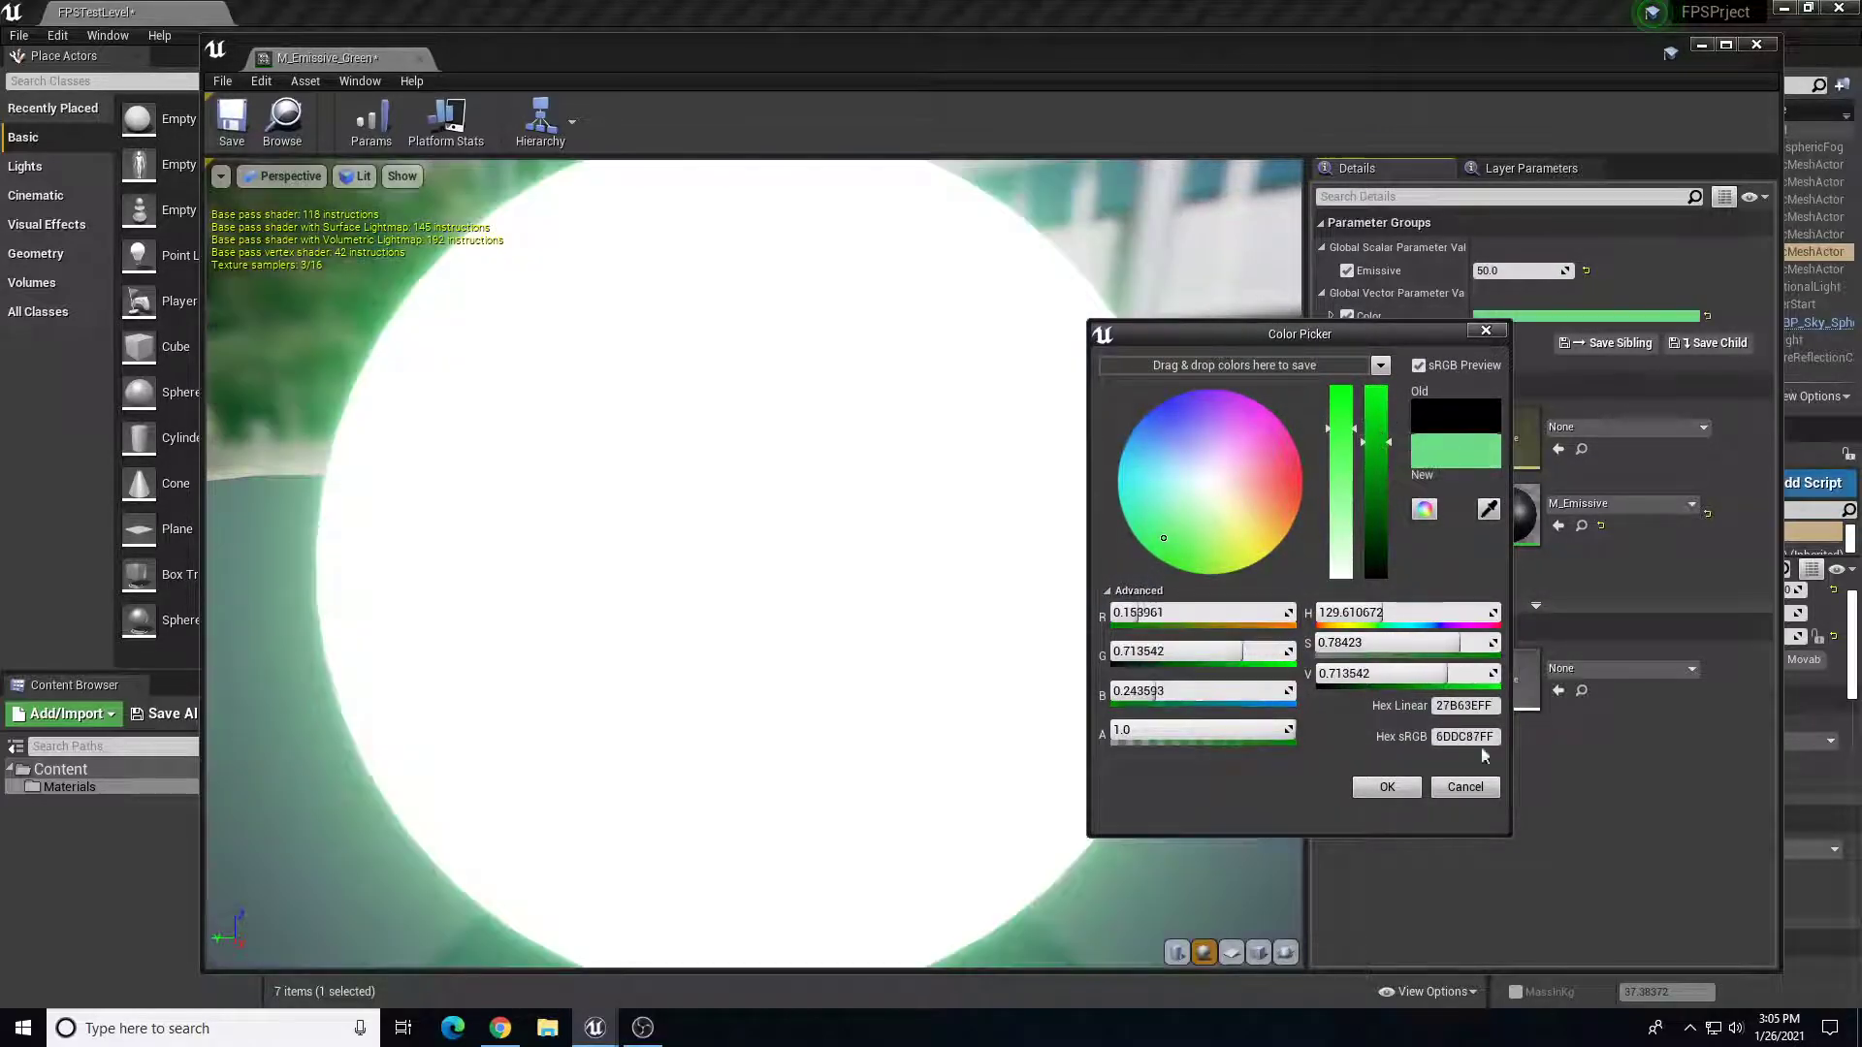
left_click(1404, 793)
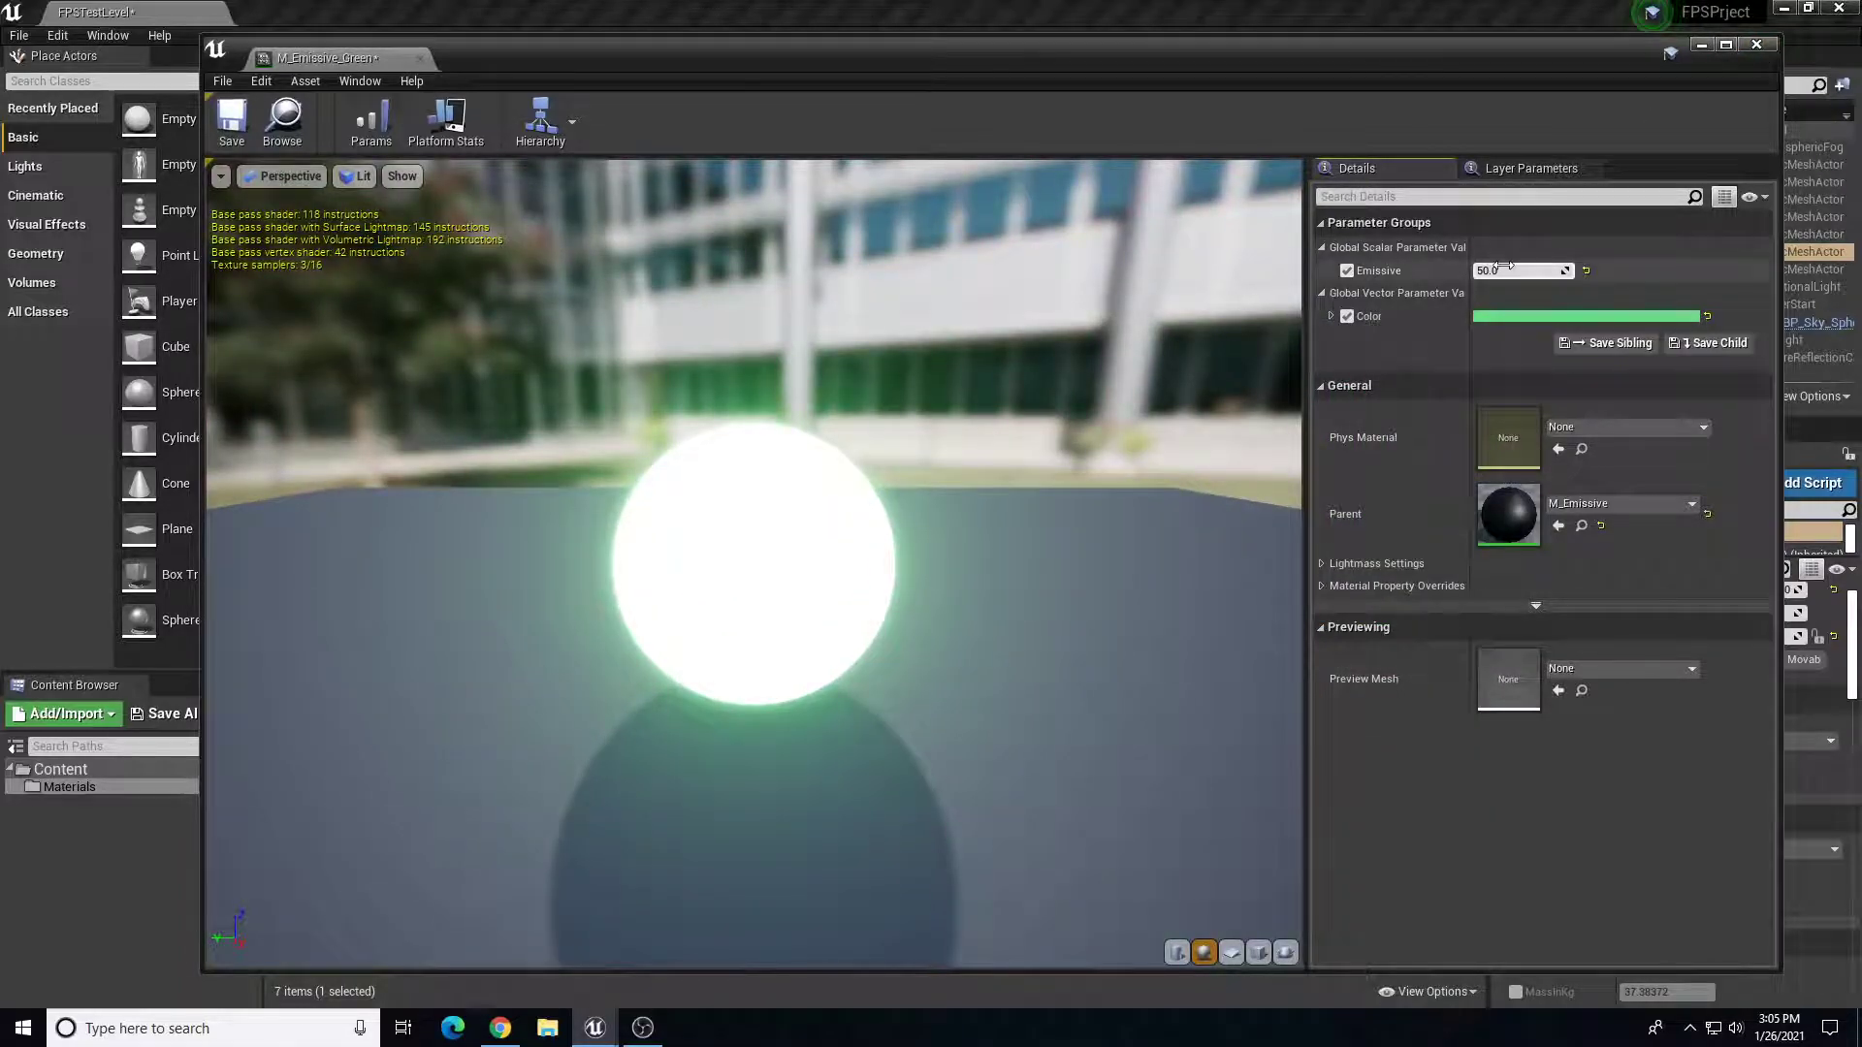
- Compare Emissive values of 100 and 10 on M_Emissive_Green, set it to 100, and close the instance editor
type("100")
key("Return")
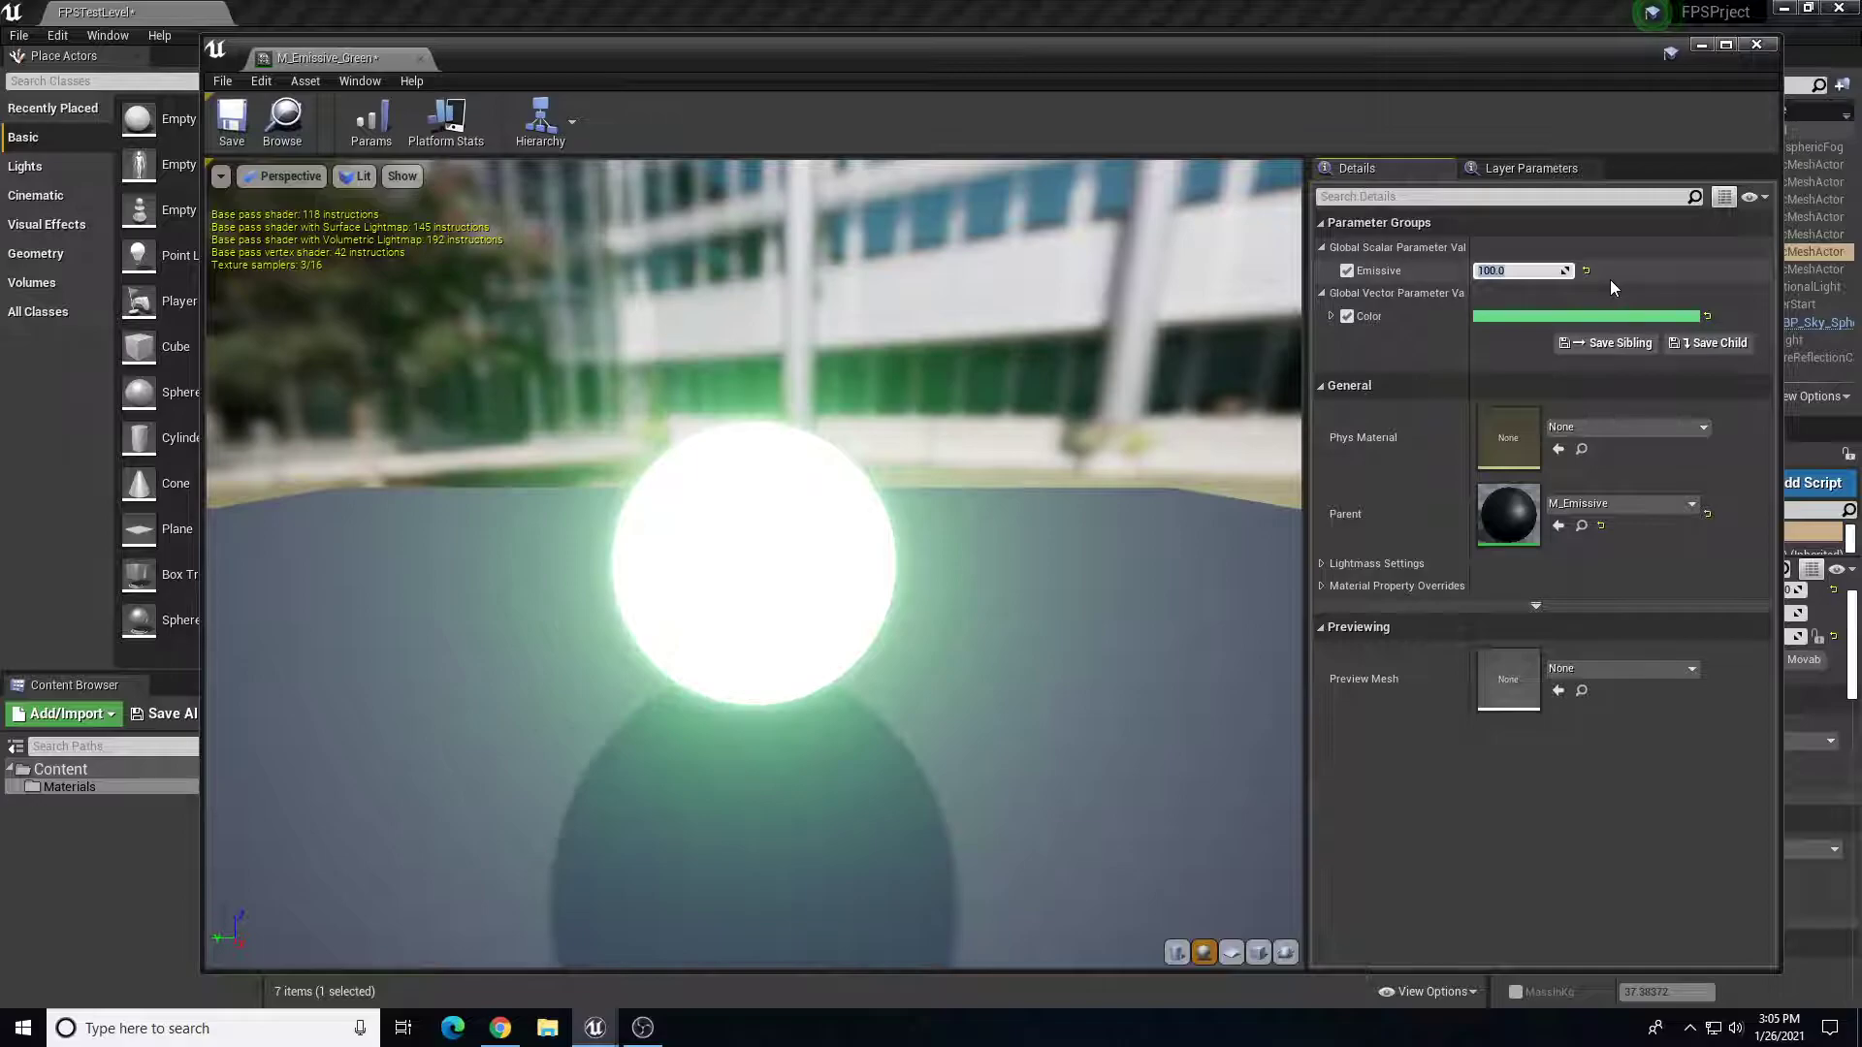
type("10")
key("Return")
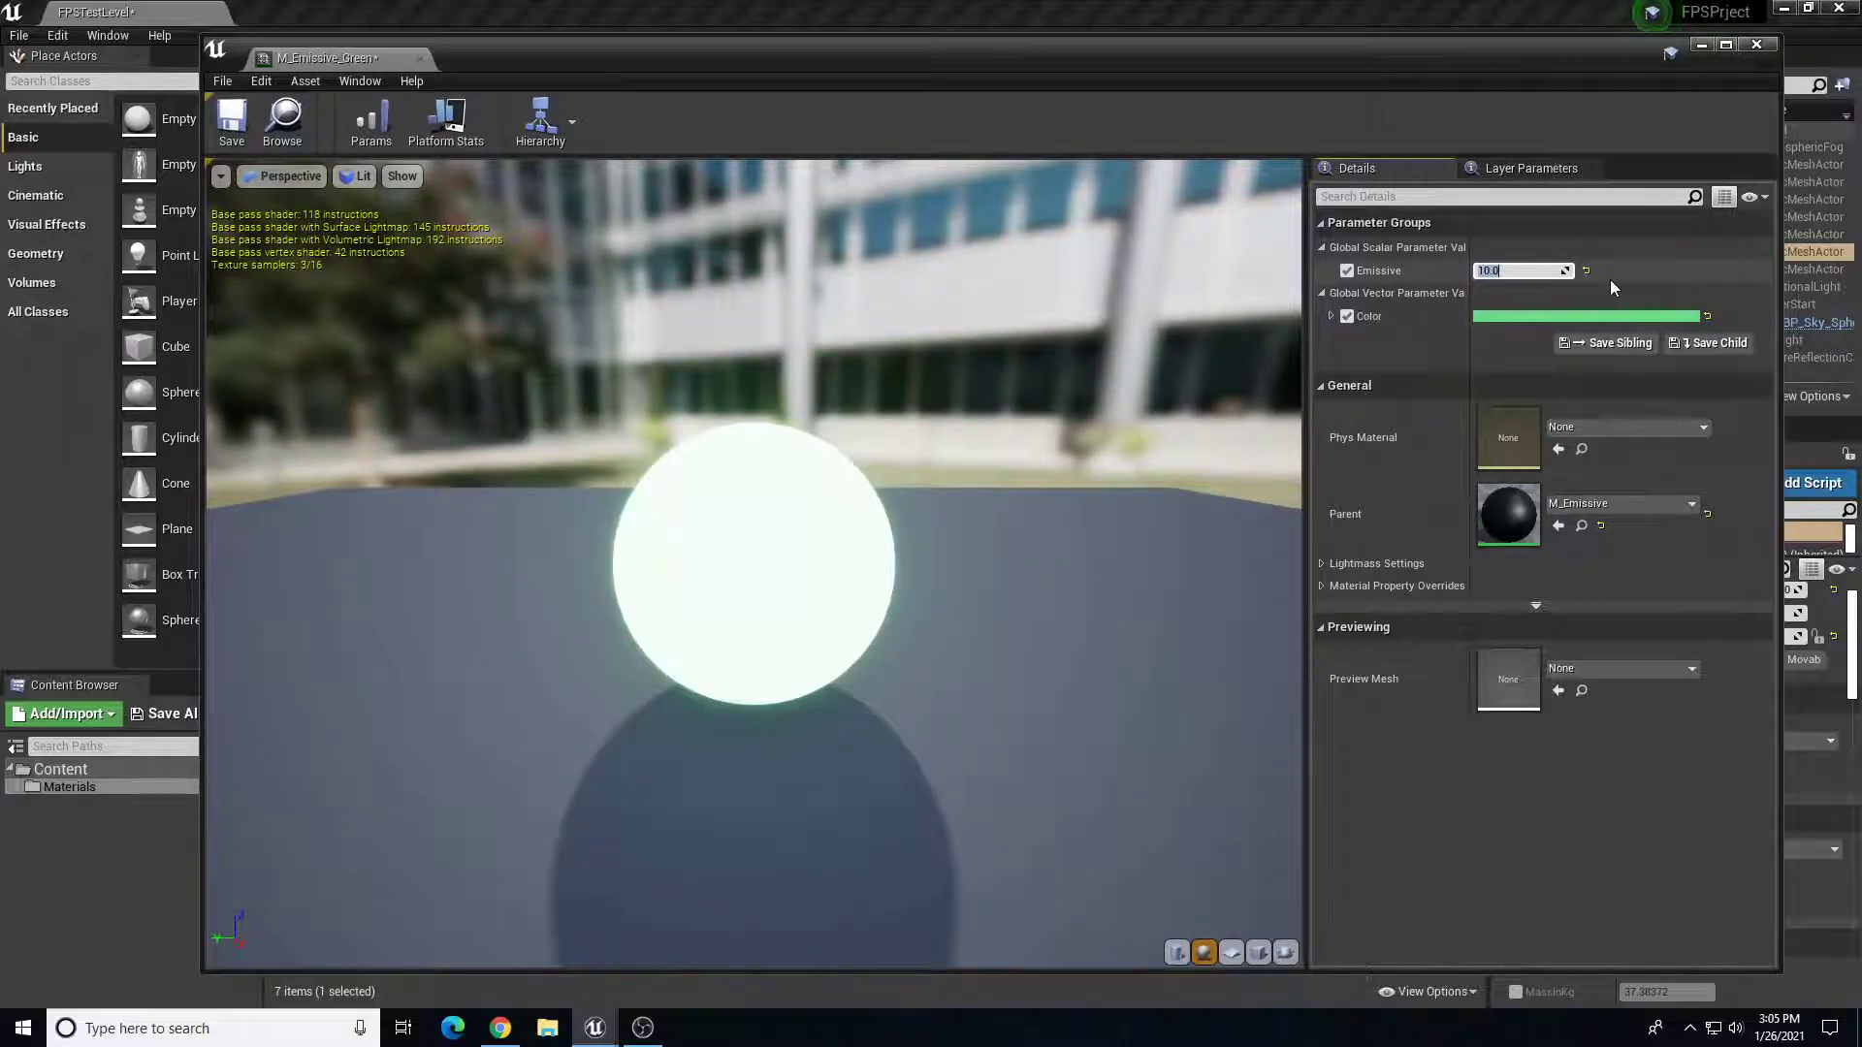
type("100")
key("Return")
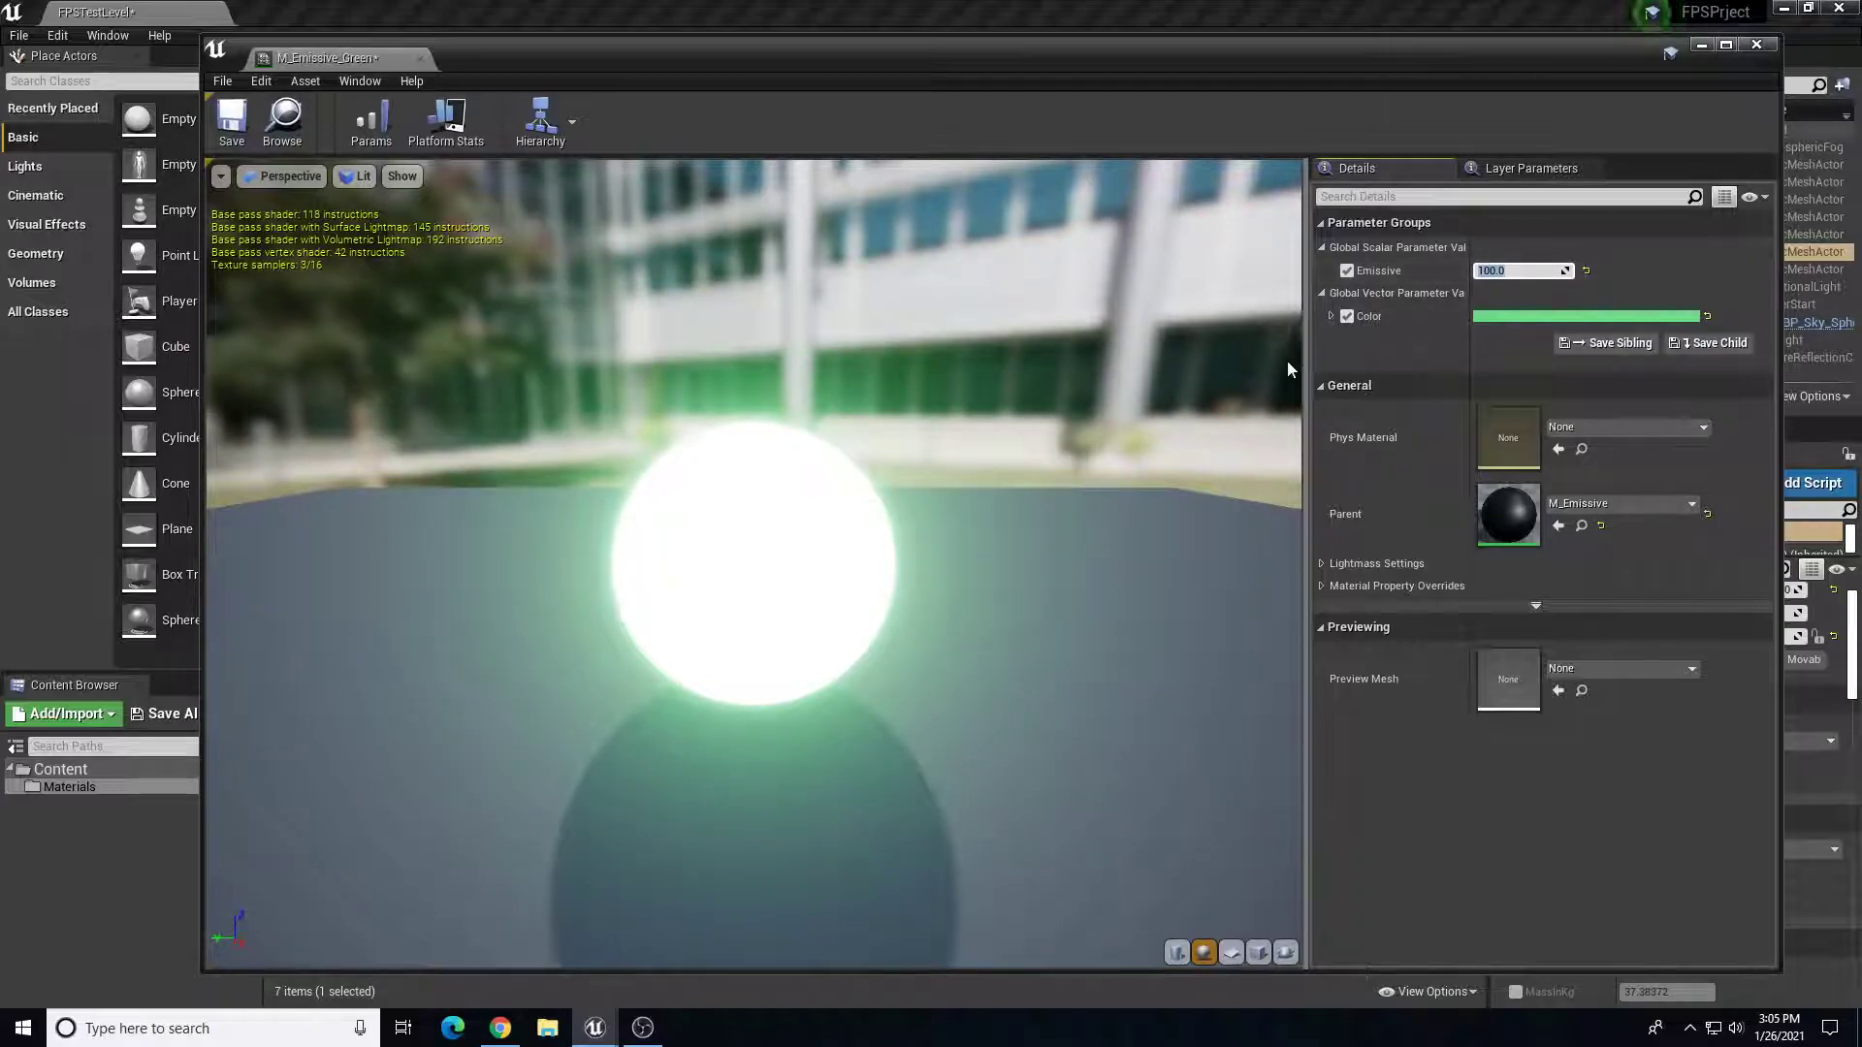
left_click(1754, 47)
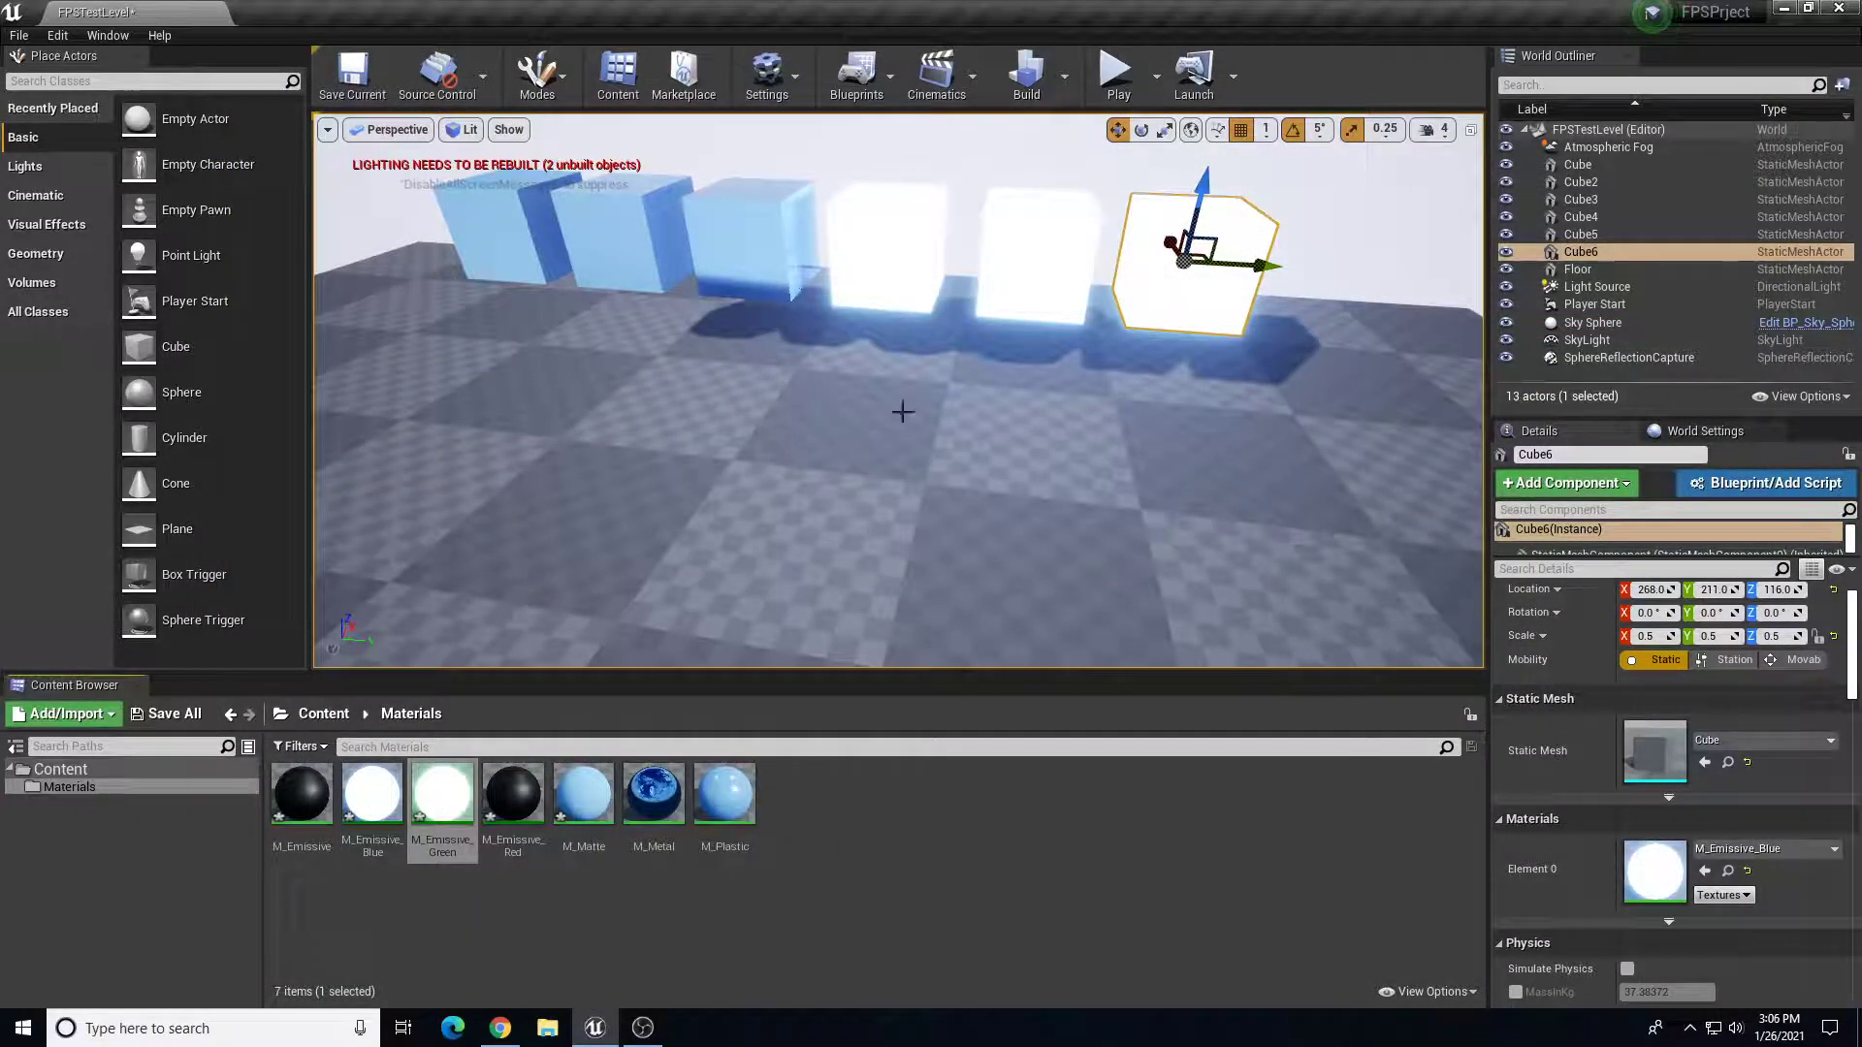
- Apply M_Emissive_Green to the middle glowing cube, Cube5, and select the last cube in the row
left_click(1049, 261)
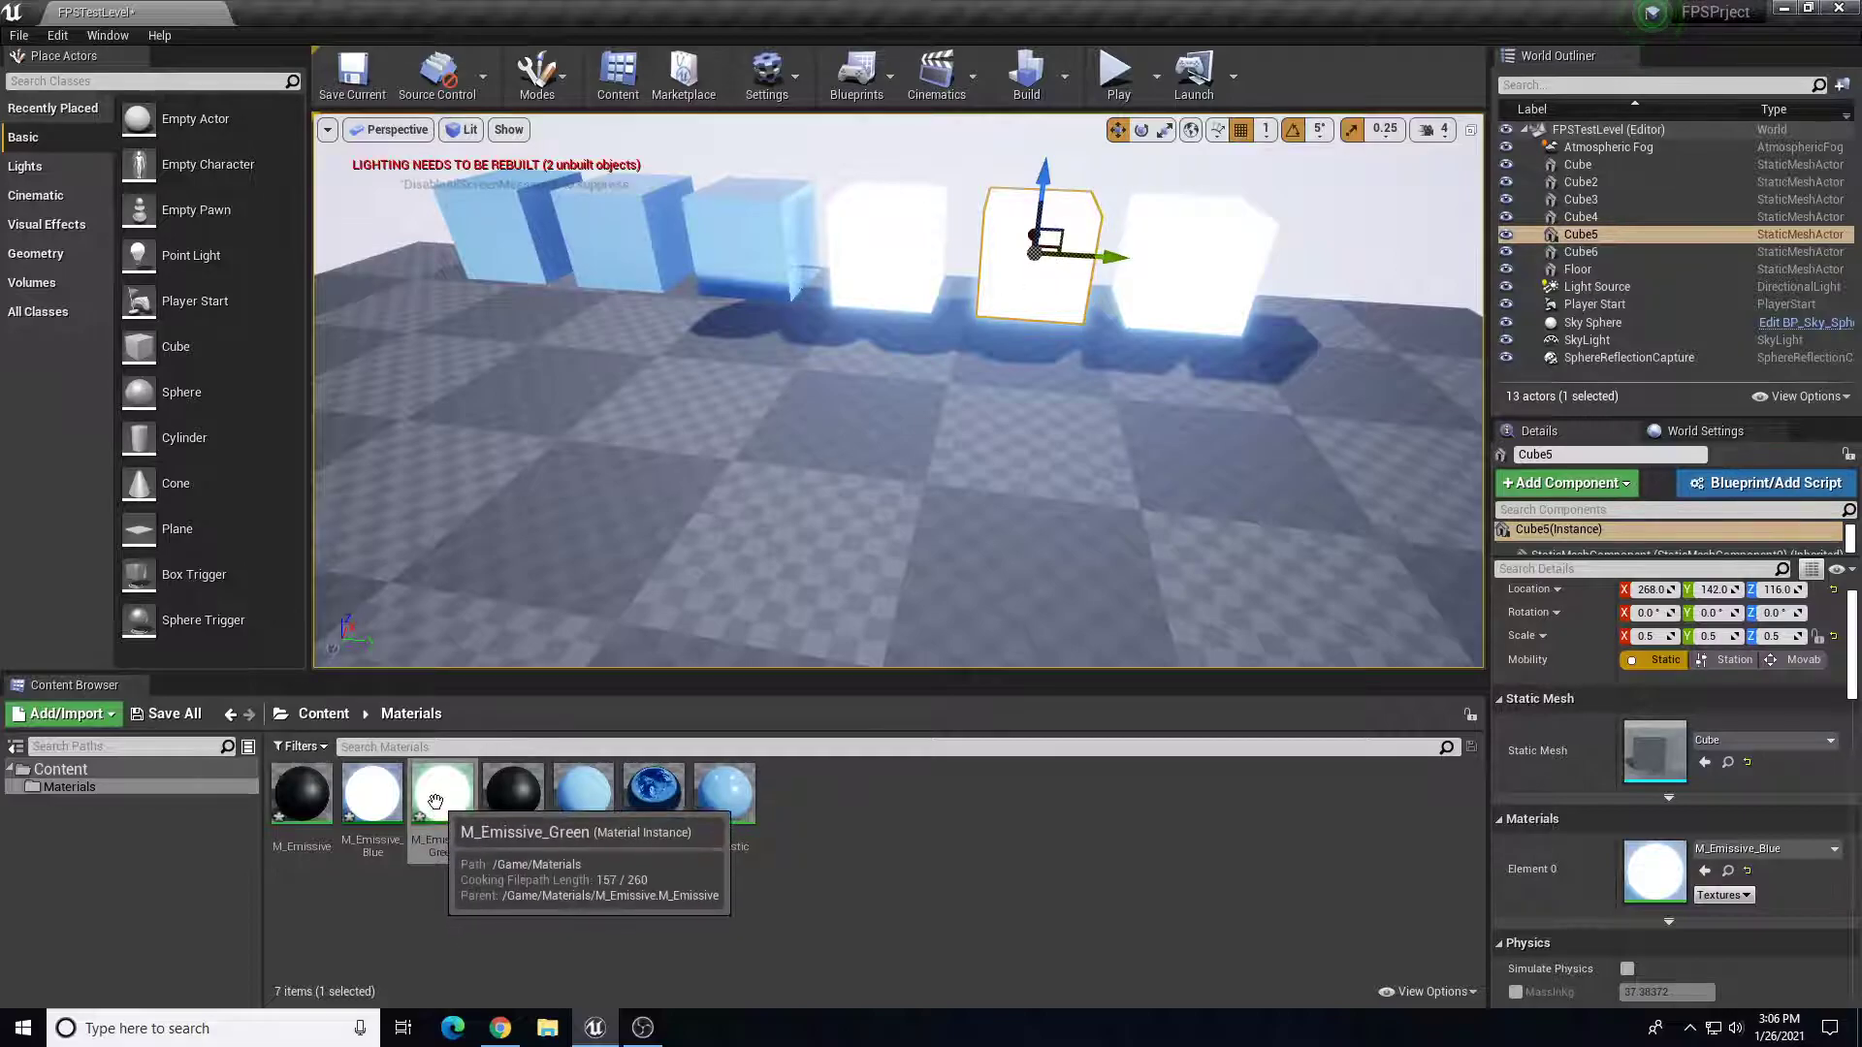
left_click_drag(435, 801, 1660, 881)
left_click(1207, 291)
scroll(1201, 461, "down", 9)
scroll(1125, 499, "up", 6)
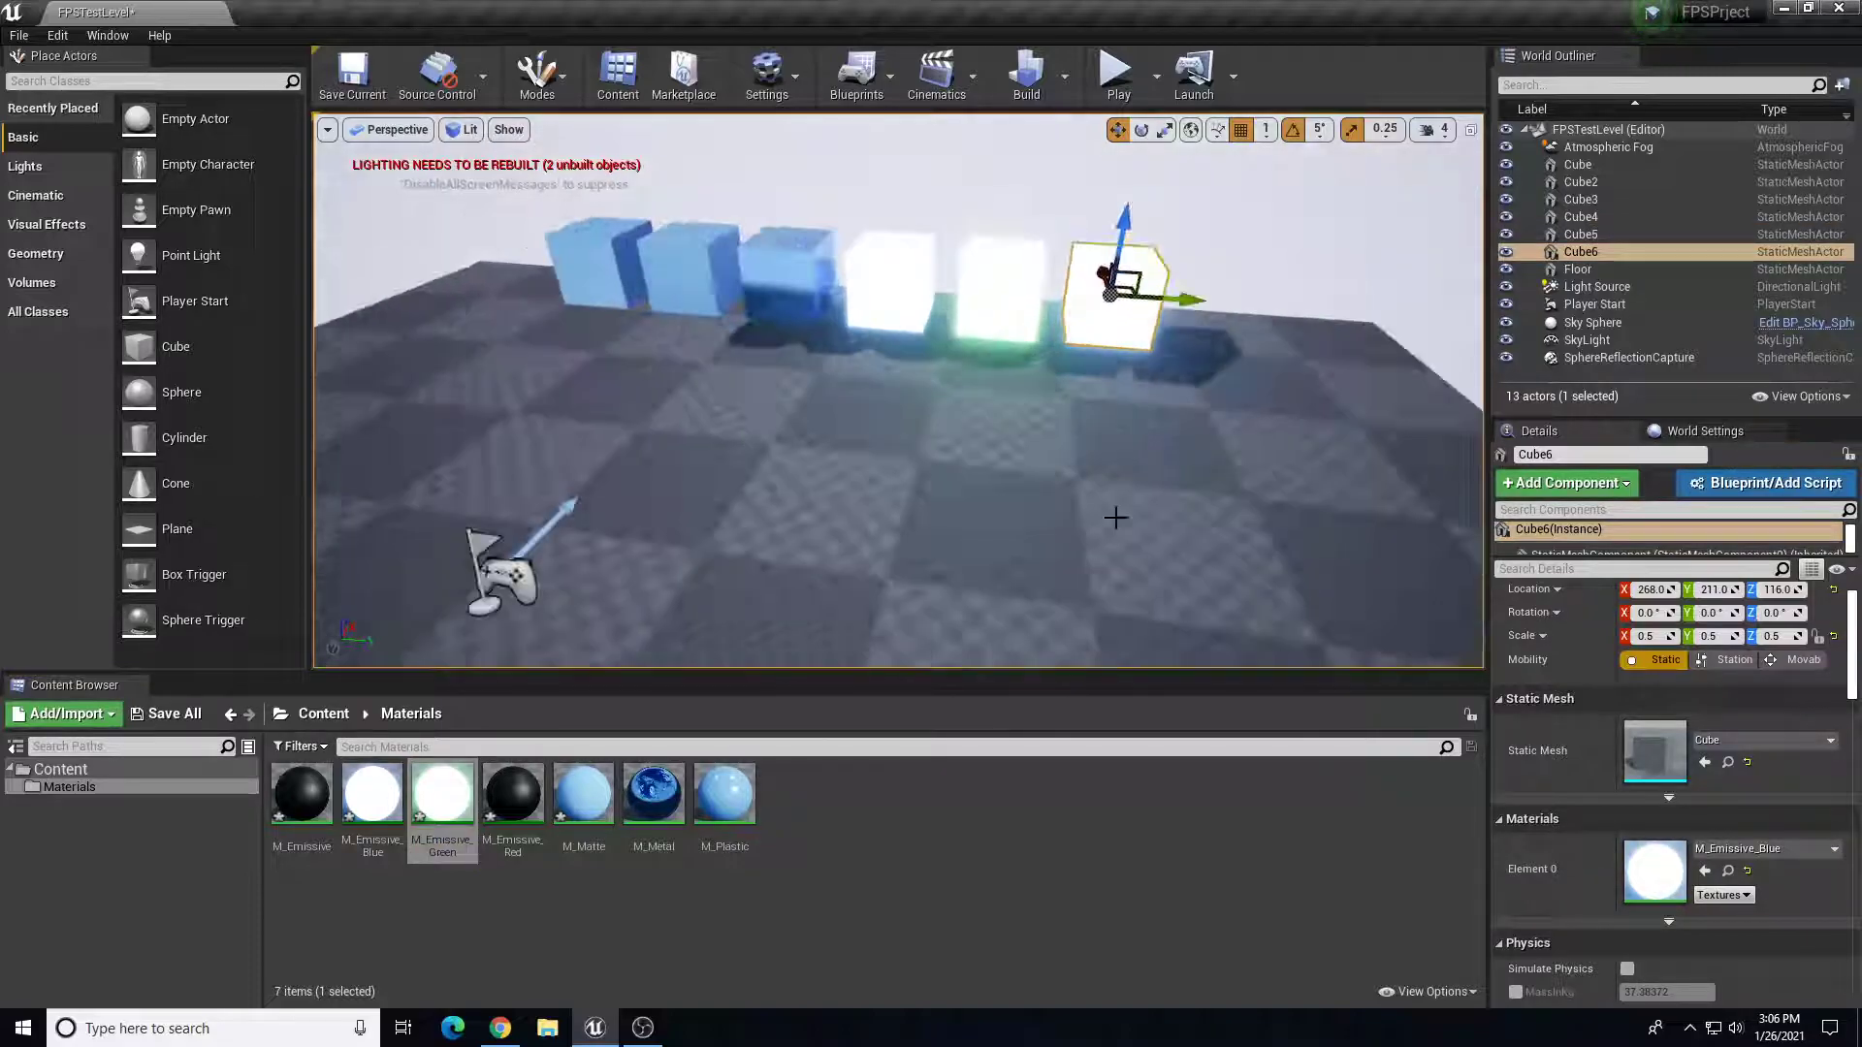
- Open M_Emissive_Red for editing, enable its Emissive and Color overrides, and set Emissive to 10
double_click(513, 793)
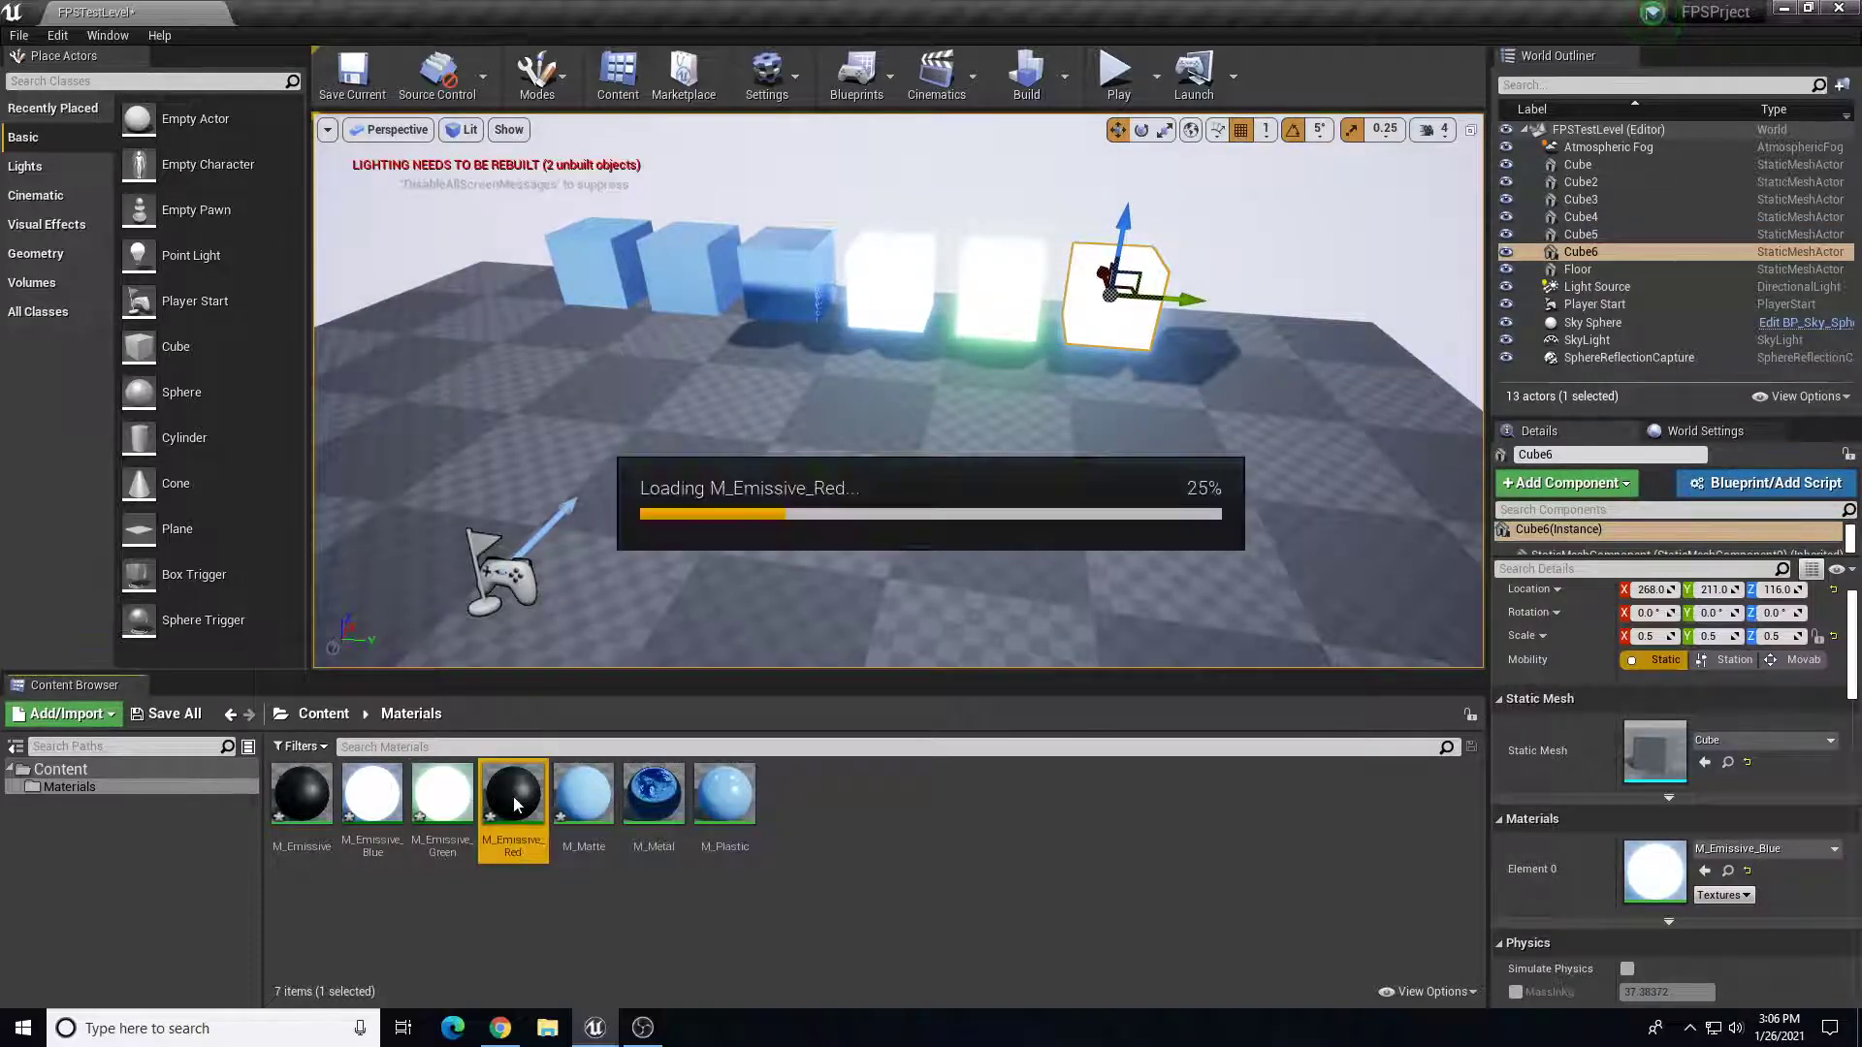
left_click(1346, 270)
left_click(1346, 316)
left_click(1517, 271)
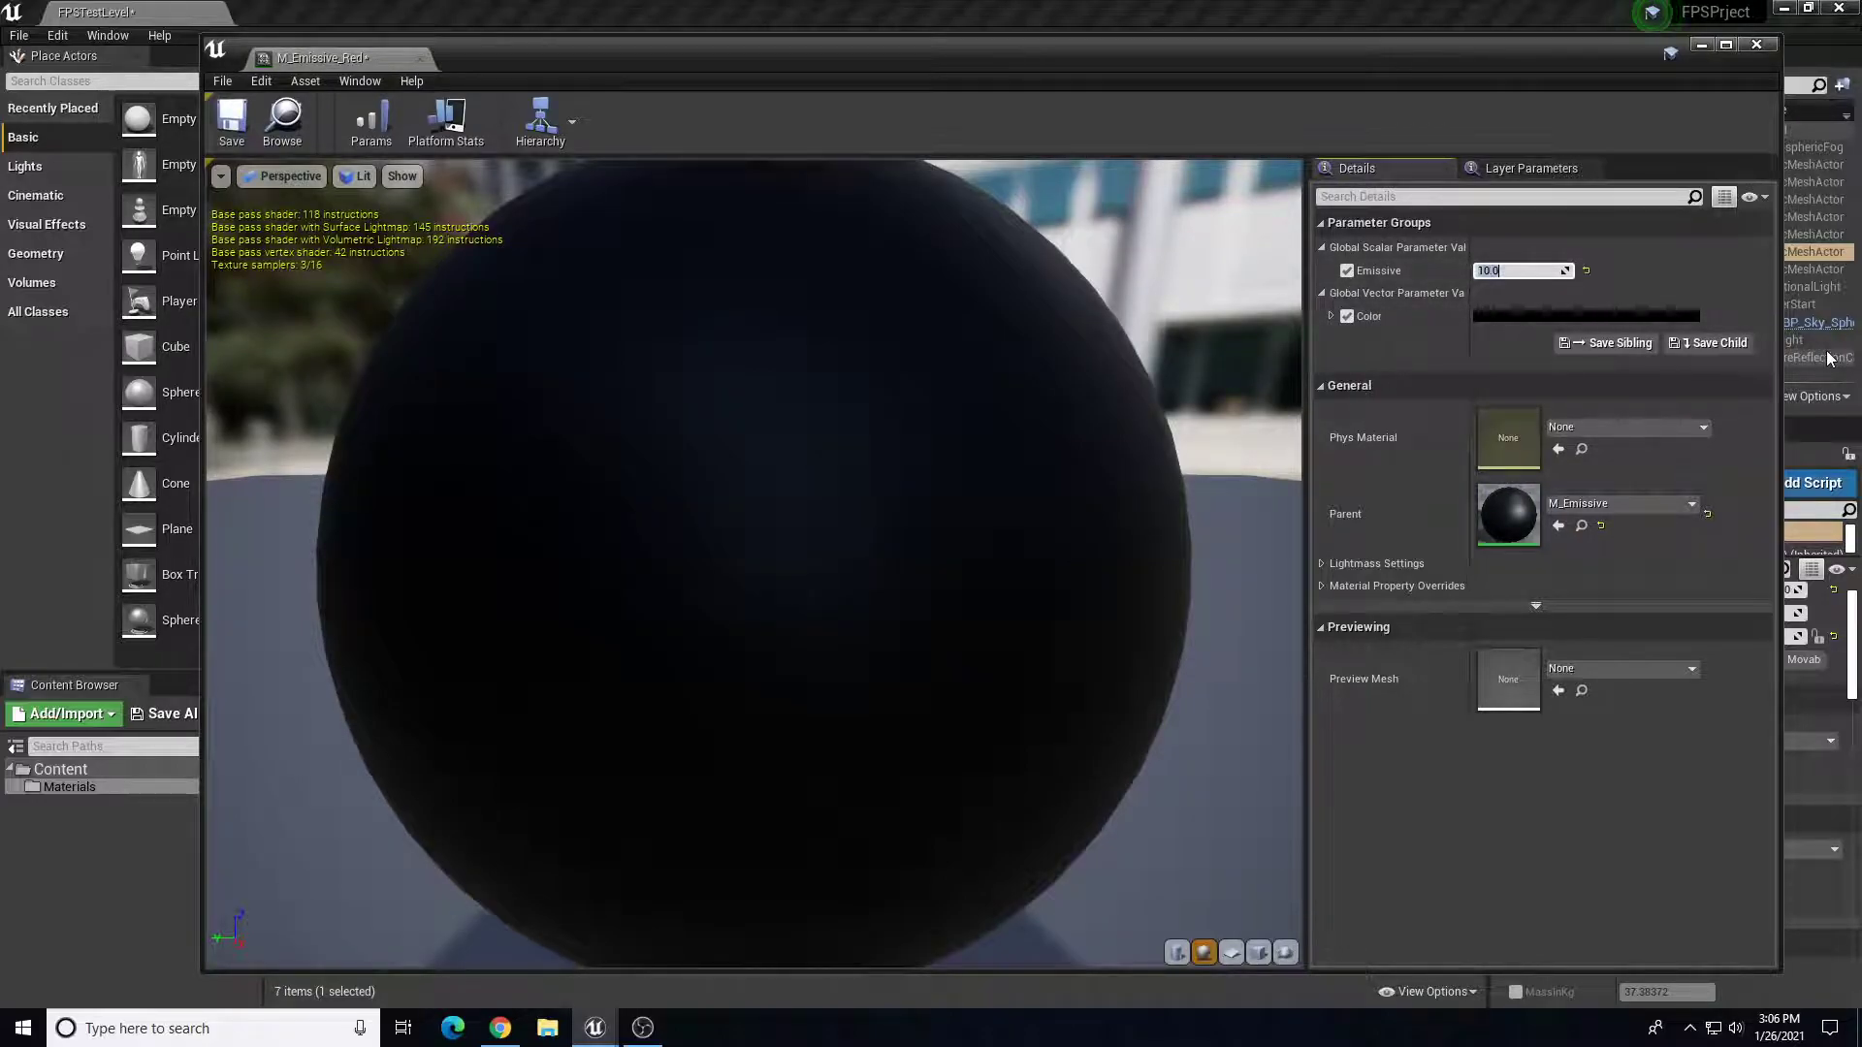
- Set the color of M_Emissive_Red to red, hex sRGB F35A5AFF, check the preview sphere, and close the instance editor
left_click(1585, 316)
left_click(1437, 484)
left_click_drag(1437, 483, 1439, 481)
left_click_drag(1524, 419, 1524, 408)
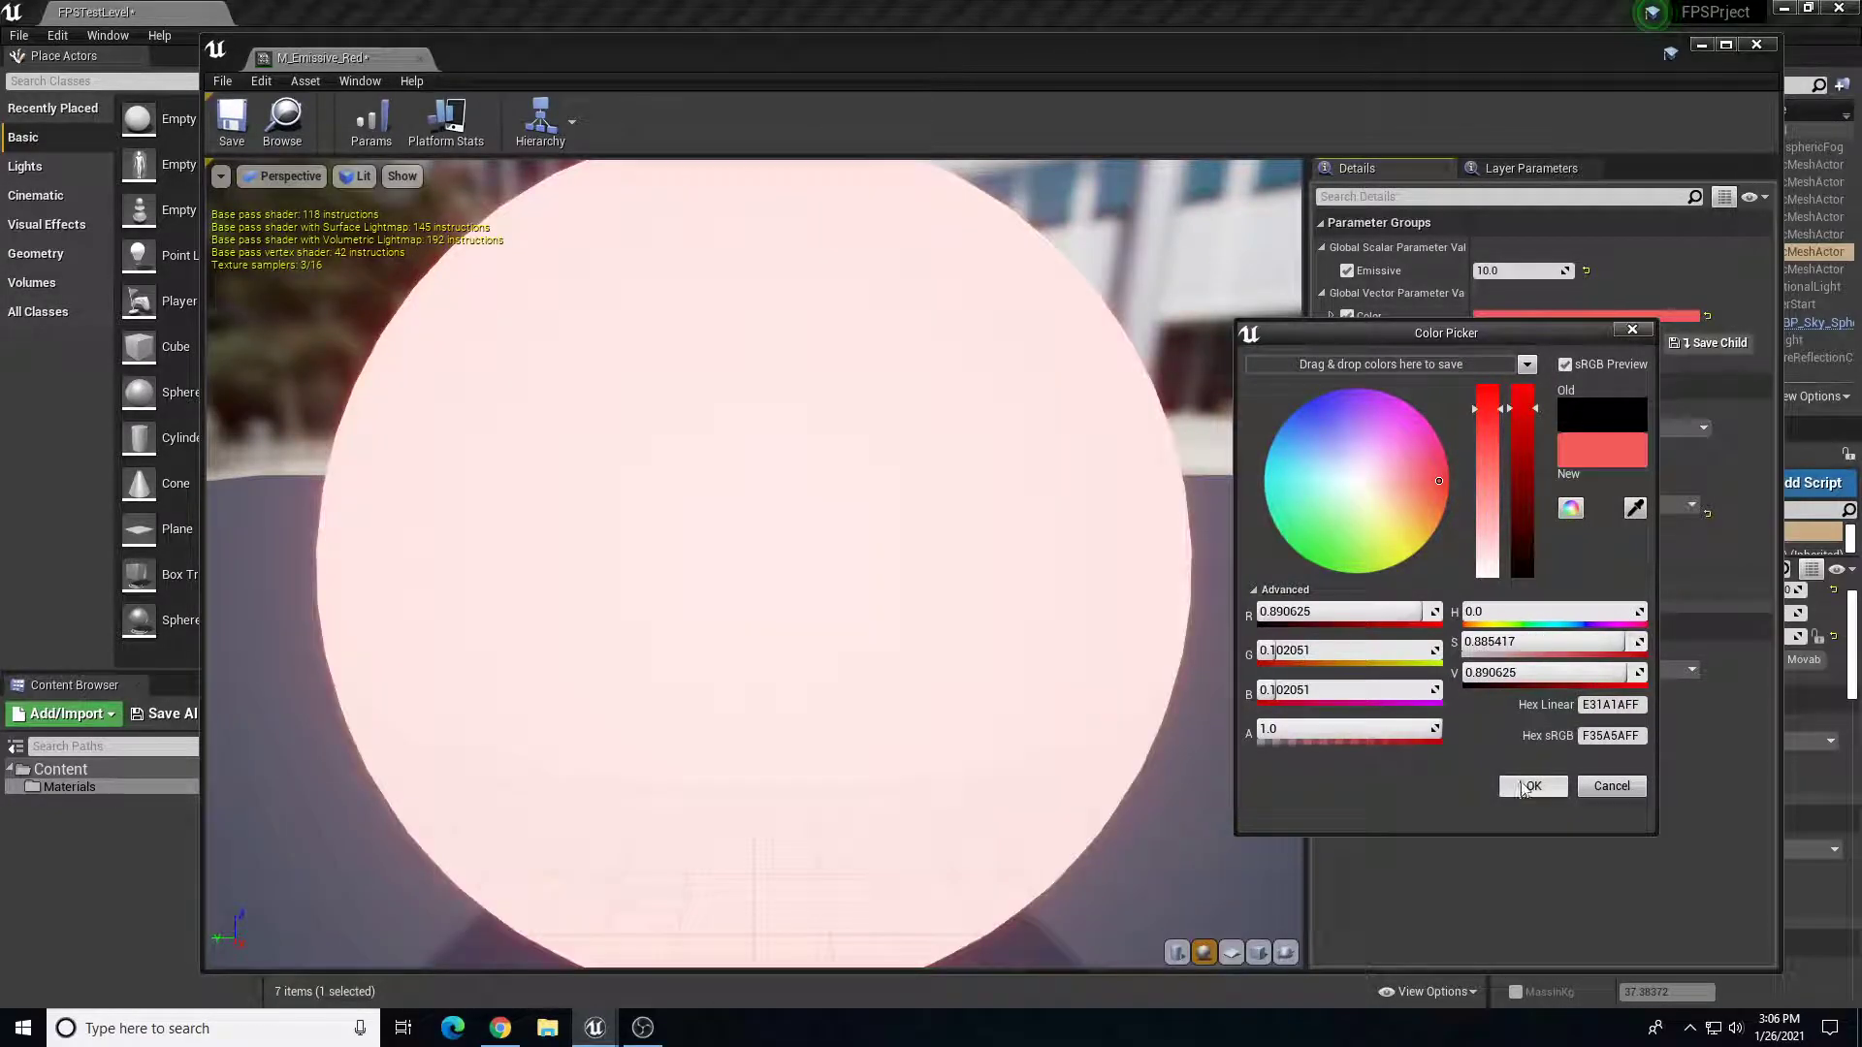
left_click(1530, 785)
scroll(818, 611, "down", 5)
scroll(818, 611, "up", 1)
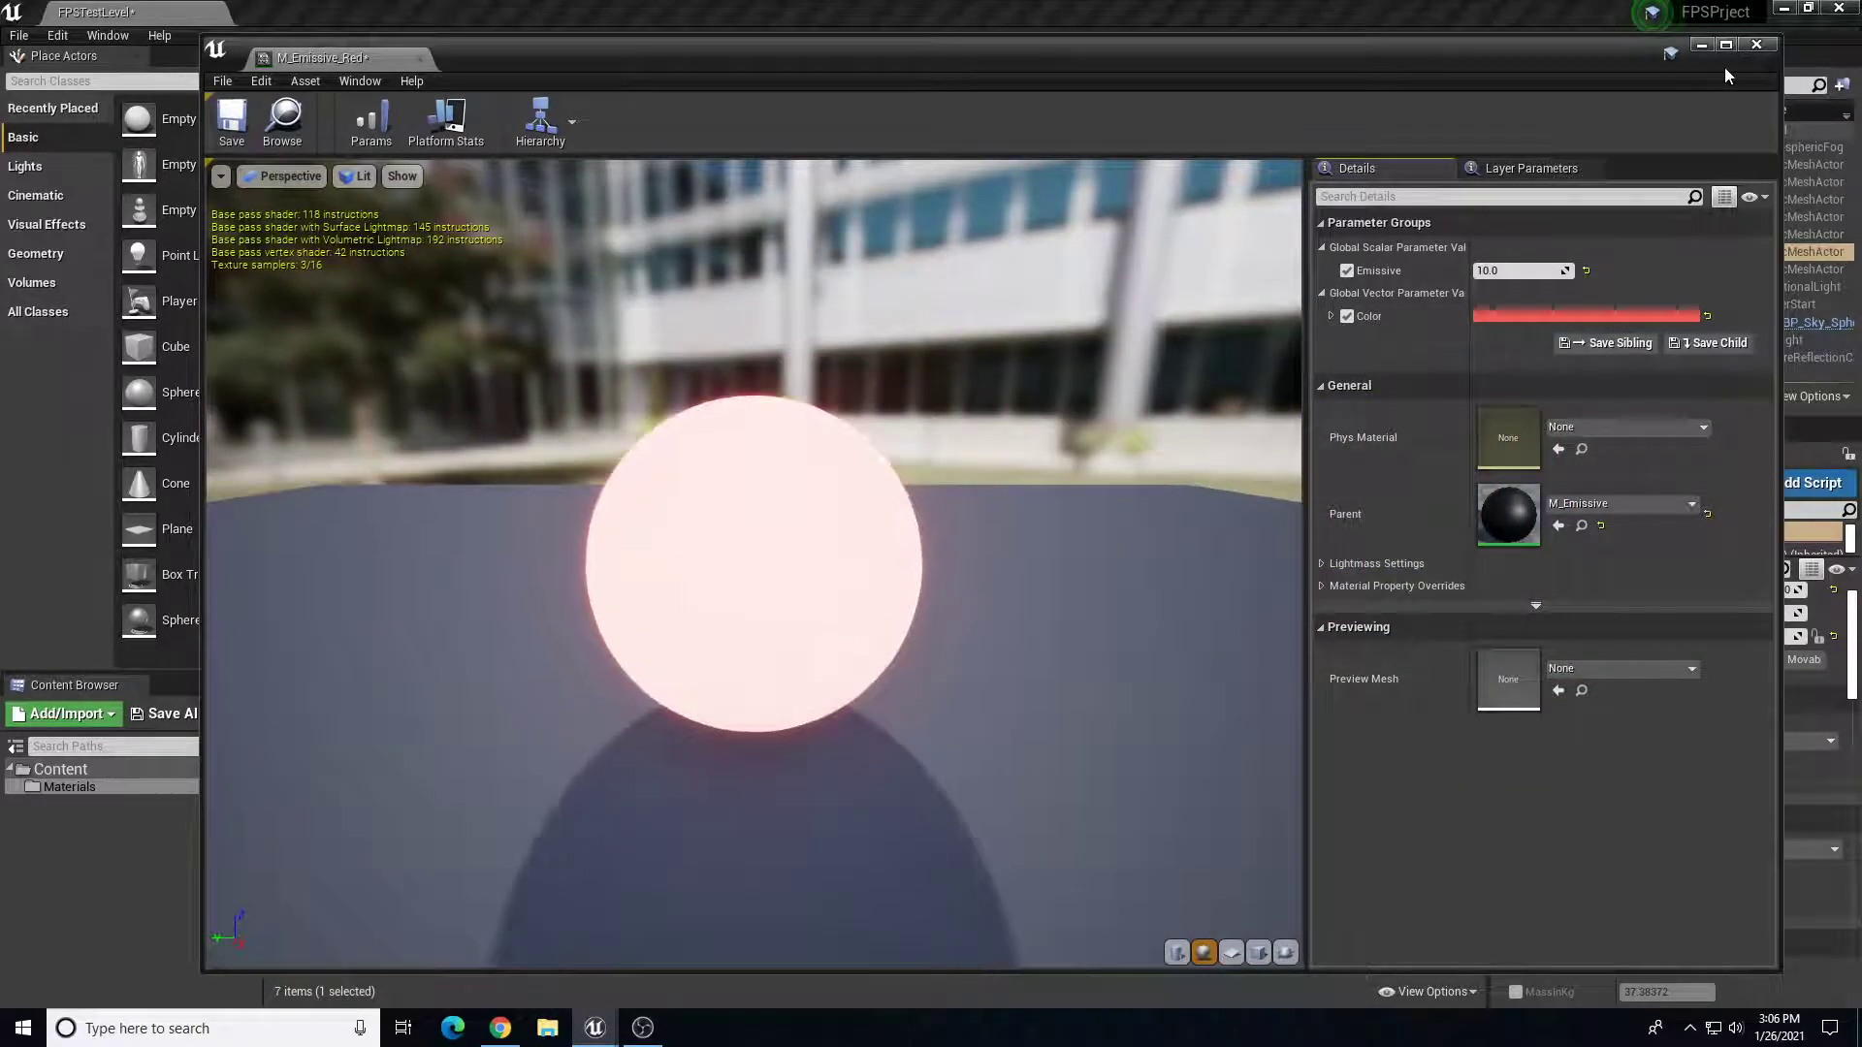
left_click(1757, 45)
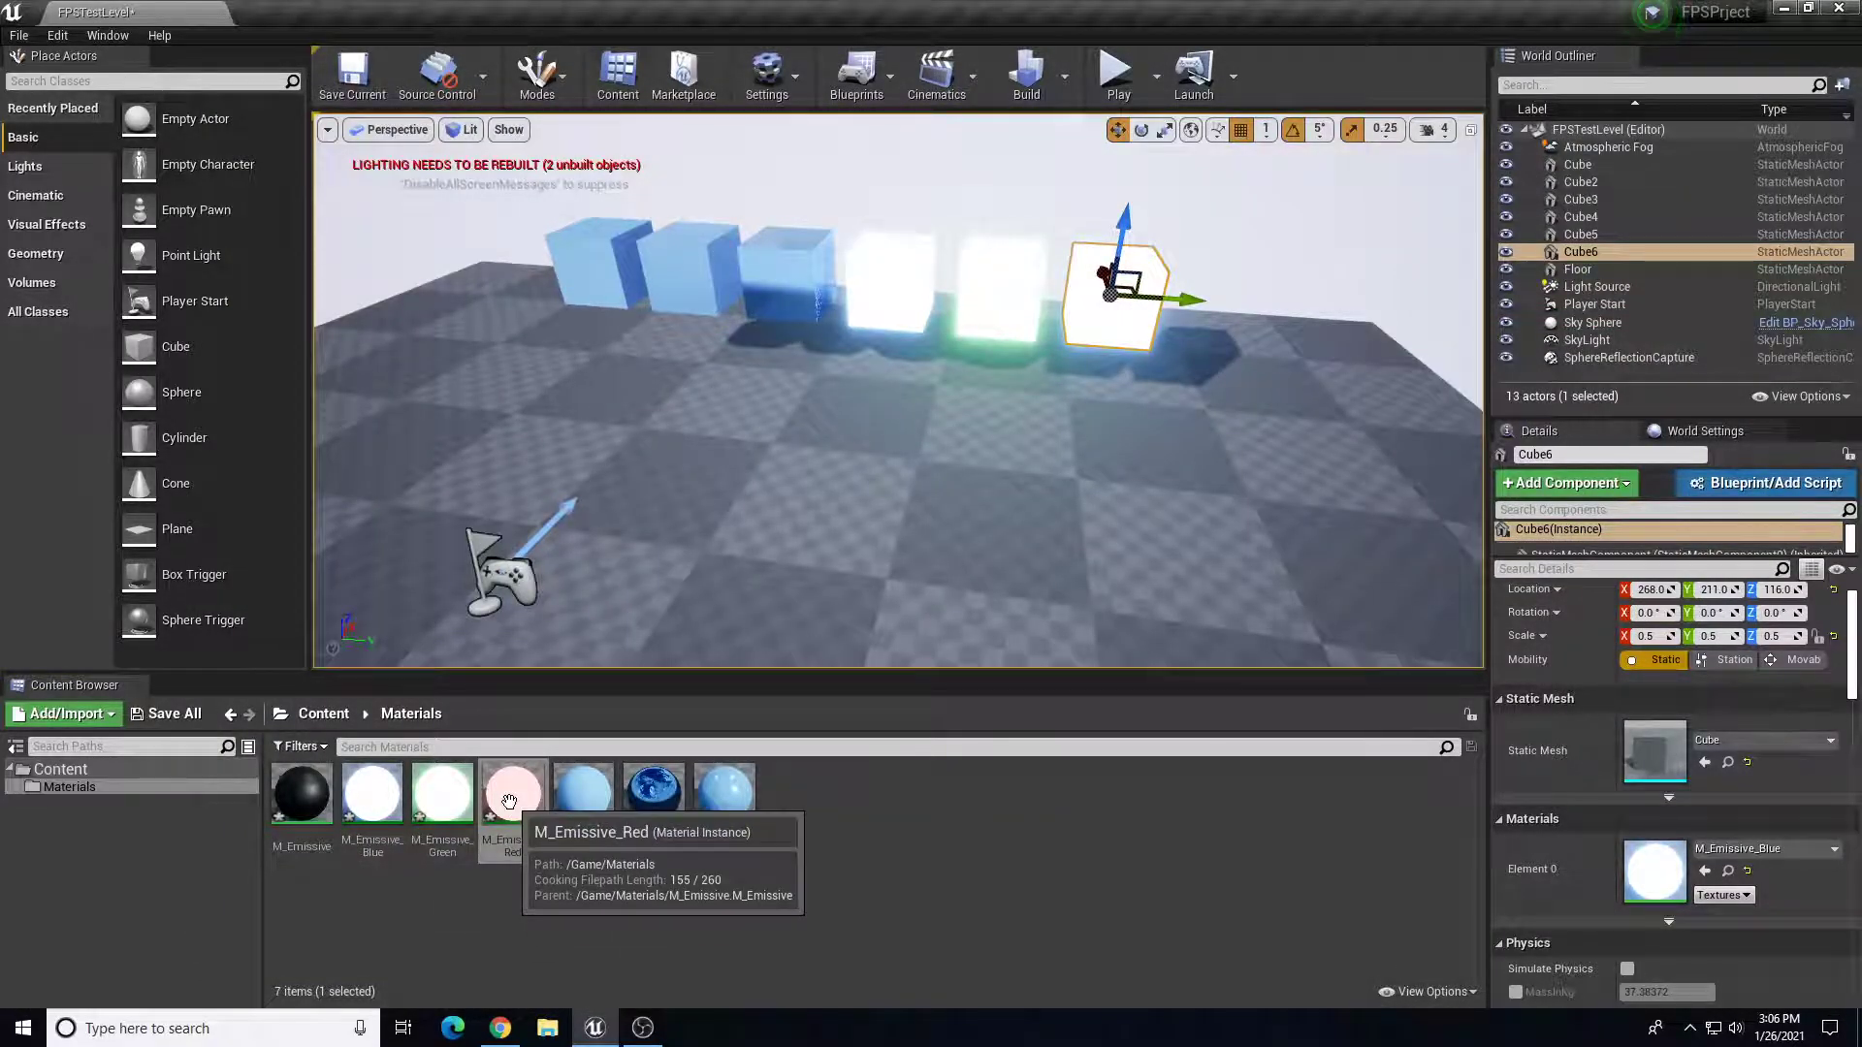
- Apply M_Emissive_Red to the last cube in the row, Cube6, and check the whole row of cubes
left_click_drag(509, 801, 1674, 875)
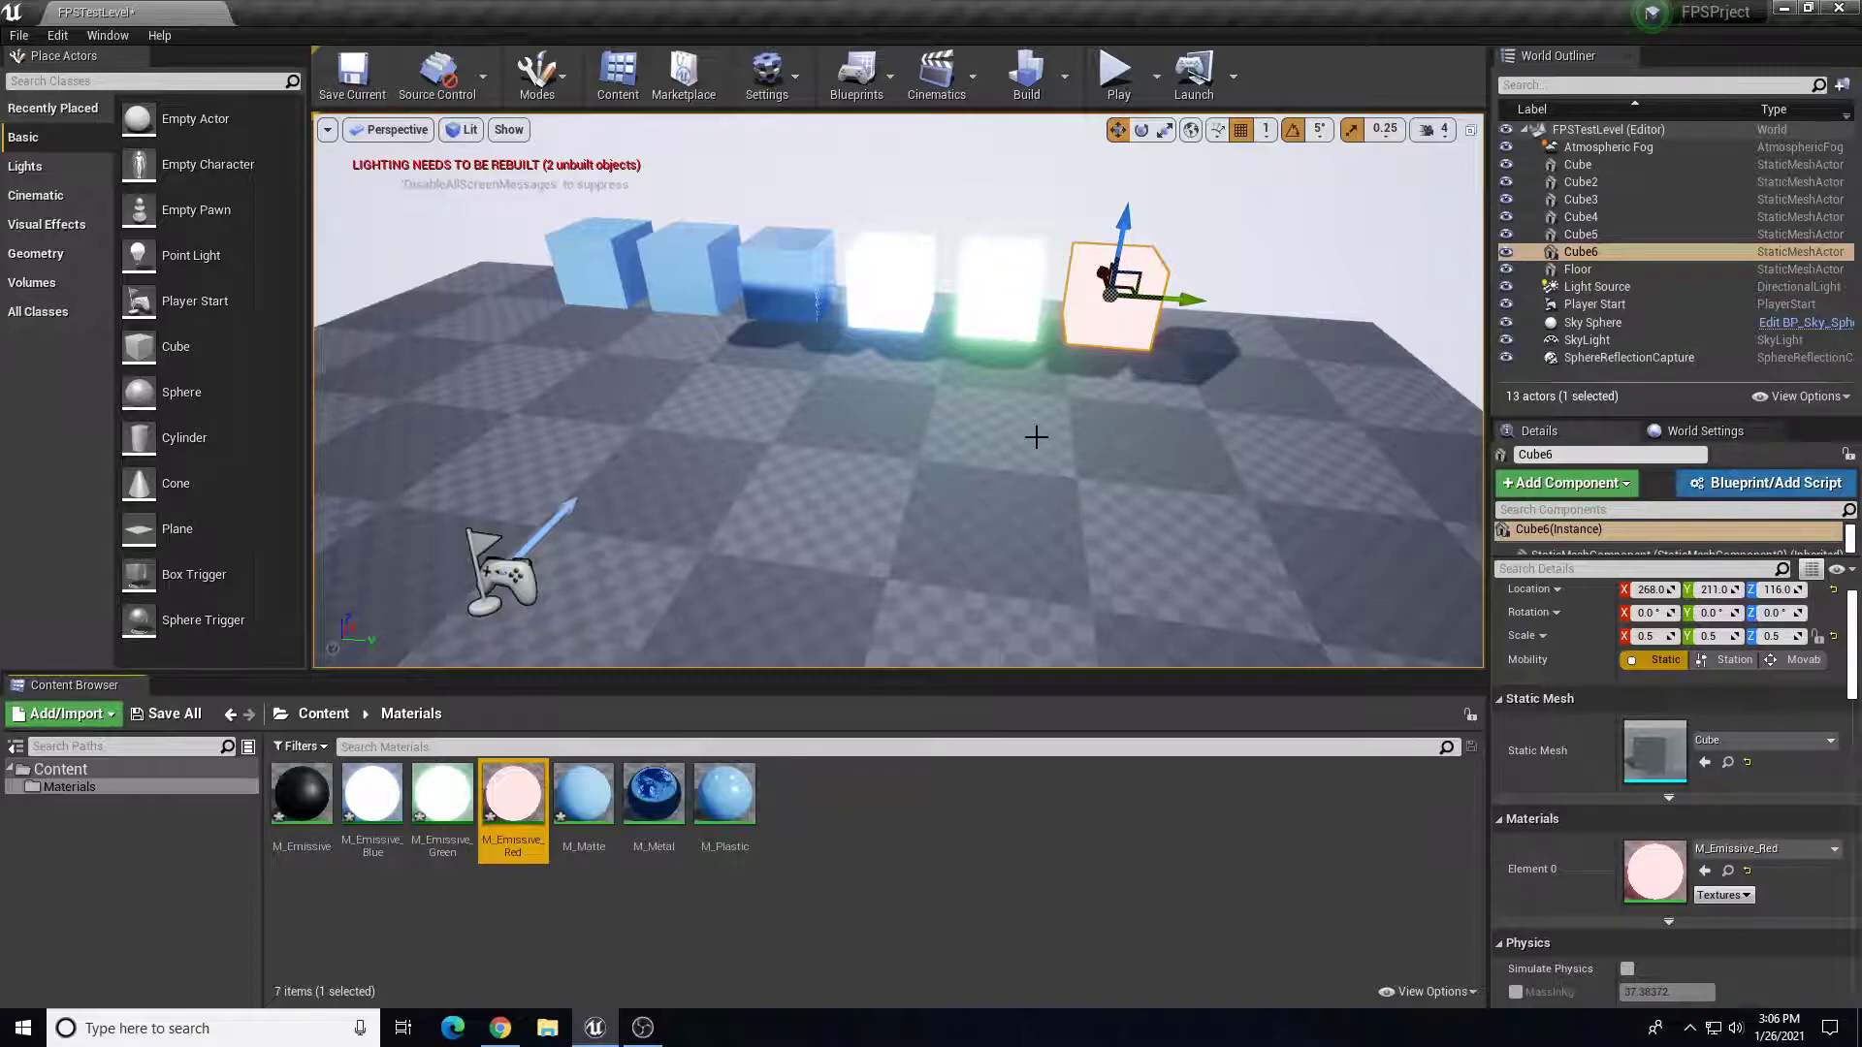
left_click(856, 480)
right_click_drag(864, 474, 897, 509)
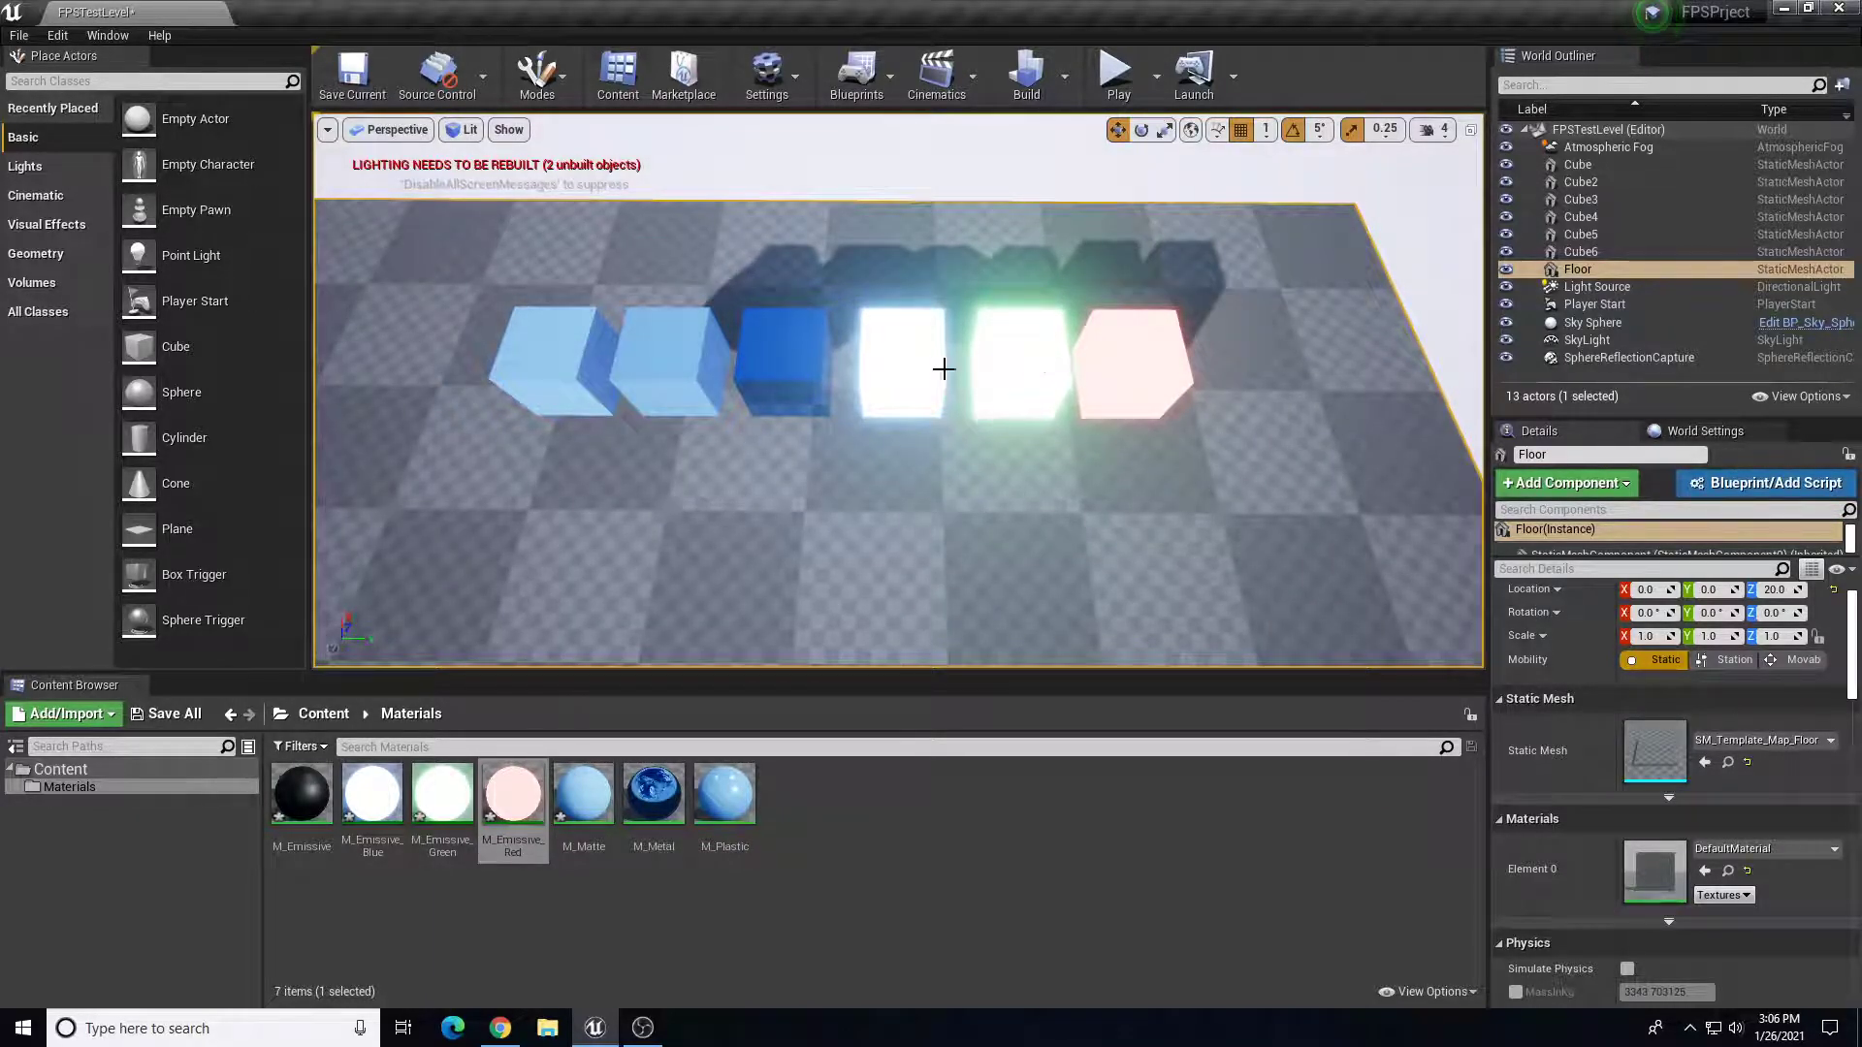
right_click_drag(1050, 472, 880, 587)
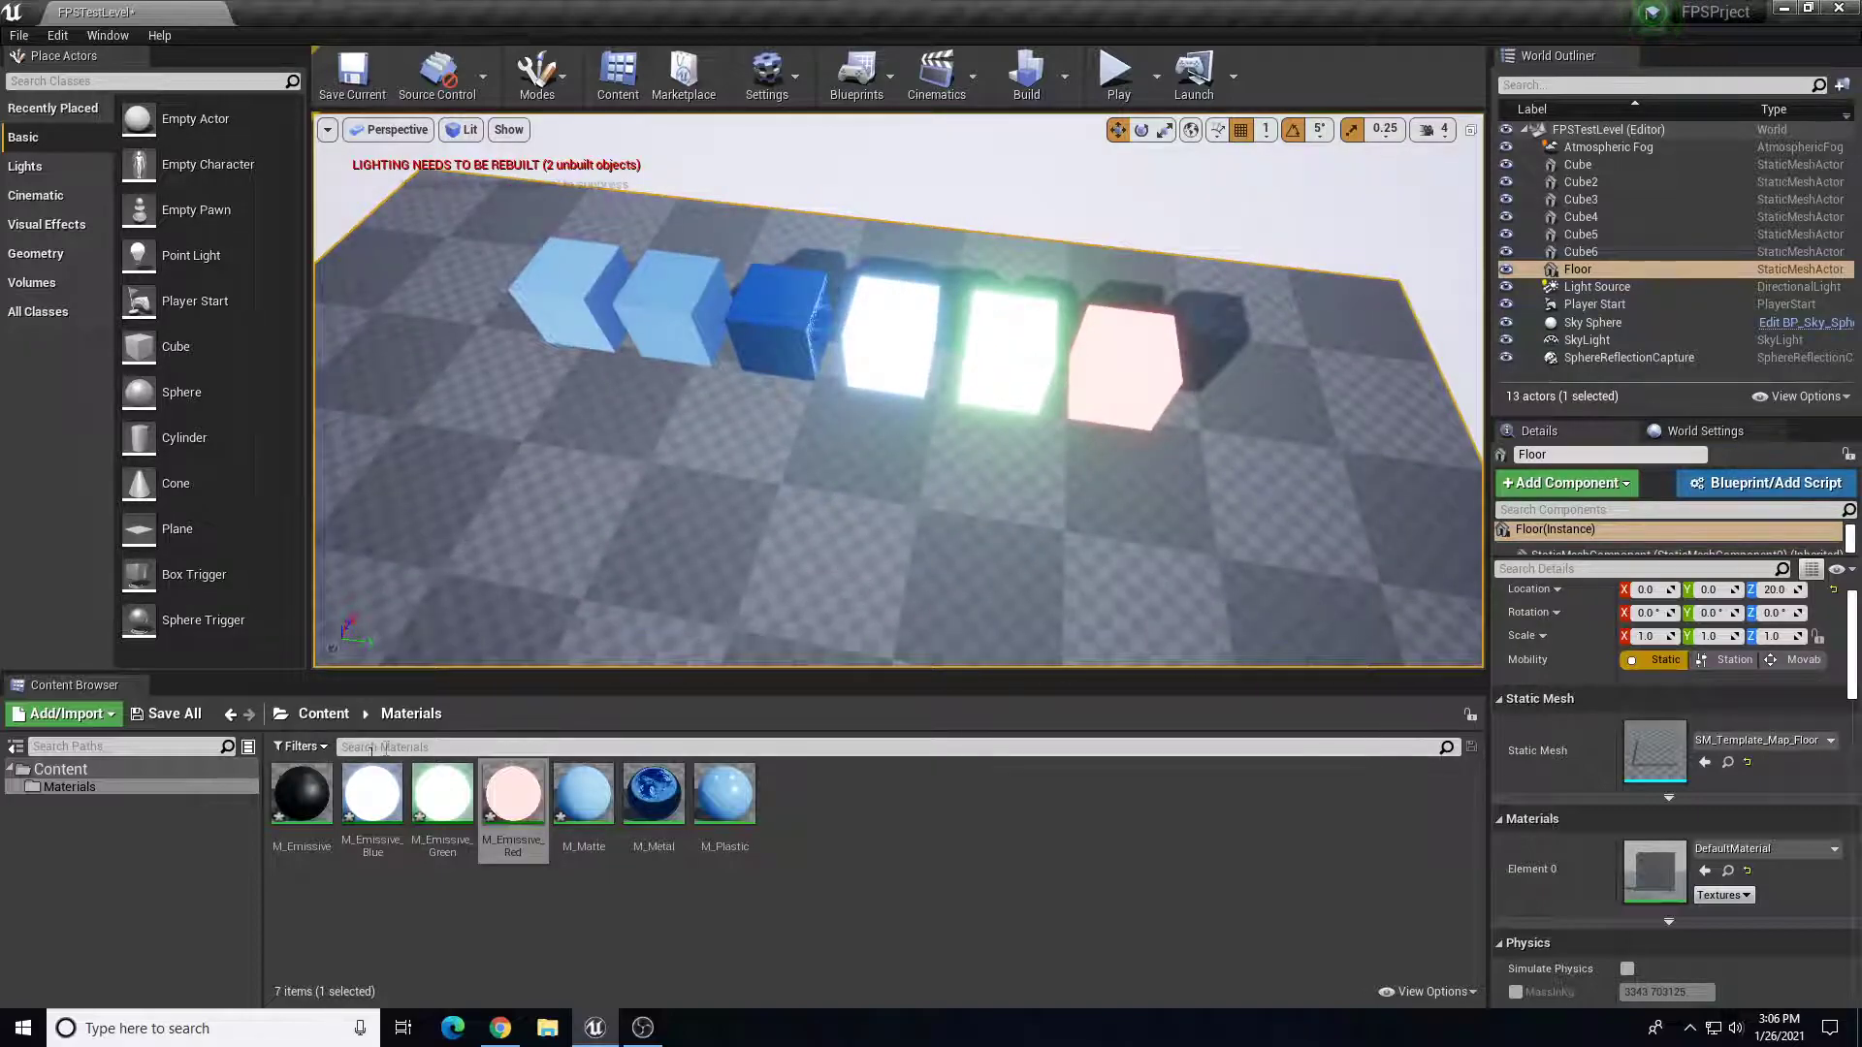
- Review the parent M_Emissive material and its blue, green and red instances in the Materials folder
left_click(308, 798)
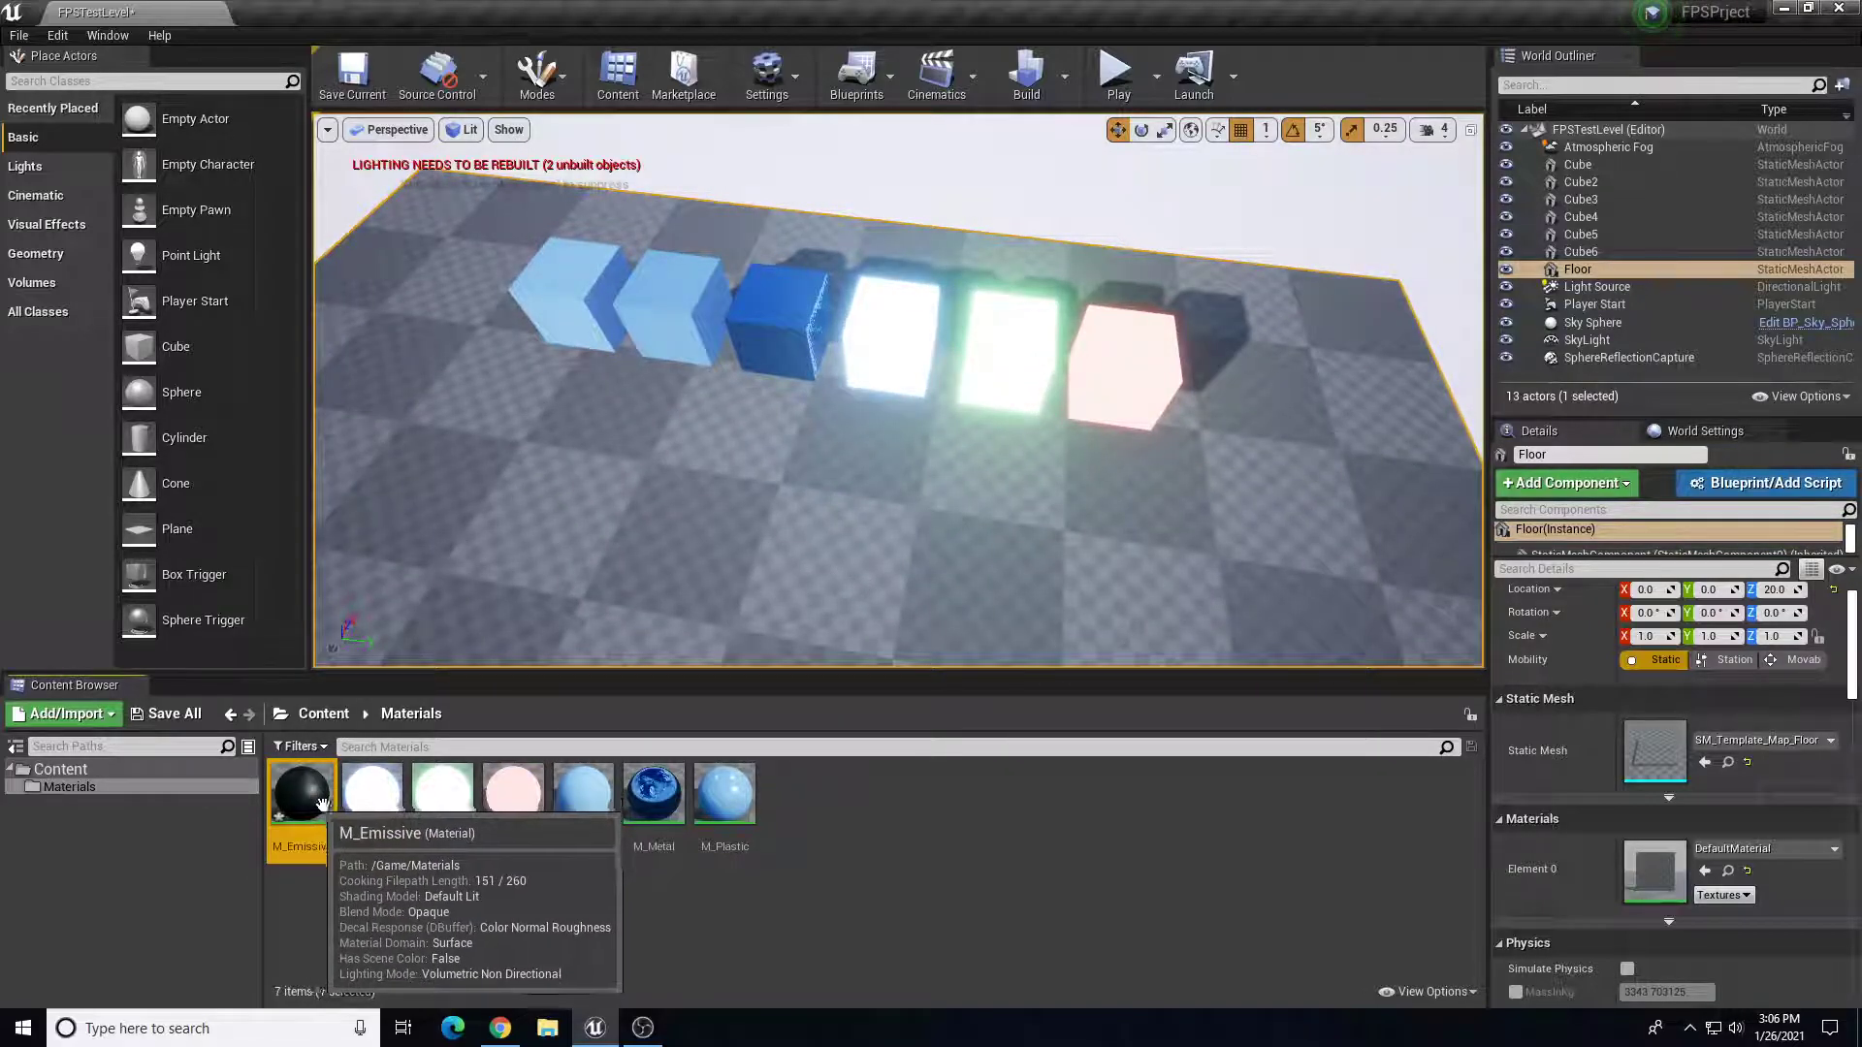
left_click(378, 796)
left_click(426, 799)
left_click(498, 797)
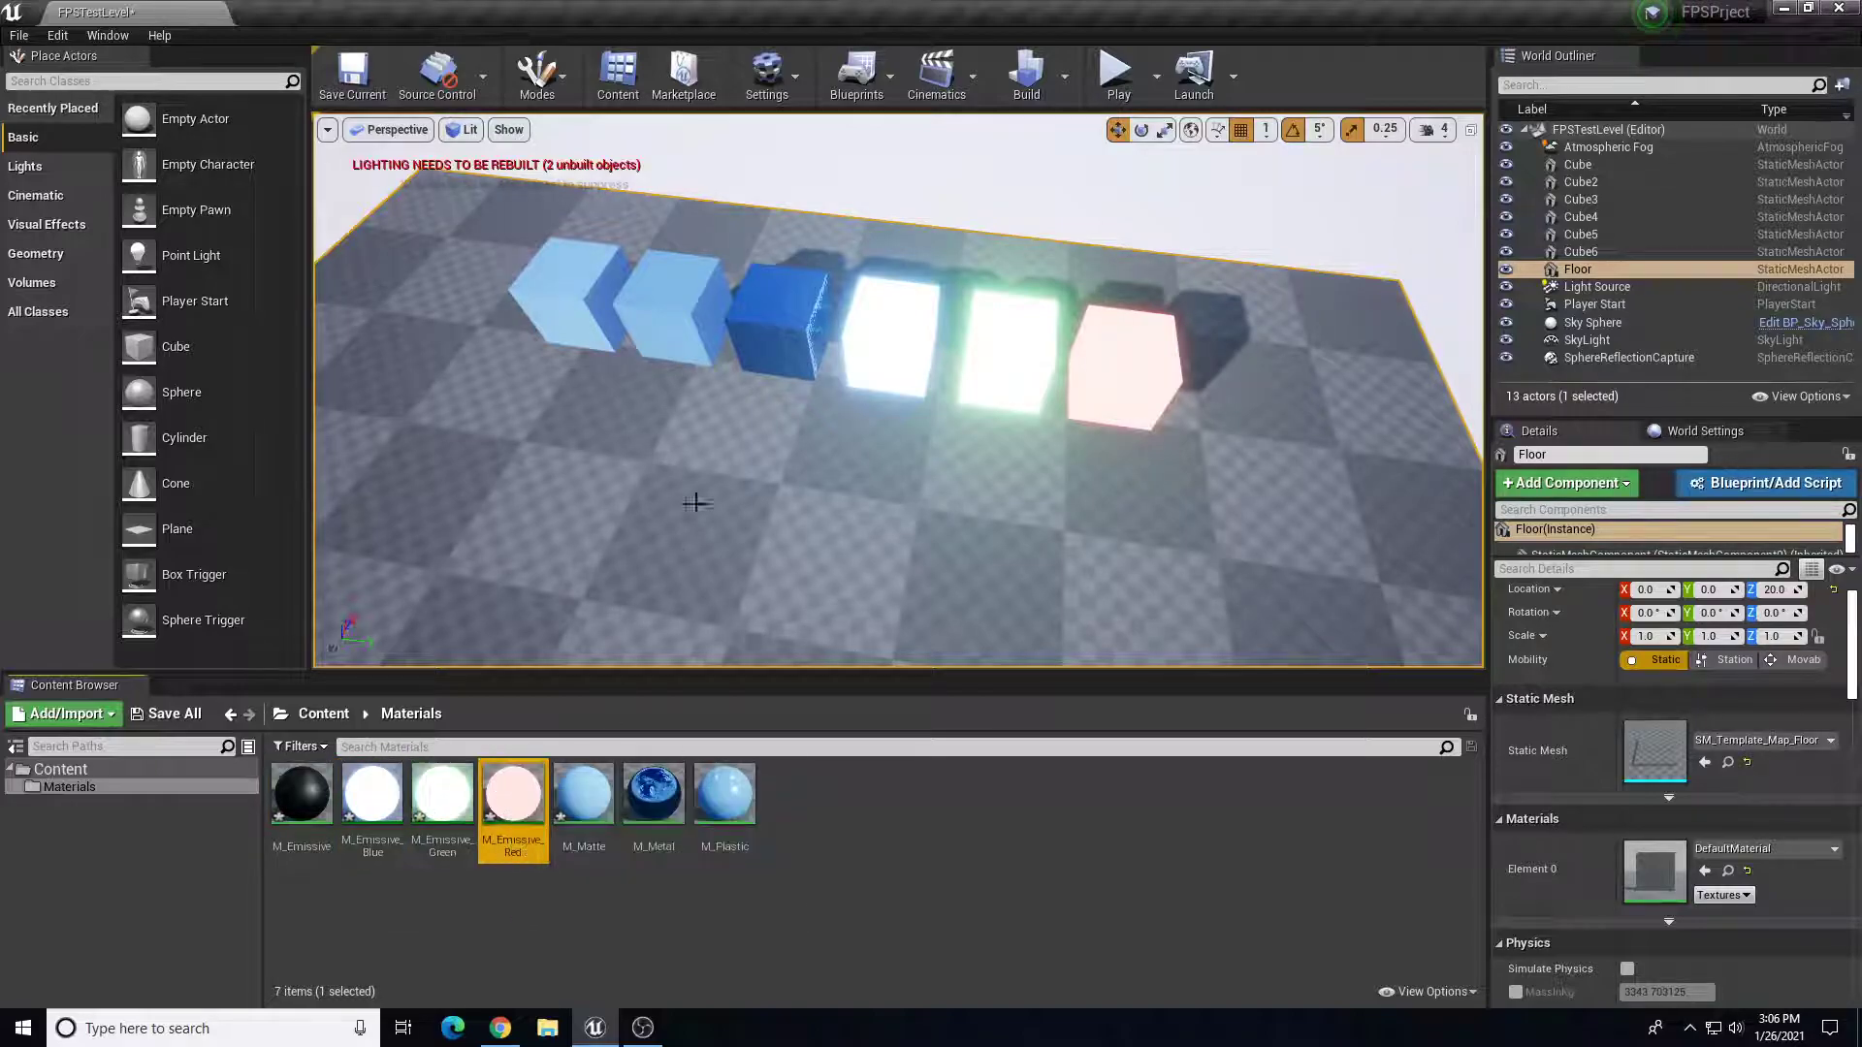
- Build the level's lighting and close the Message Log
right_click_drag(881, 500, 829, 485)
left_click(1026, 75)
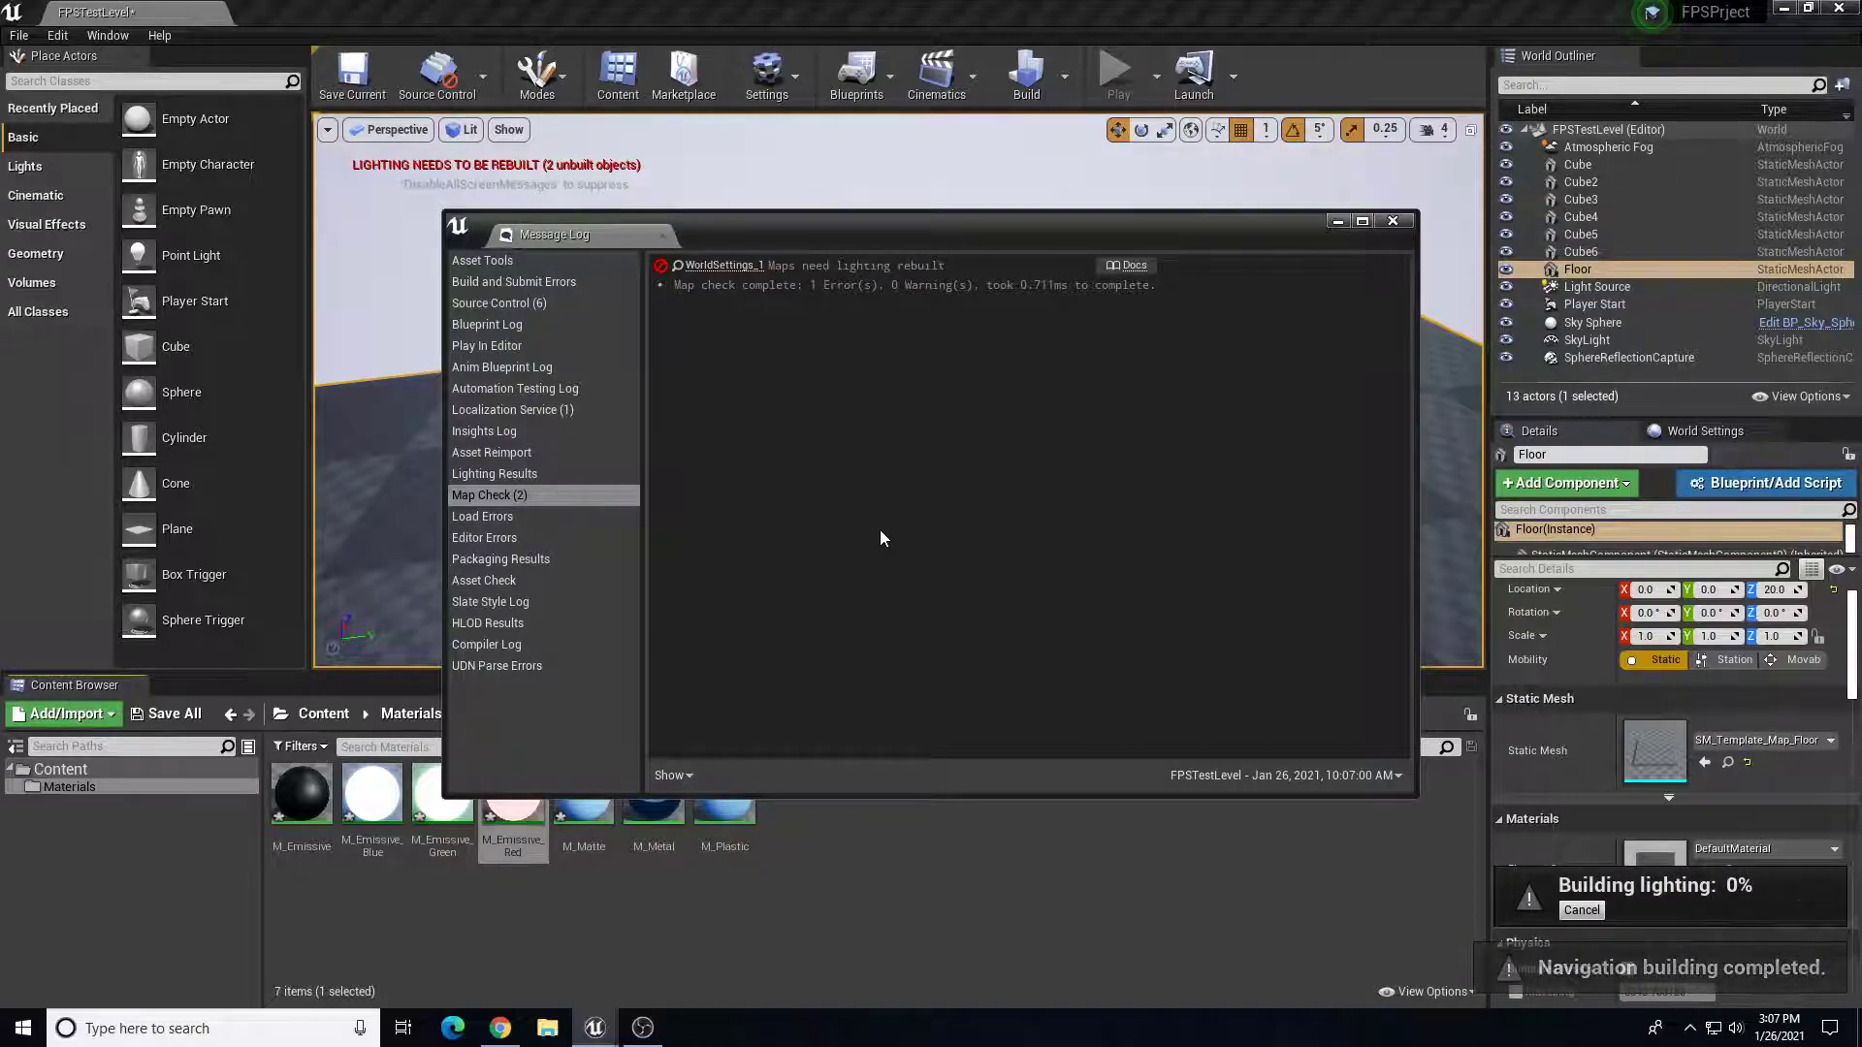
left_click(1400, 222)
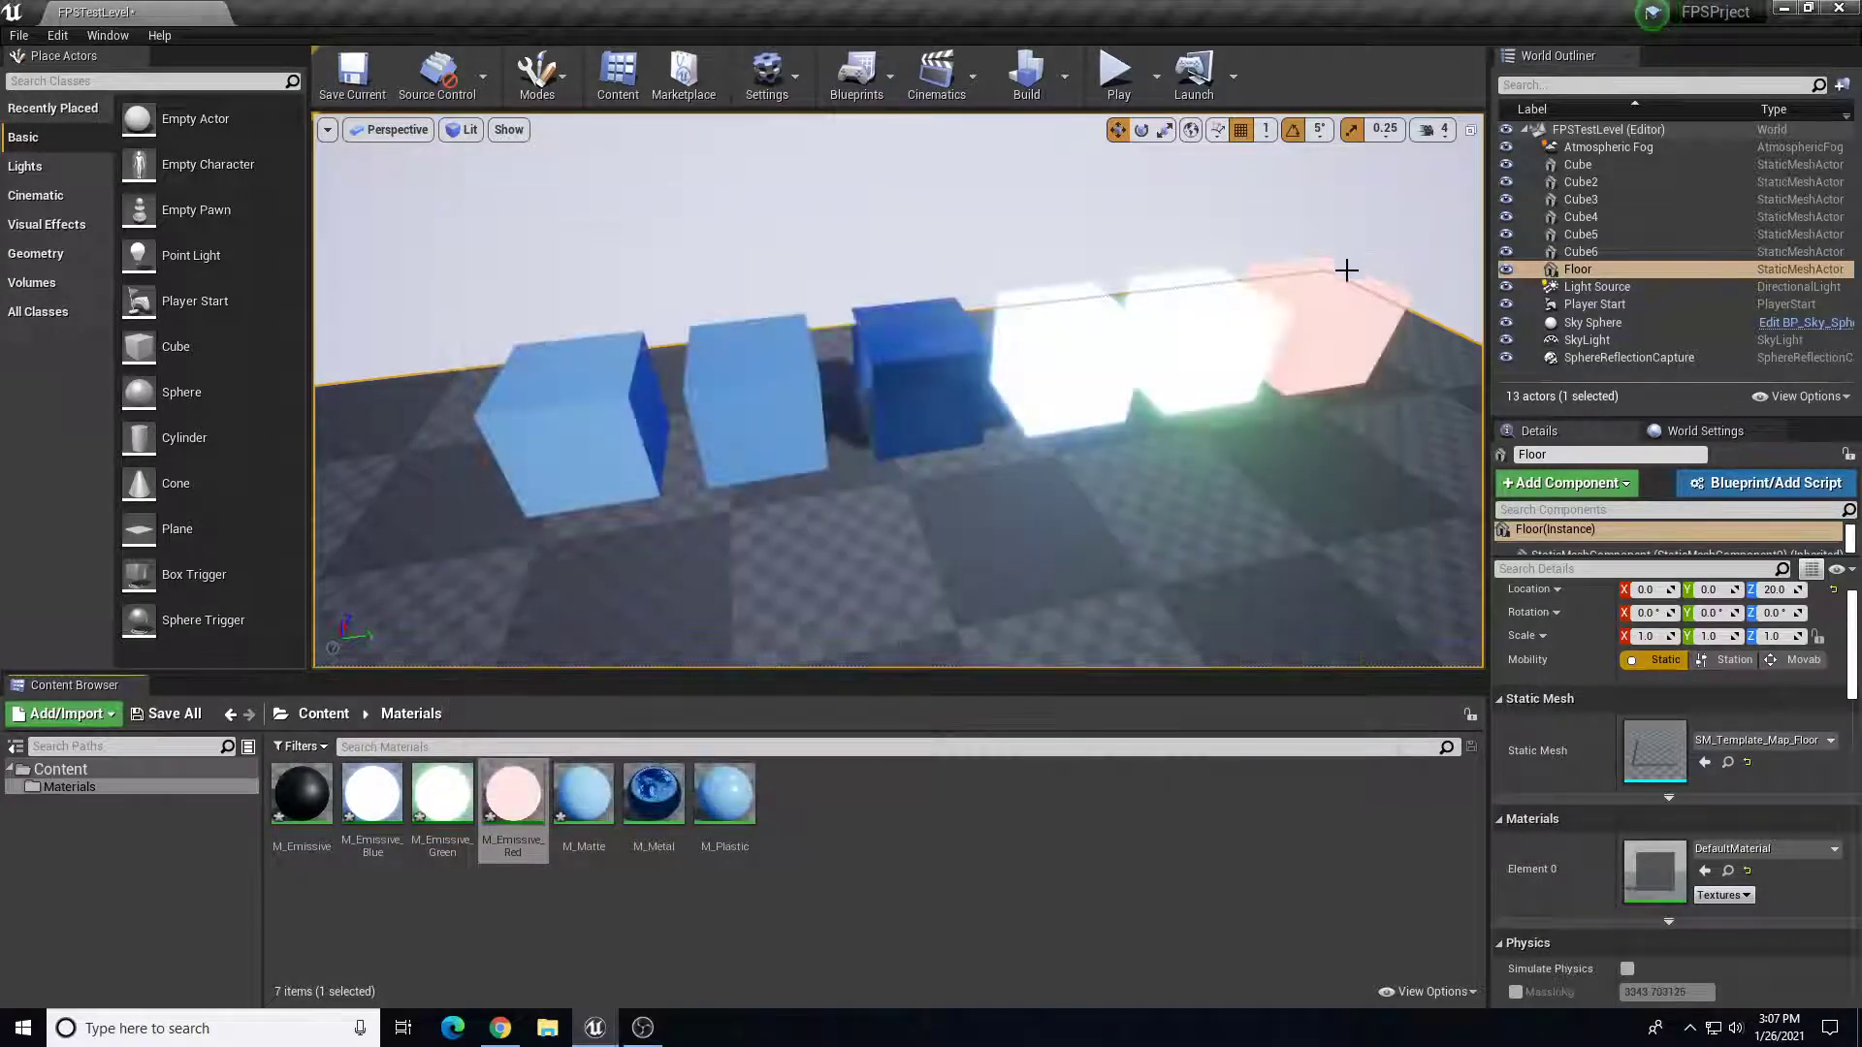
- Select the matte cube, then frame the plastic cube, Cube2, and the metal cube, Cube3, to examine their baked surfaces
left_click(617, 439)
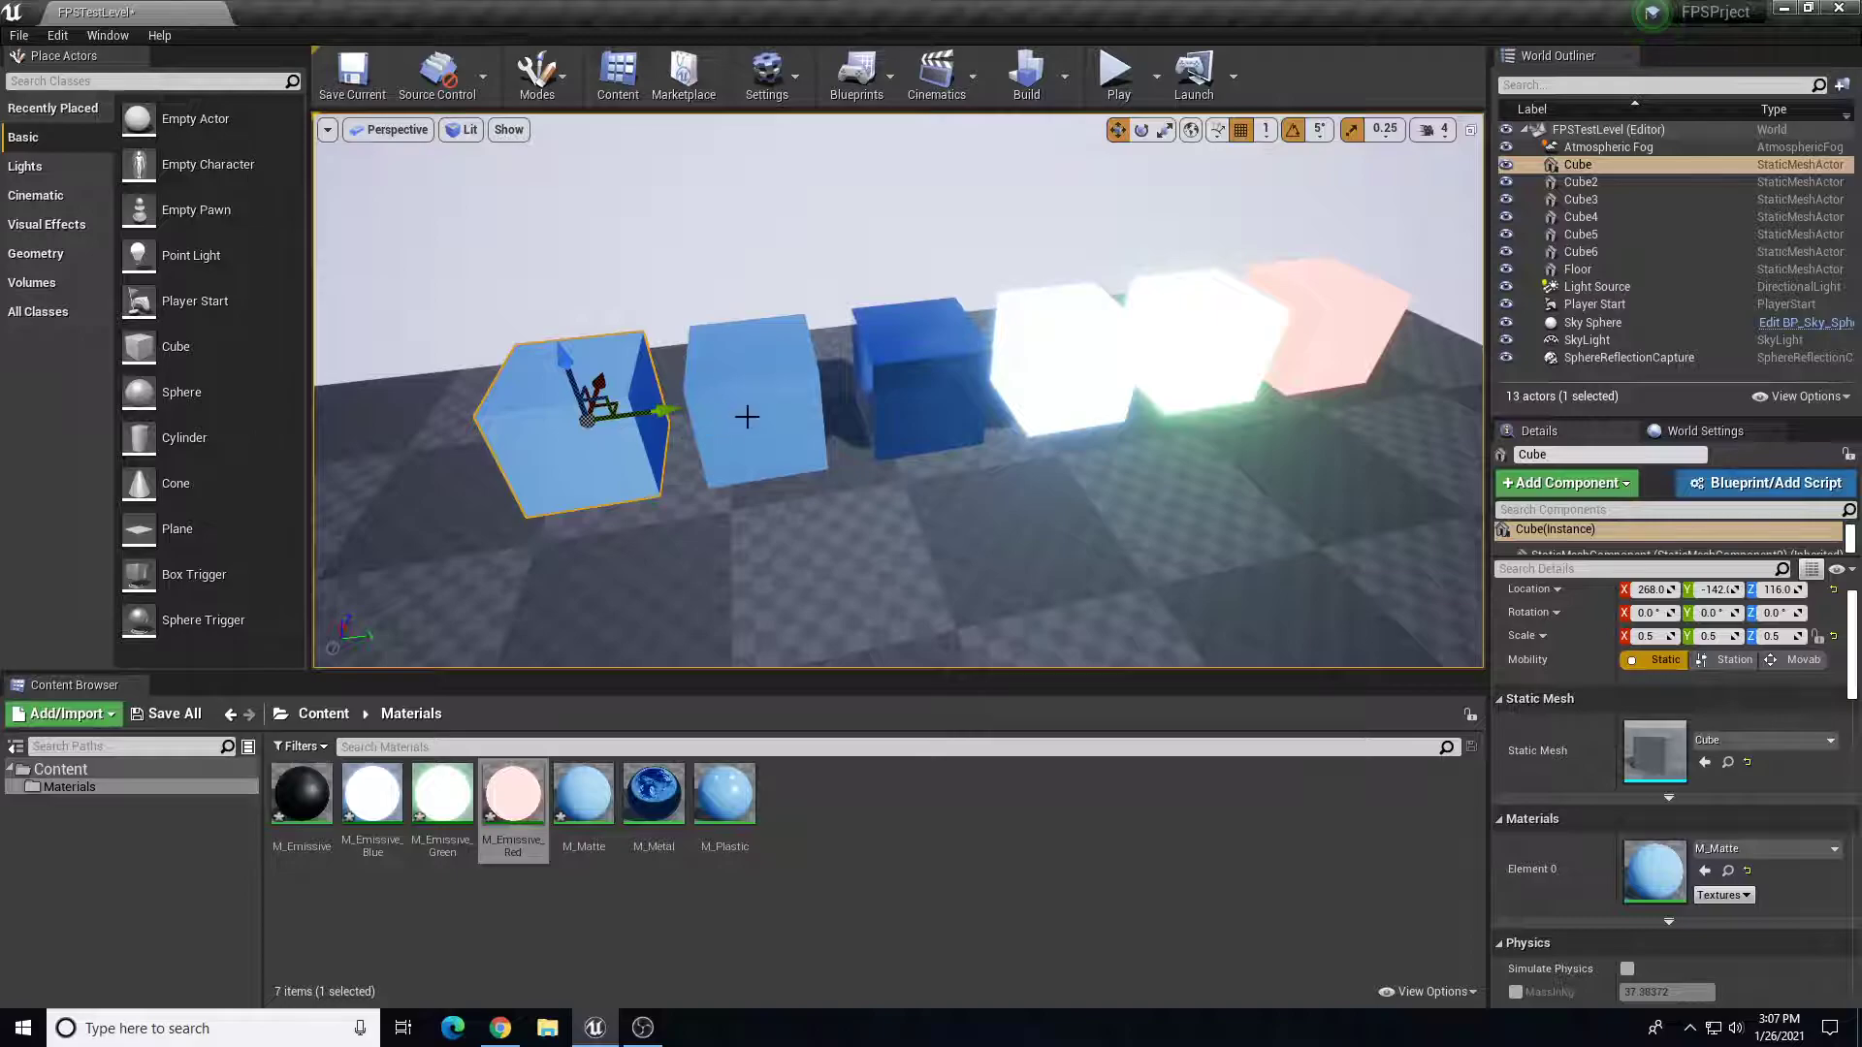
left_click_drag(713, 334, 771, 339, "alt")
left_click(713, 335)
key("f")
key("f")
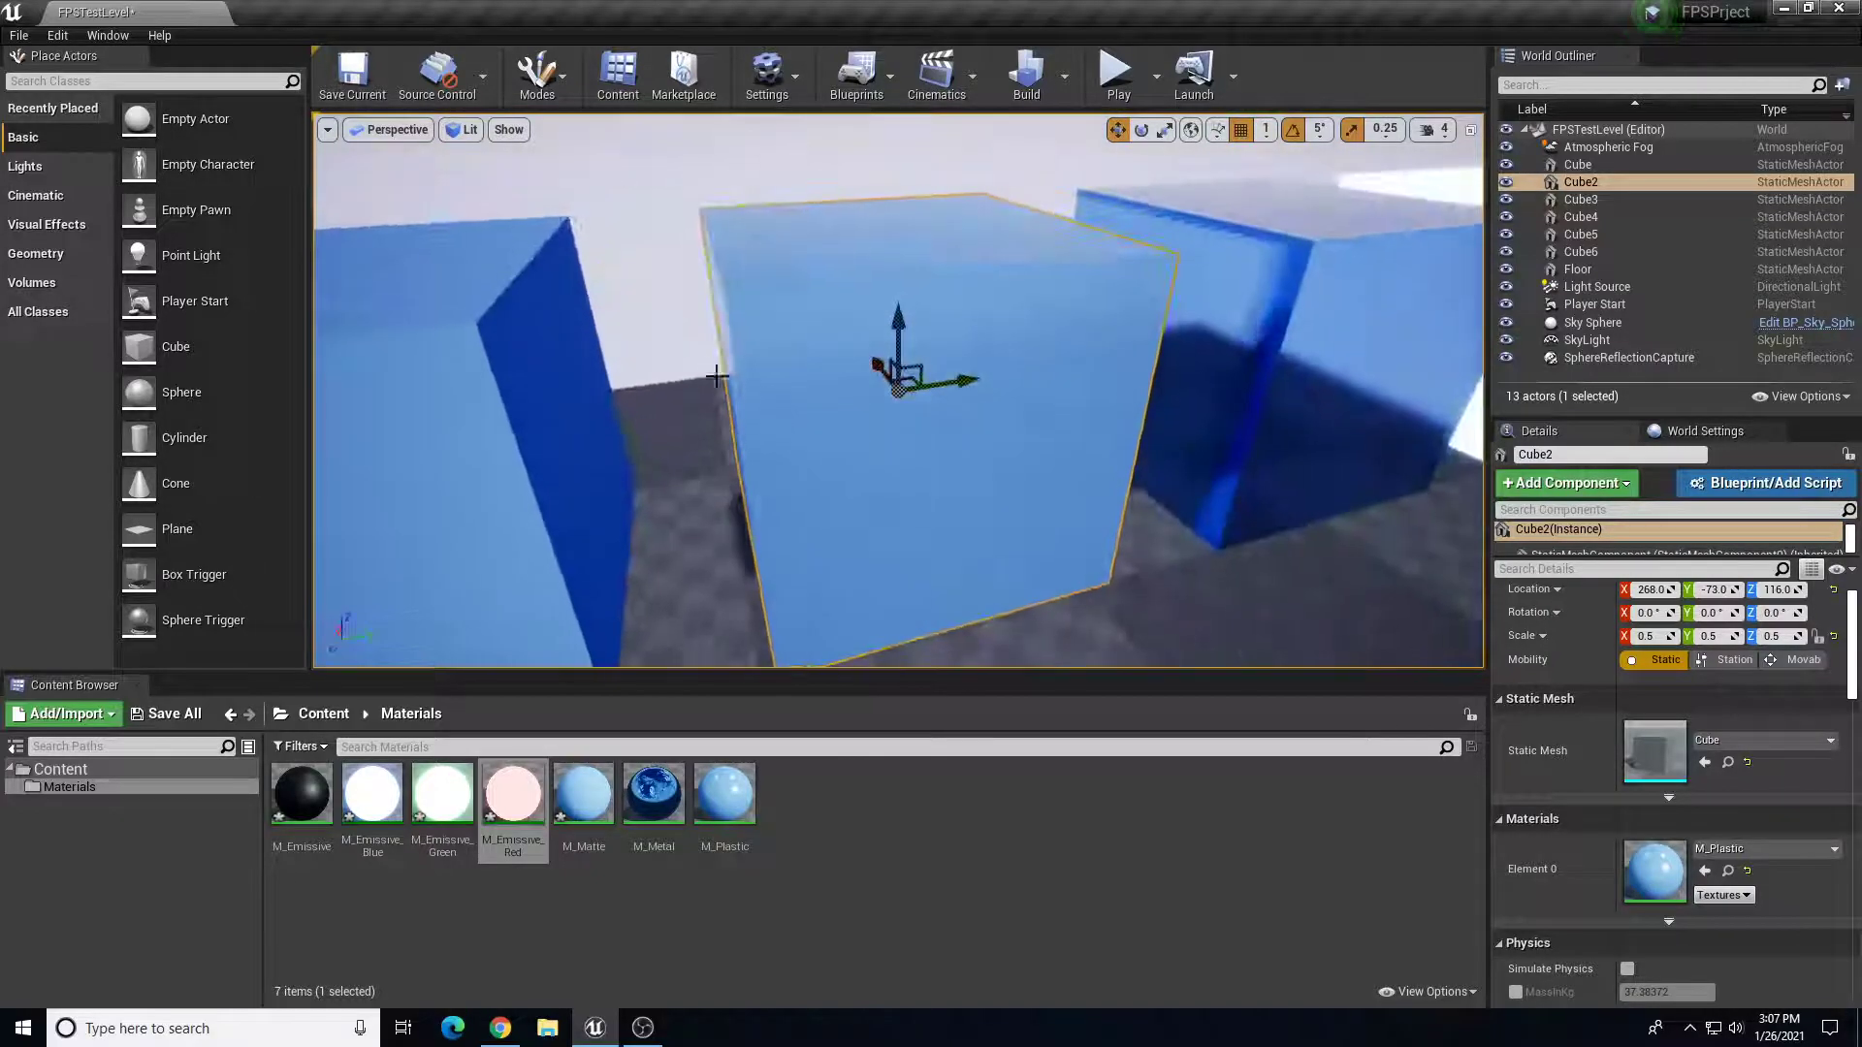
scroll(898, 373, "down", 5)
left_click(1017, 359)
key("f")
left_click_drag(1017, 359, 970, 388, "alt")
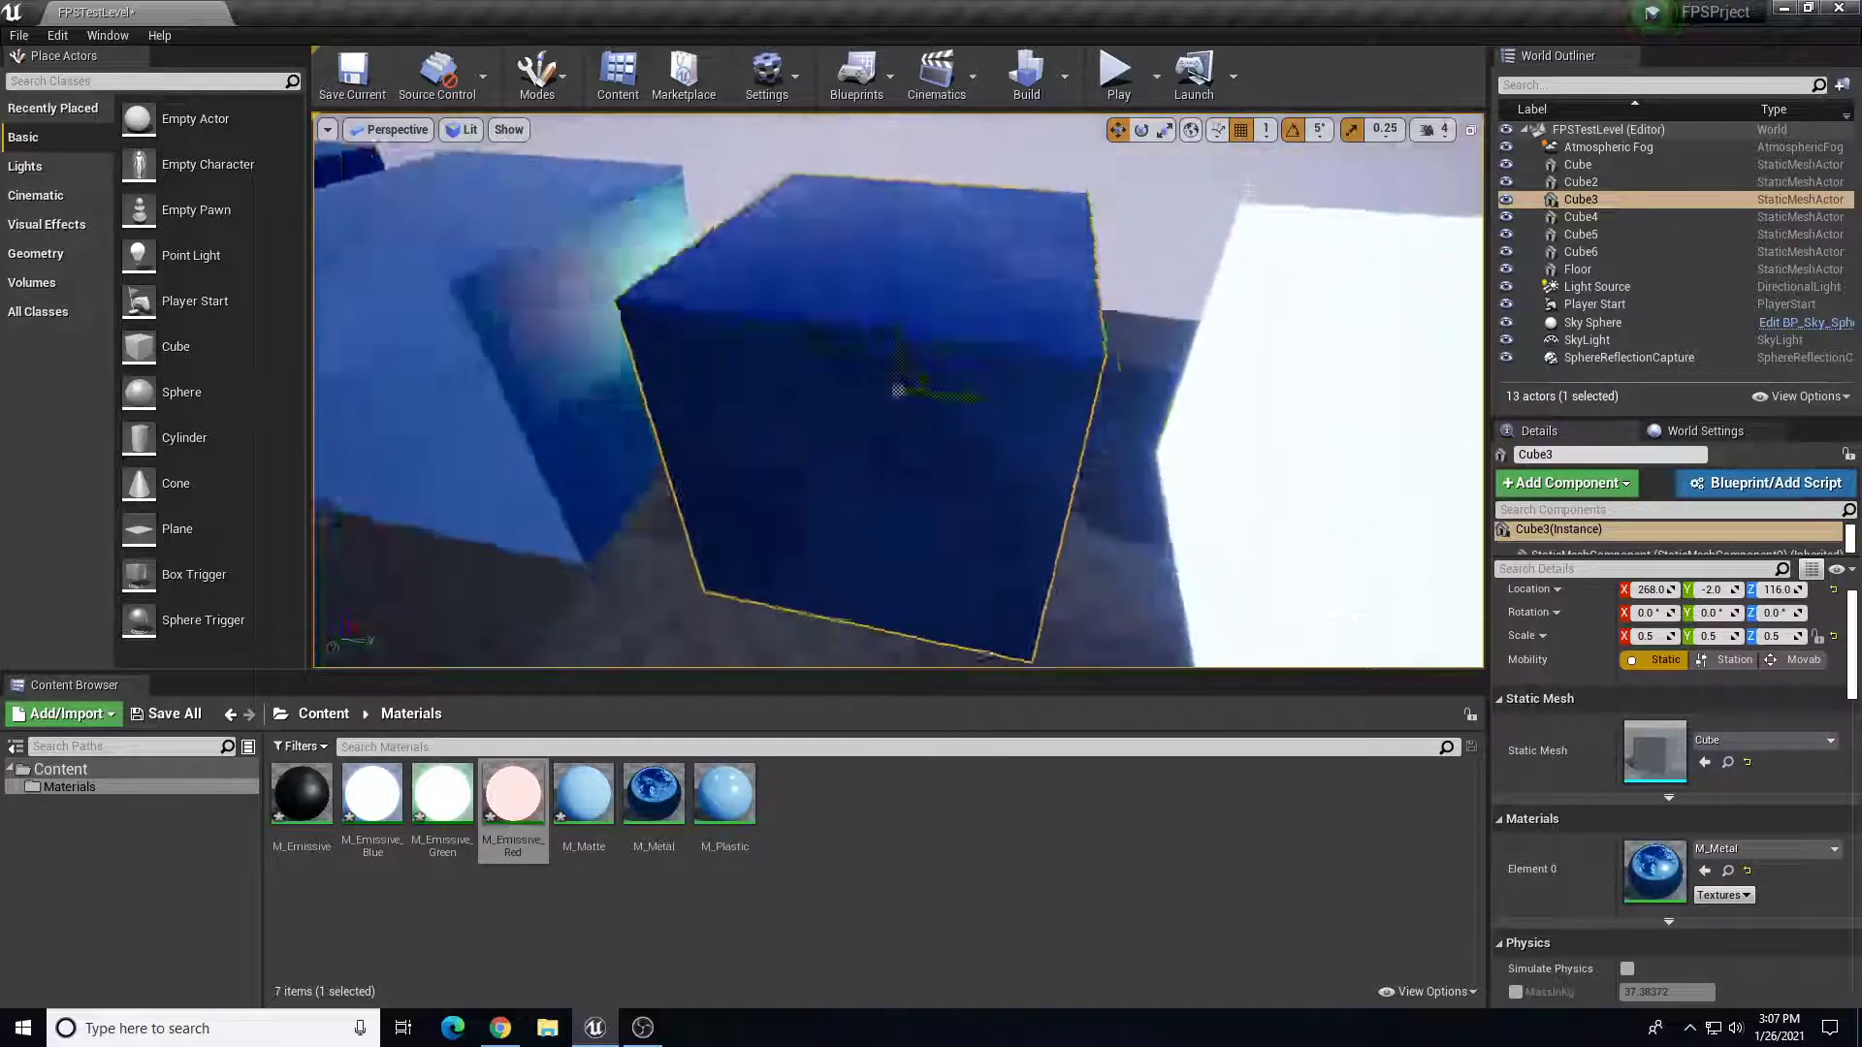
- Focus on the blue emissive cube, Cube4, and examine its glow alongside the rest of the row
scroll(1022, 416, "down", 5)
left_click(1043, 415)
key("f")
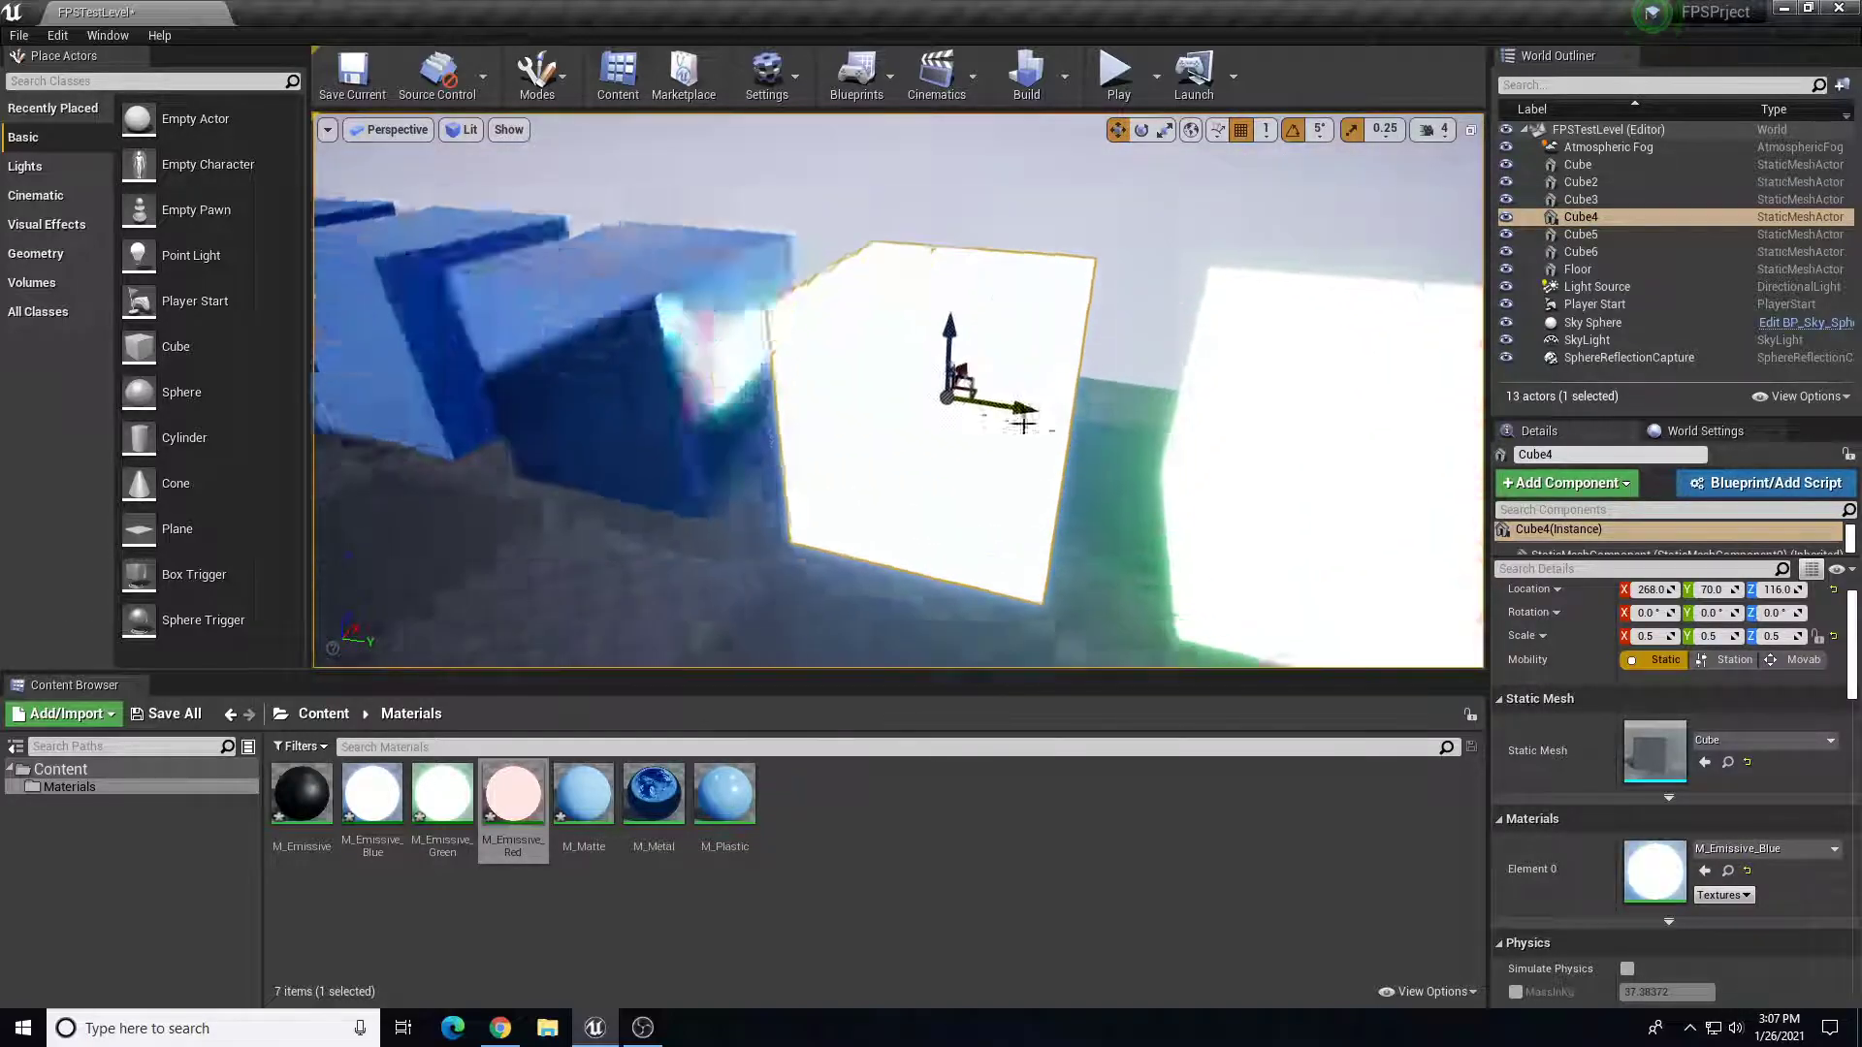
scroll(1028, 420, "down", 5)
mouse_move(1034, 424)
right_mouse_down()
mouse_move(931, 417)
mouse_move(1096, 475)
mouse_move(1018, 456)
mouse_move(999, 417)
right_mouse_up()
scroll(1000, 382, "up", 5)
scroll(936, 347, "down", 5)
right_click_drag(936, 350, 858, 332)
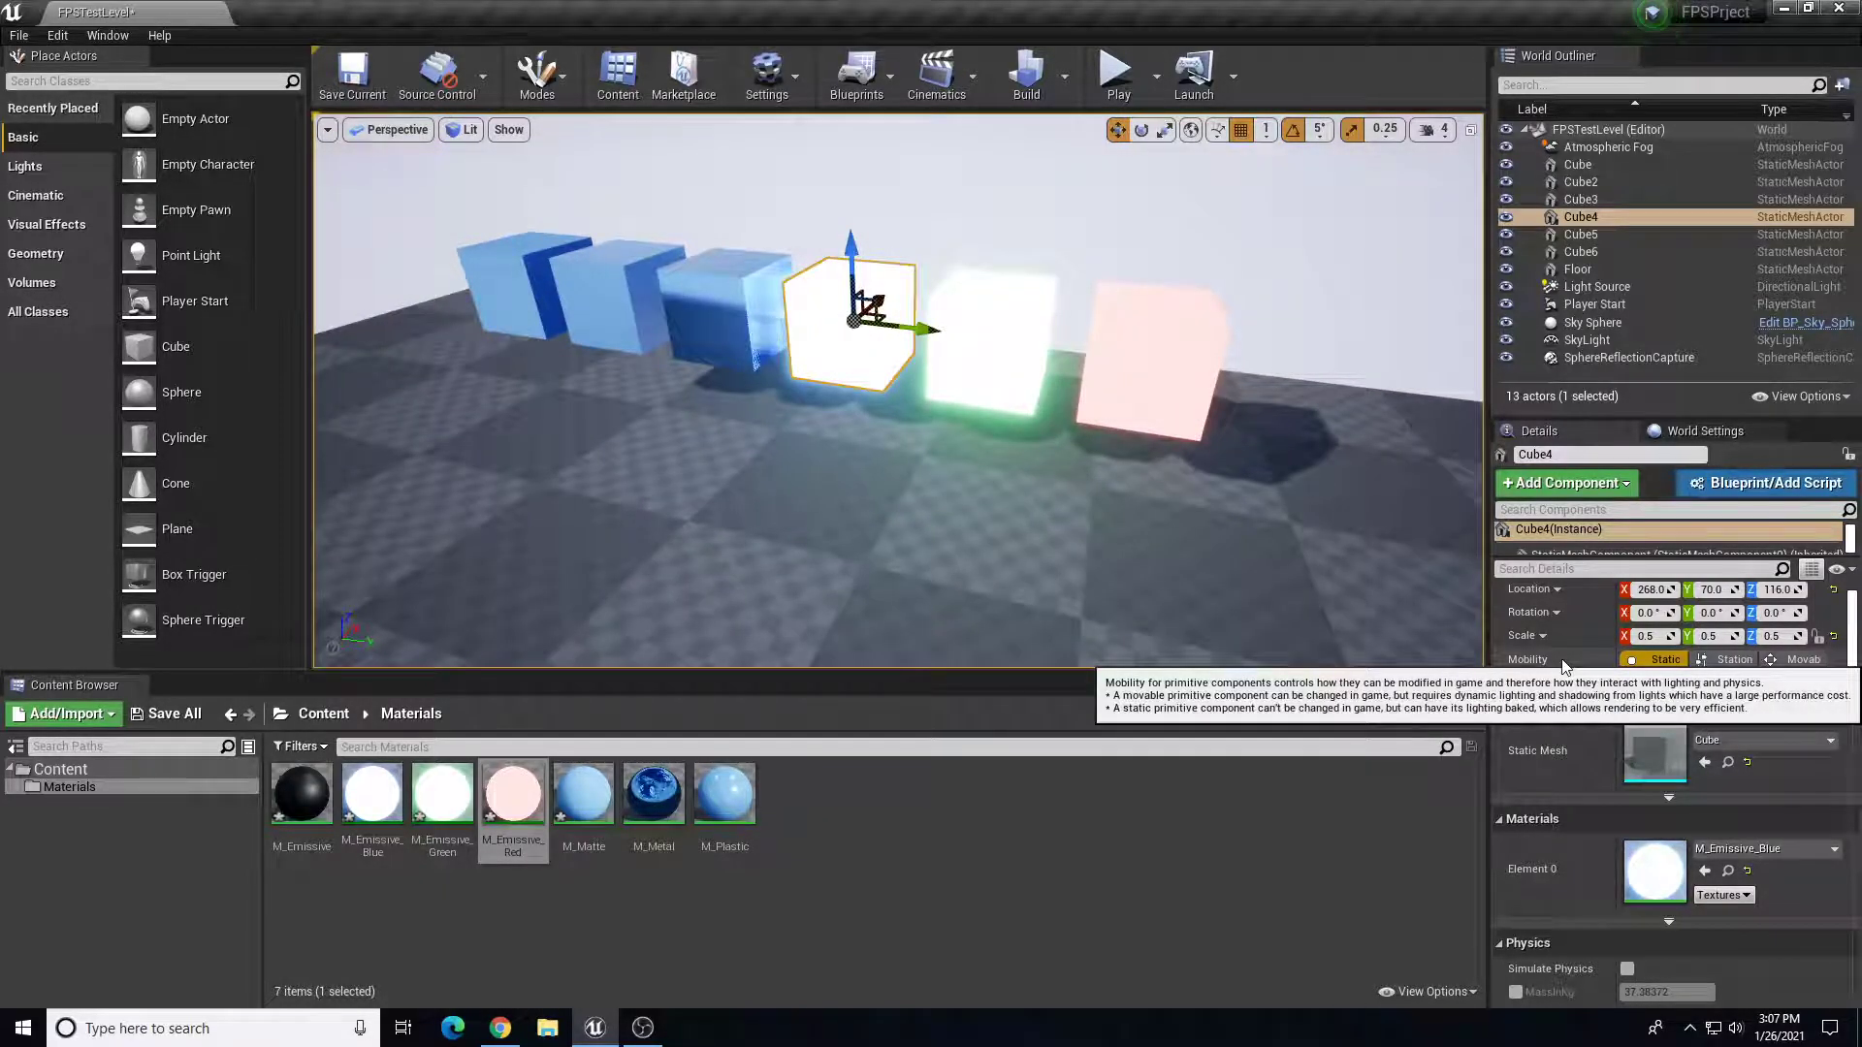